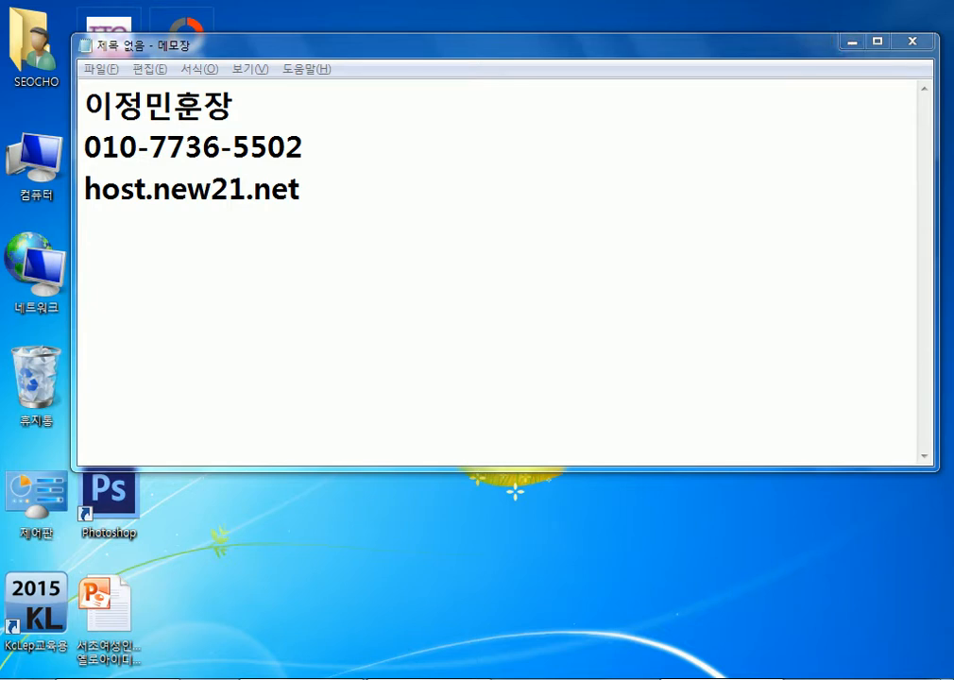
- Move the Notepad window aside to uncover the desktop icons and select the Microsoft Excel 2010 shortcut
drag(202, 51, 400, 68)
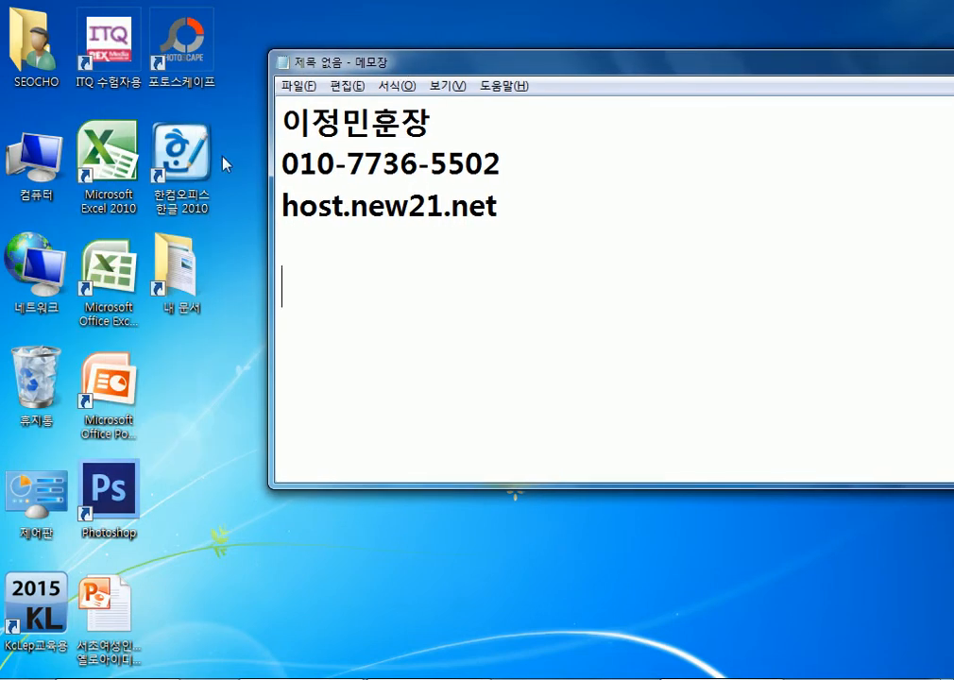
click(114, 201)
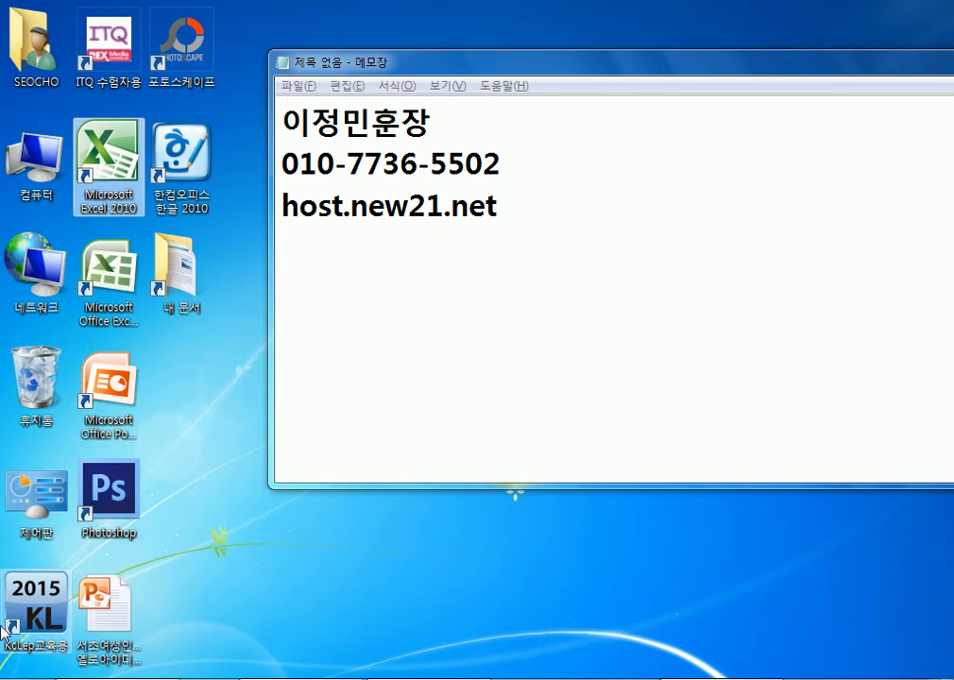
- Reorder the Start menu's program list so Microsoft Excel 2010 and Microsoft Office Excel 2007 sit directly above Microsoft Office PowerPoint 2007
click(26, 679)
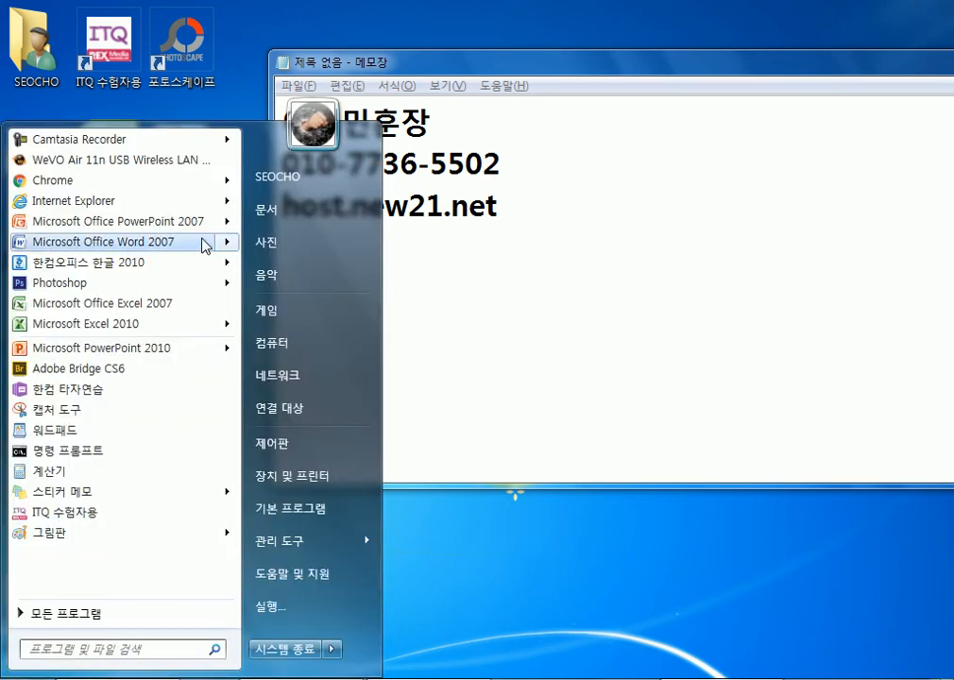
mouse_move(142, 326)
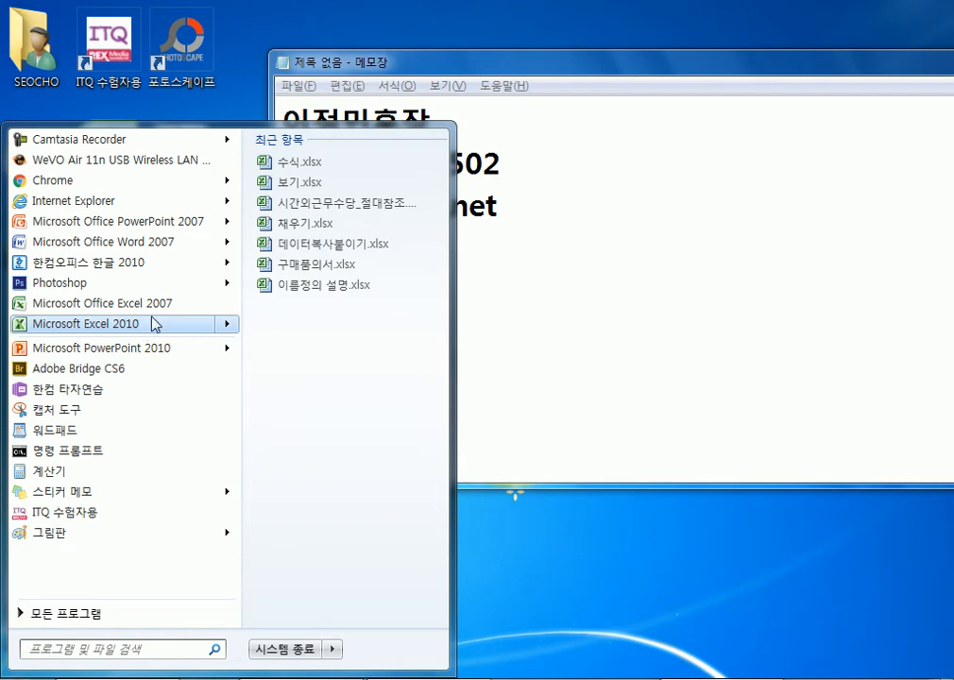
drag(158, 305, 183, 235)
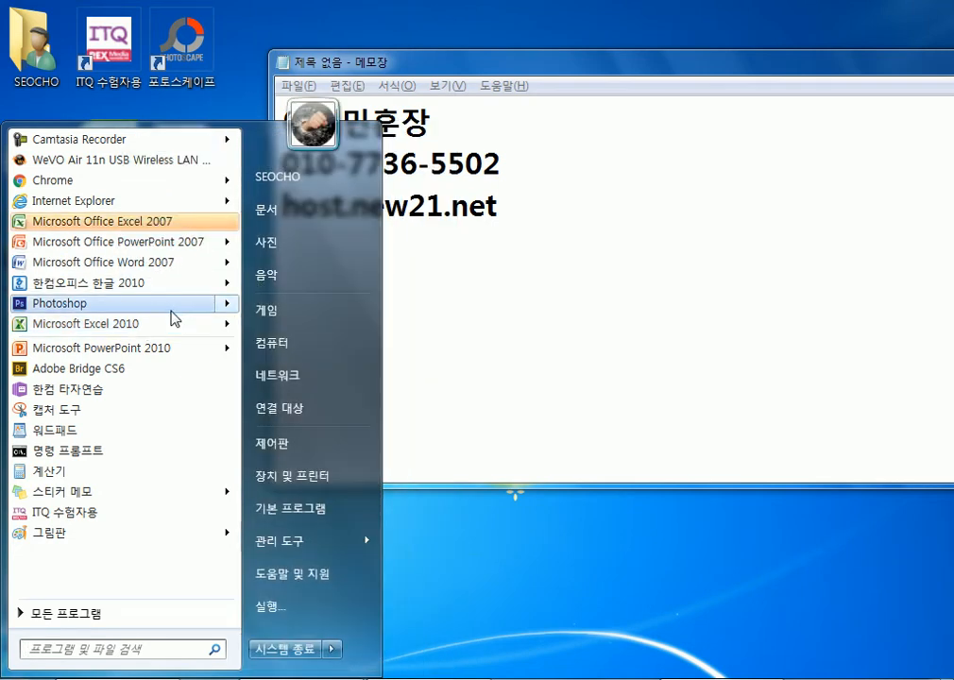
drag(169, 324, 170, 221)
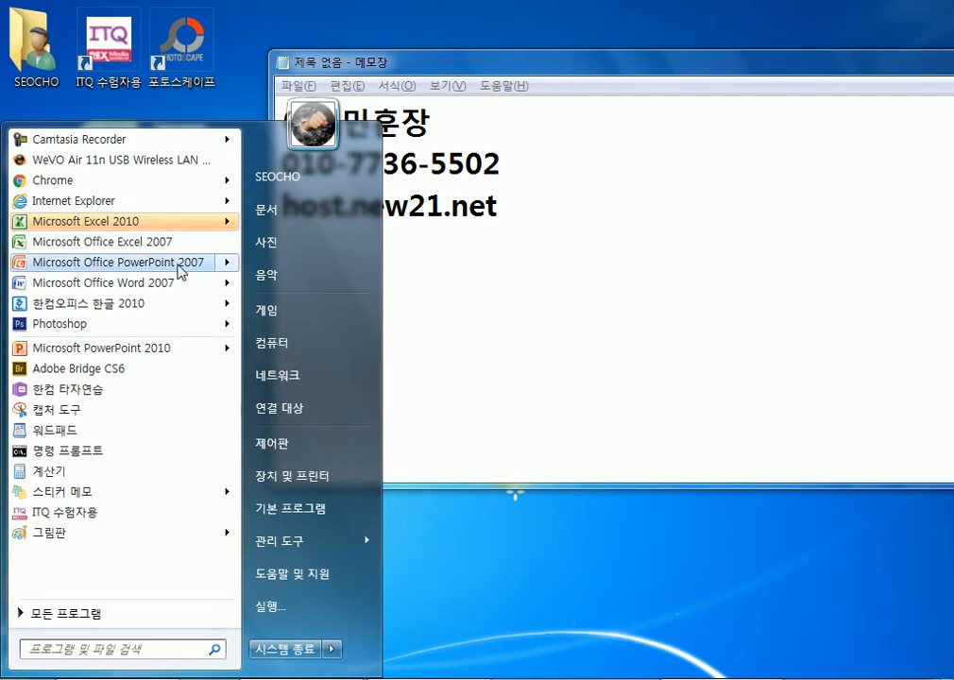
mouse_move(162, 223)
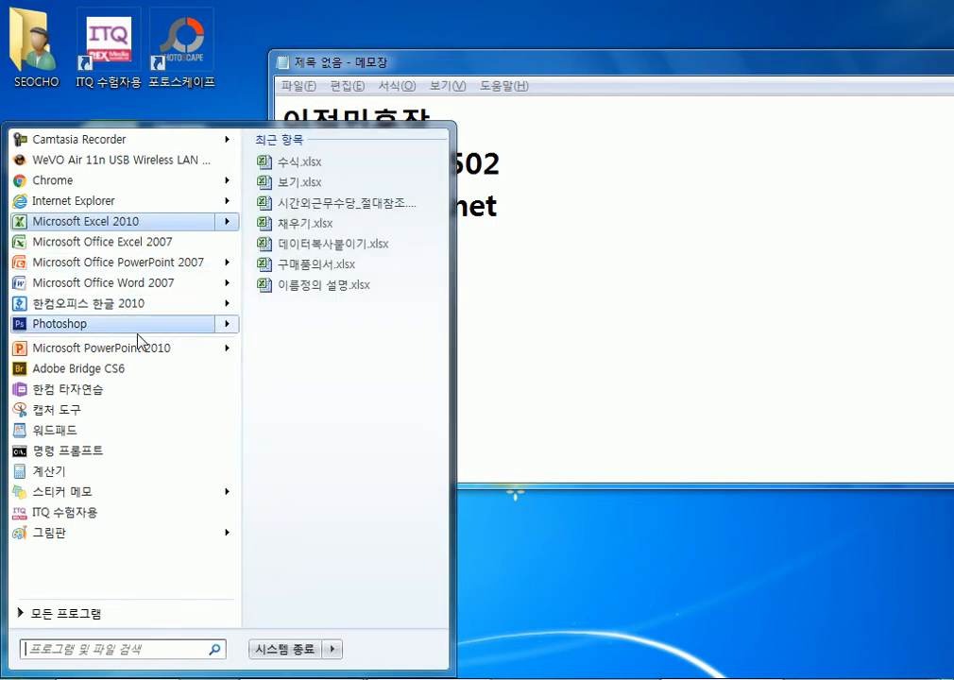
- Start Microsoft Office Excel 2007 and place Microsoft PowerPoint 2010 directly below it in the Start menu's program list
click(192, 245)
click(26, 678)
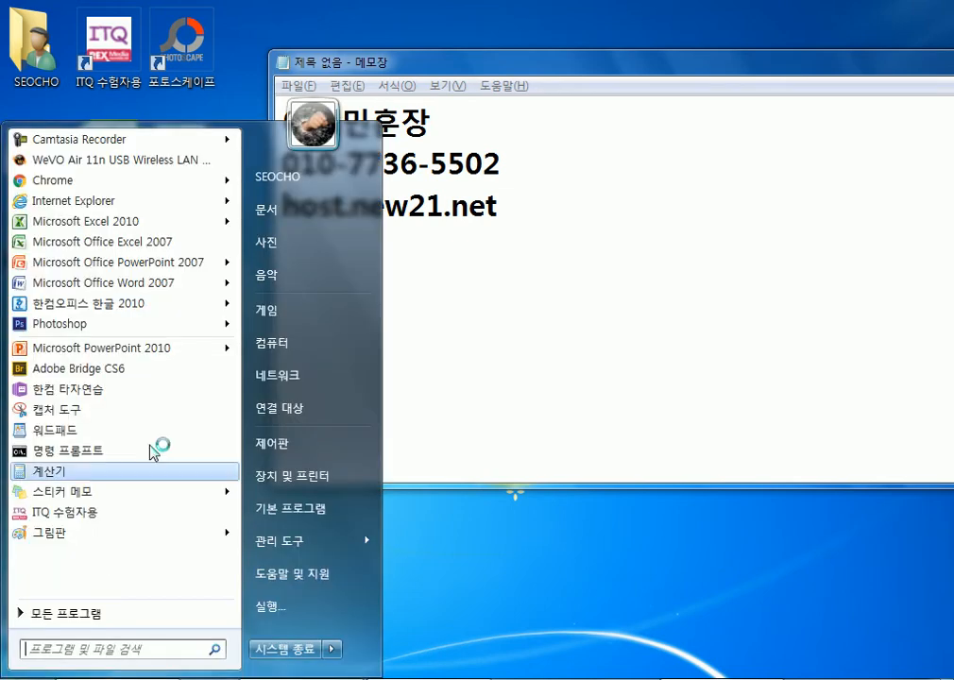
drag(185, 350, 212, 283)
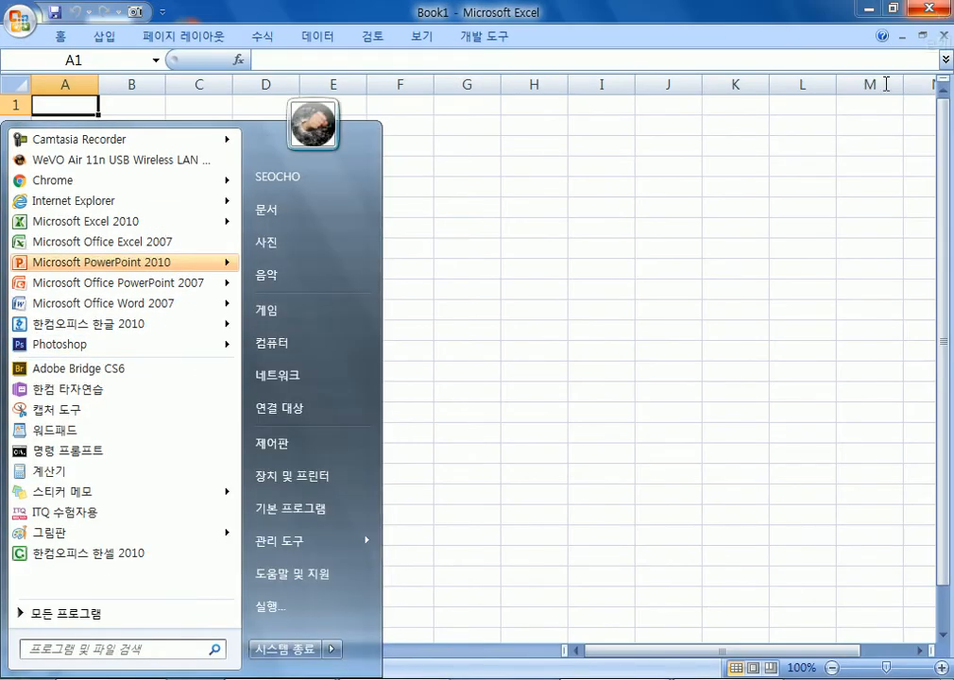
- Close the Excel 2007 window and start Microsoft Excel 2010
click(535, 385)
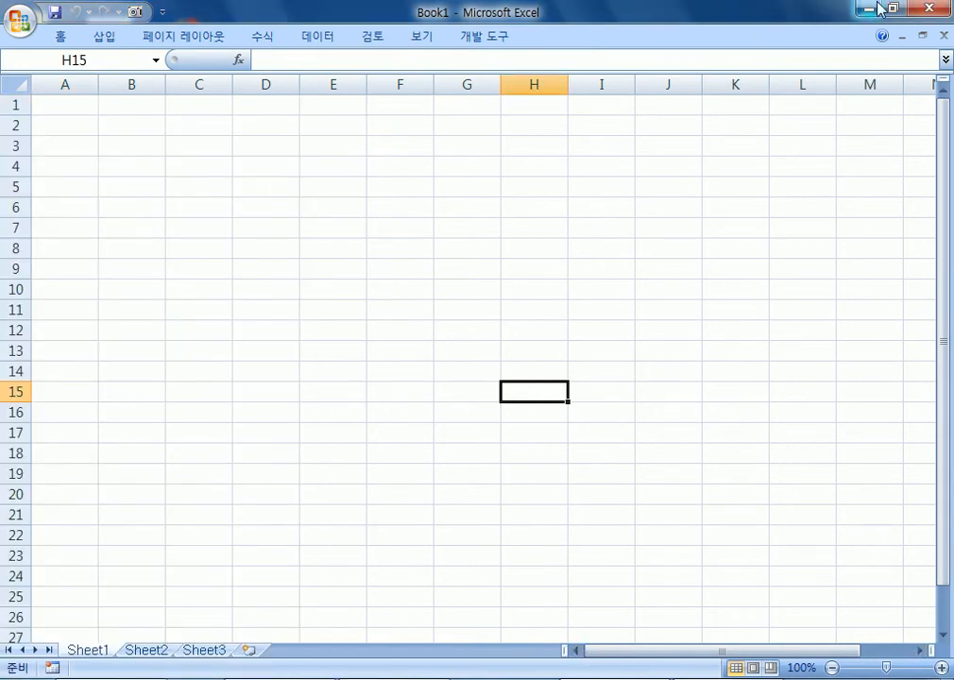
click(931, 9)
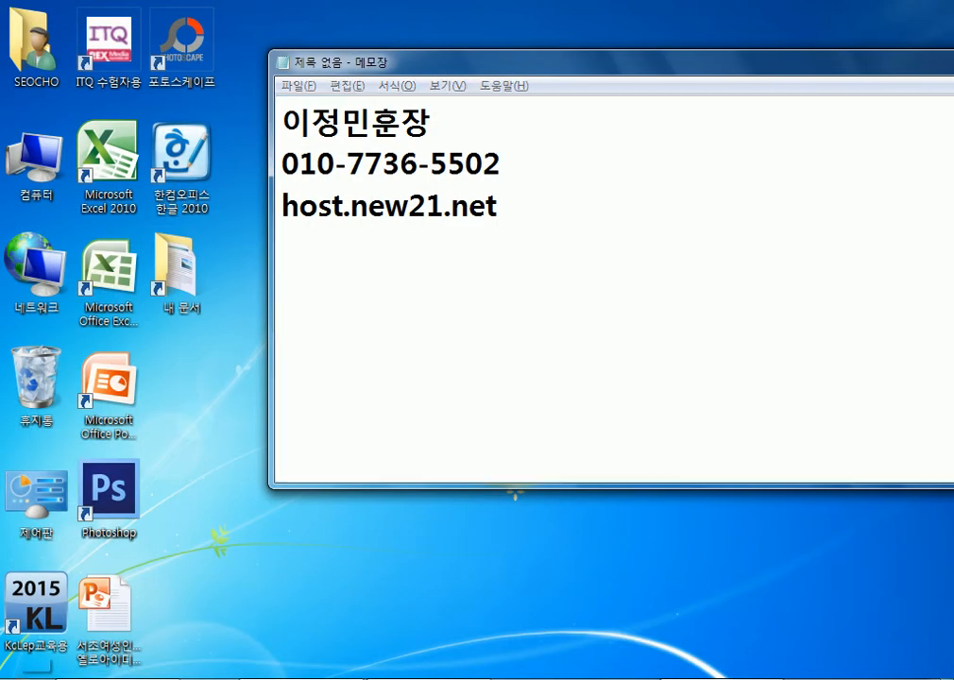
click(26, 678)
mouse_move(126, 228)
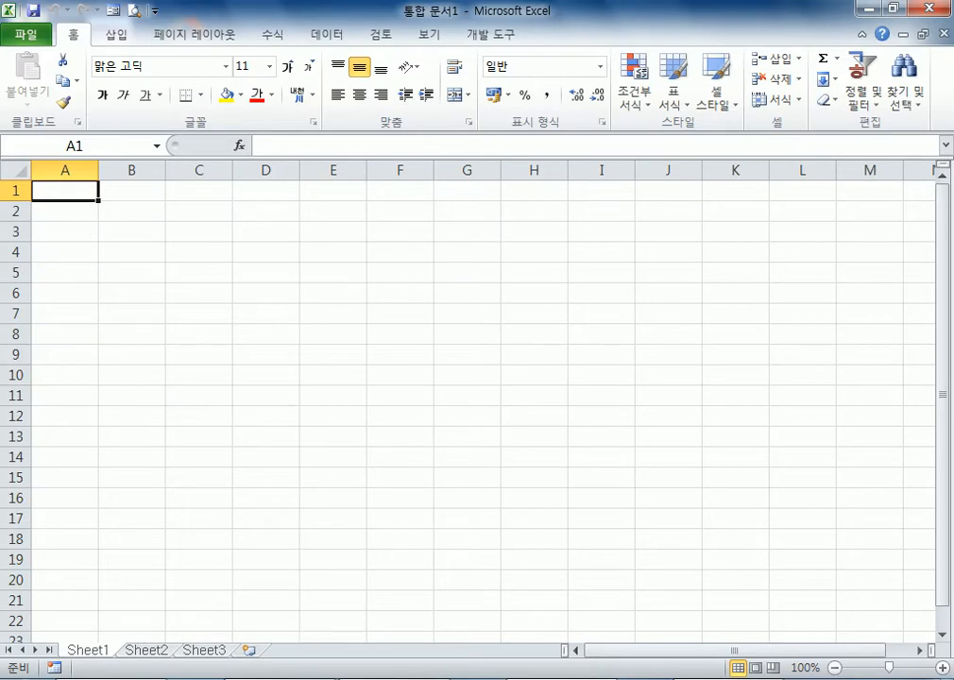
- Start Microsoft Office Excel 2007 alongside and place its window beneath the ribbon of Excel 2010
key(super)
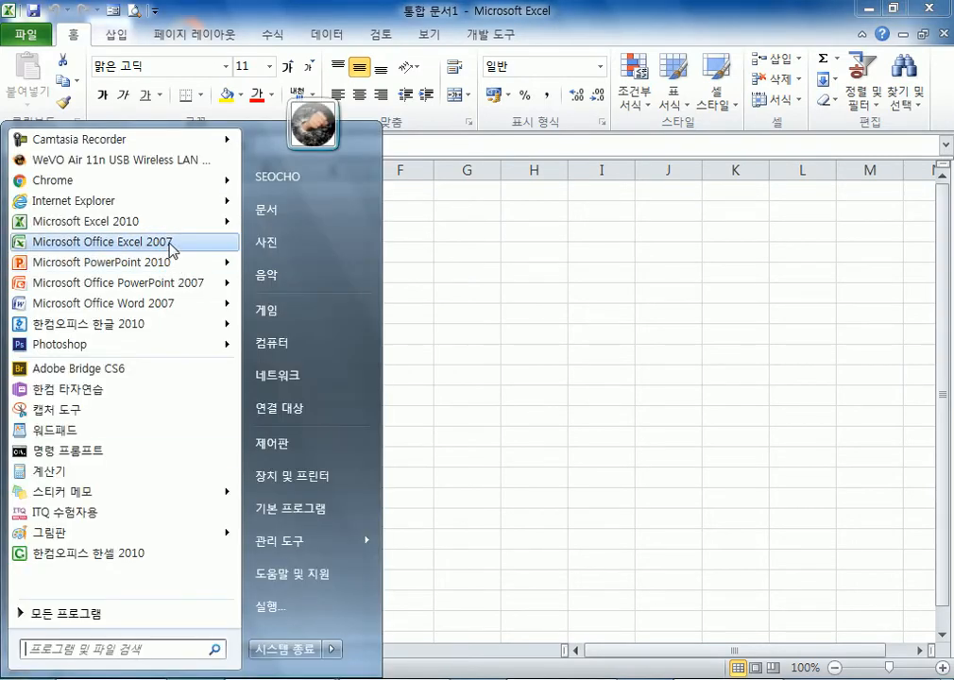
click(171, 243)
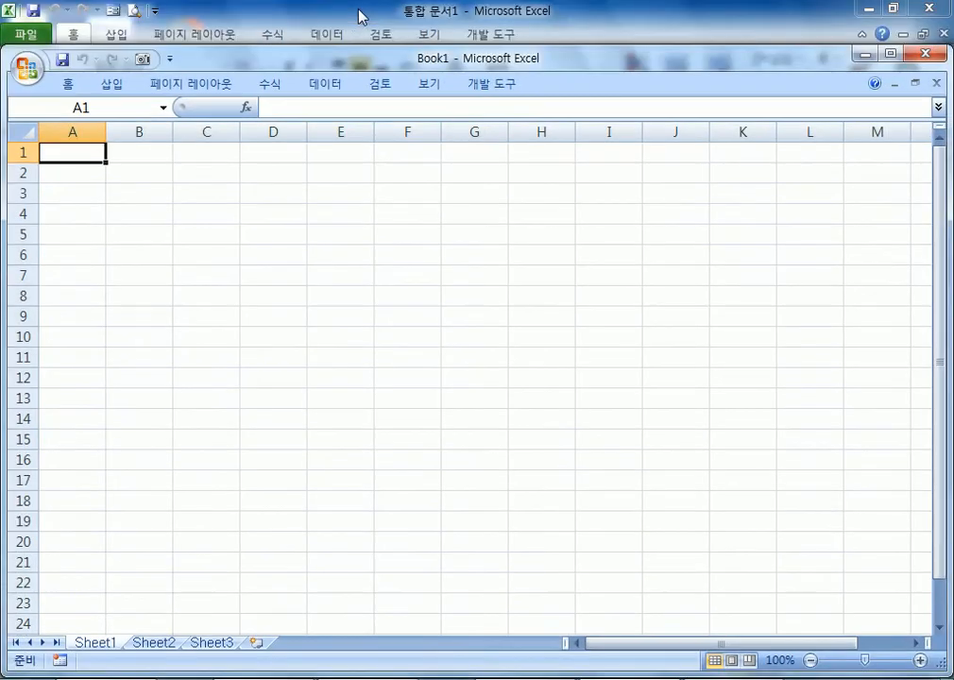
drag(326, 63, 319, 202)
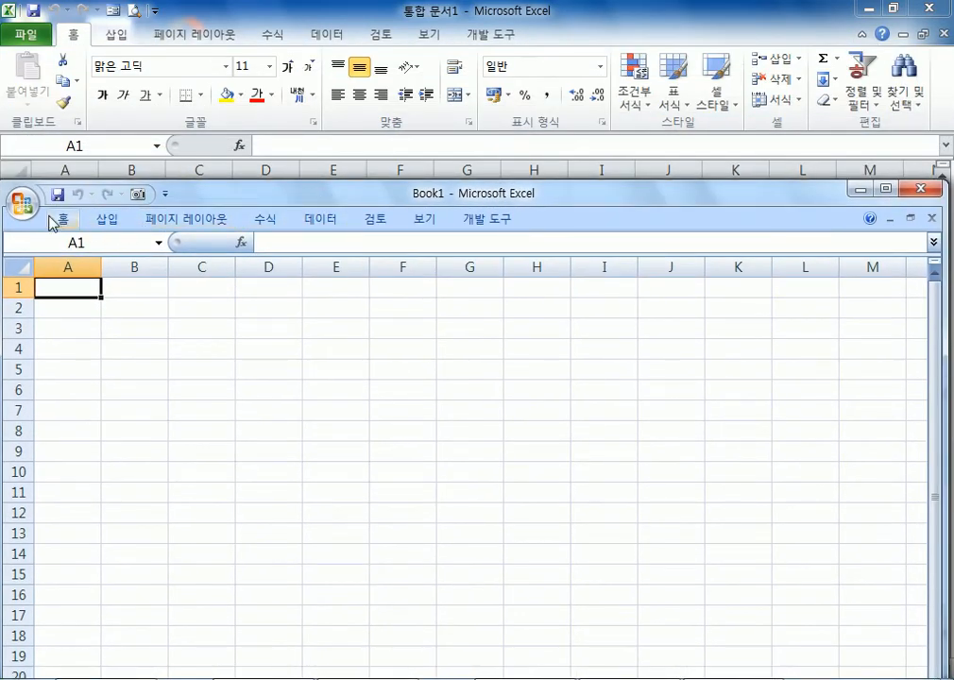
- Expand the collapsed ribbon in Excel 2007 and display the Insert commands in both Excel versions
double_click(59, 220)
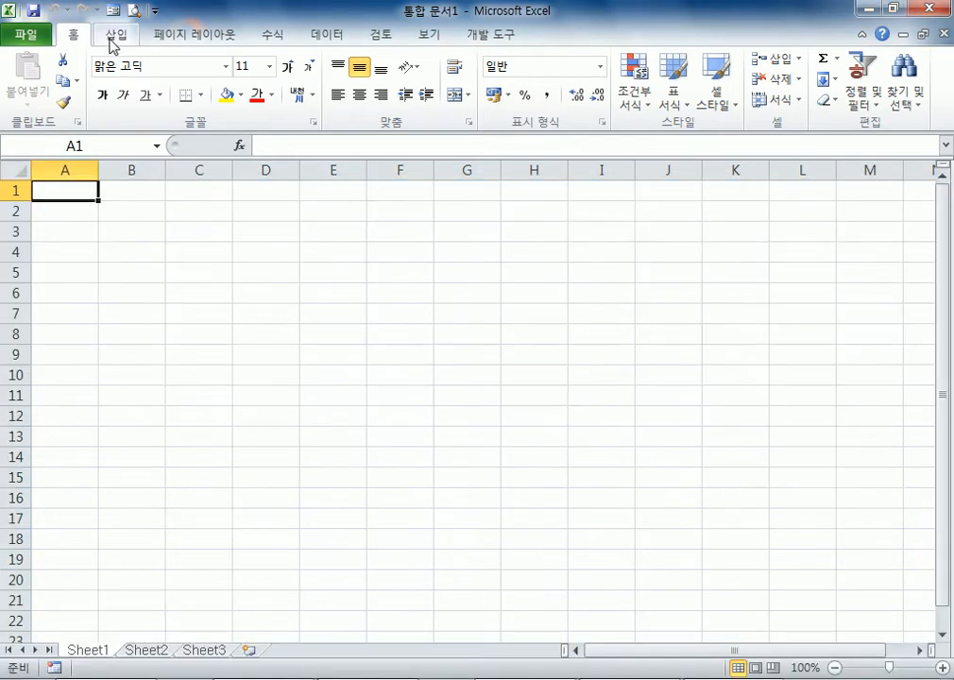
click(119, 41)
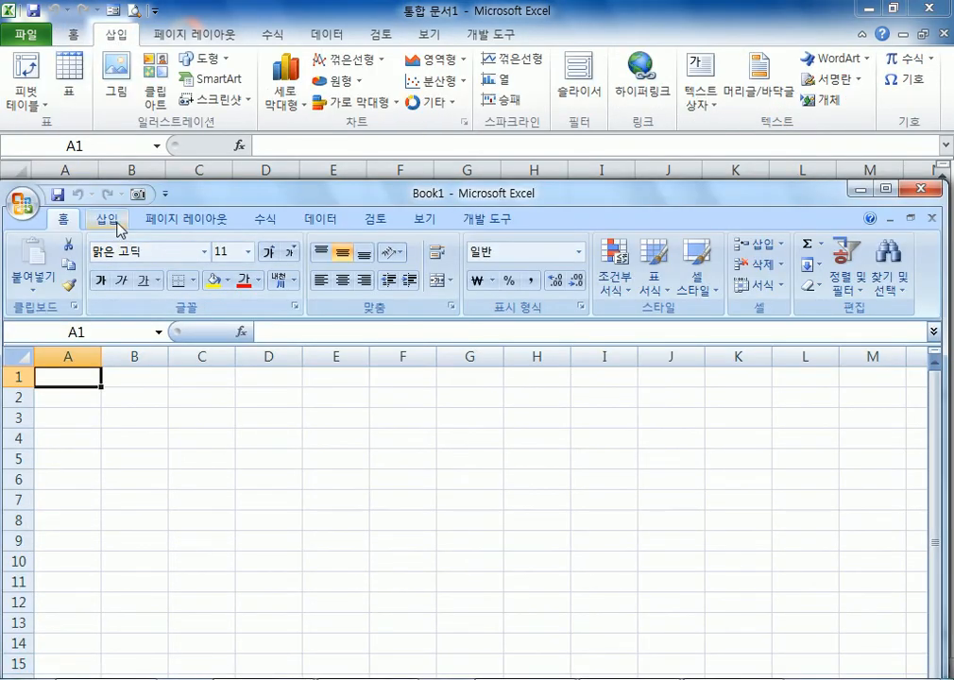
click(117, 223)
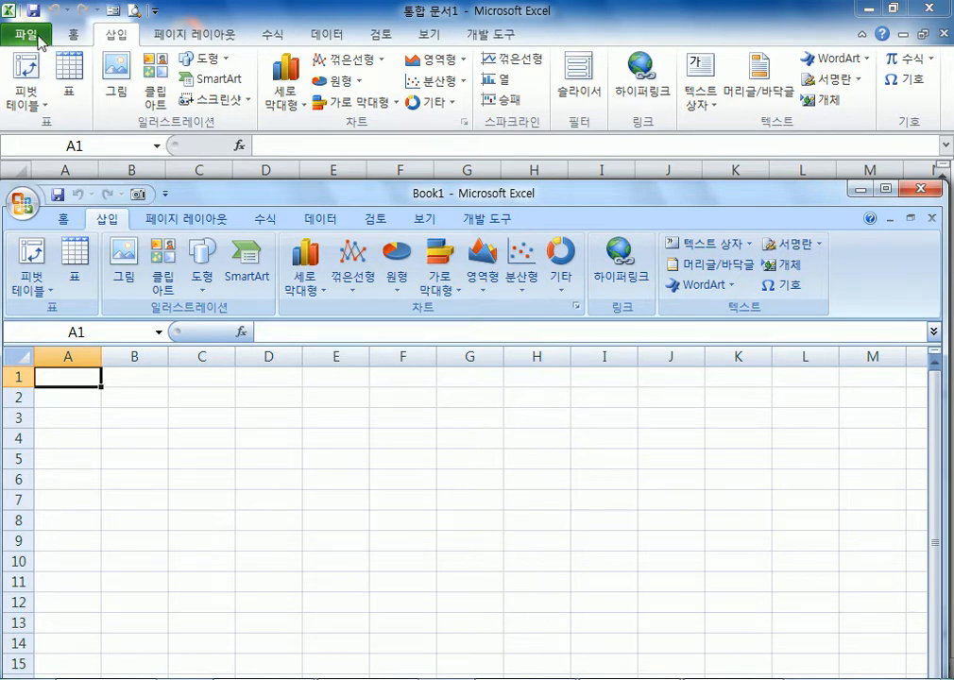
- Compare the Office menu of Excel 2007 with the File view of Excel 2010, repositioning the 2007 window as needed
click(22, 202)
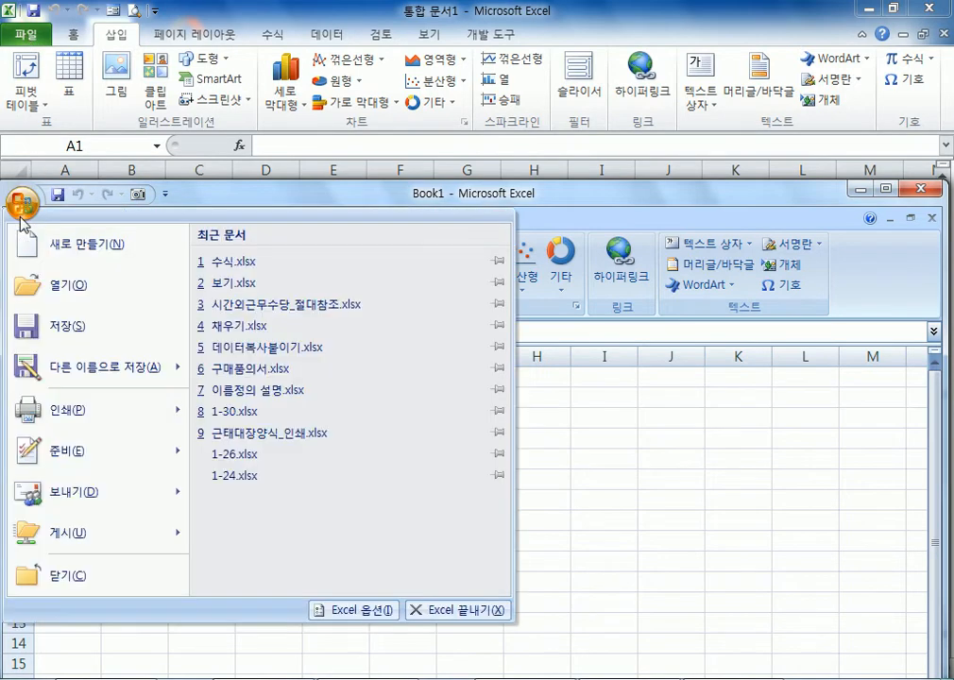
click(24, 38)
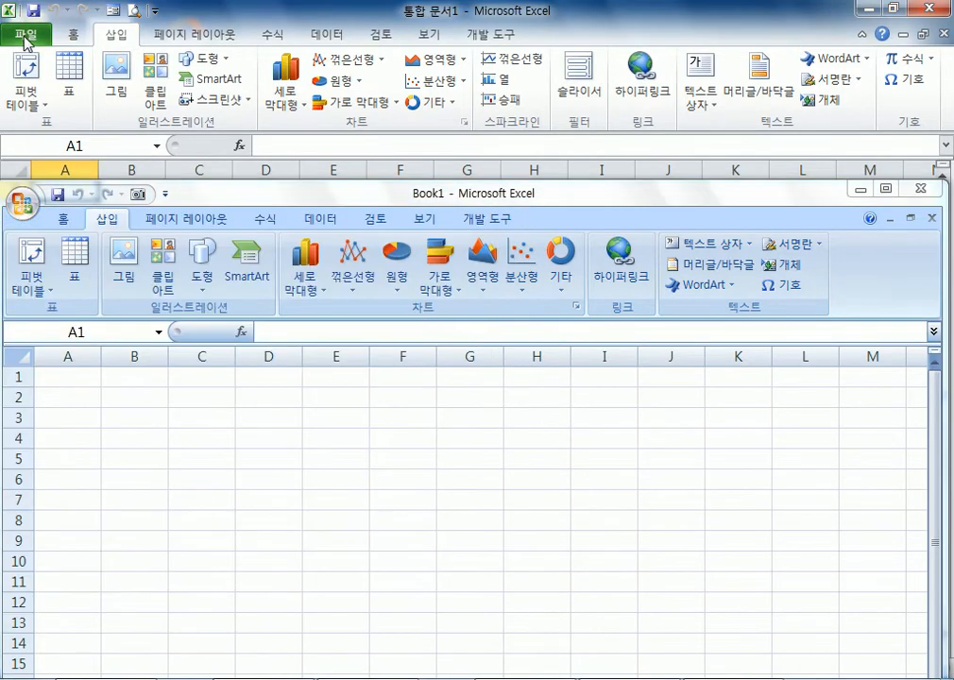
click(25, 40)
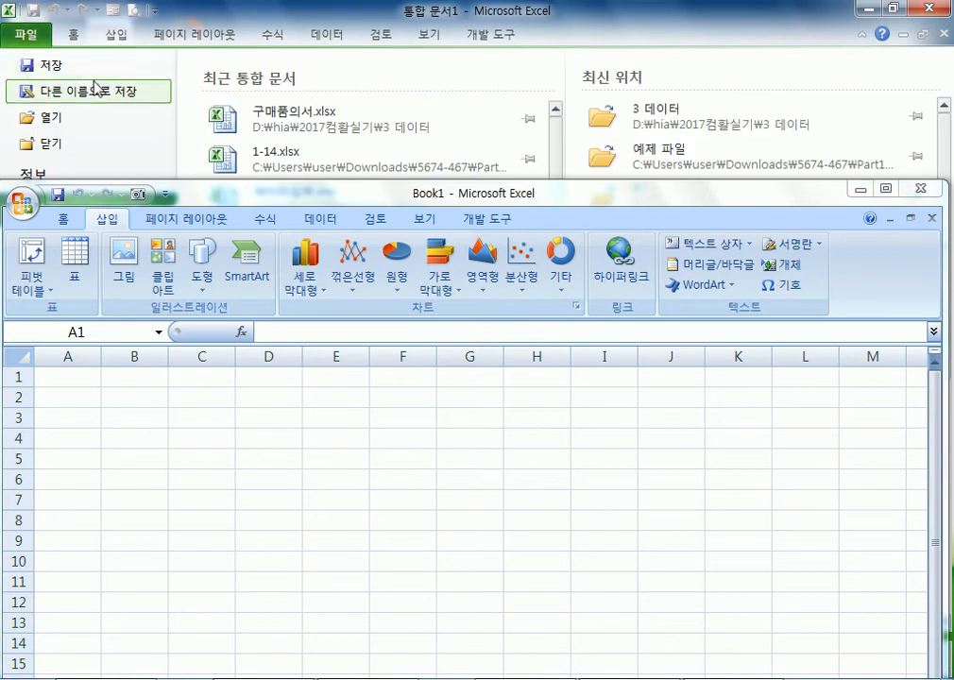
drag(215, 193, 250, 300)
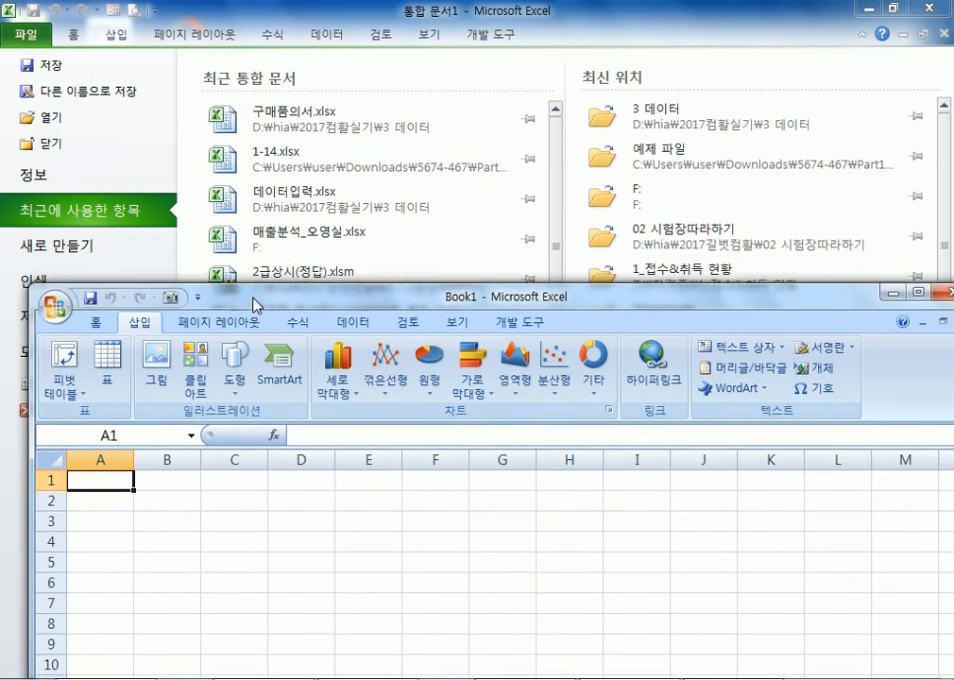
click(252, 19)
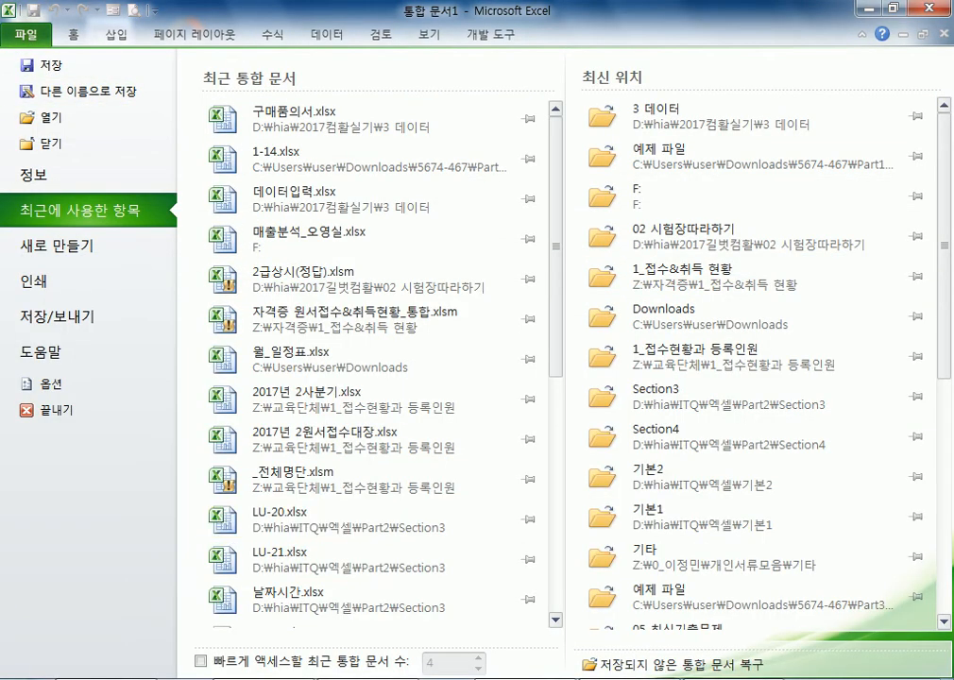
click(284, 678)
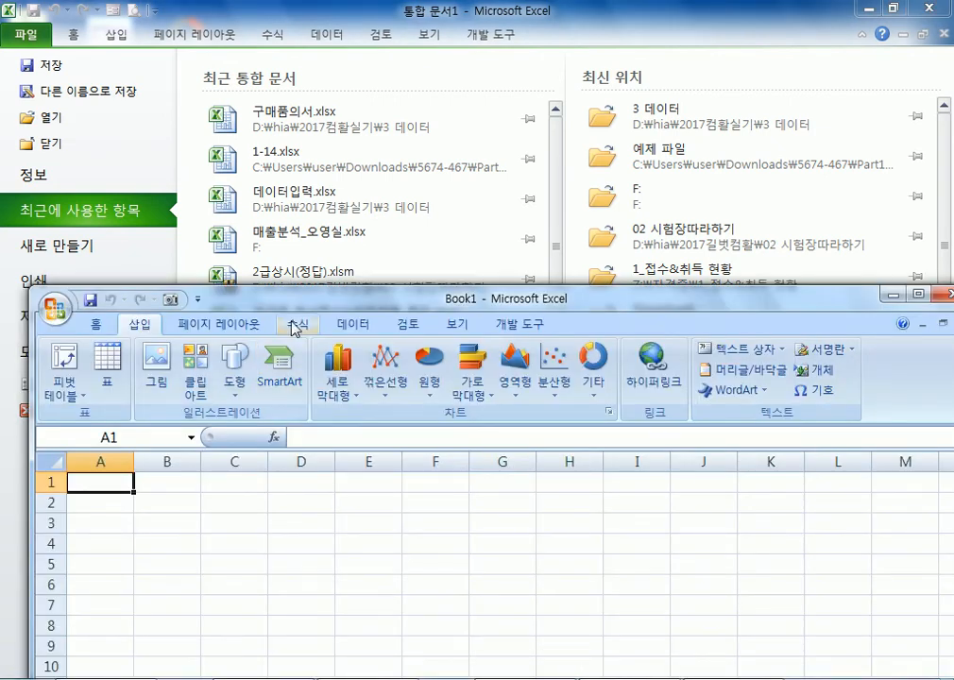
drag(281, 297, 255, 116)
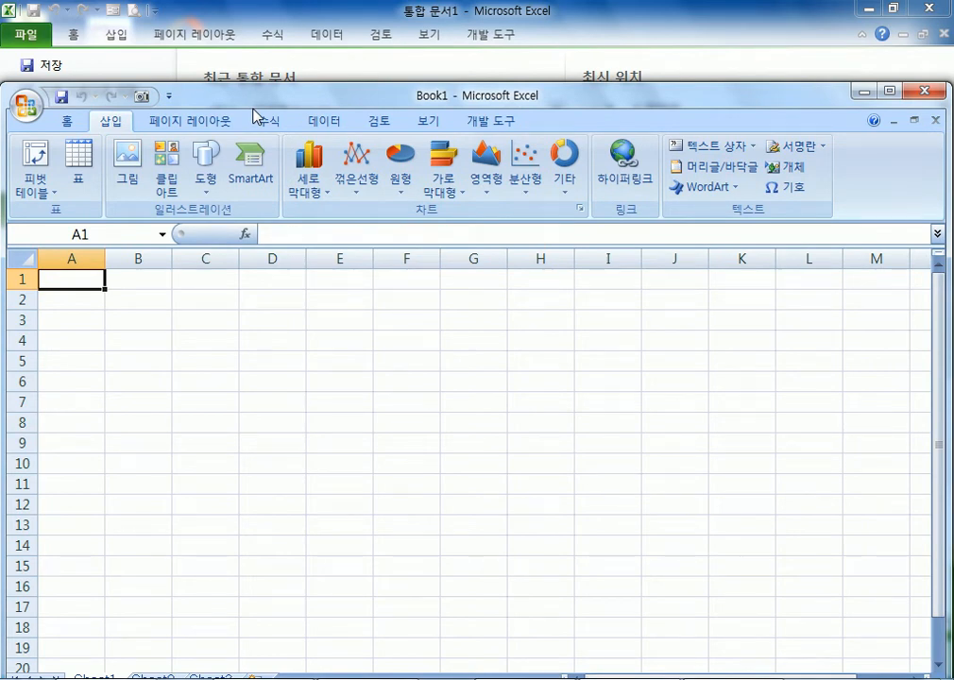
- Examine Notepad's Edit and View menus and compare that classic menu layout with Excel 2010
click(255, 678)
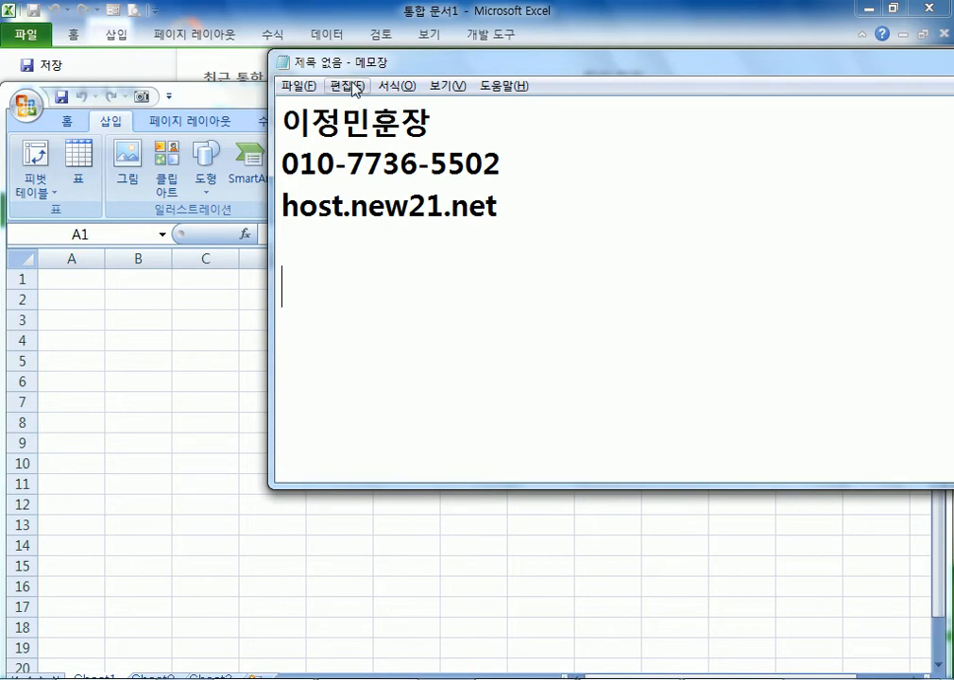
click(345, 85)
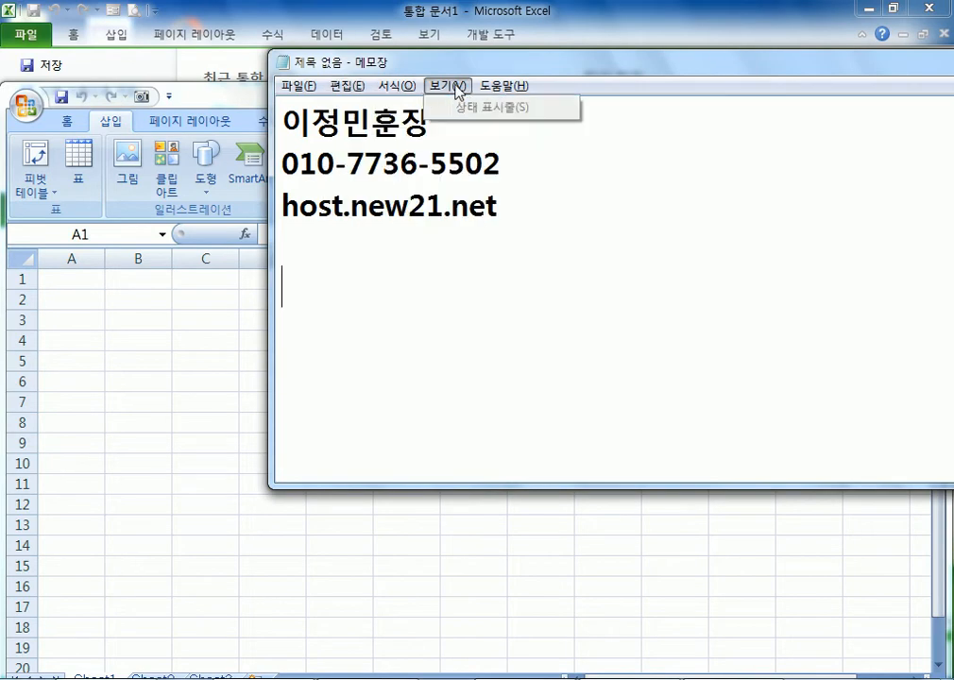
mouse_move(349, 88)
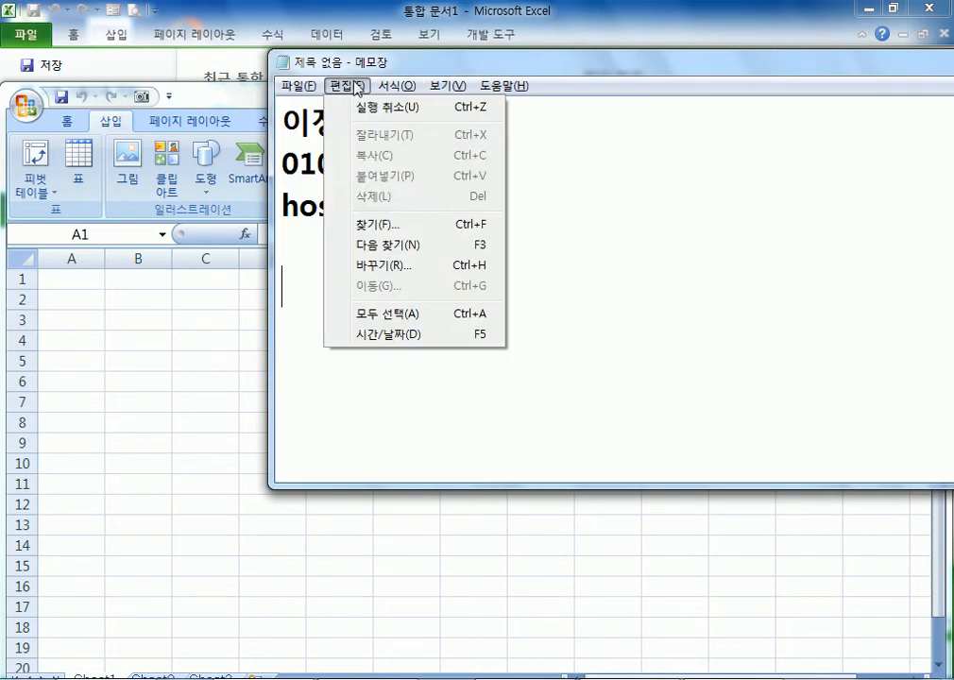
click(257, 12)
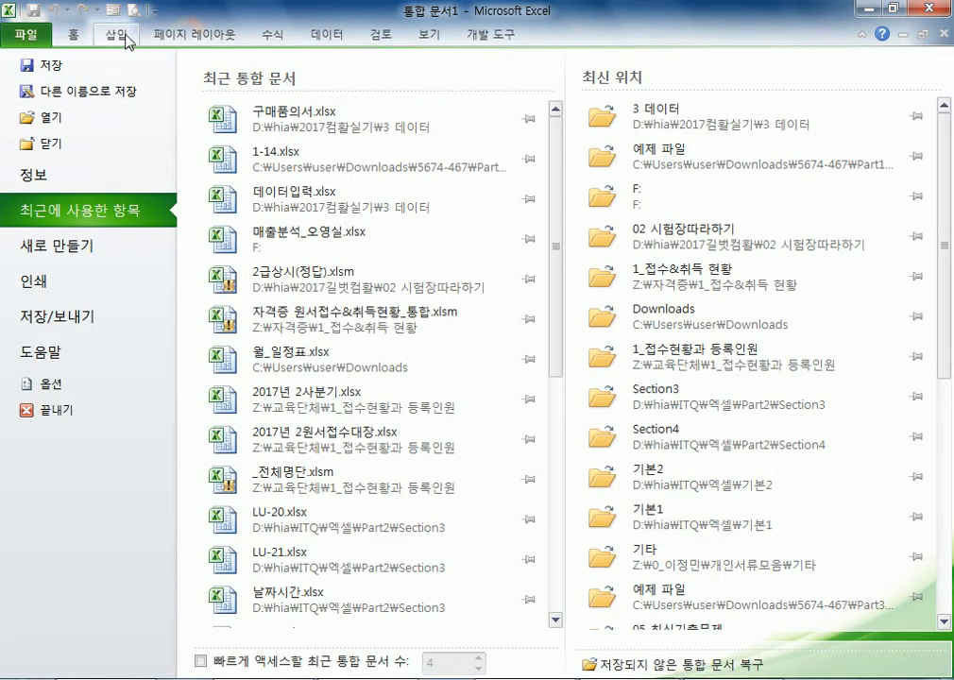
- Examine Excel 2007's ribbon groups for Page Layout, Formulas, View, Insert and Home, plus the commands in its Office menu
click(415, 678)
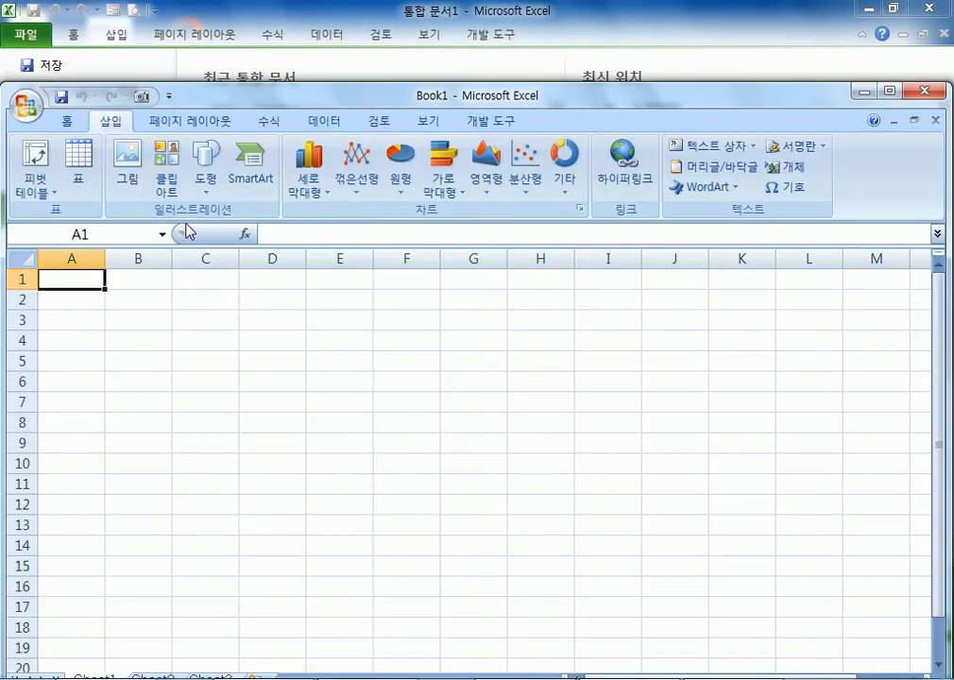
scroll(166, 185, up, 1)
scroll(167, 184, down, 4)
scroll(188, 122, down, 3)
click(188, 122)
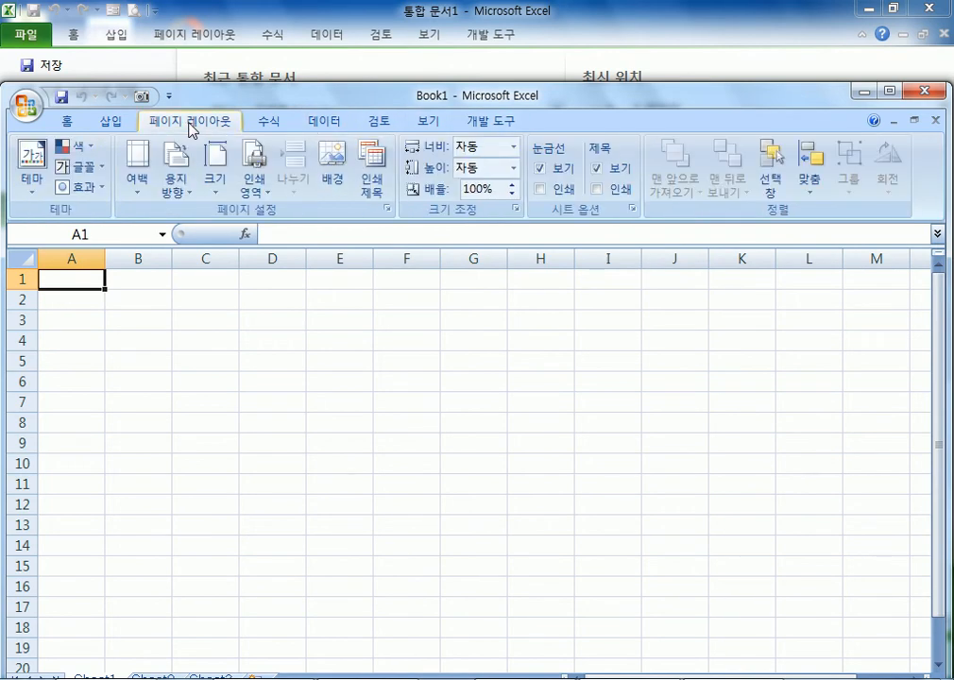
click(310, 123)
click(285, 126)
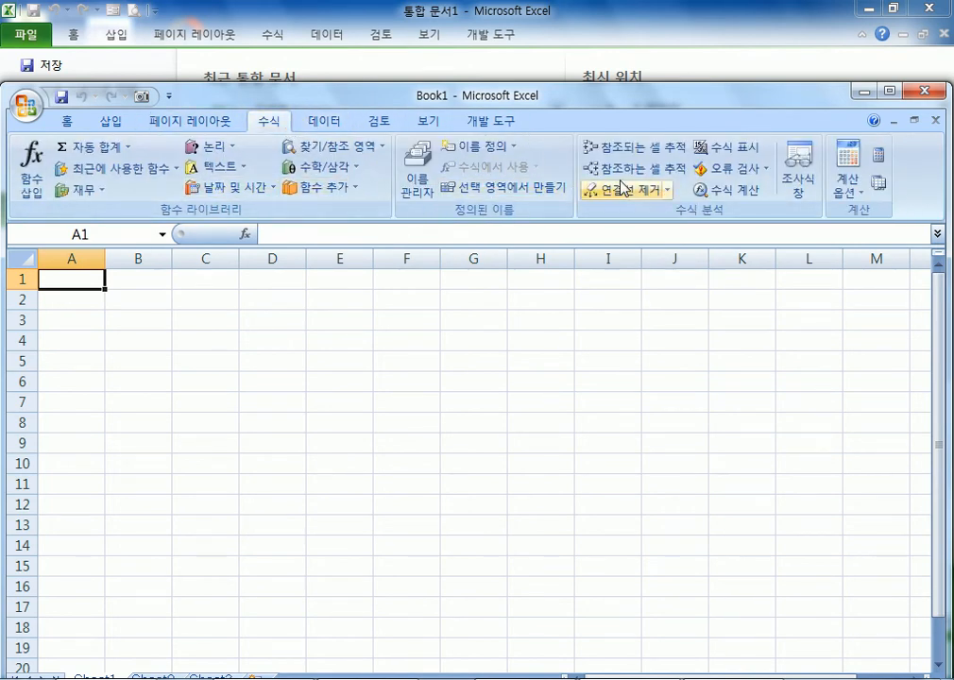
click(429, 121)
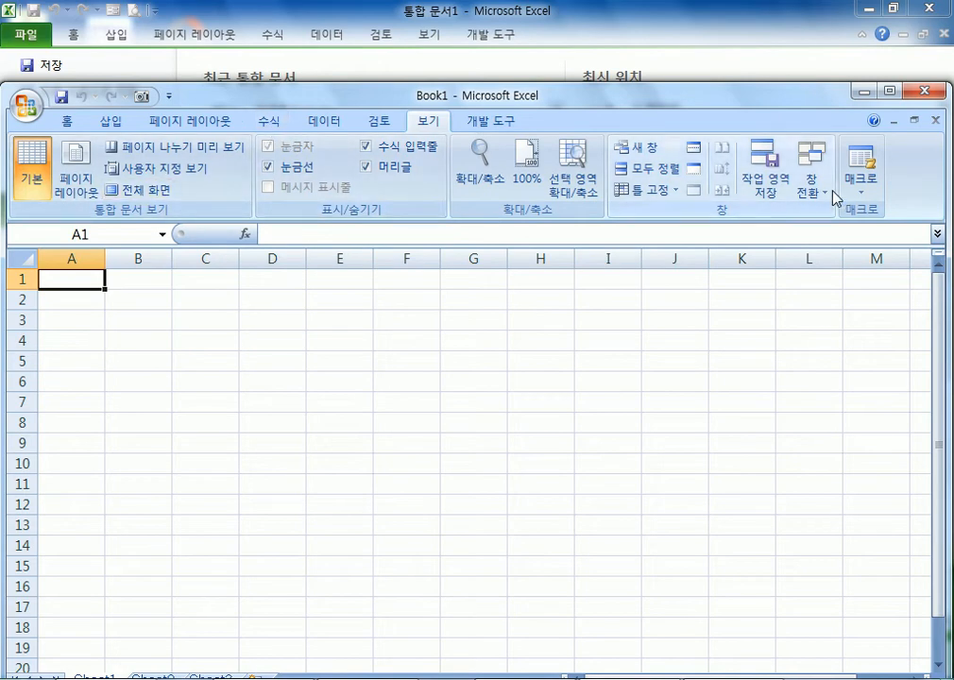
click(109, 123)
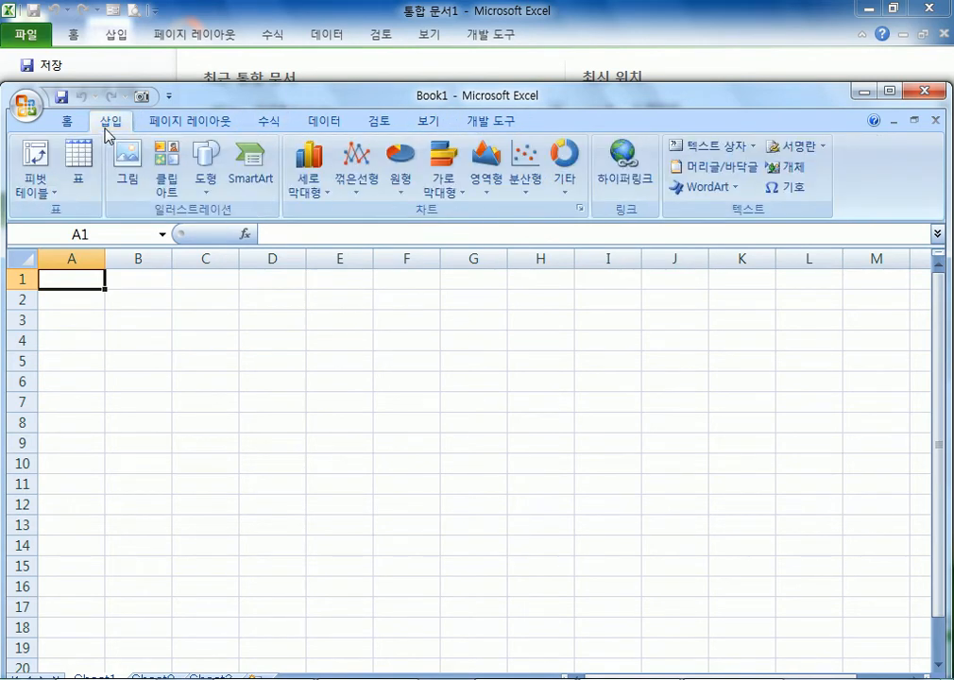
click(69, 123)
click(24, 108)
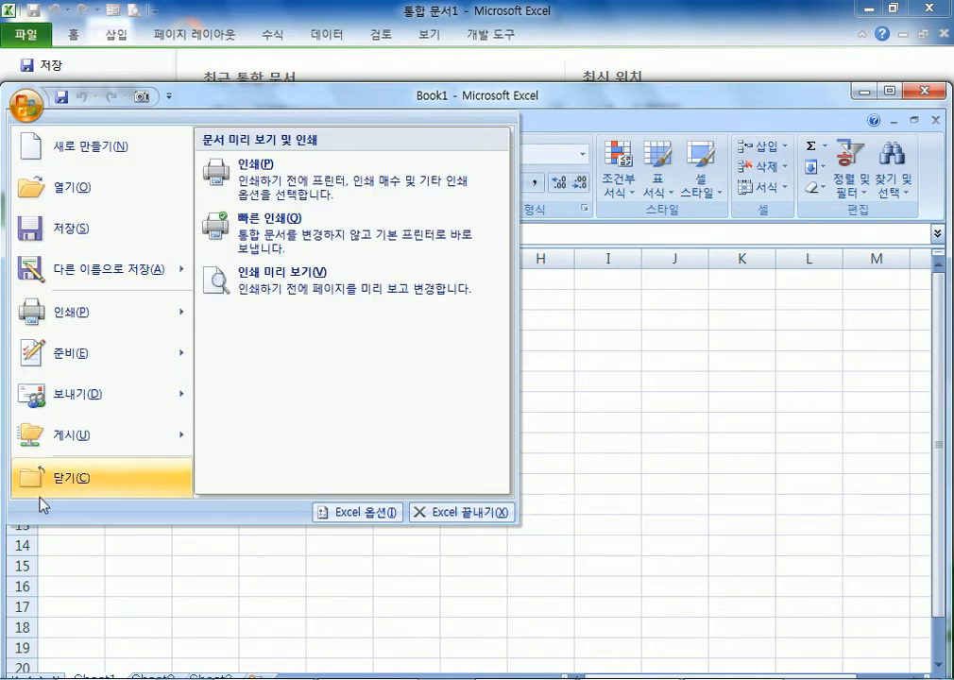
- Close Excel 2007's Office menu and leave the File view in Excel 2010, returning to the worksheet
click(24, 107)
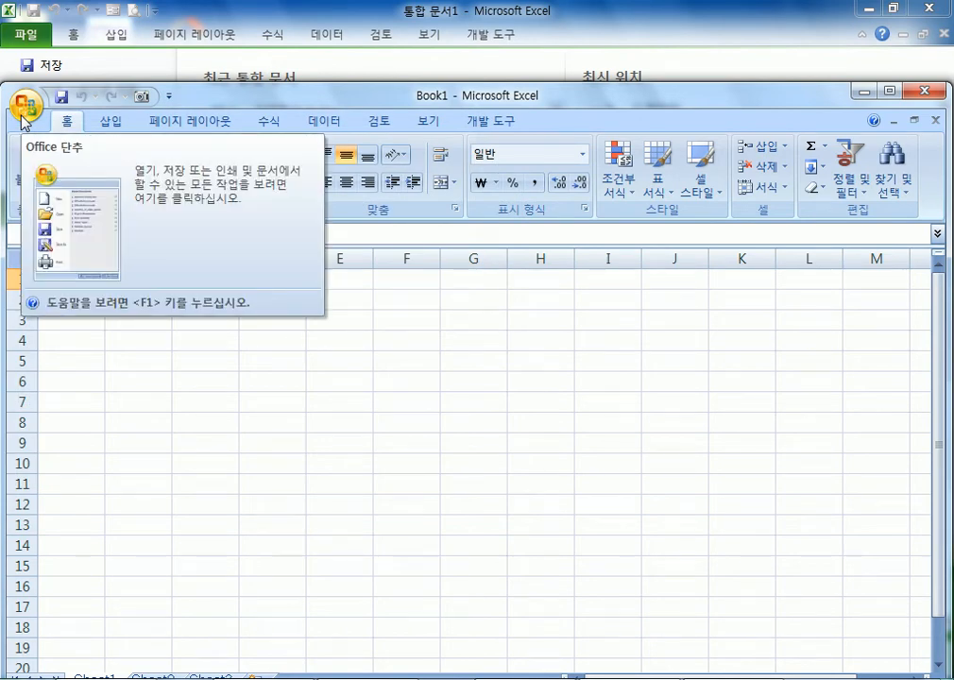
click(245, 22)
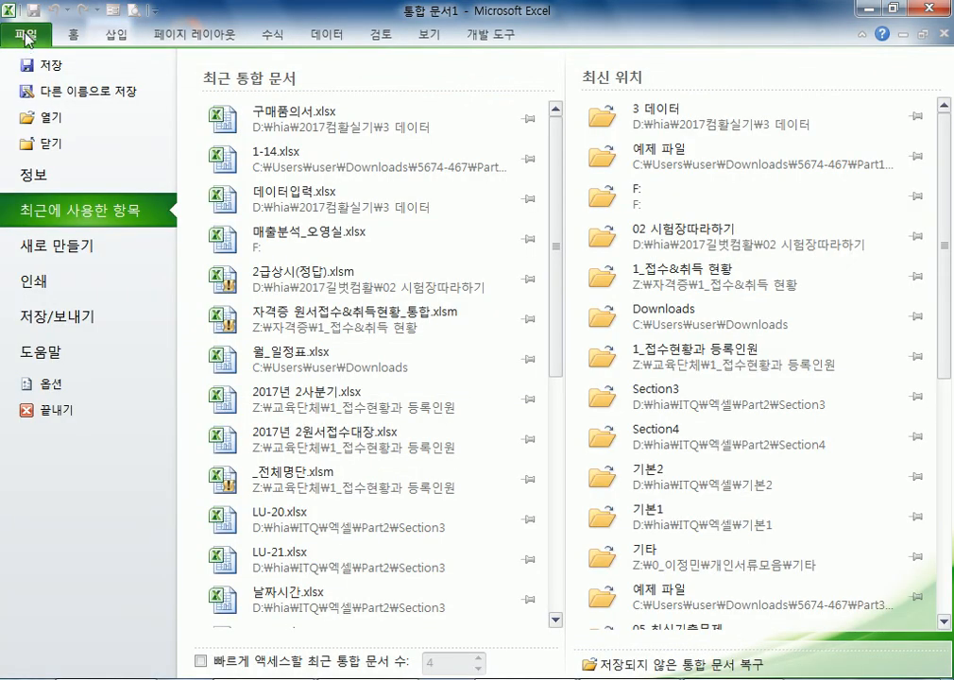
click(27, 37)
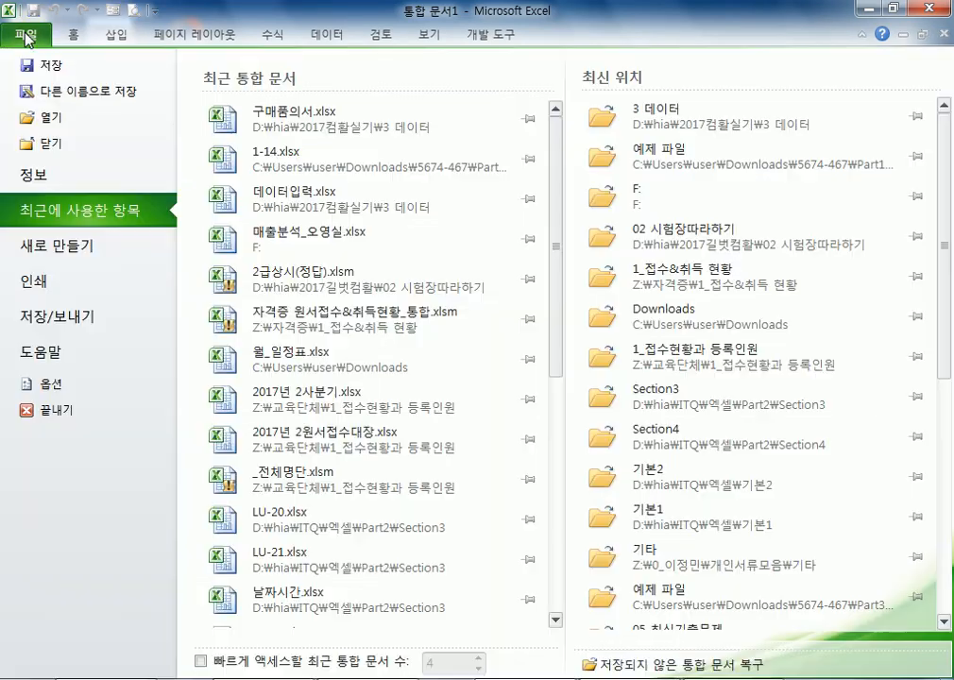
click(27, 37)
click(27, 38)
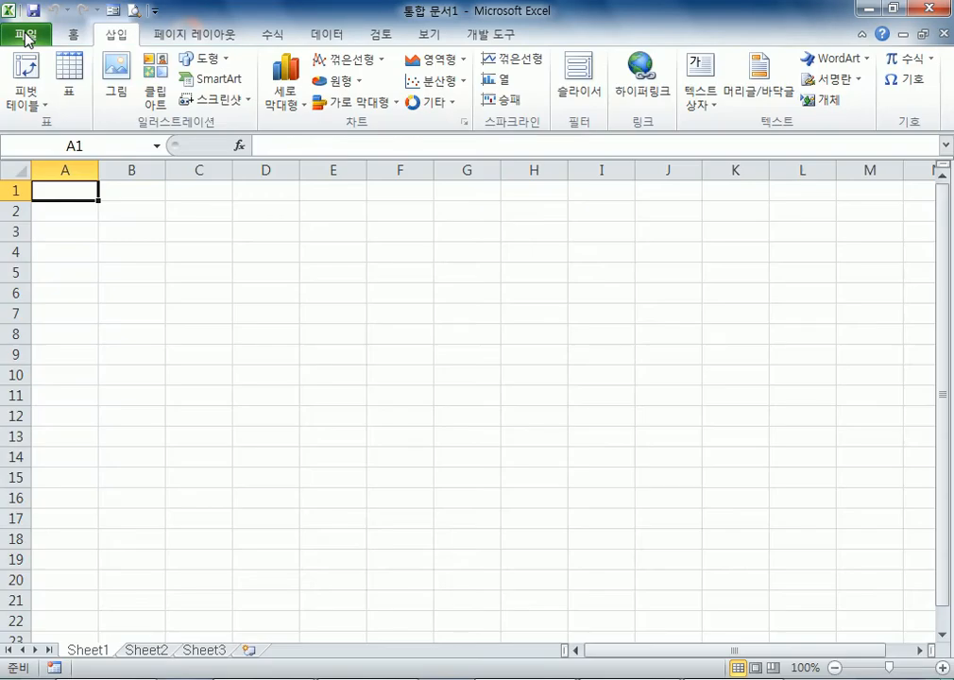
- Close the Excel 2007 window and select cell A1 in the Excel 2010 worksheet
key(alt+Tab)
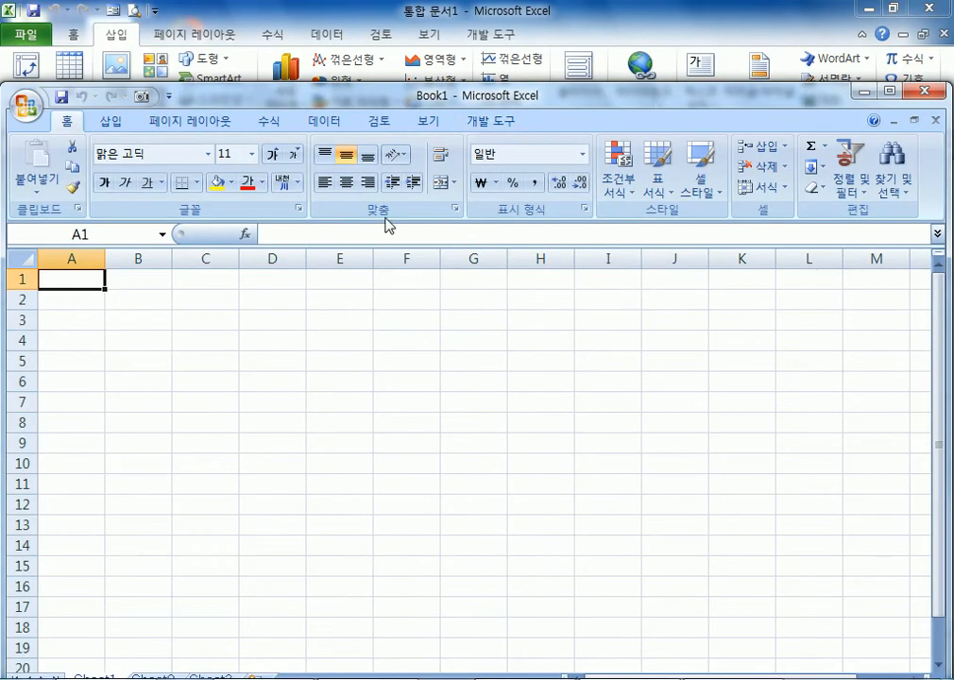
click(924, 94)
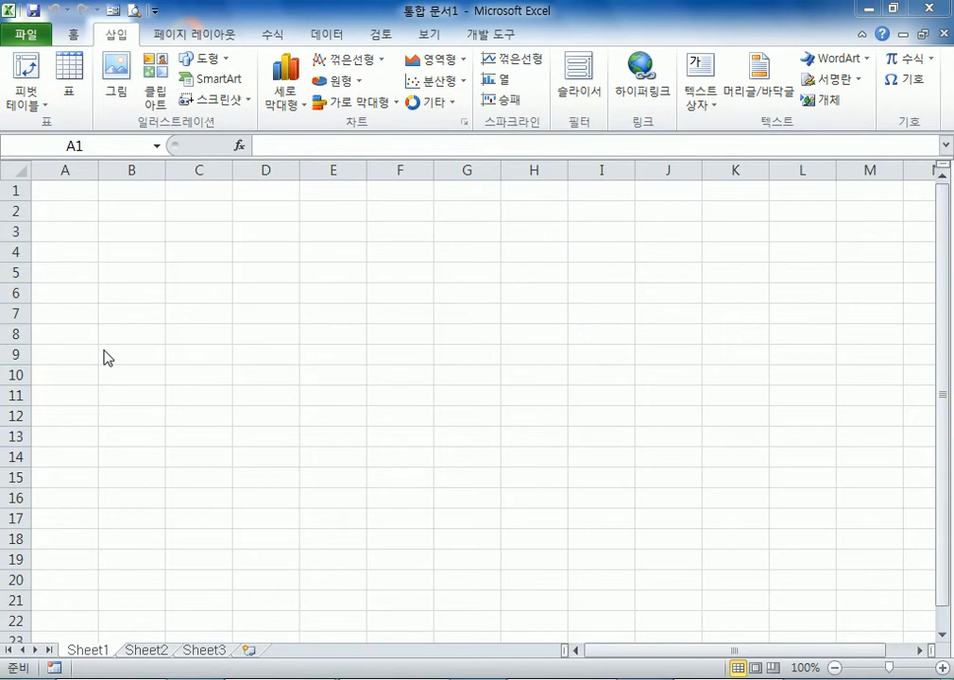
click(55, 190)
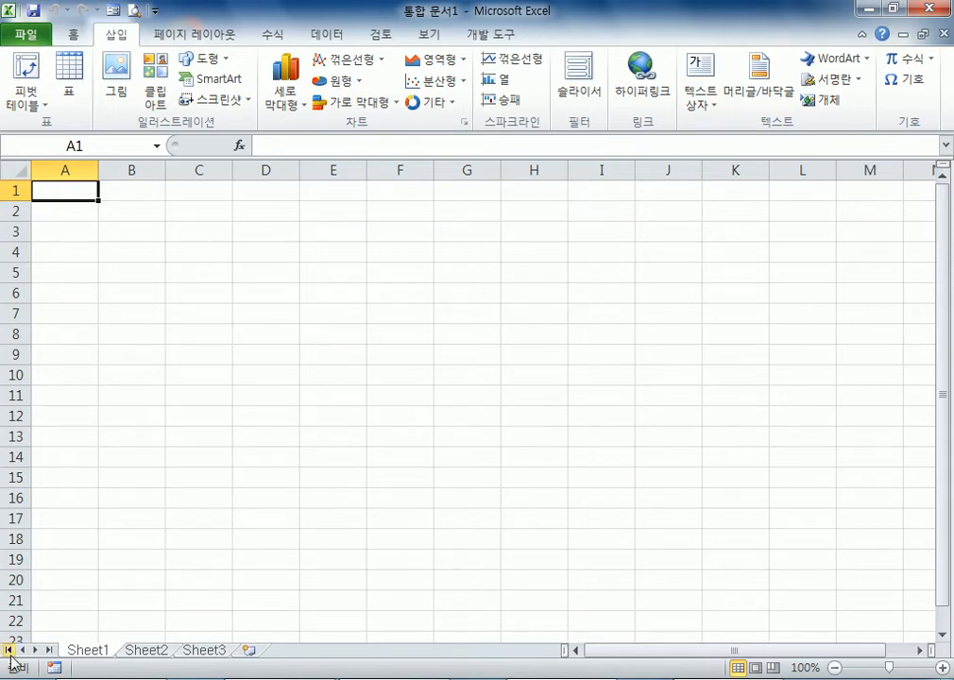
- Open GE05-13A.pdf from the exam folder in Adobe Acrobat Reader and hide its tools pane
click(85, 679)
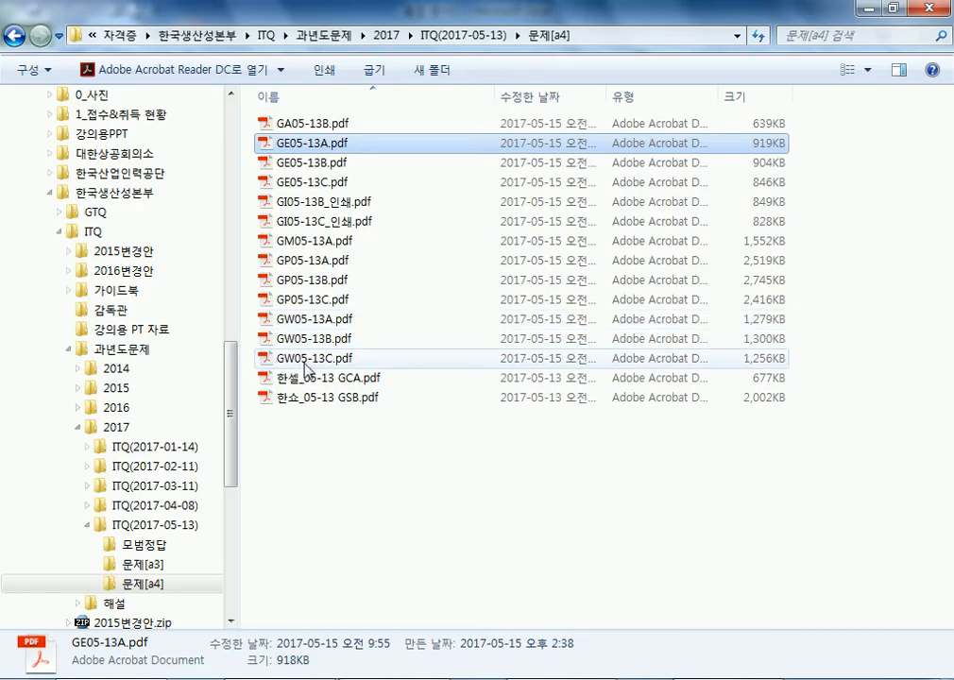
double_click(343, 153)
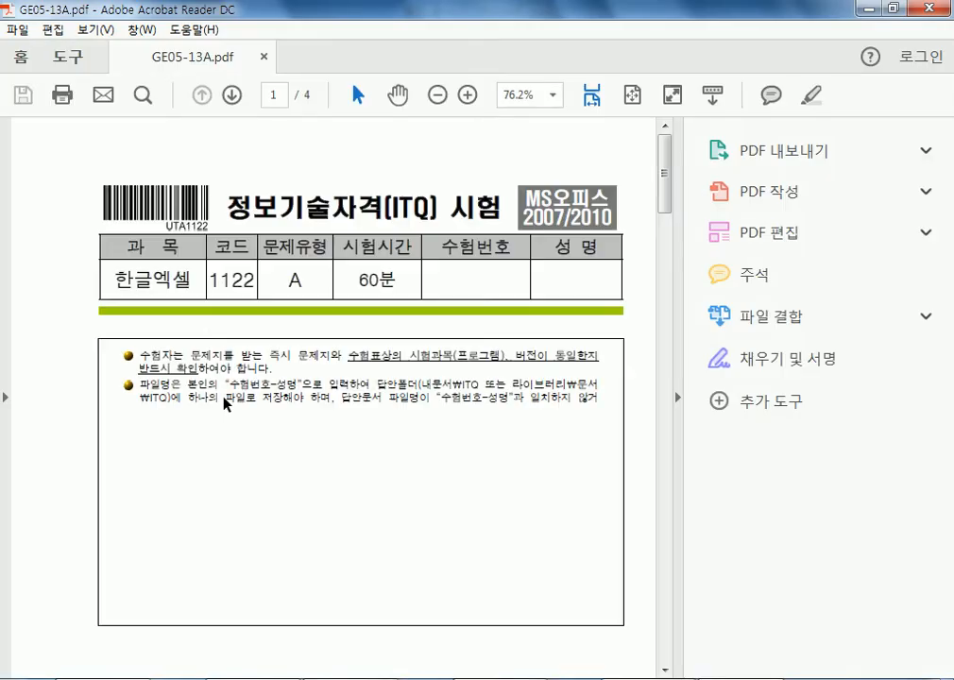
click(677, 392)
- Read the ITQ exam notices and answer-writing rules, including the required MS-Office version, and minimize the PDF
scroll(482, 485, down, 5)
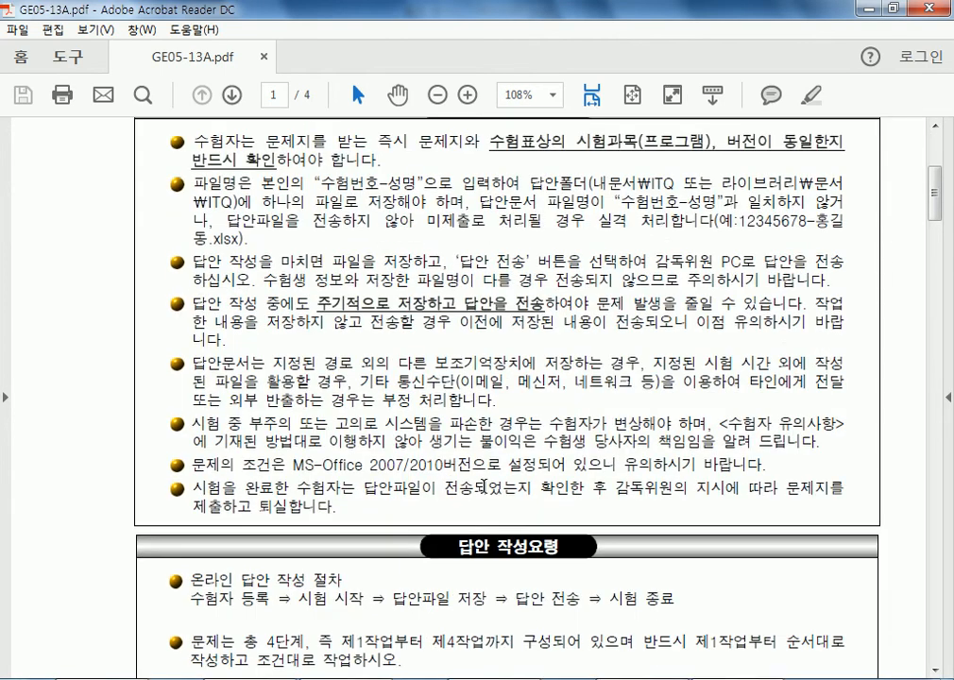
drag(193, 141, 583, 493)
scroll(426, 281, down, 6)
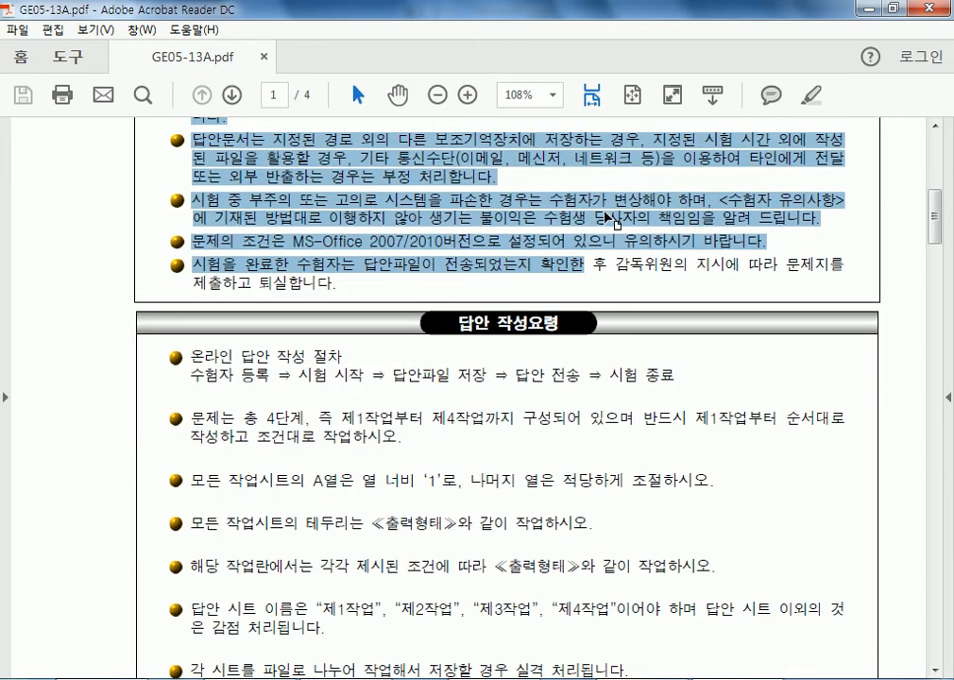
drag(365, 240, 533, 467)
click(230, 249)
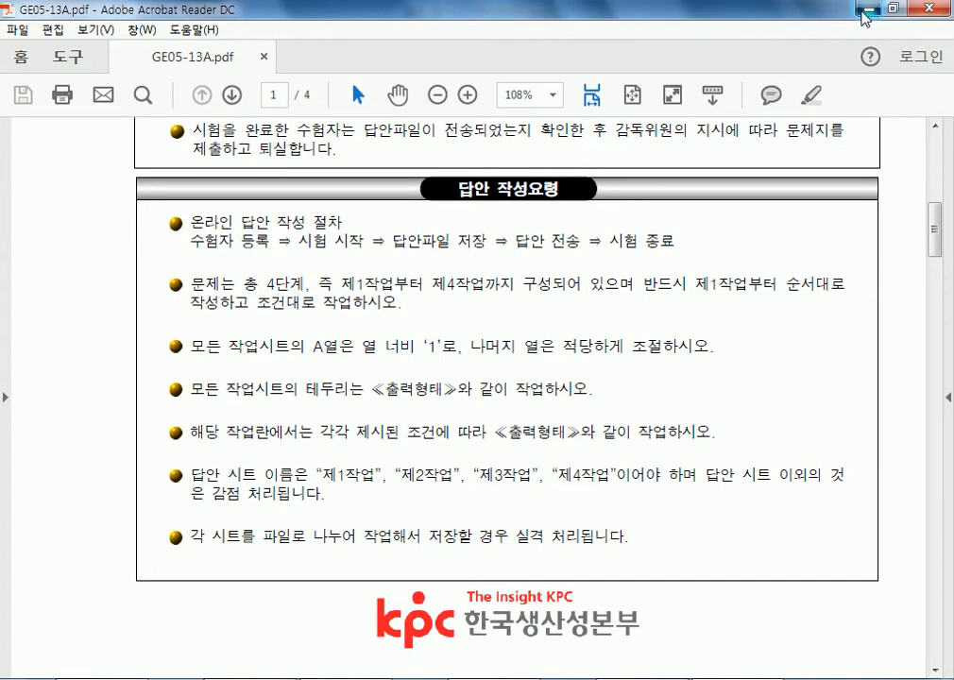
click(863, 15)
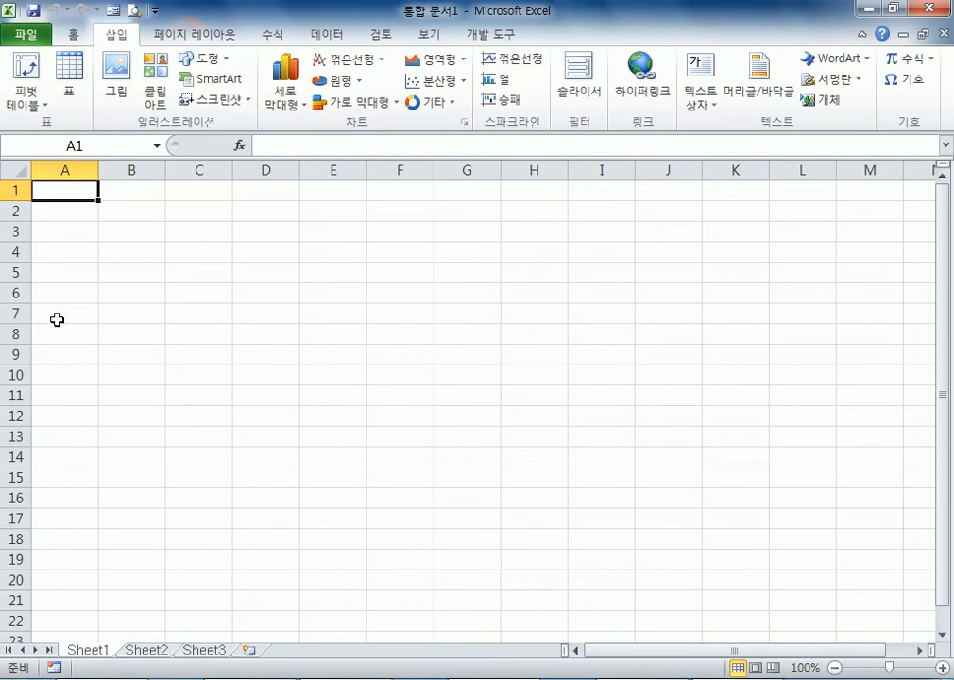
- Select cell A3, and restore the maximized Excel 2010 window and move it to the screen's upper edge
click(92, 231)
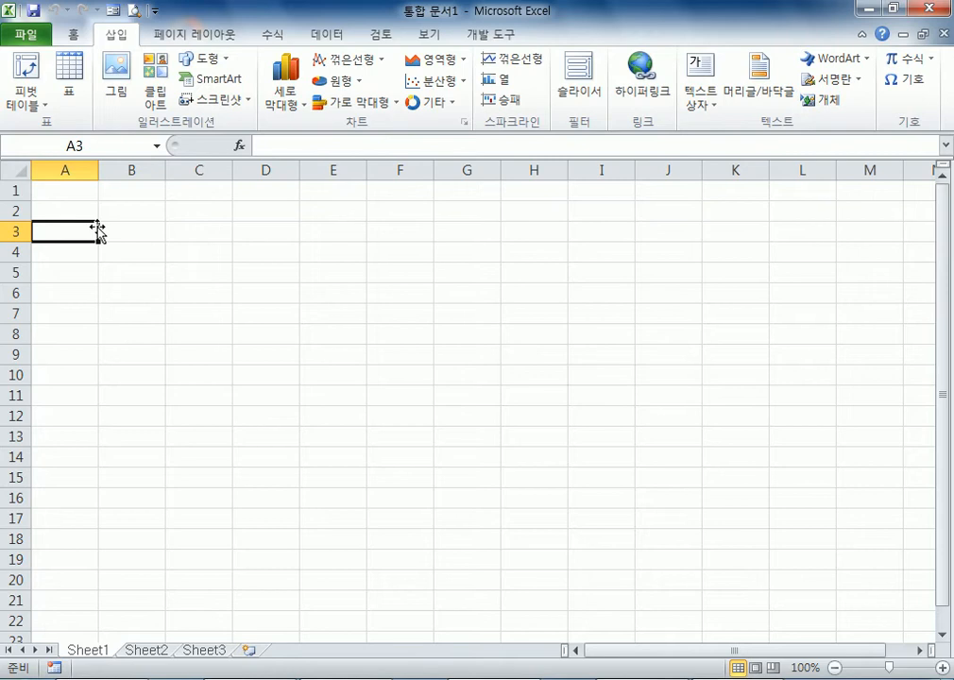
click(892, 8)
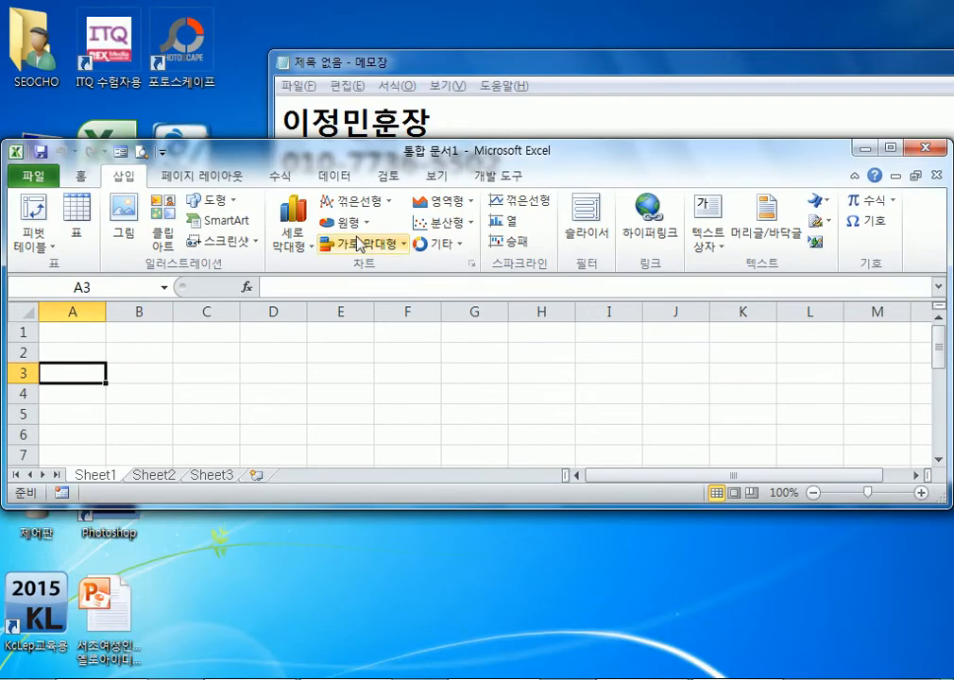
drag(330, 155, 329, 14)
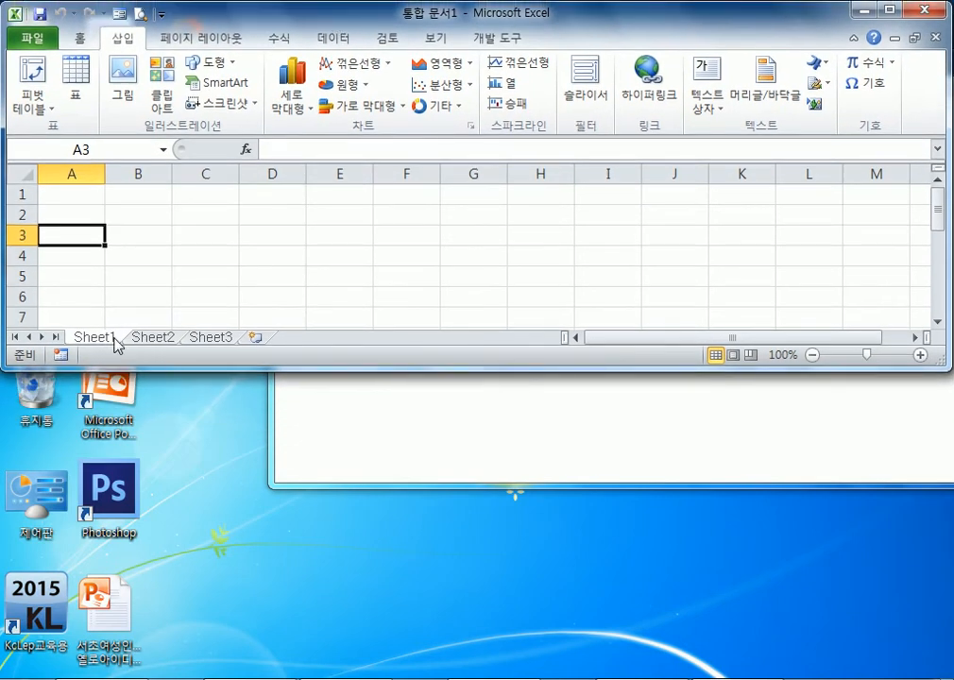
- Look at Sheet2, return to Sheet1 and extend the Excel window's height to show more rows
click(149, 338)
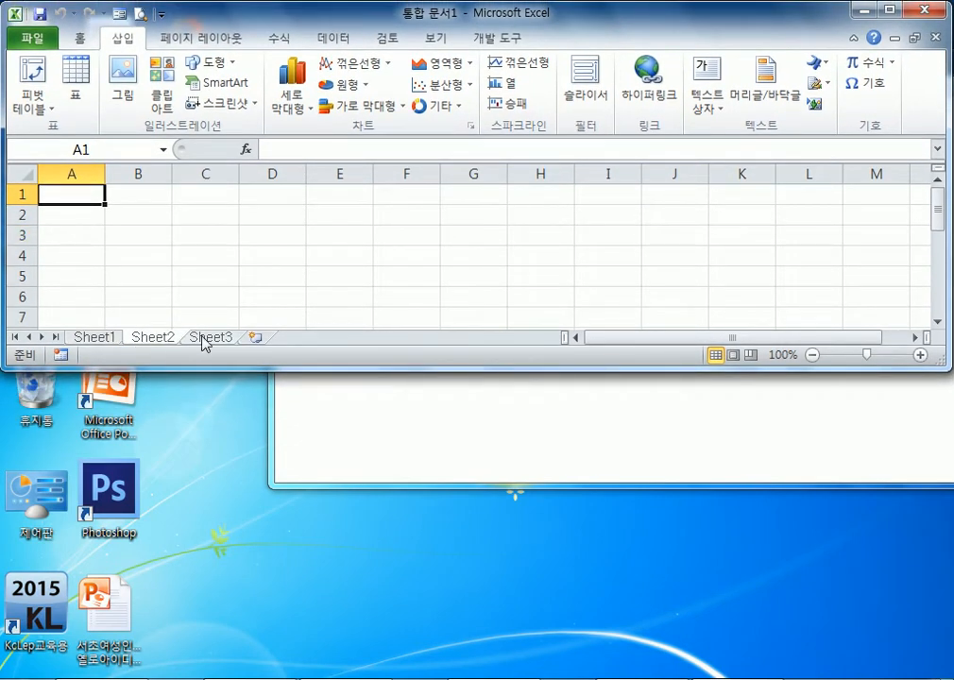
click(95, 337)
drag(152, 369, 142, 620)
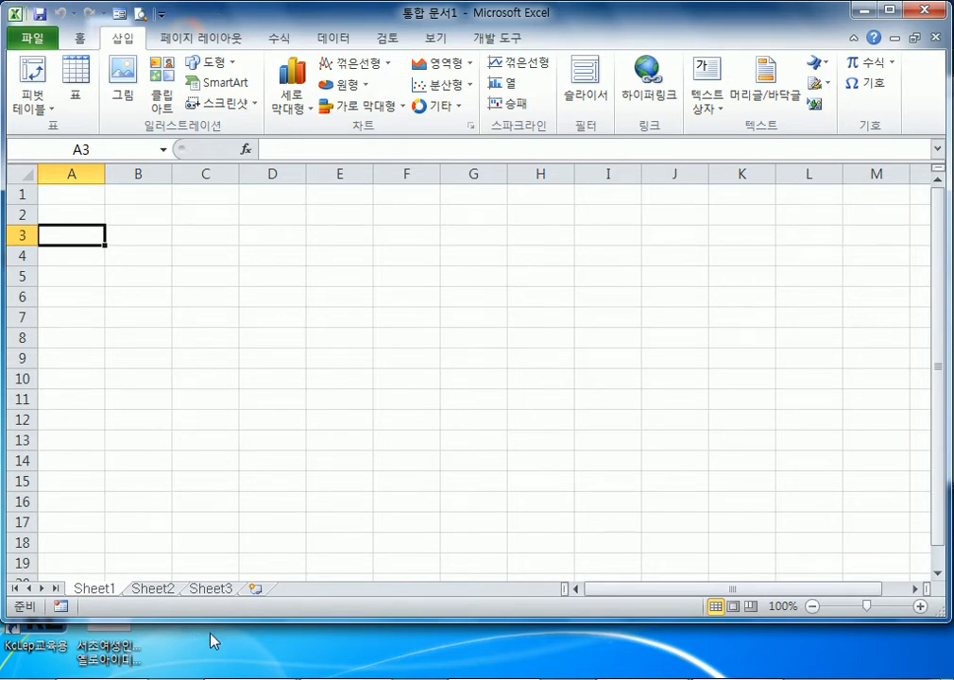
- Switch to Notepad and replace all its text with the heading "엑셀(Excell)", followed by a new line
click(224, 678)
key(ctrl+a)
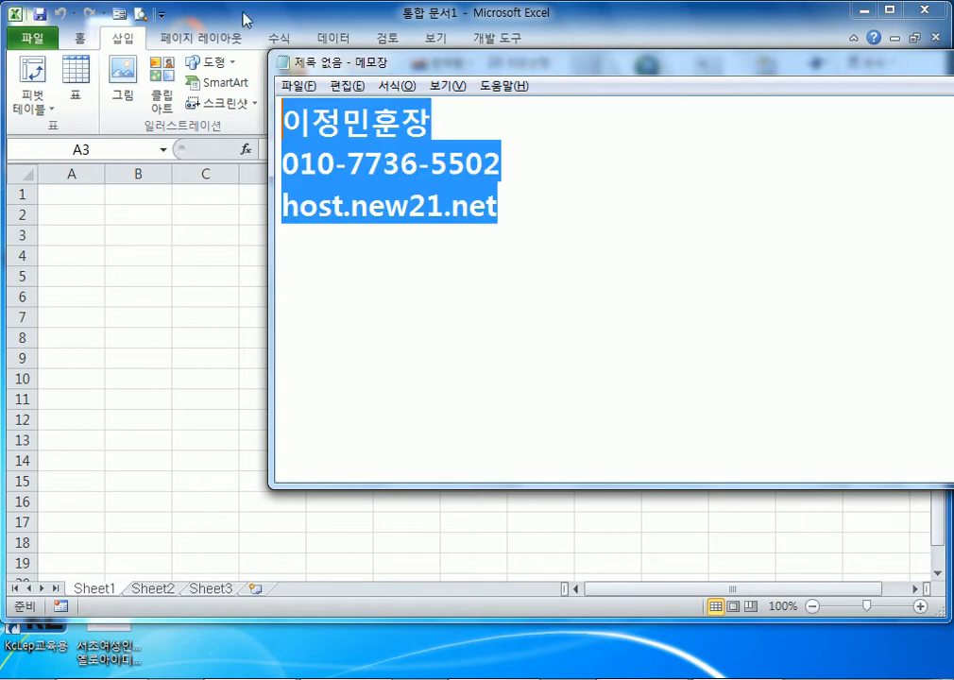
text(엑셀)
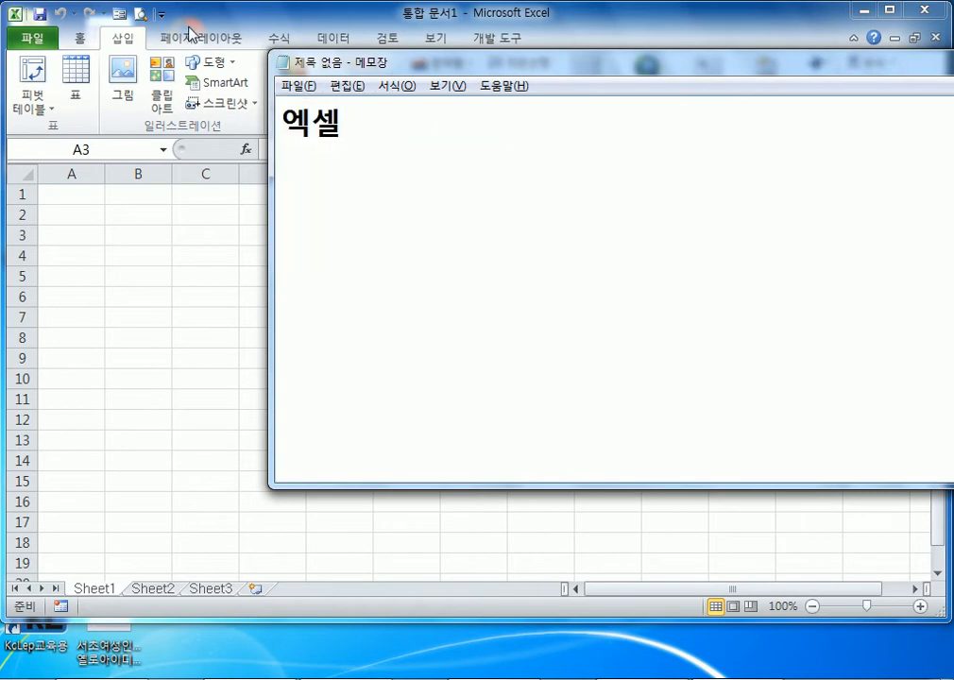
text((Ec)
key(BackSpace)
text(xc)
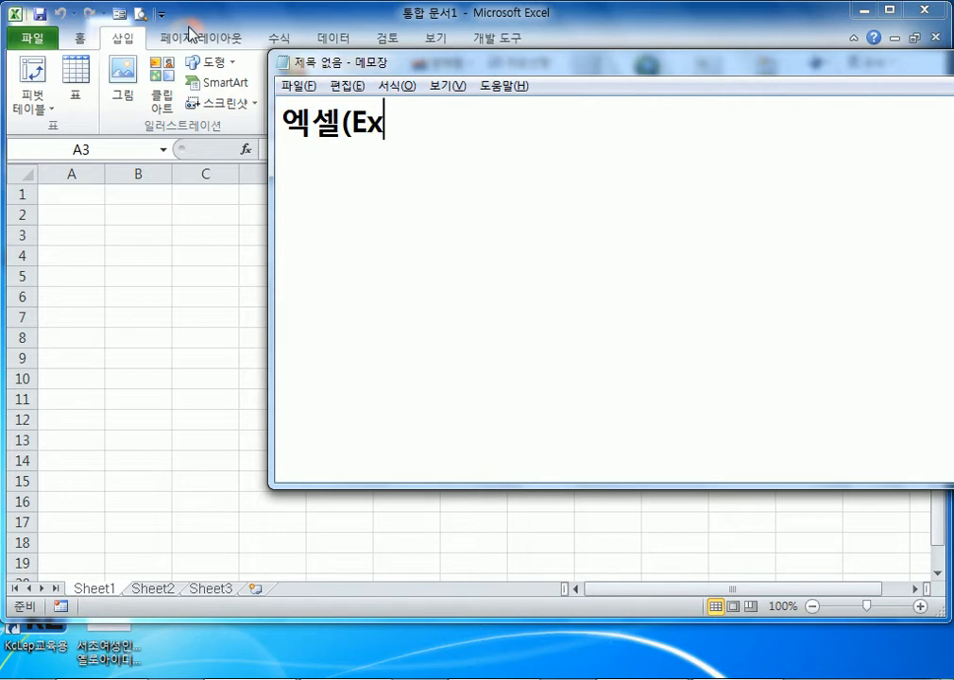
key(BackSpace)
text(ec)
key(BackSpace)
key(BackSpace)
key(BackSpace)
text(c)
key(BackSpace)
text(xcell))
key(Return)
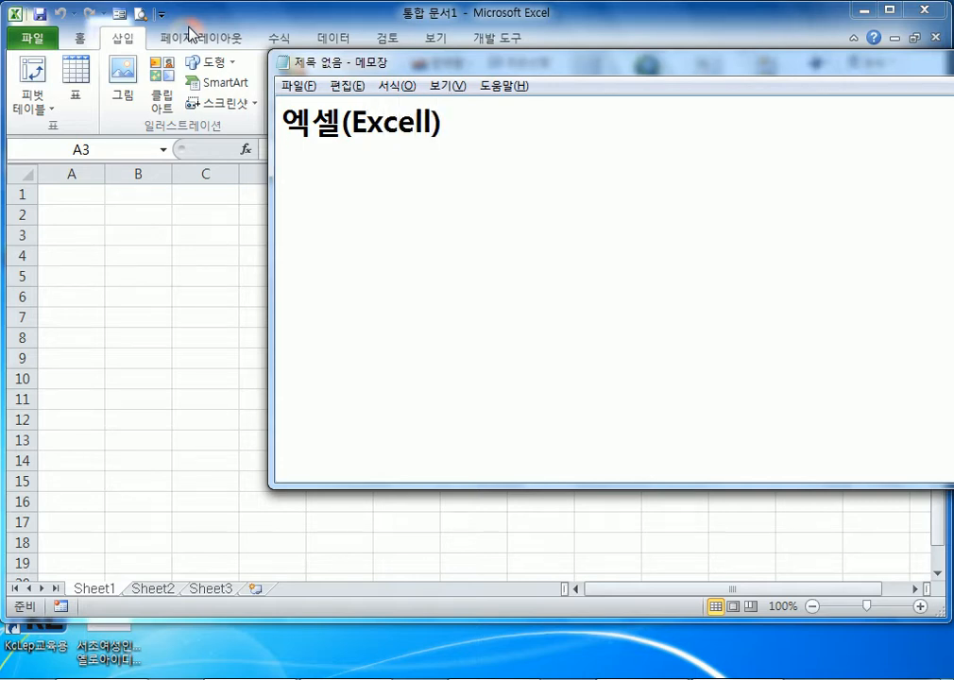
- Correct the heading's spelling to "엑셀(Excel)" in the note
key(Left)
key(Left)
key(BackSpace)
text(l)
key(BackSpace)
key(End)
- Add the line "스프레드시트 = 전자 표계산 프로그램" below the heading, separated by a blank line
key(Return)
text(t)
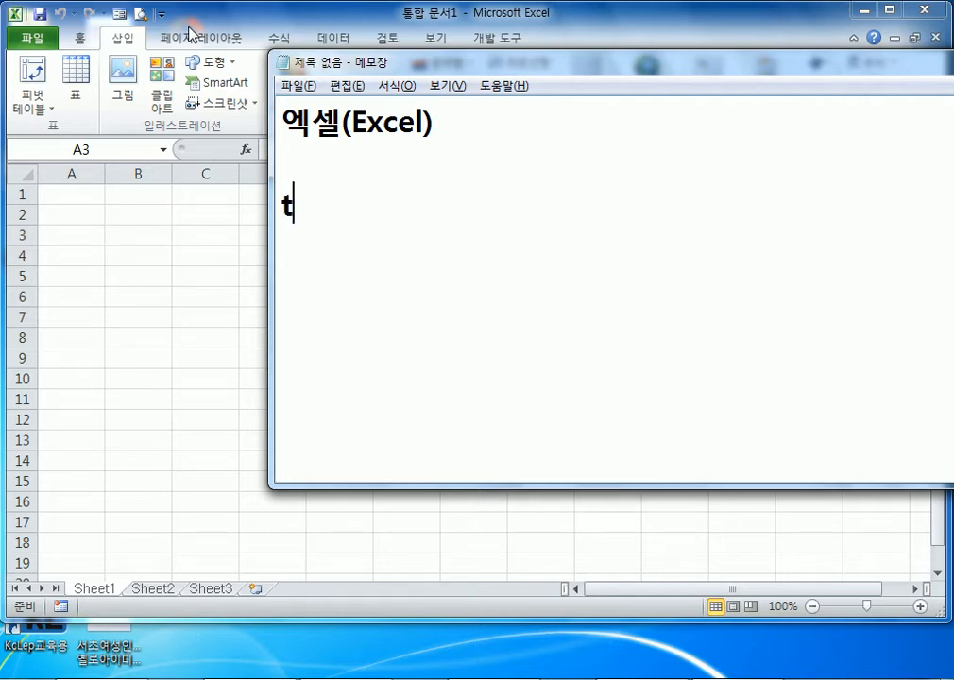
key(BackSpace)
key(Hangul)
text(슢프레드시트 )
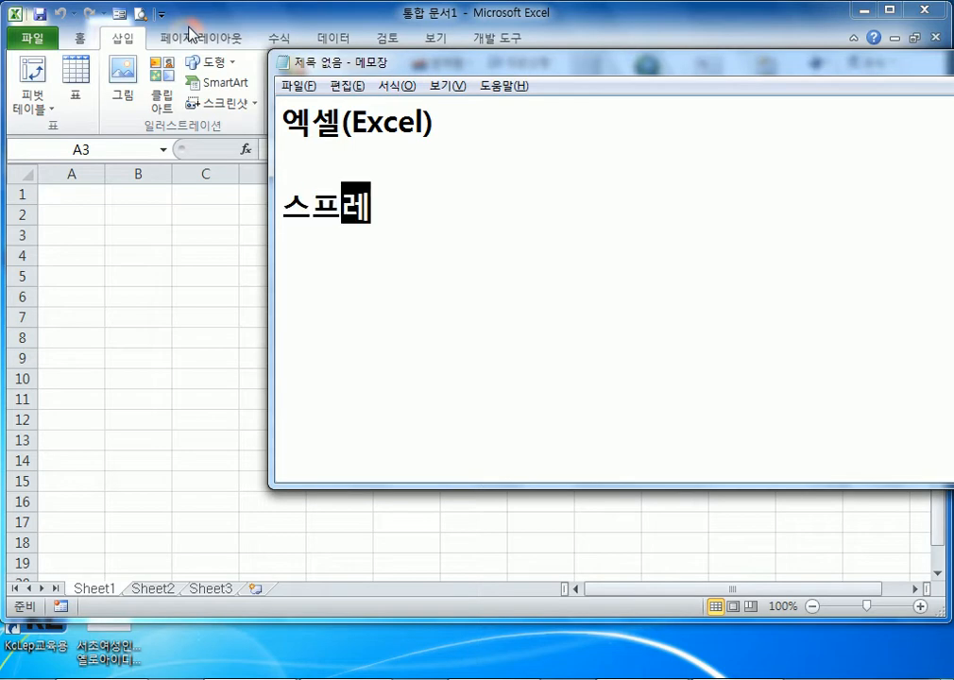
text(= )
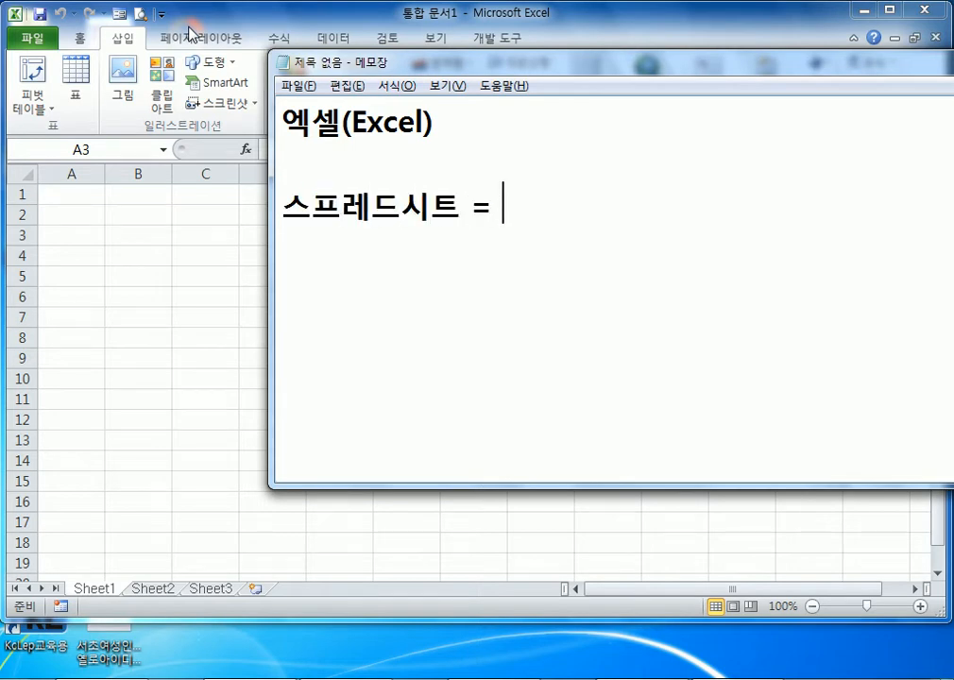
text(전자 표계산 프로그램)
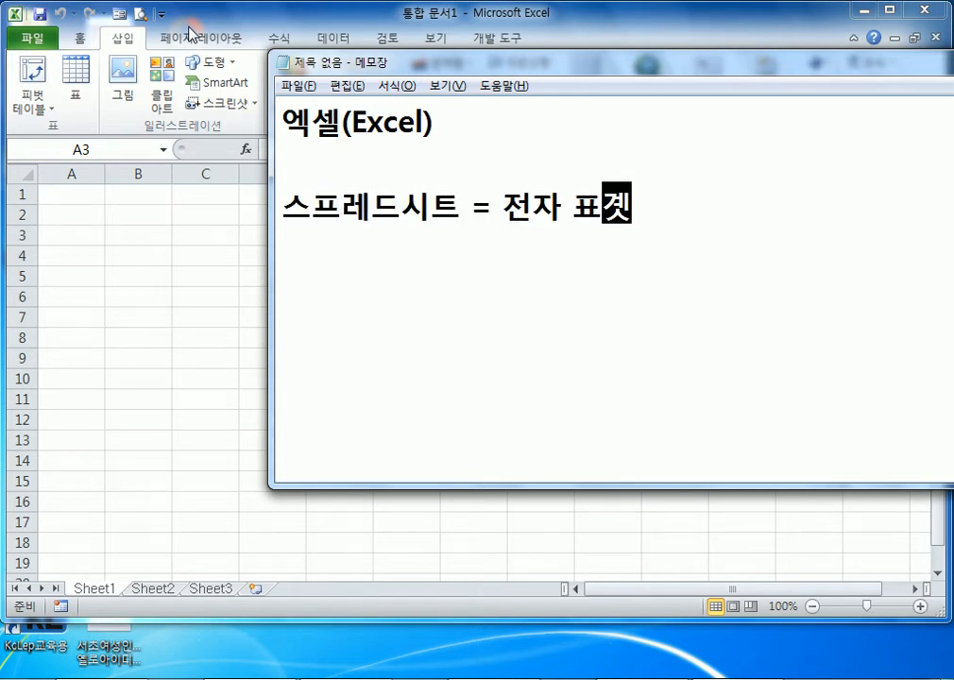
key(Return)
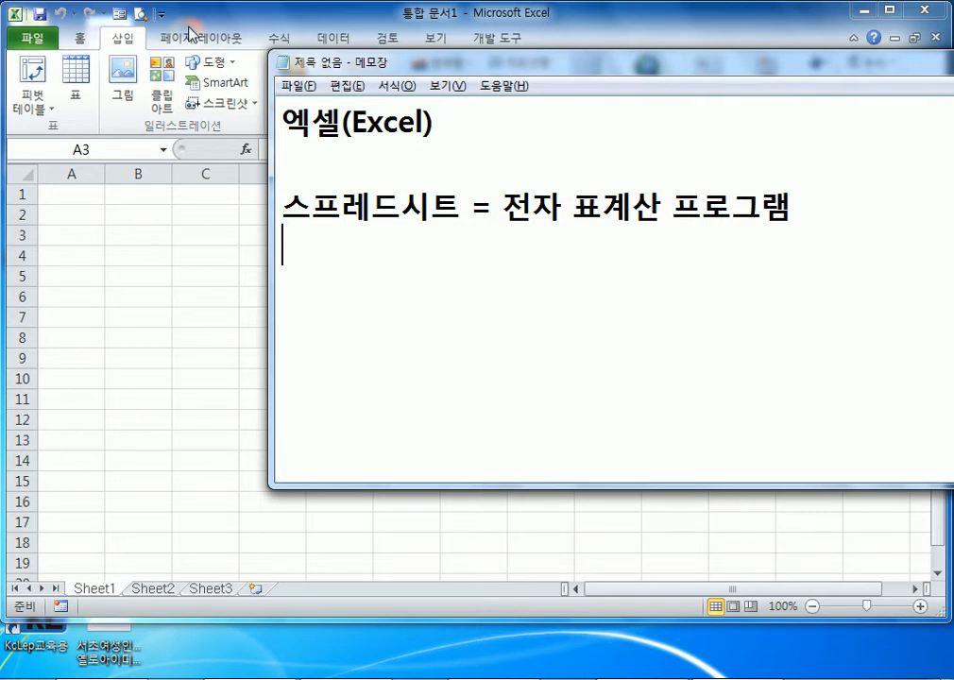
- Add the line "1979년 비지칼크" under the spreadsheet definition
text(1979ㄴ)
text(ㅕㄴ 비지칼)
text(ㅋㅡ)
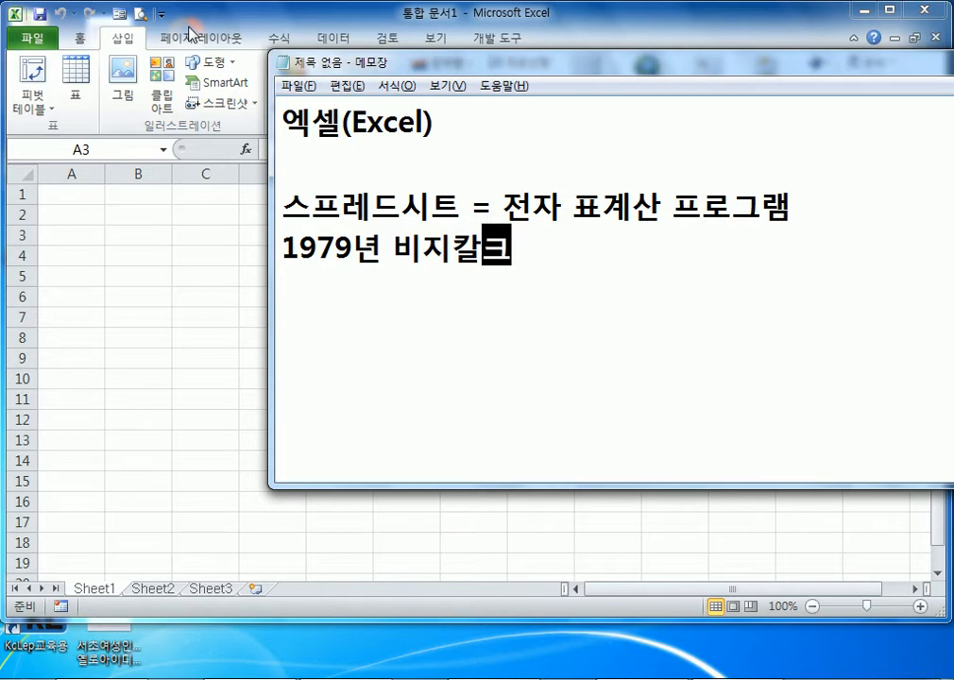
key(Return)
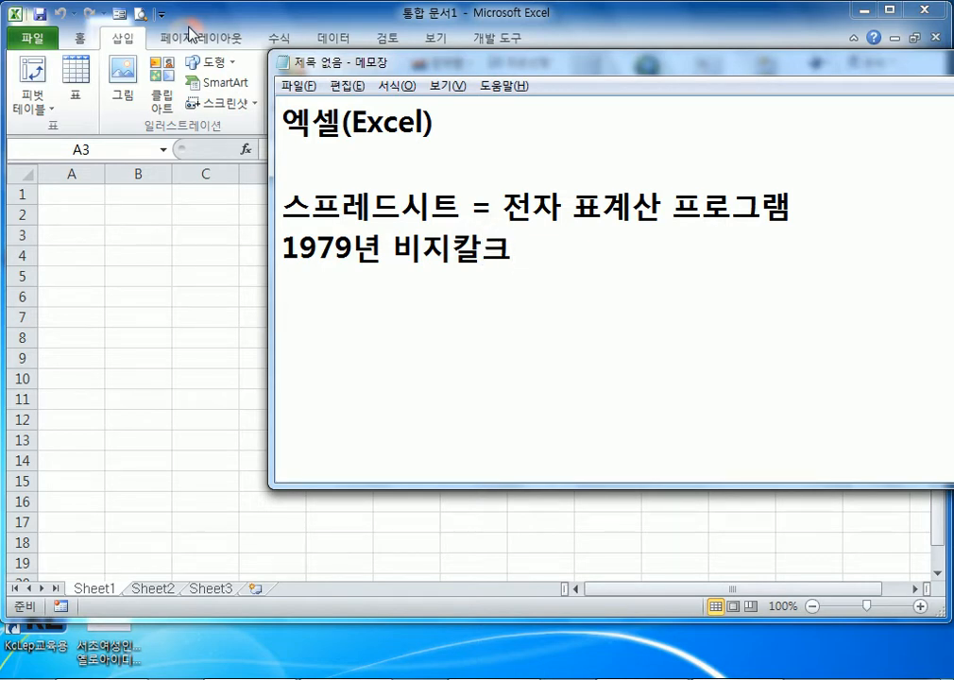
- Add the lines "Lotus 1-2-3" and "1 to 3" at the end of the note
text(Loti)
key(BackSpace)
text(us)
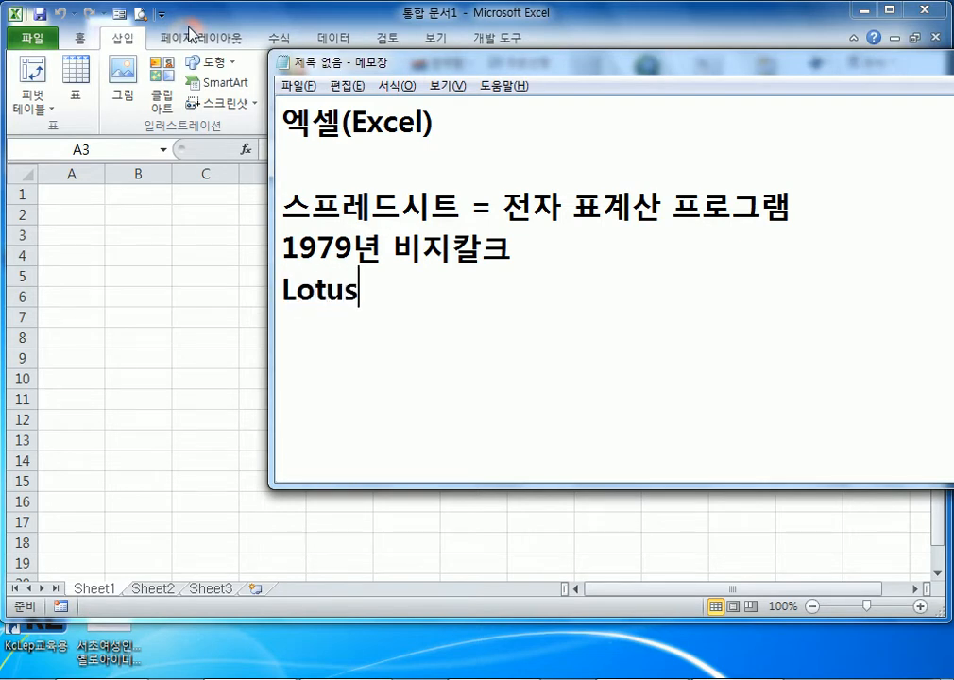
text( 1-2-3)
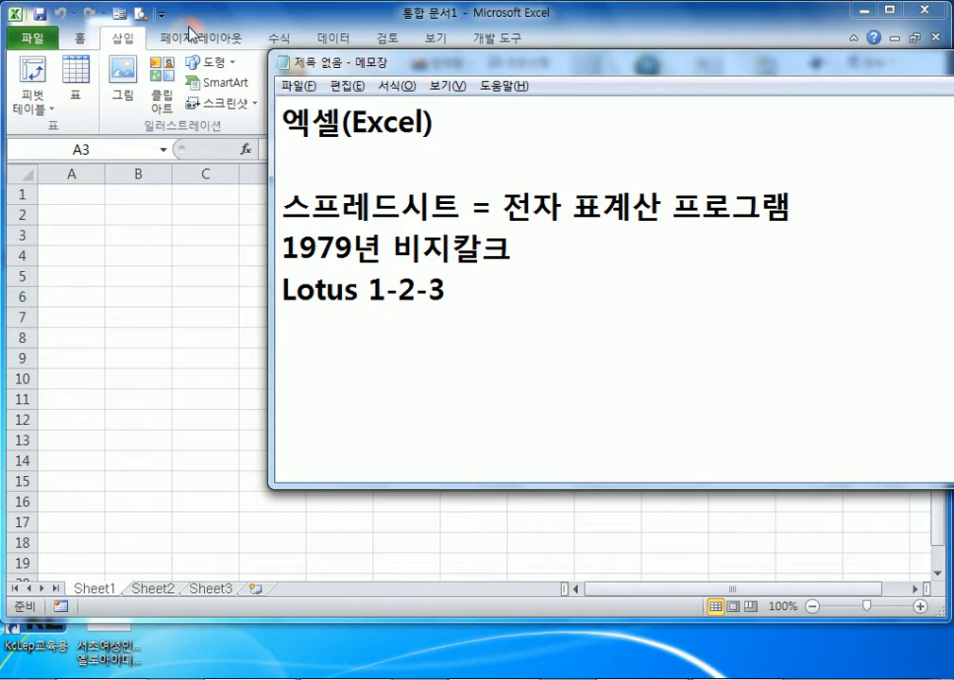
key(Return)
text(1 to 3)
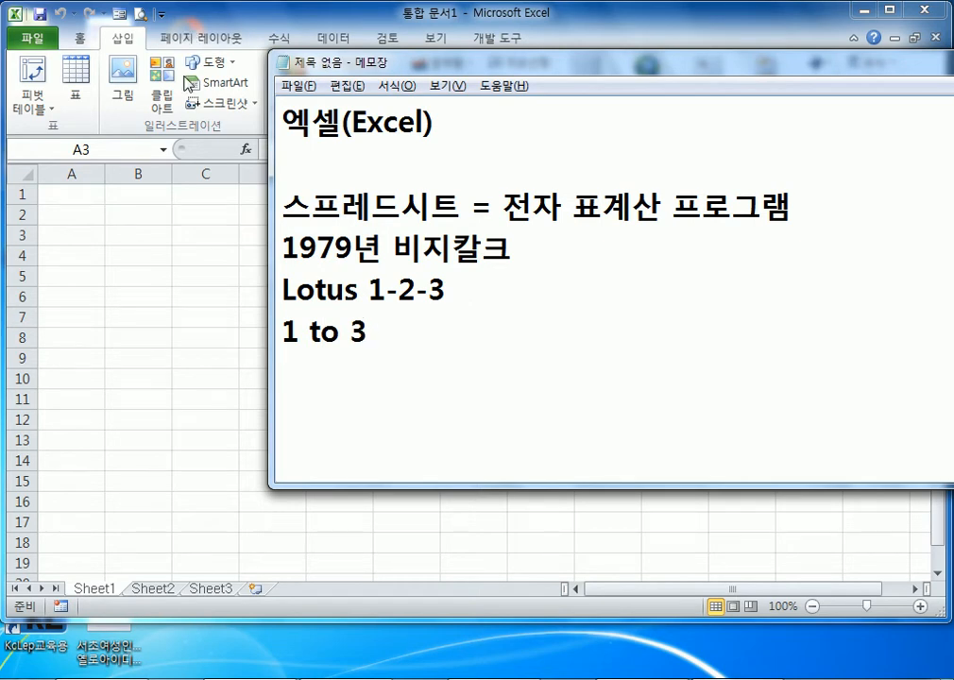
- Try changing "to" into "two" in the last line and remove the added letter again
double_click(404, 310)
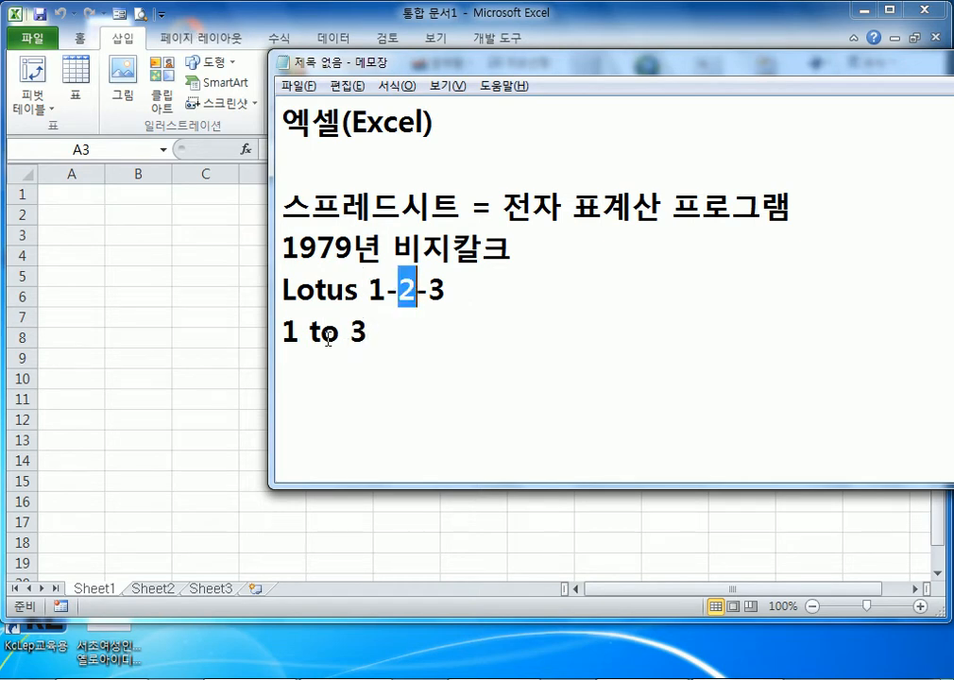
click(321, 332)
text(w)
key(Left)
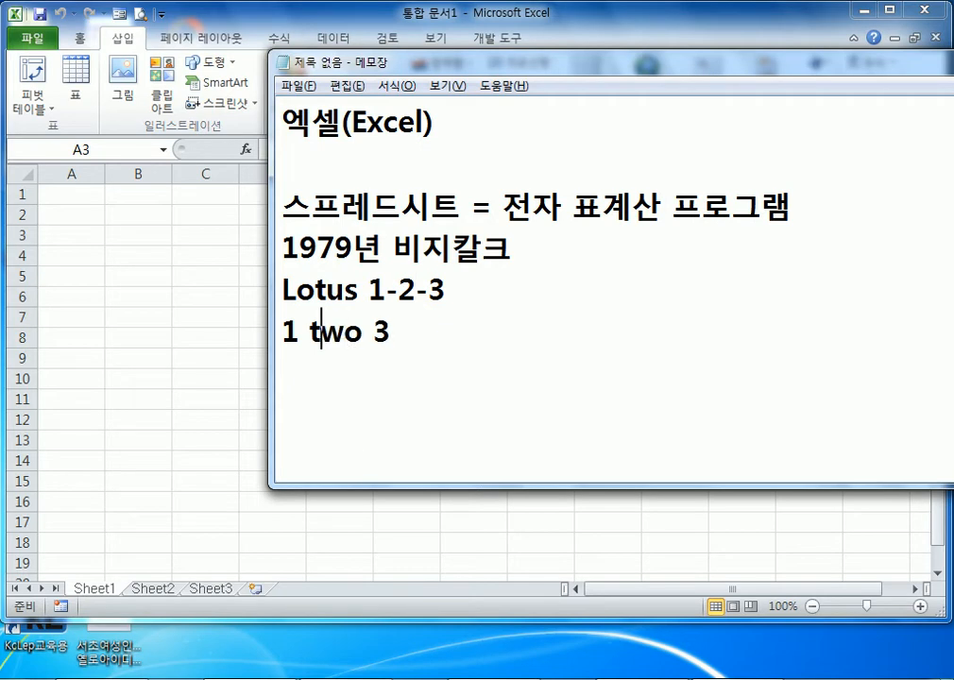
key(Delete)
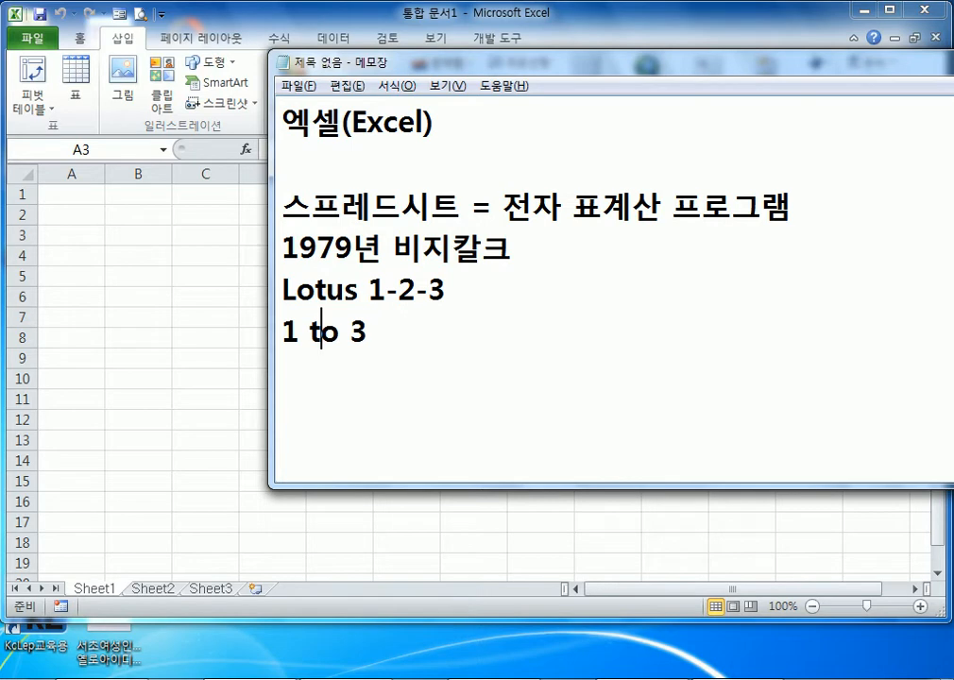
- Highlight the word "Lotus" and the final "3" of "1 to 3" in the note to point them out
click(367, 331)
key(Return)
key(Up)
key(shift+Right)
key(Up)
key(Left)
key(shift+Right)
key(shift+Right)
key(shift+Right)
key(shift+Right)
key(shift+Right)
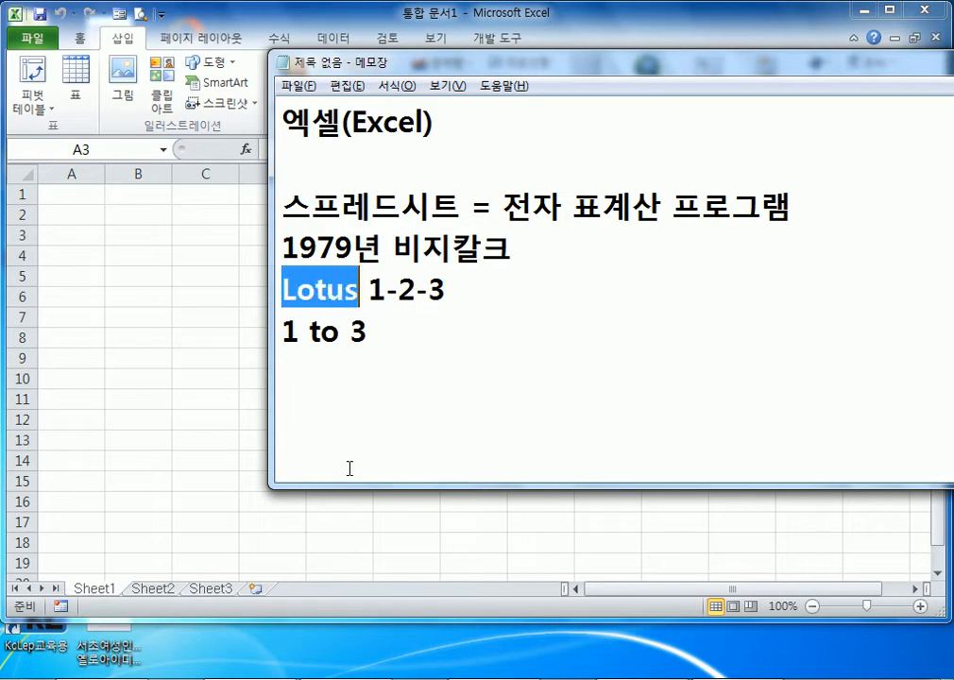
key(Down)
key(shift+Right)
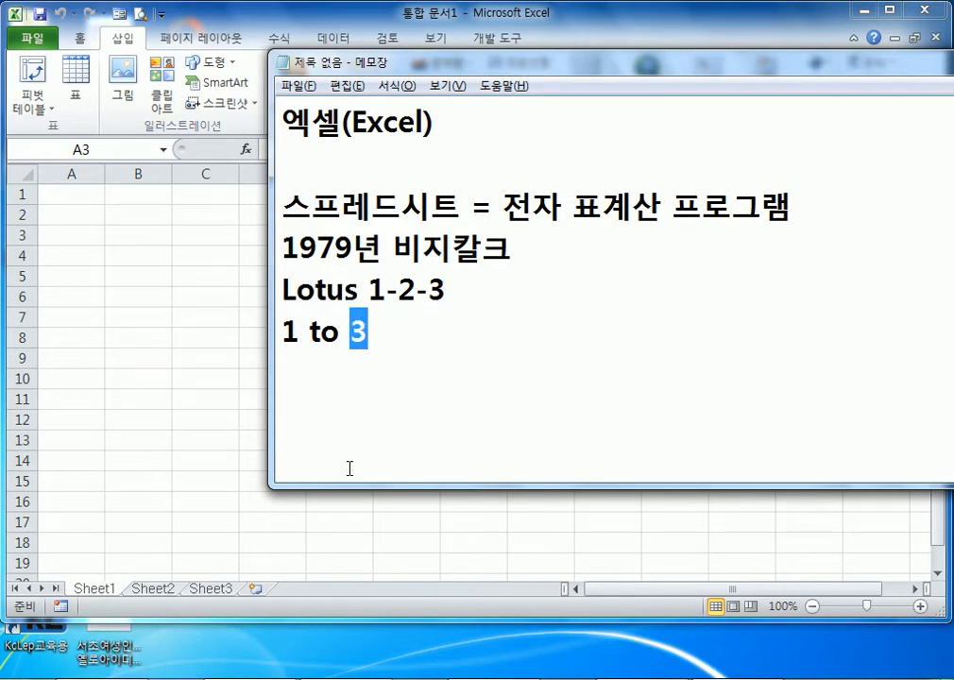
key(Right)
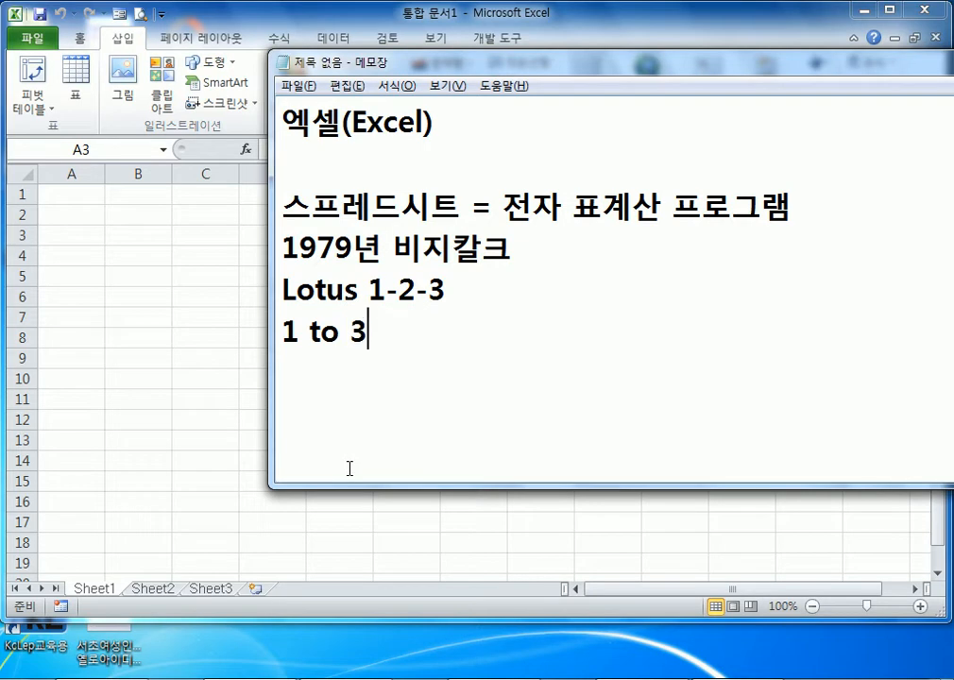
- Add the line "계산, 자료관리, 워드" below "1 to 3" in the note
key(Return)
text(rP)
key(BackSpace)
key(BackSpace)
key(Hangul)
text(계)
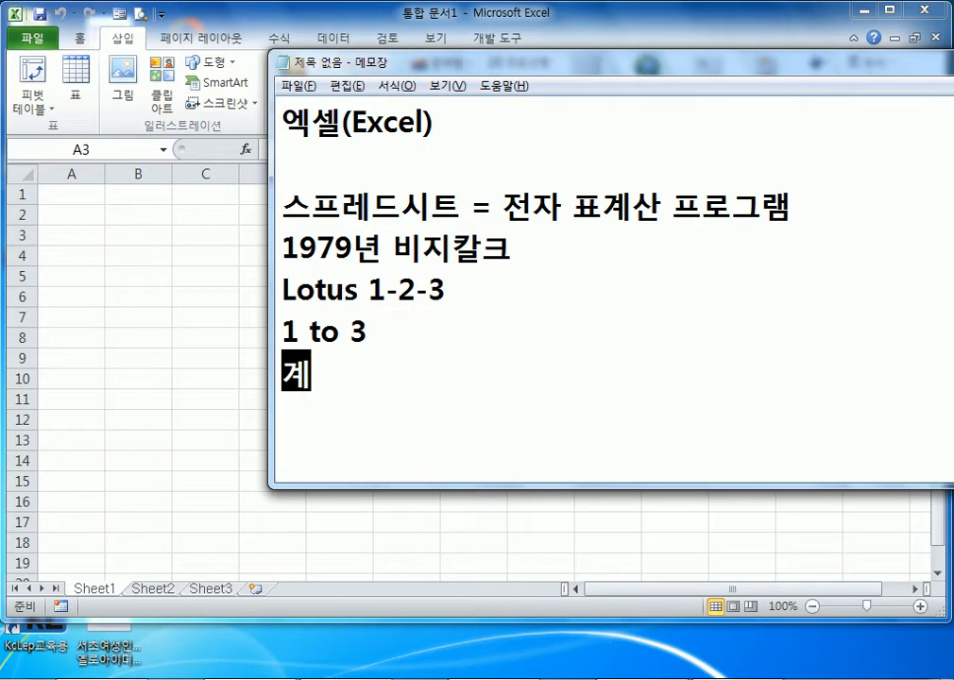
text(산, 자료관ㄹ)
text(ㅣ, )
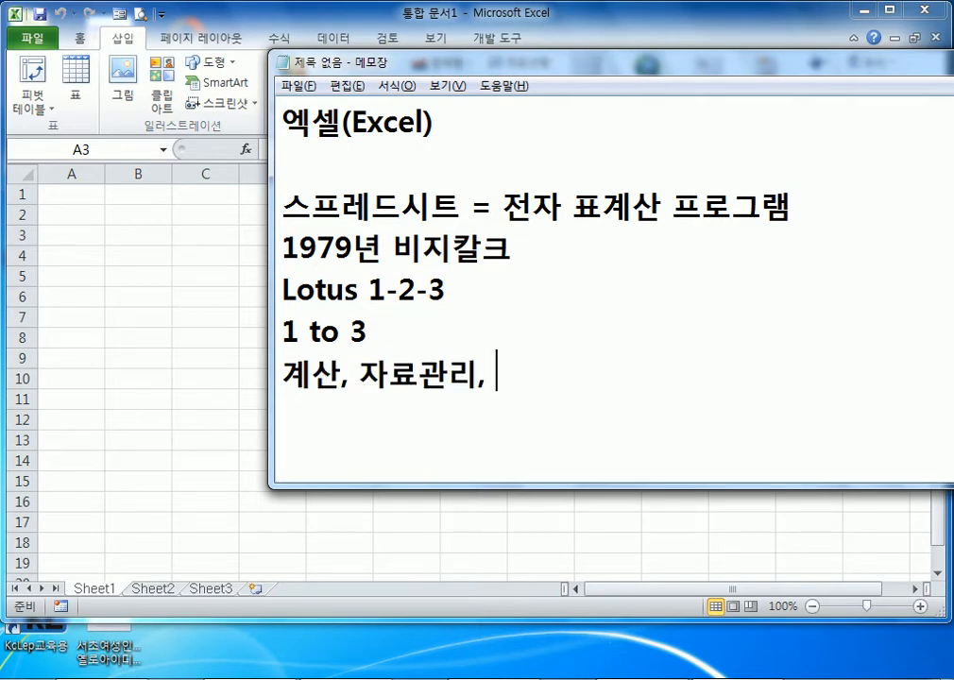
text(워드)
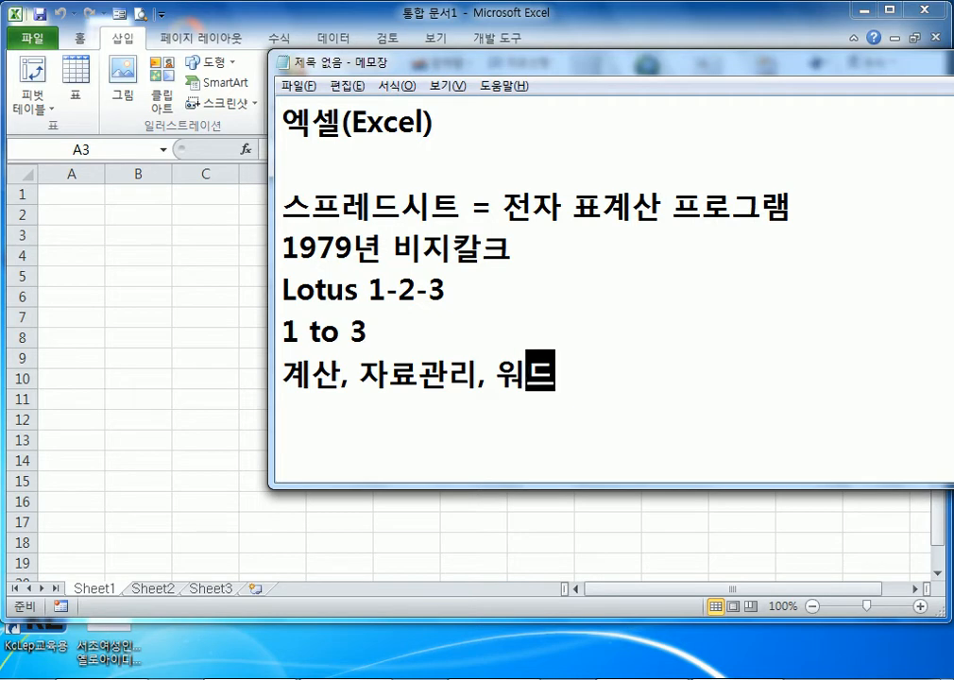
- Write "1-2-100" below the last line with a blank line between, and delete that text again
key(Return)
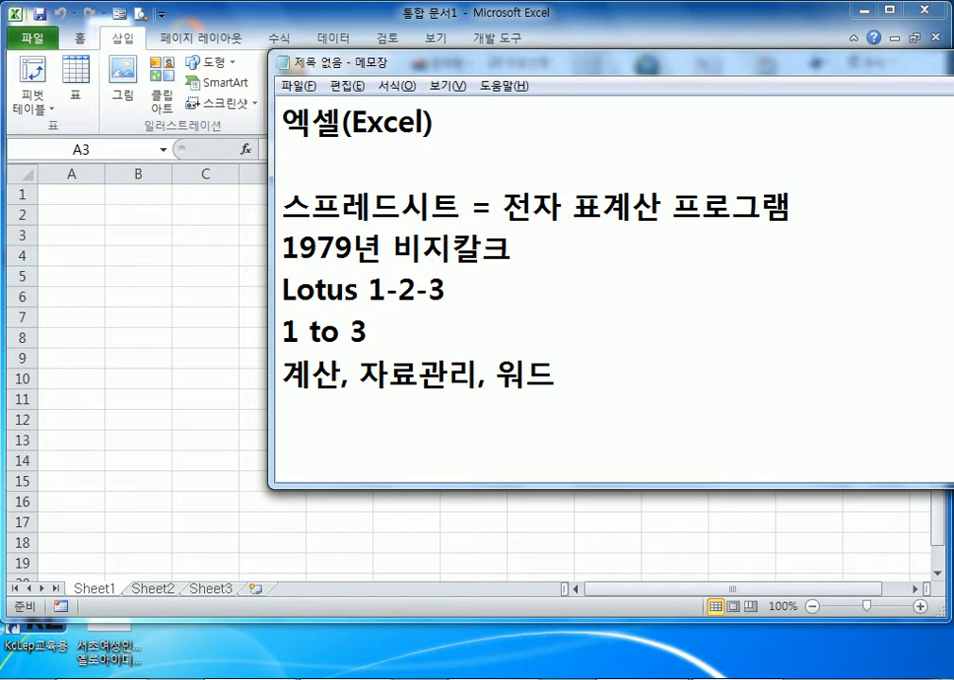
text(1-2-)
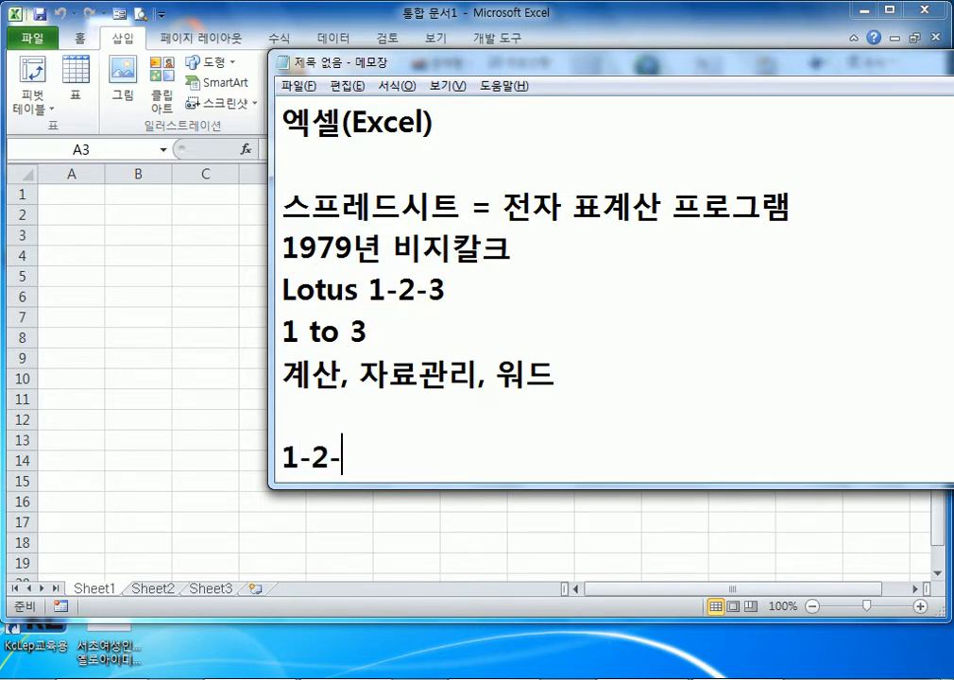
text(100)
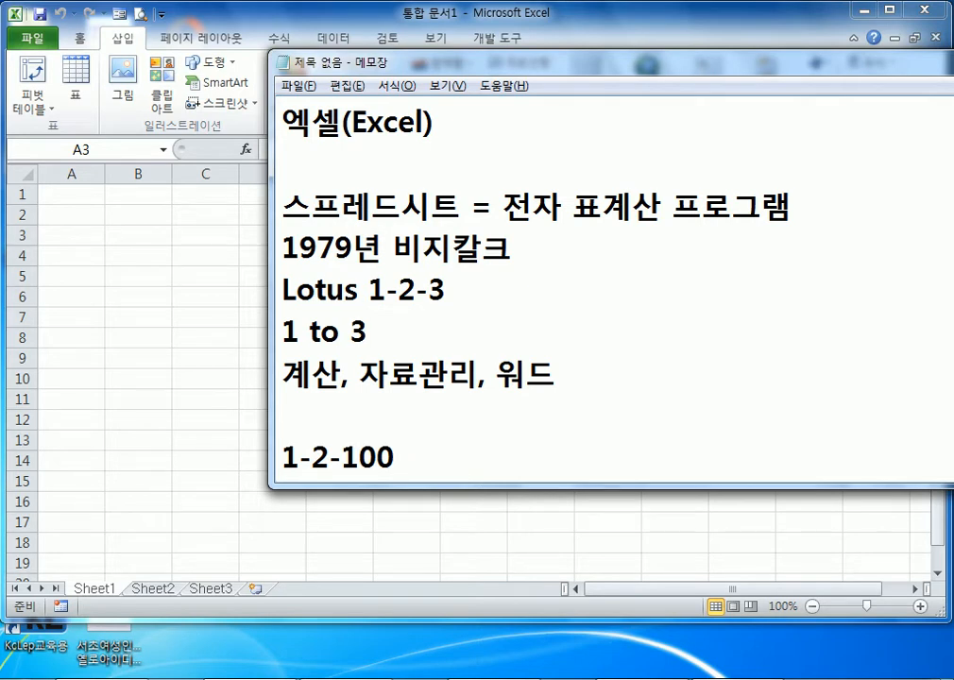
key(shift+Home)
key(Delete)
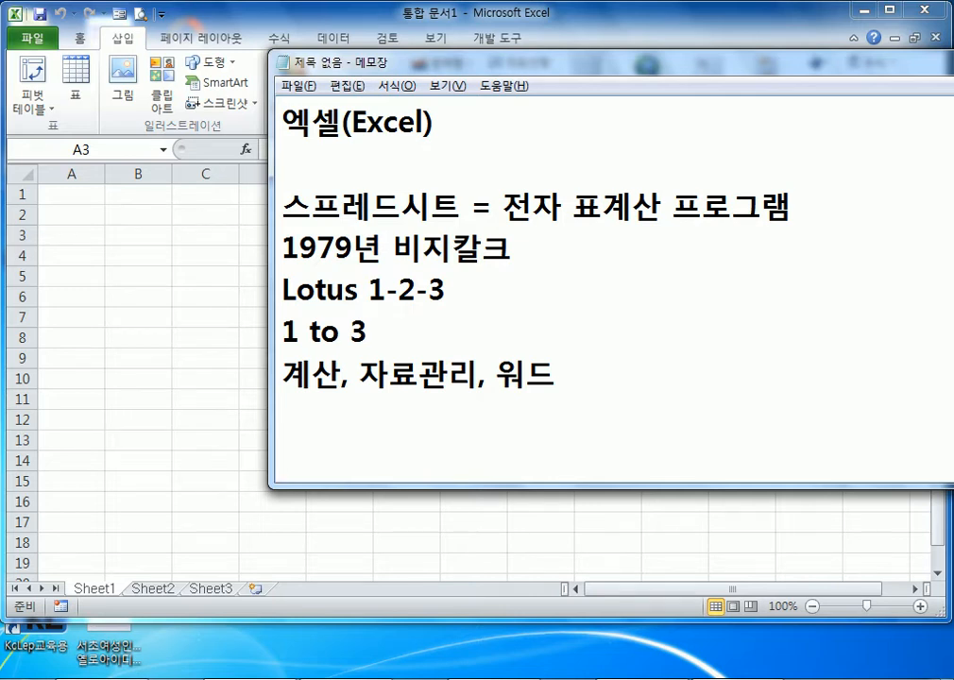
- Switch to the Excel workbook, select cell A1, zoom the sheet to 205% and maximize the window
click(179, 203)
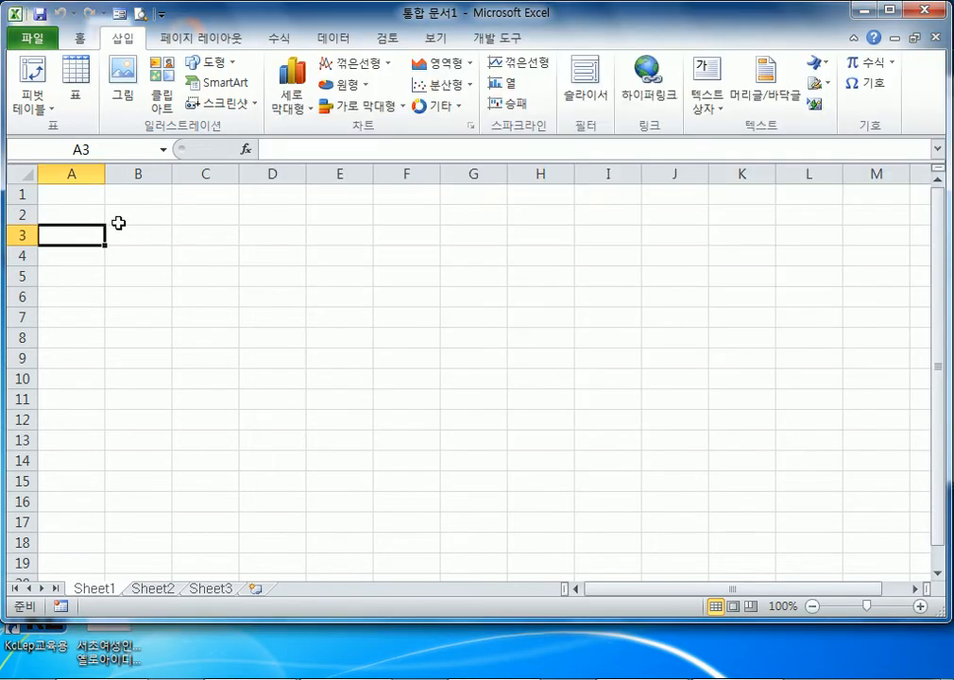
click(91, 196)
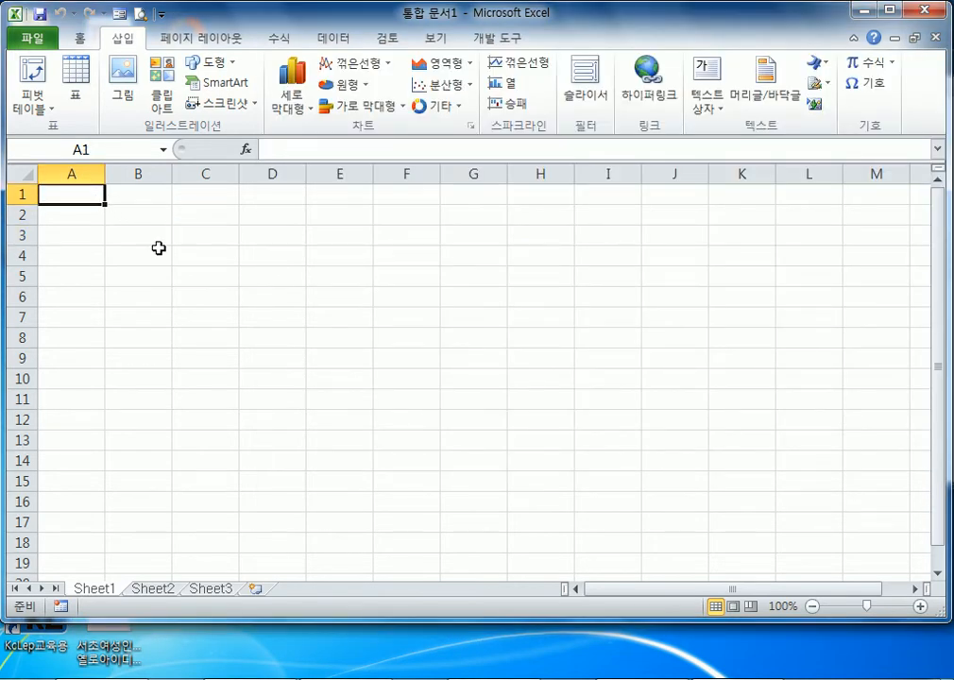
scroll(162, 248, up, 7)
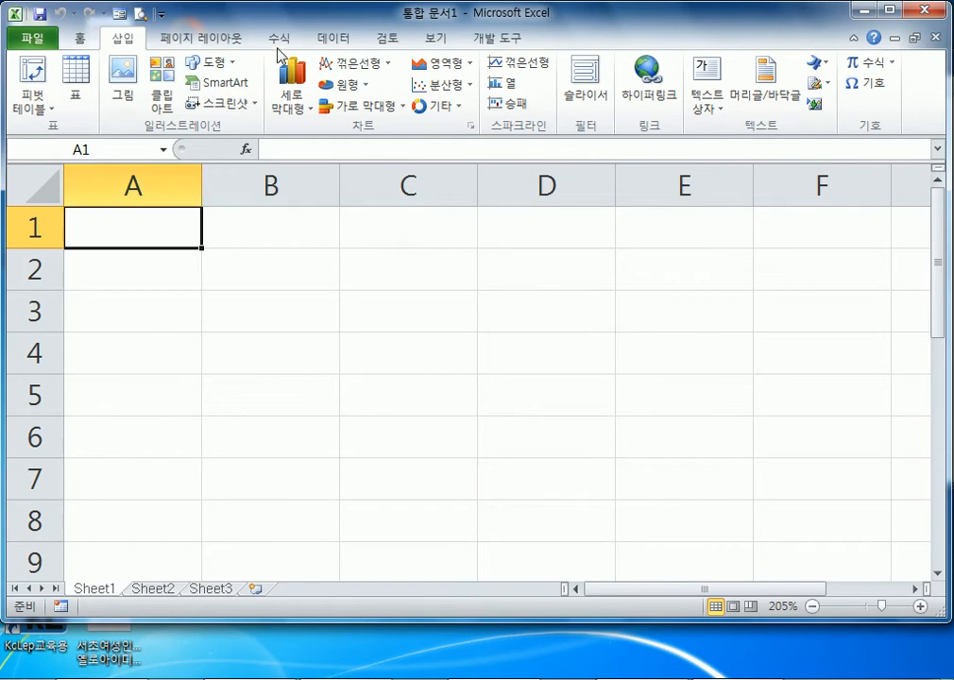
double_click(291, 14)
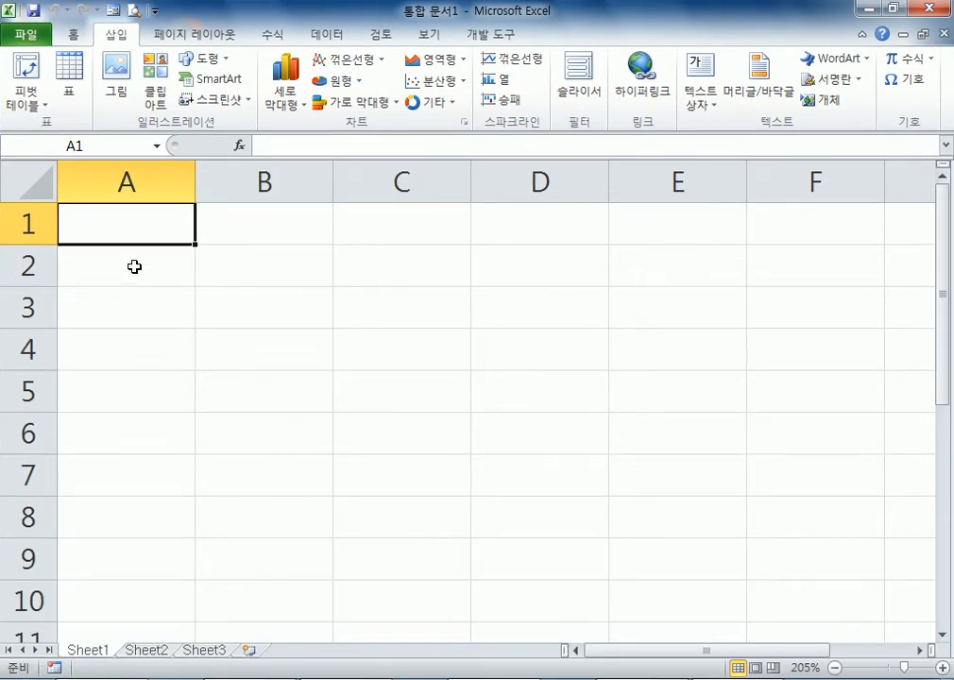
- Select columns A, B and C in turn and pick single cells such as B5, A5 and B4 to show columns
click(148, 178)
click(255, 166)
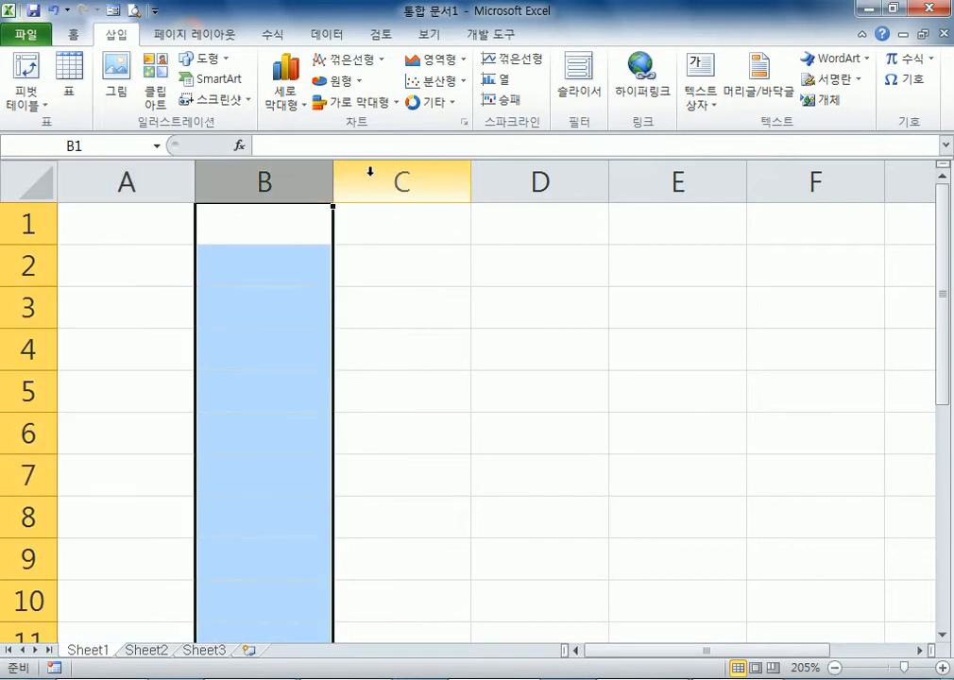
click(402, 179)
click(127, 346)
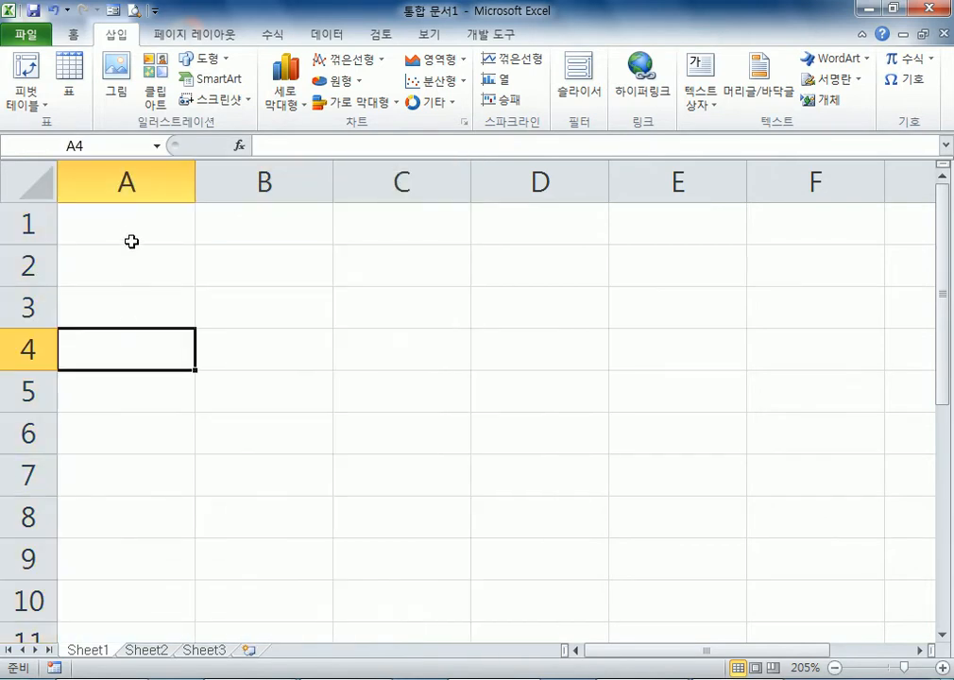
click(303, 389)
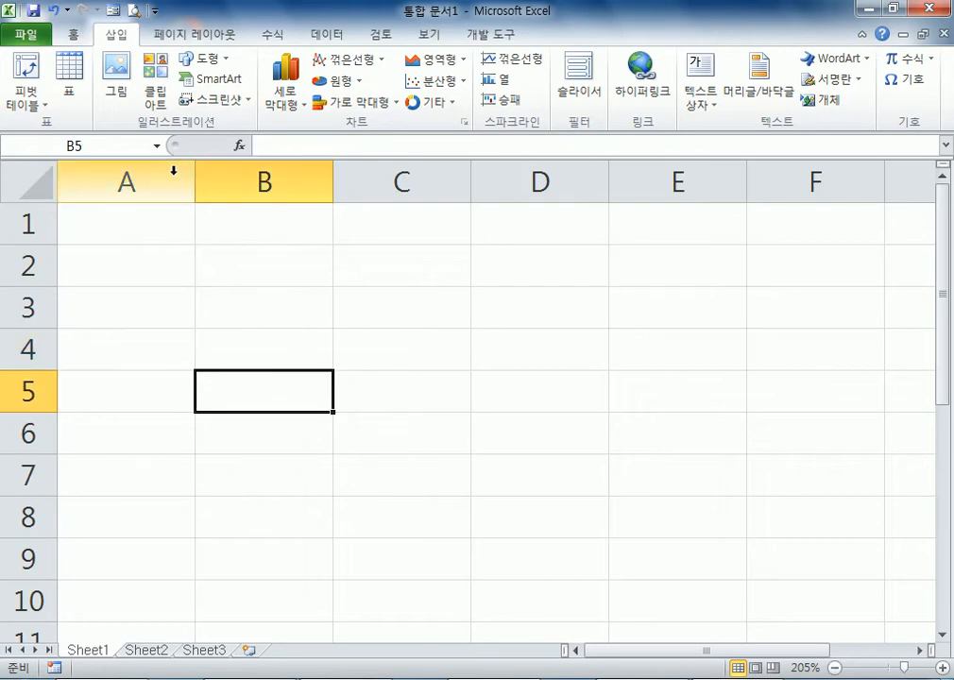
click(255, 184)
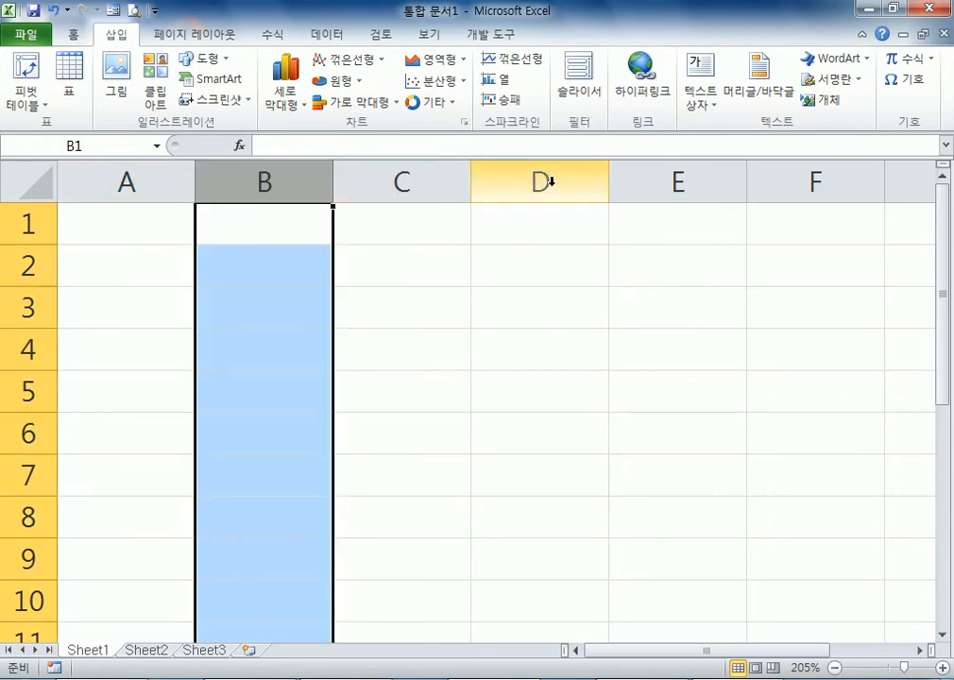
click(106, 395)
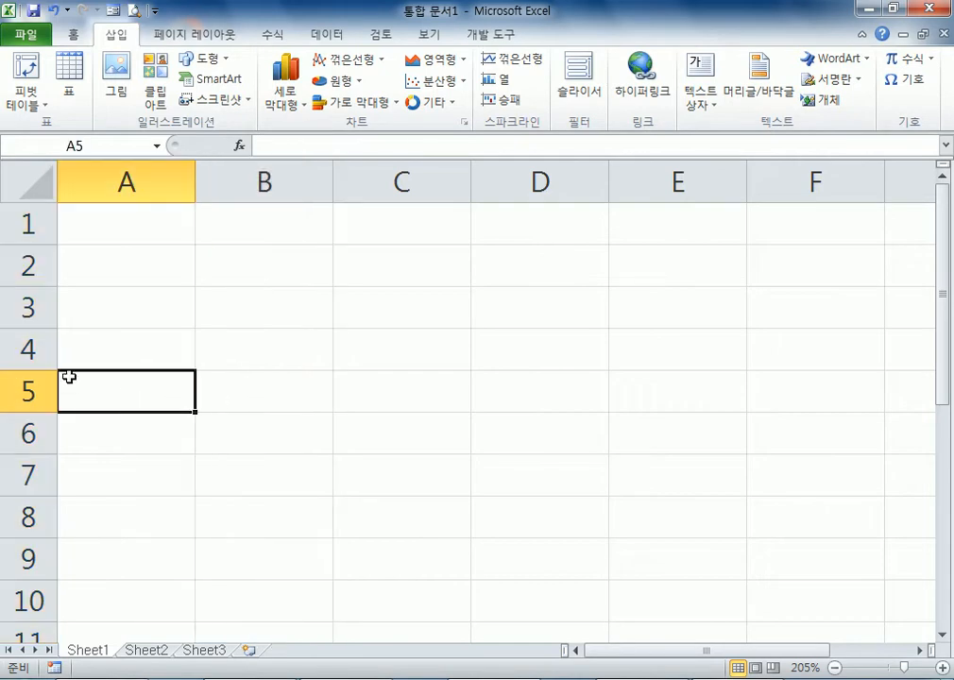
click(294, 347)
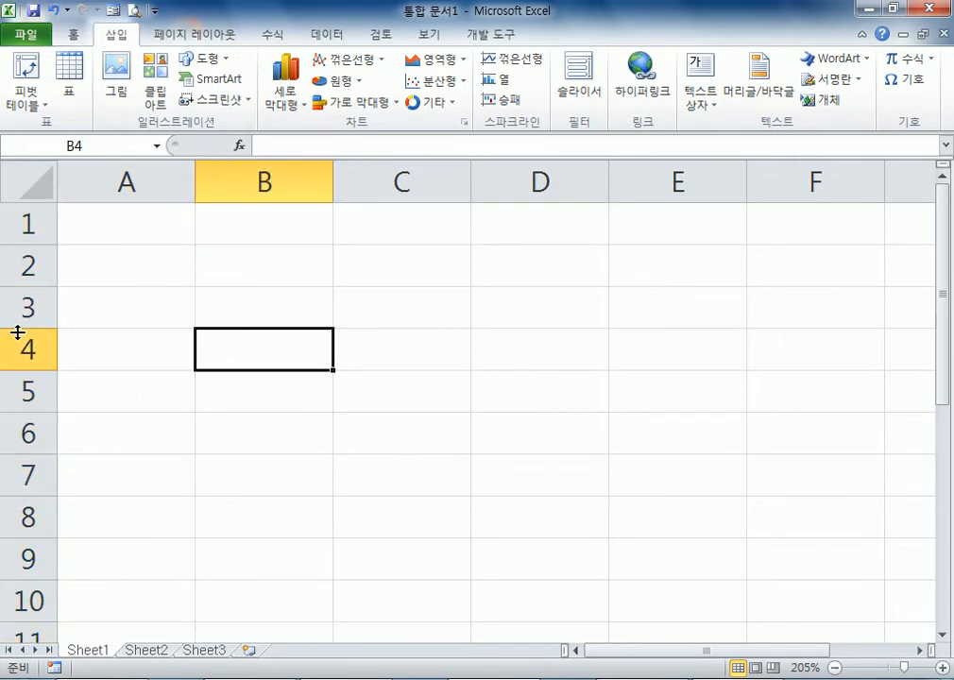
- Select row 6, columns B and A to show rows versus columns, view column A's extent, and select cell C6
click(42, 437)
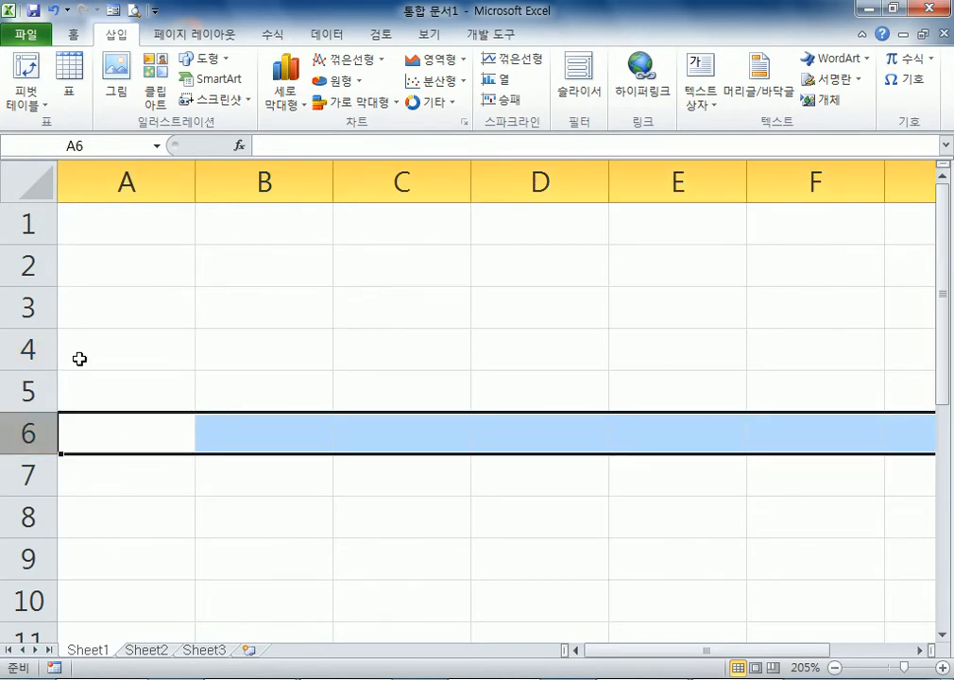
click(388, 409)
click(276, 179)
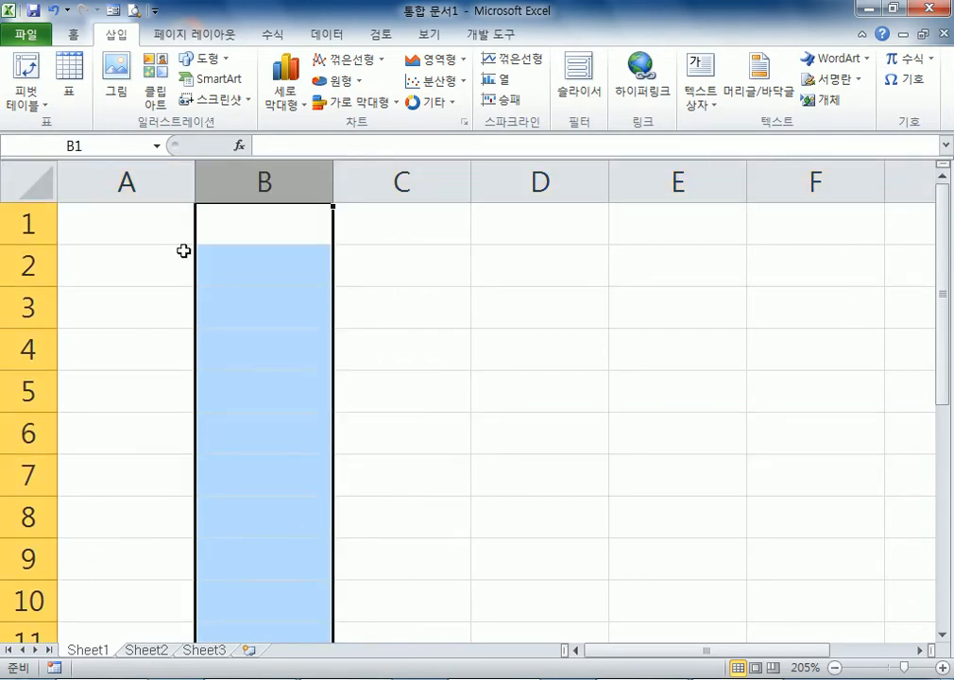
click(124, 173)
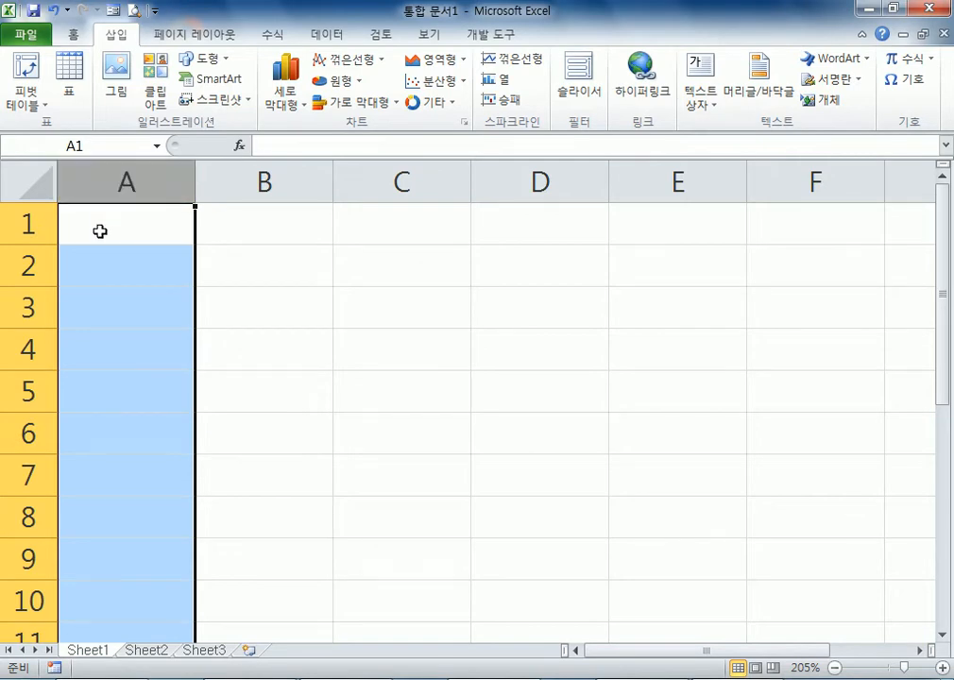
scroll(143, 359, down, 6)
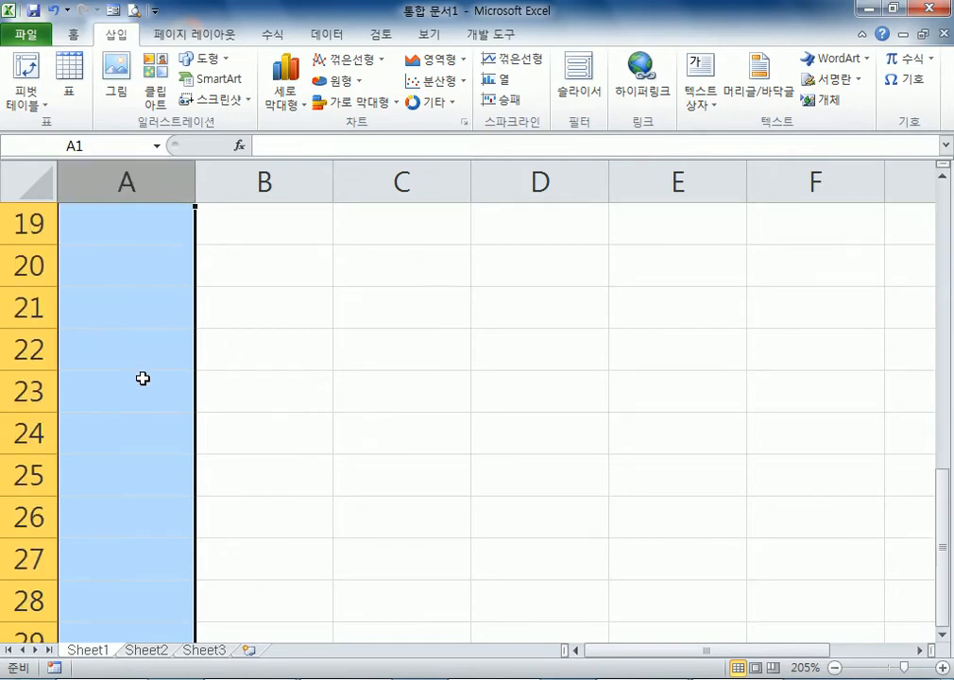
scroll(142, 377, up, 6)
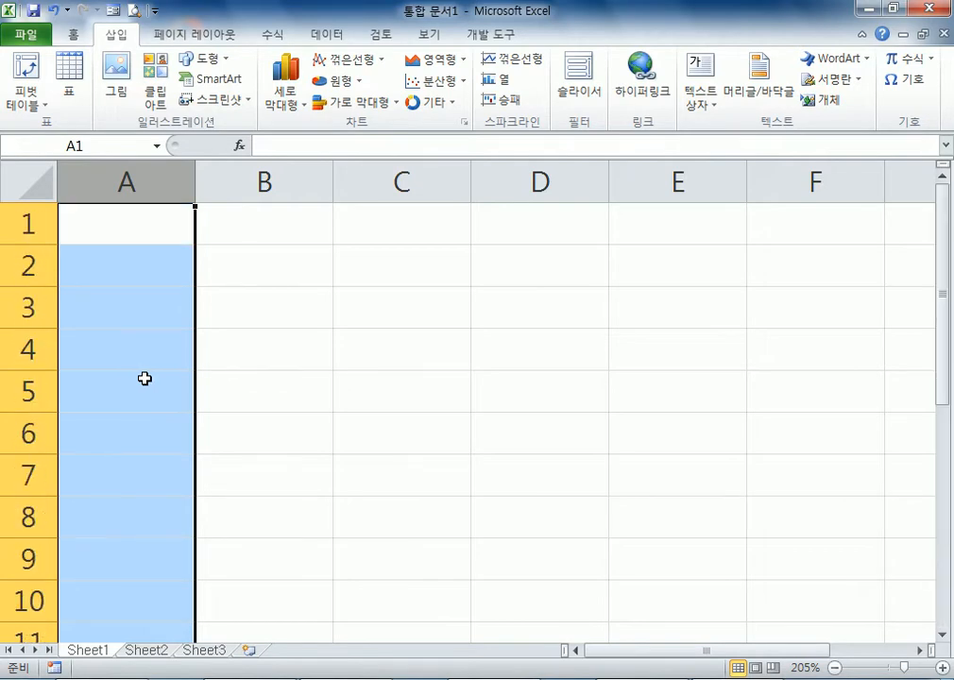
click(373, 416)
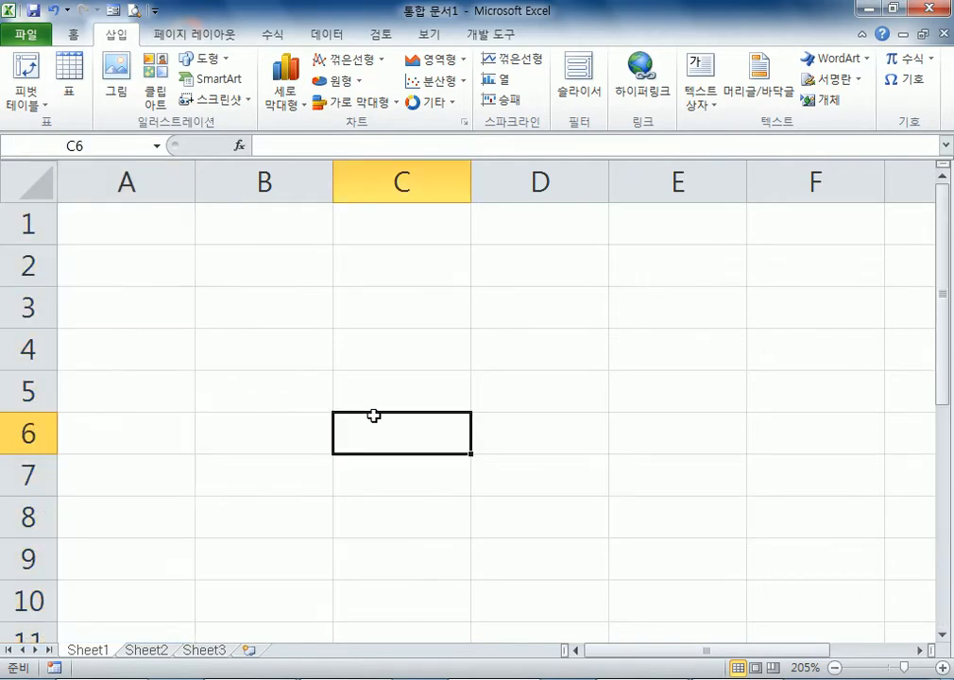
- Enter the text "B2셀" in cell B2
click(269, 268)
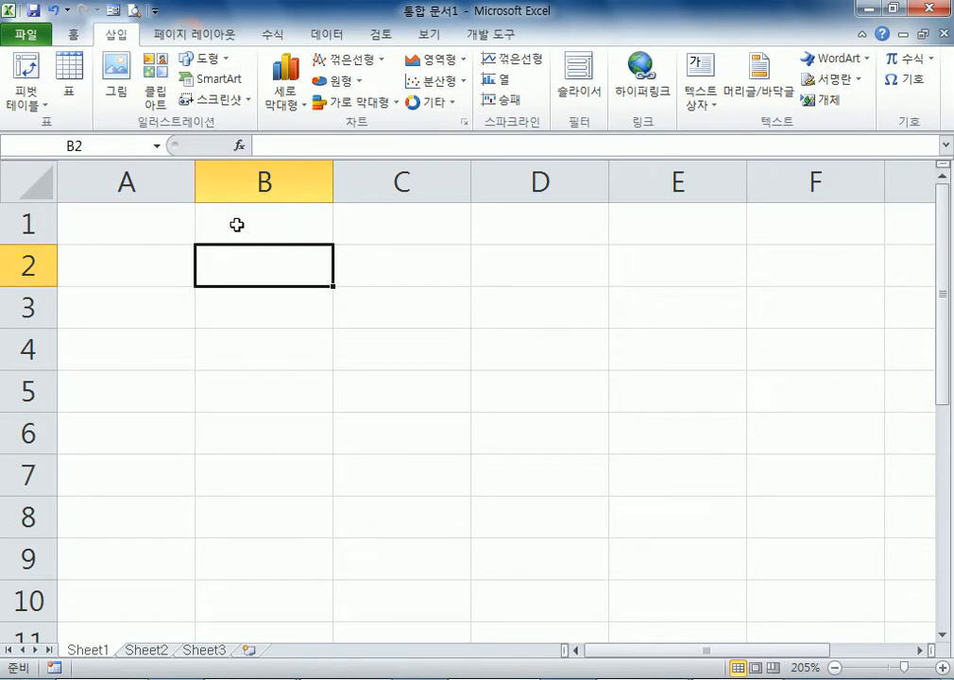
text(B2셀)
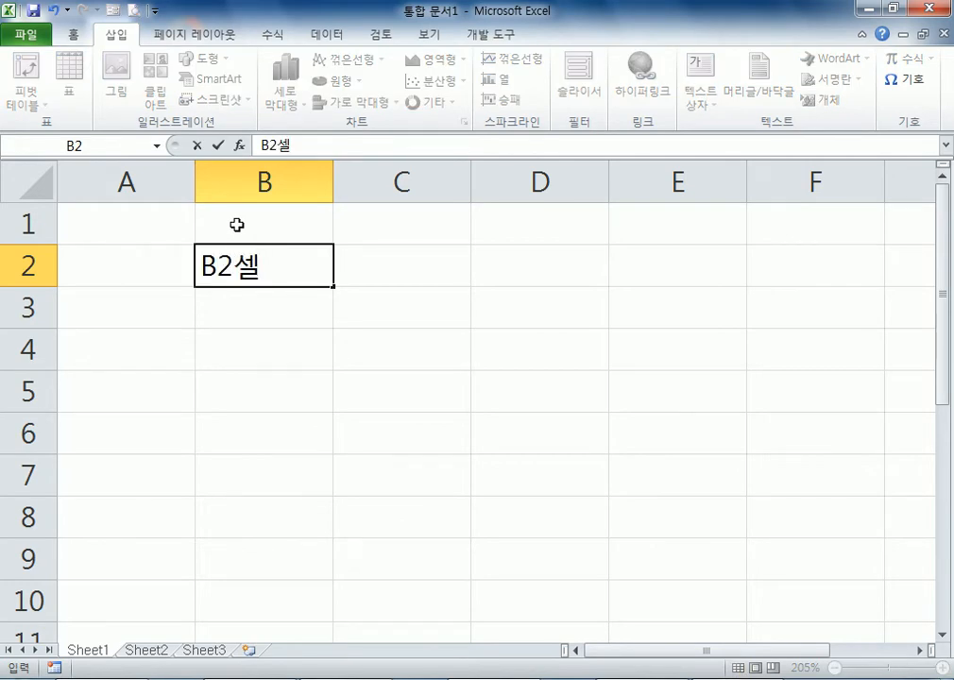
key(Return)
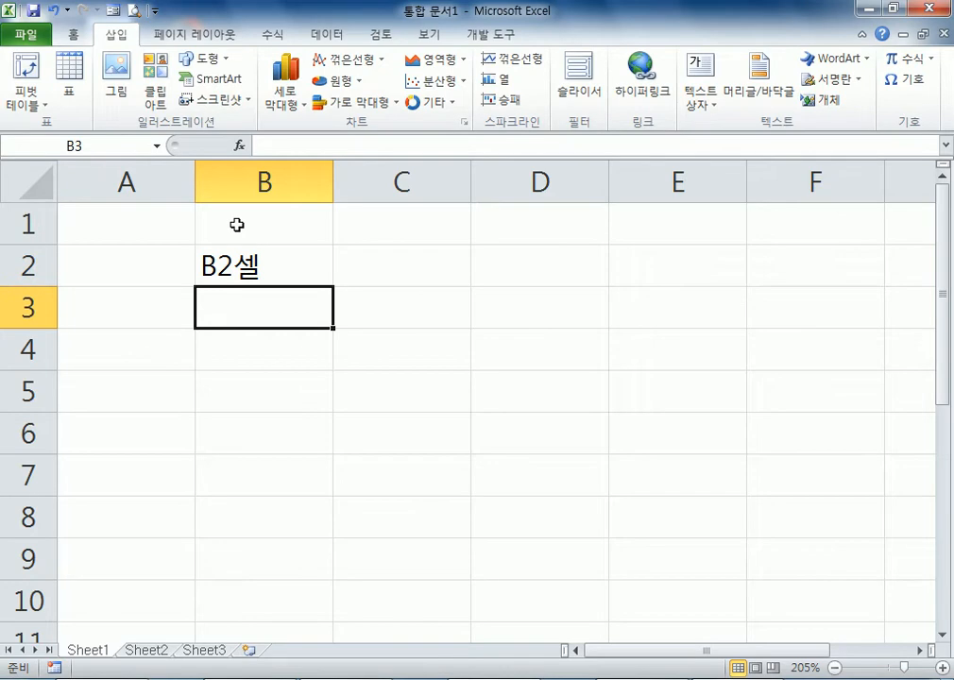
- Move the active cell from D4 across neighbouring cells to C5, and select C3 to demonstrate cell navigation
click(528, 346)
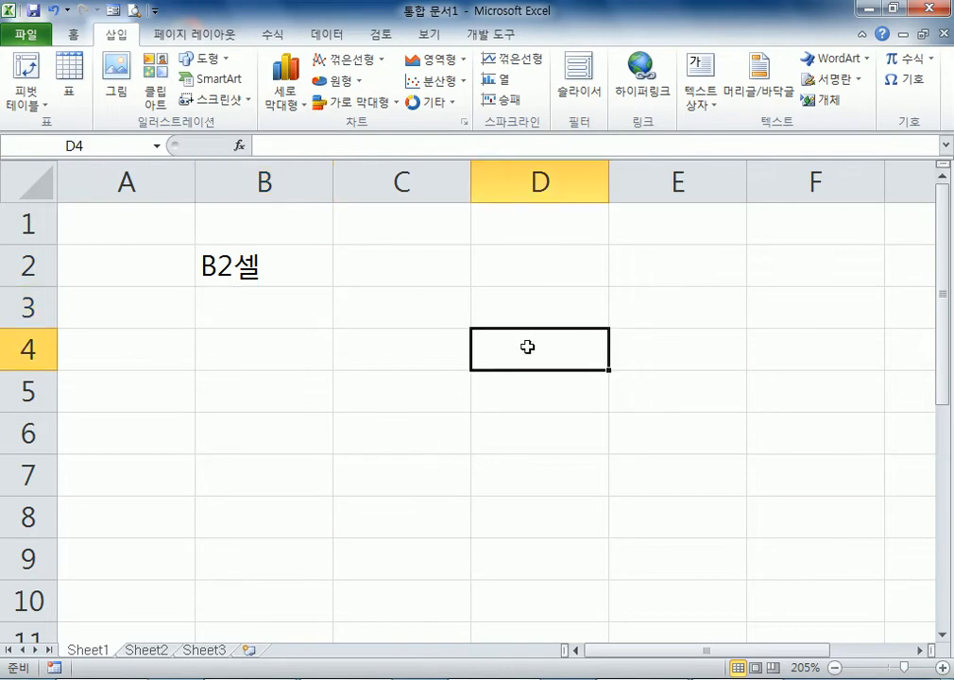
key(Left)
key(Left)
key(Left)
key(Right)
key(Right)
key(Right)
key(Down)
key(Down)
key(Left)
key(Left)
key(Up)
key(Right)
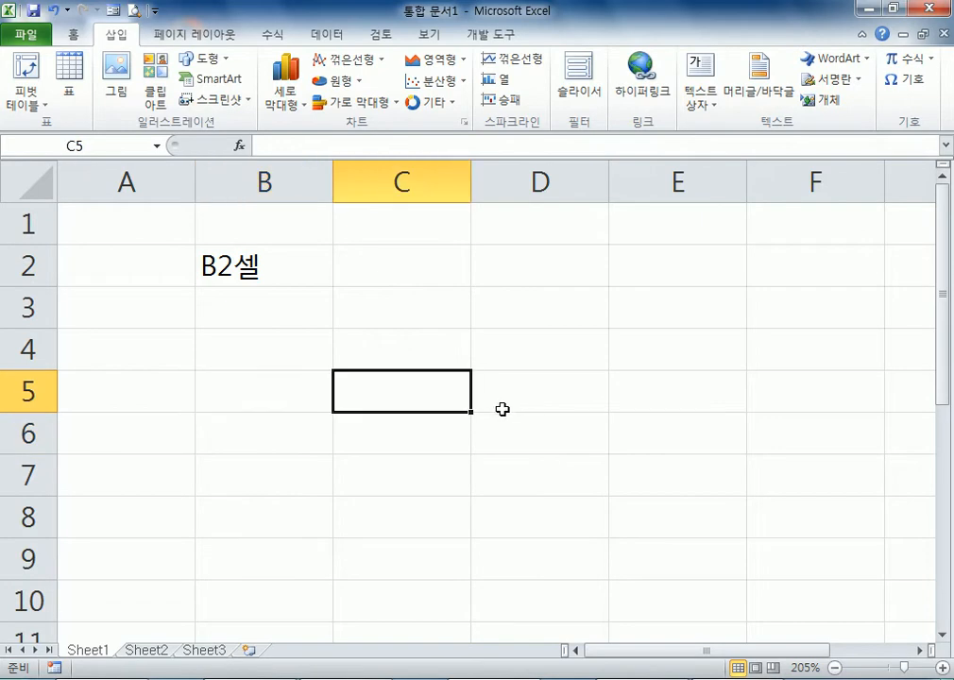
click(402, 302)
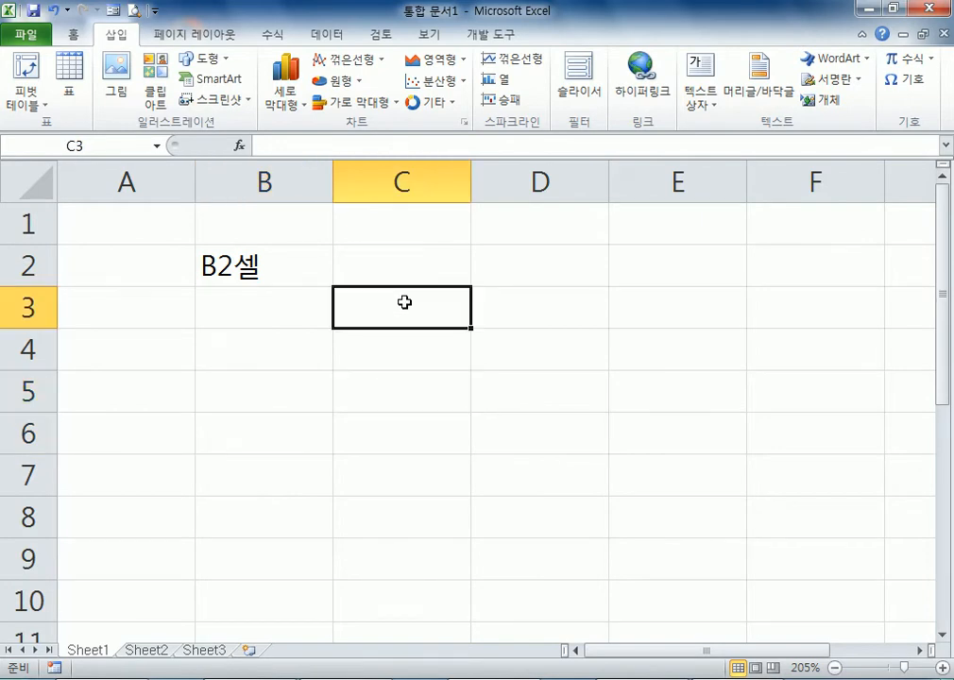
click(285, 407)
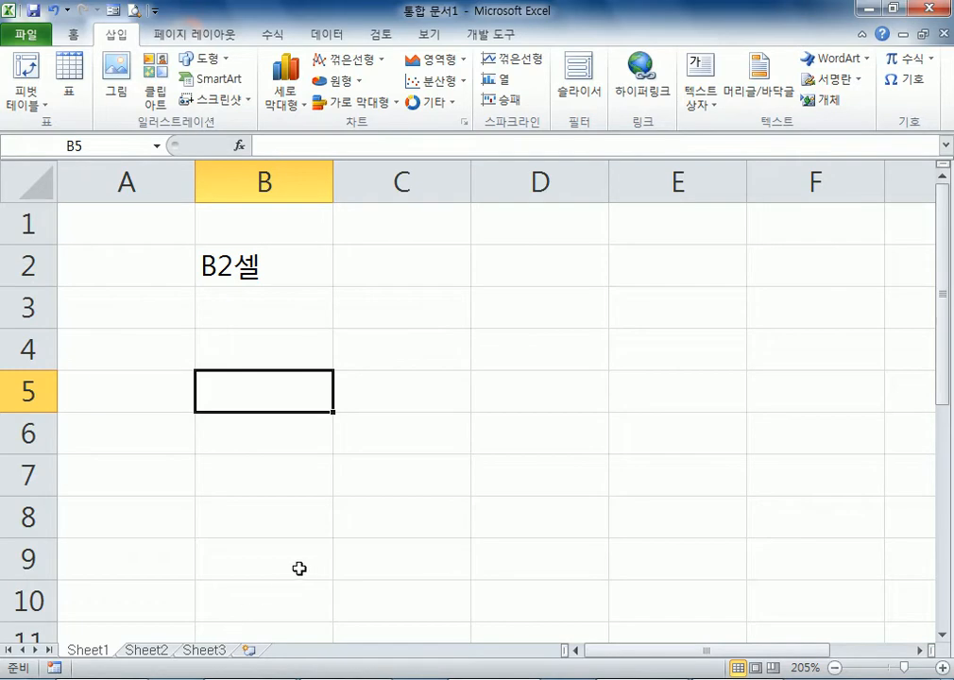
text(현재)
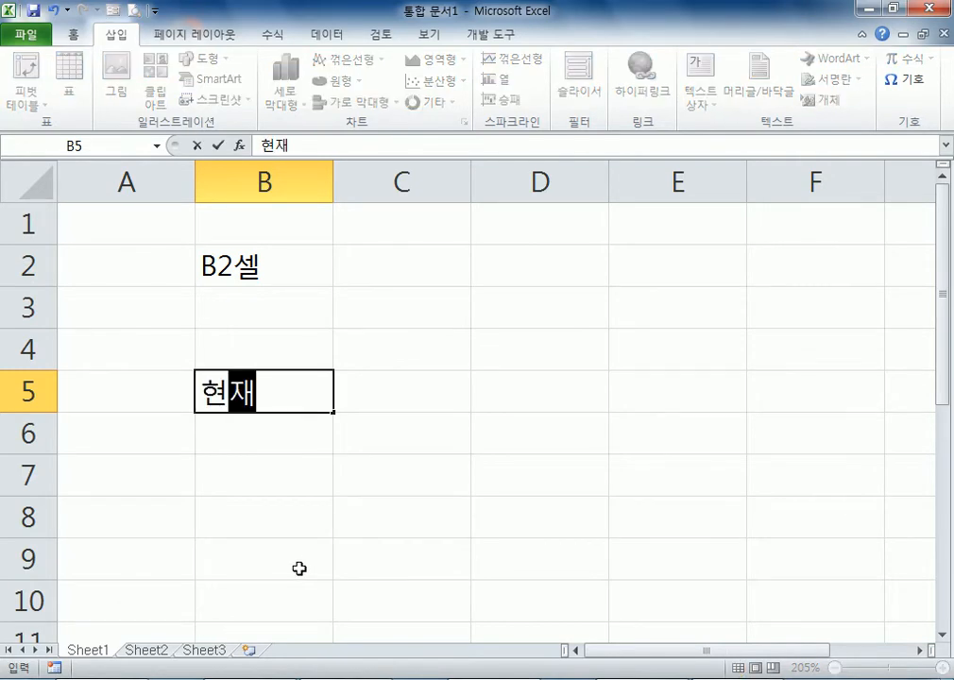
text(셀)
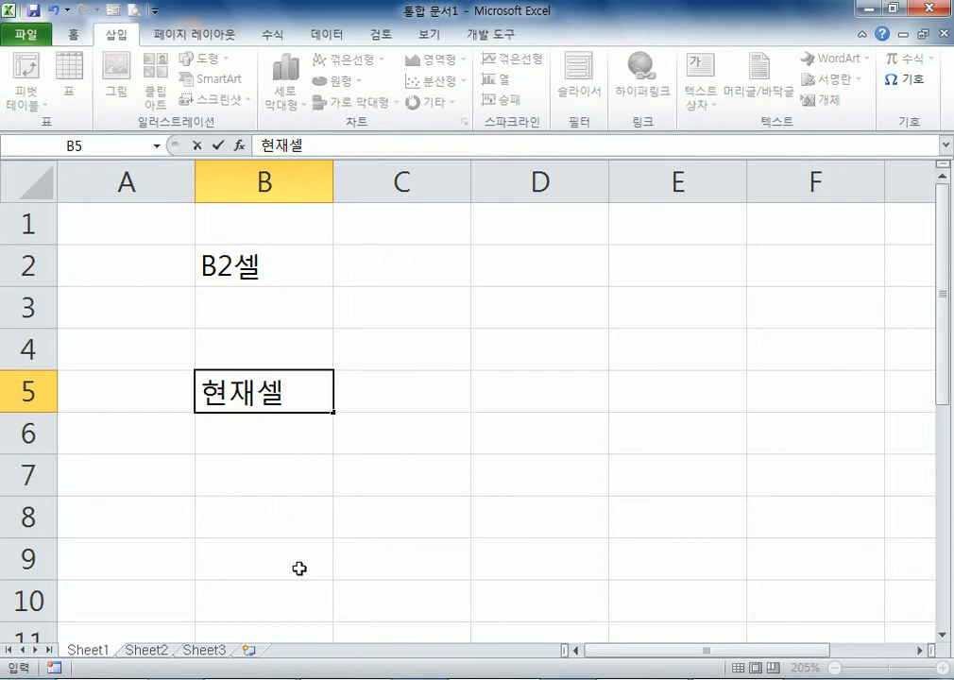
key(Escape)
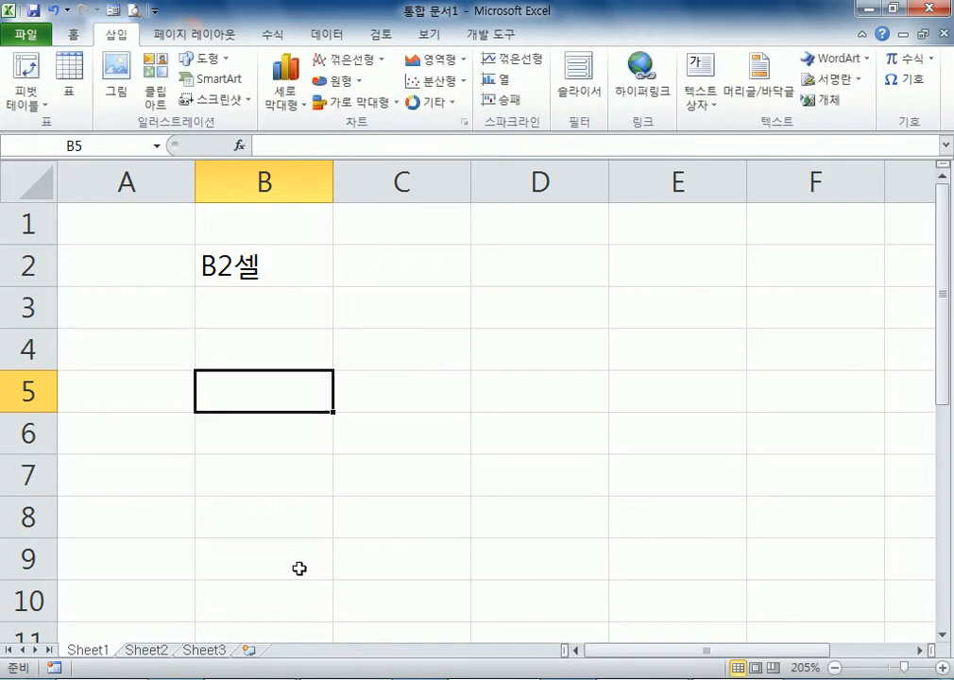
- Select the ranges C4:E8 and B4:D8 in turn, and pick the single cell C3
drag(377, 343, 645, 501)
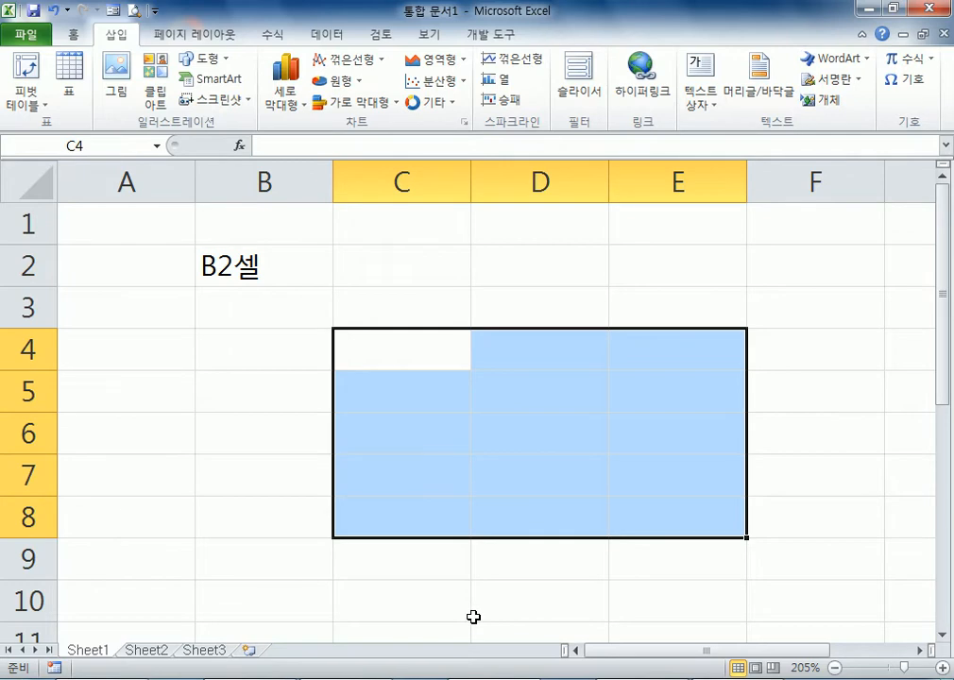
drag(300, 343, 564, 511)
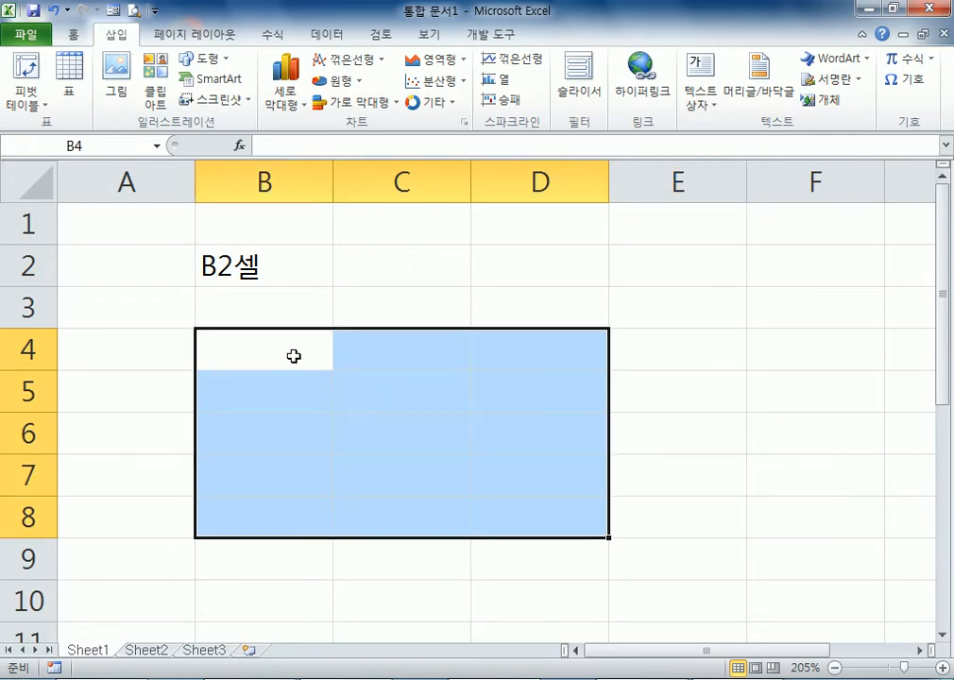
click(420, 312)
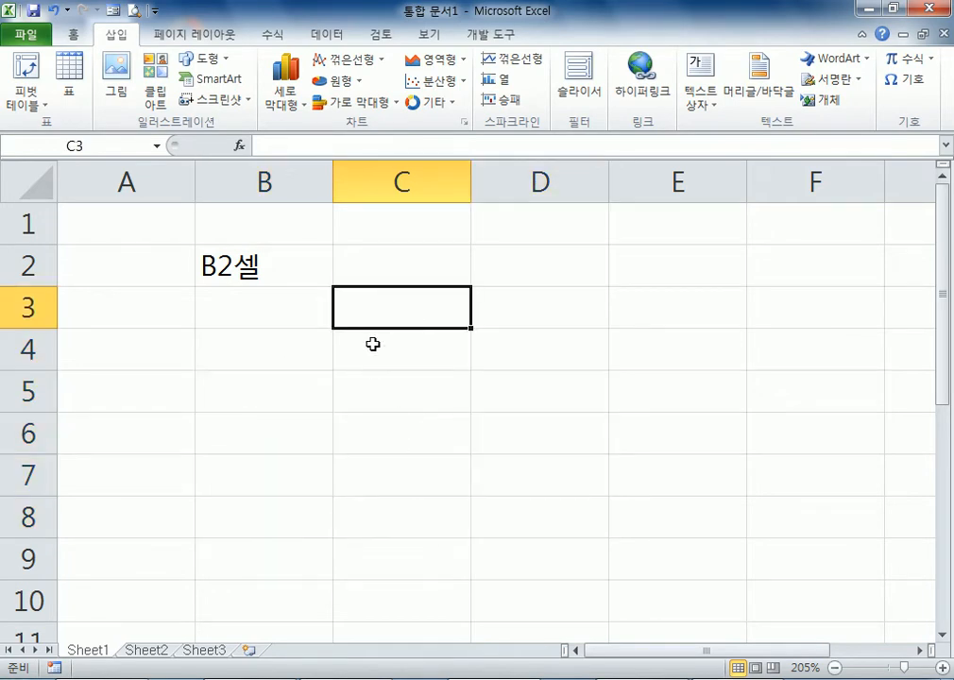
- Select the range C4:D8 and cycle the active cell through the selected cells
drag(373, 342, 509, 524)
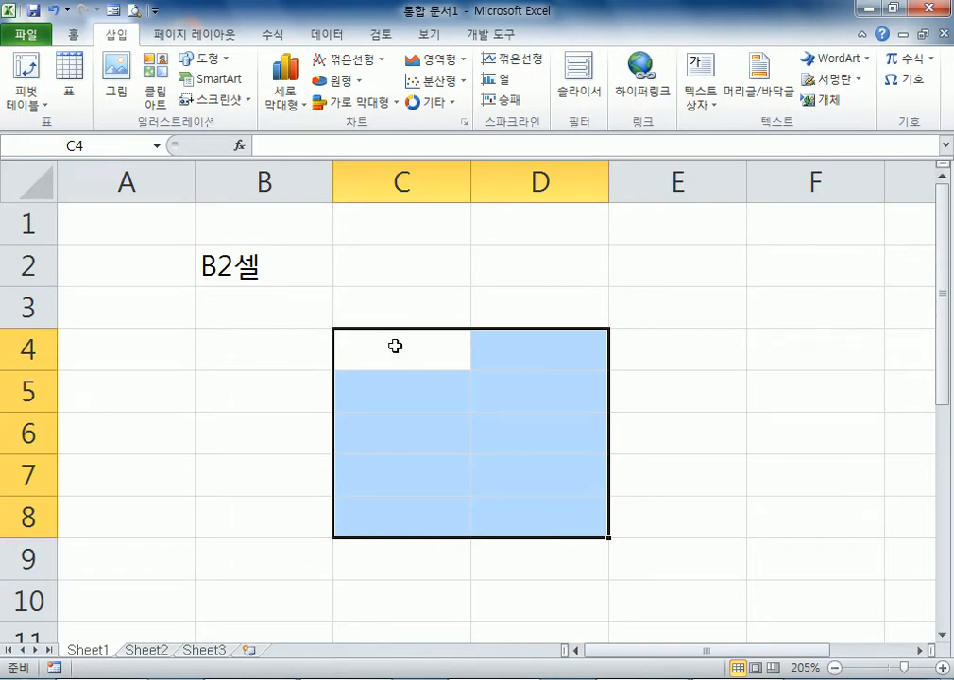
key(Return)
key(Return)
key(Return)
key(Return)
key(Return)
key(Return)
key(Return)
key(Return)
key(Return)
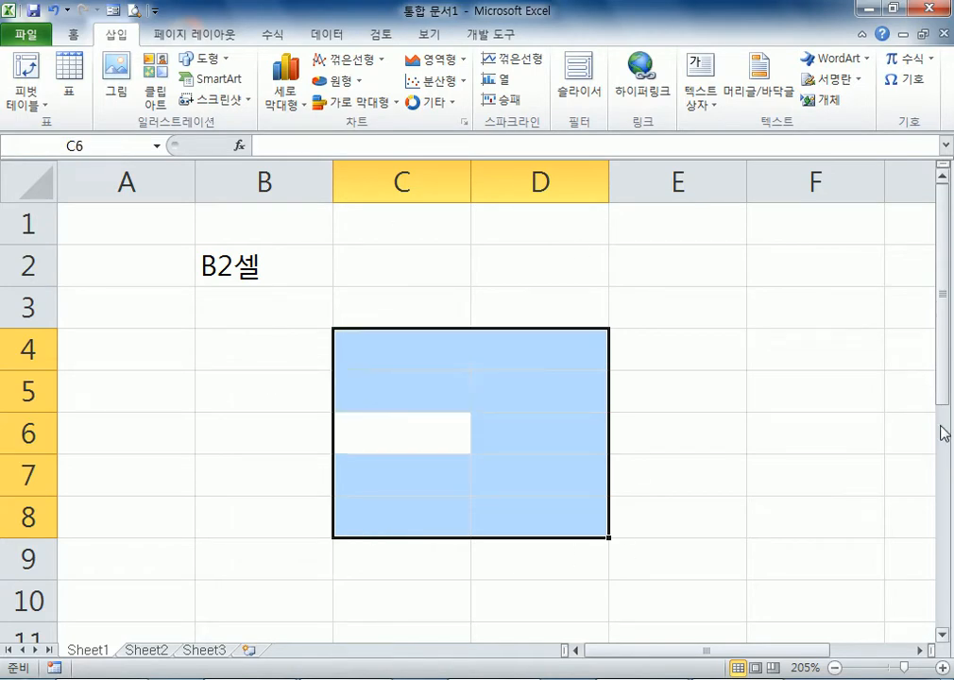
key(Return)
key(Return)
key(Return)
key(Return)
key(Return)
key(Return)
key(Return)
key(Return)
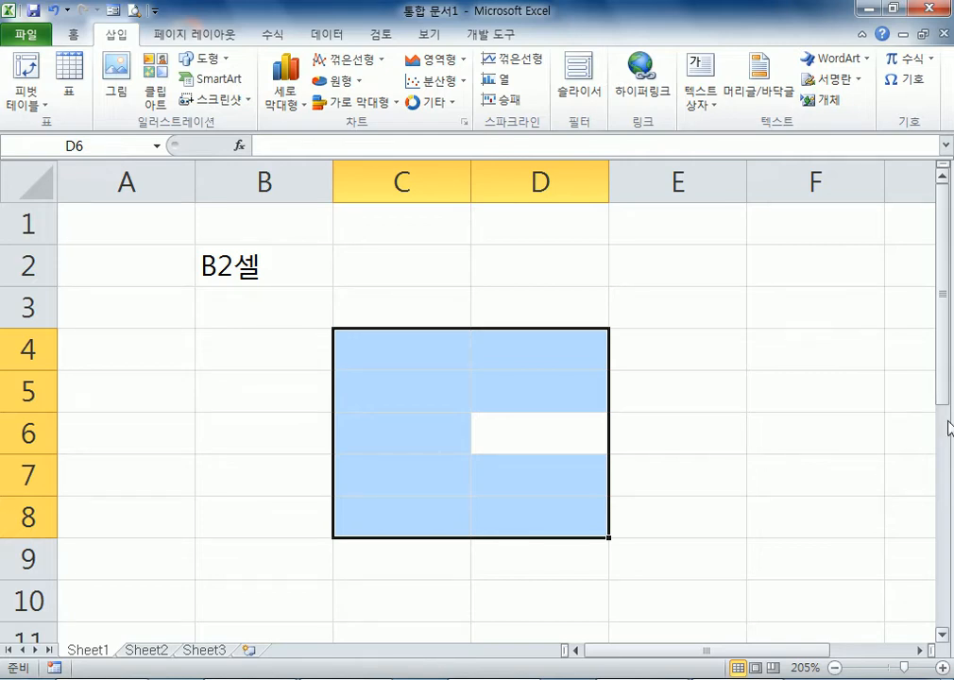
- Enter "클릭" in cell B4, "더블 클릭" in B5 and "트리플 클릭" in B6
click(272, 341)
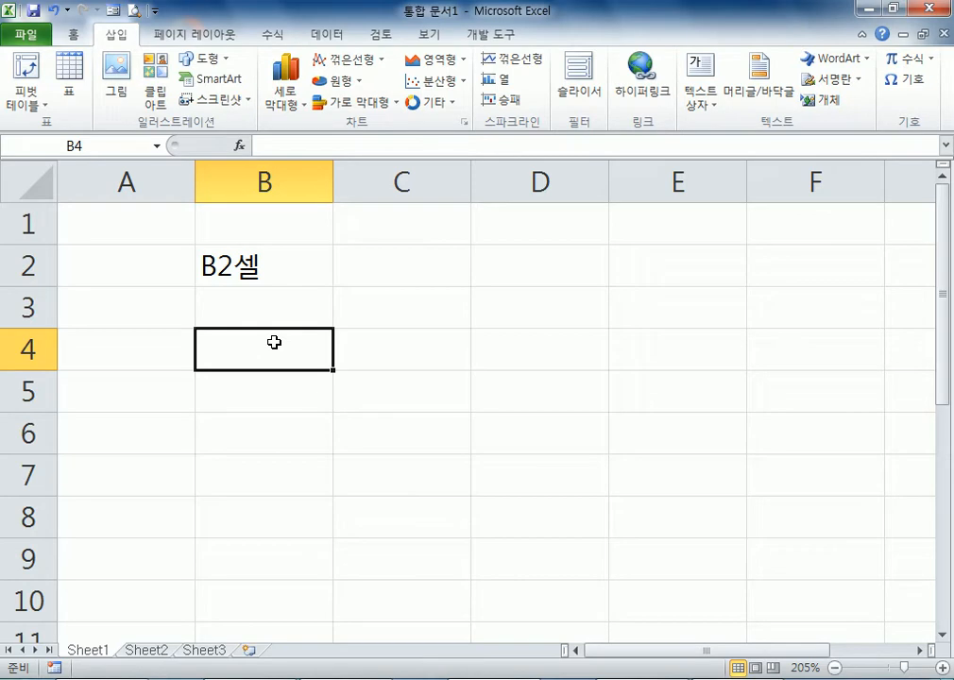
text(클릭)
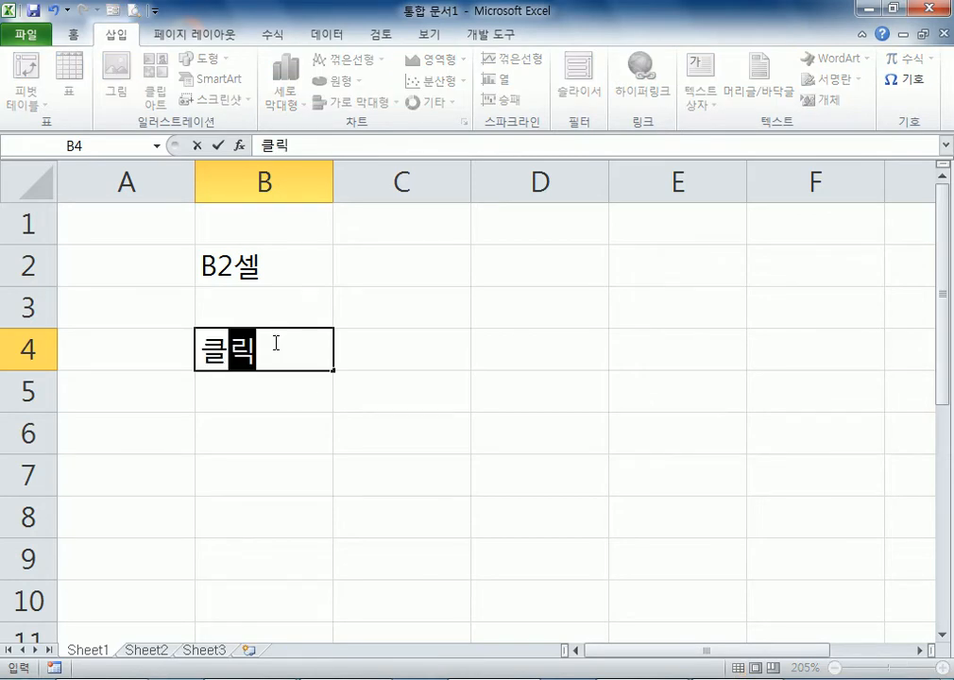
key(Return)
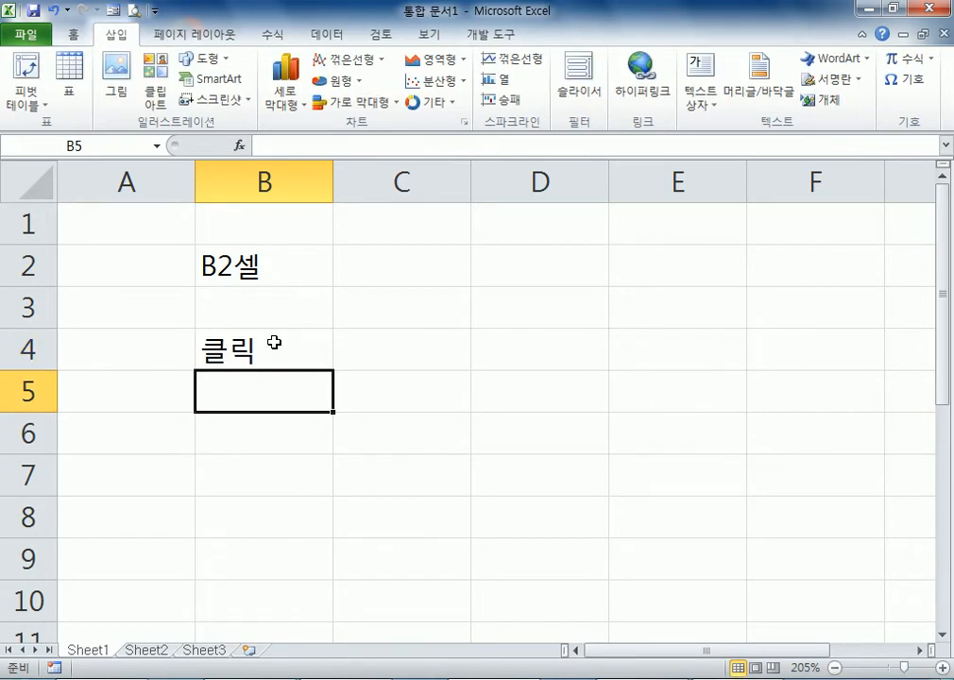
text(더블 클리)
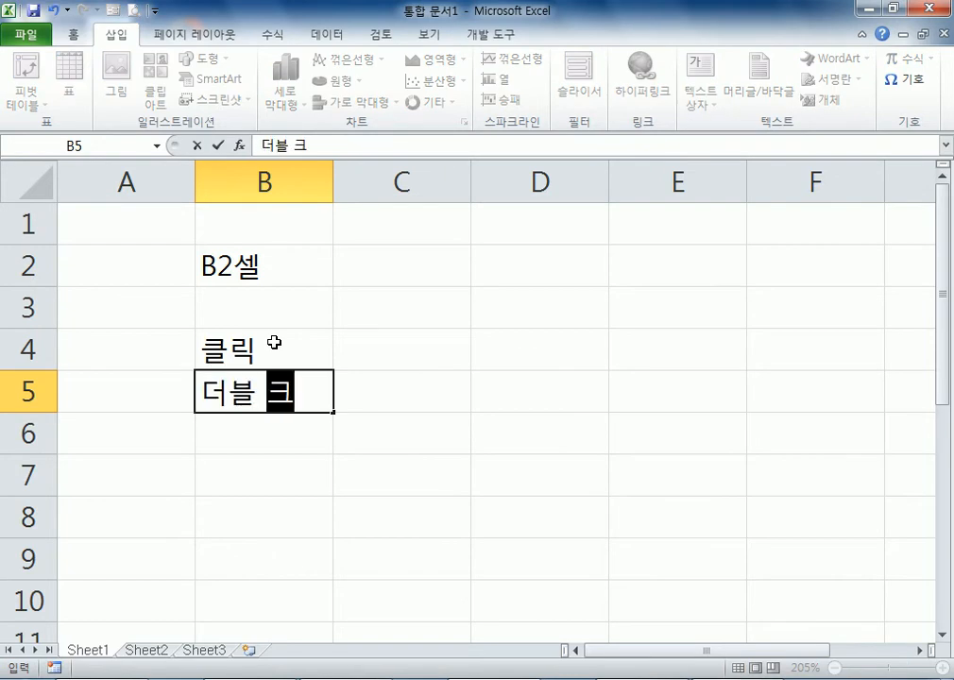
text(ㄱ)
key(Return)
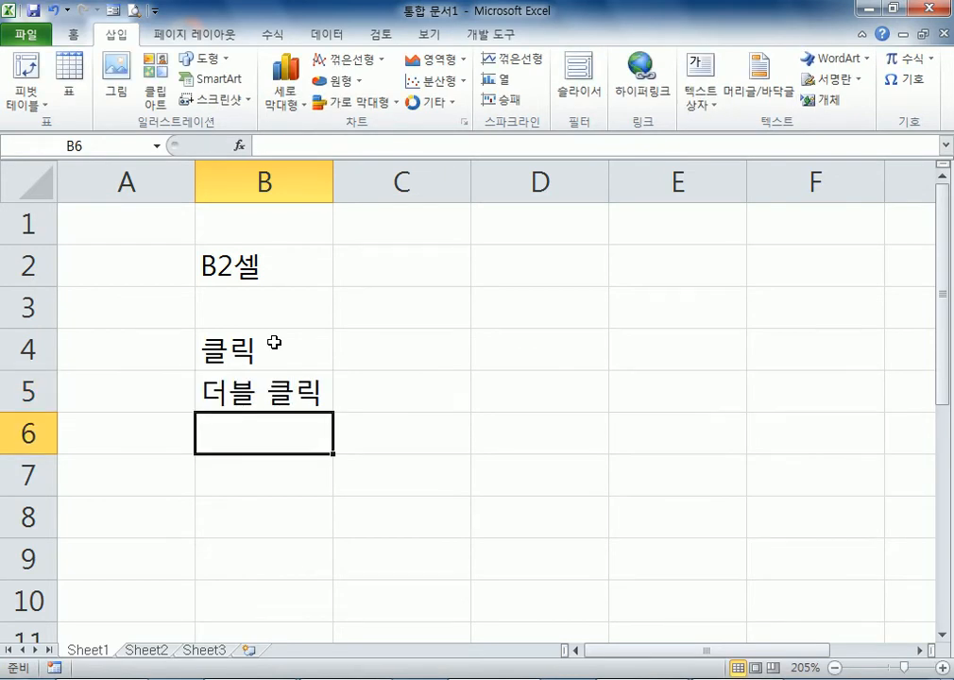
text(트리플)
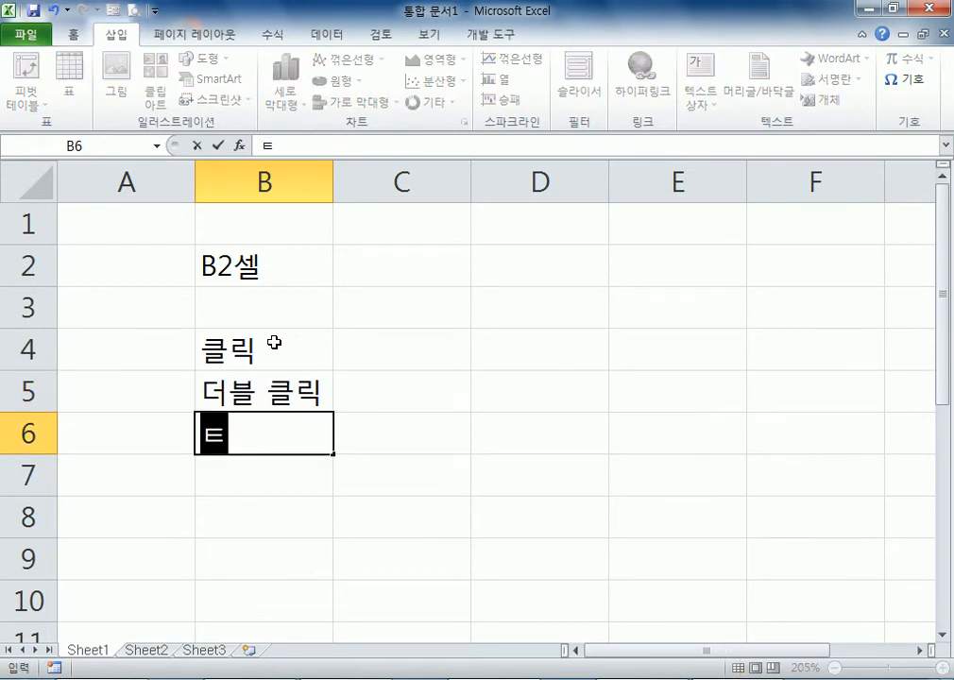
text( 클릭)
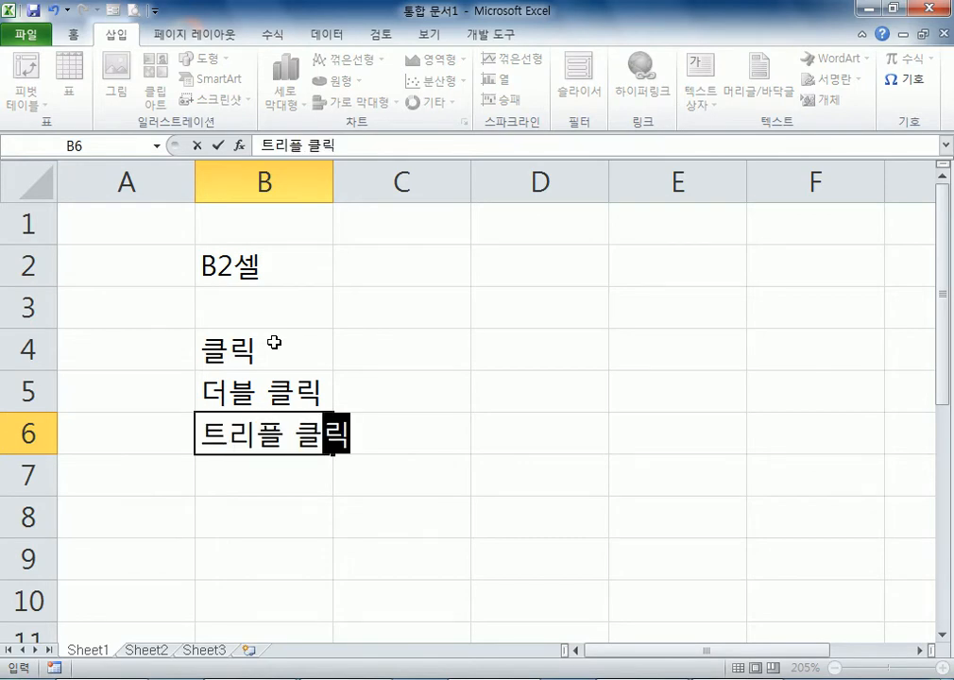
key(Return)
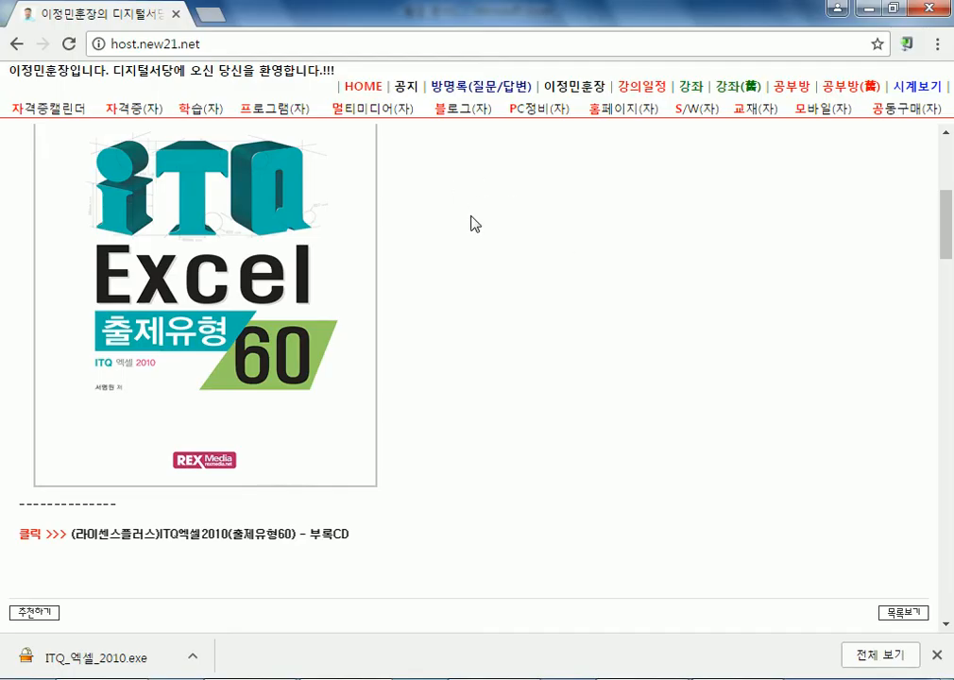
- Open the instructor's page on the website in the browser, select the single words "병아리는" and "공안이다", and clear the selection
click(573, 97)
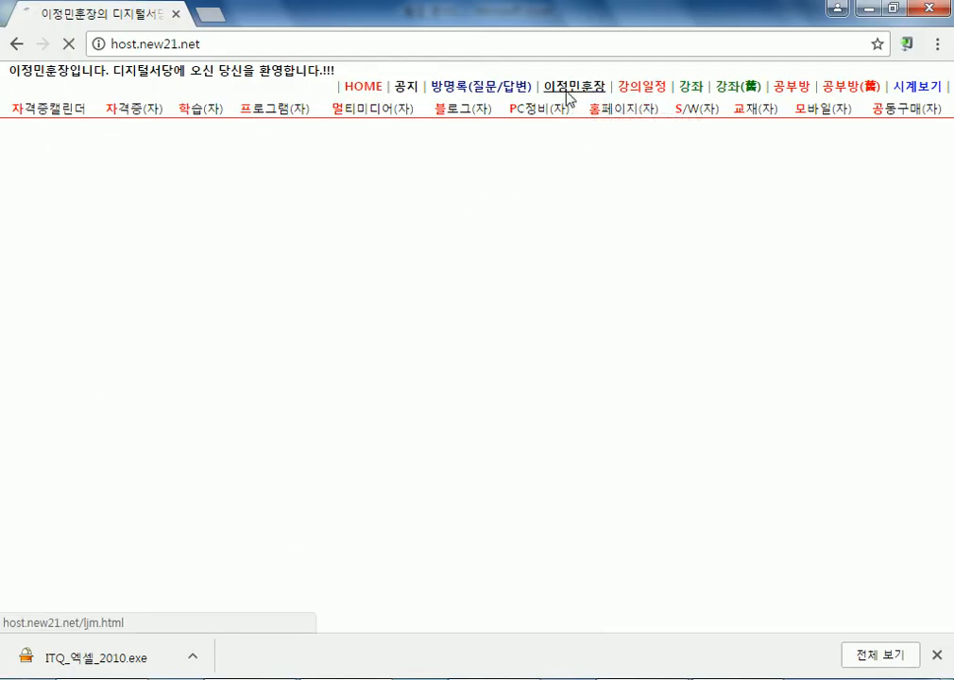
scroll(389, 452, down, 10)
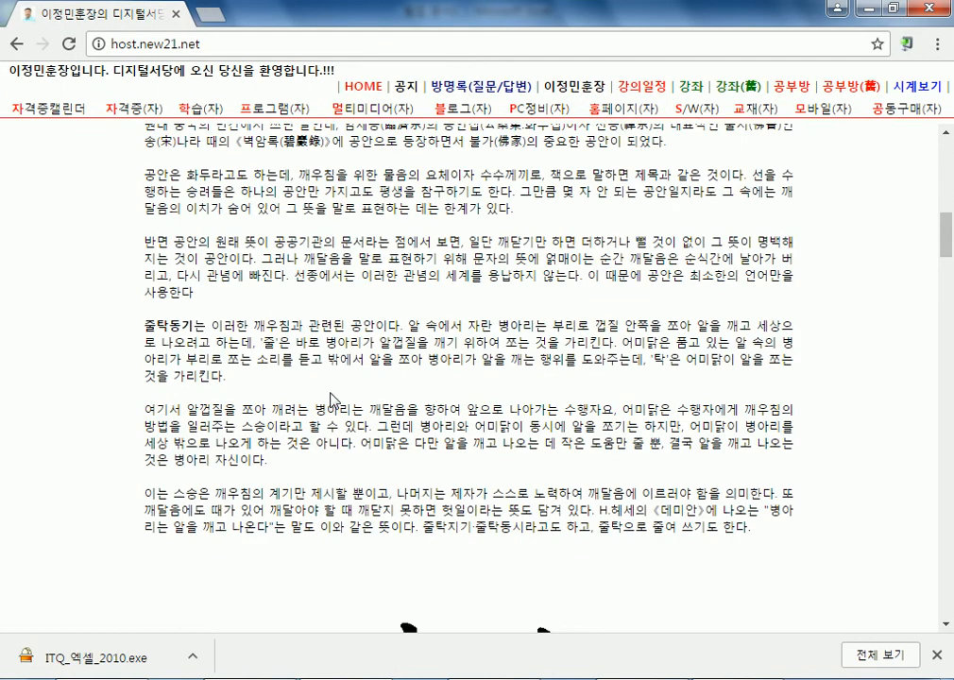
double_click(337, 408)
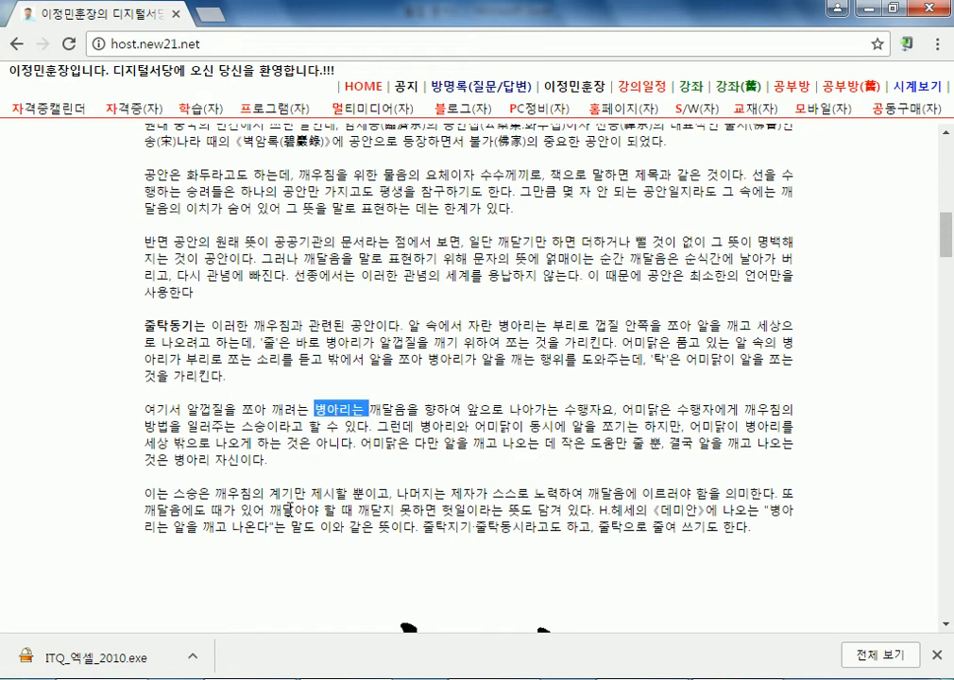
double_click(375, 324)
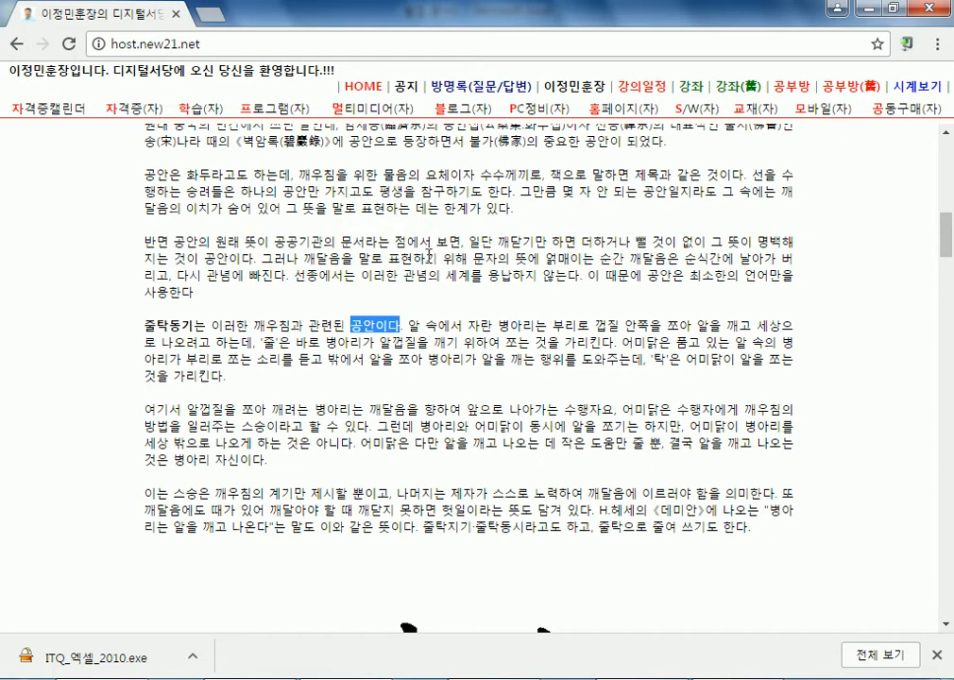
click(426, 320)
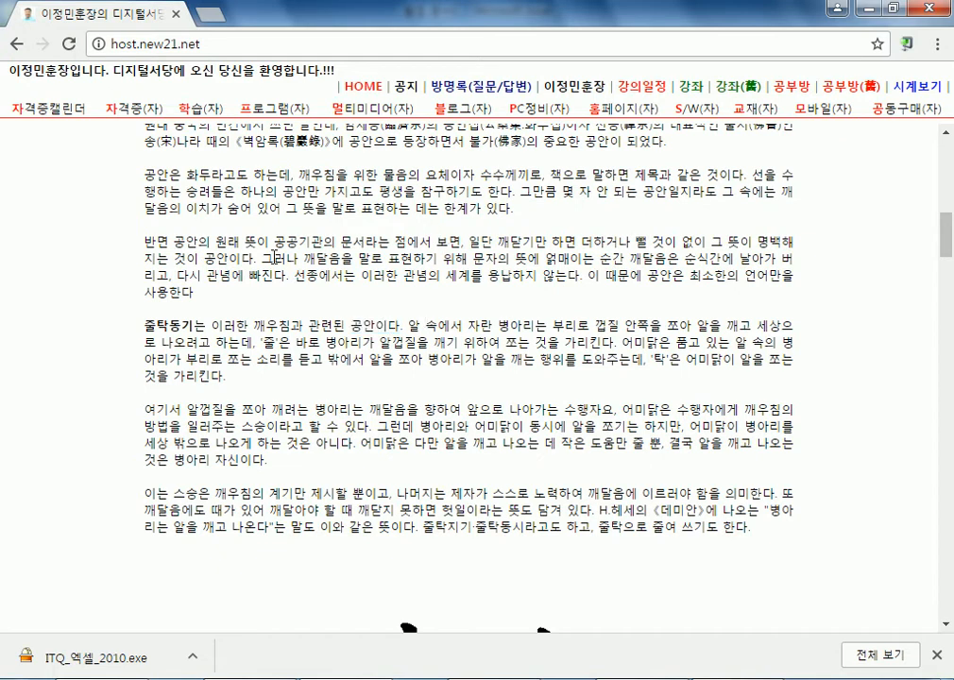
- Select the whole paragraph starting "반면 공안의", dismiss the downloads bar, and select the whole "줄탁동기" paragraph
triple_click(302, 242)
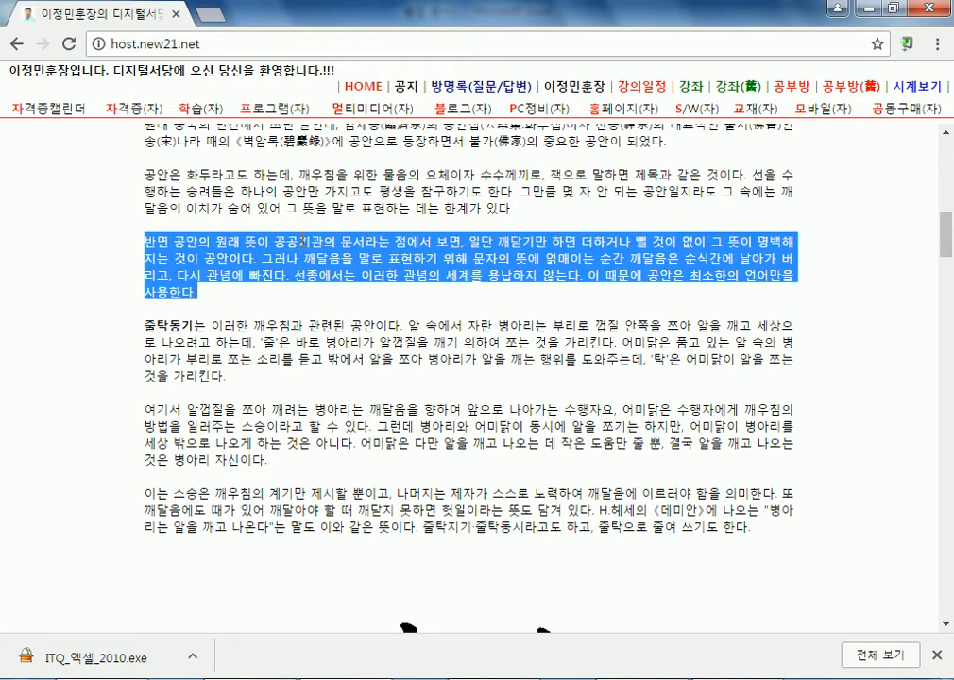
click(936, 654)
click(460, 342)
triple_click(460, 341)
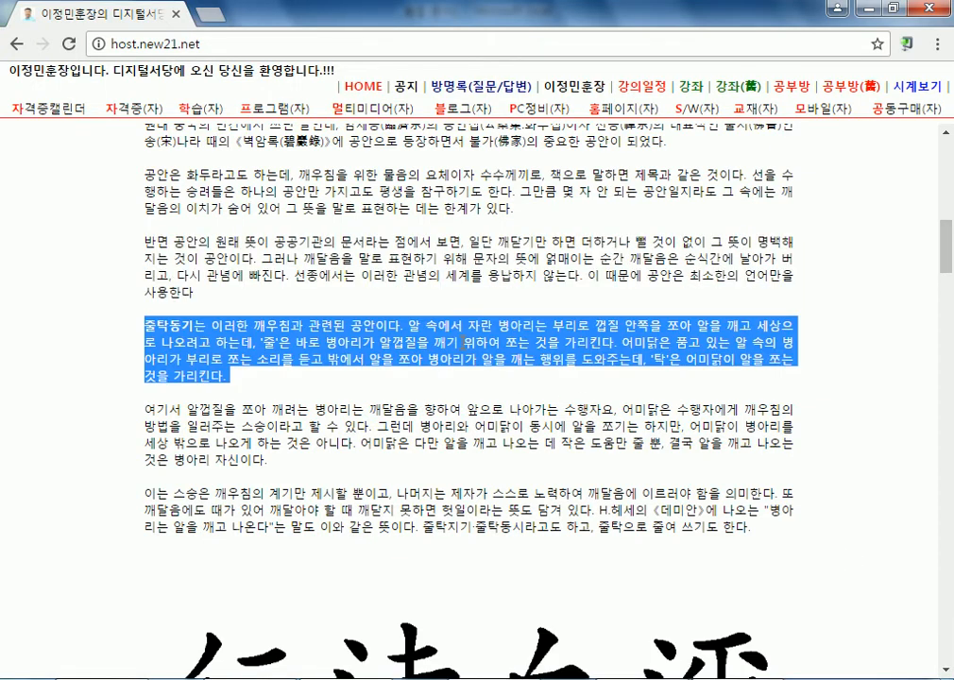
- Select the web page passage spanning the 공안 and 줄탁동기 paragraphs, and launch 한컴오피스 한글 2010
scroll(183, 211, up, 3)
drag(144, 257, 260, 624)
scroll(352, 590, down, 3)
key(super)
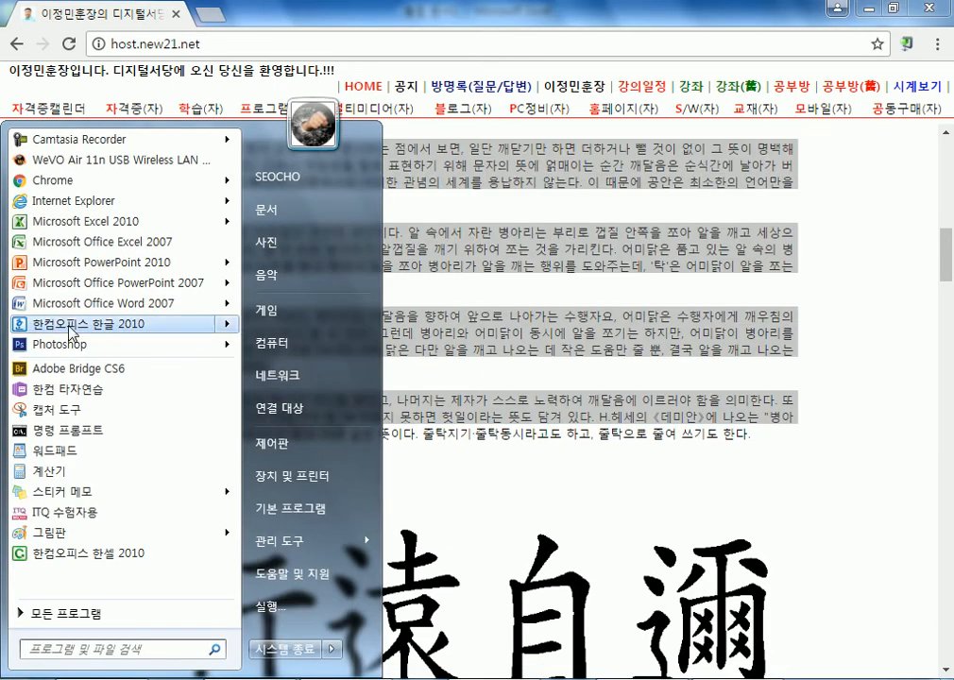
click(73, 331)
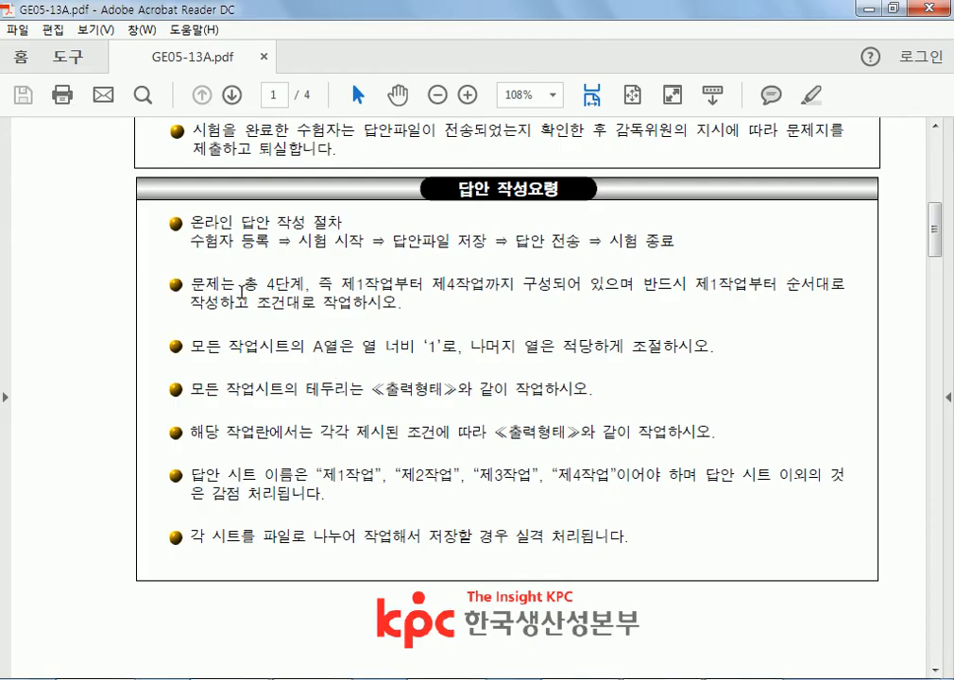
- Examine the 제1작업 table in GE05-13A.pdf in Acrobat Reader and select single lines of the 수험자 유의사항 notes
scroll(310, 319, down, 8)
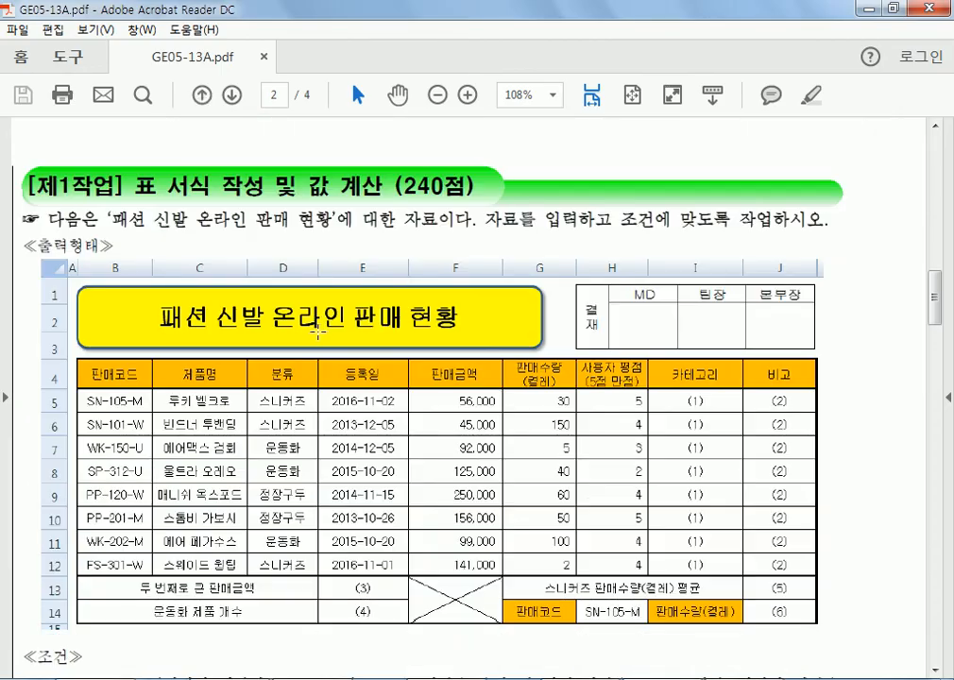
scroll(319, 296, up, 5)
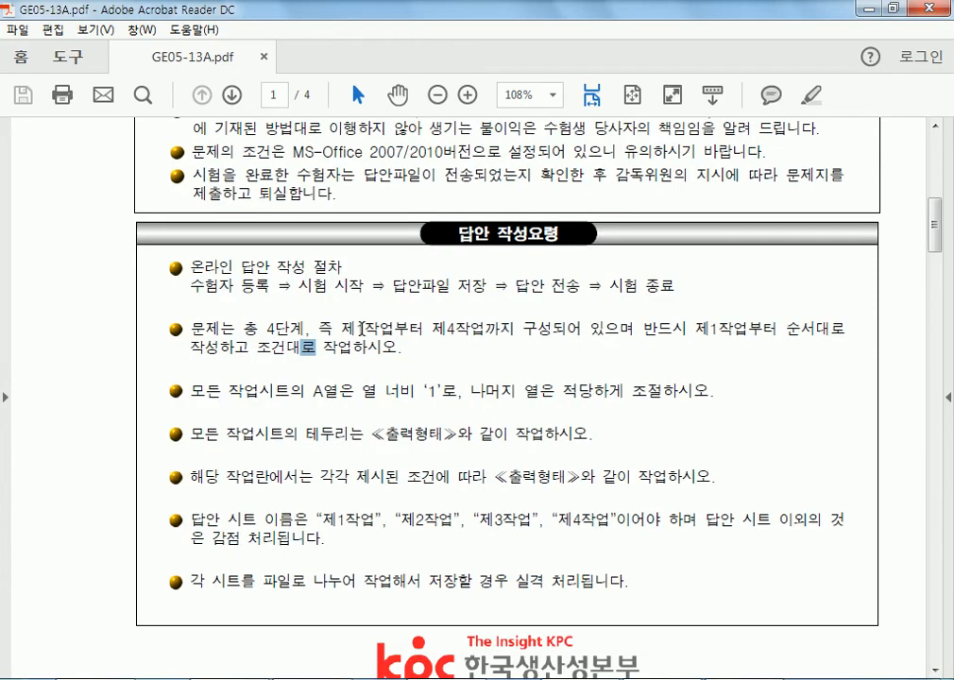
scroll(361, 328, up, 3)
triple_click(363, 305)
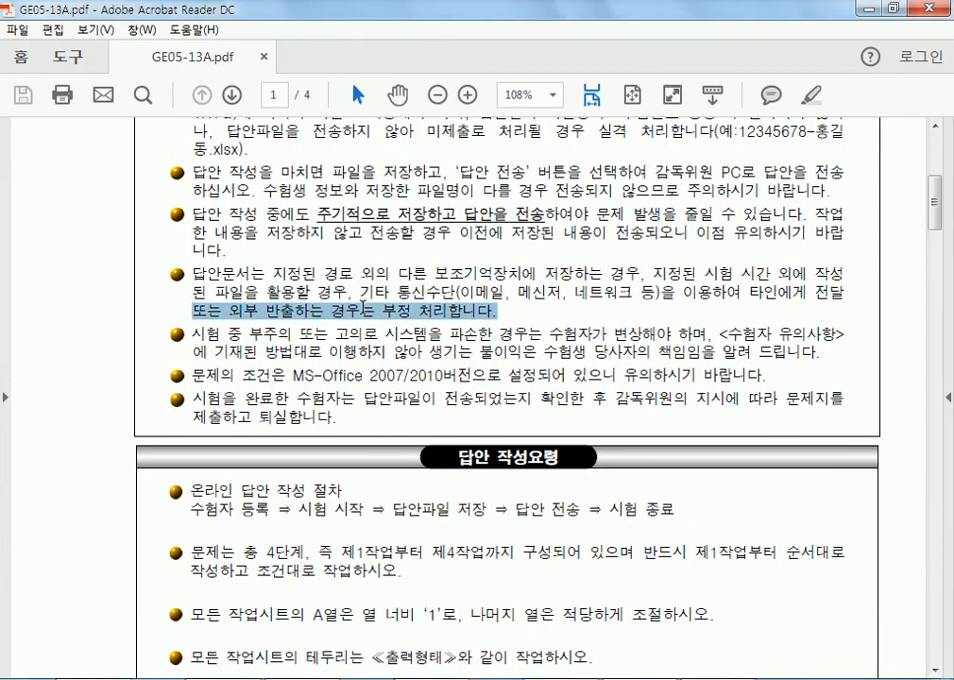
triple_click(374, 292)
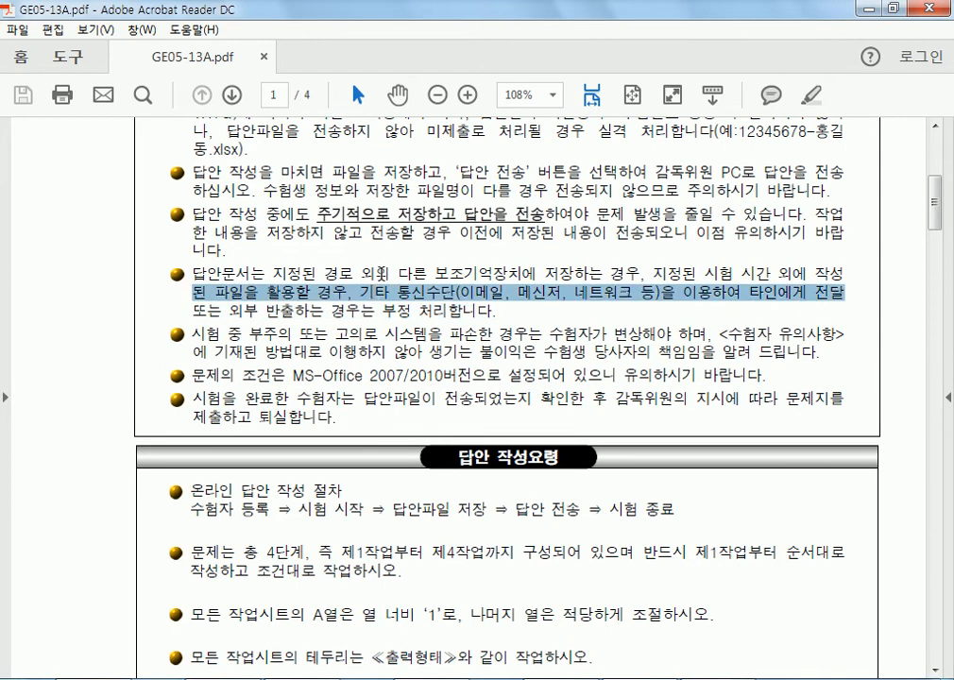
triple_click(380, 273)
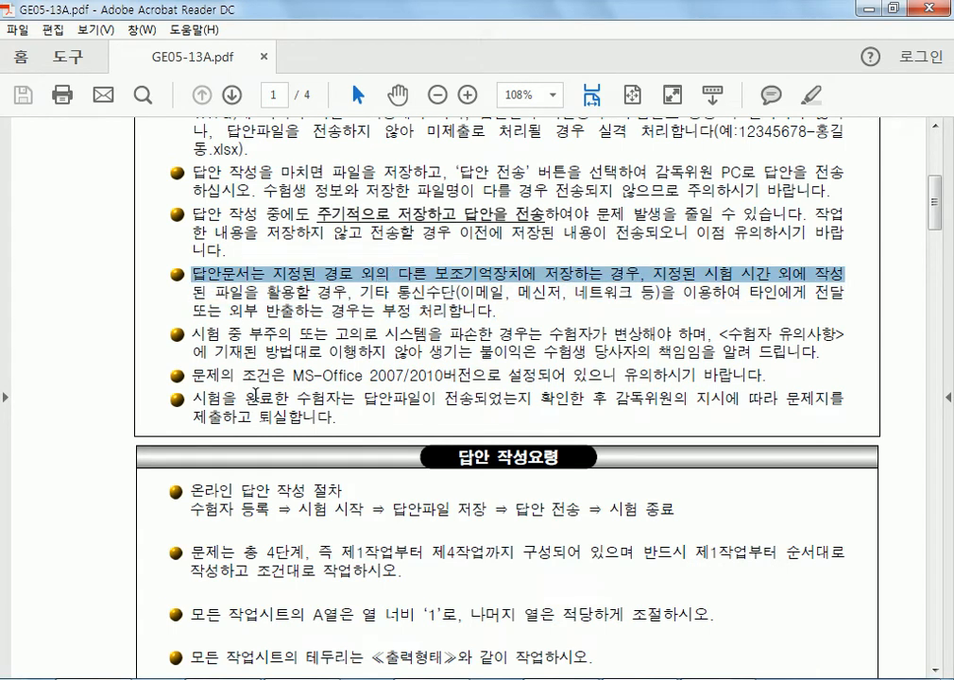
scroll(256, 397, up, 2)
triple_click(282, 291)
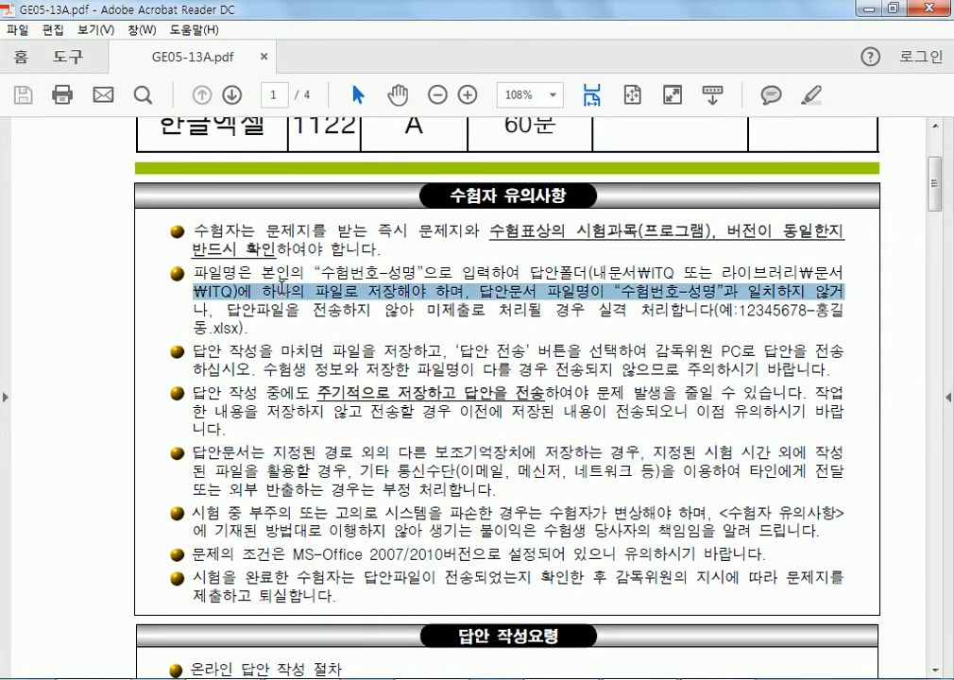
triple_click(295, 290)
- Switch to the blank 한글 document and paste the copied web passage into it as 텍스트 문서
key(alt+Tab)
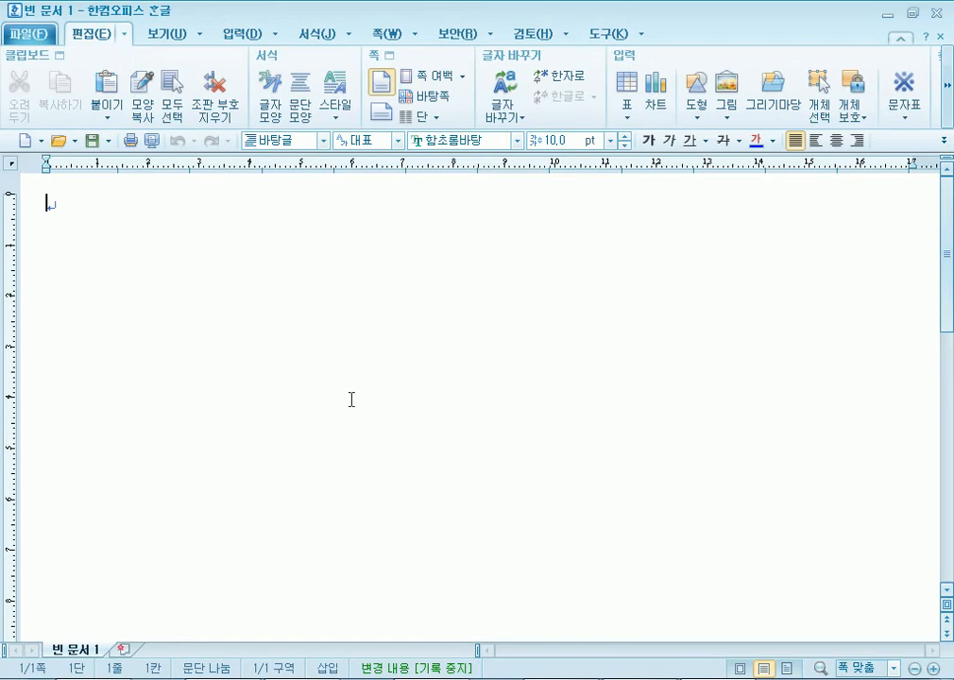
key(ctrl+alt+v)
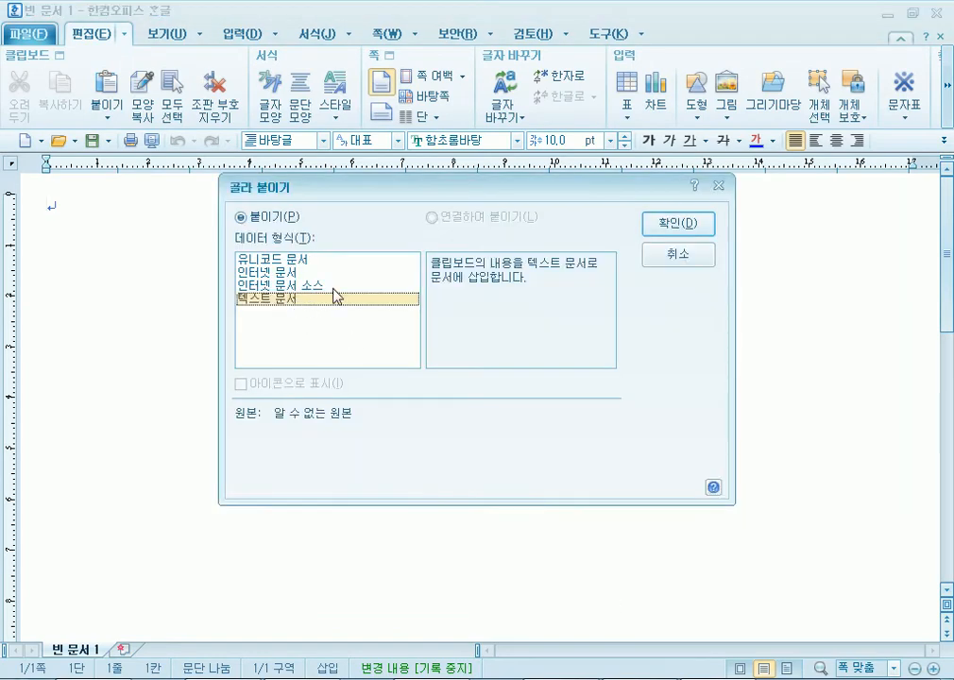
click(689, 228)
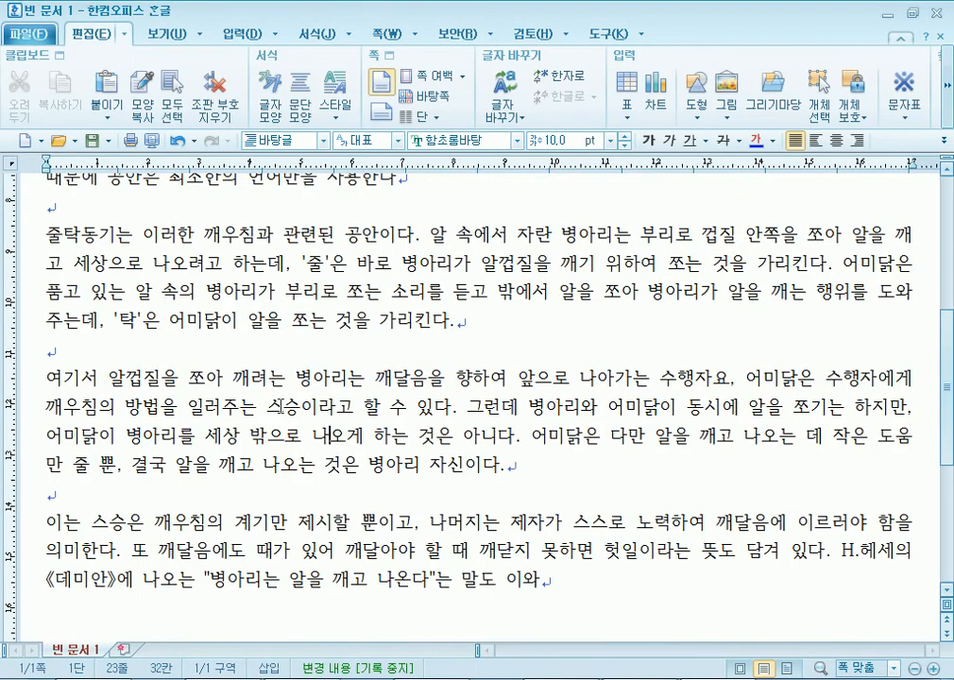
click(544, 355)
scroll(594, 375, down, 4)
scroll(590, 349, up, 5)
click(589, 330)
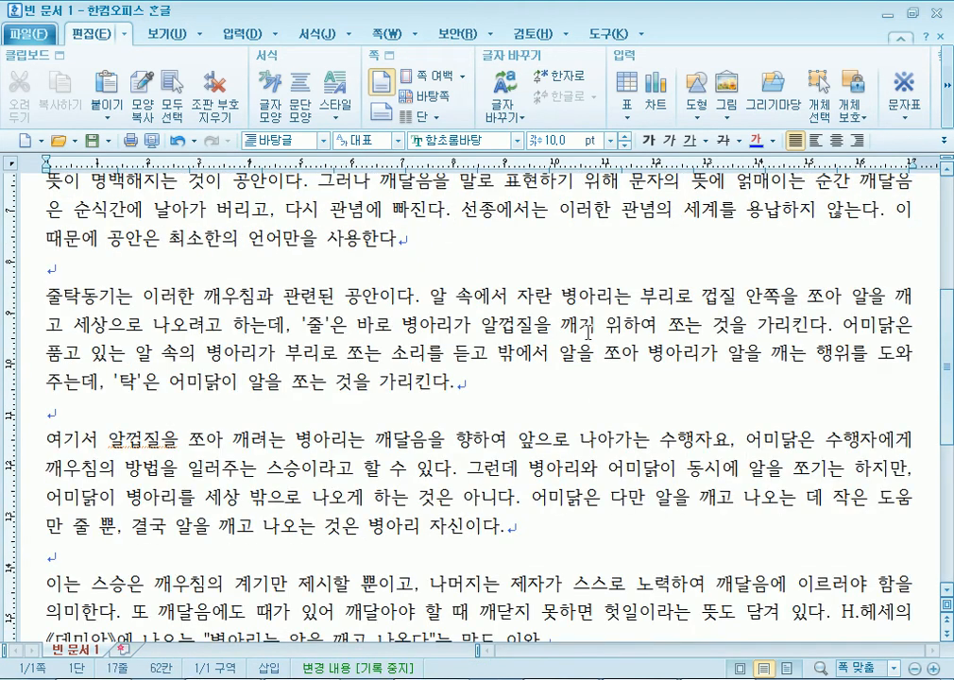
click(561, 329)
click(23, 372)
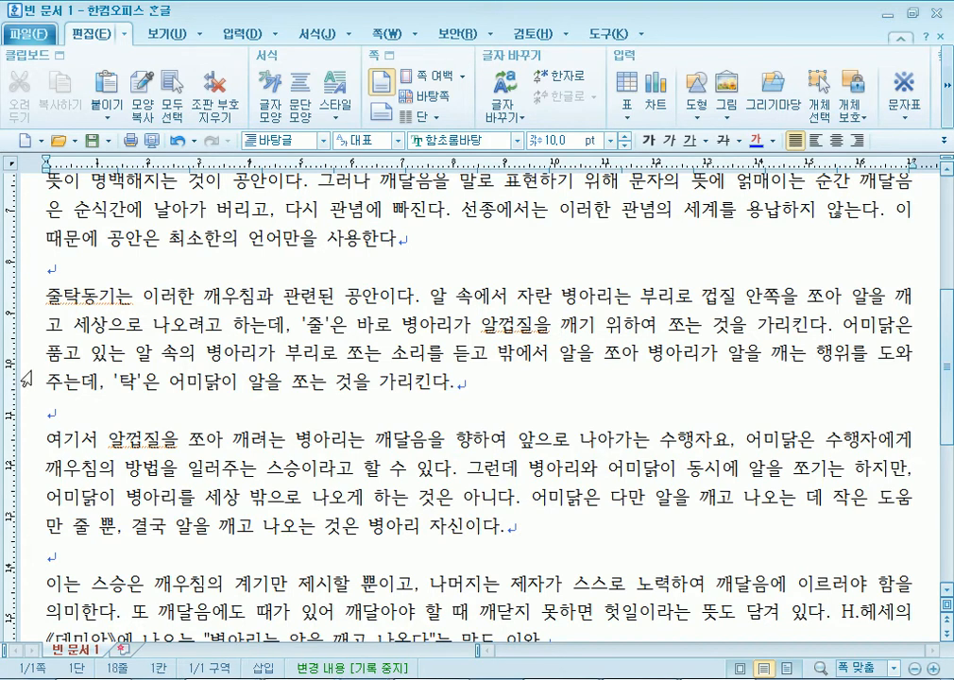
key(alt+Tab)
key(alt+Tab)
key(alt+Tab)
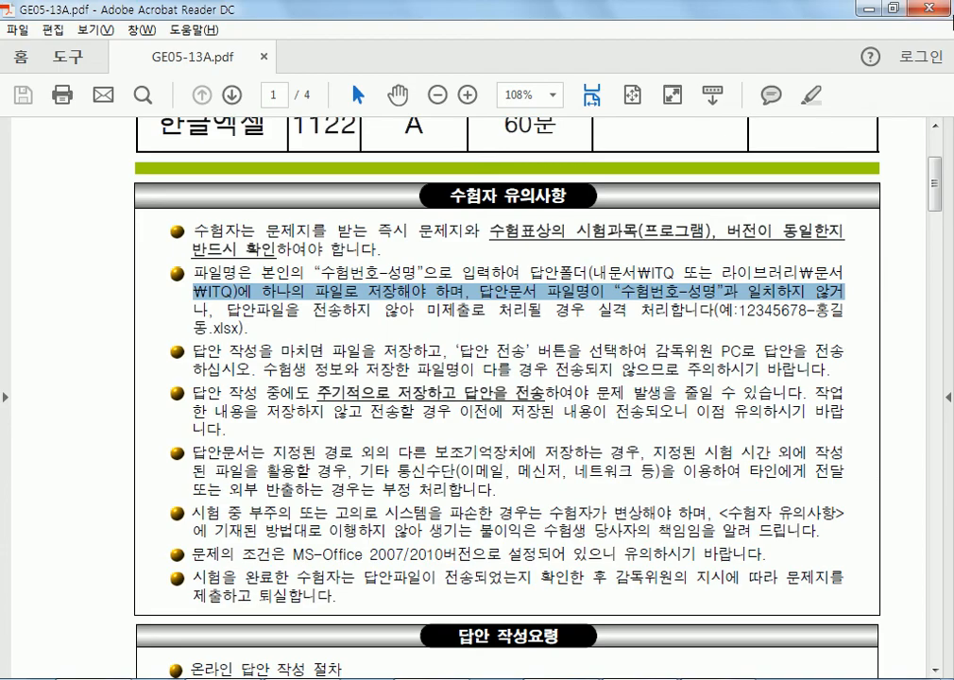
key(alt+Tab)
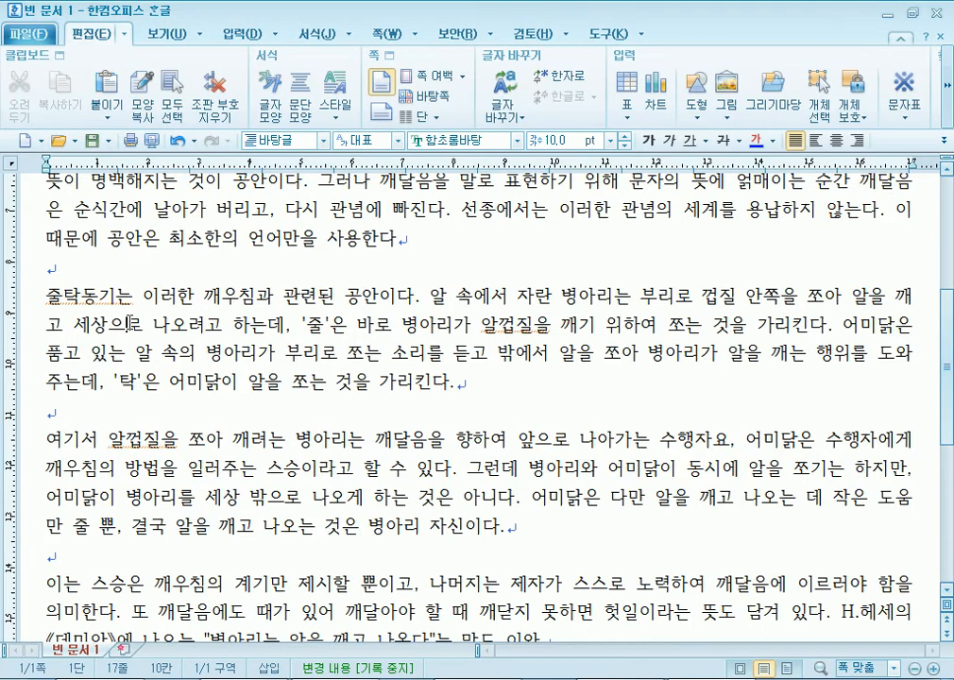
- Select the whole paragraph starting "반면 공안의" from within the document text
triple_click(130, 323)
click(427, 208)
scroll(422, 208, up, 1)
triple_click(422, 209)
scroll(290, 281, up, 3)
- Turn on the 쪽 윤곽 page outline view and clear the paragraph selection
click(175, 36)
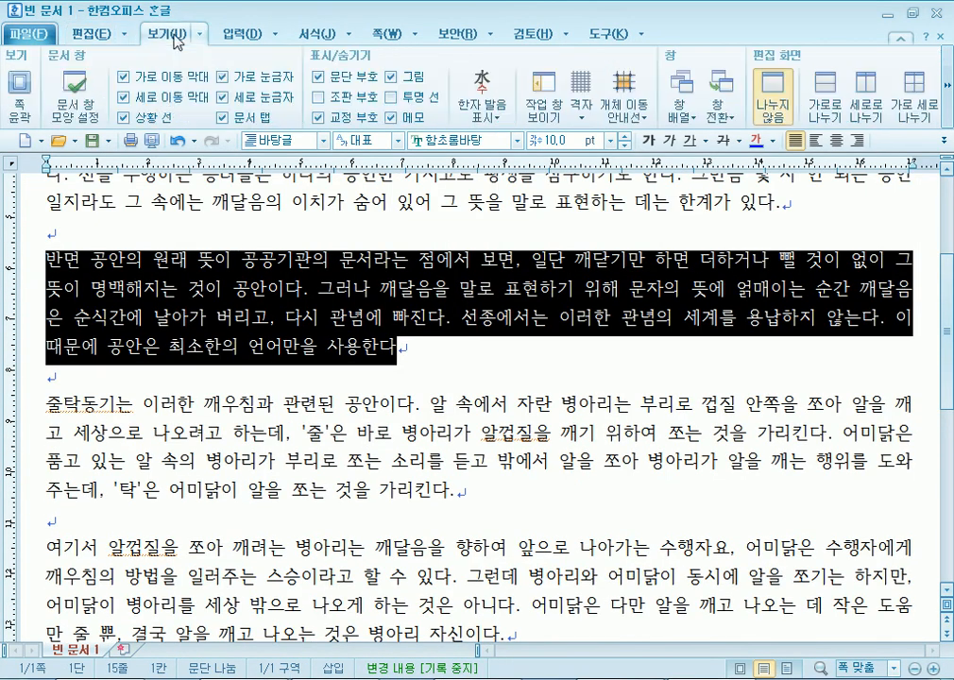
click(14, 112)
click(14, 112)
click(14, 111)
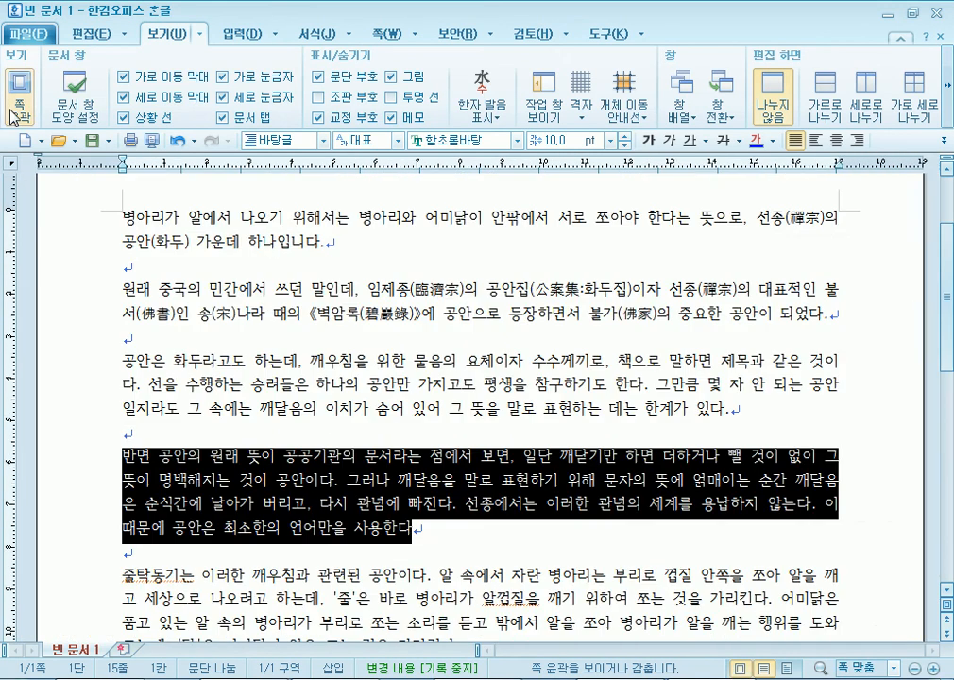
click(379, 419)
scroll(379, 419, up, 2)
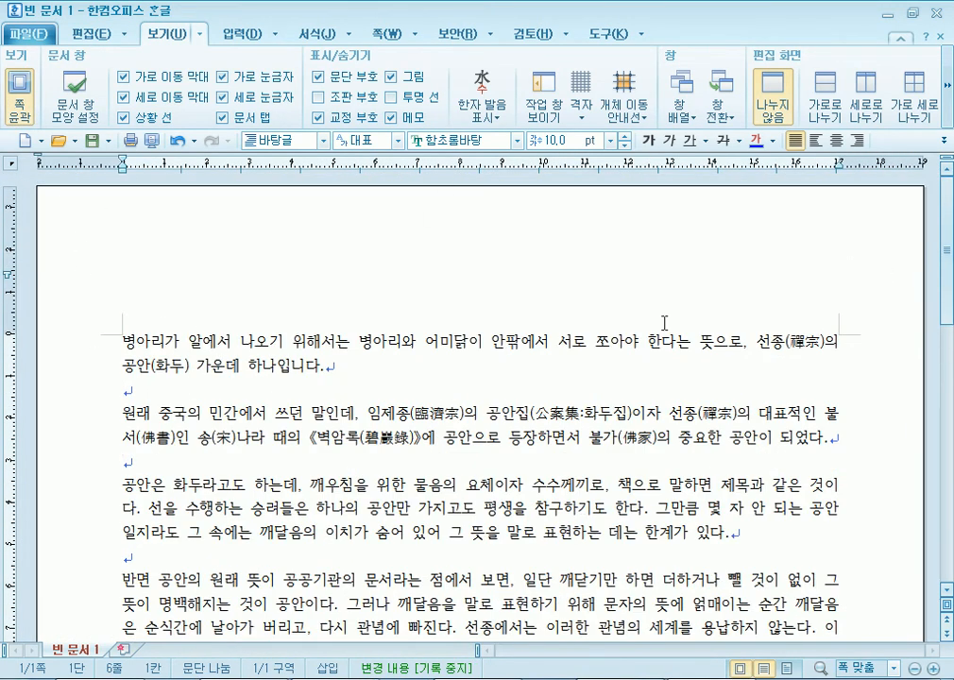
- From the page margin, select the line starting "원래 중국의", the paragraph starting "공안은 화두라고도", and the entire document
click(63, 416)
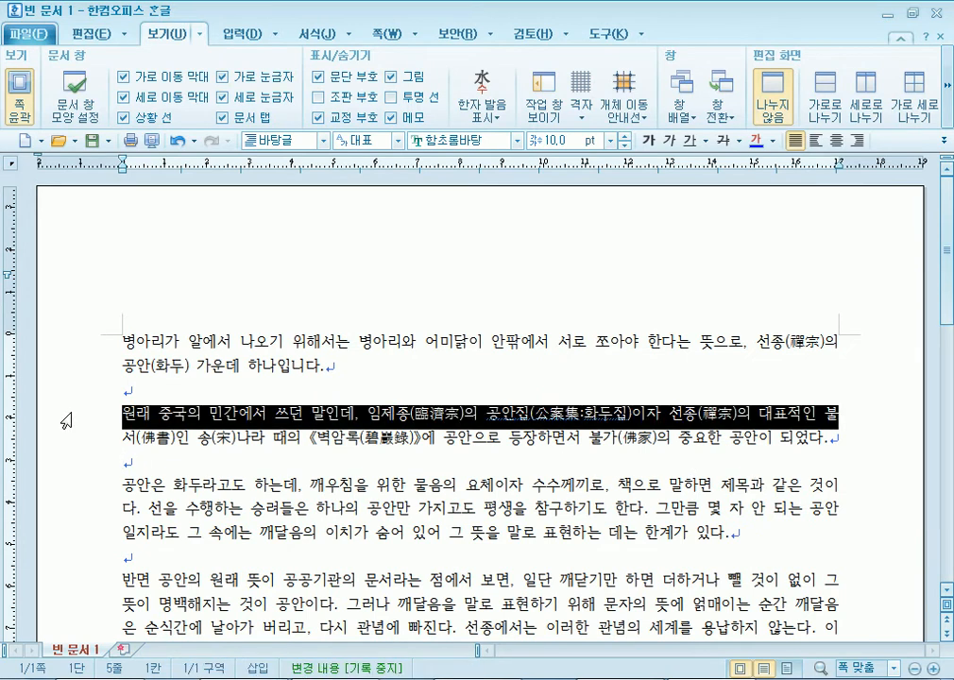
scroll(69, 444, down, 1)
double_click(69, 441)
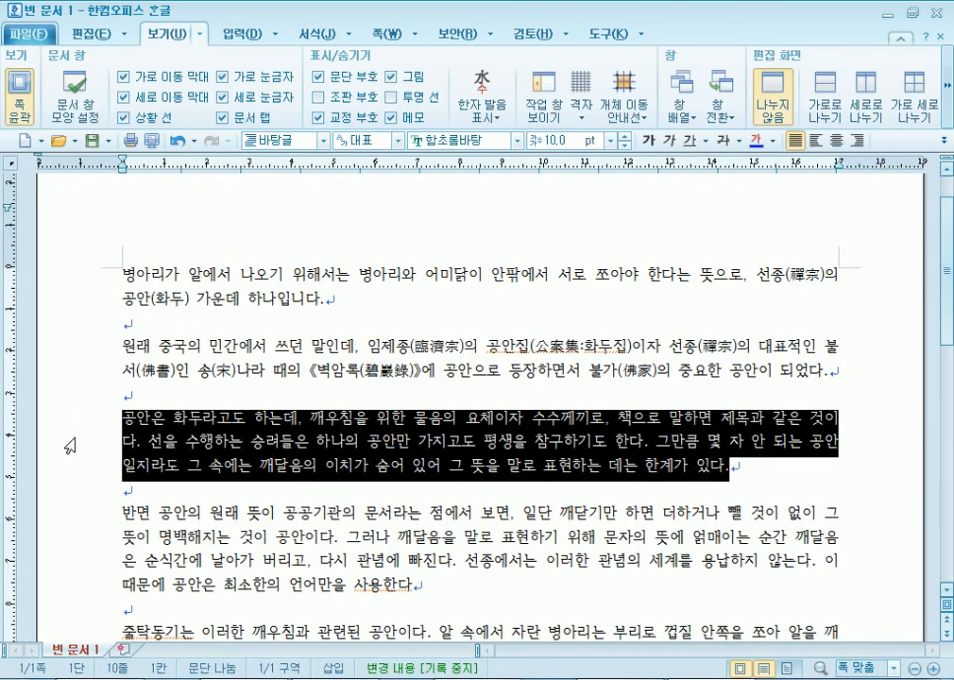
scroll(69, 444, down, 3)
triple_click(70, 454)
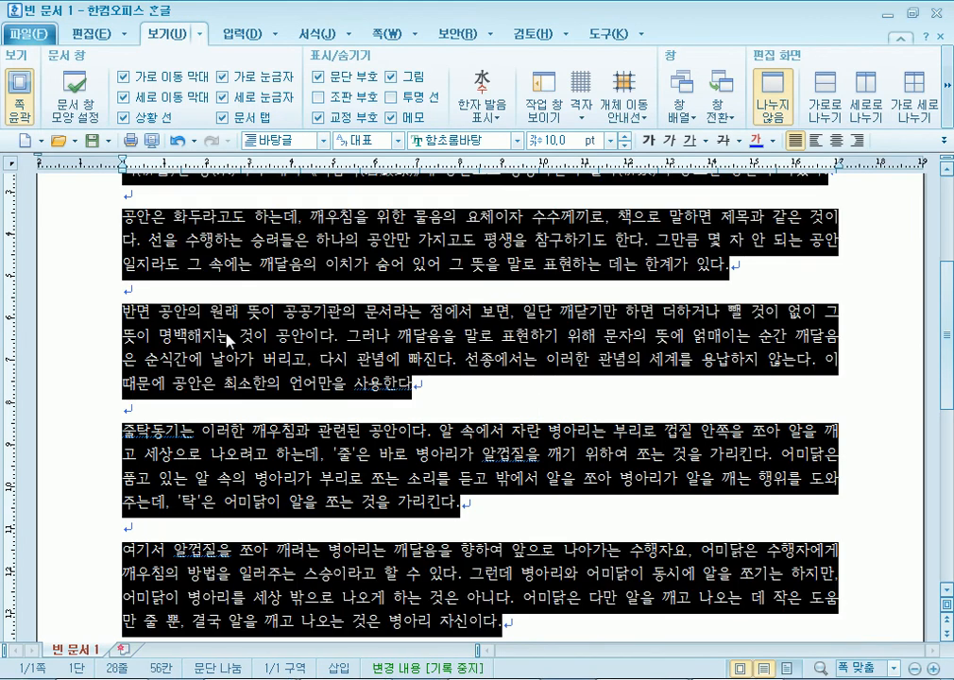
- Clear the selection and, within the text, select the word "깨달음을" and the whole "반면 공안의" paragraph
click(254, 340)
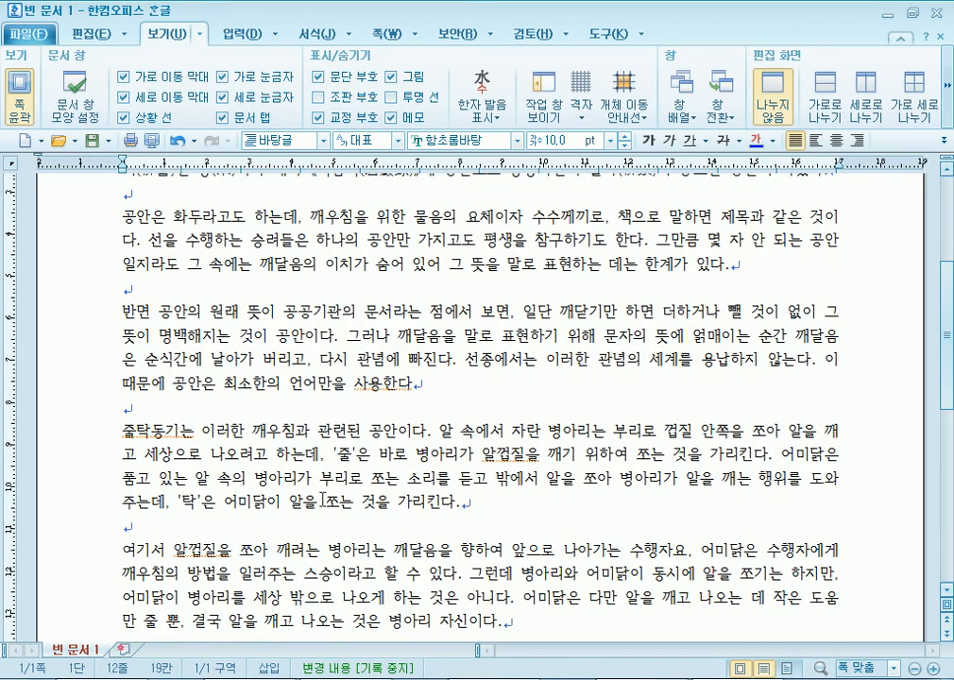
double_click(432, 342)
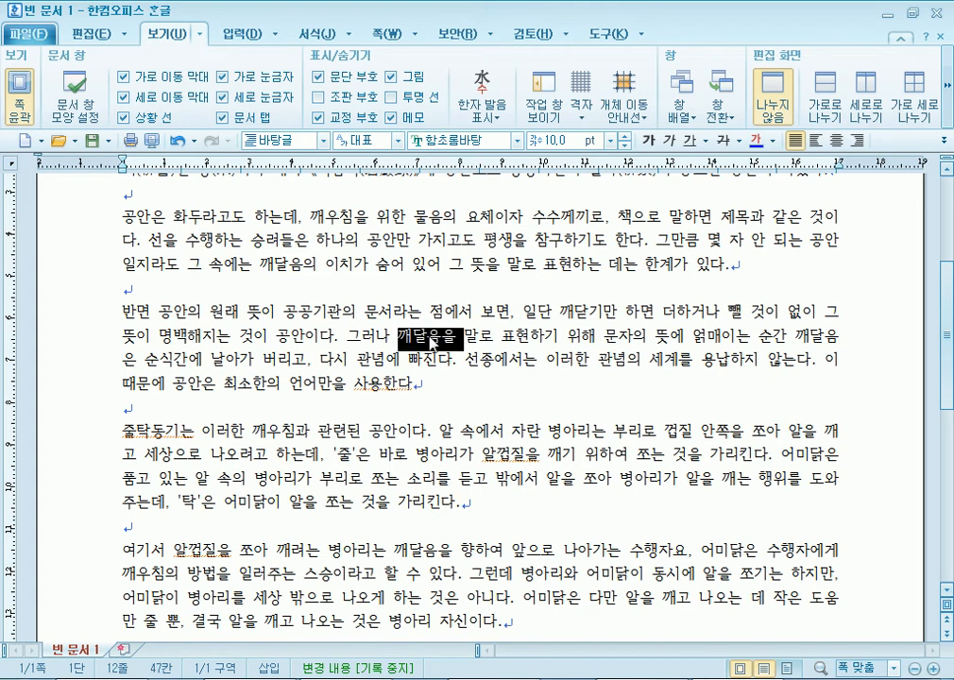
triple_click(389, 313)
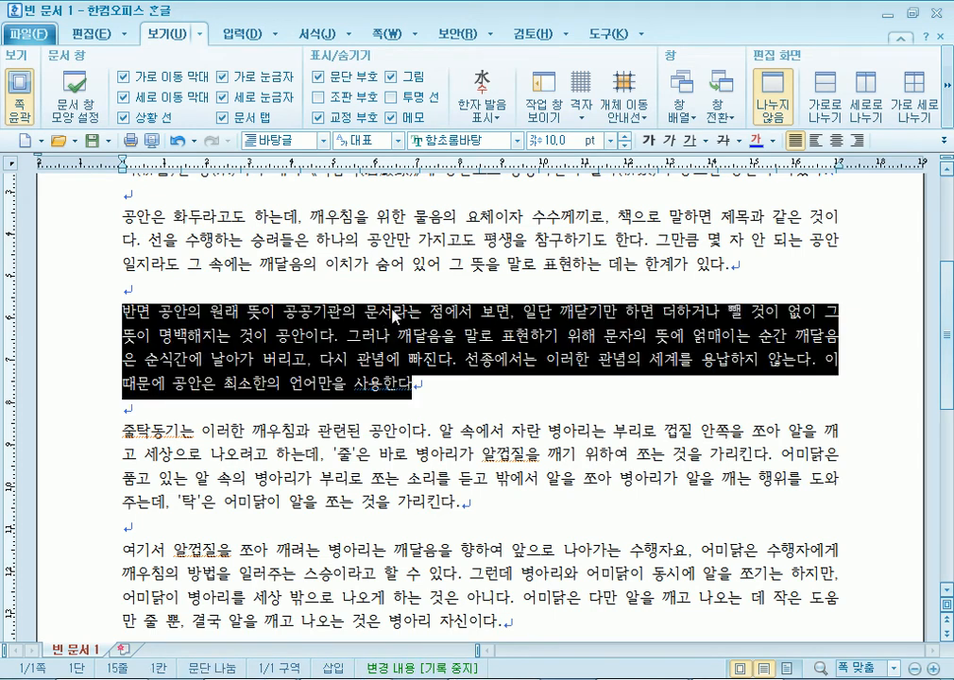
- From the page margin, select the first line of the "반면 공안의" paragraph, that whole paragraph, and all the document text
click(47, 314)
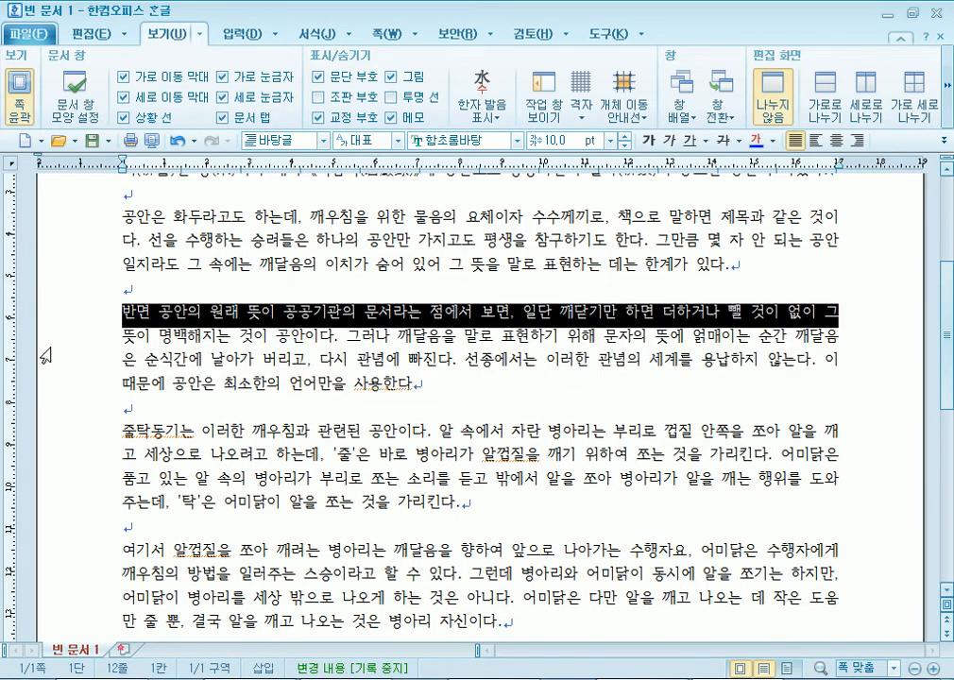
double_click(46, 355)
triple_click(45, 264)
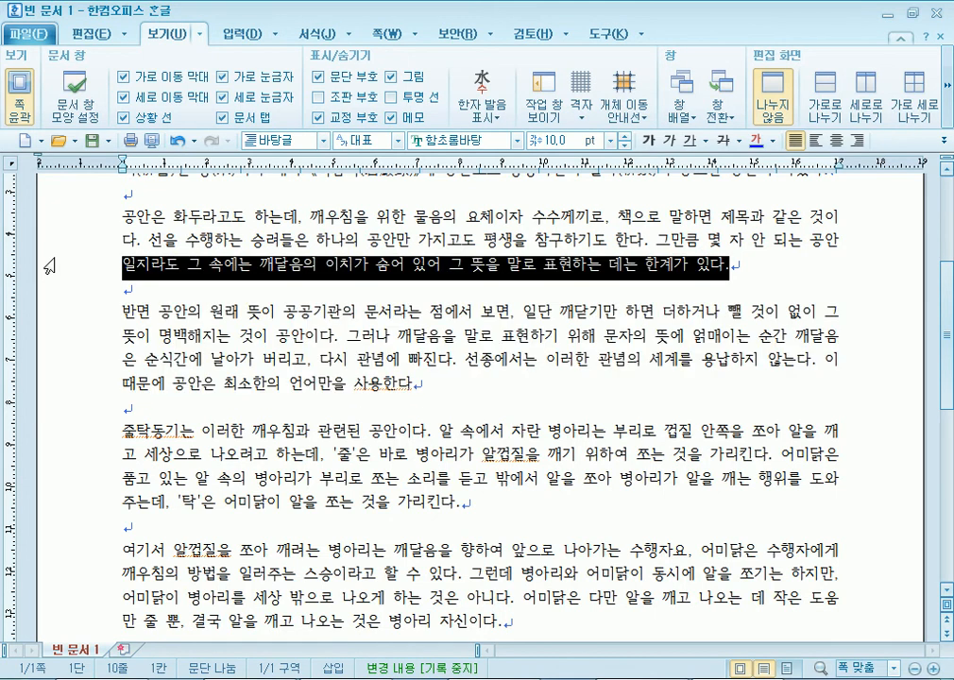
scroll(274, 479, down, 5)
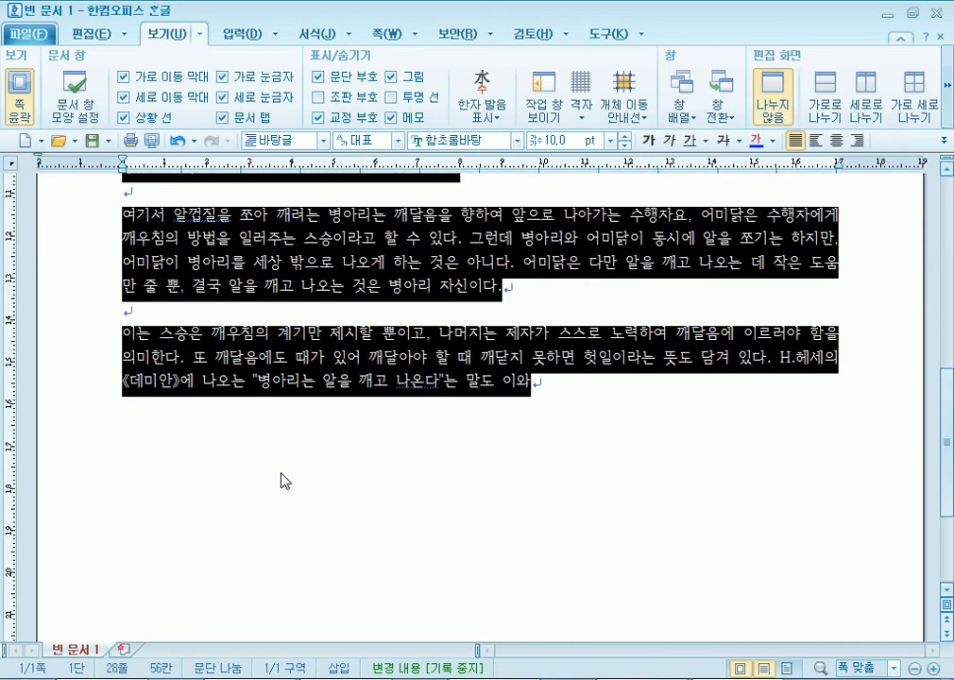
scroll(281, 480, up, 10)
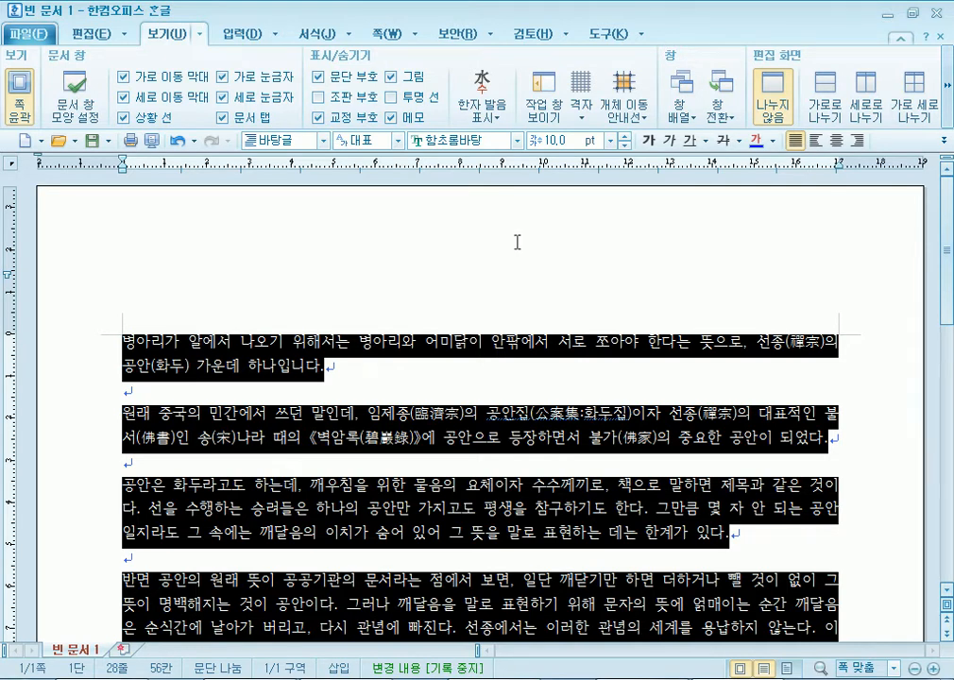
- Close the untitled 한글 document and enter 드래그 in cell B7 of the Excel sheet
click(934, 16)
click(550, 367)
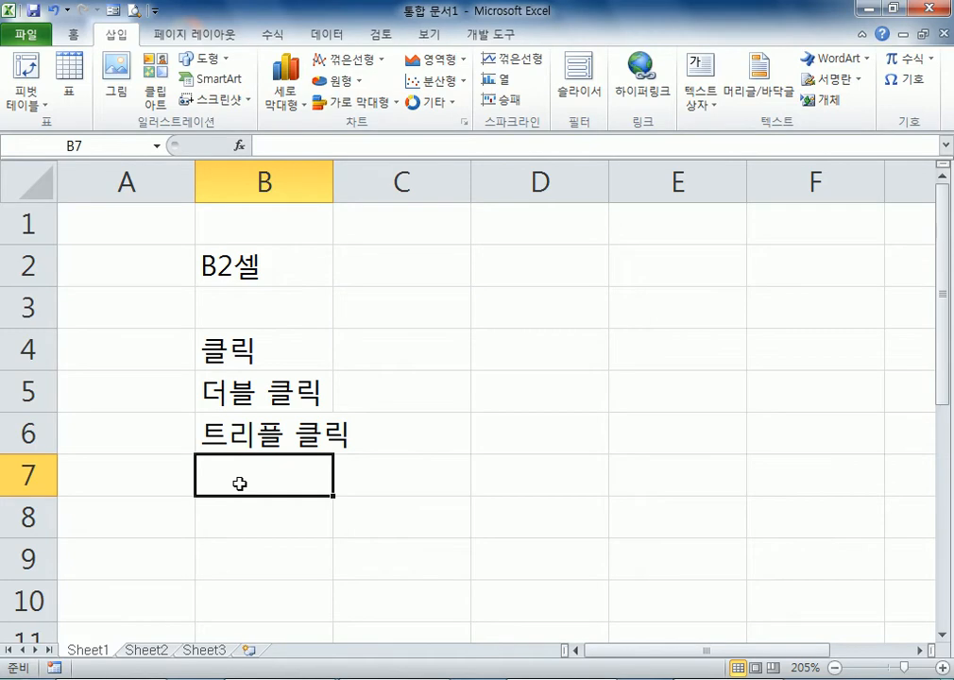
text(드래그)
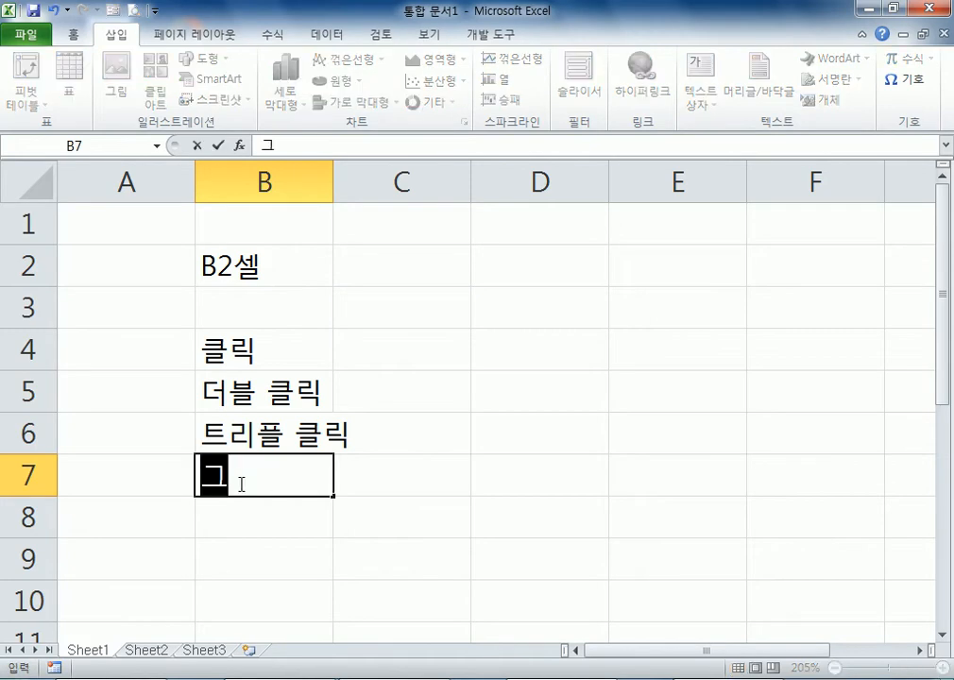
key(Return)
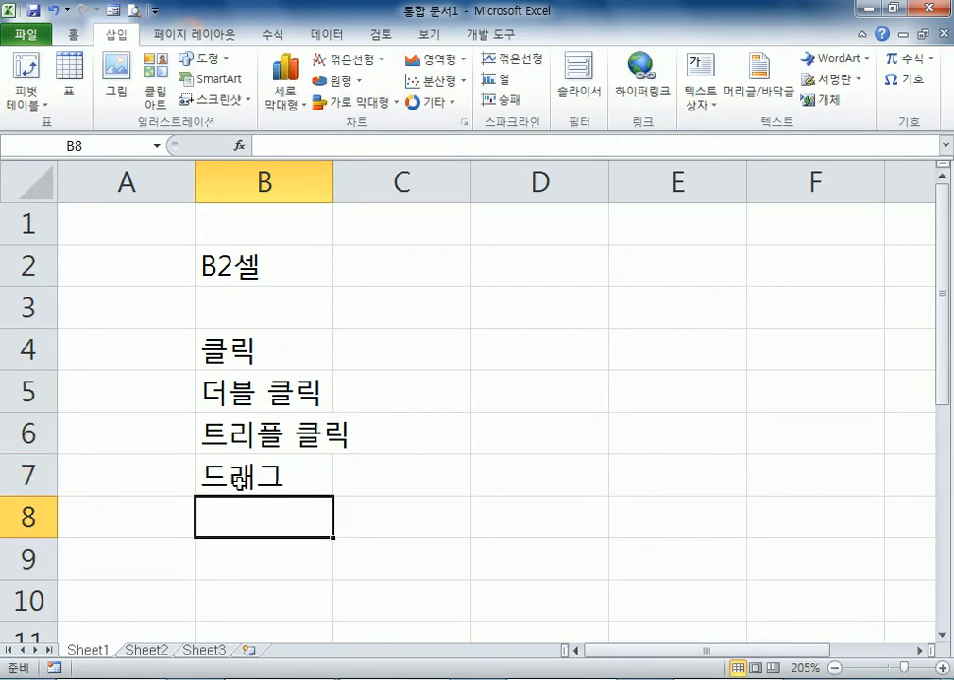
- Select the cell block from C2 to F8, and select the single cells B2 and B4
click(449, 280)
drag(389, 260, 803, 489)
drag(440, 274, 807, 517)
click(282, 273)
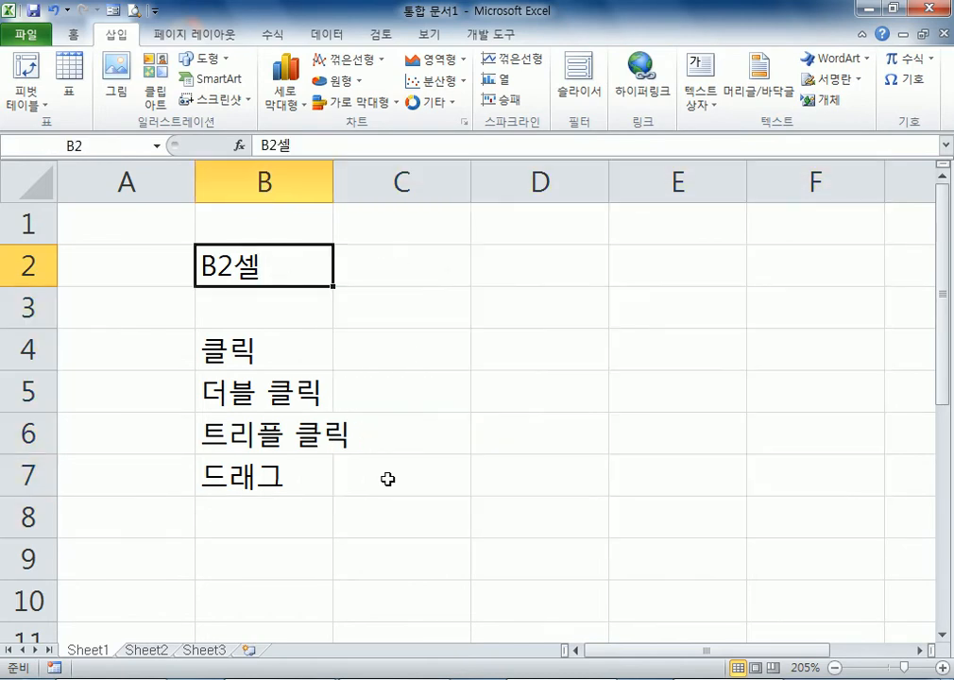
click(260, 350)
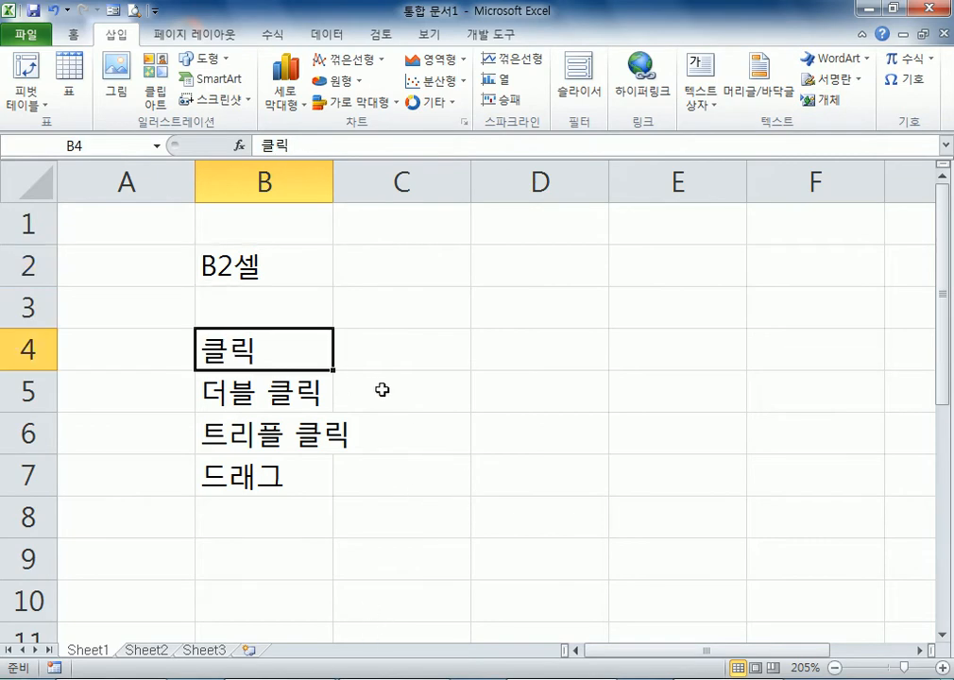
- Select the range B2:B8, move the block to column E, and move it back to column B
drag(287, 268, 312, 517)
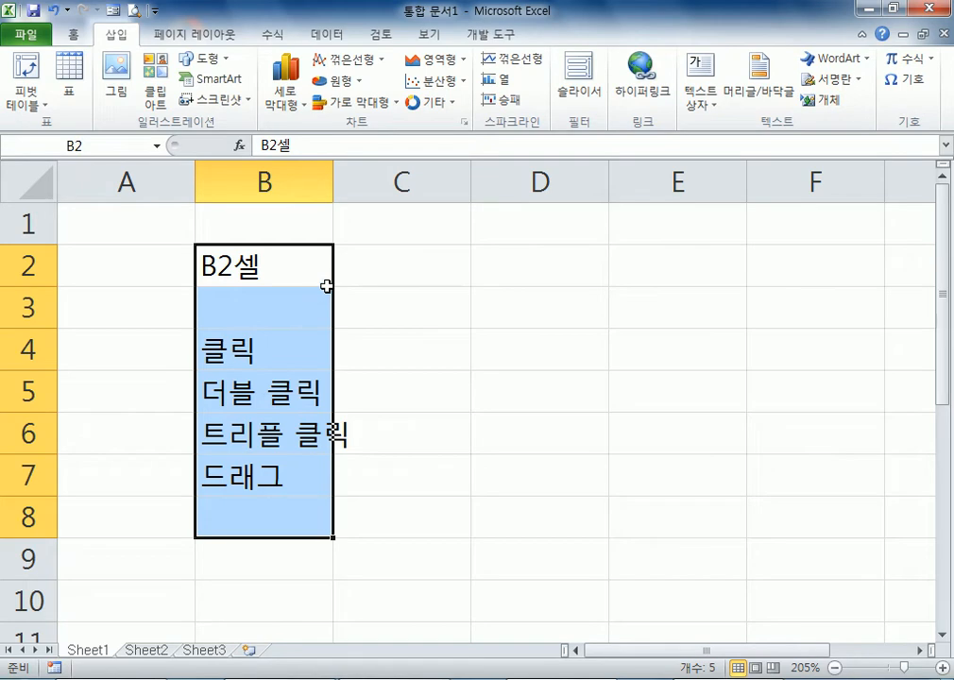
drag(334, 288, 669, 302)
drag(611, 347, 227, 316)
- Move the contents of cell B2 to cell E3 and undo the move
click(320, 266)
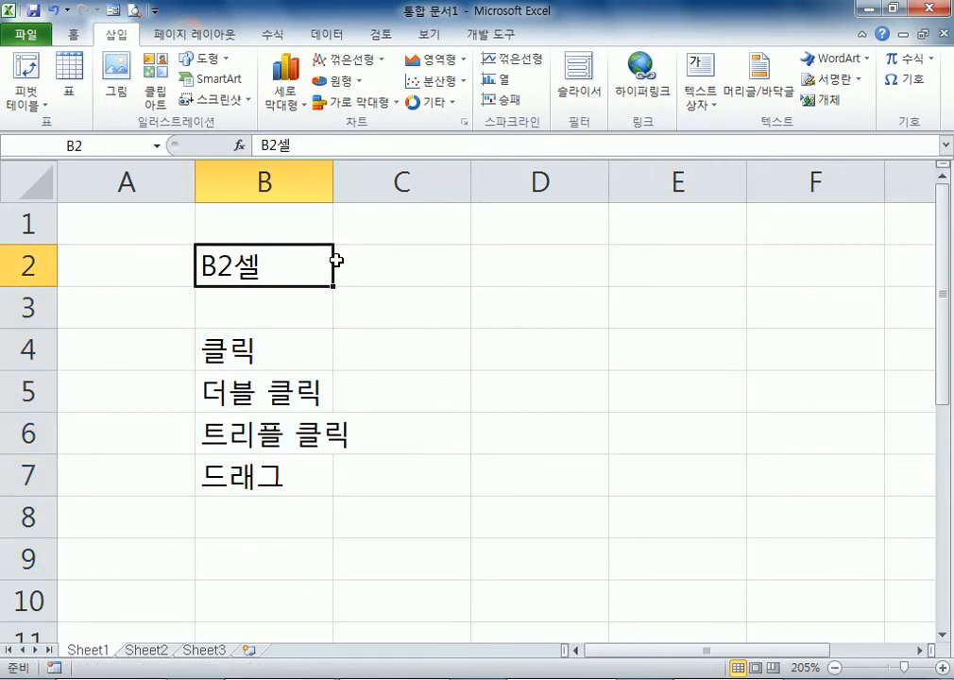
drag(324, 267, 643, 302)
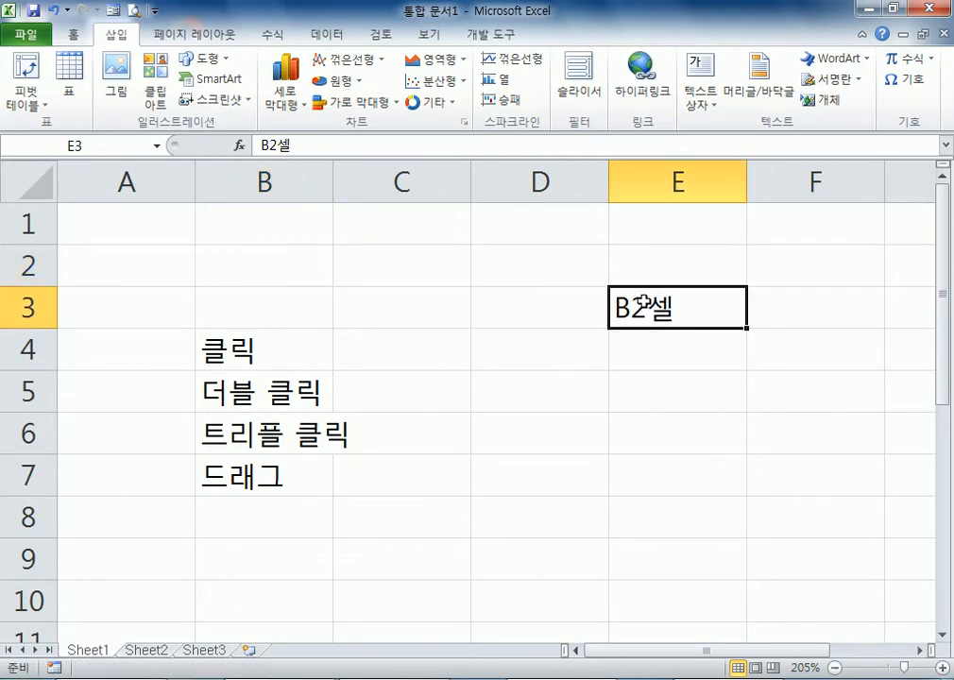
key(ctrl+z)
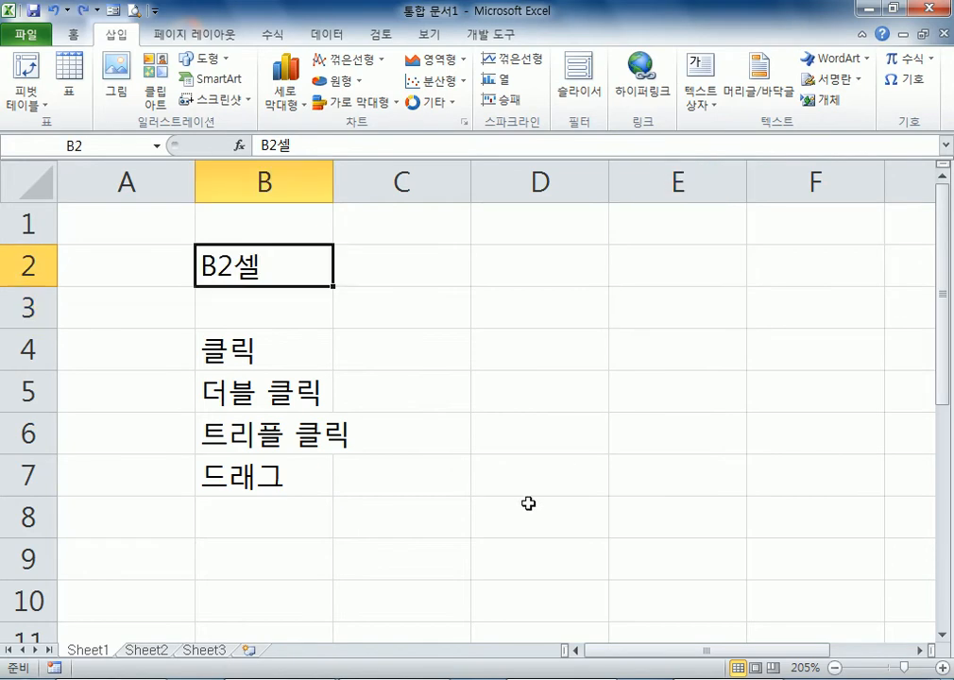
- Extend the text in cell B7 to read 드래그&드롭
click(243, 483)
double_click(288, 468)
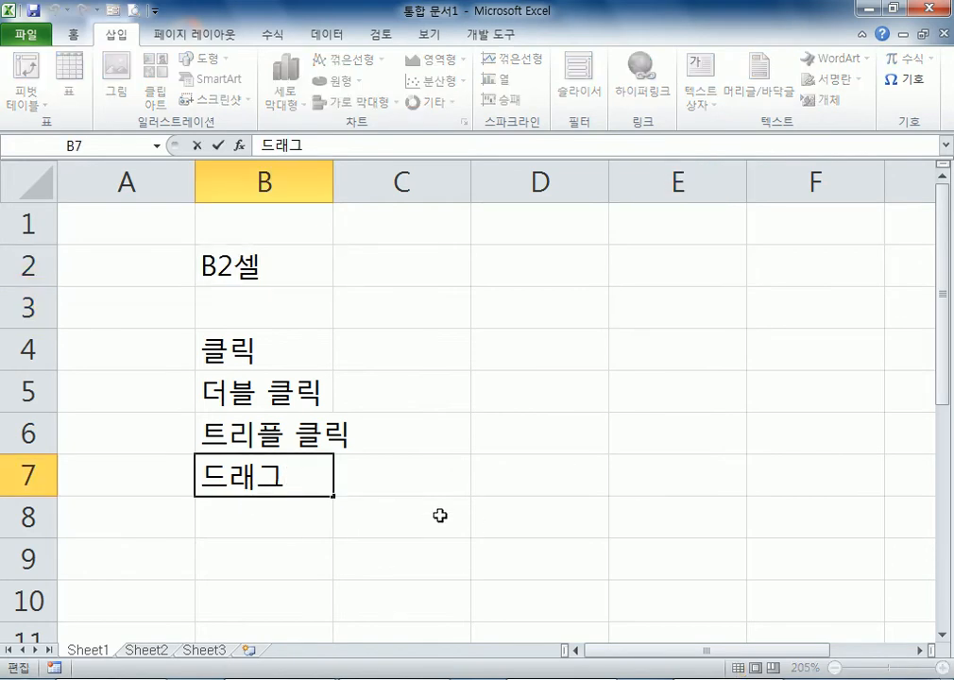
text(&드롭)
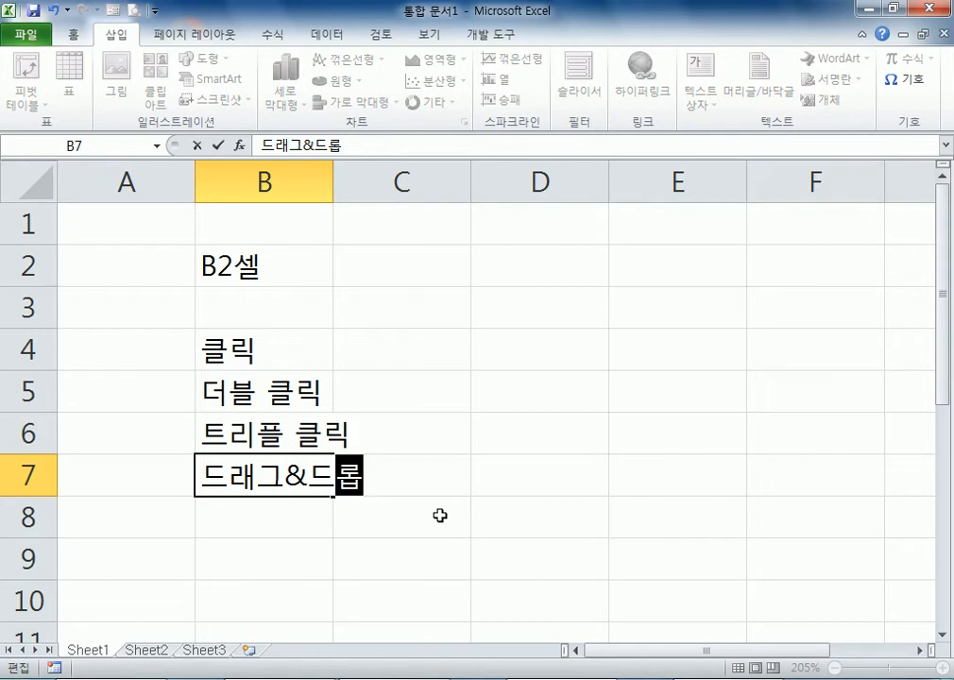
key(Return)
- Enter 바로가기호출 in cell B8 below the drag-and-drop entry
text(바)
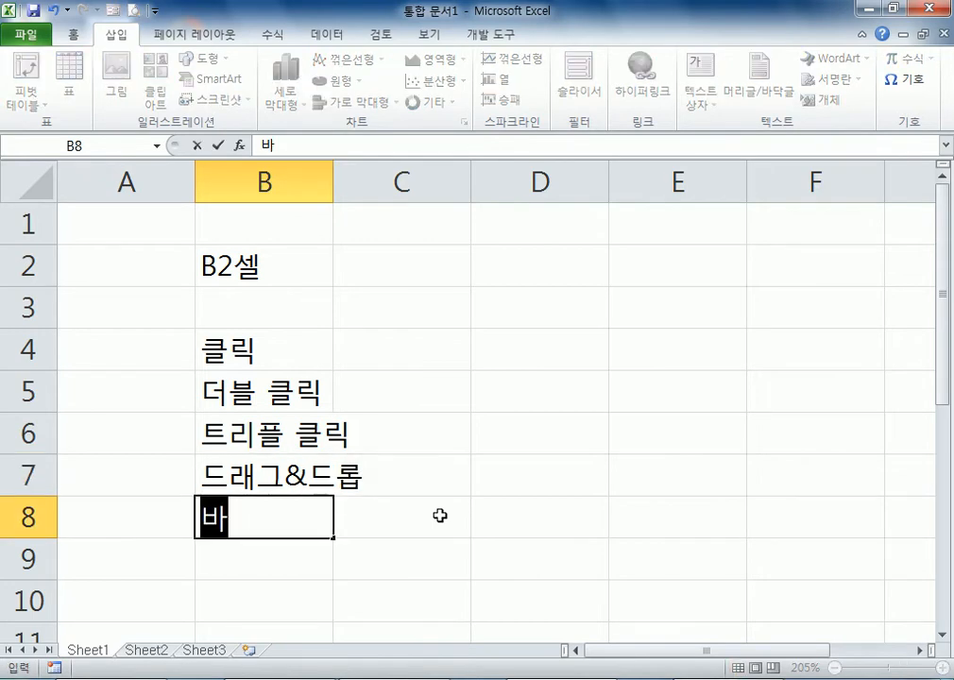
text(로가기호출)
key(Return)
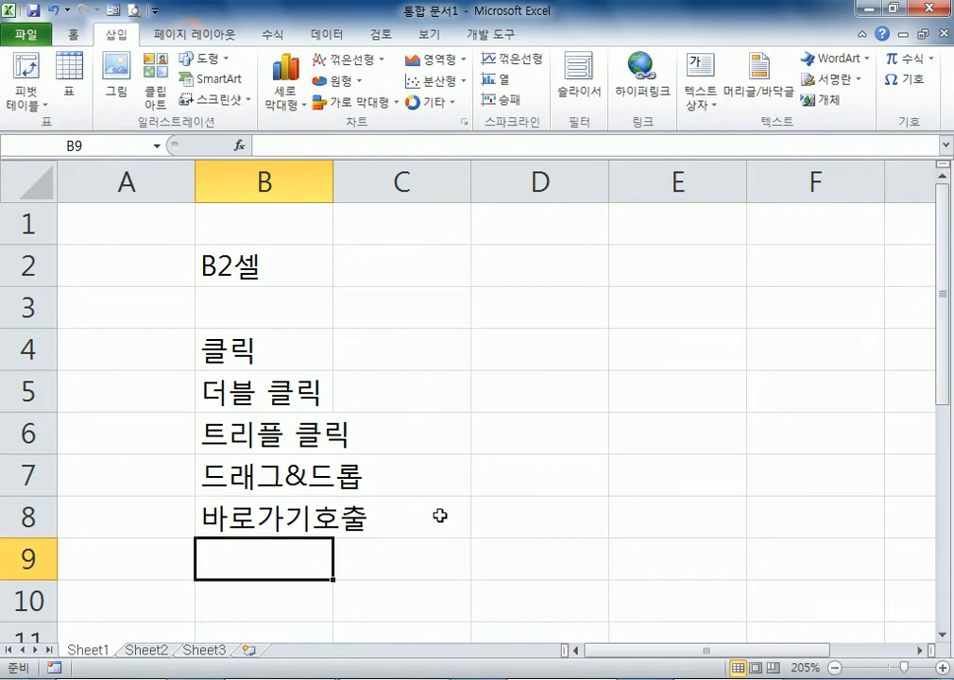
- Open the shortcut menu of empty cell C3 and dismiss it
right_click(413, 313)
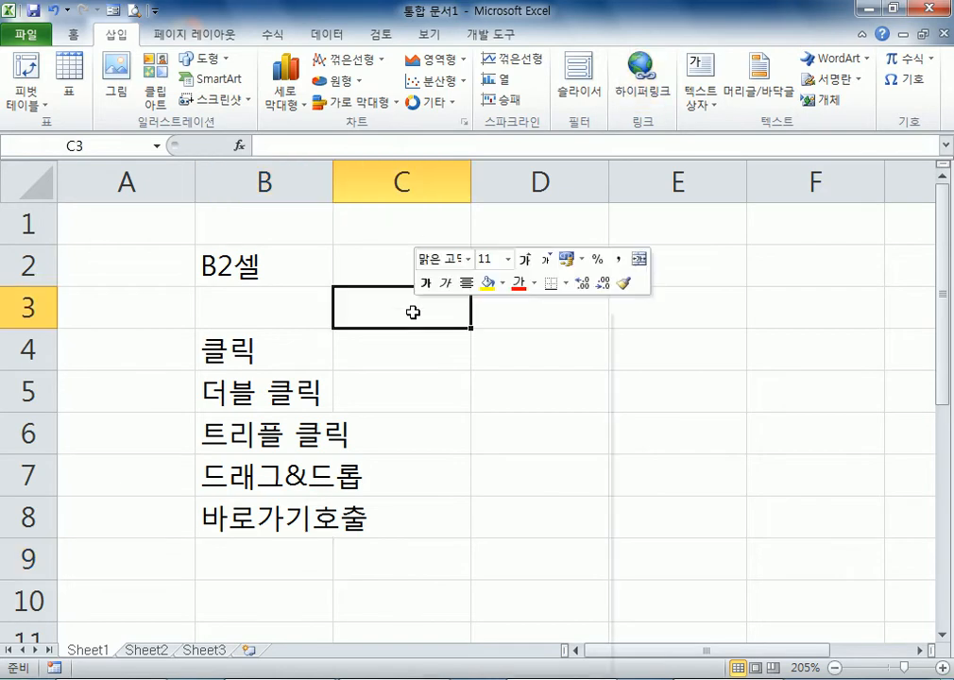
click(392, 313)
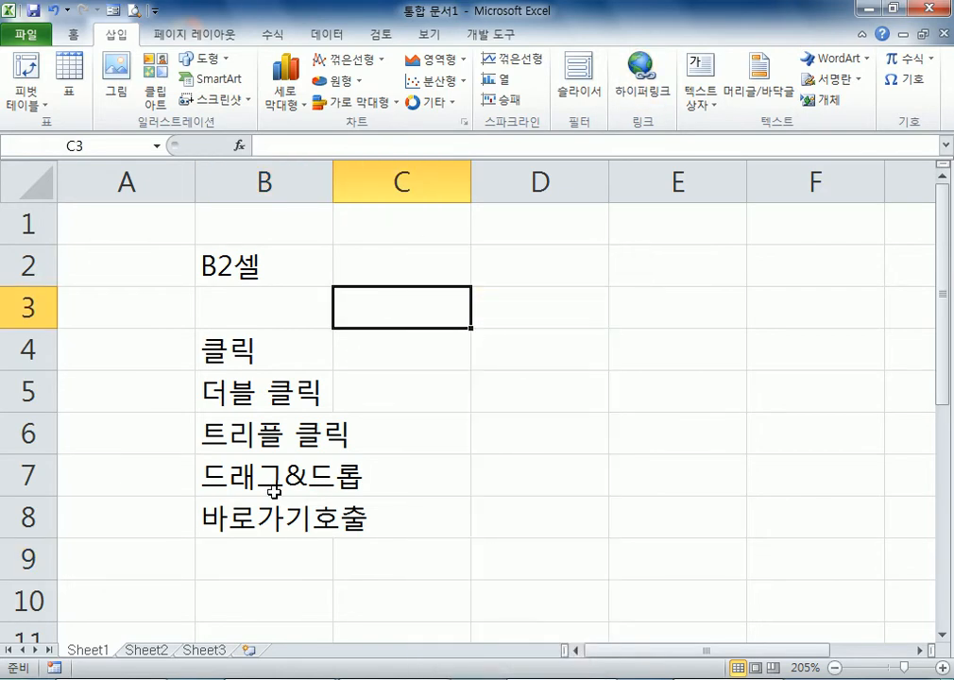
- Extend the text in cell B8 to read 바로가기호출(마/오, 우클릭)
click(329, 525)
key(F2)
text(()
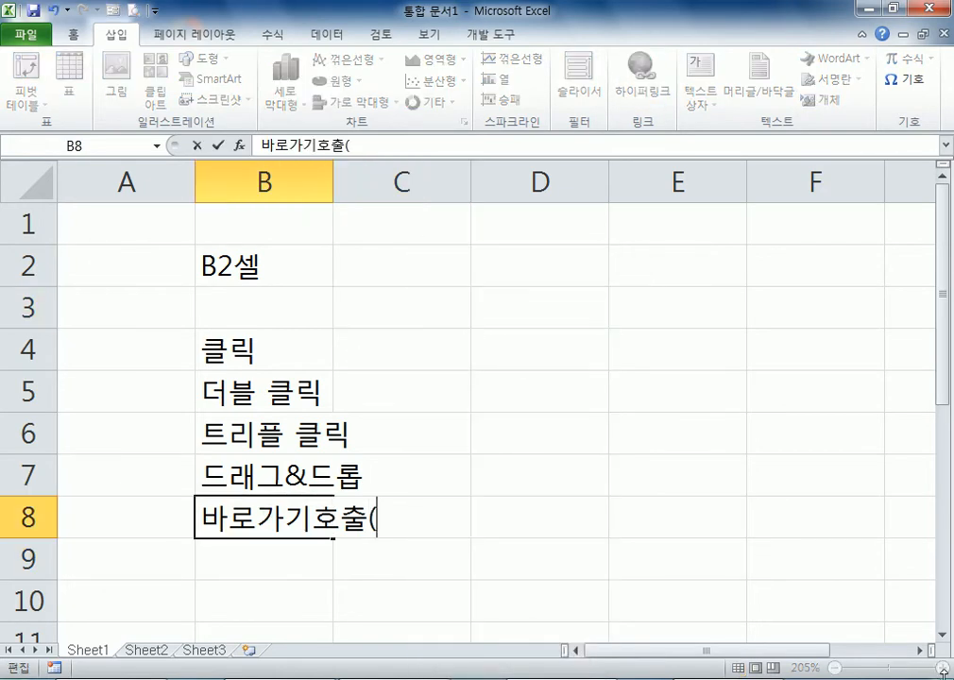
text(마/오))
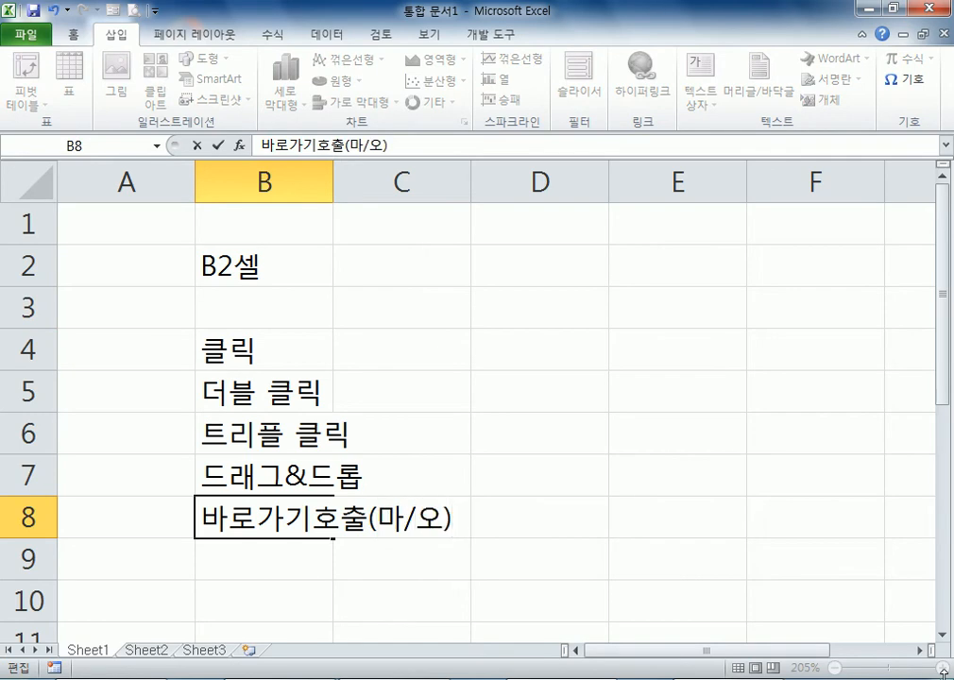
text(, 유ㅜ)
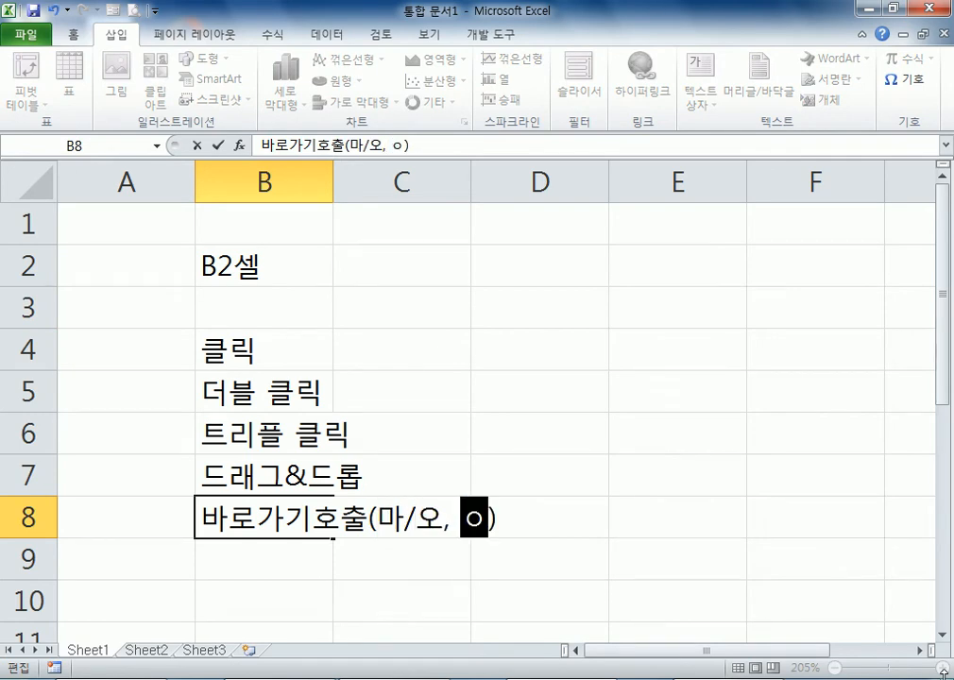
key(BackSpace)
key(BackSpace)
text(ㅇㅜ클릭)
key(Return)
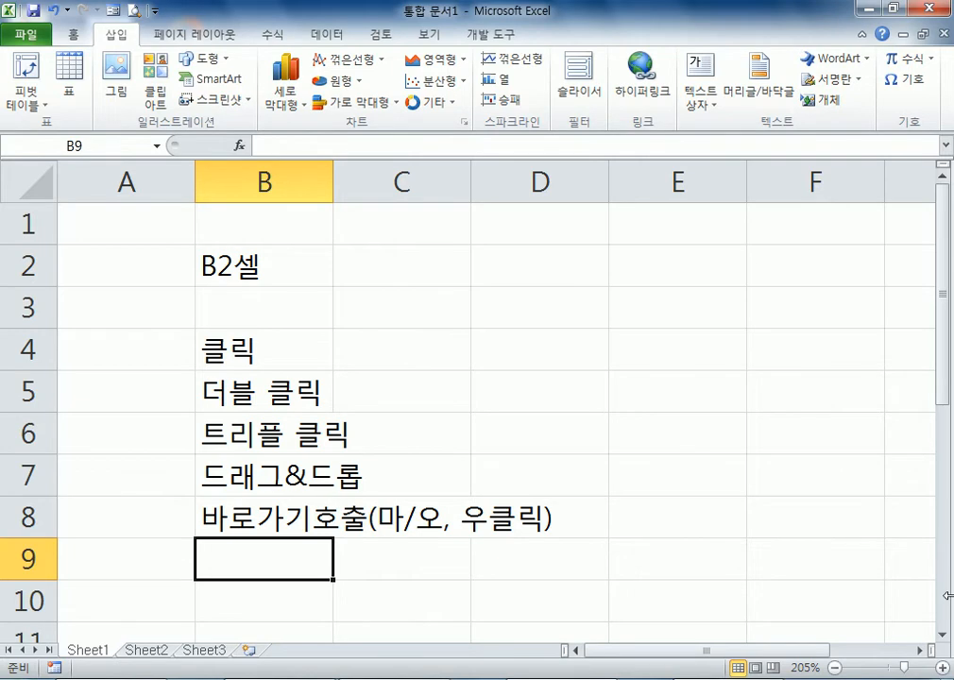
- Open the shortcut menus of empty cells C2 and E3 and dismiss them
scroll(453, 510, down, 2)
scroll(298, 585, up, 2)
click(331, 520)
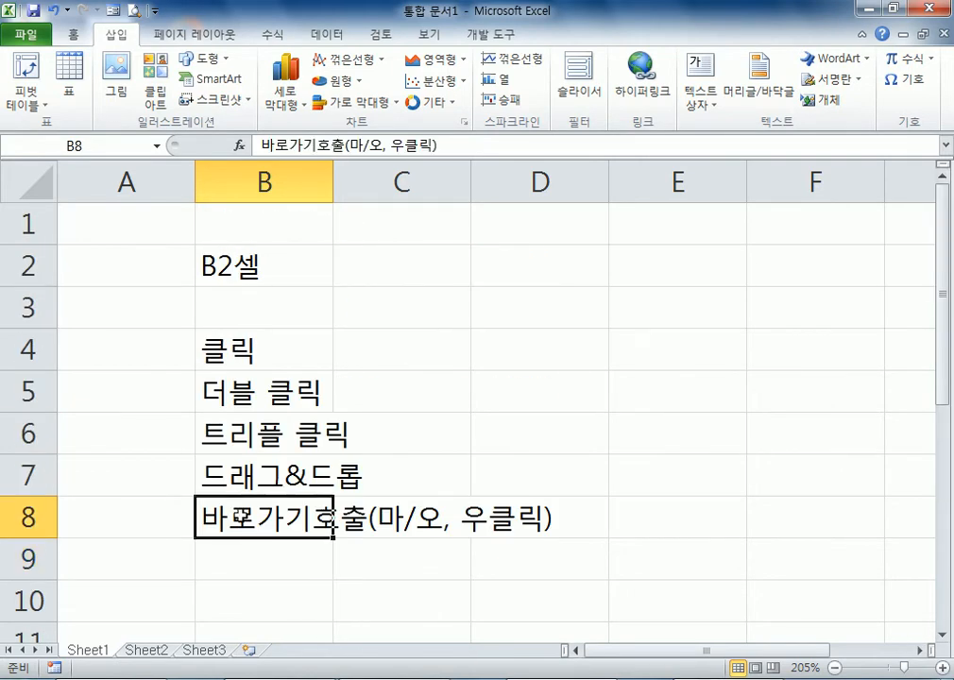
right_click(382, 270)
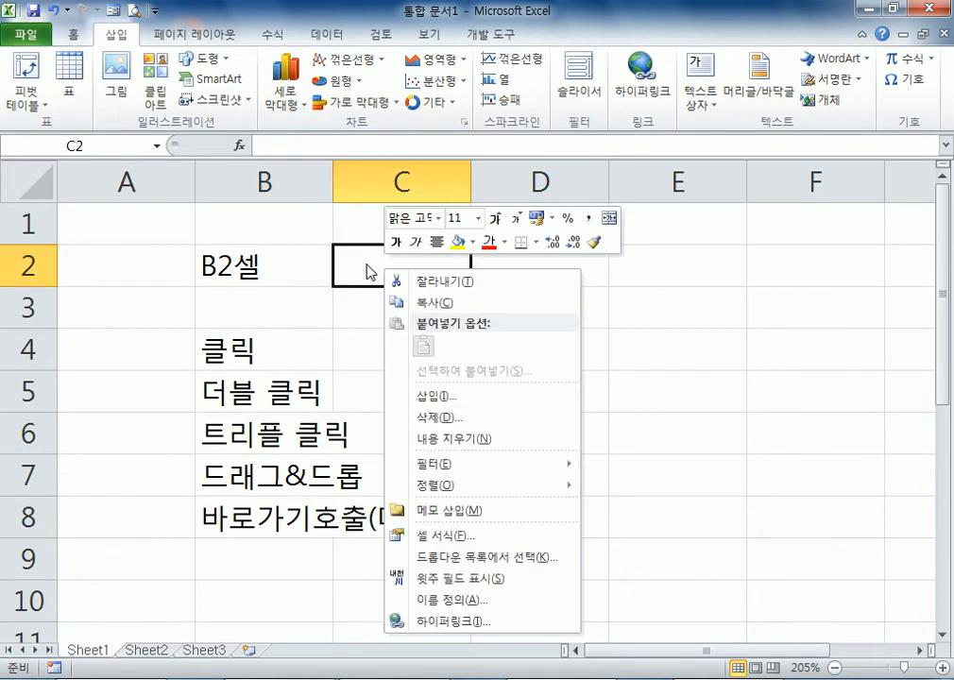
right_click(366, 267)
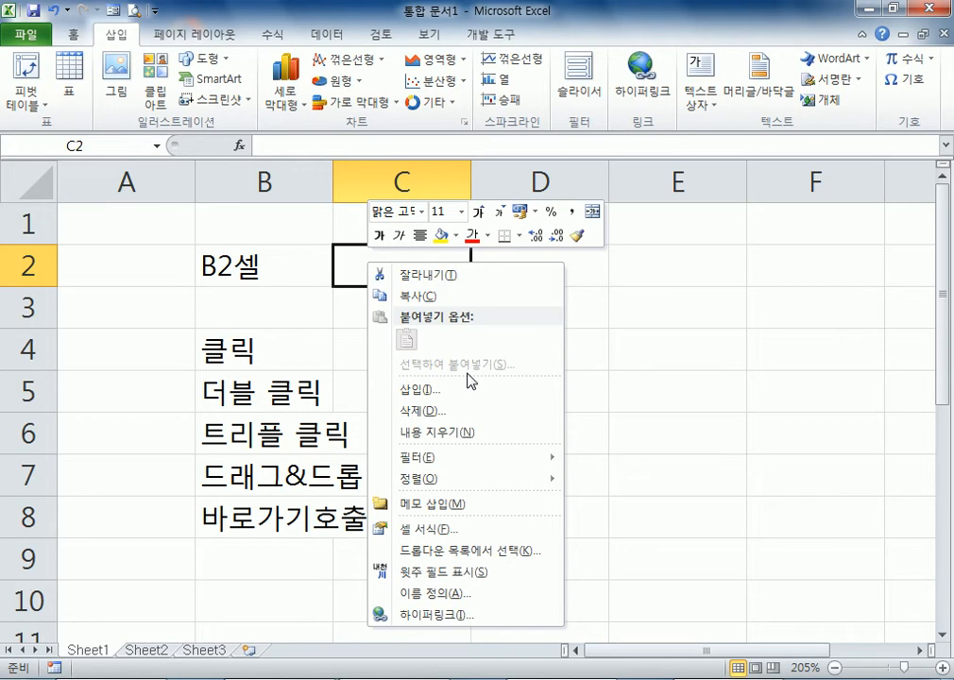
click(259, 534)
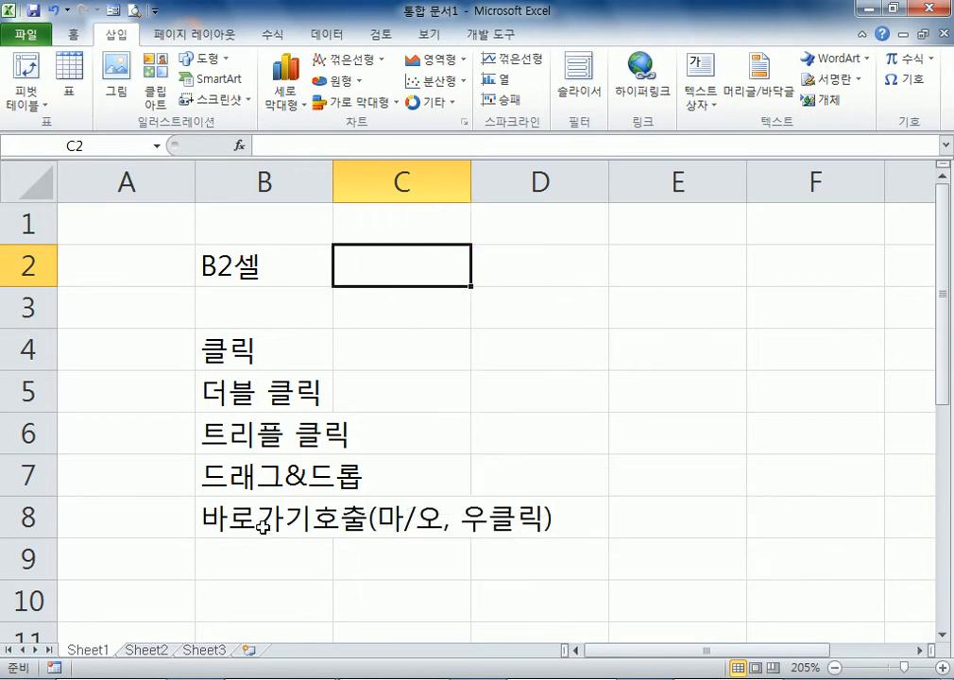
click(260, 533)
right_click(624, 296)
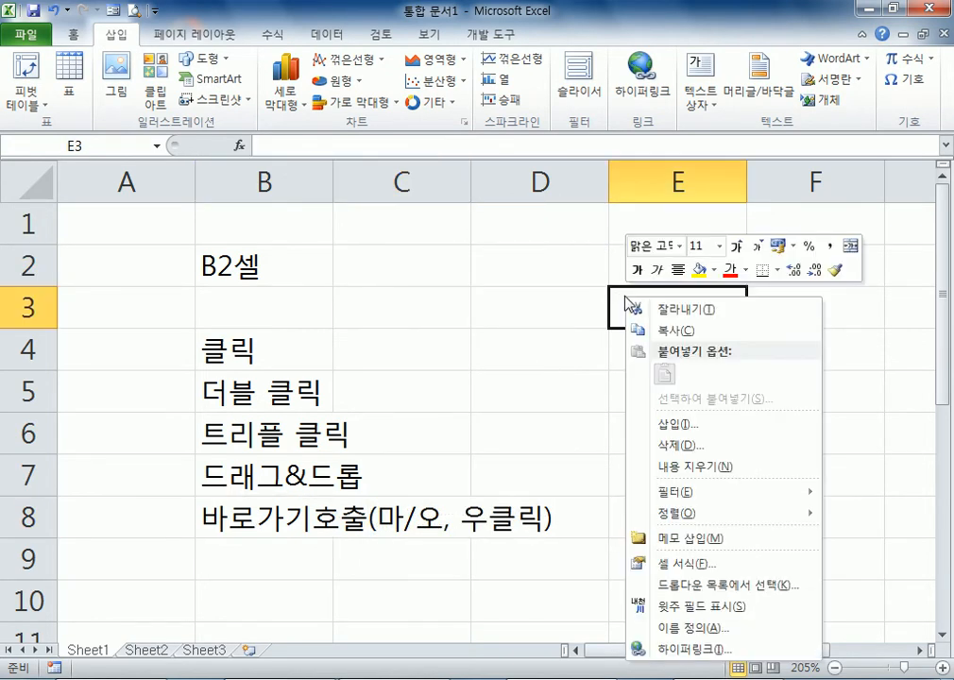
right_click(624, 297)
click(624, 297)
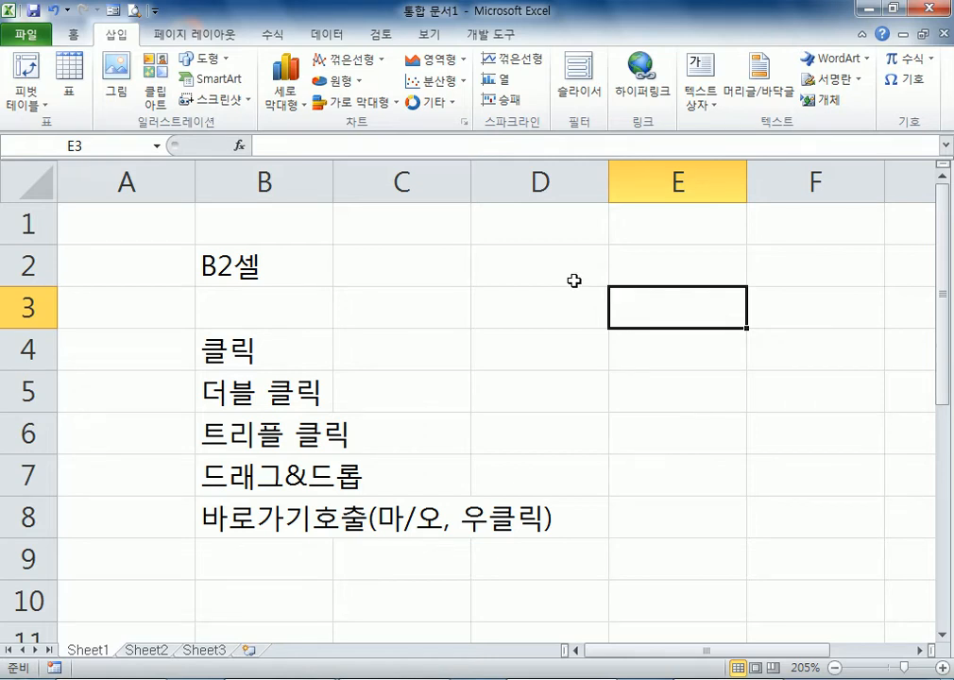
- Select the mouse-operation entries in cells B4, B5 and B7 one after another
click(293, 338)
click(256, 390)
click(260, 470)
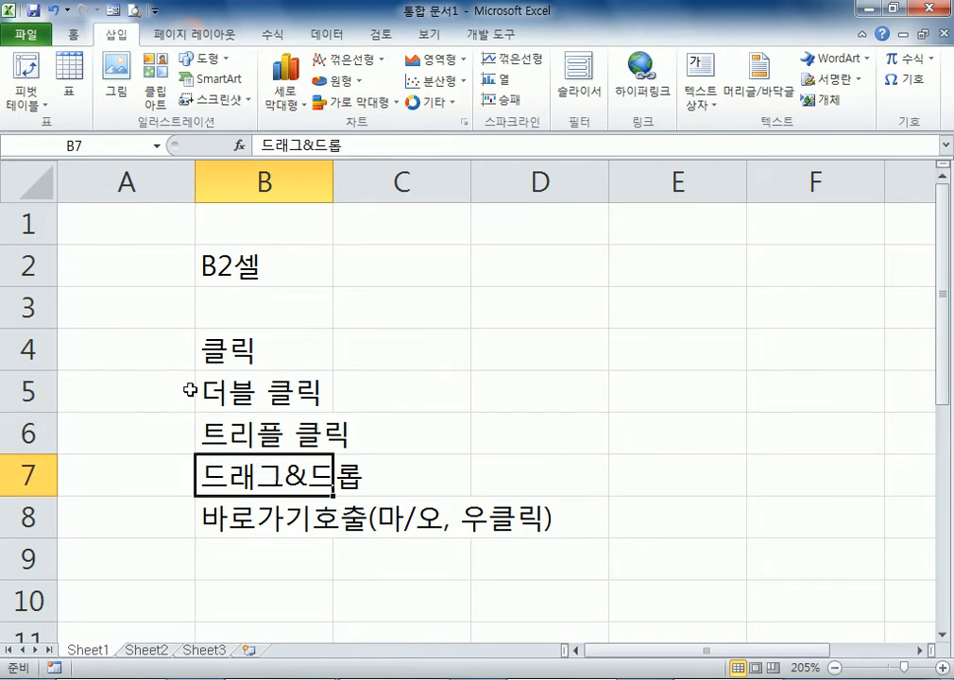
click(199, 341)
click(211, 387)
click(209, 464)
- Move the contents of cell B8 to cell D4 and deselect it
click(218, 517)
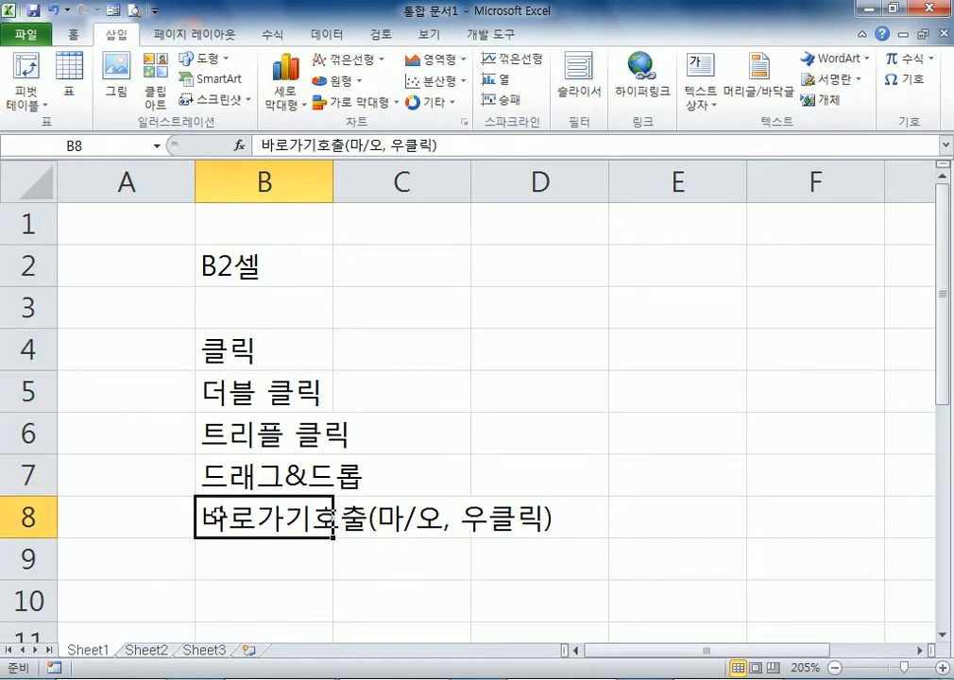
drag(264, 538, 562, 364)
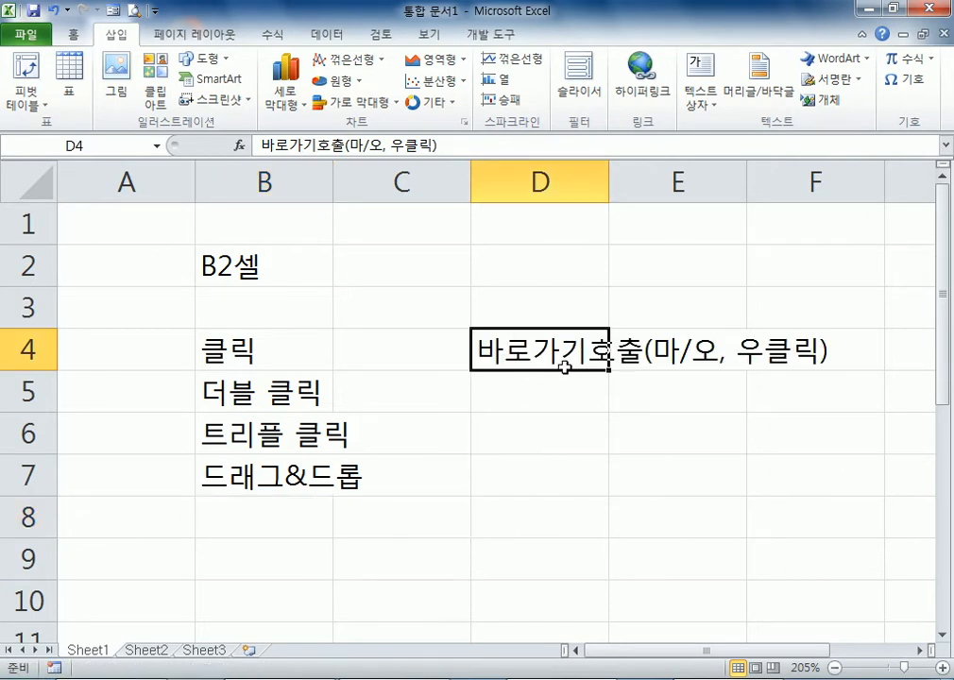
click(527, 401)
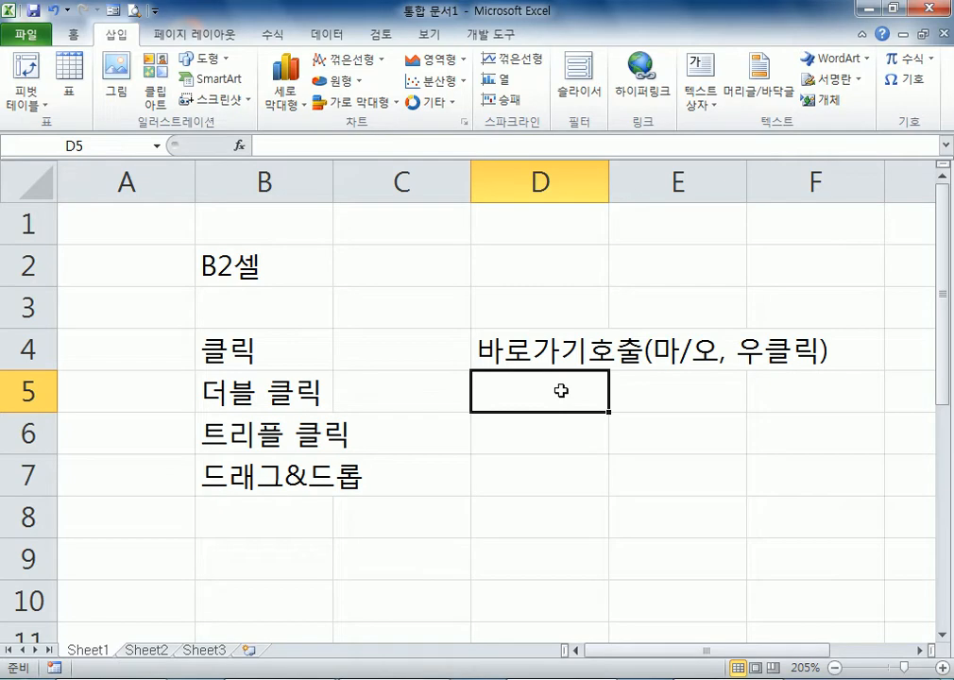
- Select cells C2, D2, A4 and B2 in turn
click(400, 269)
click(507, 264)
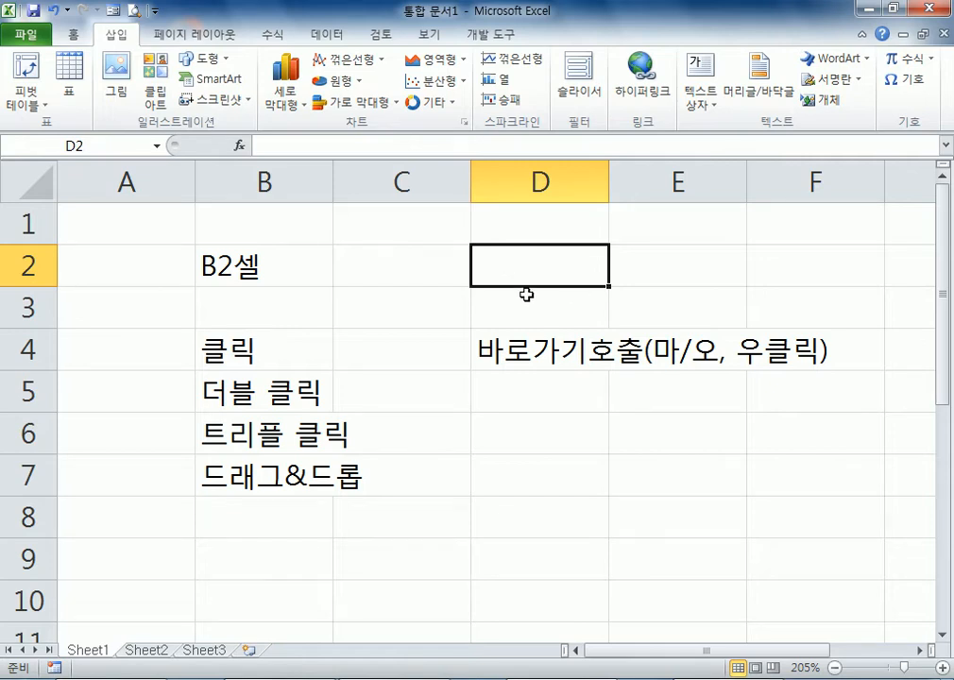
click(144, 356)
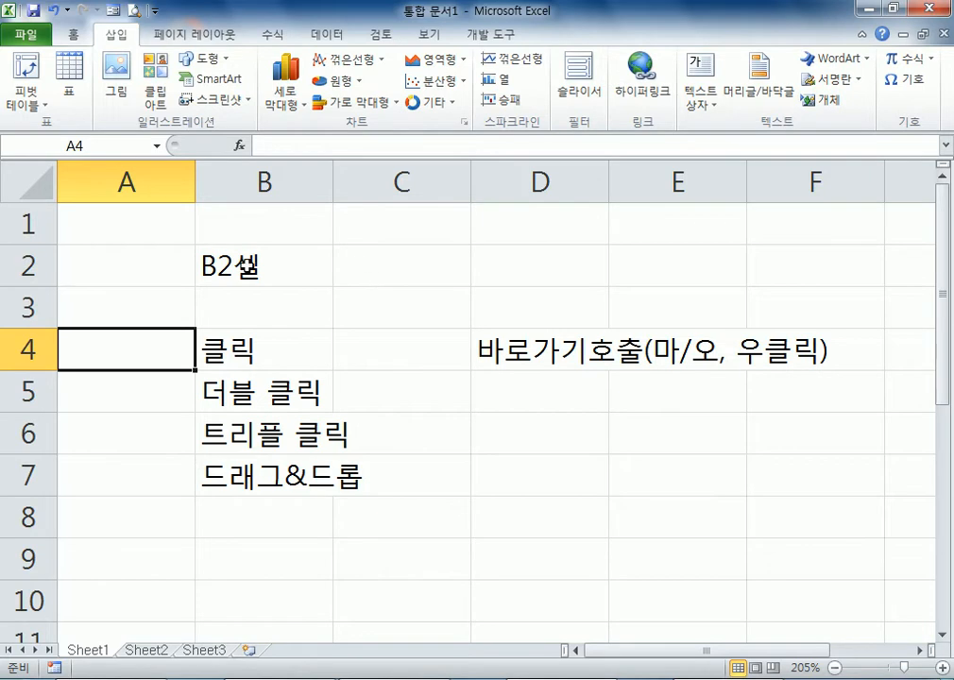
click(204, 251)
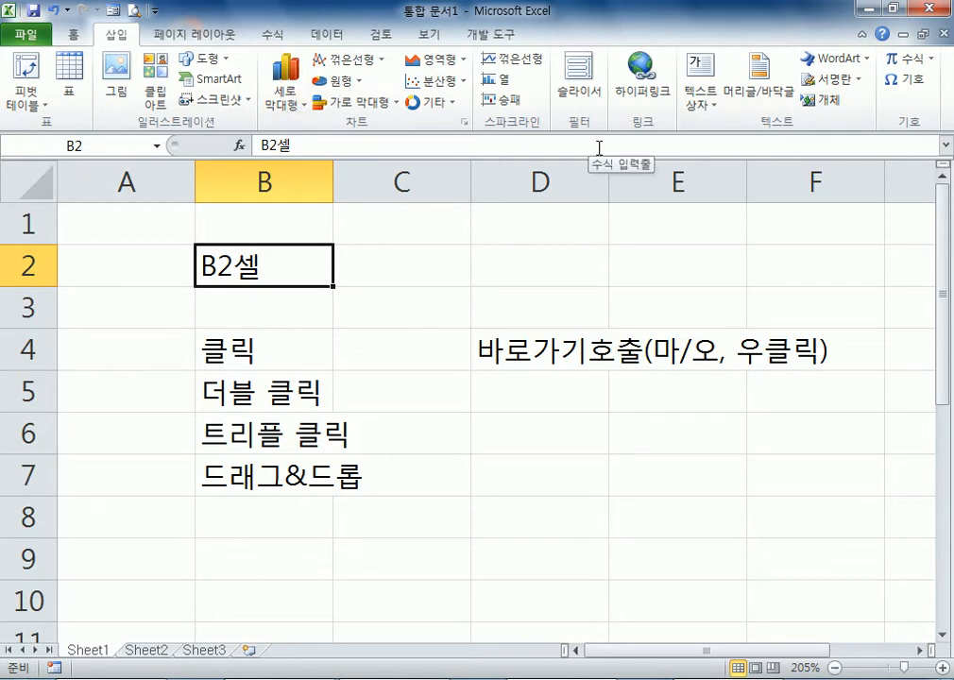
- Look through the developer, view, review and data command groups
click(493, 36)
click(429, 34)
click(381, 34)
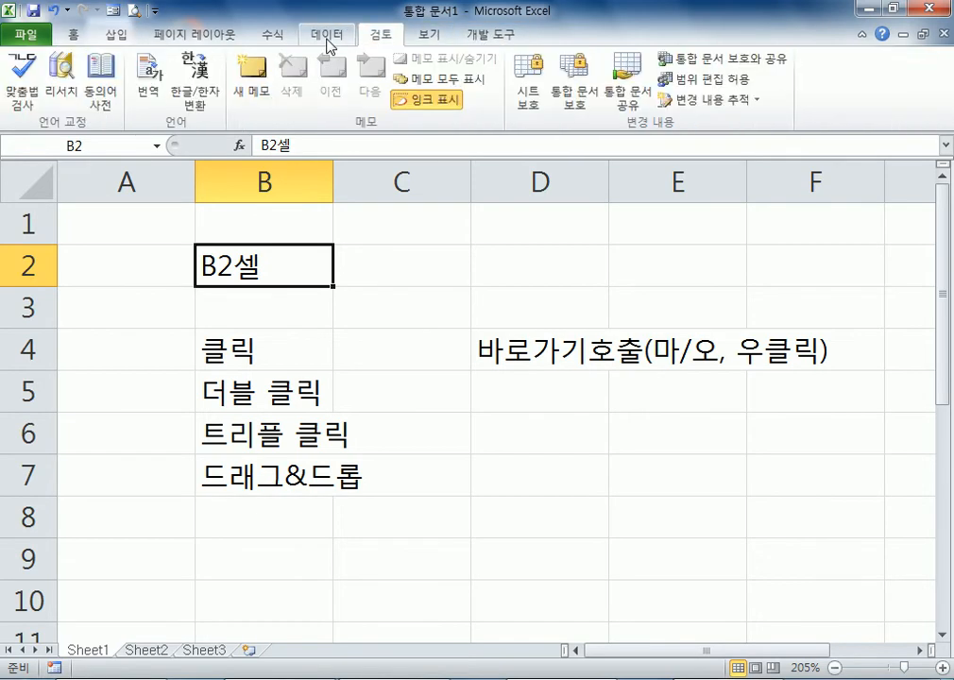
click(332, 34)
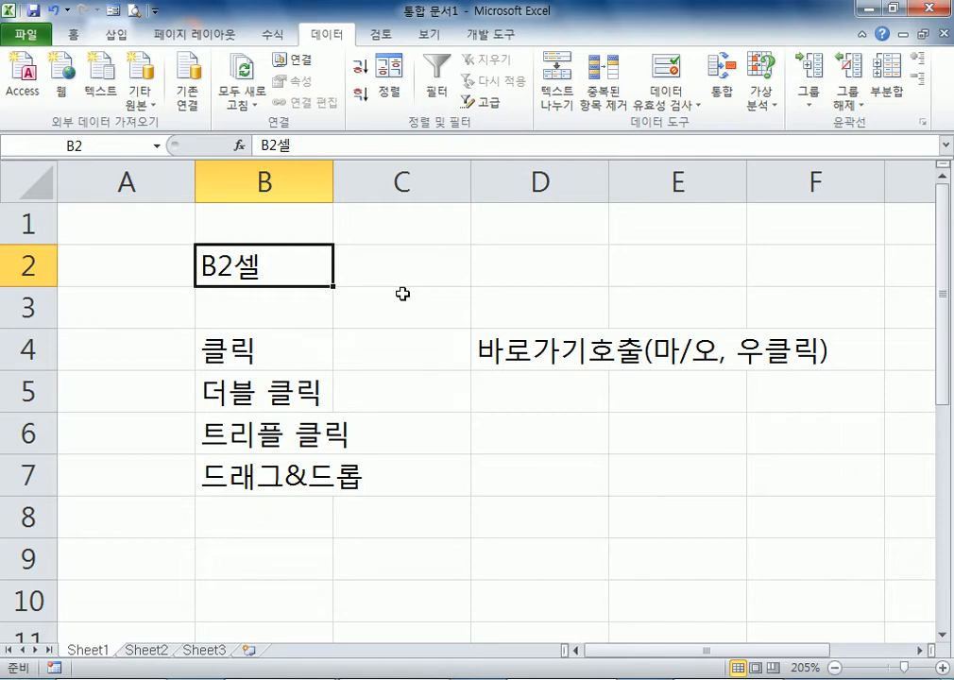
- Select the empty range B14:D16 below the entries and clear the selection
click(522, 347)
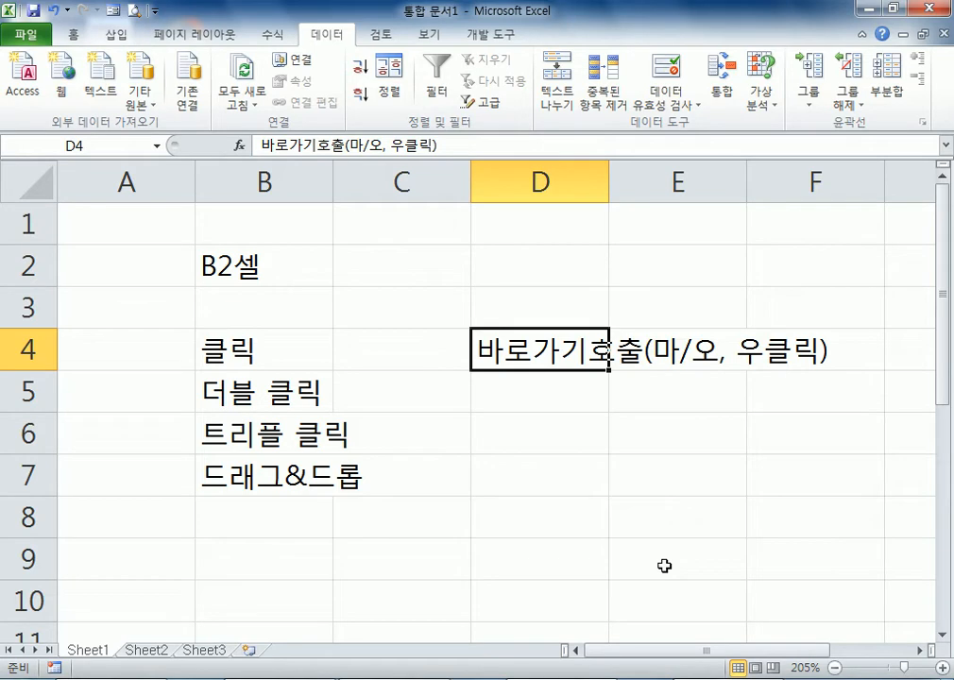
scroll(664, 565, down, 4)
drag(288, 274, 474, 367)
scroll(298, 503, up, 2)
scroll(283, 396, down, 1)
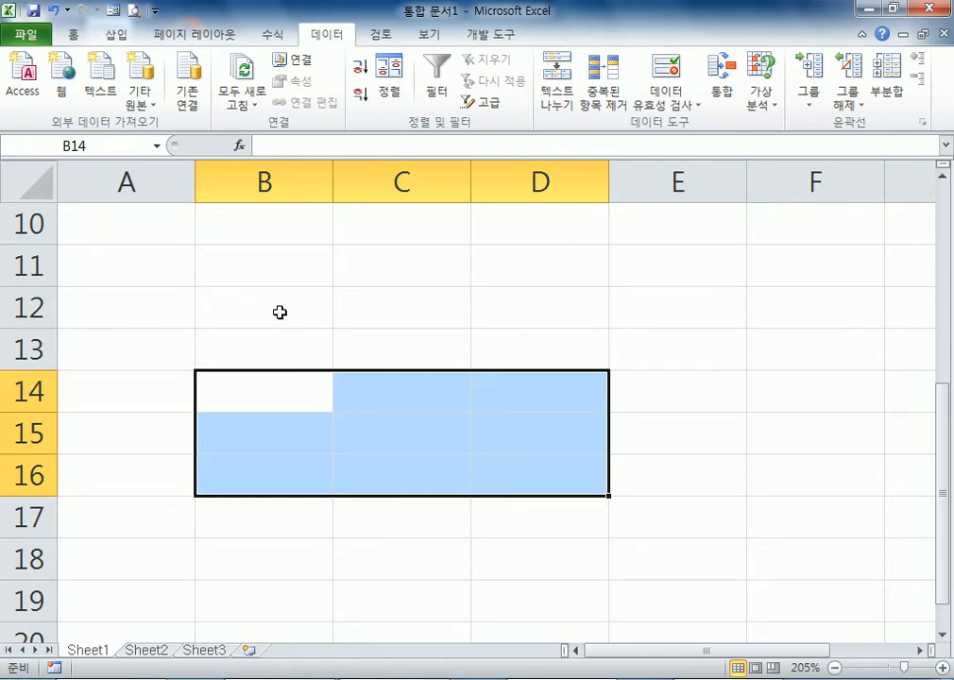
click(225, 296)
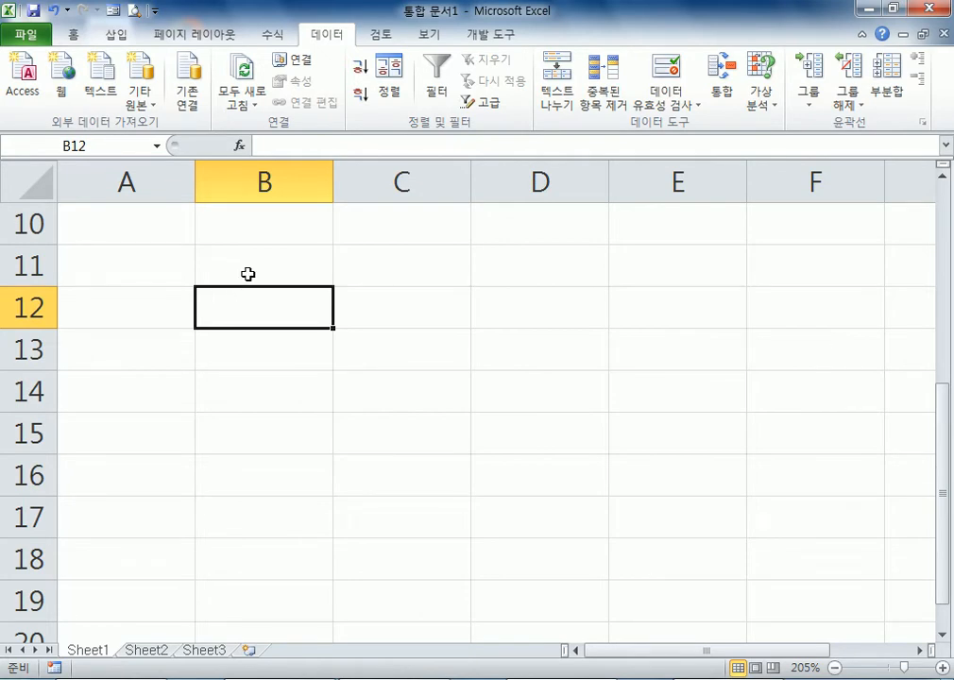
- Select the empty range B11:D15 and fill it column by column with the numbers 1 to 15
drag(248, 274, 645, 398)
drag(285, 248, 591, 401)
drag(207, 267, 522, 436)
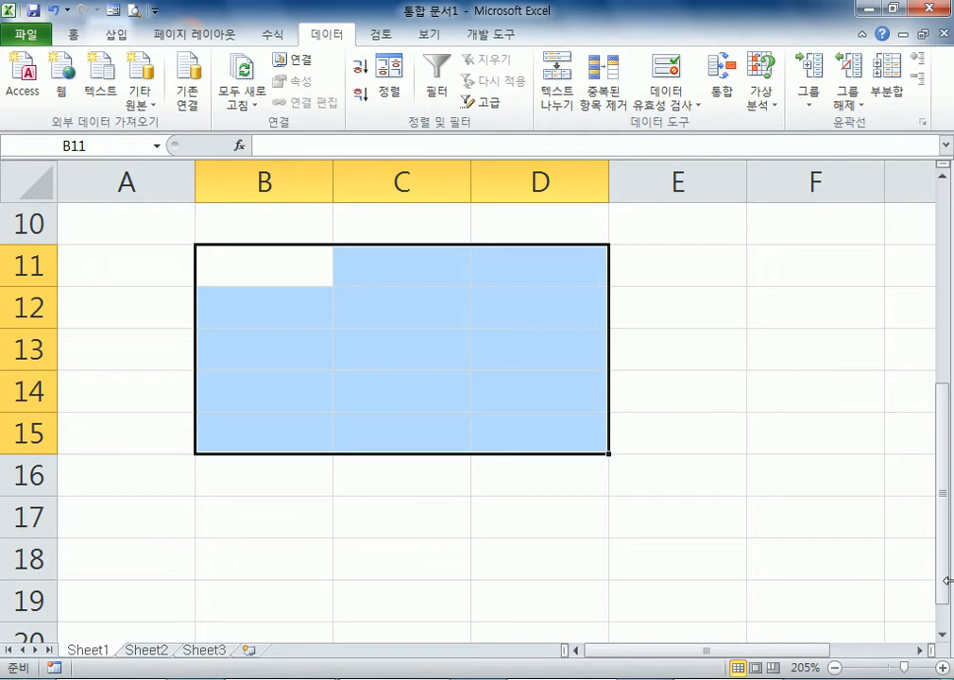
text(1)
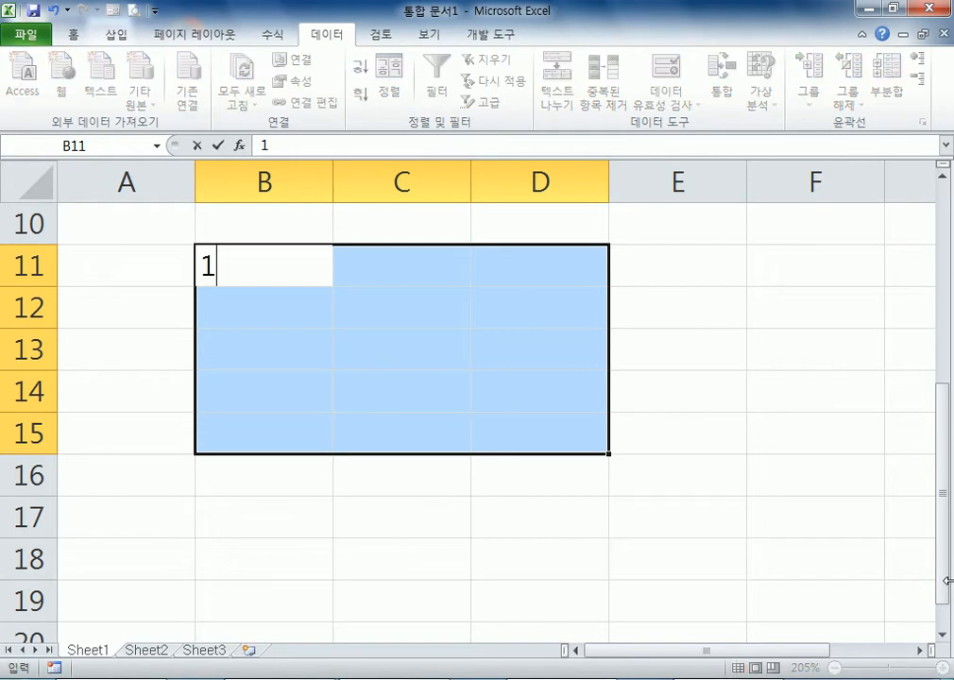
key(Return)
text(2)
key(Return)
text(3)
key(Return)
text(4)
key(Return)
text(5)
key(Return)
text(6)
key(Return)
text(7)
key(Return)
text(8)
key(Return)
text(9 10)
key(Return)
text(11)
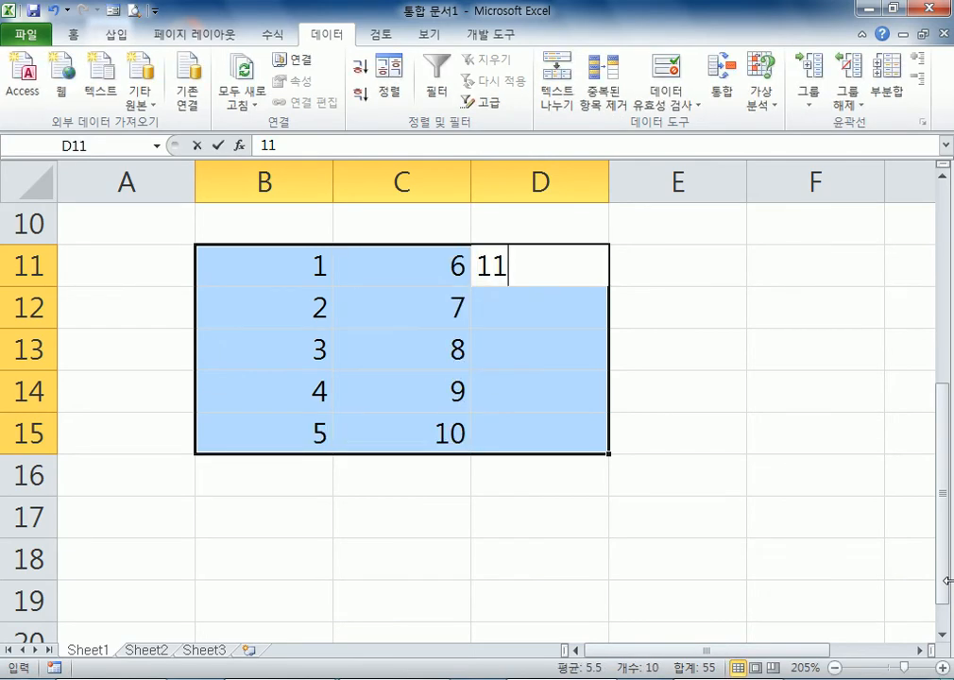
key(Return)
text(12)
key(Return)
text(13)
key(Return)
text(14)
key(Return)
text(1)
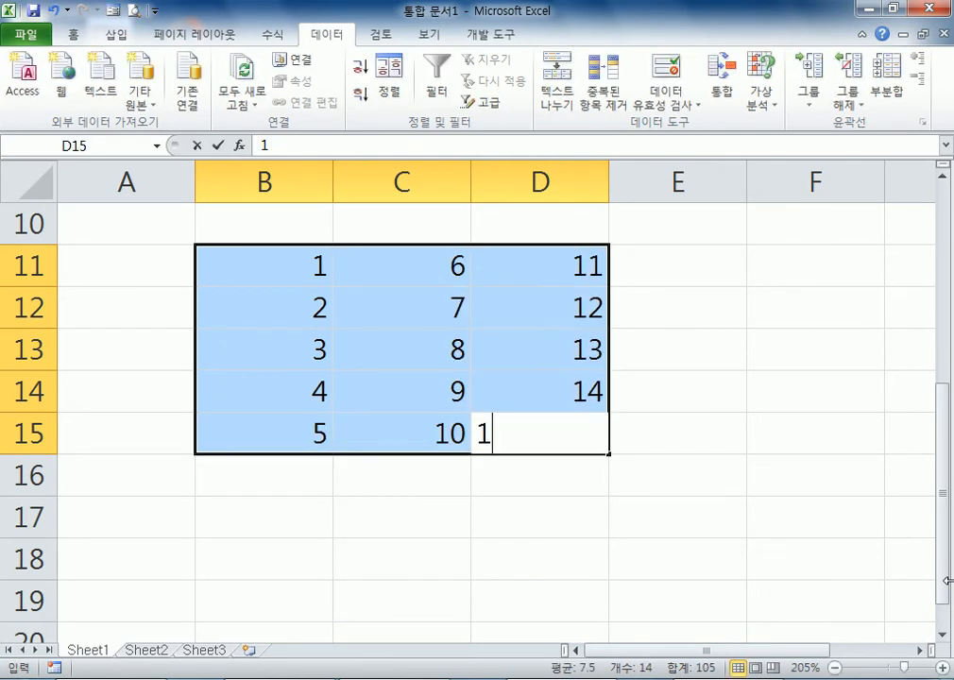
text(5)
key(Return)
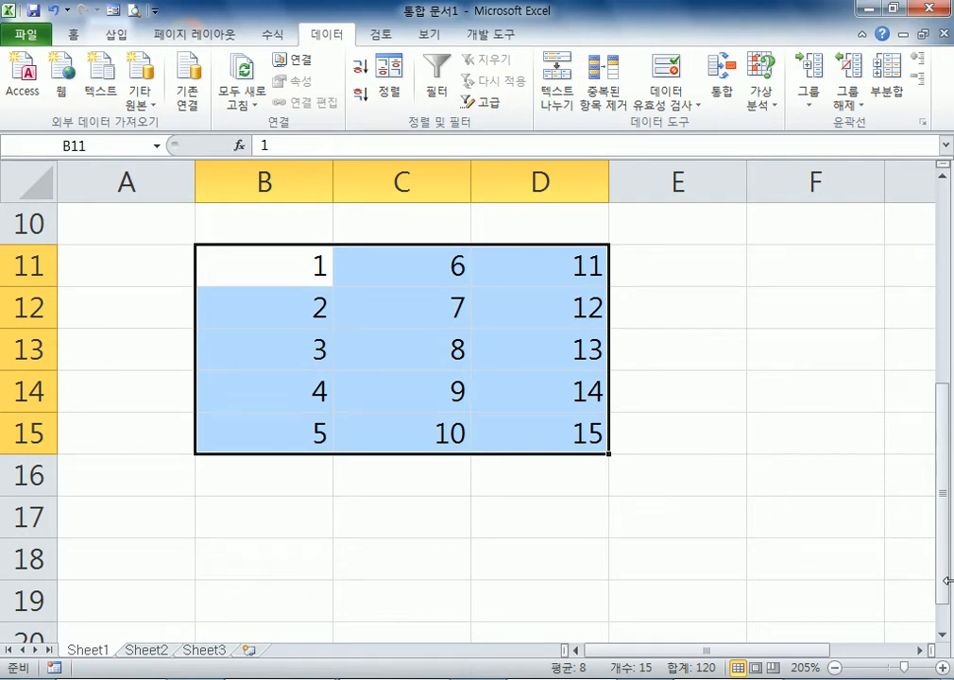
- Clear the range B11:D15 and refill it column by column with the numbers 1 to 15
key(Delete)
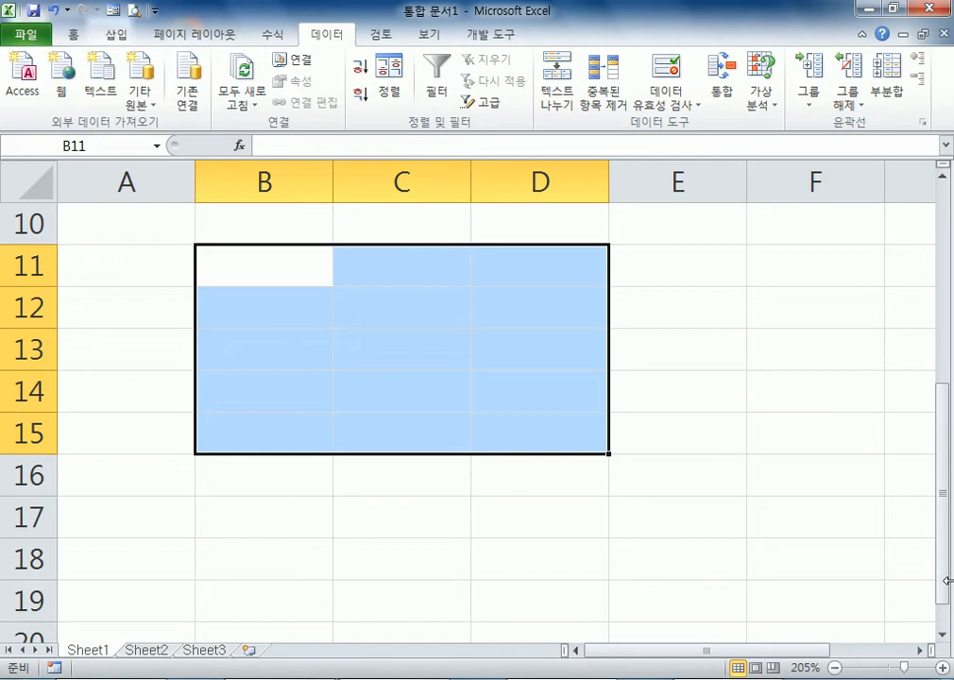
text(1)
key(Return)
text(2)
key(Return)
text(3)
key(Return)
text(4)
key(Return)
text(5)
key(Return)
key(6)
key(Return)
key(7)
key(Return)
text(8)
key(Return)
text(9)
key(Return)
text(10)
key(Return)
text(11)
key(Return)
text(12)
key(Return)
key(1)
key(3)
key(Return)
text(14)
key(Return)
text(15)
key(Return)
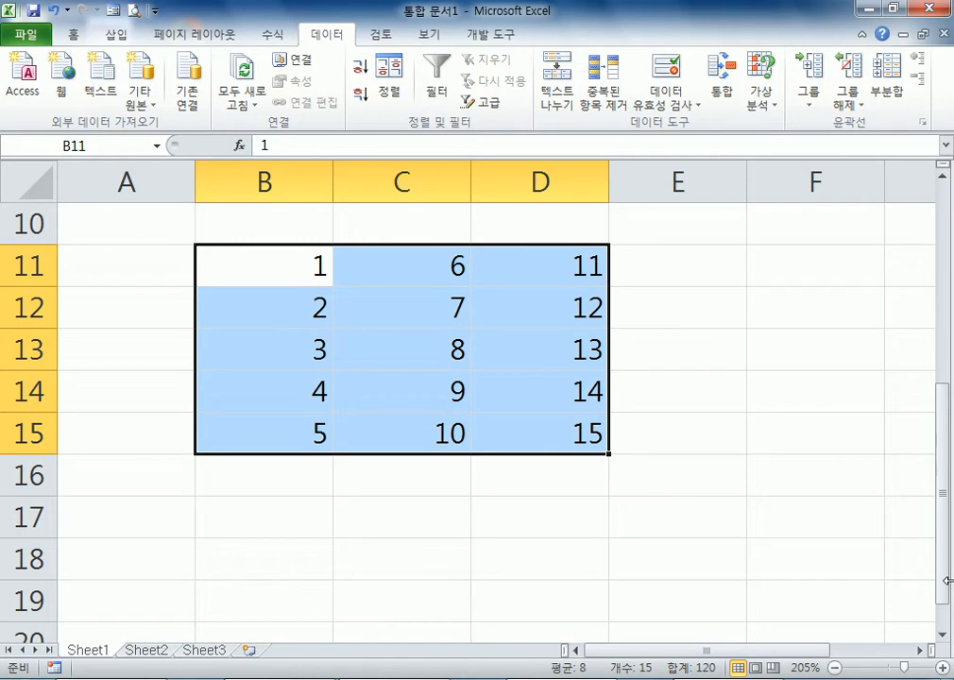
- Clear the range B11:D15 and enter 1 in cell B11, leaving the range selection for cell B12
key(Delete)
key(End)
text(1)
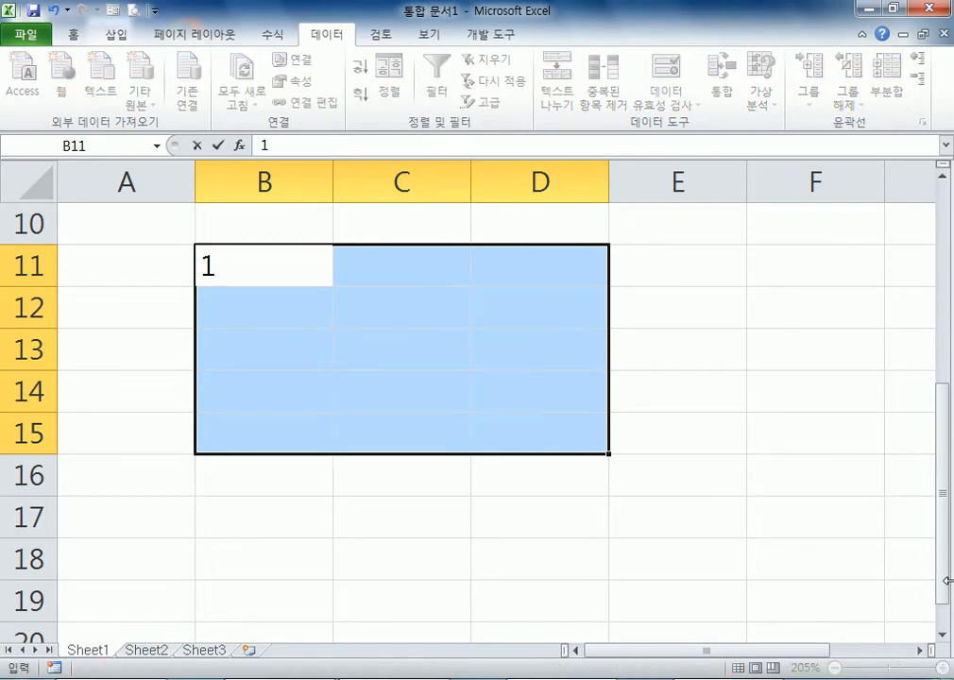
key(Down)
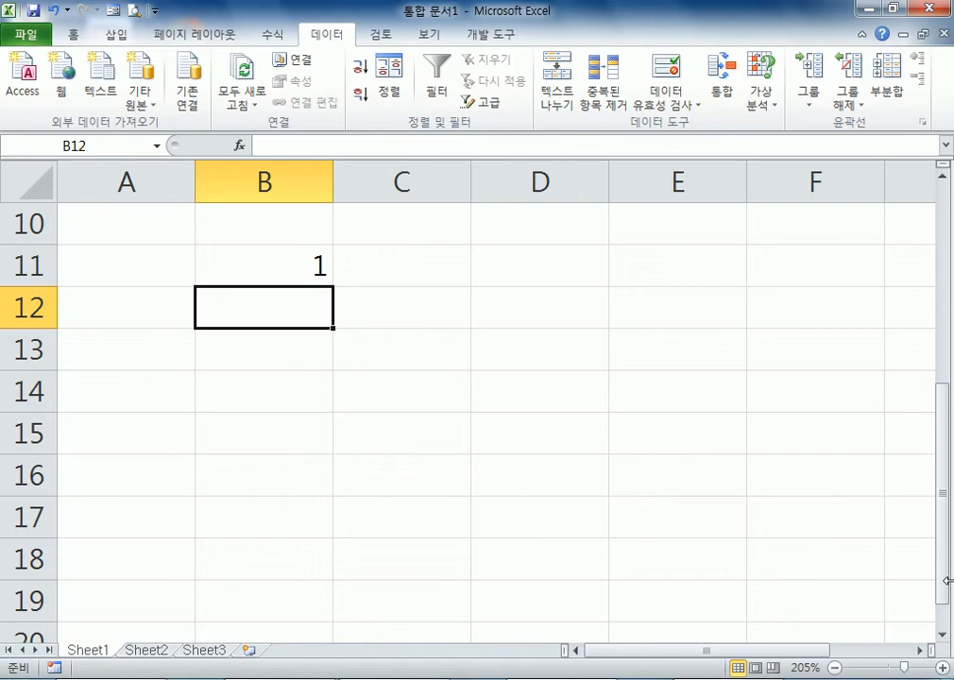
- Reselect the range B11:D15, enter 1 in cell B11 again and deselect the range
drag(301, 264, 509, 421)
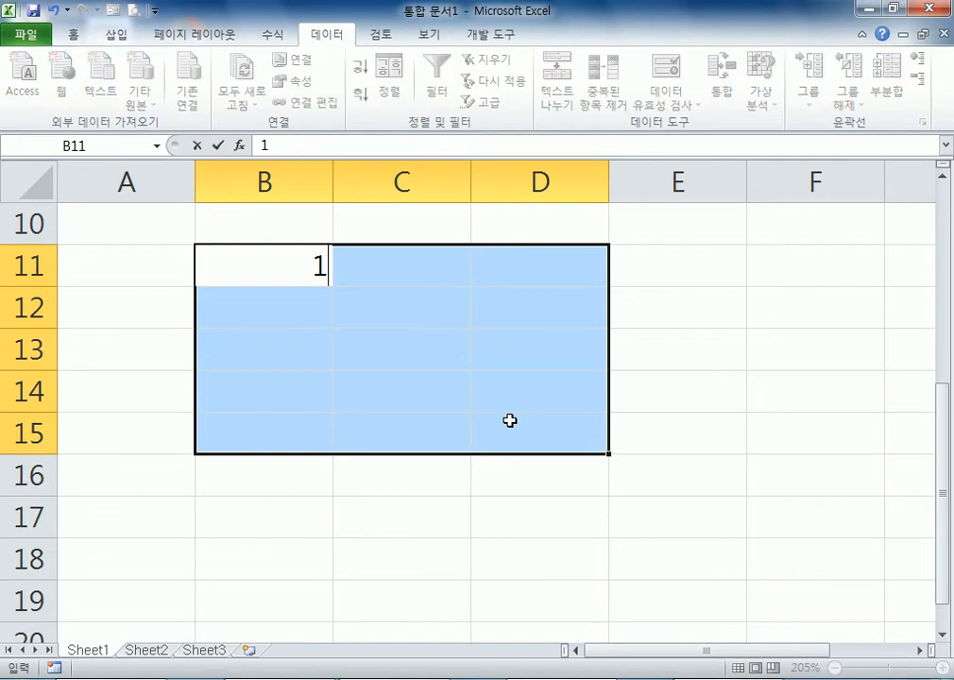
key(Return)
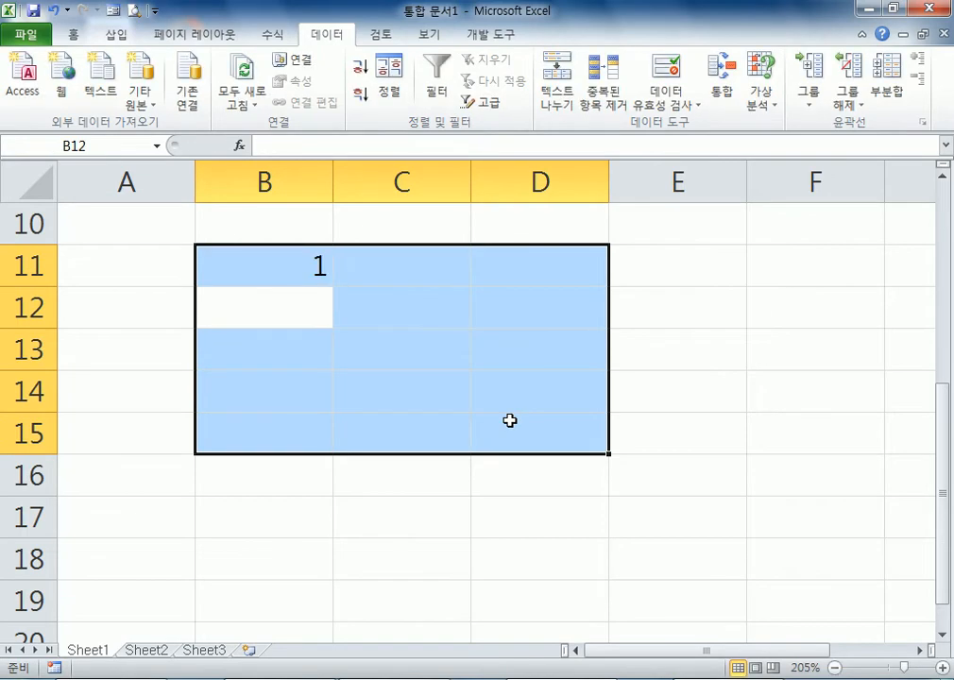
click(282, 312)
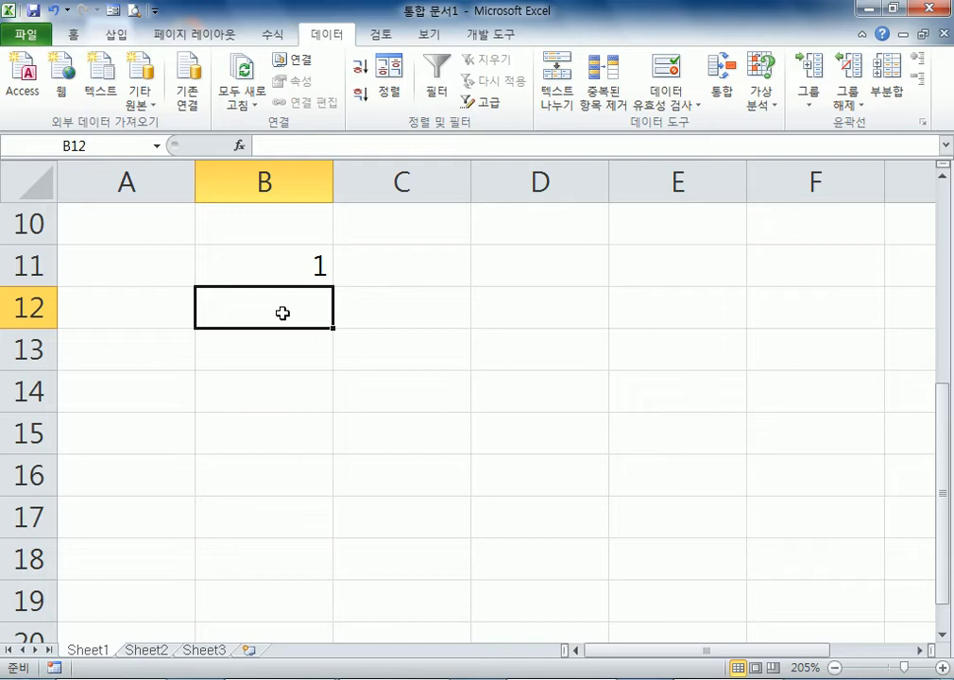
- Select the range B11:E16, keep the 1 in B11 and continue column by column with the numbers 2 to 9
drag(286, 255, 671, 470)
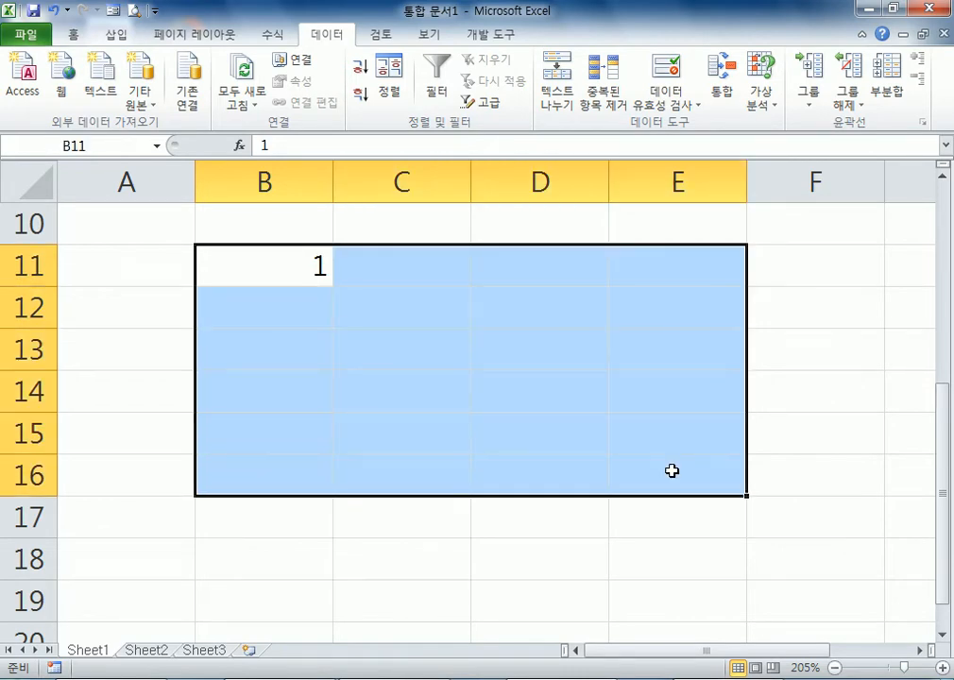
key(F2)
key(Return)
text(2)
key(Return)
text(3)
key(Return)
text(4)
key(Return)
text(5)
key(Return)
text(6)
key(Return)
text(7)
key(Return)
text(8 9)
key(Return)
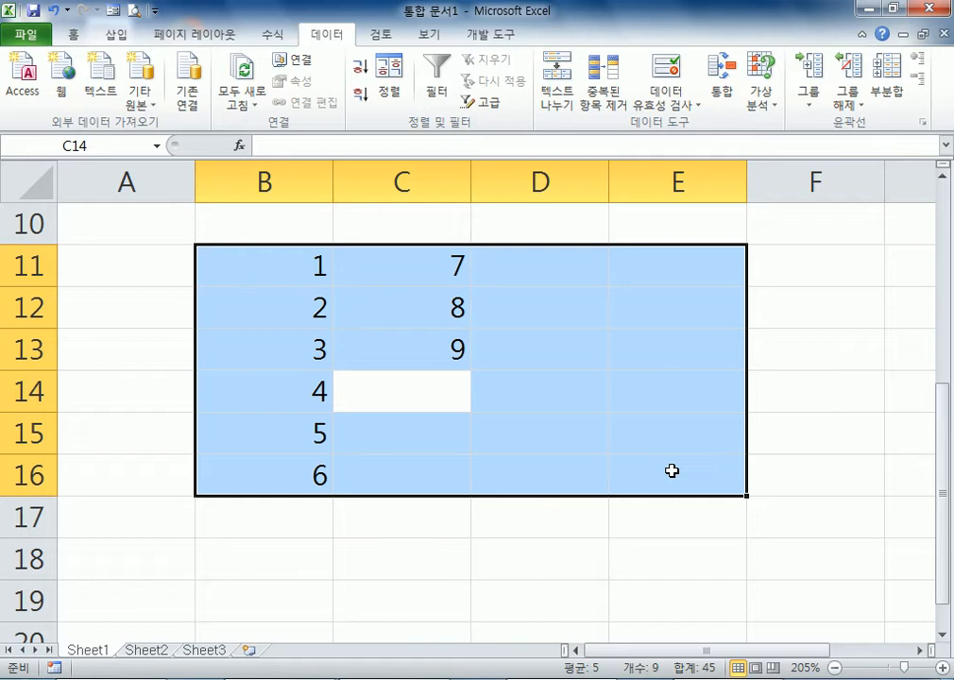
key(Delete)
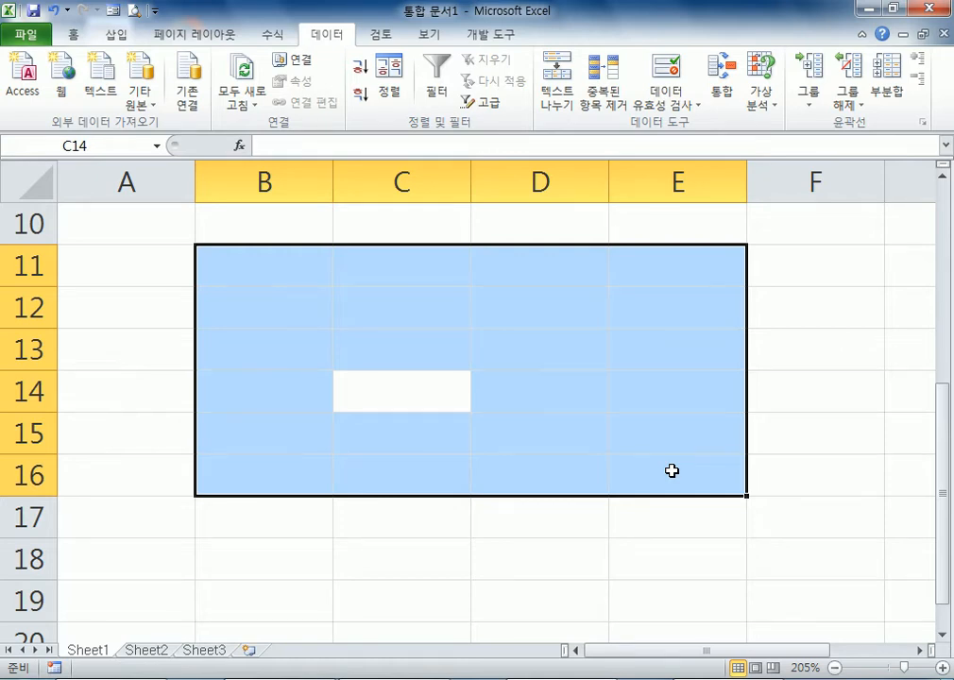
text(123456790)
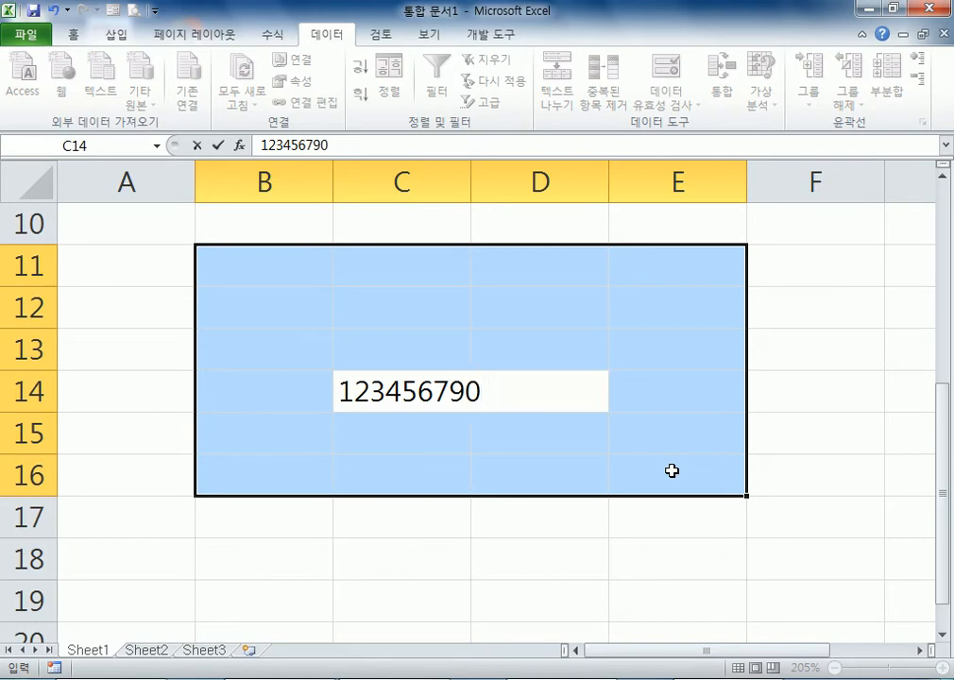
key(Return)
text(1234567890)
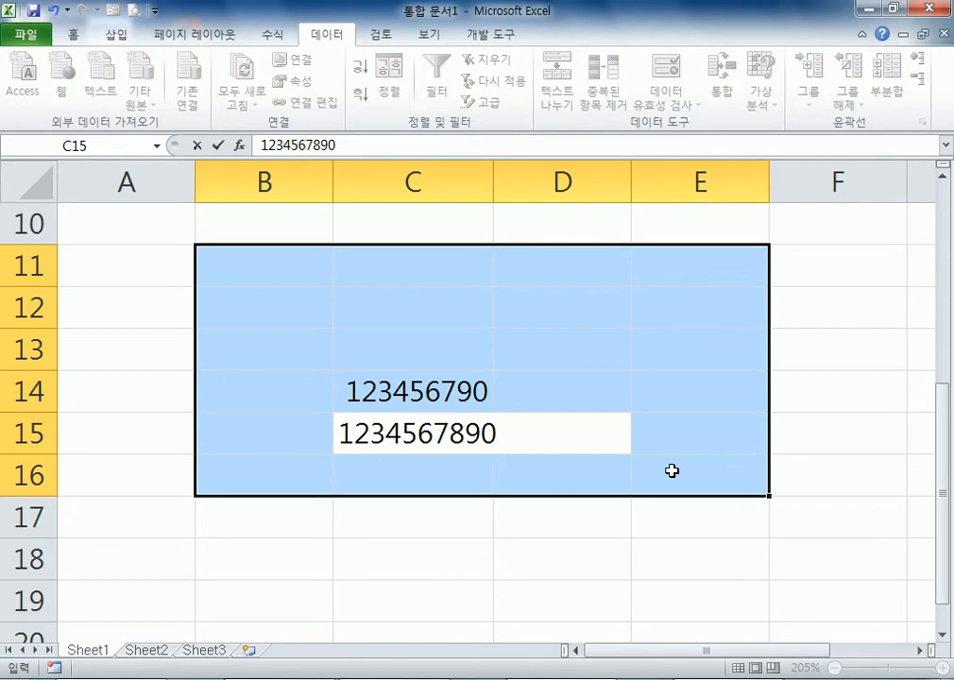
key(Return)
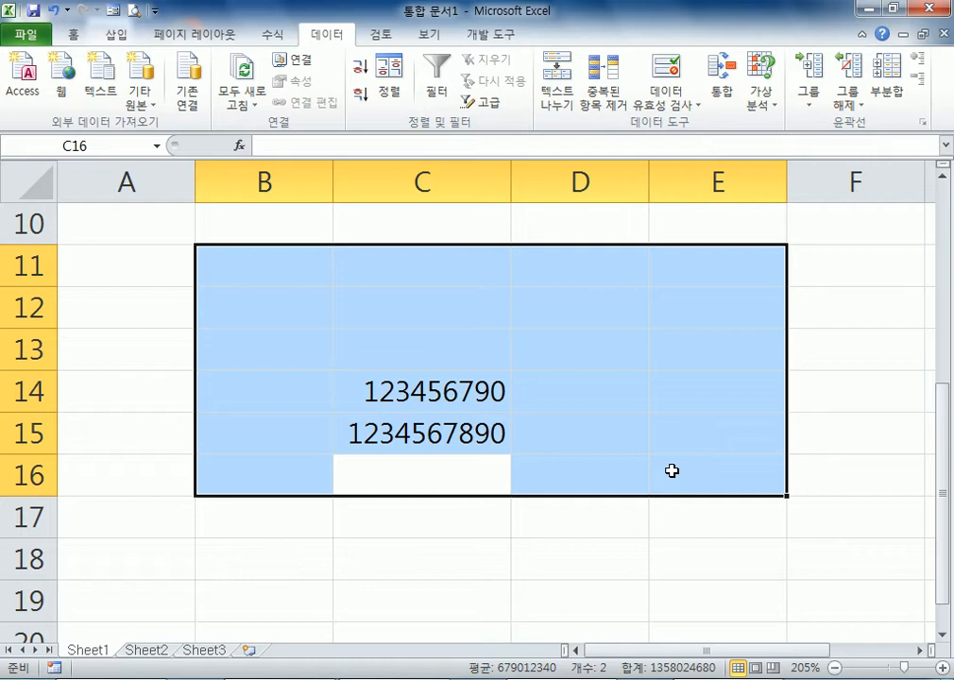
- Select the range B11:D15 and cycle the active cell forward through it, down each column in turn
key(Return)
key(Return)
key(Return)
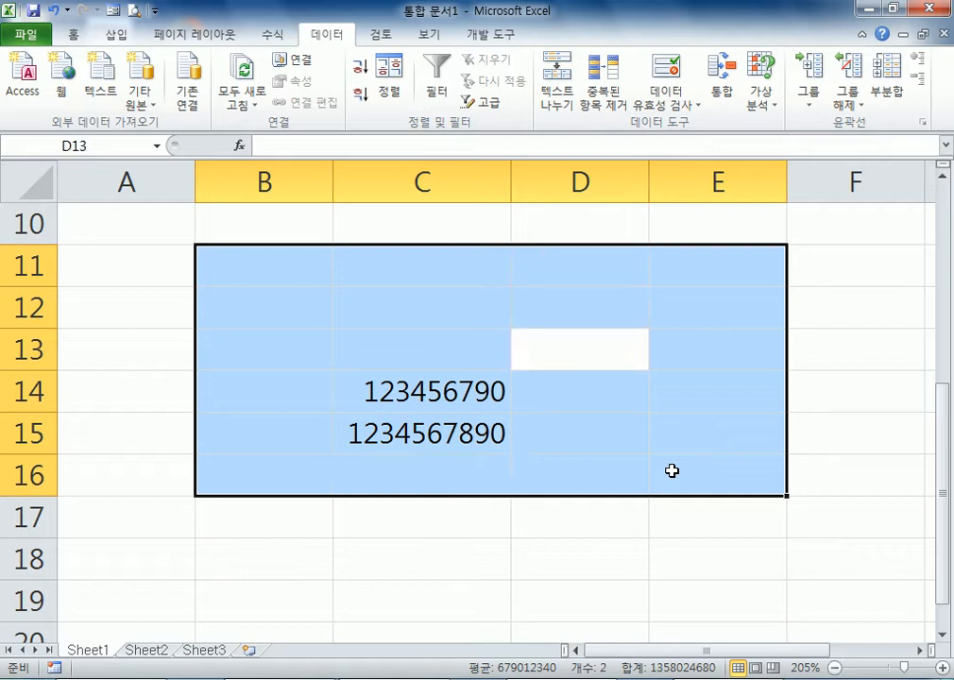
drag(300, 275, 518, 453)
key(Return)
key(Return)
key(Return)
key(Return)
key(Return)
key(Return)
key(Return)
key(Return)
key(Return)
key(Return)
key(Return)
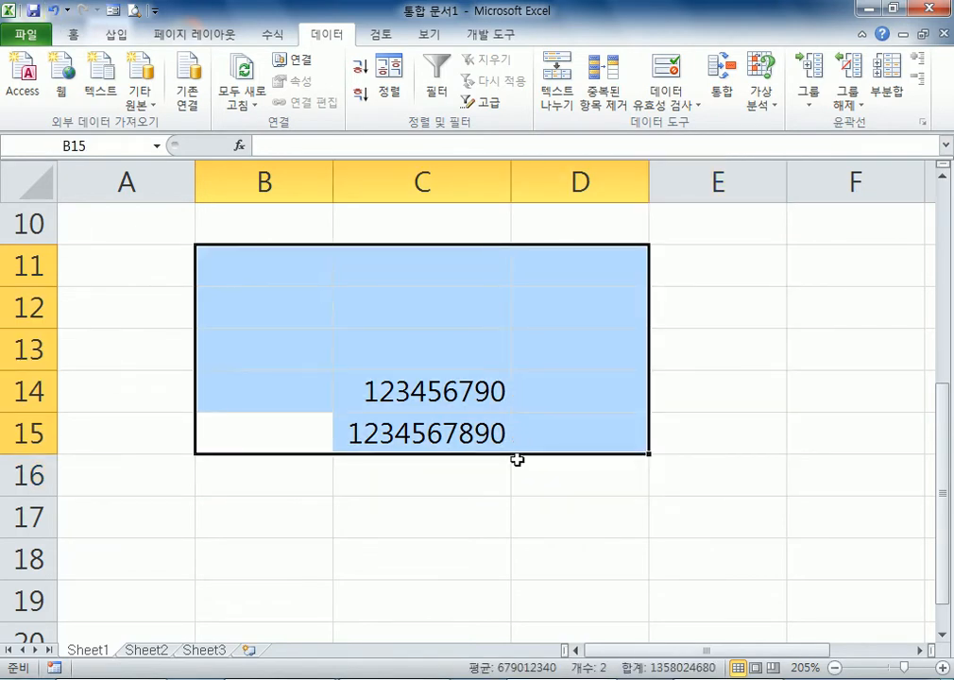
key(Return)
key(Return)
key(Return)
key(Return)
key(Return)
key(Return)
key(Return)
key(Return)
key(Return)
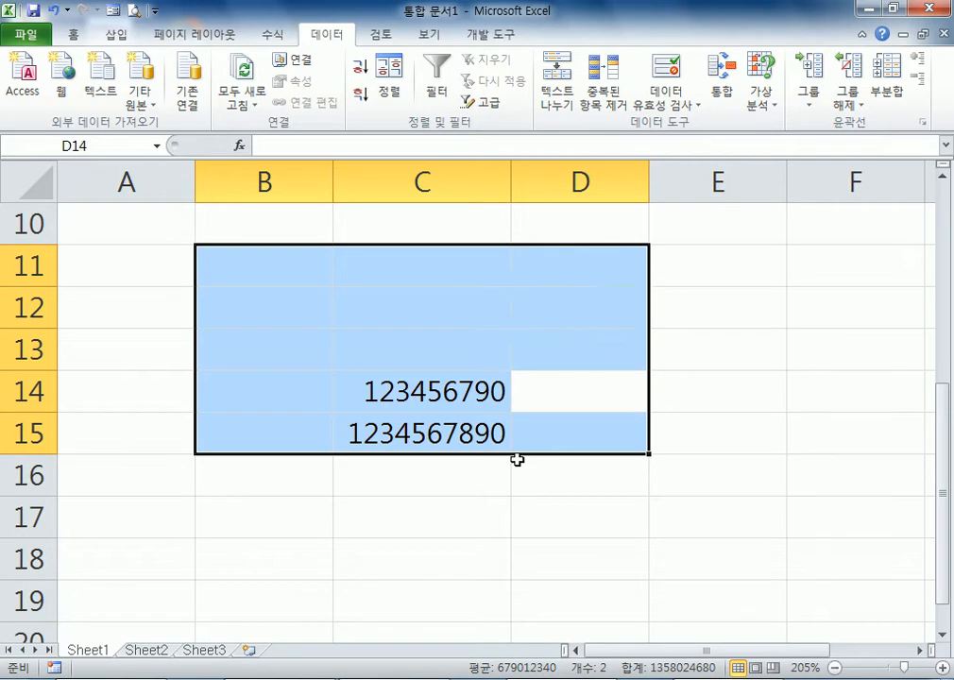
key(Return)
key(Return)
key(Return)
key(Return)
key(Return)
key(Return)
key(Return)
key(Return)
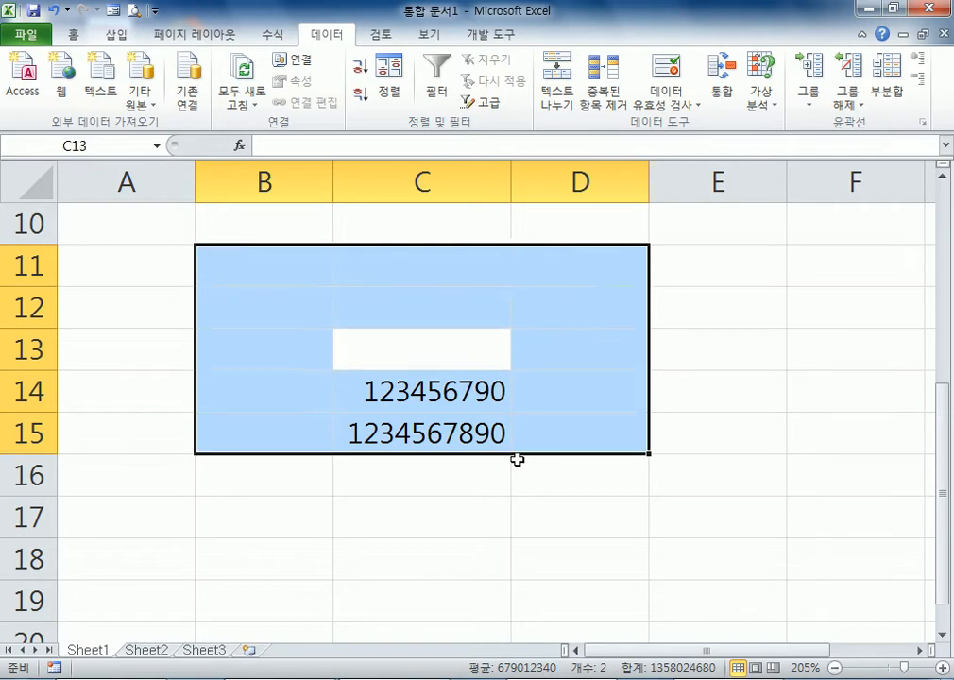
key(Return)
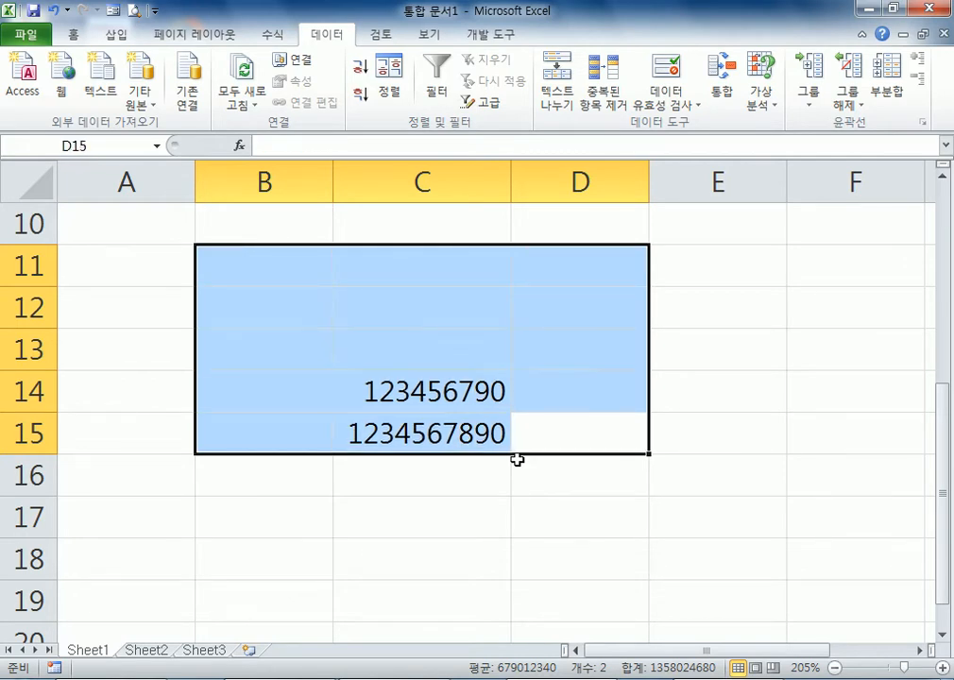
- Cycle the active cell backward through the selected range B11:D15, moving up each column in turn
key(shift+Return)
key(shift+Return)
key(shift+Return)
key(shift+Return)
key(shift+Return)
key(shift+Return)
key(shift+Return)
key(shift+Return)
key(shift+Return)
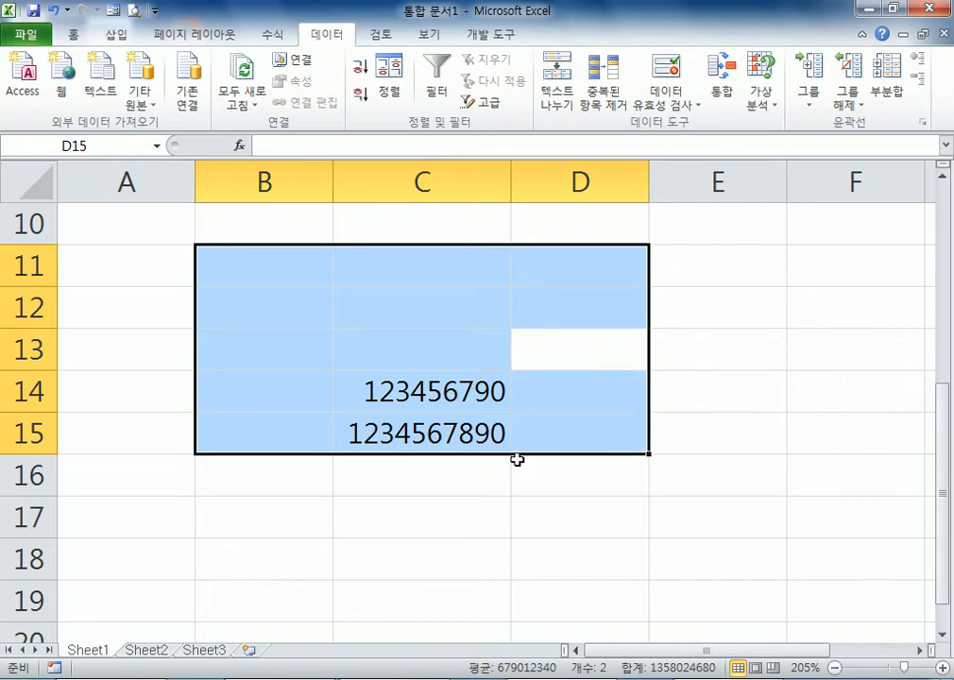
key(shift+Return)
key(shift+Return)
key(shift+Return)
key(shift+Return)
key(shift+Return)
key(shift+Return)
key(shift+Return)
key(shift+Return)
key(shift+Return)
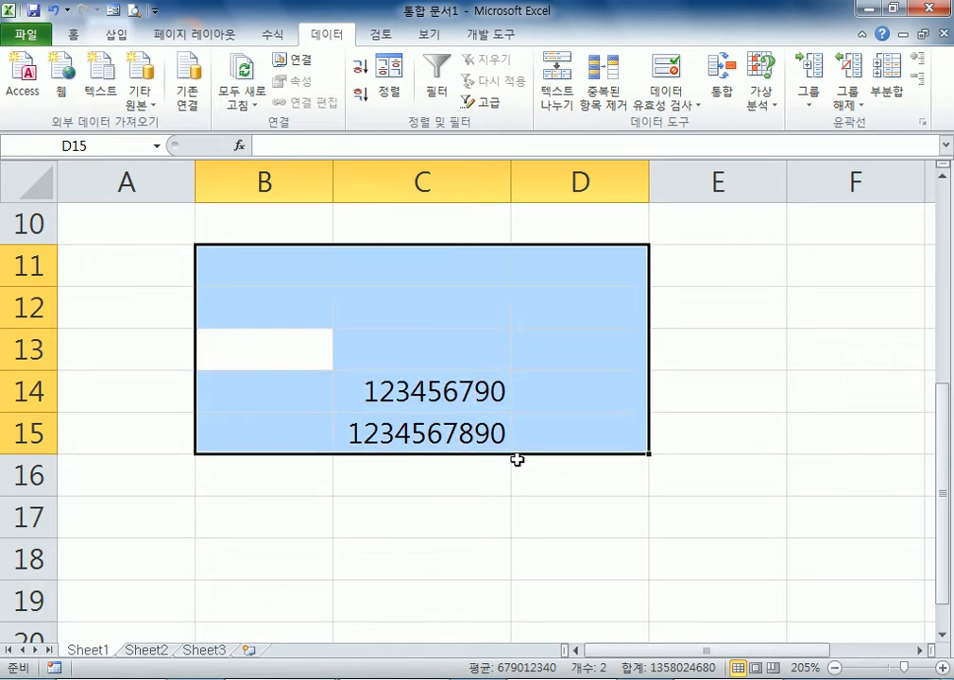
key(shift+Return)
key(shift+Return)
key(shift+Return)
key(shift+Return)
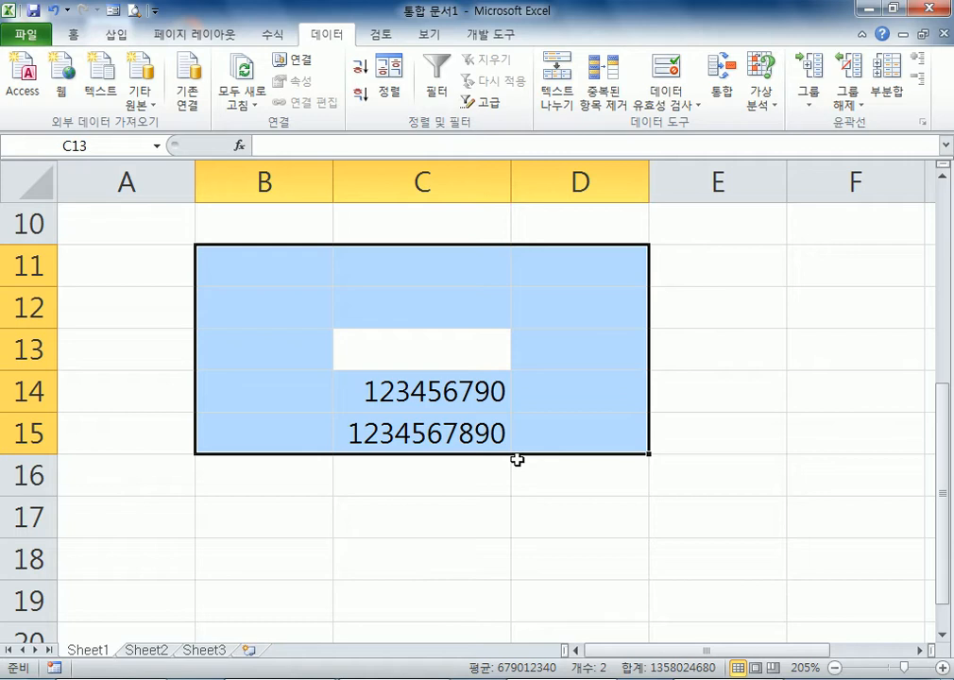
- Cycle the active cell through the selected range B11:D15 row by row, moving across each row in turn
key(Tab)
key(Tab)
key(Tab)
key(Tab)
key(Tab)
key(Tab)
key(Tab)
key(Tab)
key(Tab)
key(Tab)
key(Tab)
key(Tab)
key(Tab)
key(Tab)
key(Tab)
key(Tab)
key(Tab)
key(Tab)
key(Tab)
key(Tab)
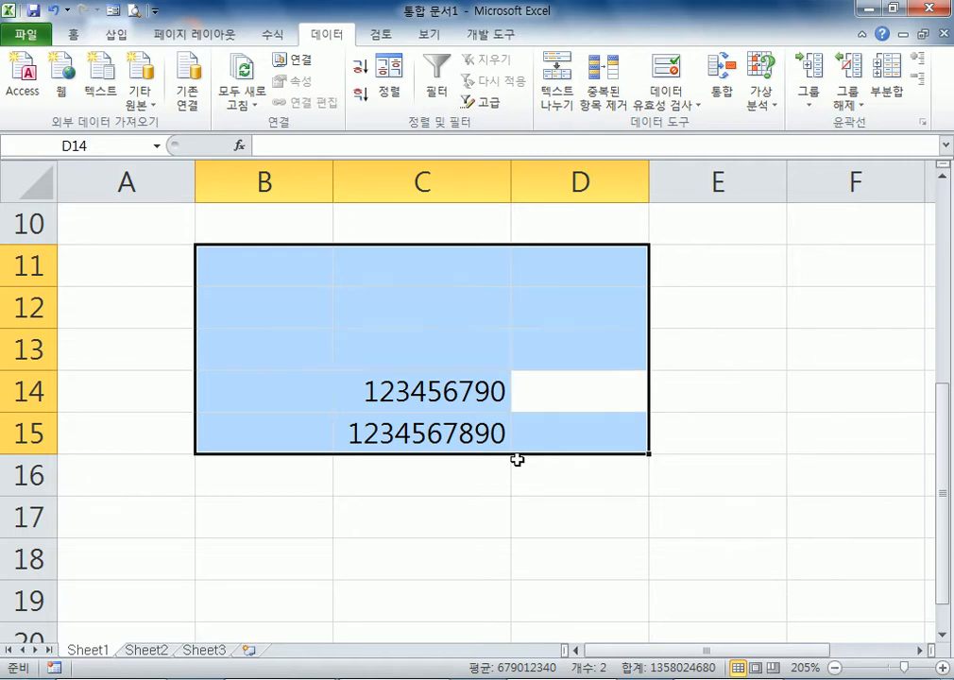
key(Tab)
key(Tab)
key(Tab)
key(Tab)
key(Tab)
key(Tab)
key(Tab)
key(Tab)
key(Tab)
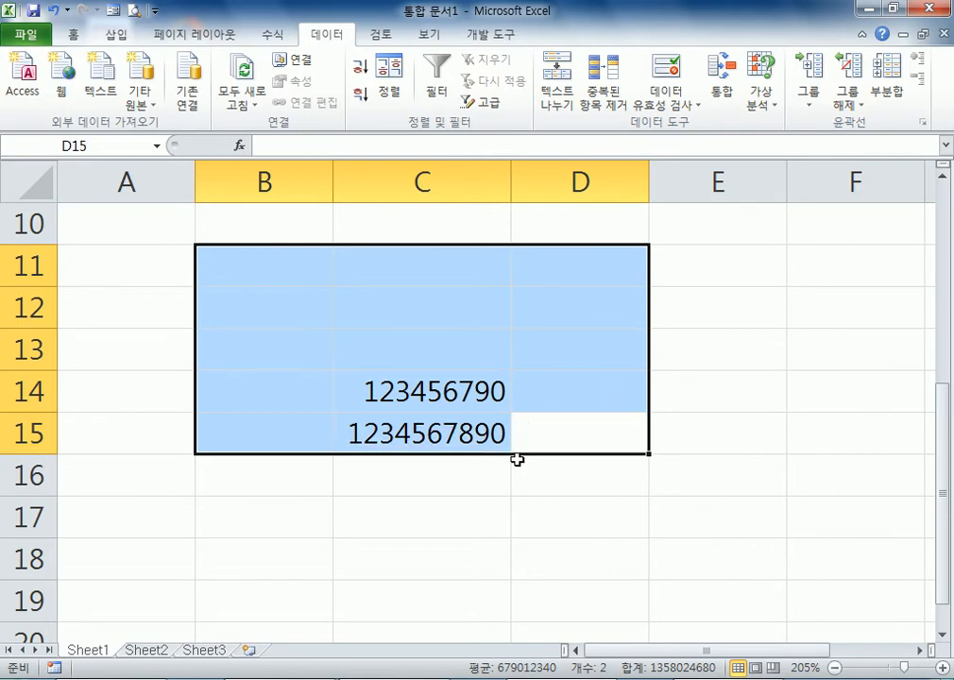
key(Tab)
key(Tab)
key(Tab)
key(Tab)
key(Tab)
key(Tab)
key(Tab)
key(Tab)
key(Tab)
key(Tab)
key(Tab)
key(Tab)
key(Tab)
key(Tab)
key(Tab)
key(Tab)
key(Tab)
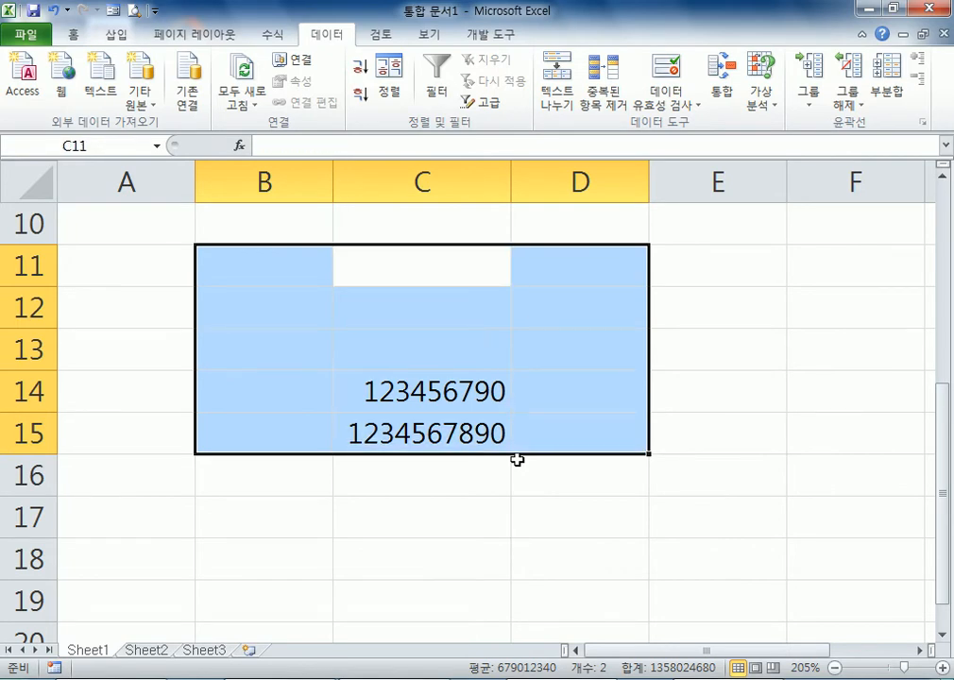
- Keep advancing the active cell across the rows of B11:D15 for several more rounds, then select only cell C13
key(Tab)
key(Tab)
key(Tab)
key(Tab)
key(Tab)
key(Tab)
key(Tab)
key(Tab)
key(Tab)
key(Tab)
key(Tab)
key(Tab)
key(Tab)
key(Tab)
key(Tab)
key(Tab)
key(Tab)
key(Tab)
key(Tab)
key(Tab)
key(Tab)
key(Tab)
key(Tab)
key(Tab)
key(Tab)
key(Tab)
key(Tab)
key(Tab)
key(Tab)
key(Tab)
key(Tab)
key(Tab)
key(Tab)
key(Tab)
key(Tab)
key(Tab)
key(Tab)
key(Tab)
key(Tab)
key(Tab)
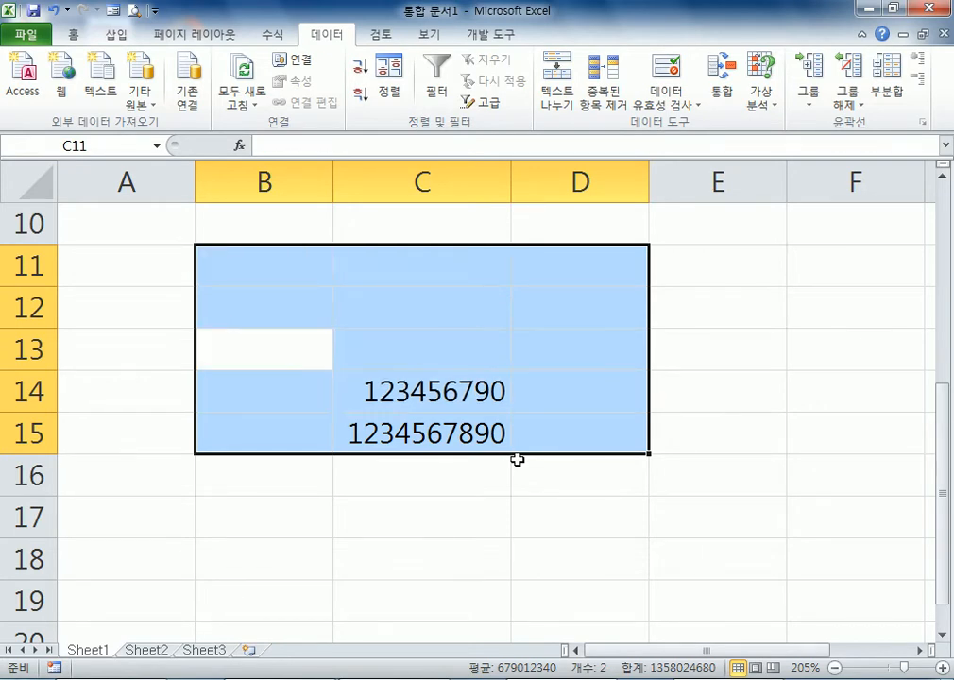
key(Tab)
key(Tab)
key(Tab)
key(Tab)
key(Tab)
key(Tab)
key(Tab)
key(Tab)
key(Tab)
key(Tab)
key(Tab)
key(Tab)
key(Tab)
key(Tab)
key(Tab)
key(Tab)
key(Tab)
key(Tab)
key(Tab)
key(Tab)
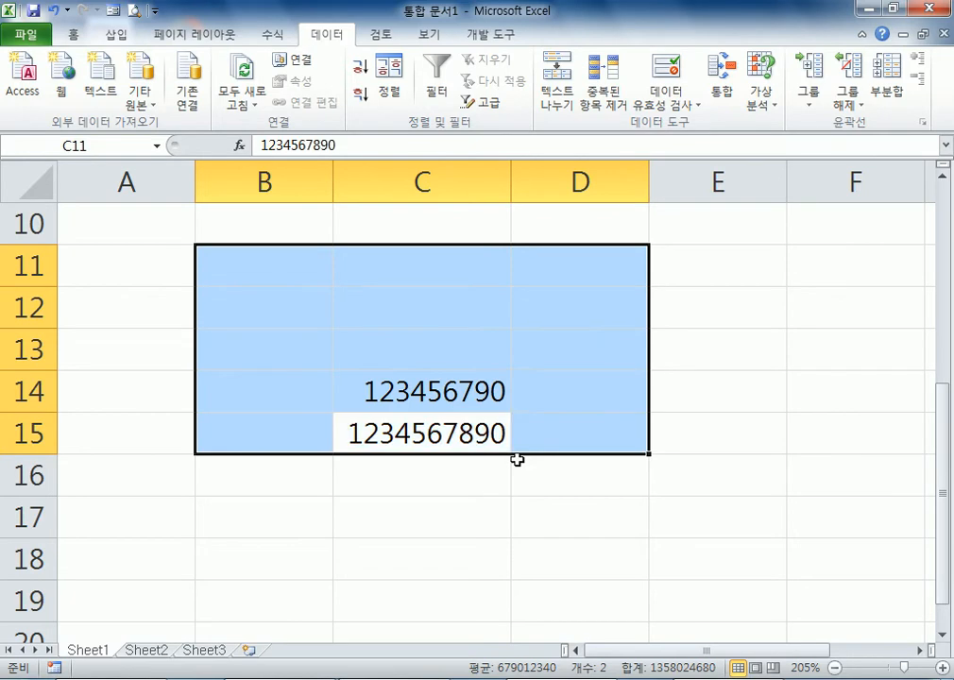
key(Tab)
key(Tab)
key(Tab)
key(Tab)
key(Tab)
key(Tab)
key(Tab)
key(Tab)
key(Tab)
key(Tab)
key(Tab)
key(Tab)
key(Tab)
key(Tab)
key(Tab)
key(Tab)
key(Tab)
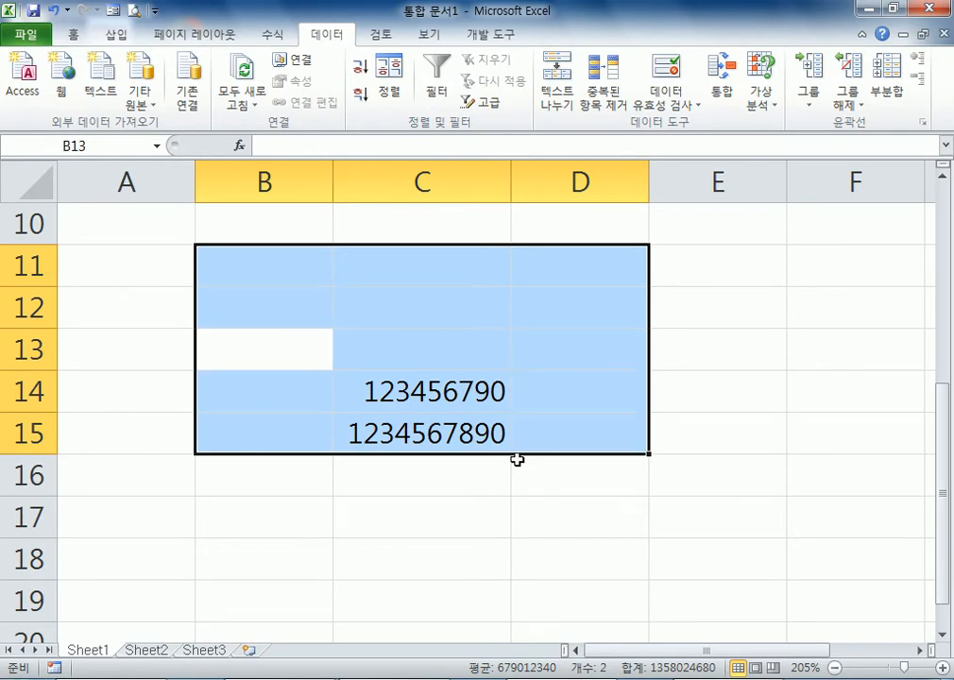
click(405, 346)
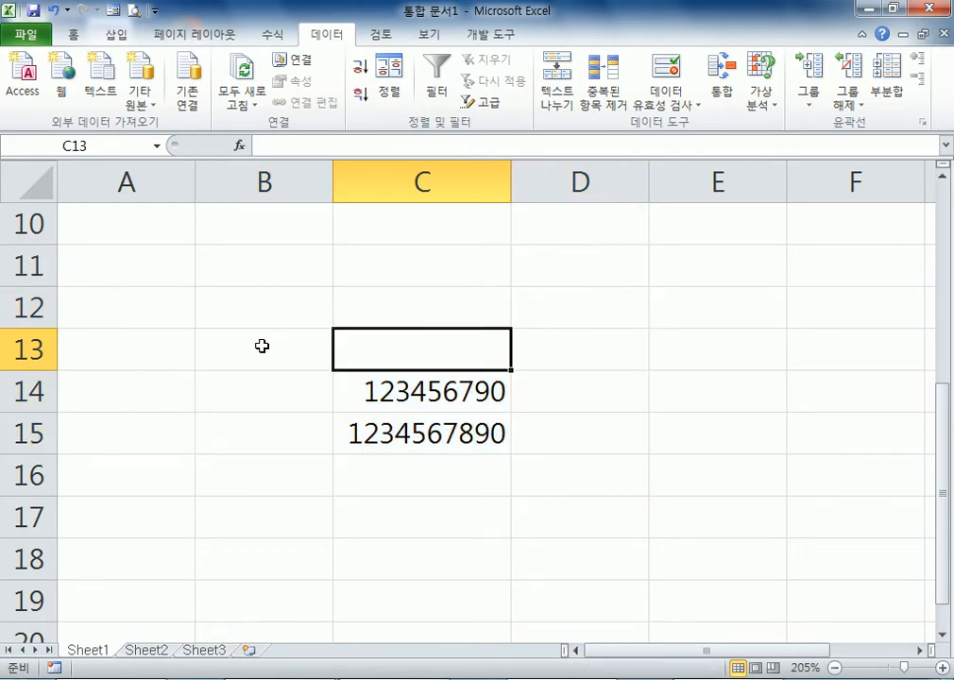
- Return to the start of the sheet and select cell A1, then cell A2
ctrl+scroll(265, 346, down, 2)
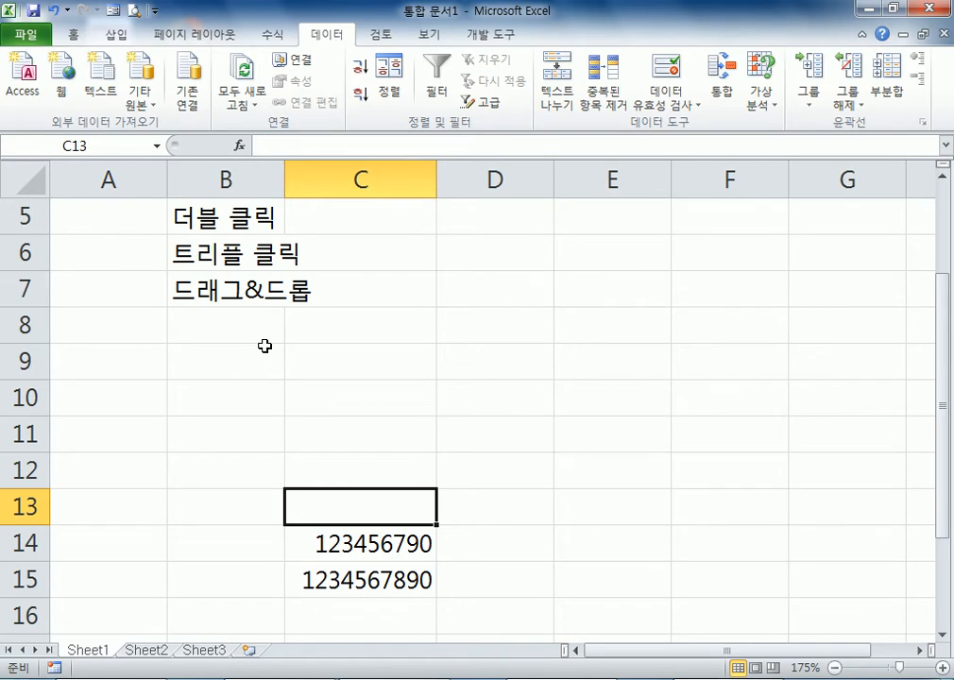
scroll(249, 382, up, 2)
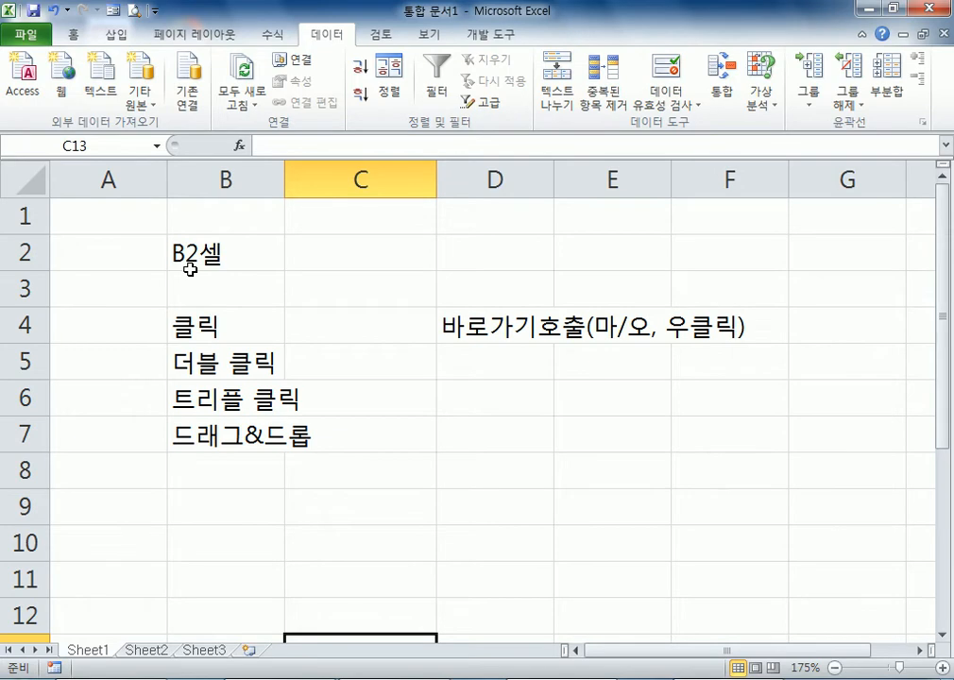
click(125, 227)
scroll(124, 227, down, 4)
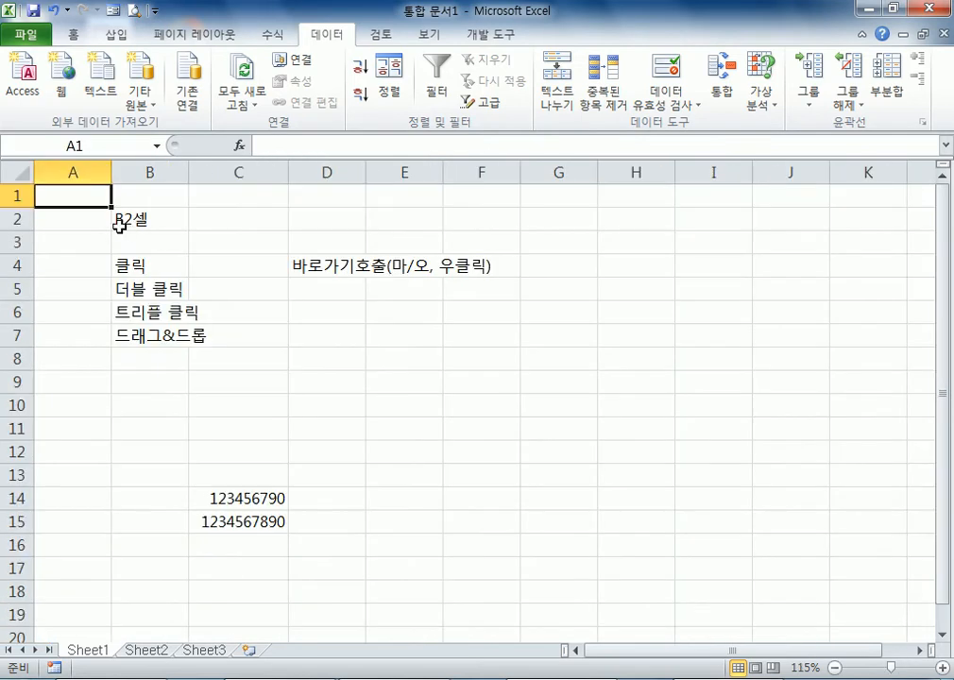
click(70, 219)
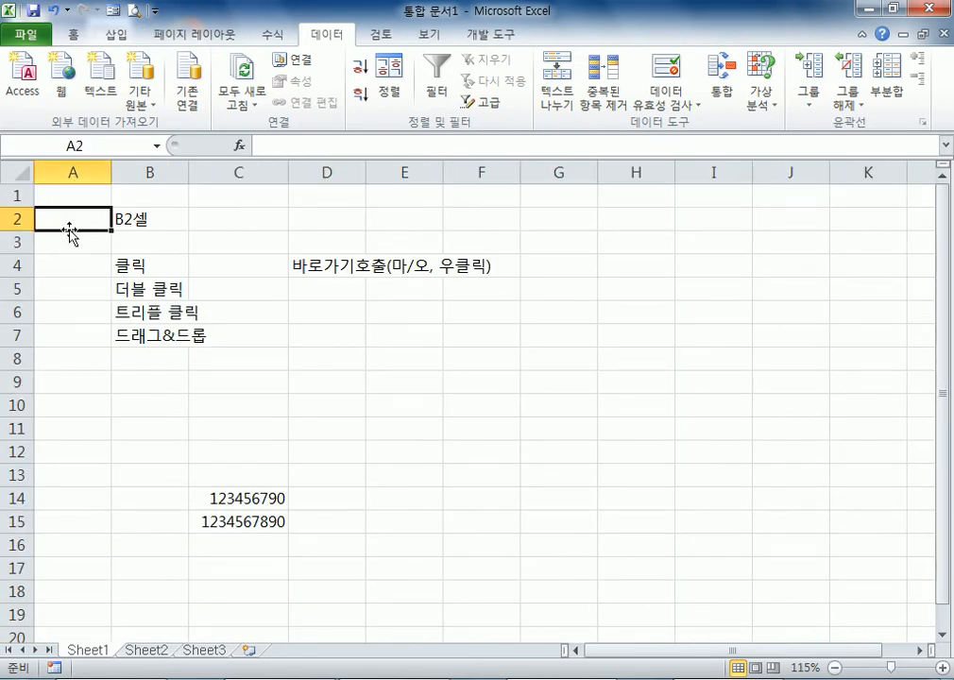
- Select the whole of column A and the whole of row 1 in turn, then the single cells A2 and C2
click(74, 171)
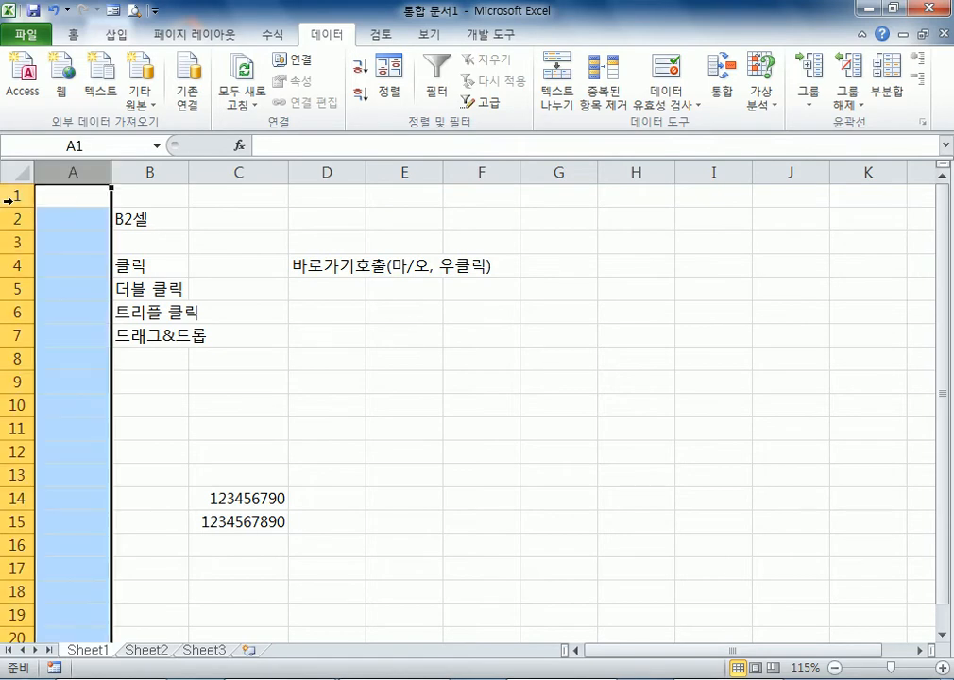
click(17, 195)
click(79, 217)
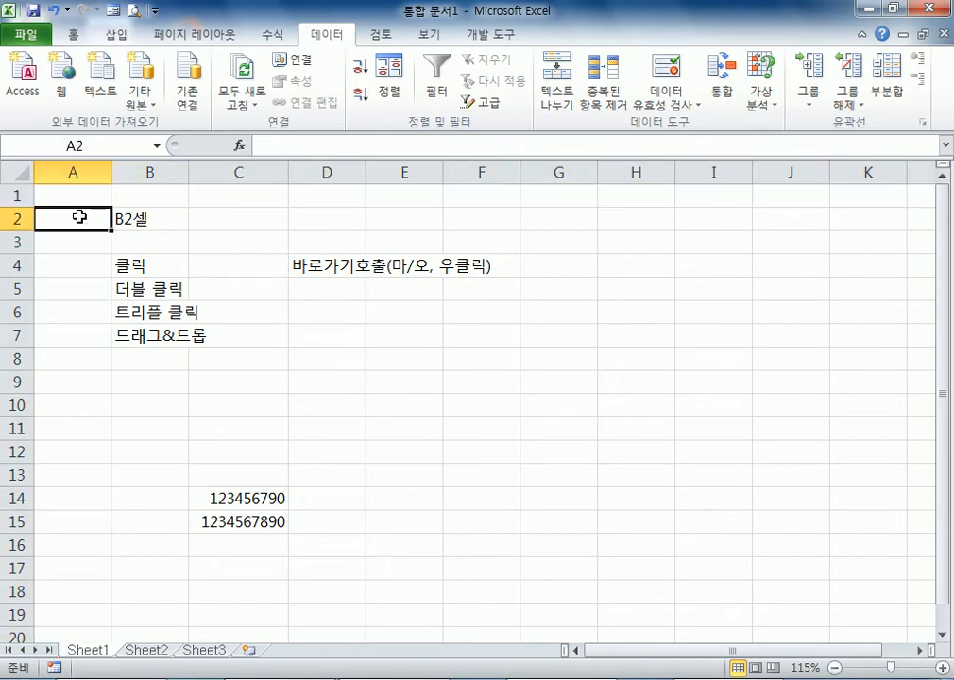
click(247, 214)
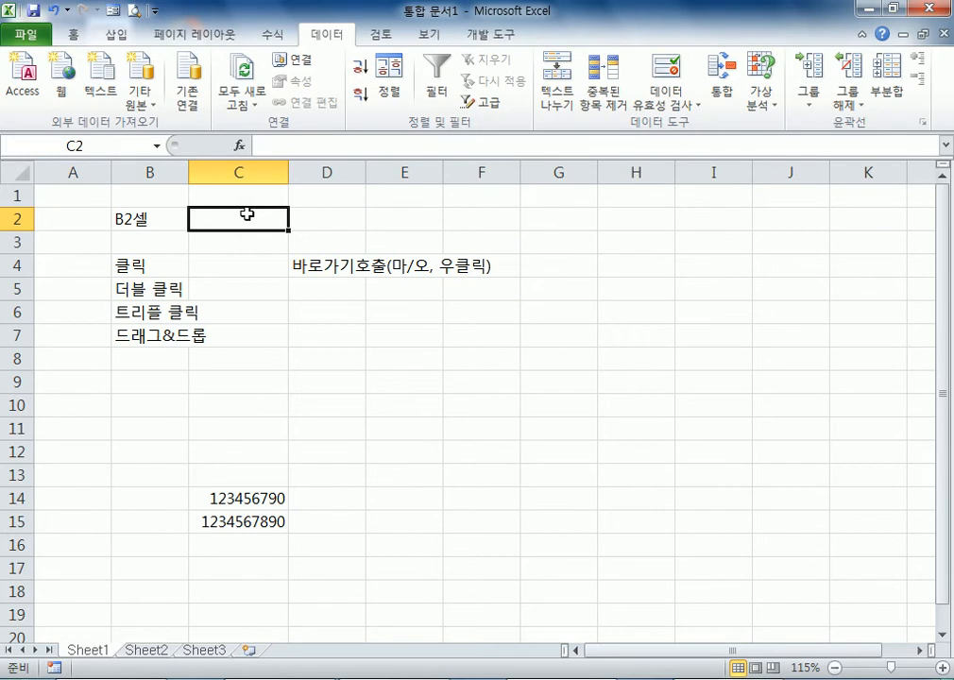
- Select the entire column A, then the entire column B
ctrl+scroll(246, 214, up, 3)
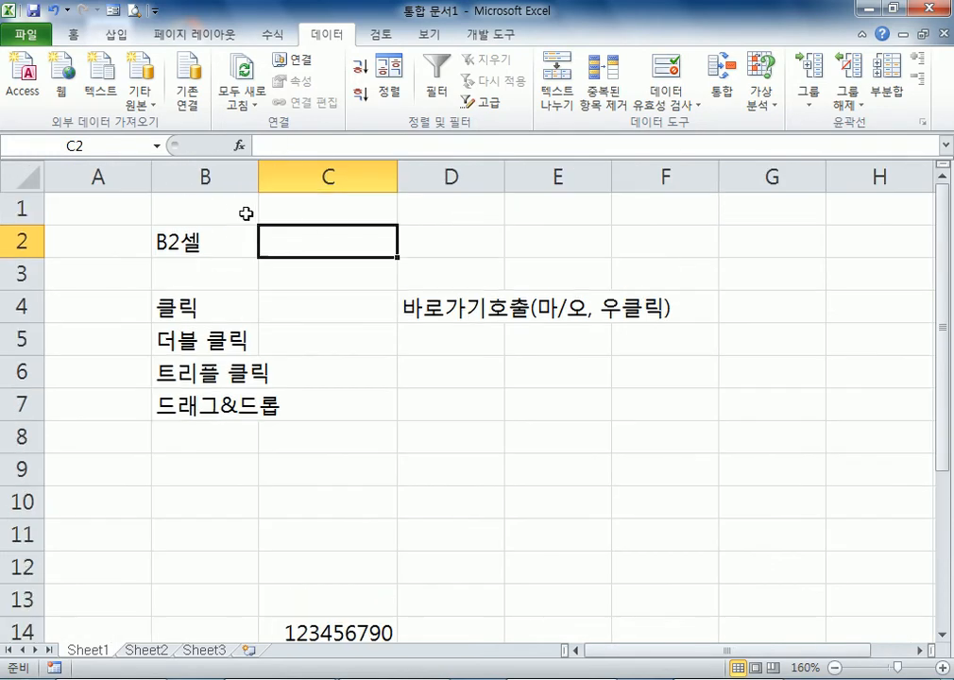
click(125, 178)
click(219, 176)
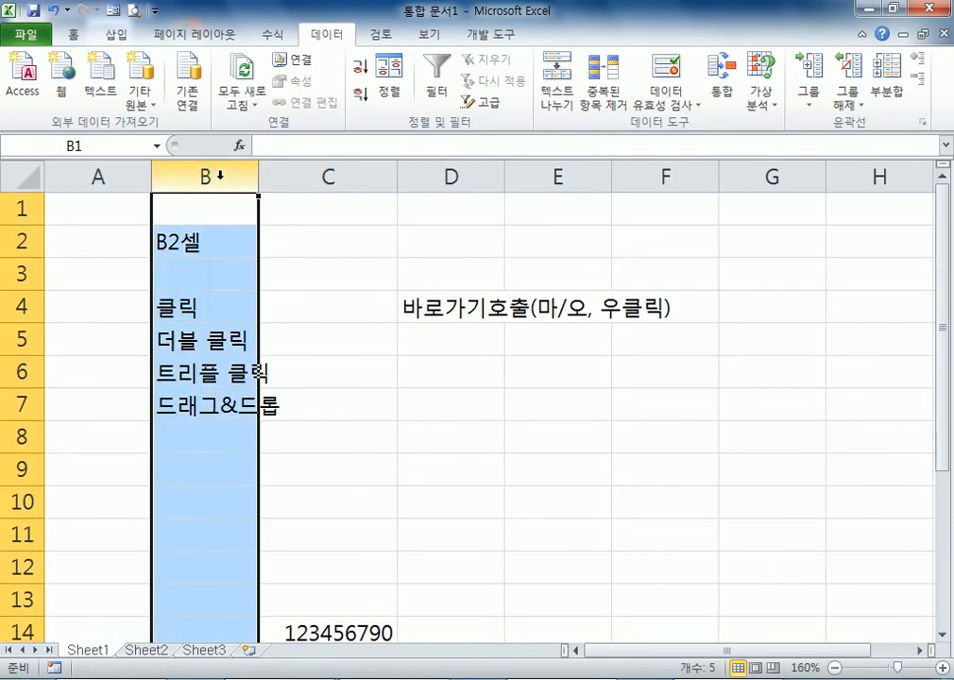
- Select cell C1 and advance the active cell one column at a time along row 1 to column BQ
click(319, 212)
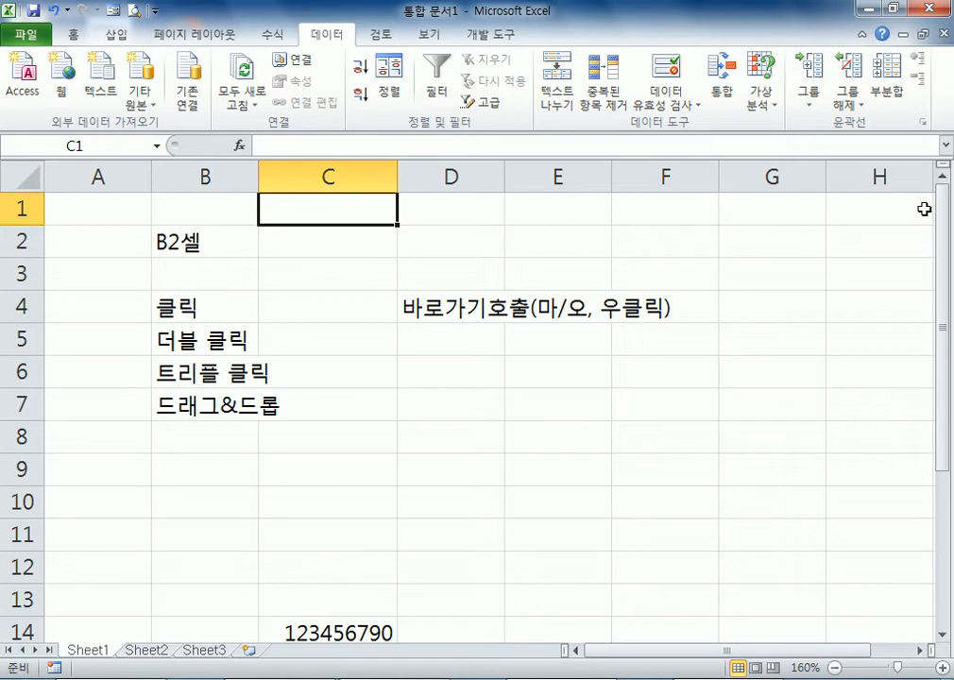
key(Right)
key(Right)
key(Right)
key(Right)
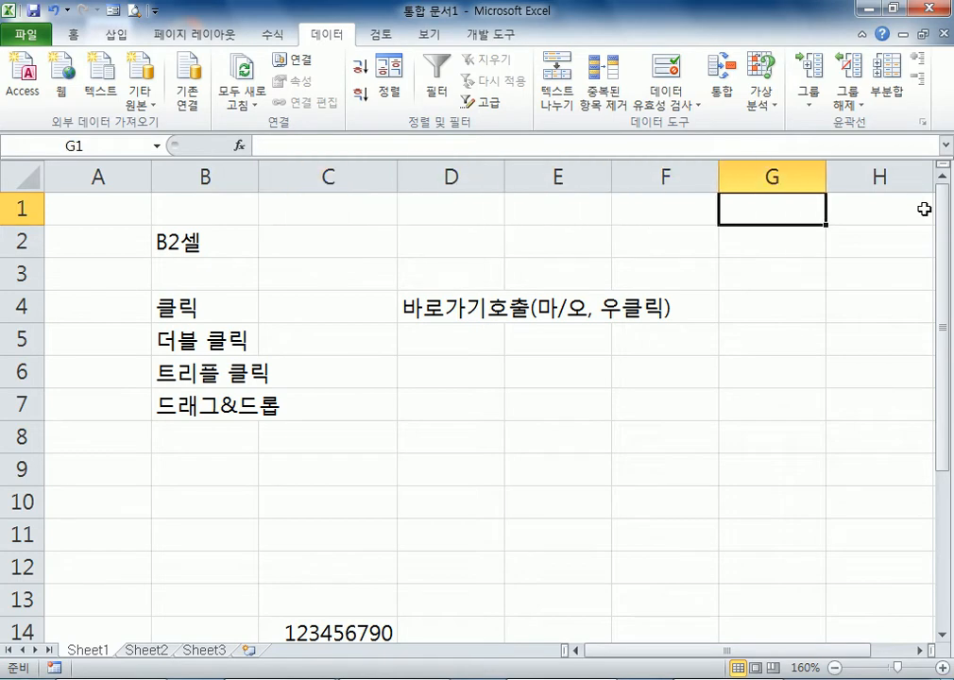
key(Right)
key(Right)
key(Right)
key(Right)
key(Right)
key(Right)
key(Right)
key(Right)
key(Right)
key(Right)
key(Right)
key(Right)
key(Right)
key(Right)
key(Right)
key(Right)
key(Right)
key(Right)
key(Right)
key(Right)
key(Right)
key(Right)
key(Right)
key(Right)
key(Right)
key(Right)
key(Right)
key(Right)
key(Right)
key(Right)
key(Right)
key(Right)
key(Right)
key(Right)
key(Right)
key(Right)
key(Right)
key(Right)
key(Right)
key(Right)
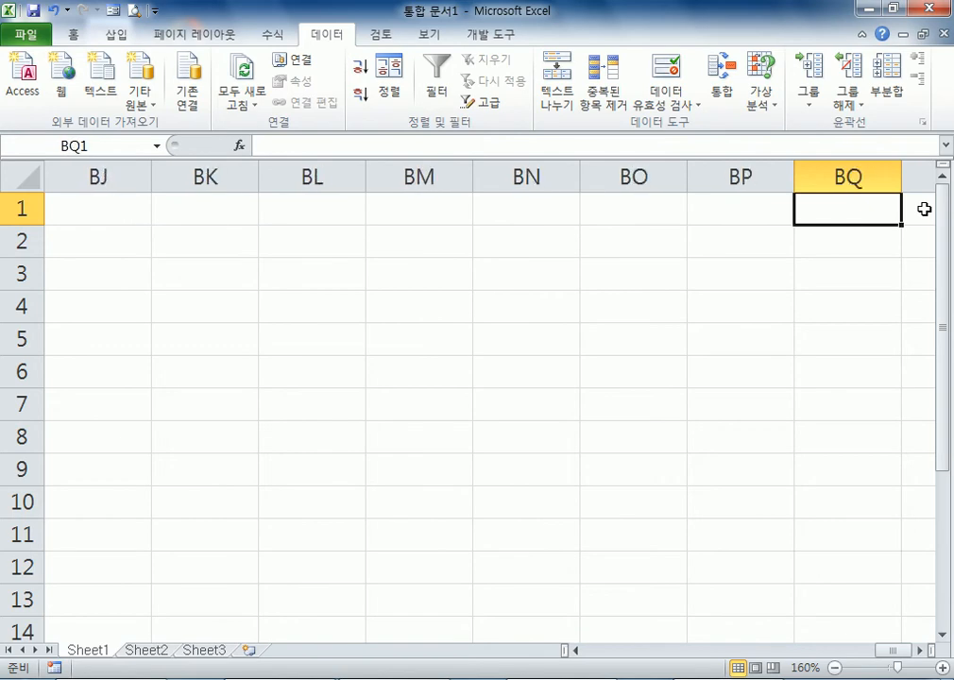
- Continue cell by cell along row 1 to column HW, then jump straight to the sheet's last column, XFD
key(Left)
key(Right)
key(Right)
key(Right)
key(Right)
key(Right)
key(Right)
key(Right)
key(Right)
key(Right)
key(Right)
key(Right)
key(Right)
key(Right)
key(Right)
key(Right)
key(Right)
key(Right)
key(Right)
key(Right)
key(Right)
key(Right)
key(Right)
key(Right)
key(Right)
key(Right)
key(Right)
key(Right)
key(Right)
key(Right)
key(Right)
key(Right)
key(Right)
key(Right)
key(Right)
key(Right)
key(Right)
key(Right)
key(Right)
key(Right)
key(Right)
key(Right)
key(Right)
key(Right)
key(Right)
key(Right)
key(Right)
key(Right)
key(Right)
key(Right)
key(Right)
key(Right)
key(Right)
key(Right)
key(Right)
key(Right)
key(Right)
key(Right)
key(Right)
key(Right)
key(Right)
key(Right)
key(Right)
key(Right)
key(Right)
key(Right)
key(Right)
key(Right)
key(Right)
key(Right)
key(Right)
key(Right)
key(Right)
key(Right)
key(Right)
key(Right)
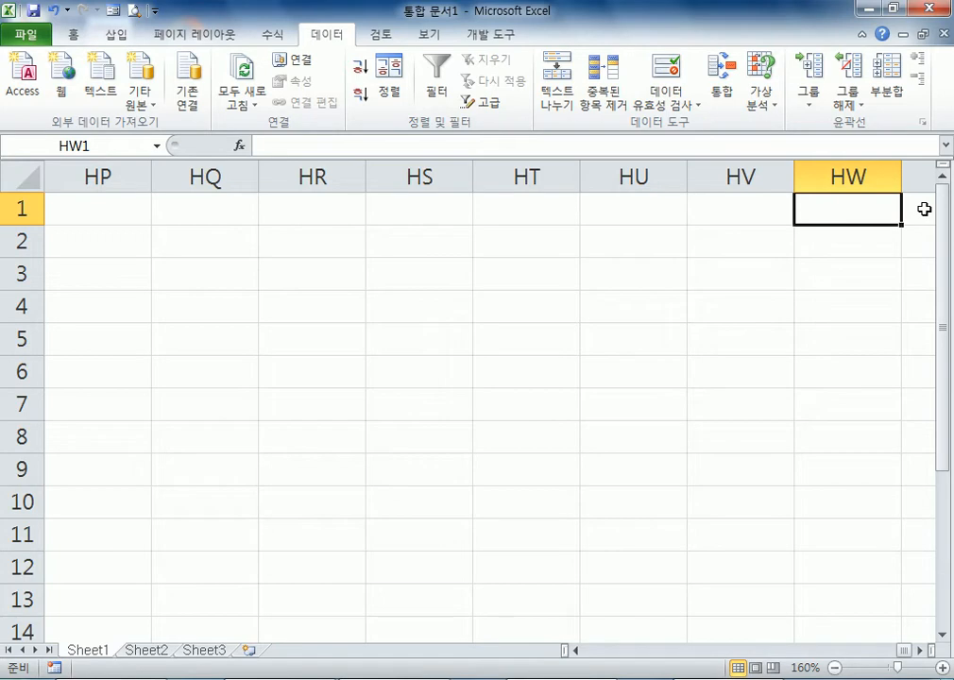
key(ctrl+Right)
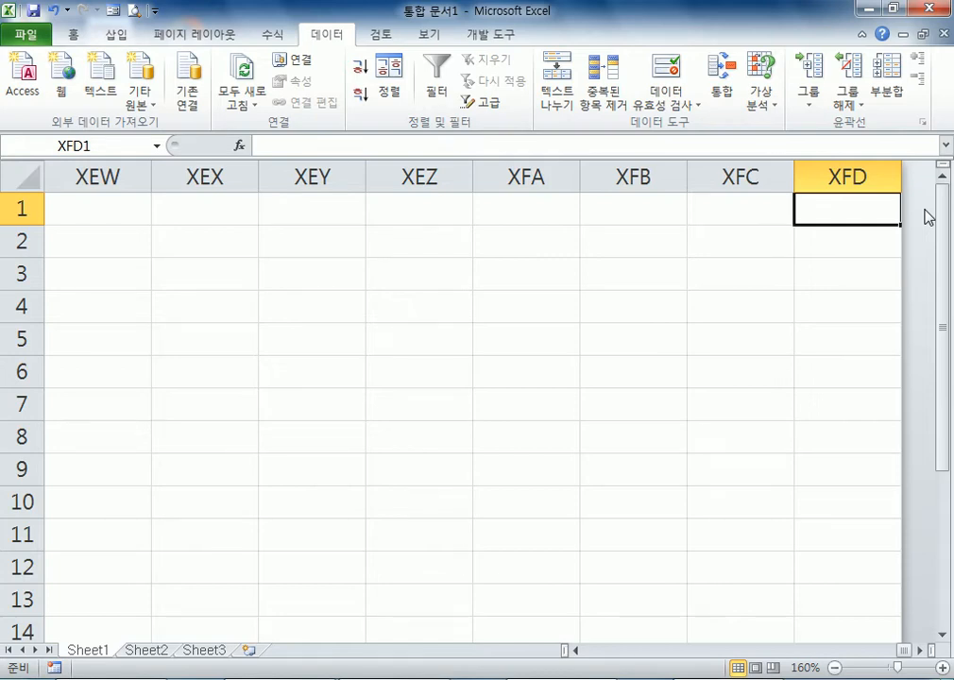
- Return to cell A1 and enter the headings 이름, 국어, 영어 and 수학 across A1:D1
key(ctrl+Home)
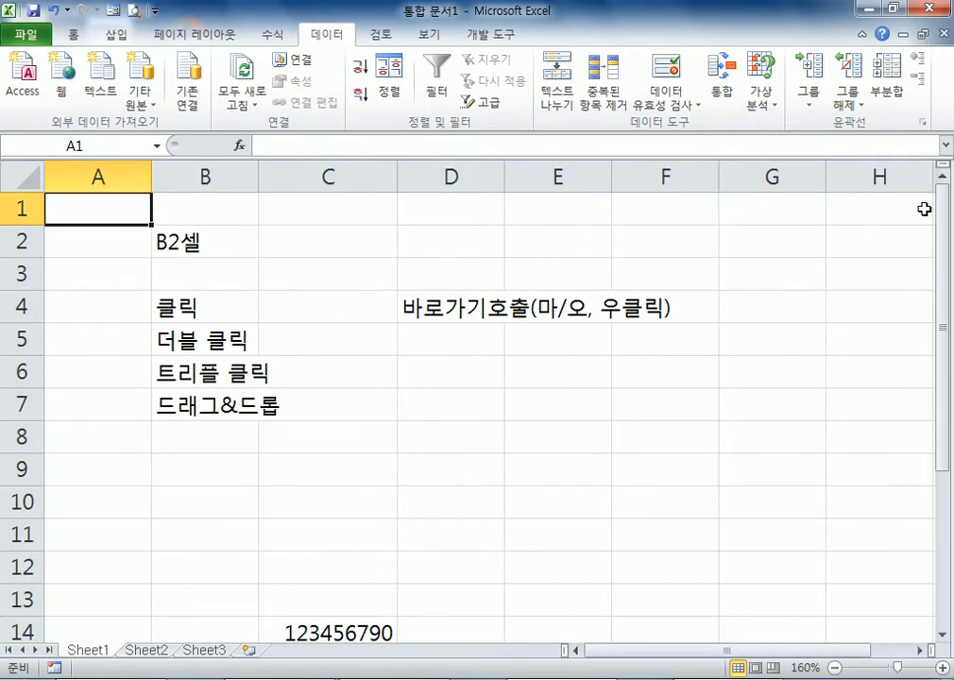
text(이름)
key(Tab)
text(국어)
key(Tab)
text(영ㅇ)
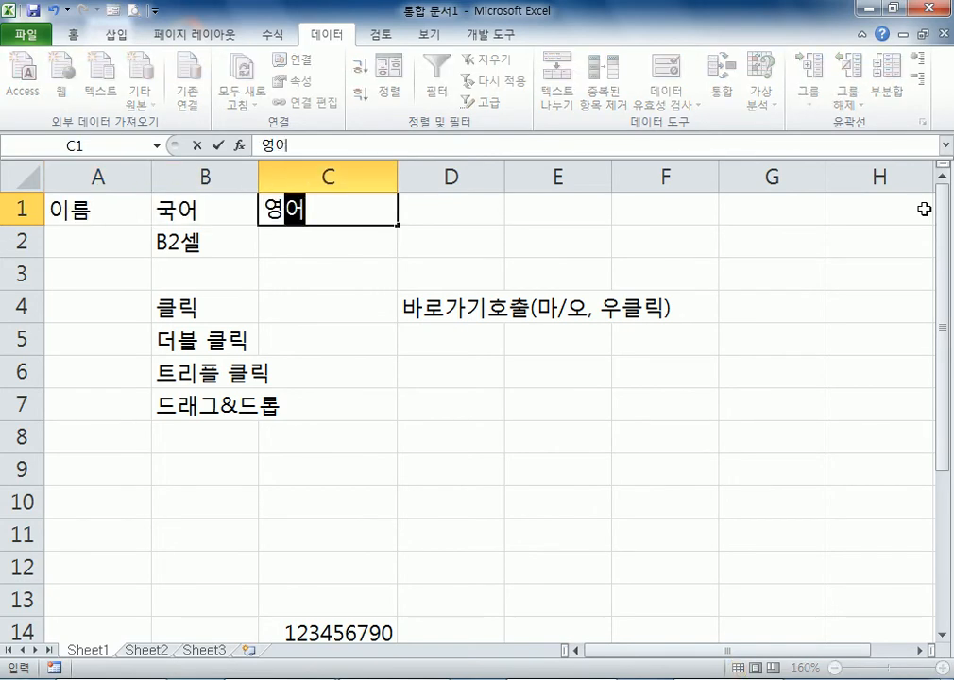
text(어)
key(Tab)
text(수학)
key(Tab)
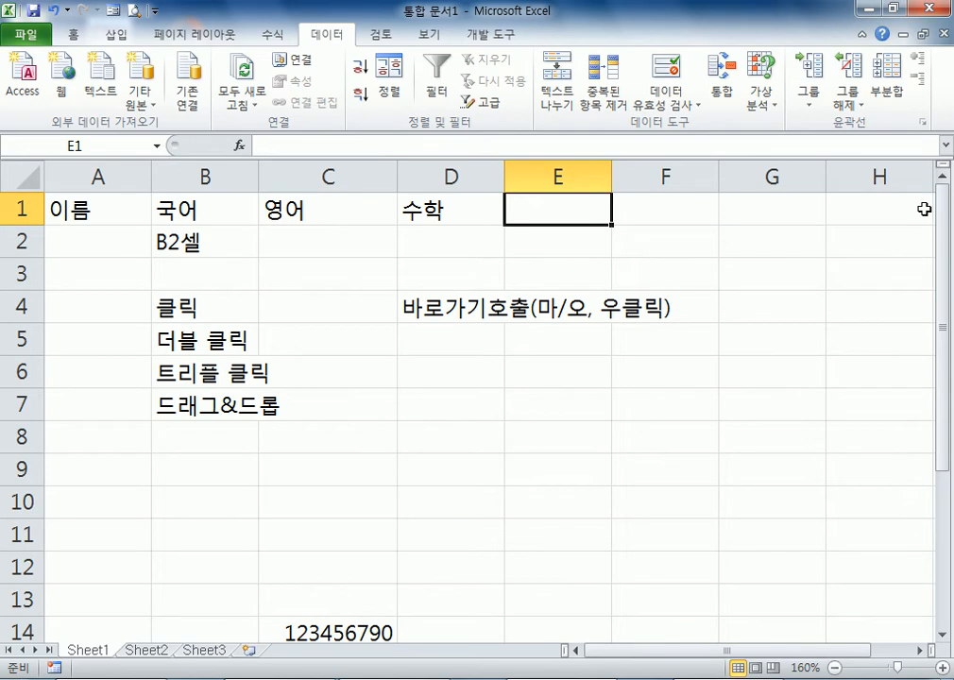
- Move on to F1, jump to the last cell XFD1, start entering 0 there and discard the entry
key(Tab)
key(ctrl+Right)
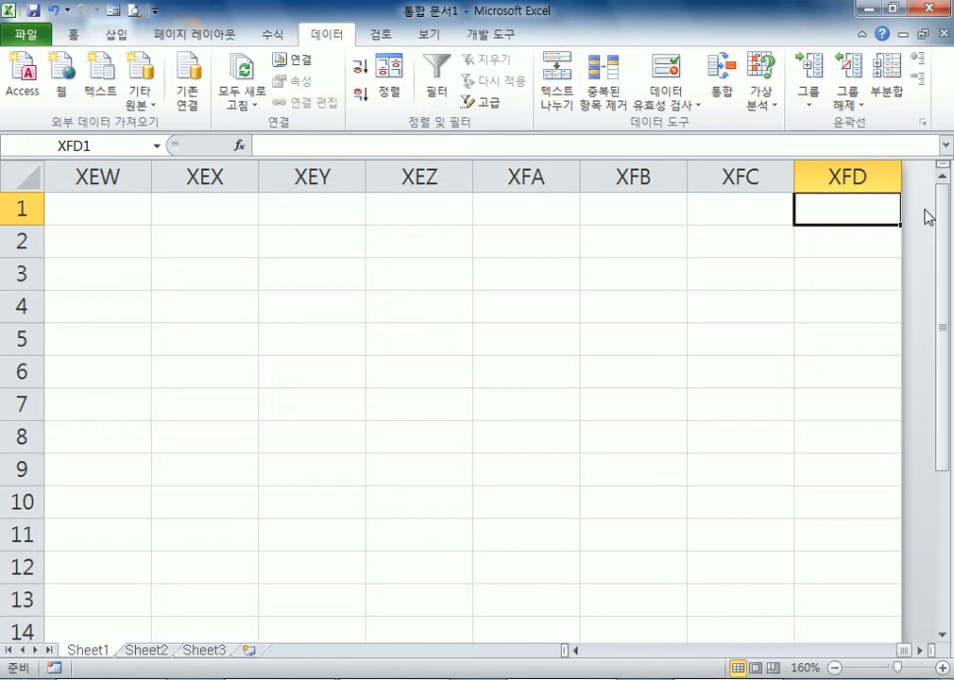
text(0)
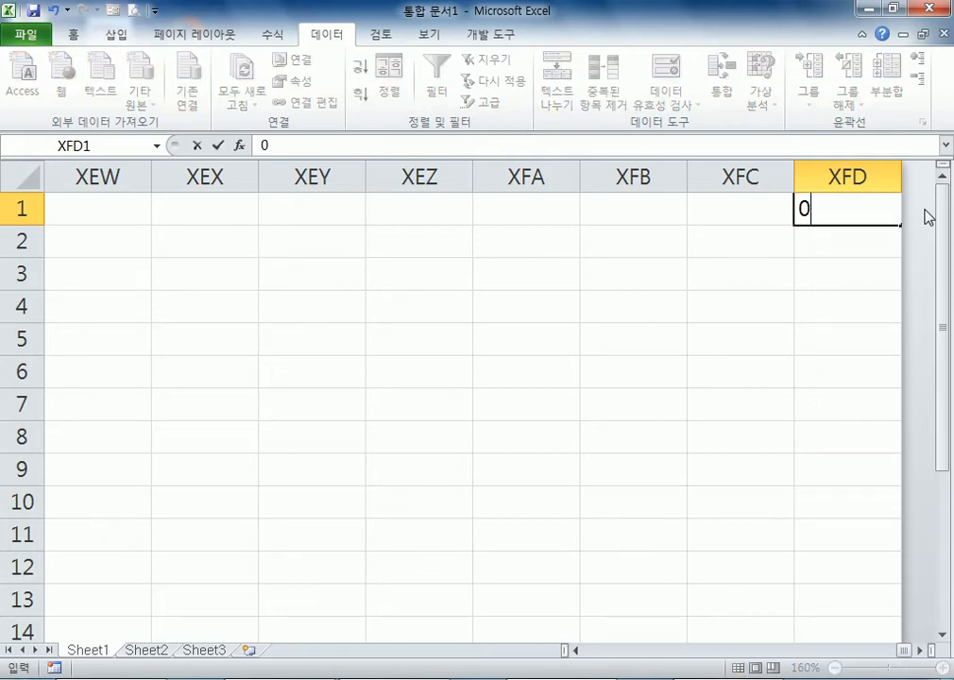
key(Escape)
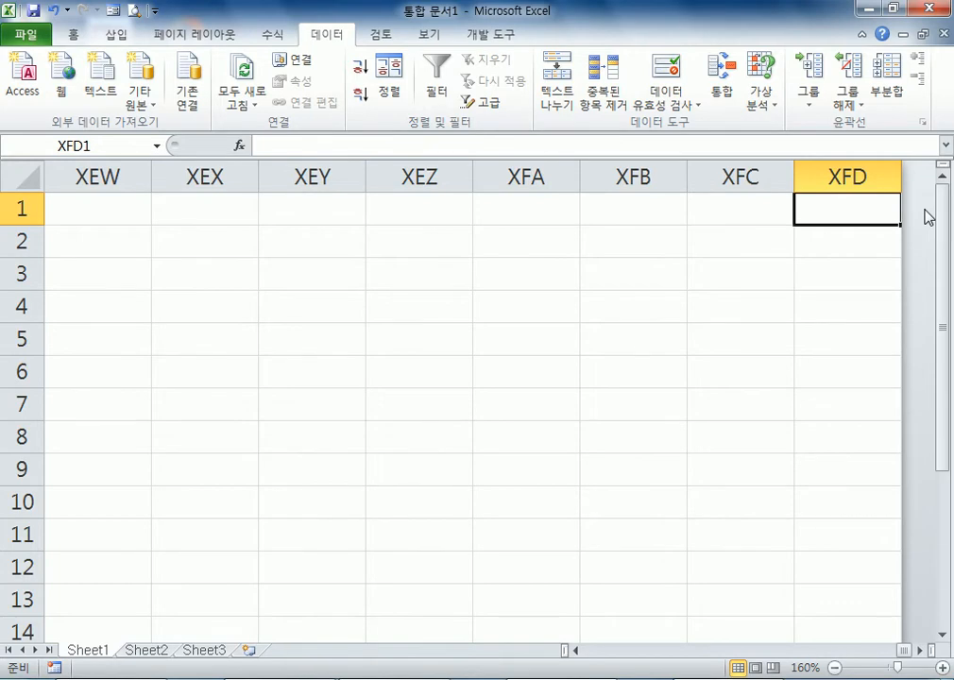
- Return to A1, step across the headings to D1 and back, then jump to the last filled heading, D1
key(ctrl+Home)
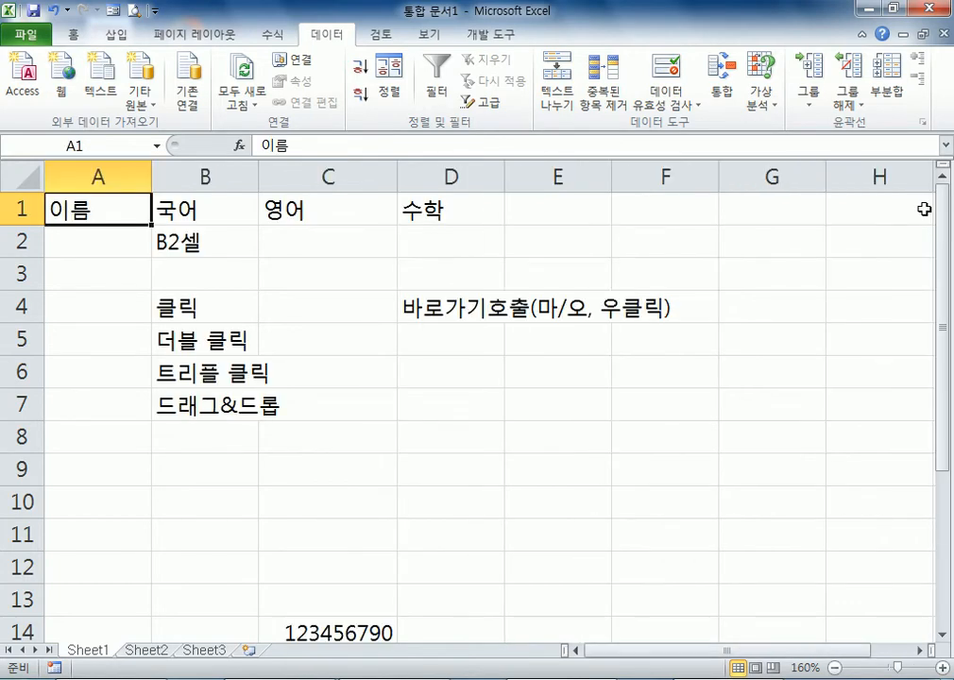
key(Right)
key(Right)
key(Right)
key(Left)
key(Left)
key(Left)
key(ctrl+Right)
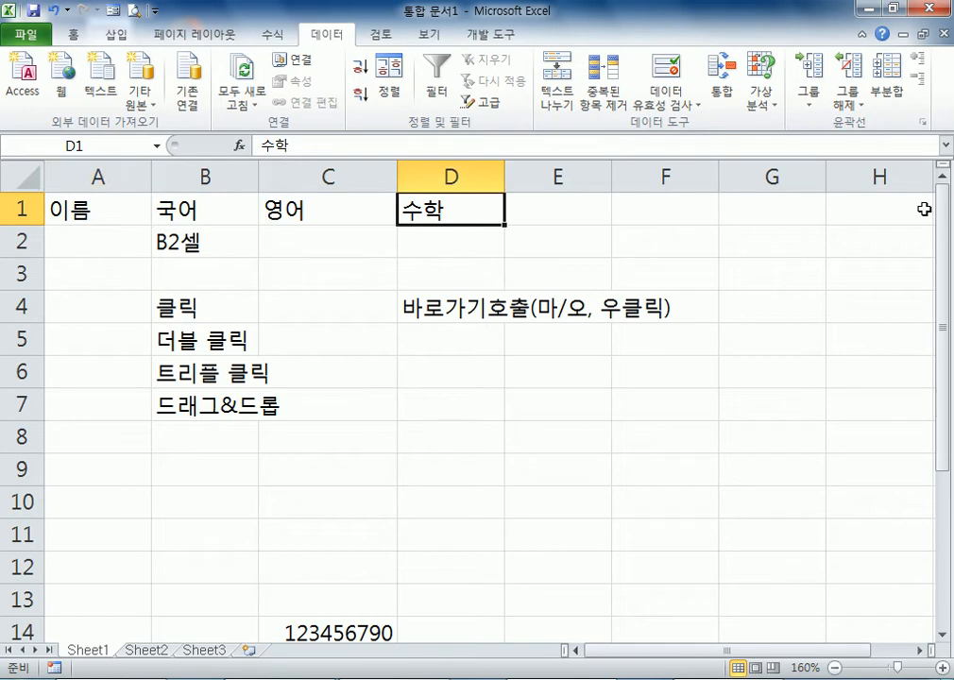
- Move past the headings to the empty cell F1 and jump from there to the last column, XFD1
key(Right)
key(Right)
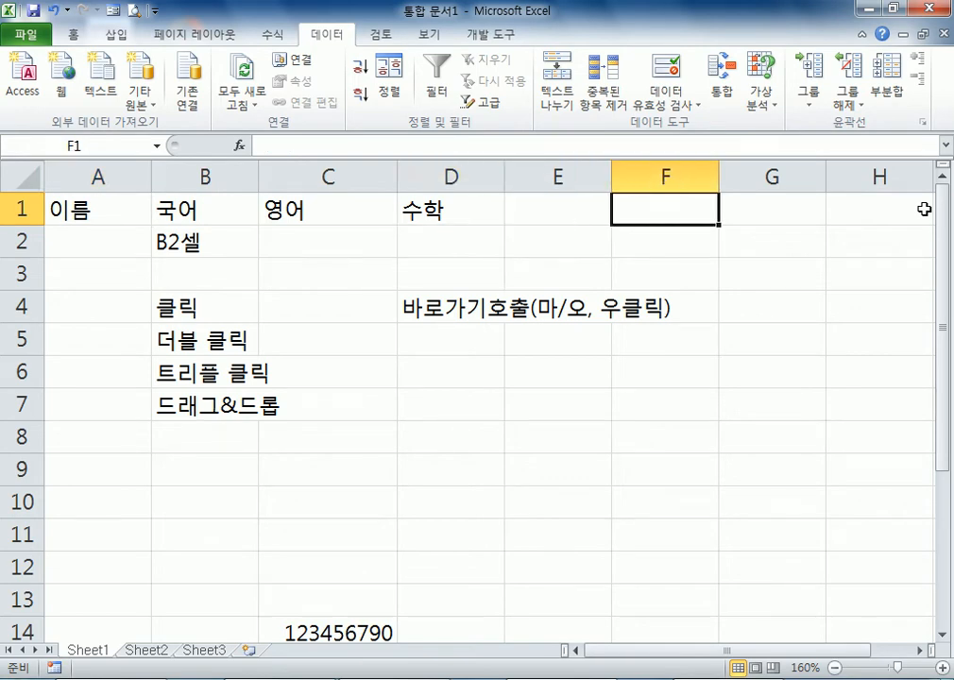
key(ctrl+Right)
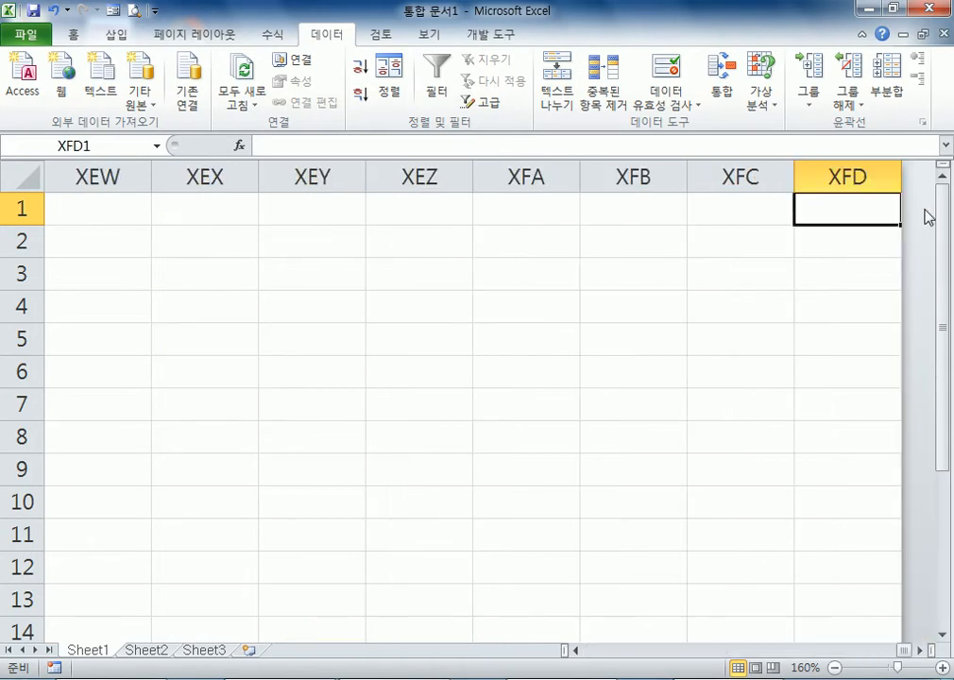
- Go back to the start of row 1, step through the headings and back, and jump to the 수학 heading again
key(Home)
key(Right)
key(Right)
key(Right)
key(Left)
key(Left)
key(Left)
key(ctrl+Right)
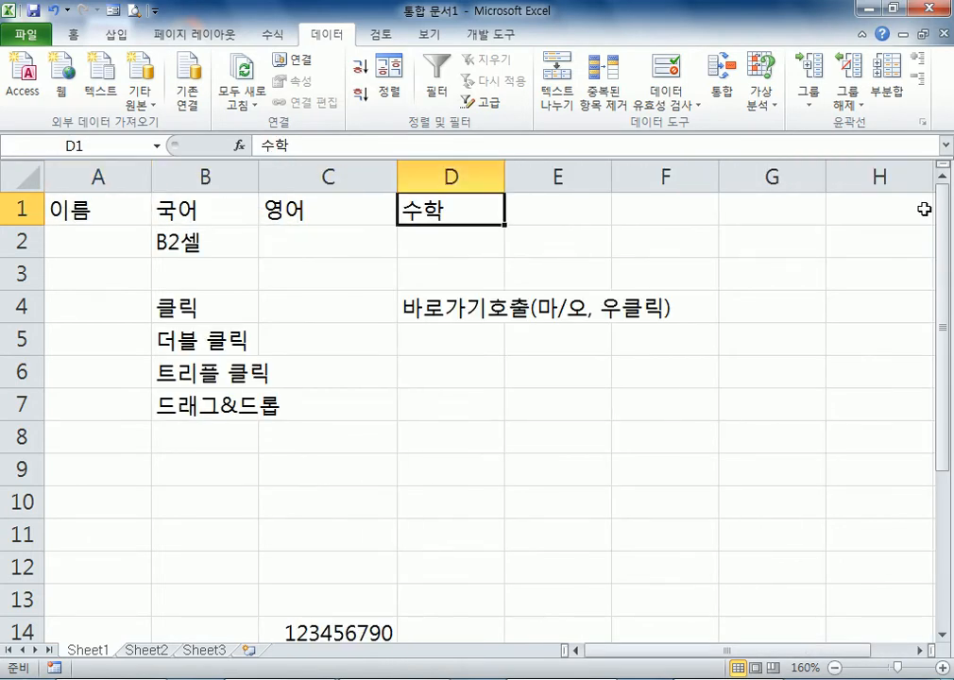
- Move the active cell back to the 국어 heading in B1, then down column B to cell B4
key(Left)
key(Left)
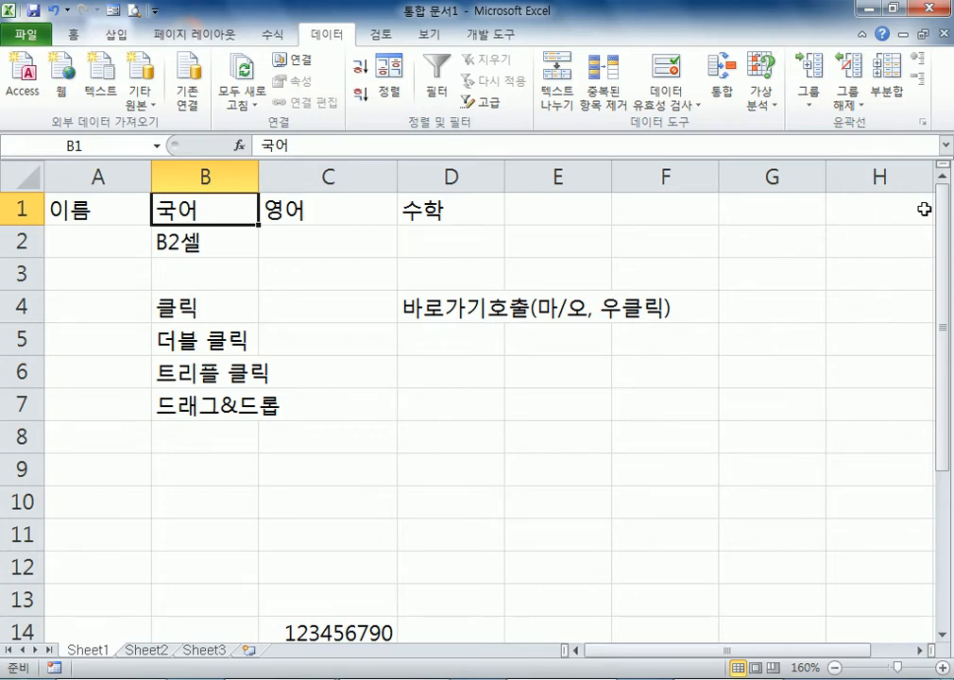
key(Down)
key(Down)
key(Down)
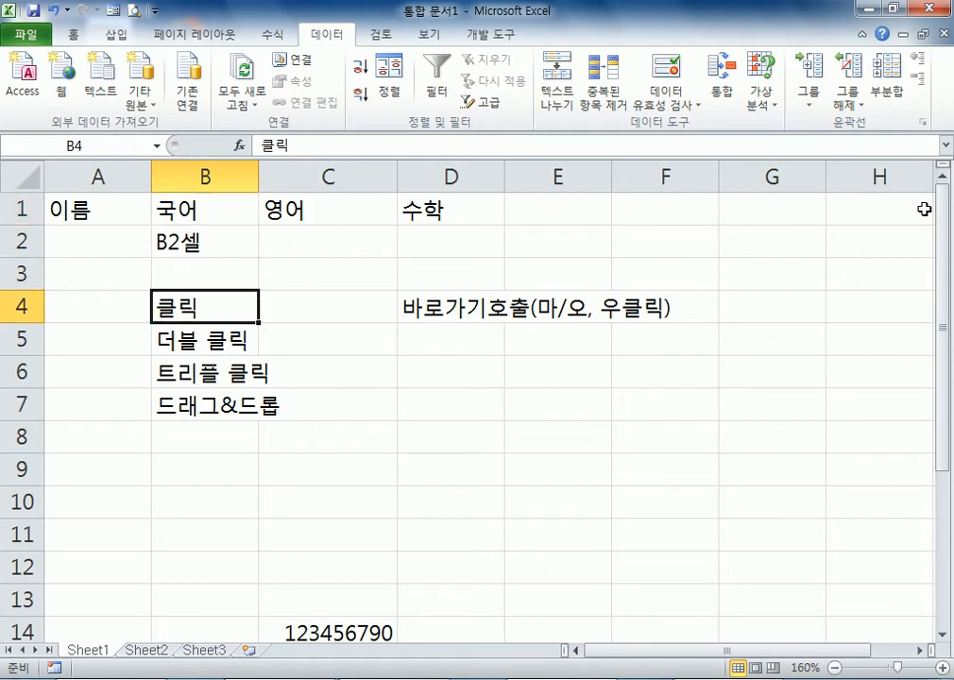
- Move down to the last filled cell, B7, and jump from there past the last row to the sheet's final cell, XFD1048576
key(Down)
key(Down)
key(Down)
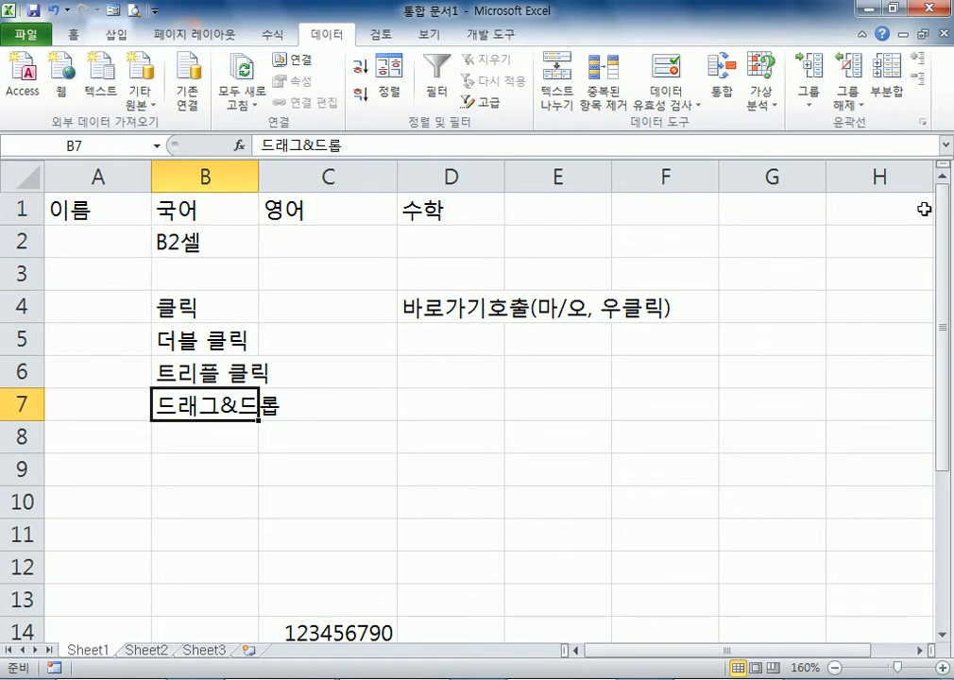
key(ctrl+Down)
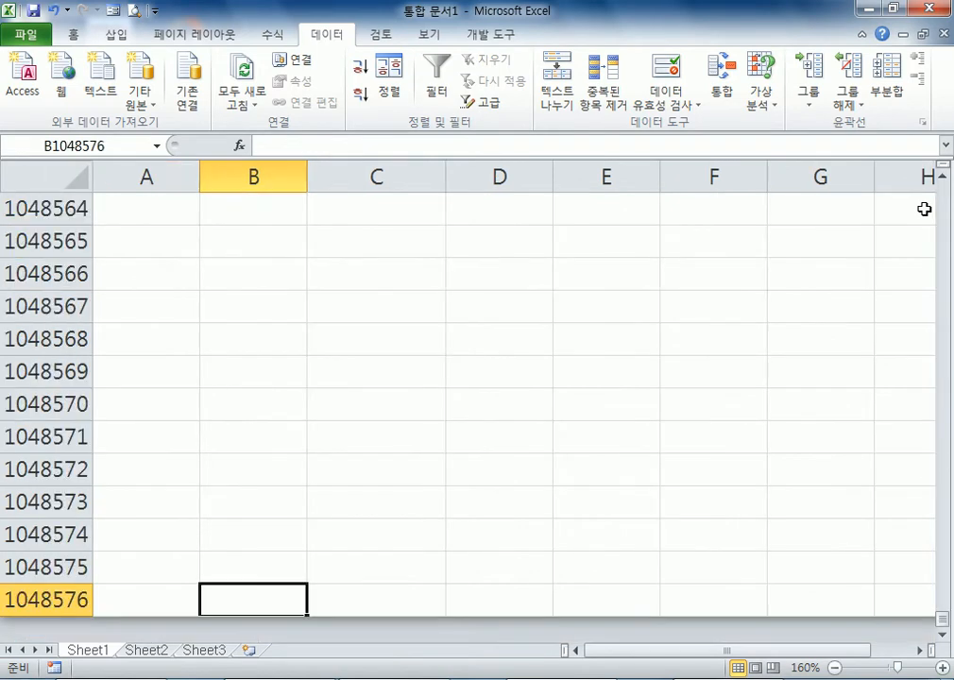
scroll(170, 292, down, 4)
scroll(170, 291, up, 1)
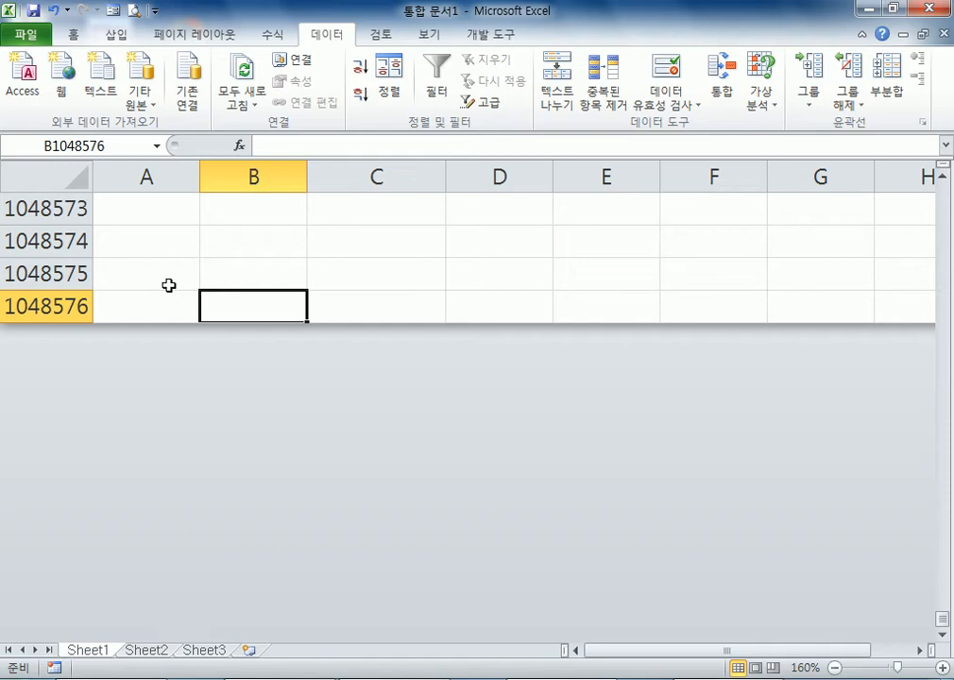
key(ctrl+Right)
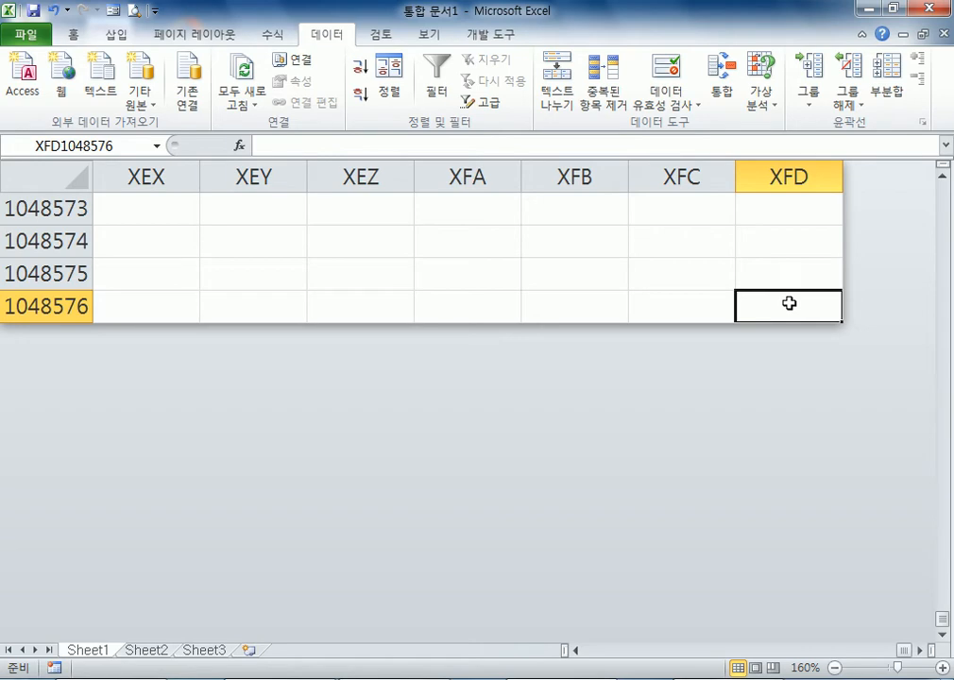
- Preview the printout with 1 entered in the sheet's last cell, XFD1048576, and clear that cell again
text(1)
key(Return)
click(133, 11)
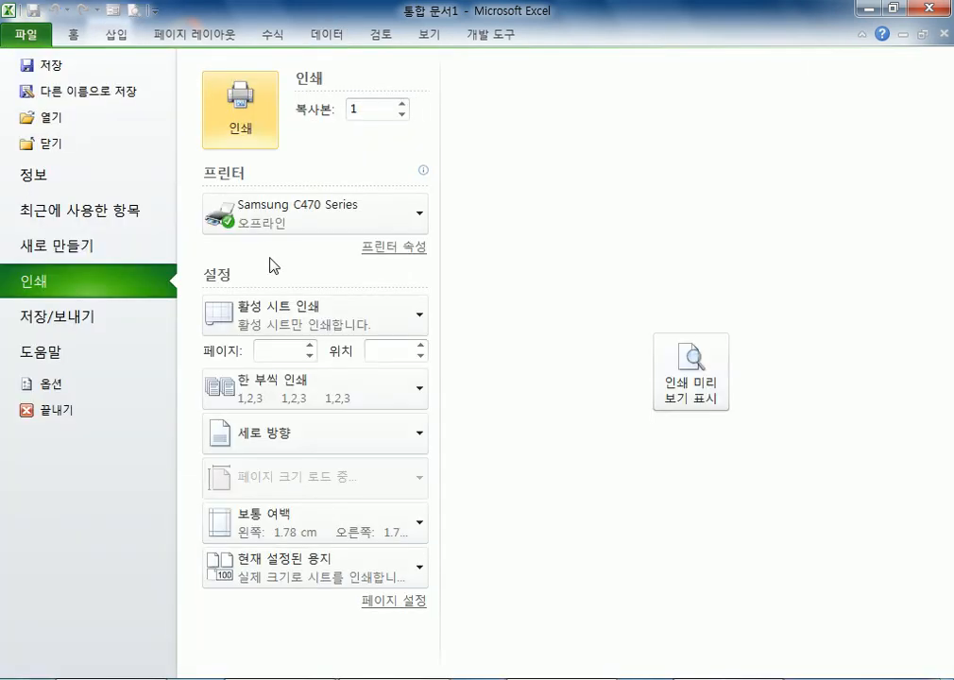
click(686, 395)
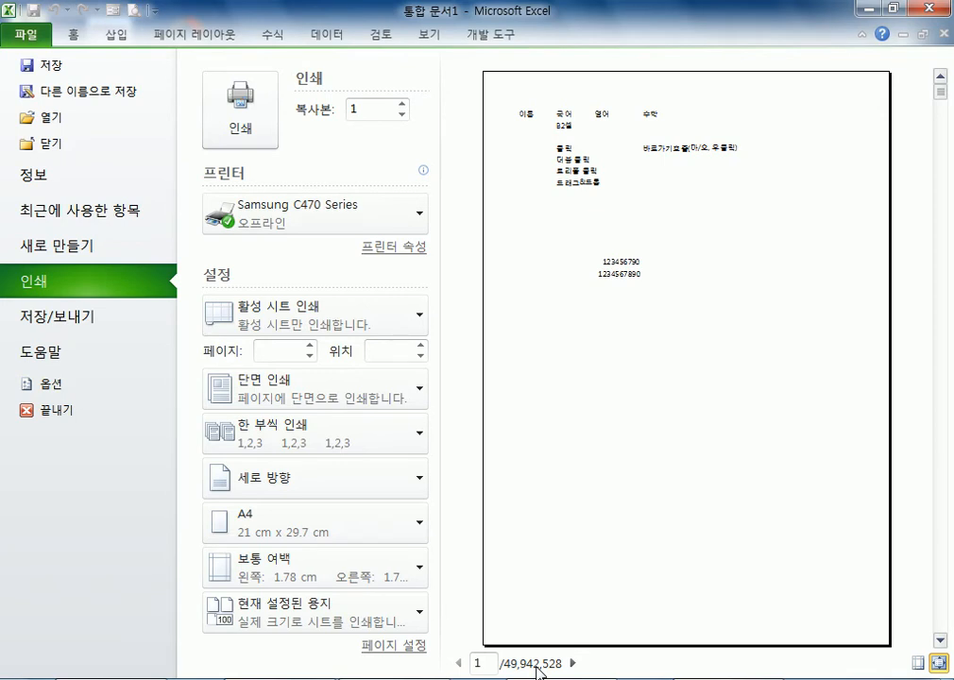
key(Escape)
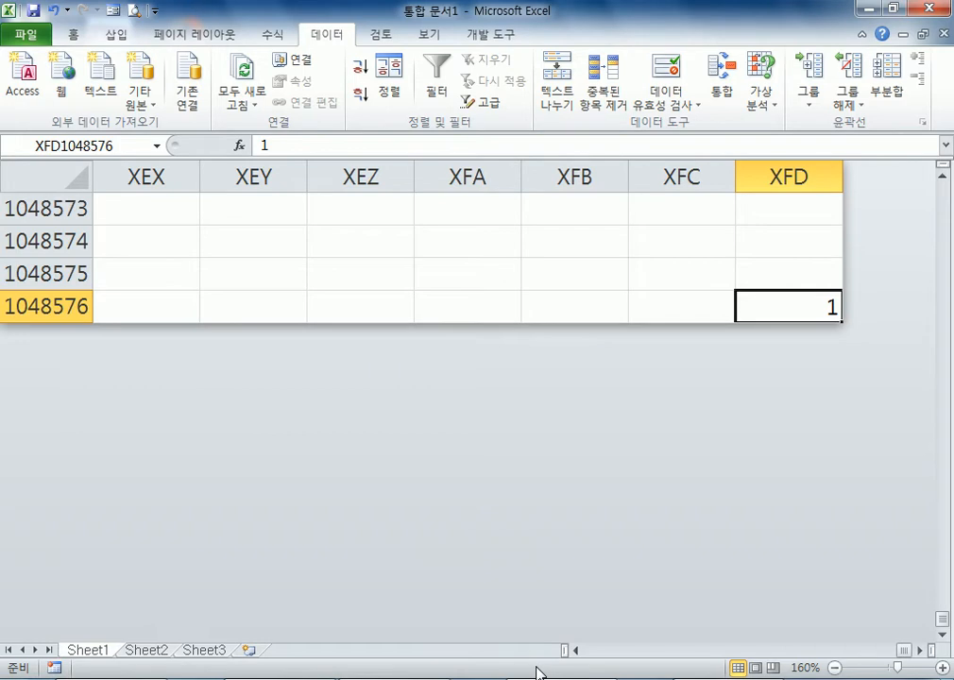
key(Delete)
- Return to the start of the sheet and enter the formula =0.3*50000000 in cell A8
key(ctrl+Home)
key(Down)
key(Down)
key(Down)
key(Down)
key(Down)
key(Down)
key(Down)
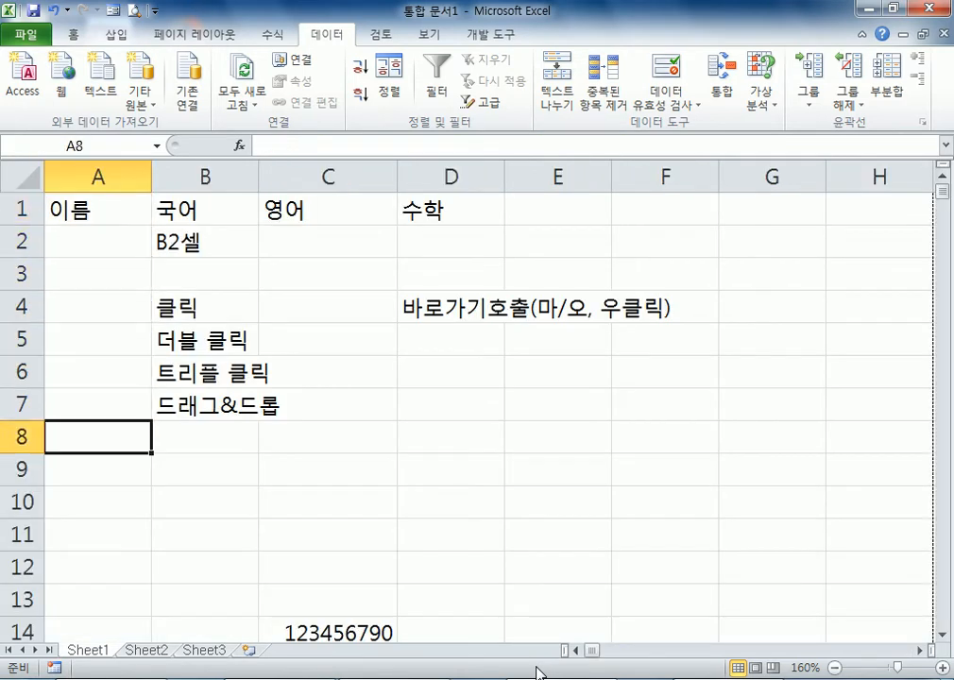
text(=)
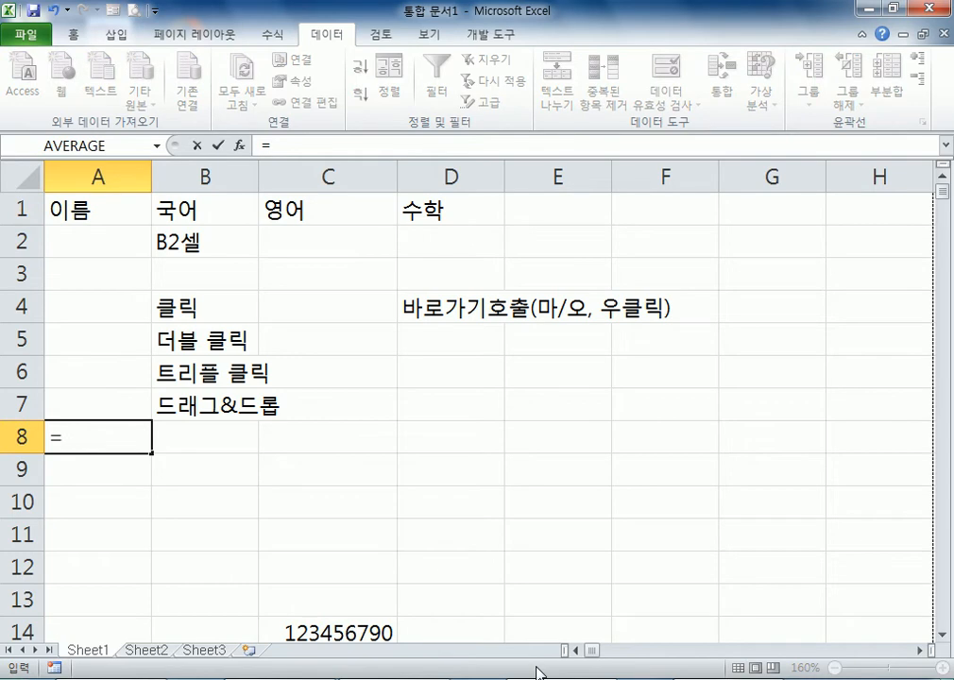
text(0.)
text(3*50000000)
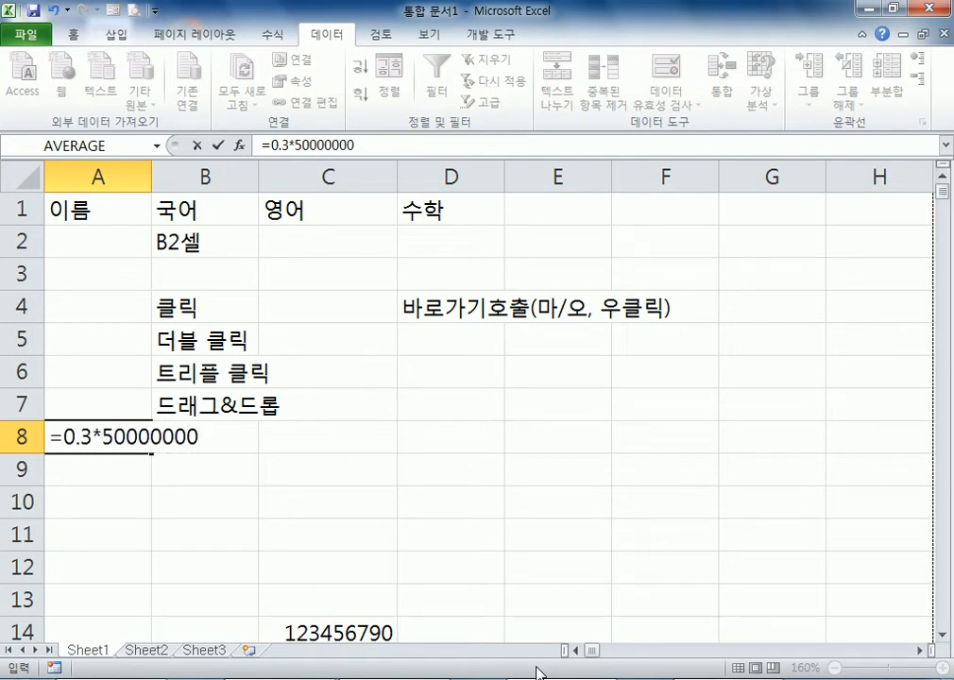
key(Return)
key(Up)
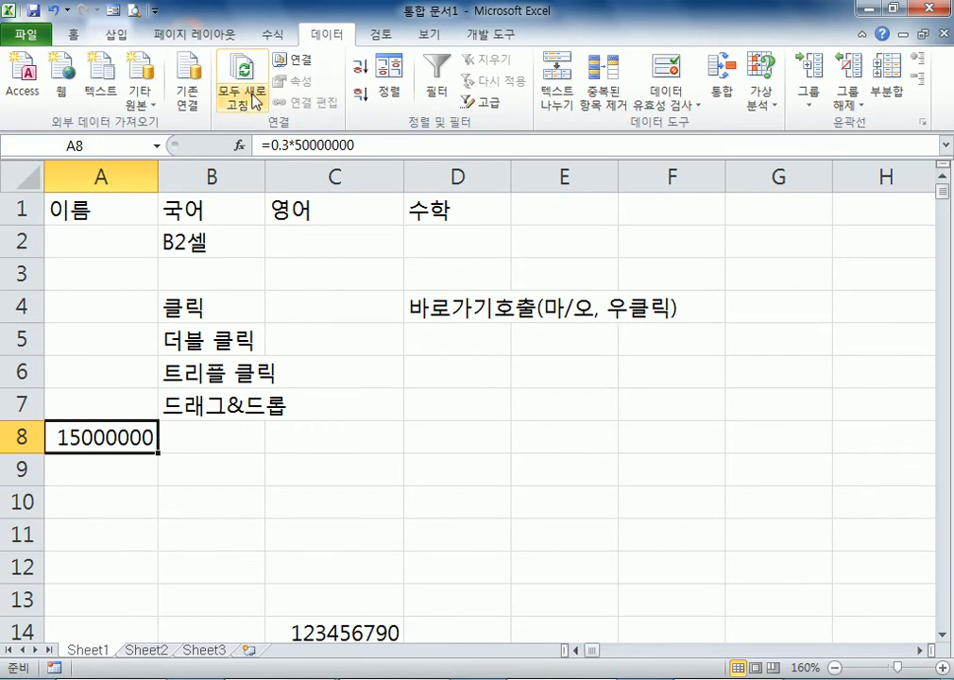
- Apply the comma style to the calculated amount in A8, and clear the cell's contents after viewing it
click(73, 35)
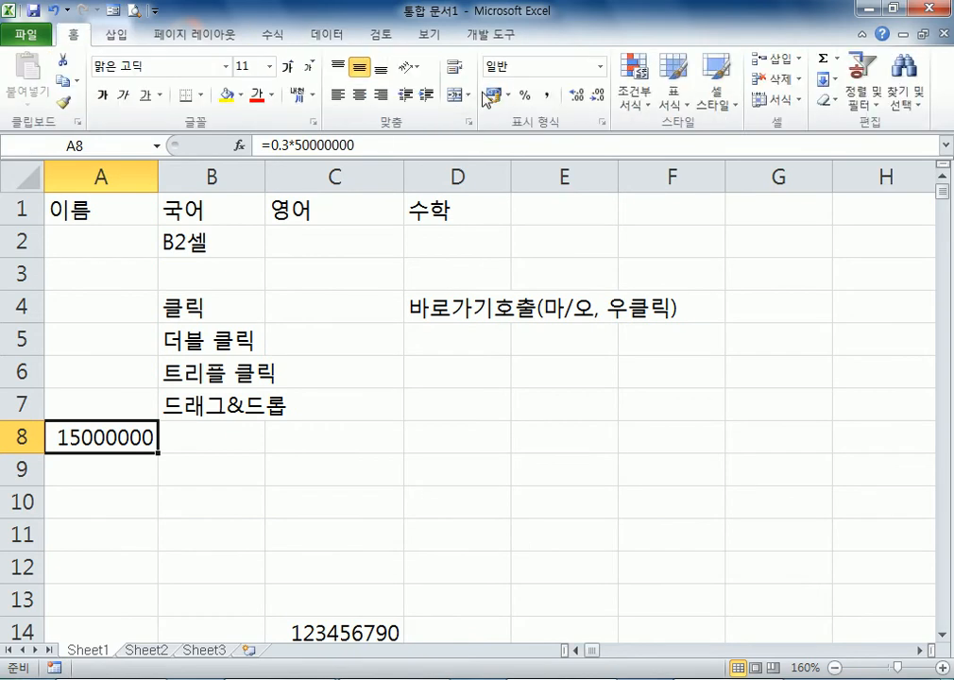
click(546, 95)
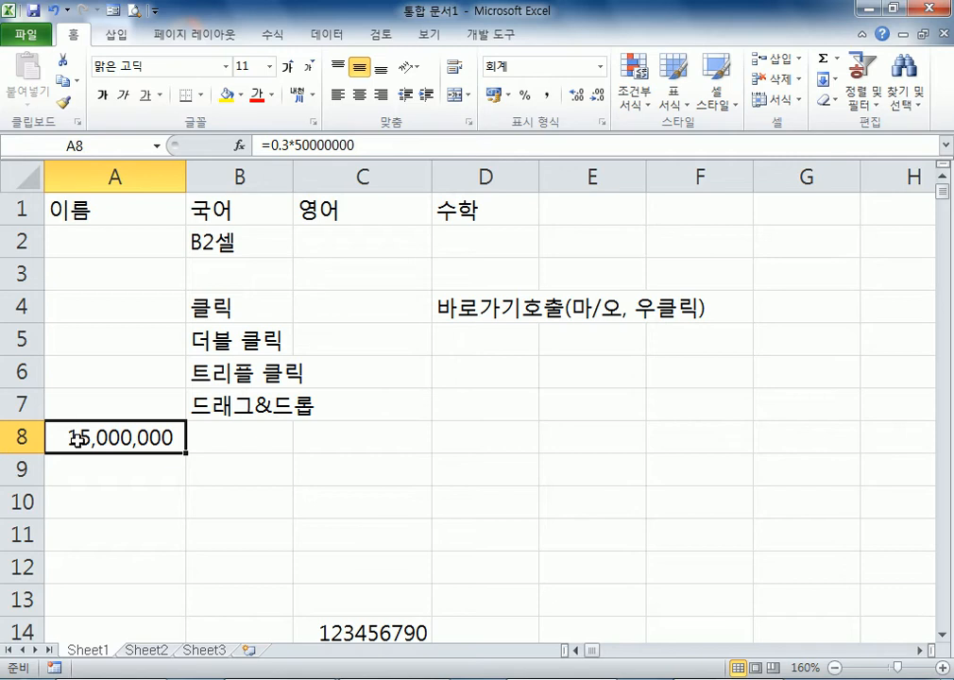
click(147, 476)
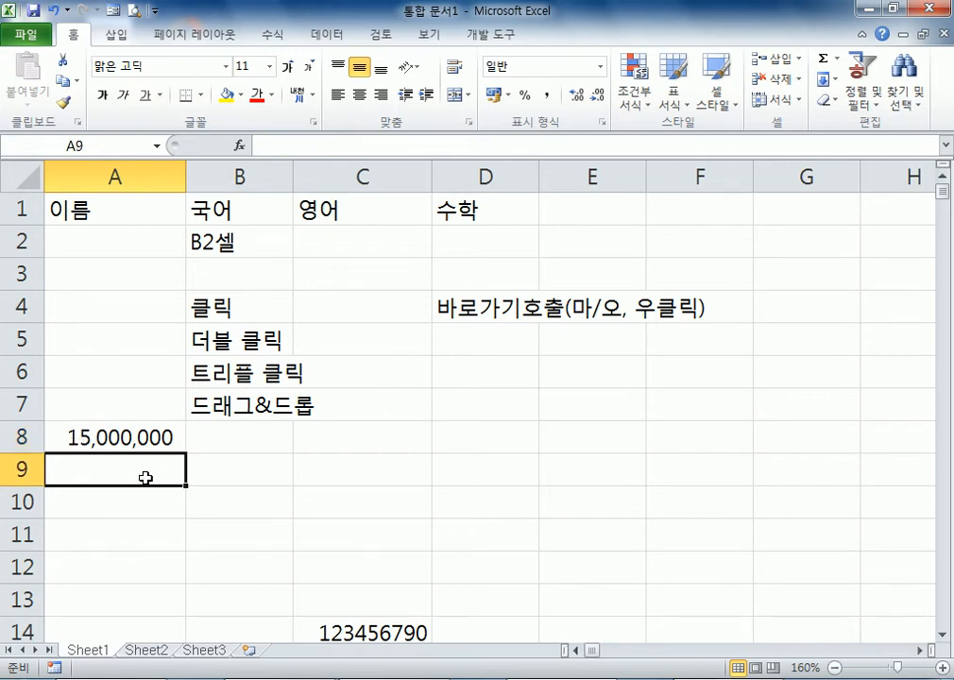
click(120, 435)
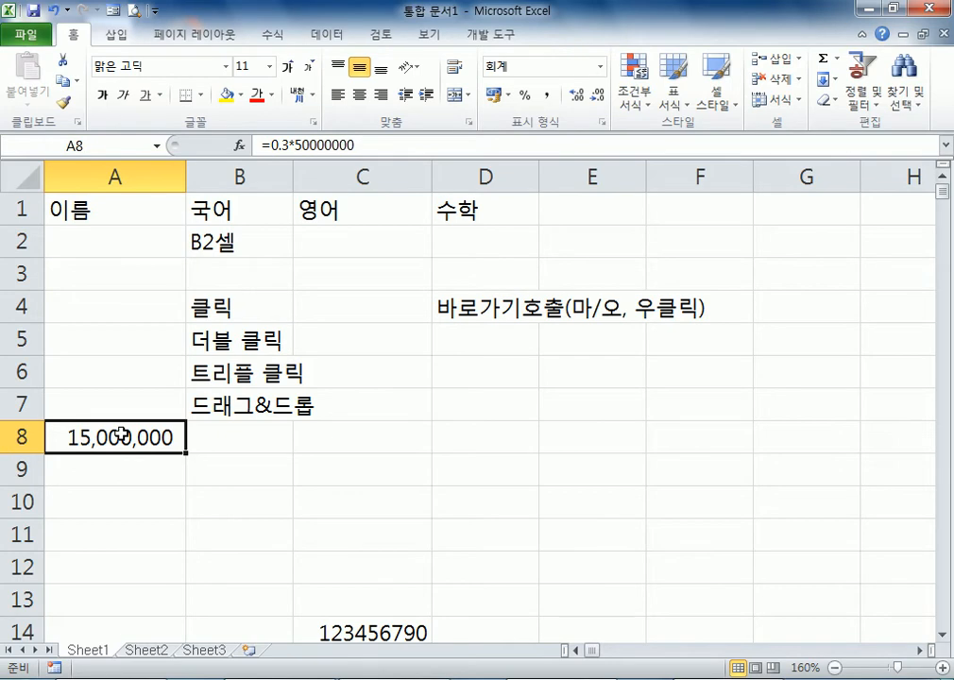
key(Delete)
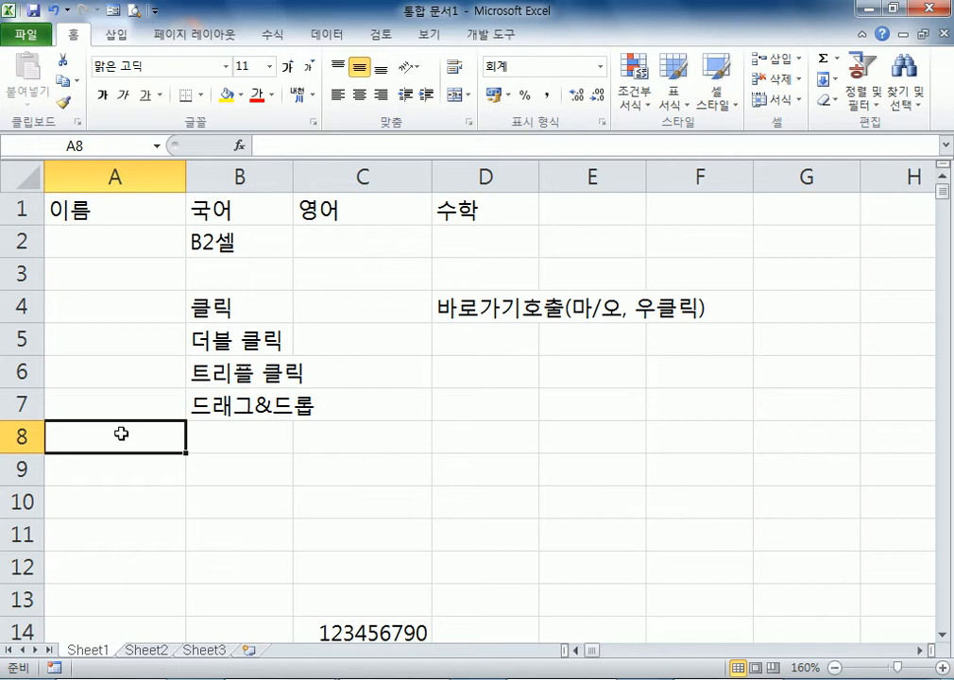
- Select cell B9 and move the active cell one column across and three rows up to C6
click(206, 482)
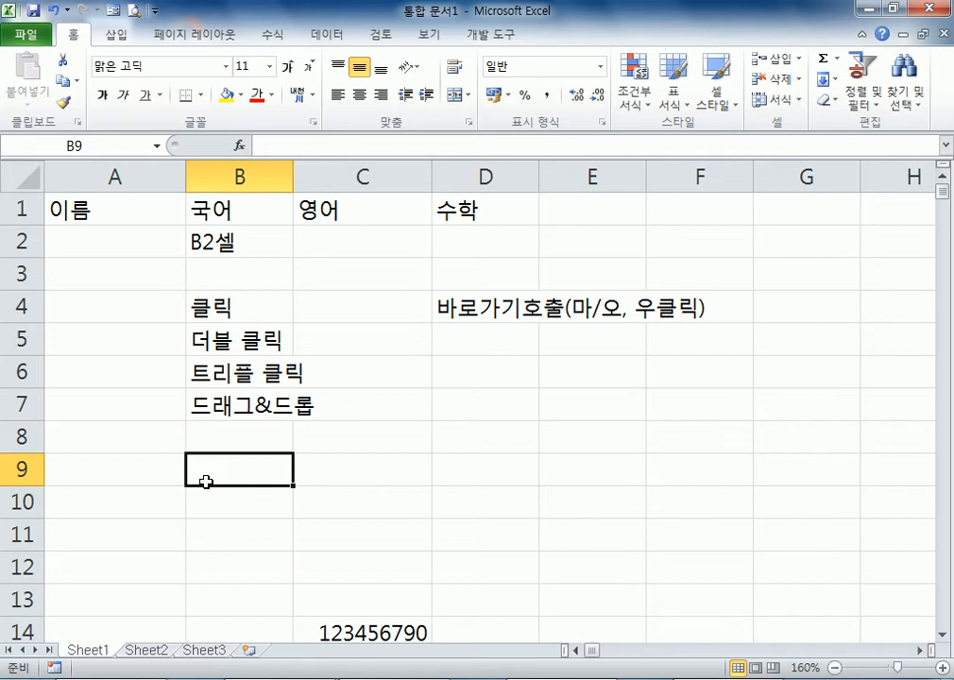
key(Right)
key(Up)
key(Up)
key(Up)
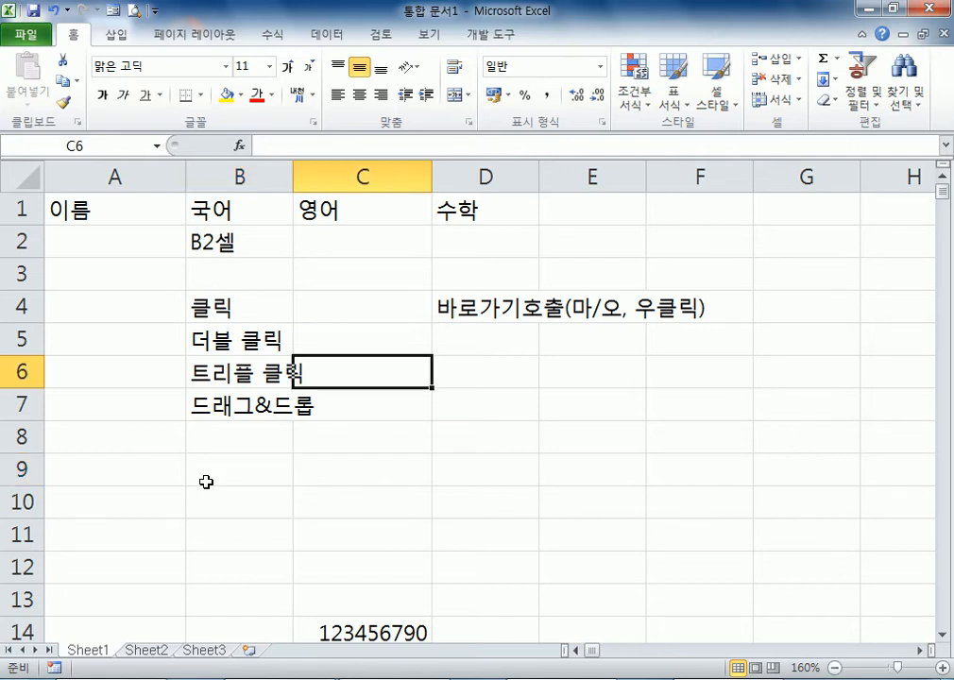
- Try to insert a new column before column A
click(132, 170)
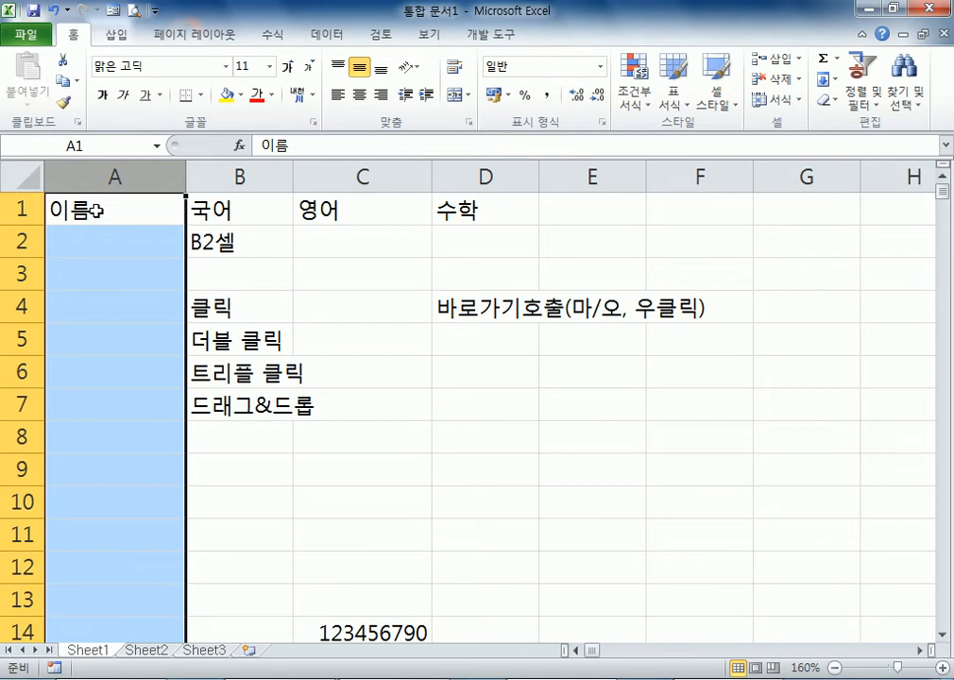
right_click(108, 168)
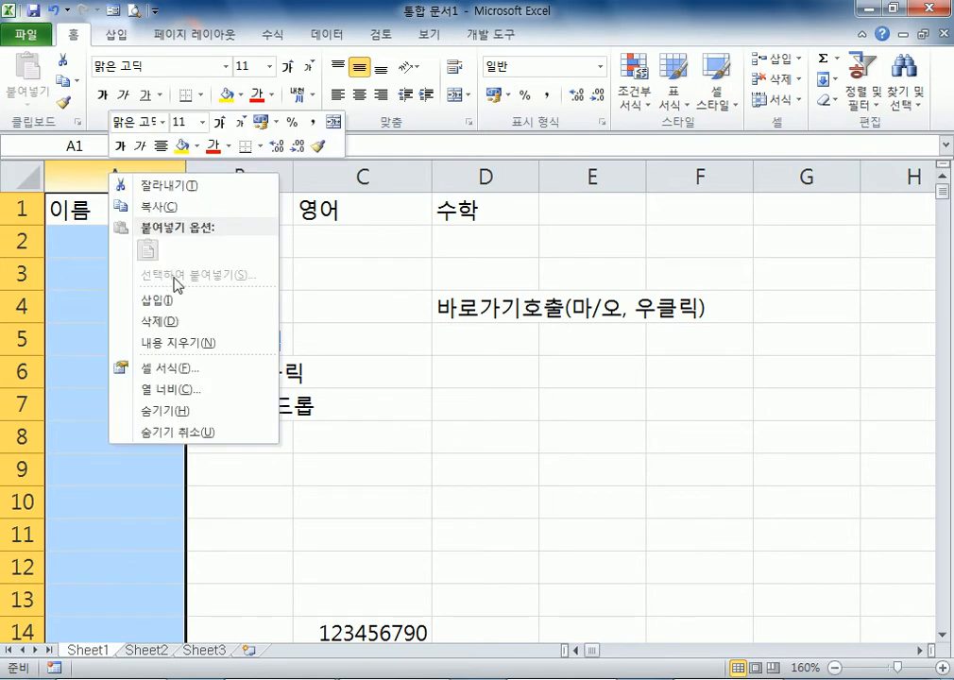
click(160, 301)
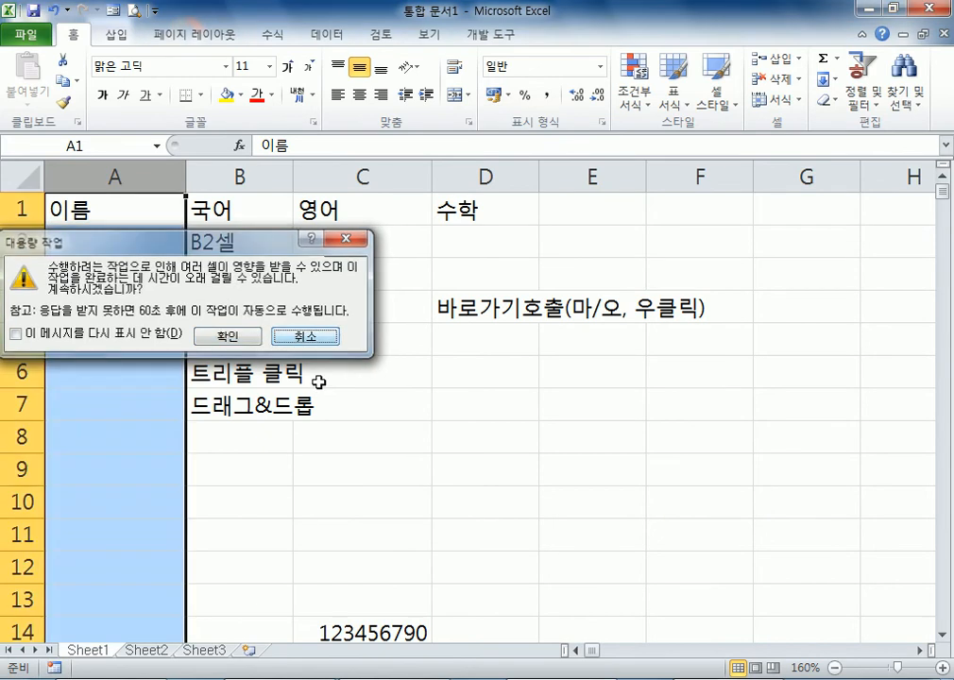
click(302, 337)
click(384, 493)
- Close the current workbook without saving it and create a new blank workbook
scroll(424, 571, down, 10)
scroll(424, 571, up, 5)
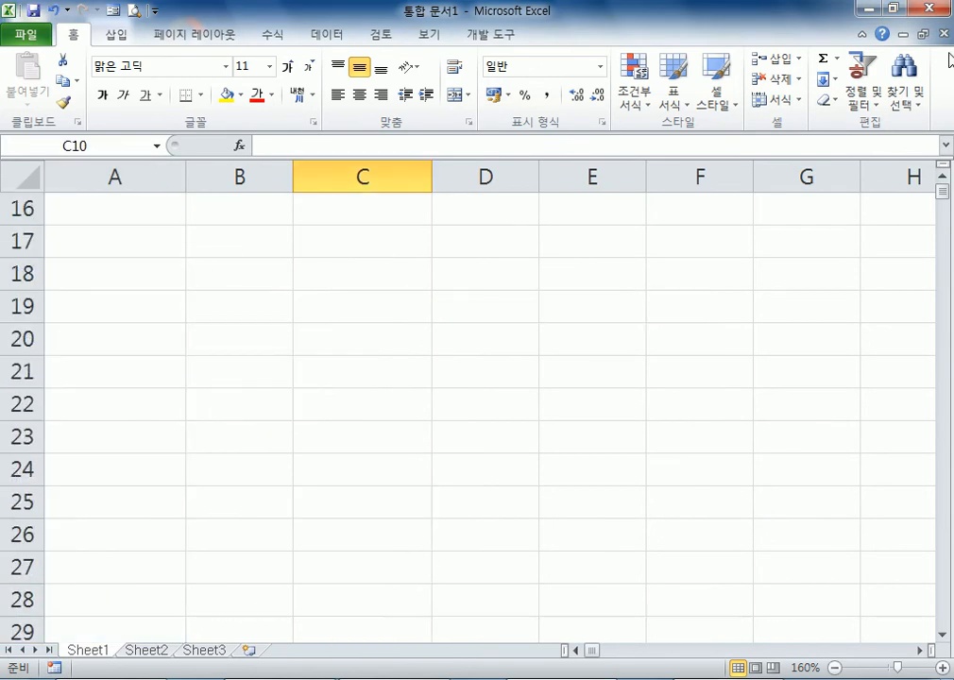
click(943, 33)
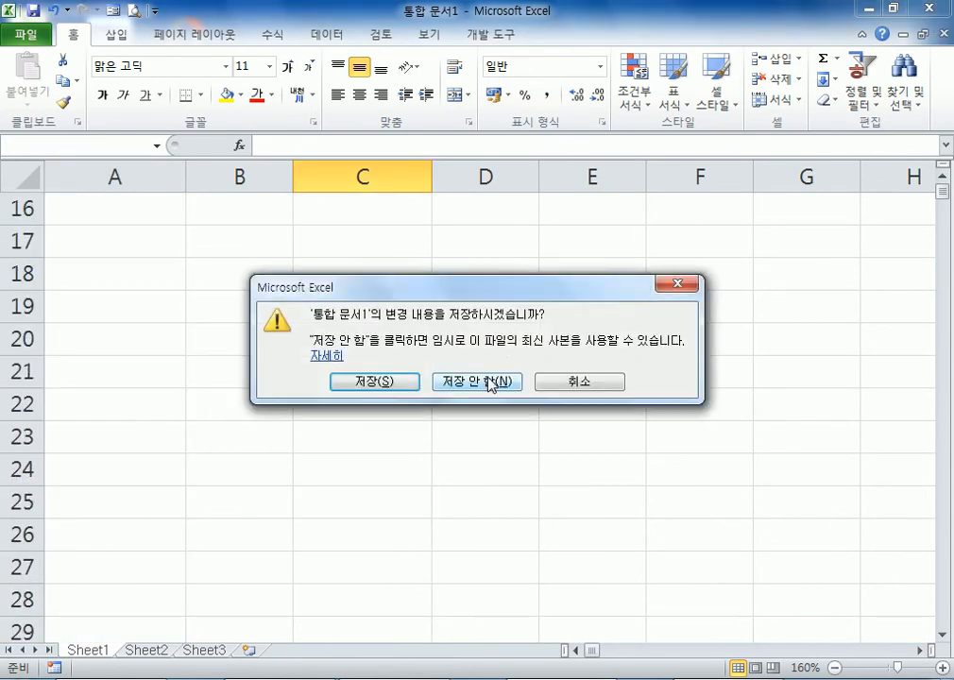
click(441, 381)
key(ctrl+n)
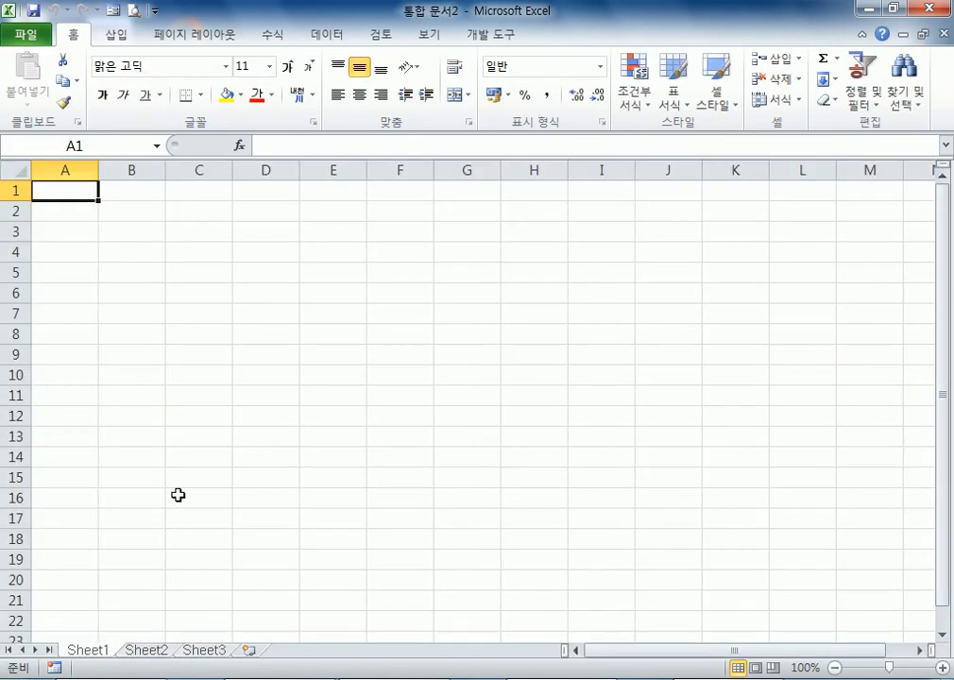
- Enter the headings 이름, 국어, 영어 and 합계 in cells B2 through E2
scroll(55, 204, up, 3)
scroll(55, 204, up, 2)
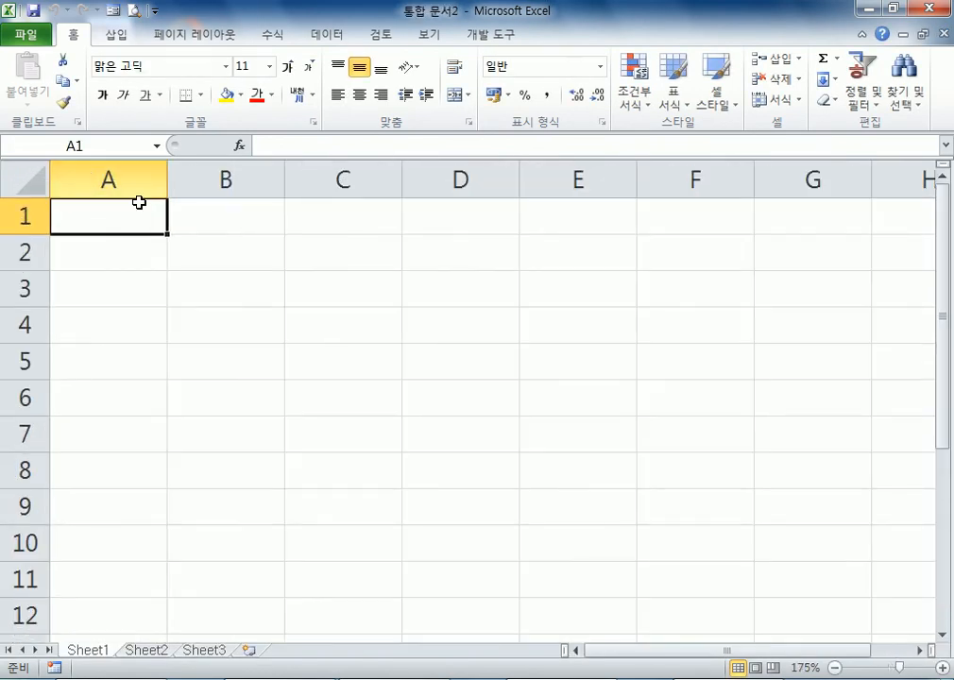
click(209, 267)
text(이름)
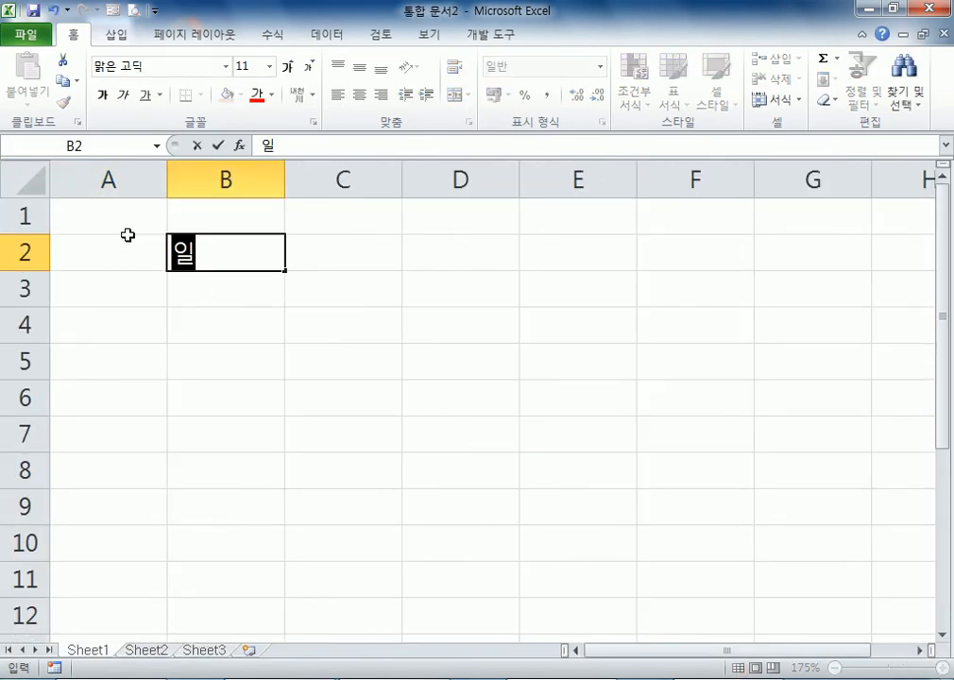
key(Tab)
text(국어)
key(Tab)
text(영어)
key(Tab)
text(합계)
key(Return)
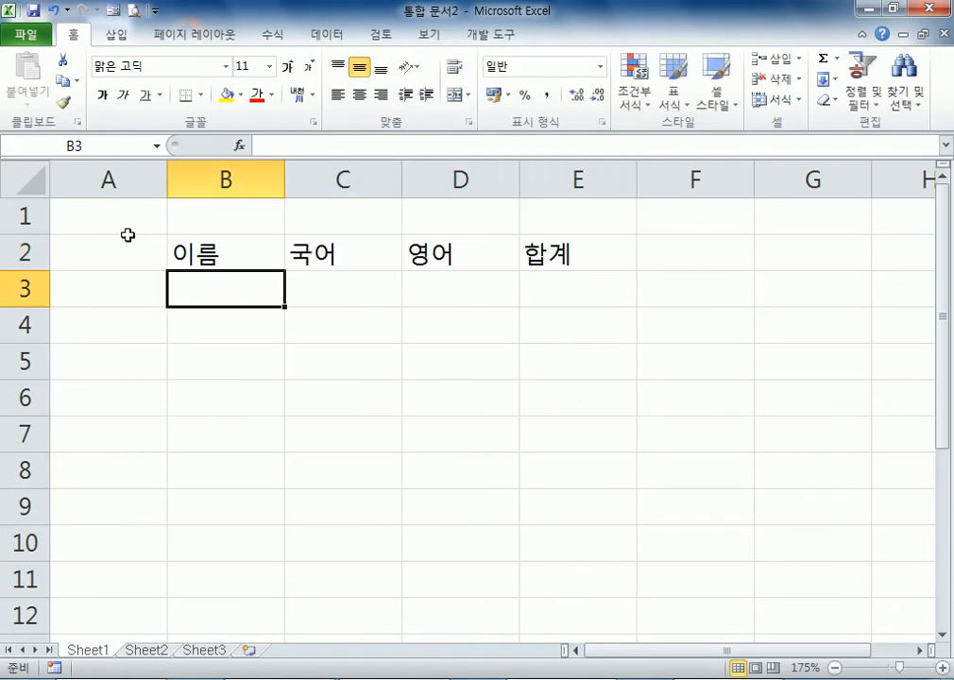
- Apply all borders to the range A2:E6 to form the table grid
key(Left)
key(Up)
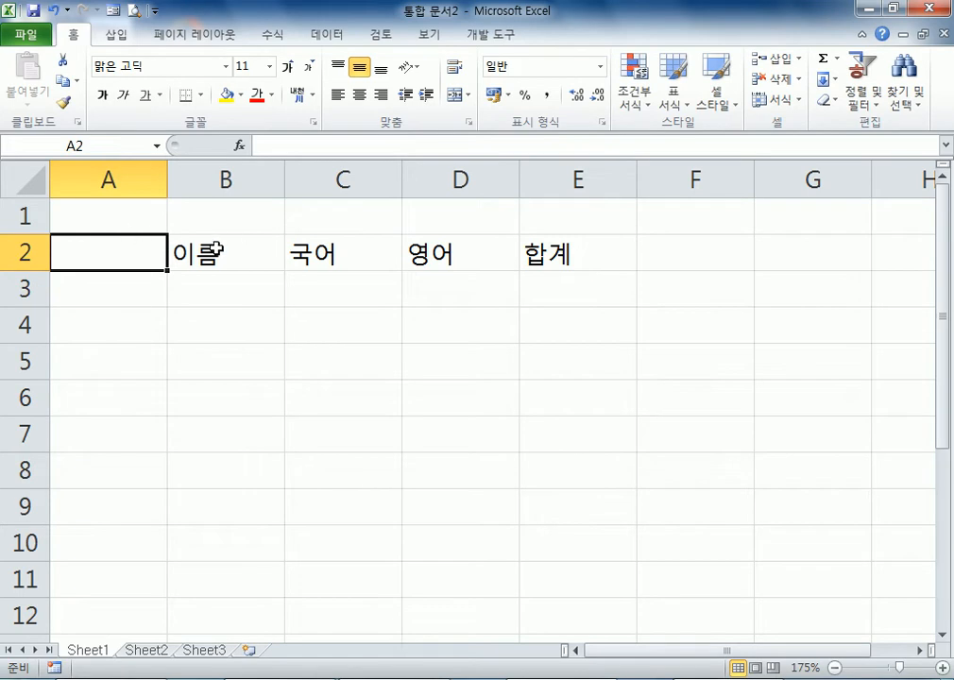
click(272, 254)
drag(272, 253, 517, 266)
drag(124, 246, 628, 396)
click(199, 94)
click(226, 251)
click(319, 590)
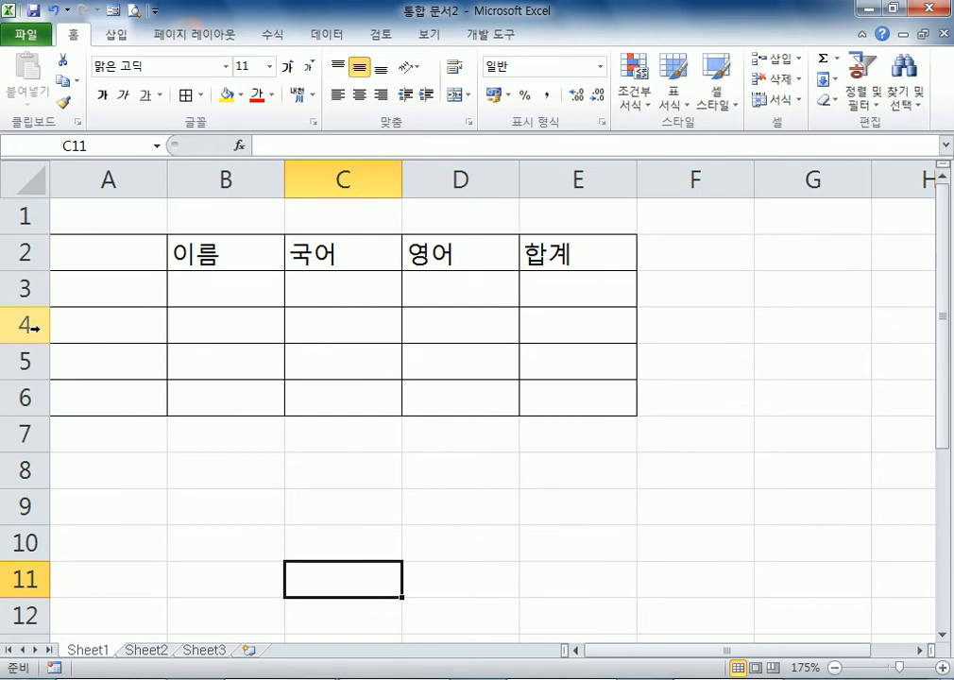
- Insert a new column before column A and narrow it to a thin margin beside the table
right_click(101, 181)
click(170, 311)
click(203, 505)
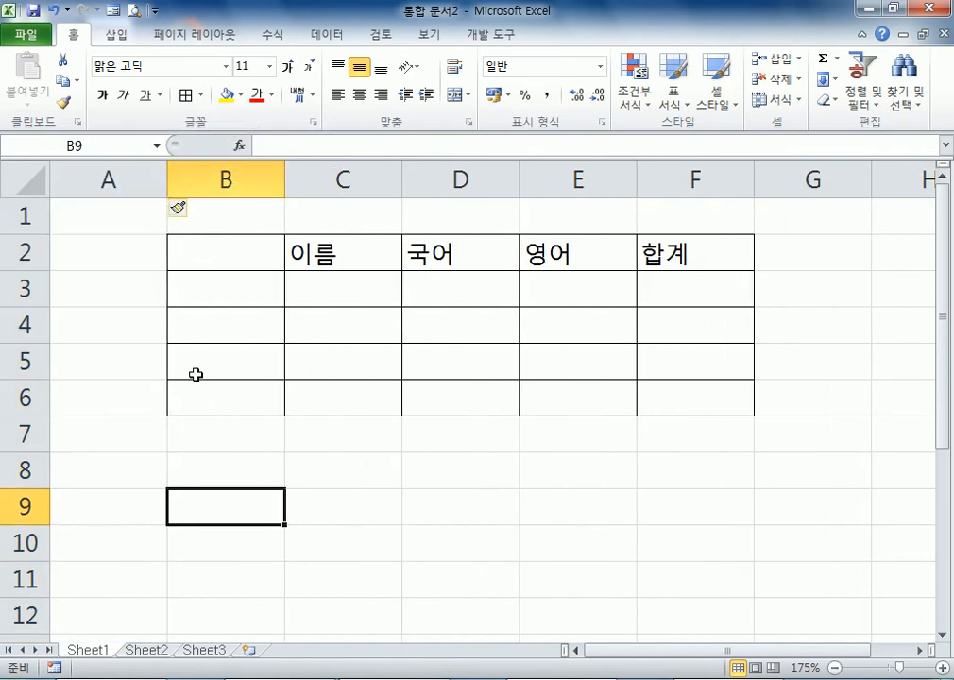
click(109, 176)
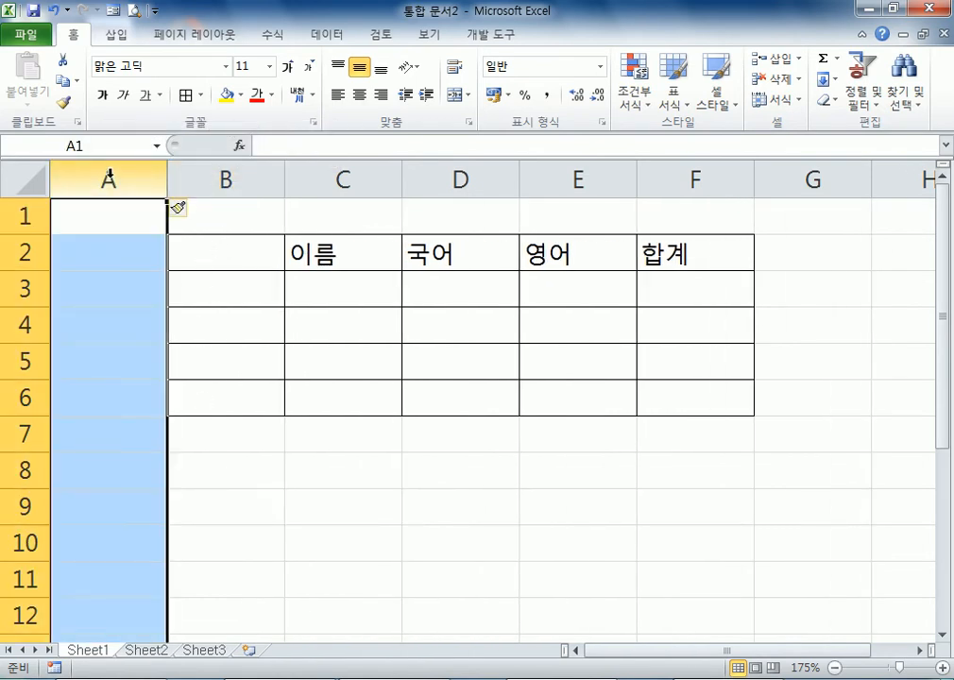
click(228, 462)
drag(167, 187, 50, 192)
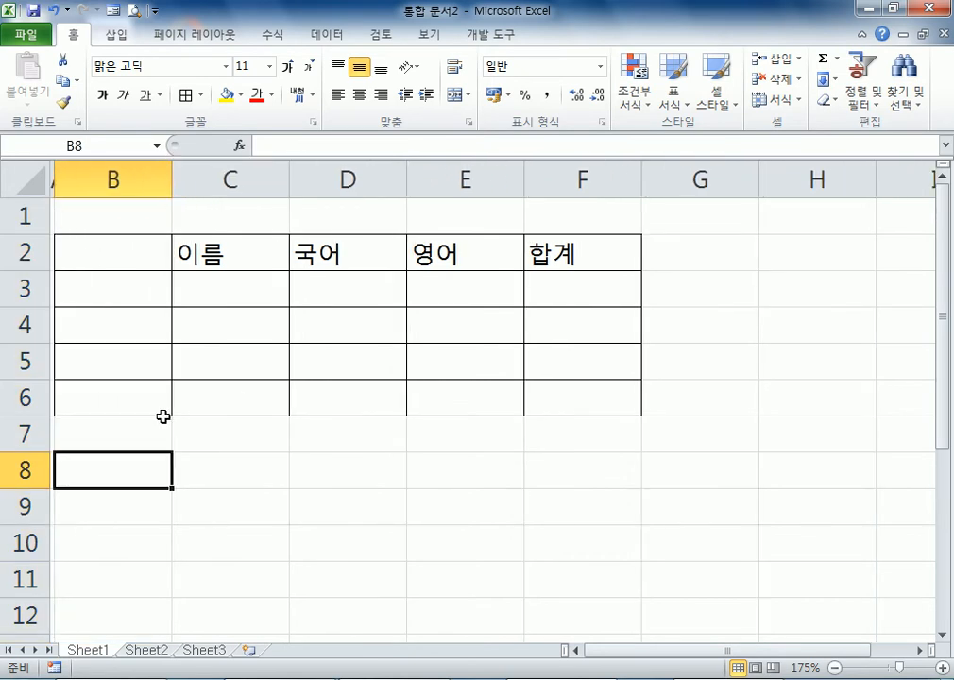
- Reduce the height of row 1 above the table, and undo that height change
click(300, 523)
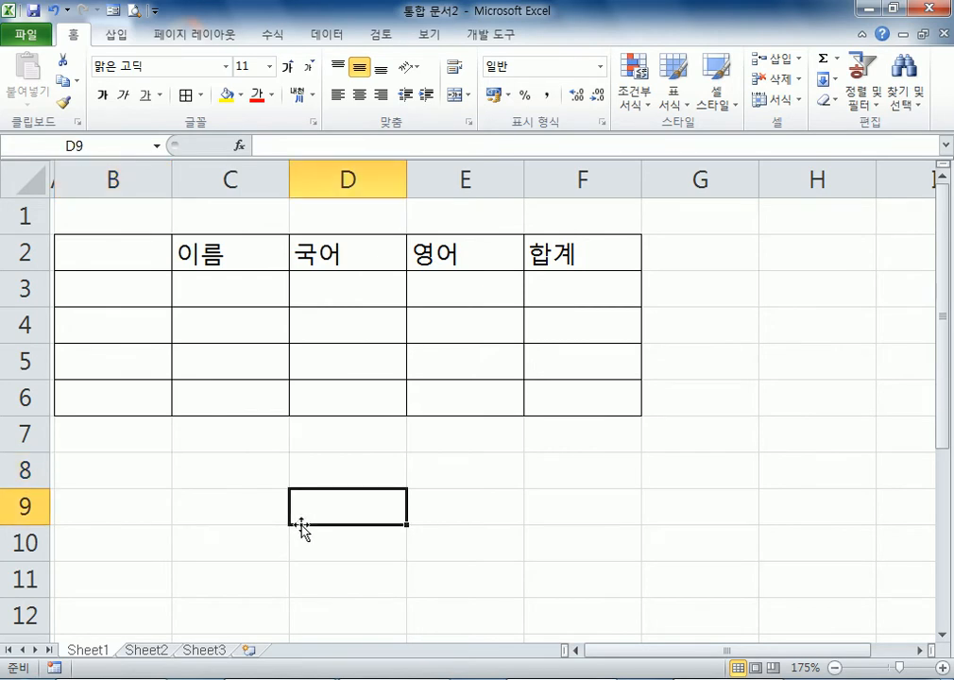
click(110, 215)
drag(29, 233, 25, 208)
click(224, 375)
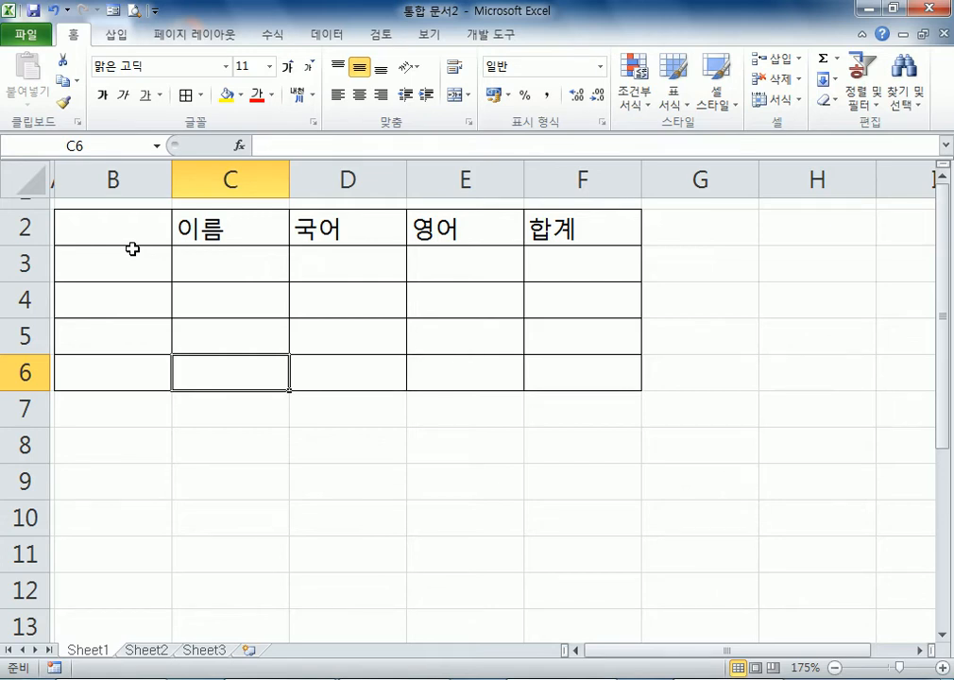
scroll(78, 232, up, 1)
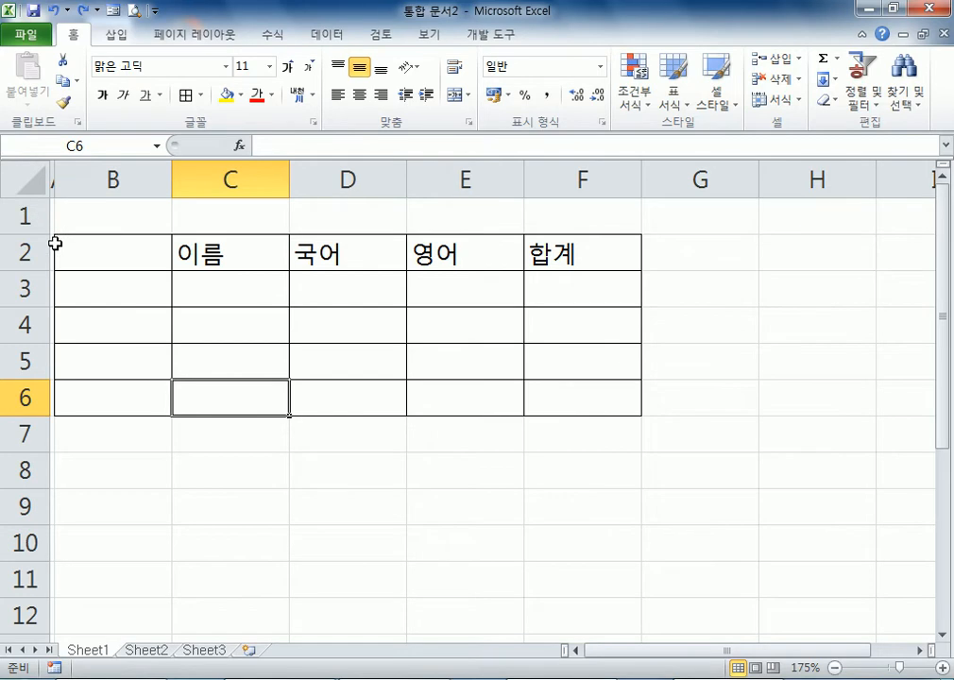
- Adjust the width of column A freehand beside the table, finishing with it widened to about 16.63
scroll(56, 244, left, 1)
drag(167, 183, 115, 180)
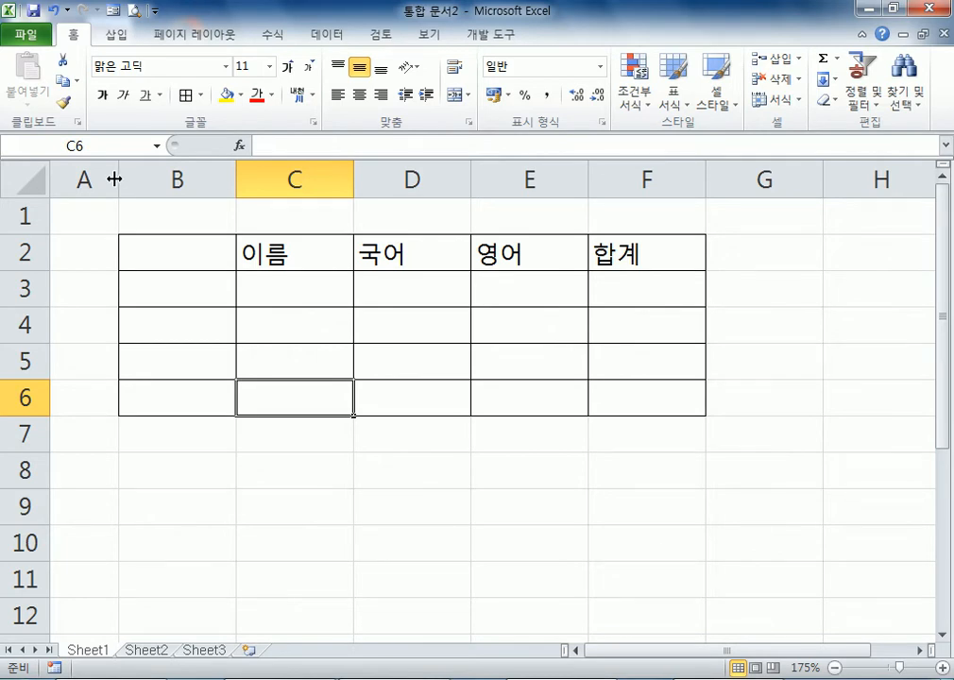
drag(115, 180, 162, 180)
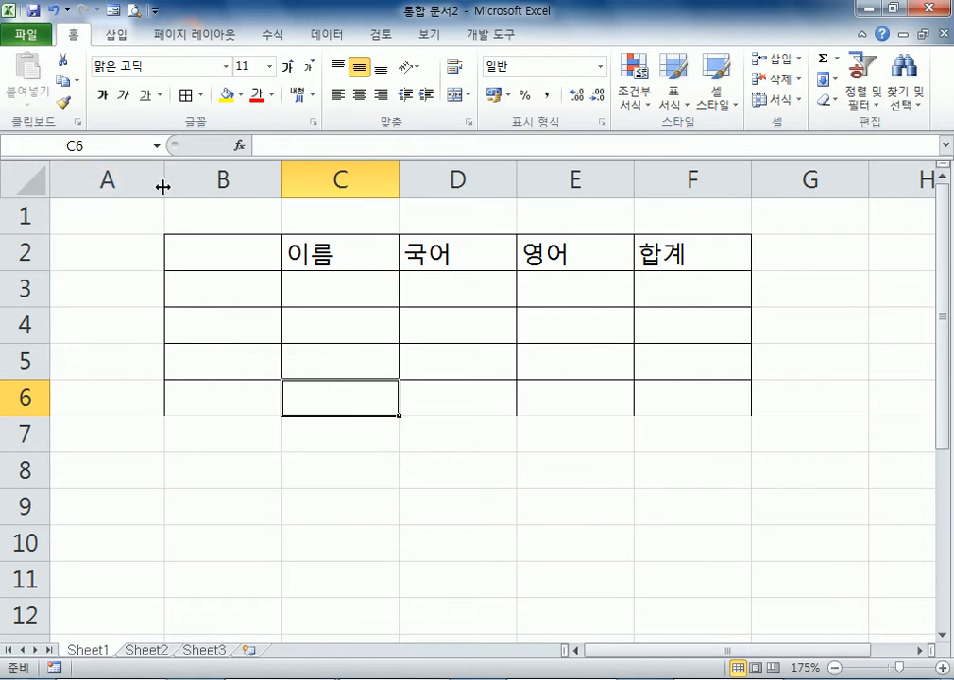
click(212, 316)
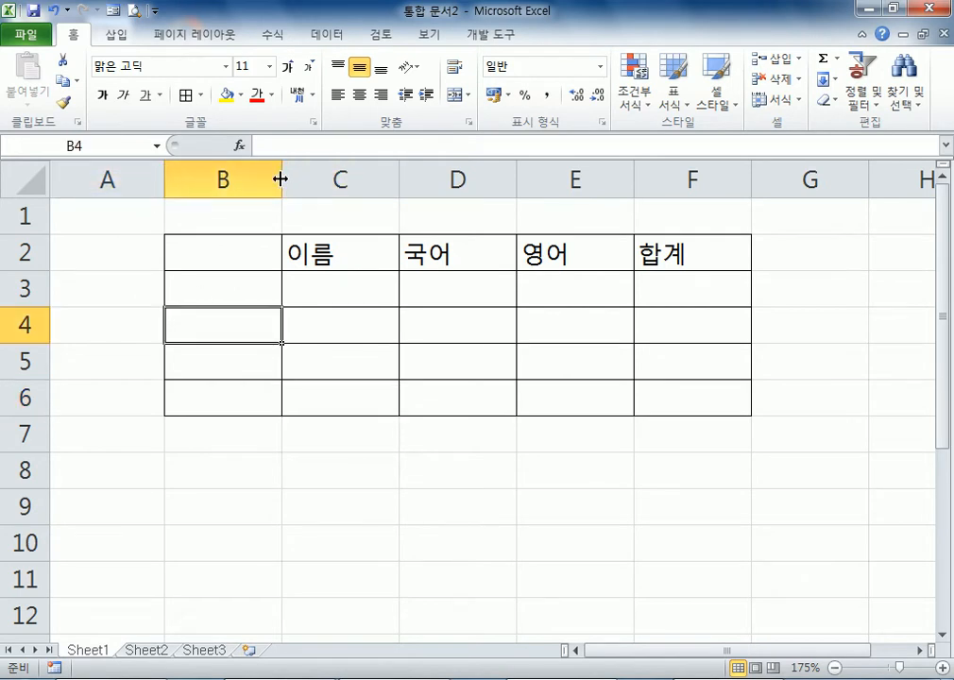
drag(164, 176, 71, 188)
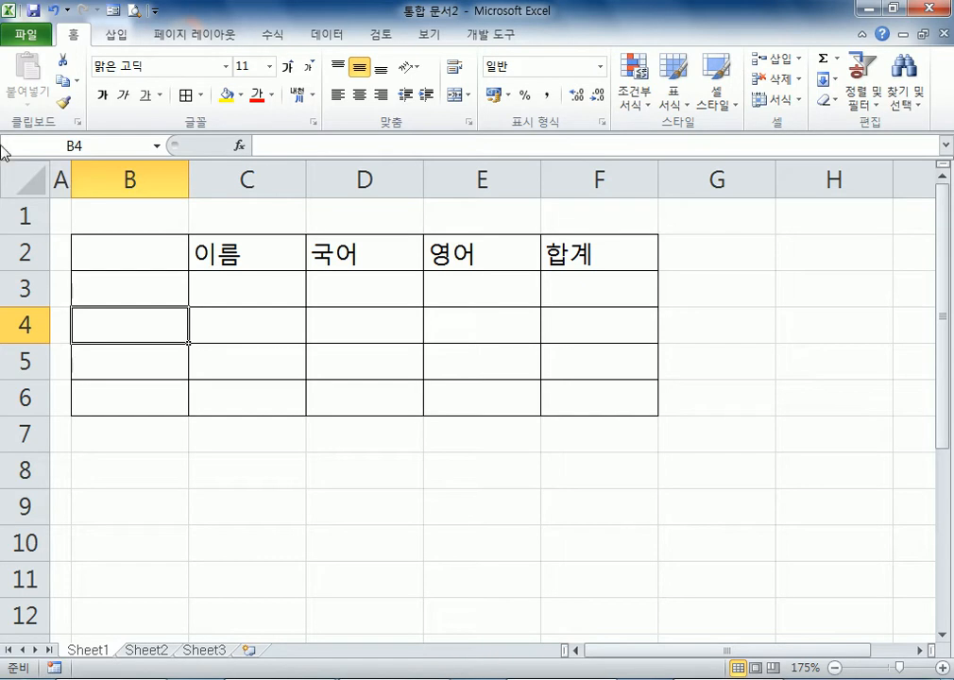
drag(69, 180, 274, 190)
click(171, 387)
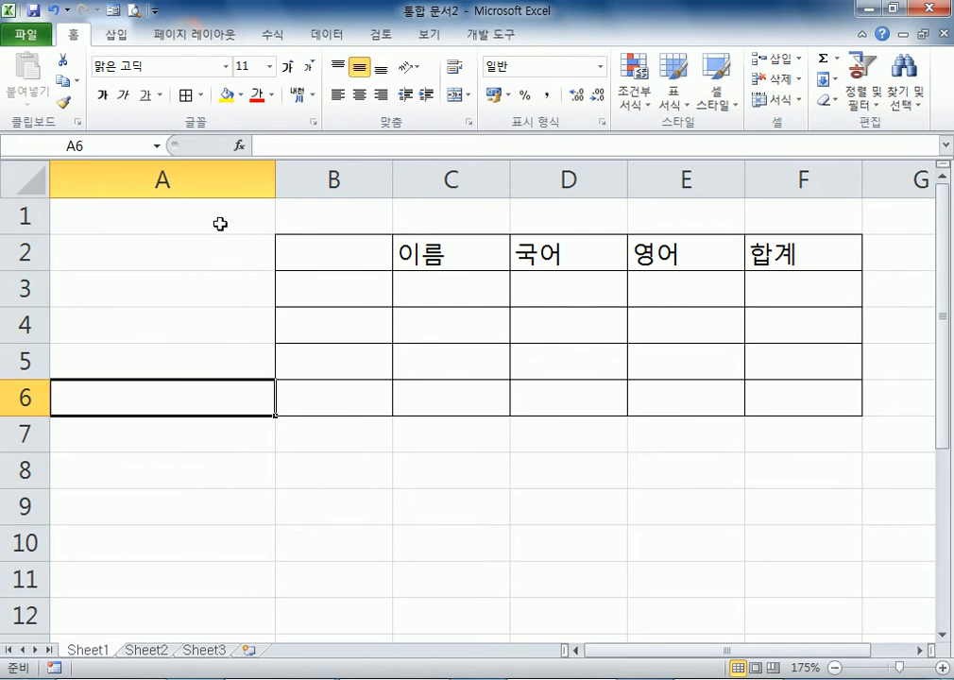
- Select the whole of column A and look over the commands available for the column
click(157, 181)
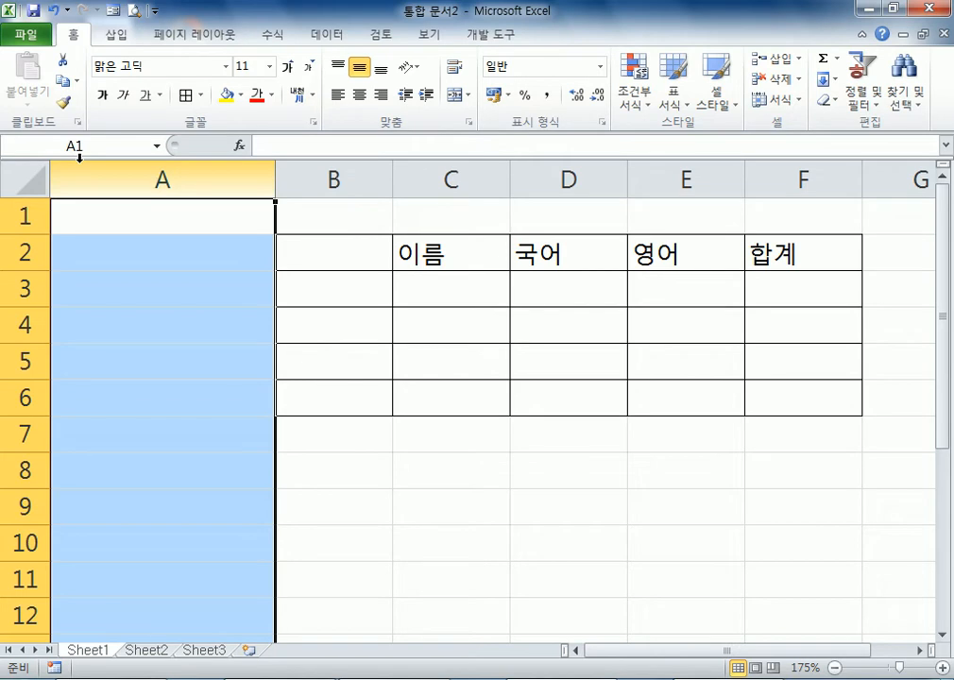
click(284, 554)
click(146, 177)
right_click(145, 178)
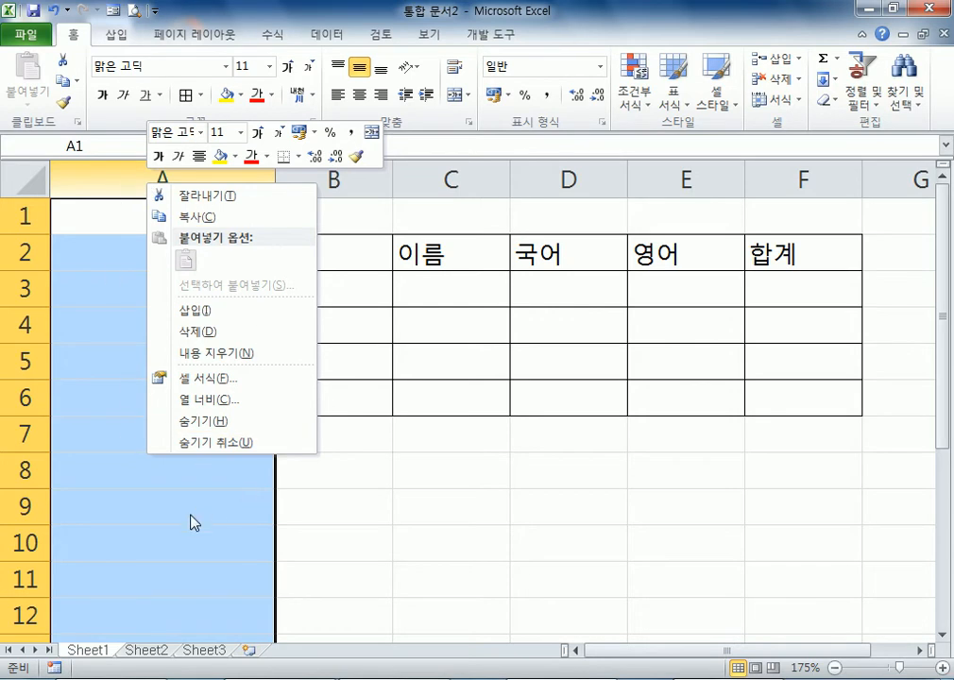
click(104, 177)
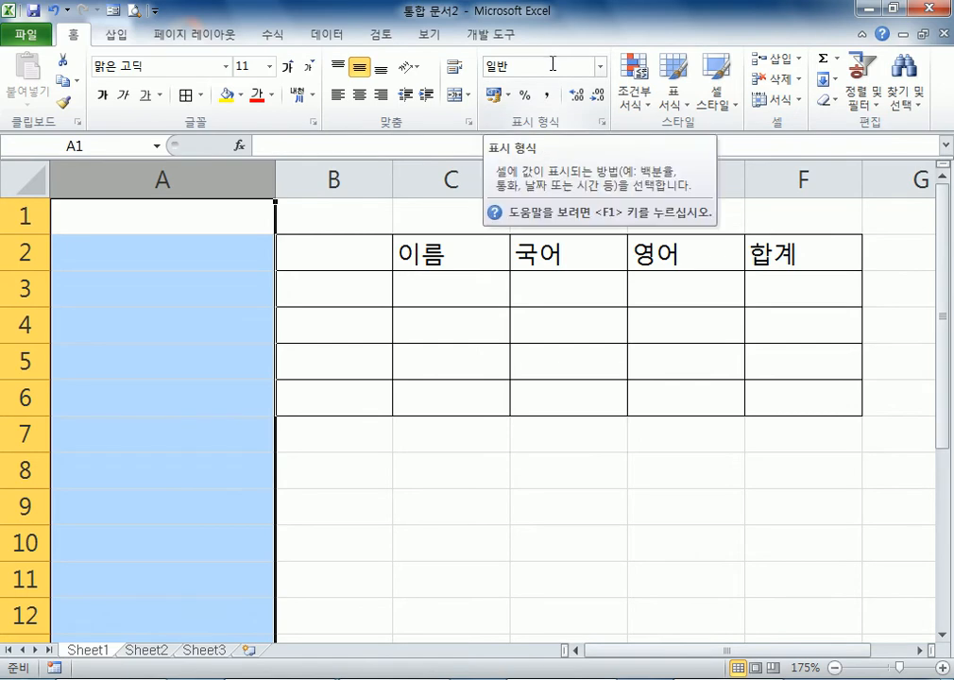
click(464, 436)
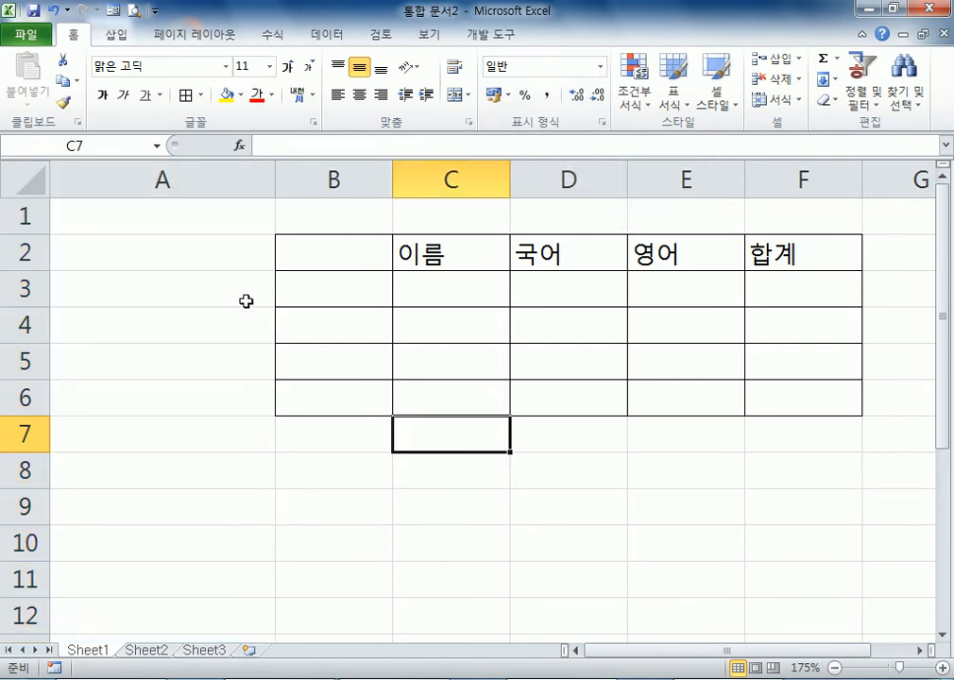
- Compare the shortcut commands of the single cell A2 with those of the whole column A
click(164, 181)
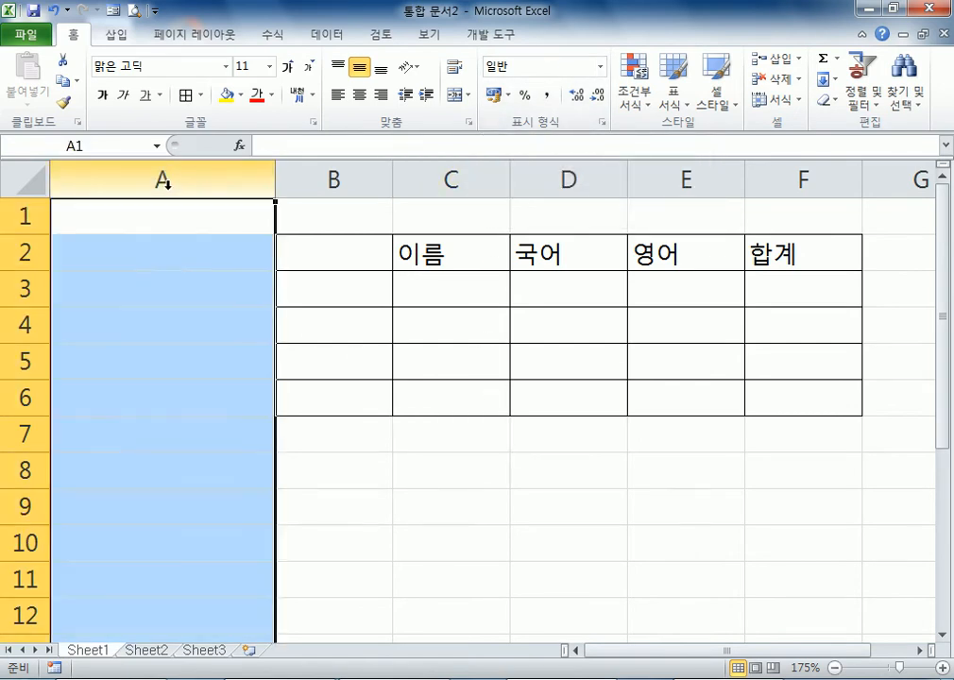
click(179, 249)
click(162, 184)
click(175, 311)
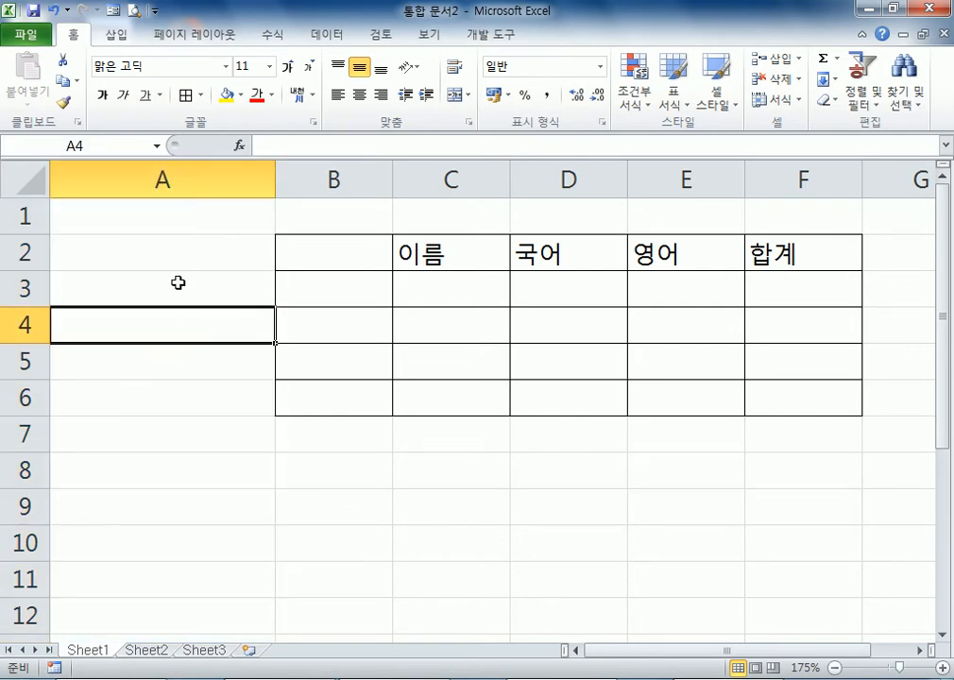
right_click(180, 251)
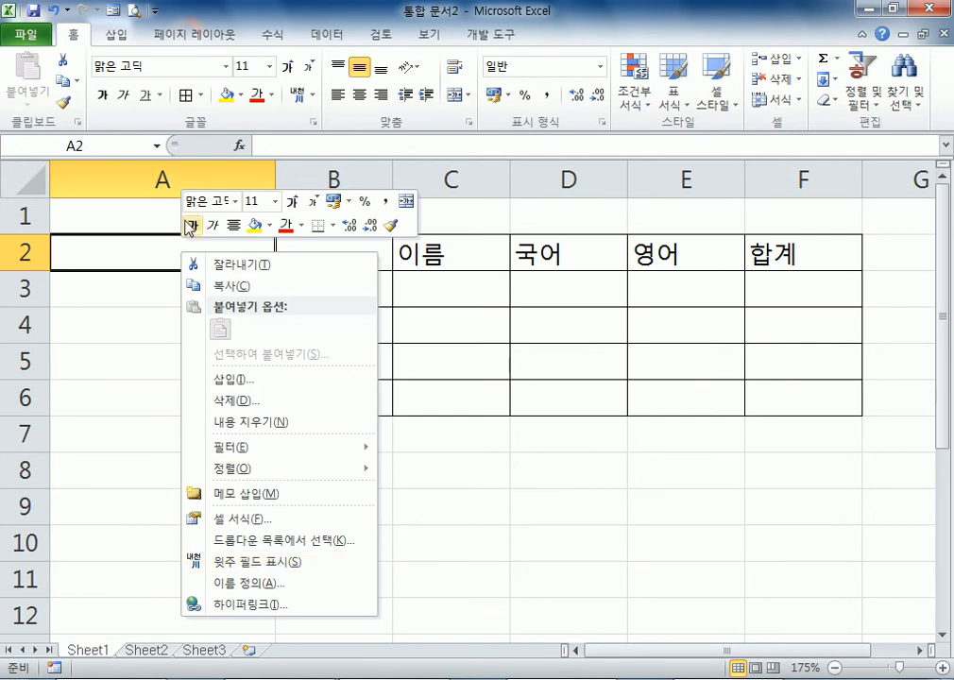
click(160, 180)
right_click(160, 176)
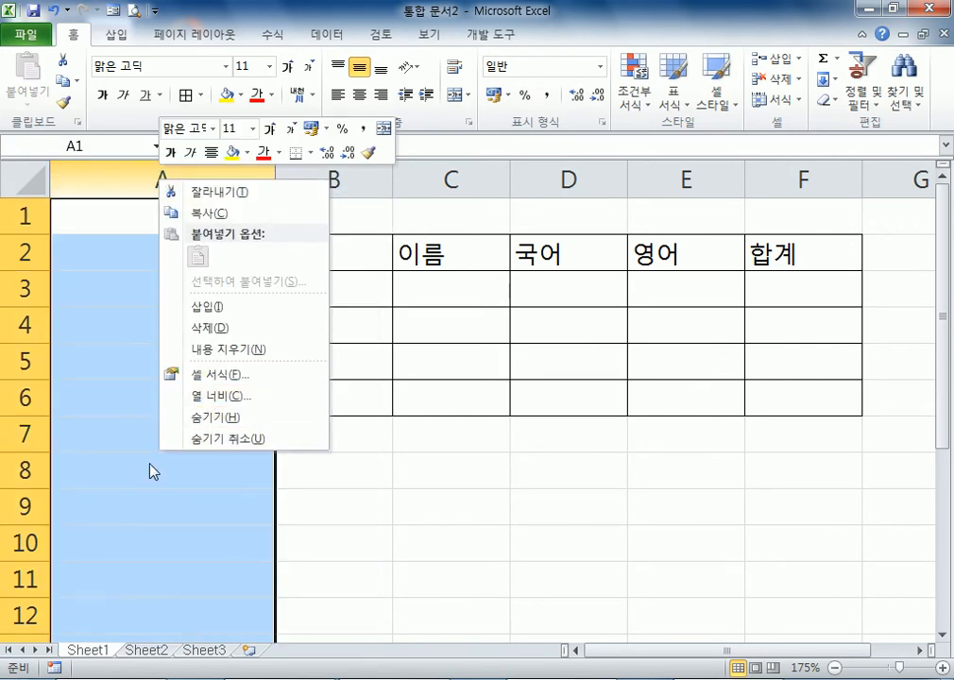
- Compare selecting the cell range A4:E10 with selecting entire columns such as A, D and E
click(187, 438)
click(184, 401)
click(452, 302)
click(567, 470)
click(160, 470)
drag(221, 336, 654, 544)
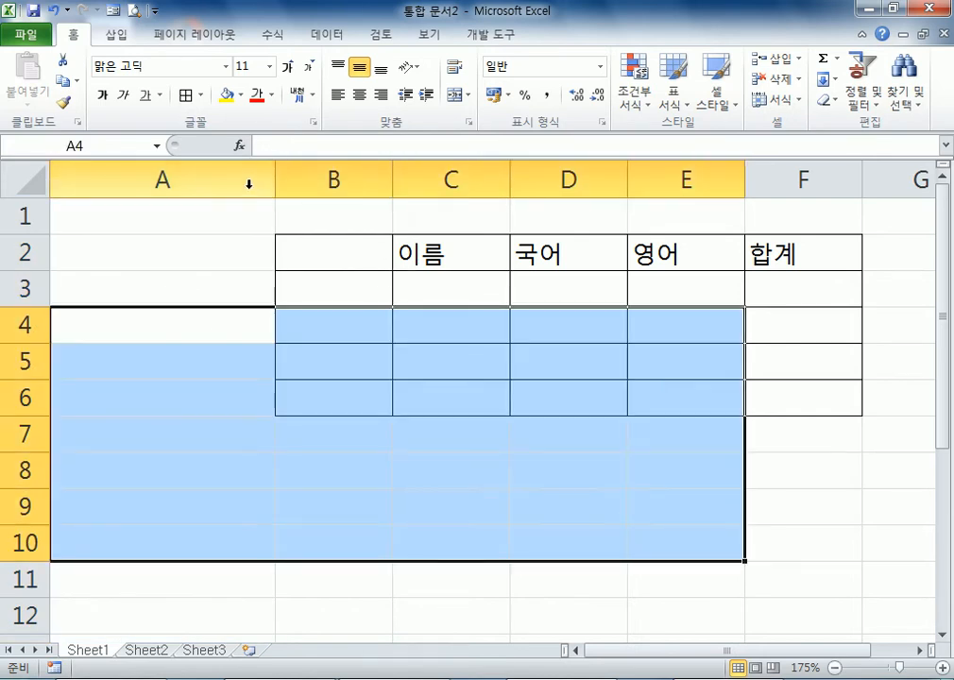
click(244, 181)
click(304, 178)
click(491, 179)
click(518, 178)
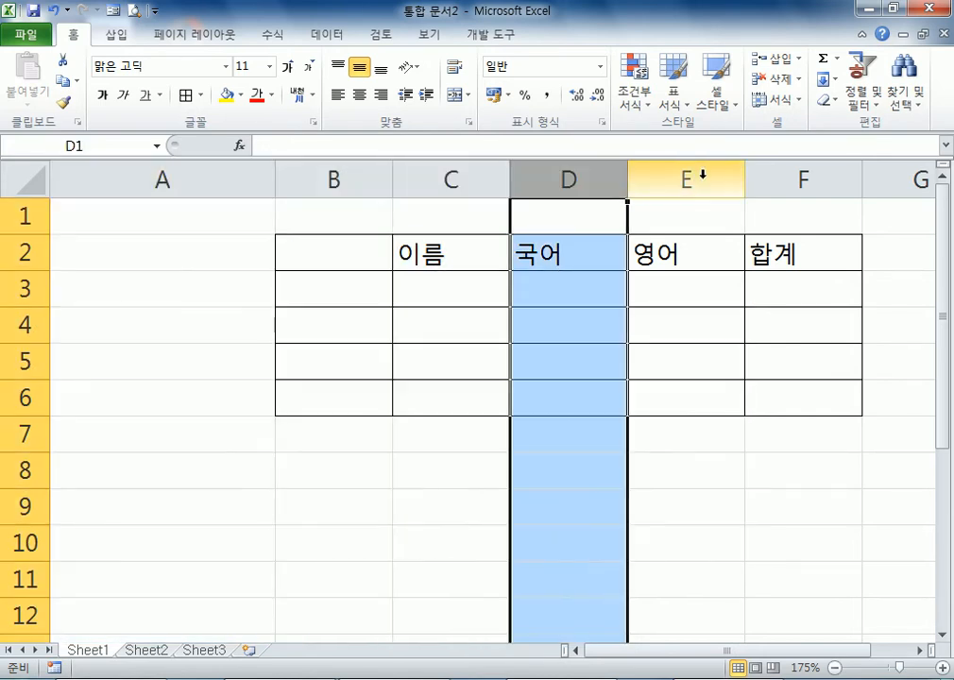
click(694, 172)
click(229, 183)
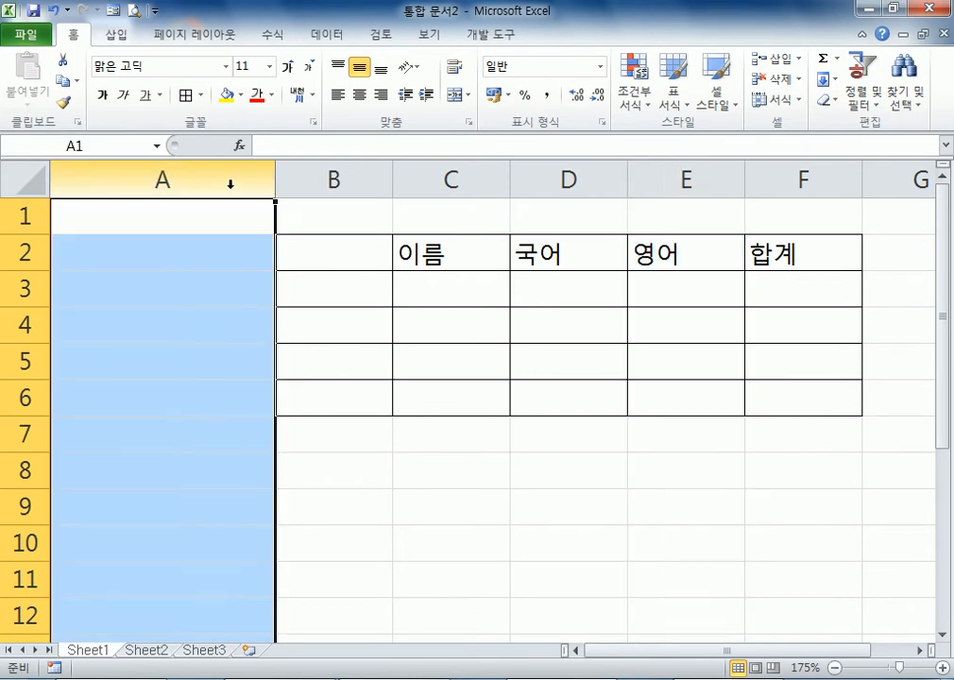
click(190, 324)
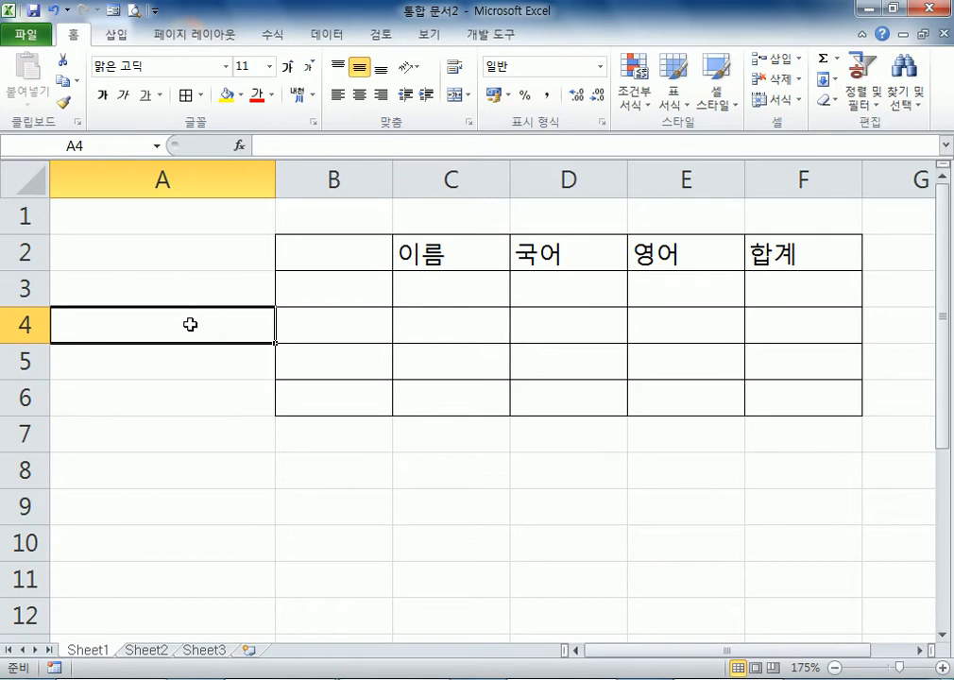
- Check column A's exact width in the column width settings without changing it
right_click(192, 186)
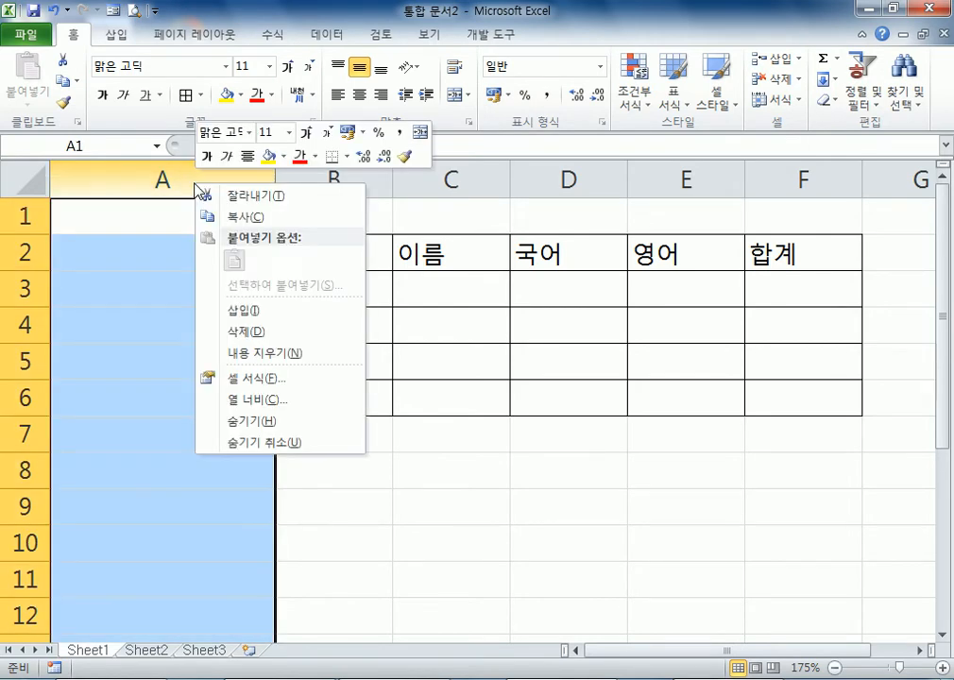
click(230, 404)
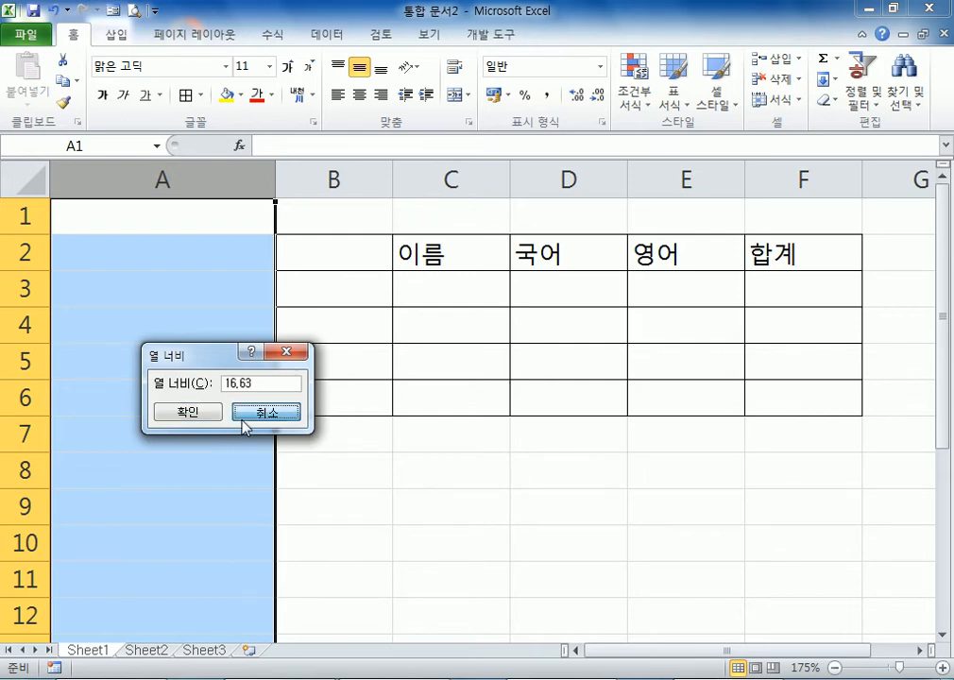
click(243, 416)
- Set the width of column A to 1, and undo that width change
right_click(179, 188)
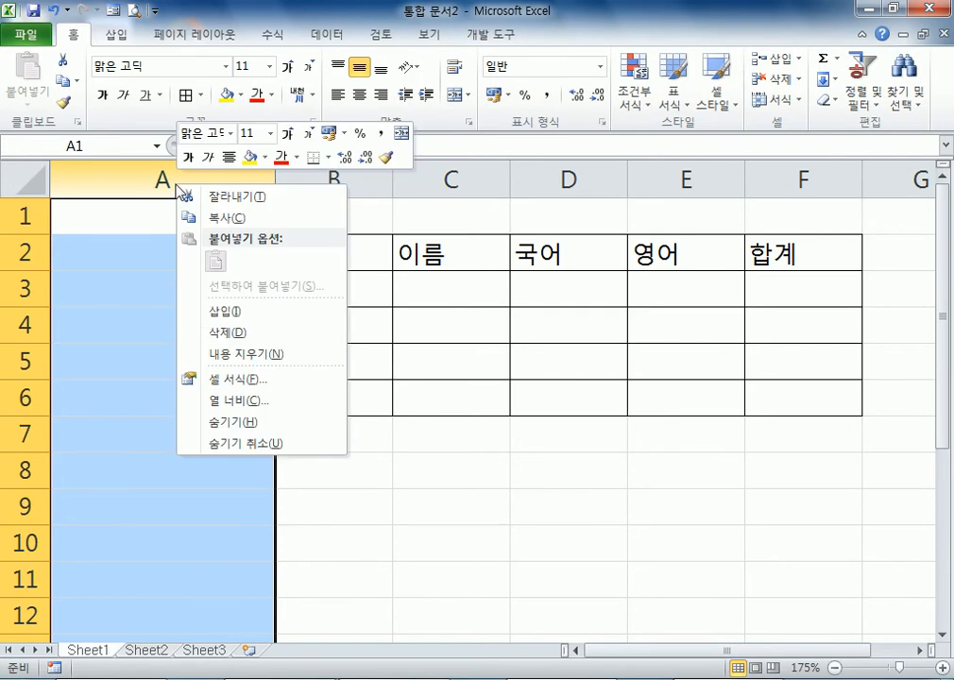
click(268, 399)
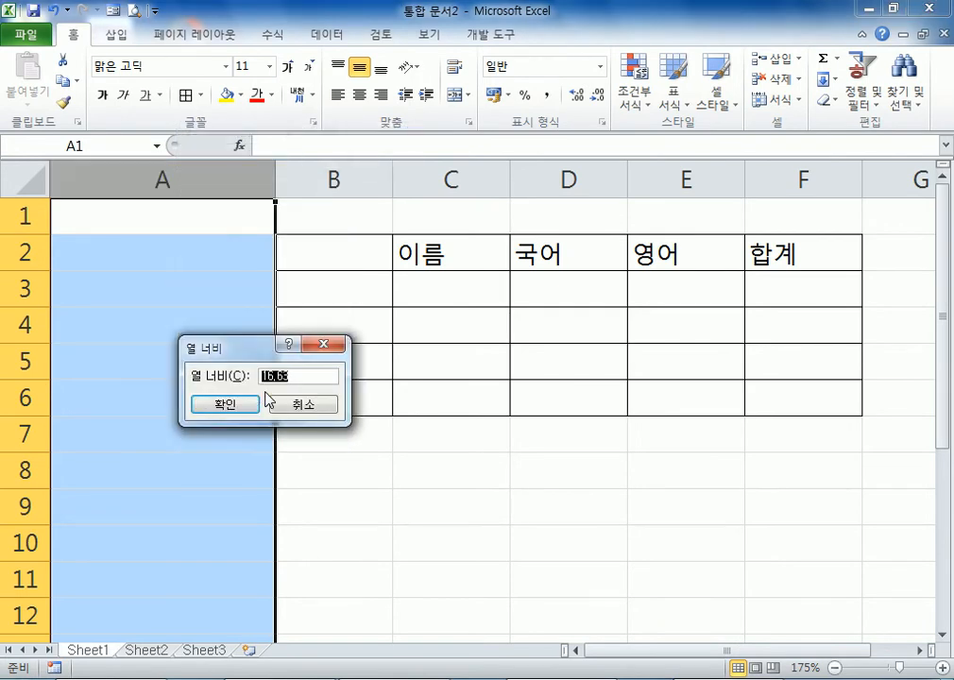
text(1)
click(248, 407)
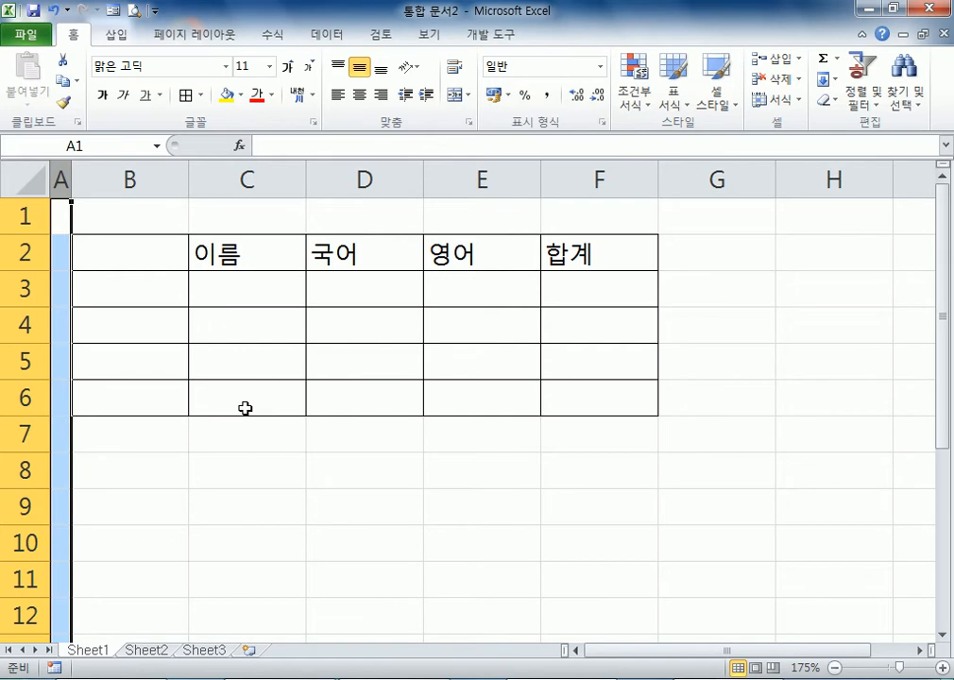
key(ctrl+z)
click(137, 274)
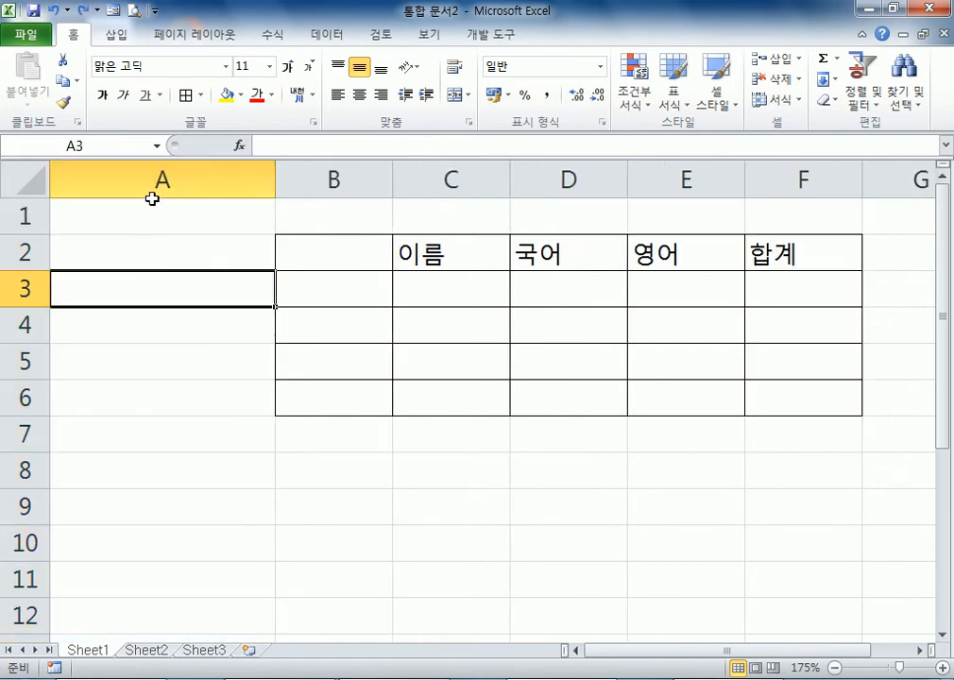
- Set the width of column A on Sheet1 to 1 as a thin margin
right_click(153, 179)
click(197, 414)
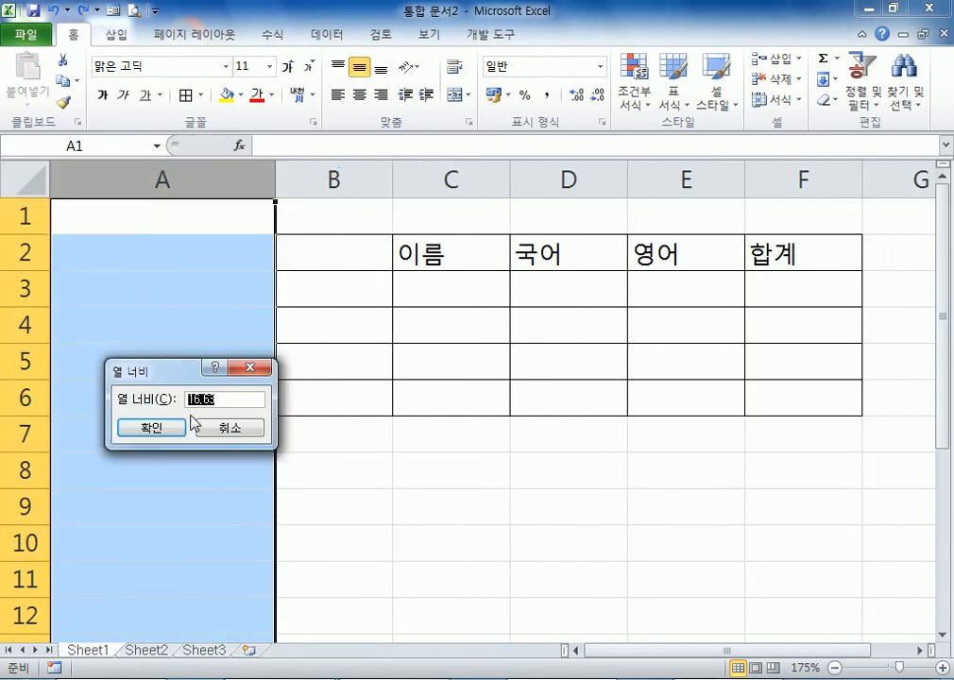
text(1)
click(173, 432)
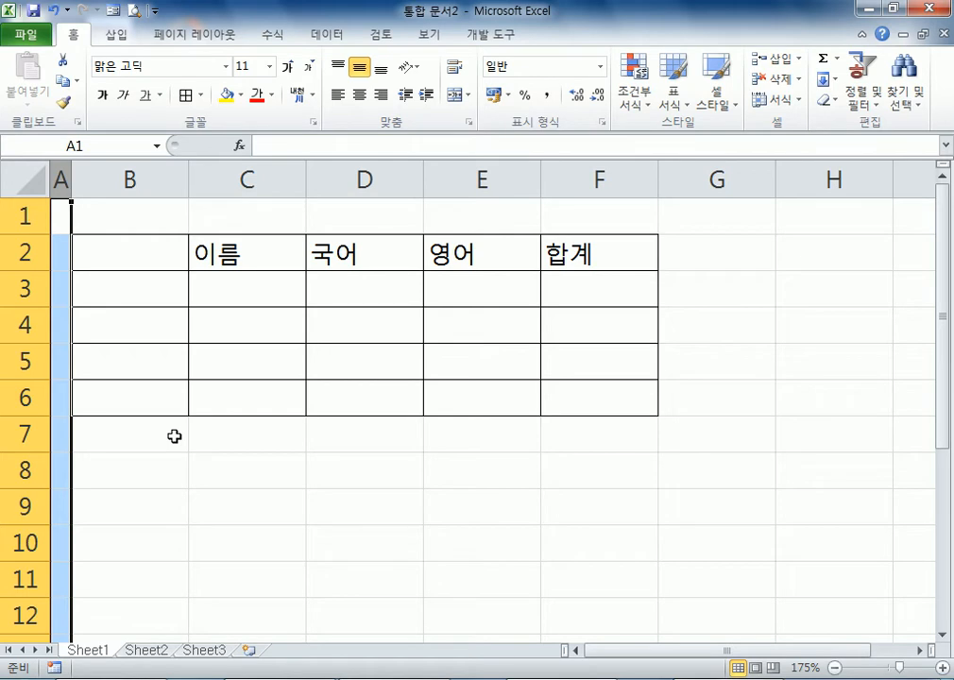
click(126, 294)
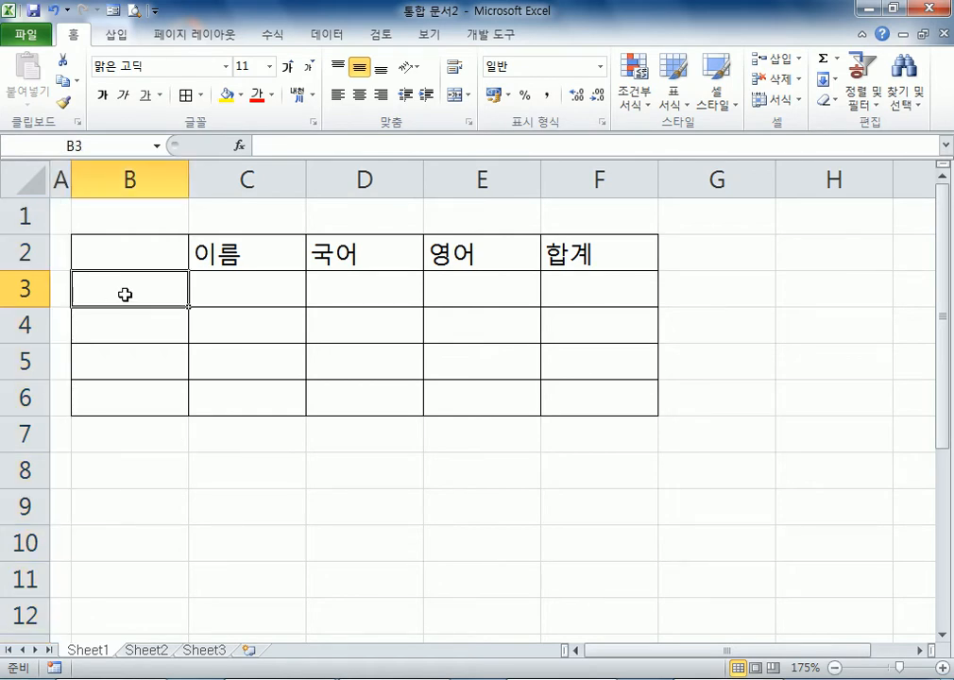
- Set the width of column A on Sheet2 to 1
click(146, 651)
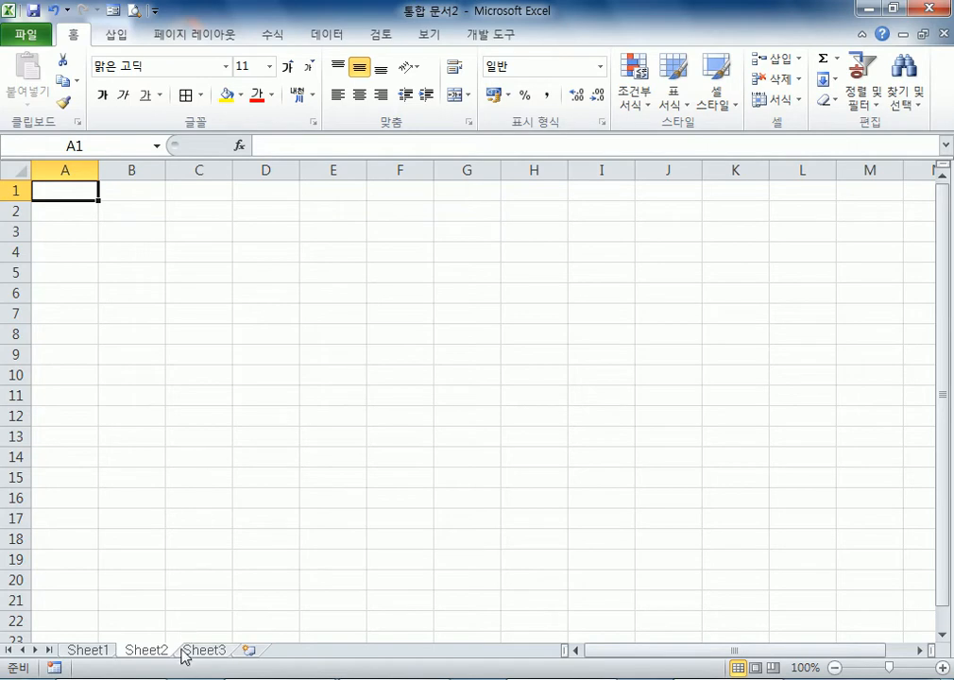
right_click(81, 169)
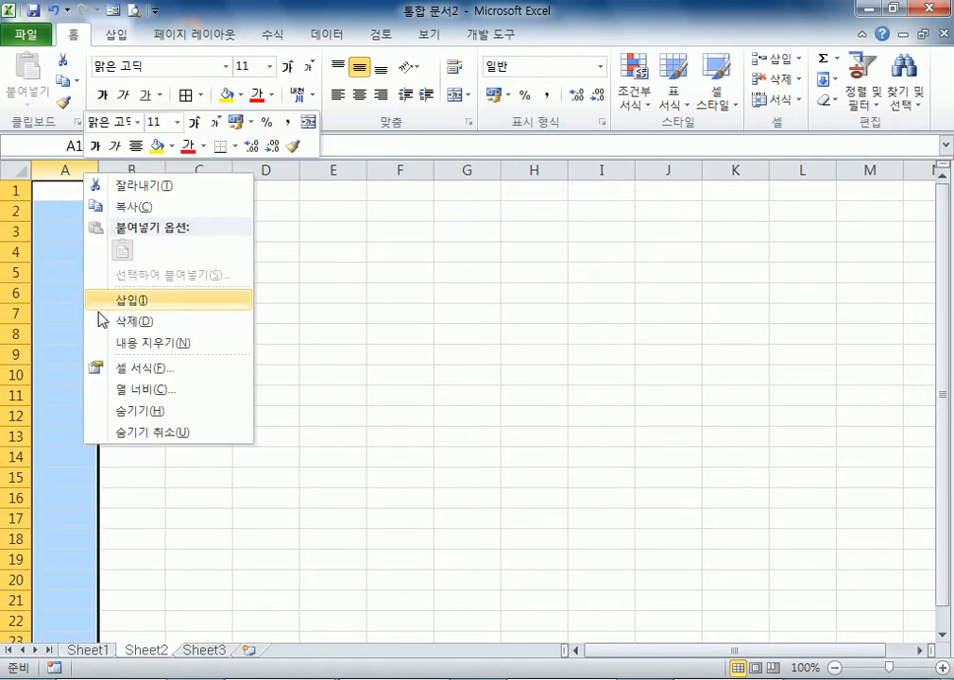
click(145, 404)
text(1)
key(Return)
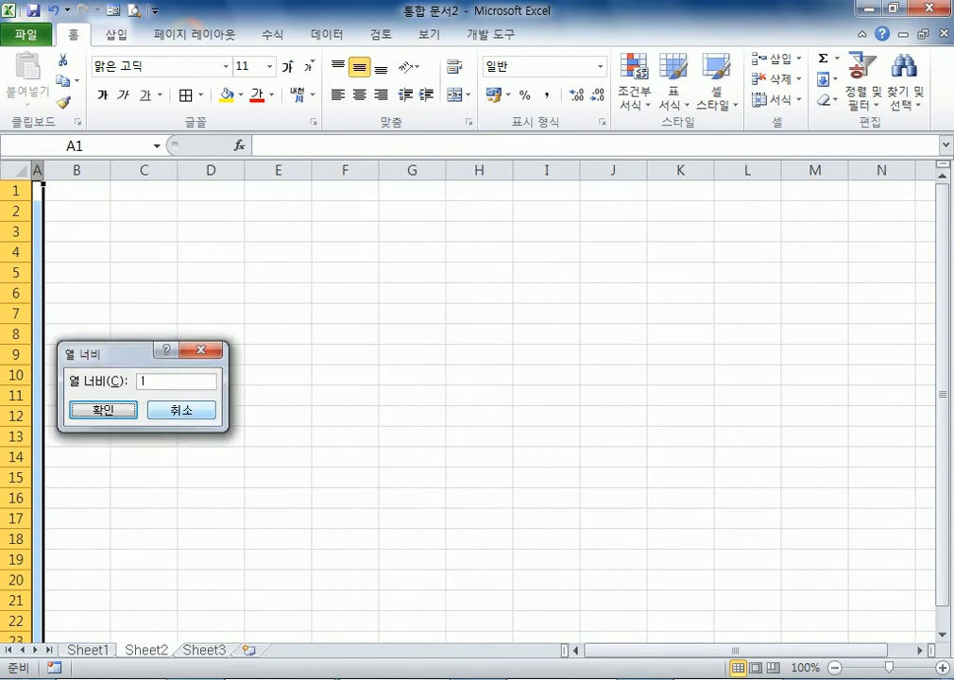
- Set the width of column A on Sheet3 to 1
click(205, 651)
right_click(76, 170)
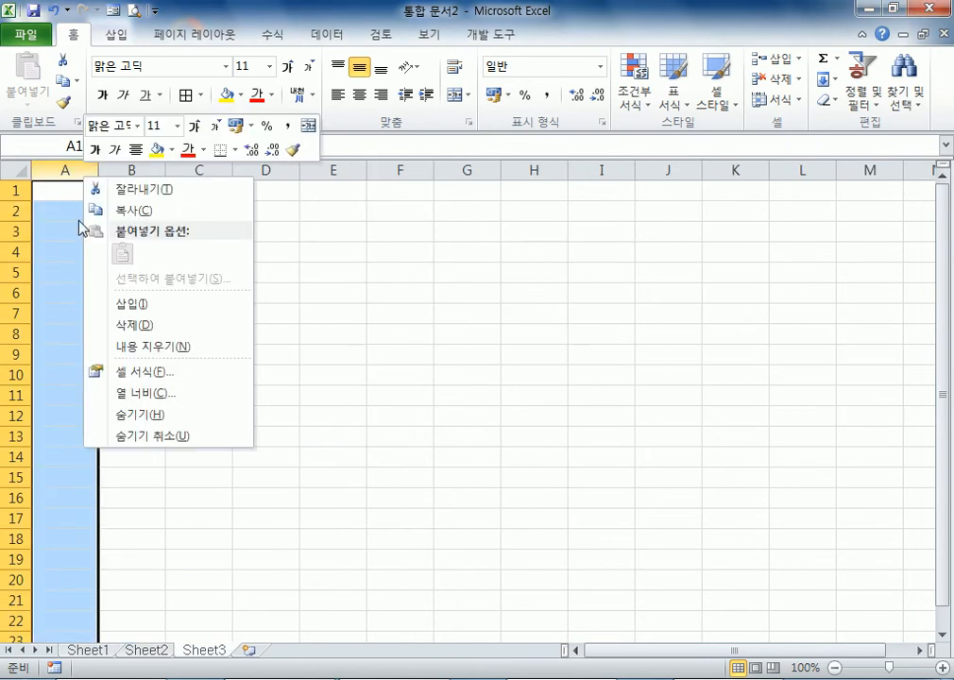
click(122, 391)
text(1)
key(Return)
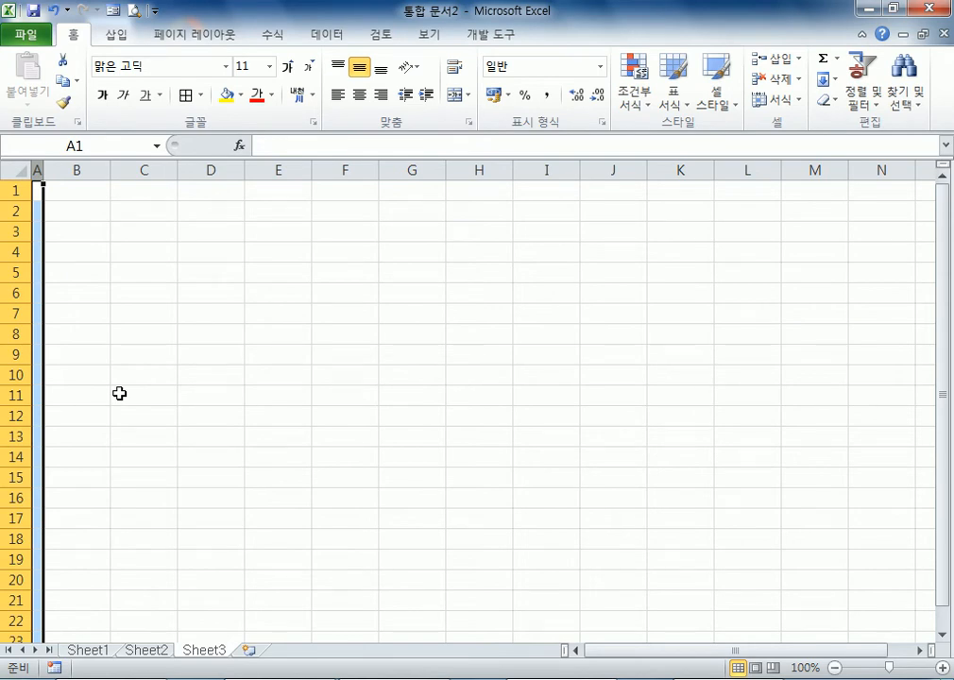
click(120, 228)
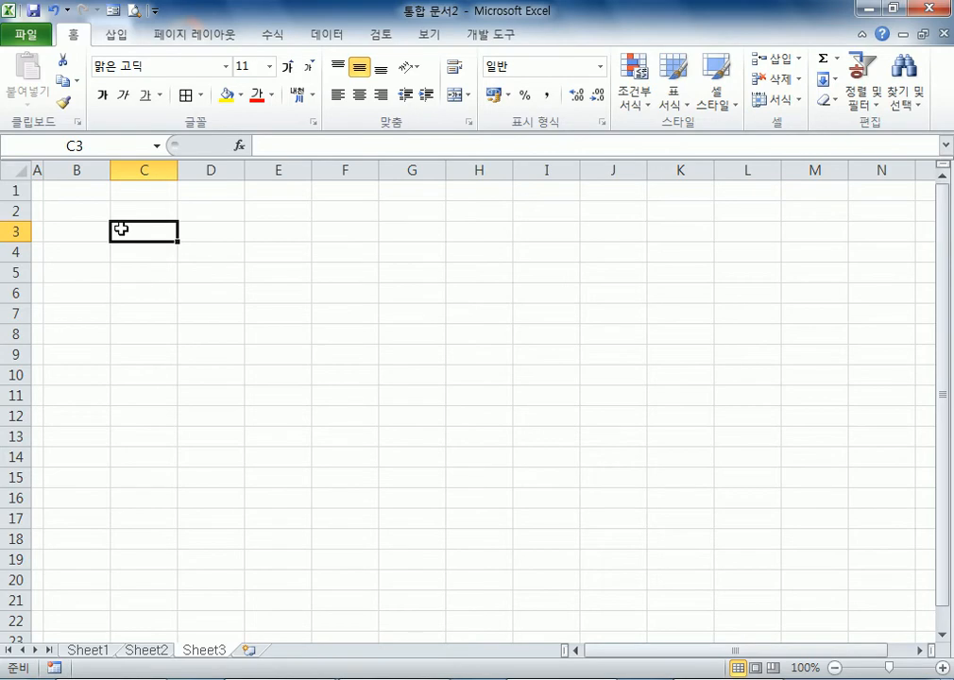
- Undo the column A width changes on the three sheets and return to Sheet1
key(ctrl+Page_Up)
key(ctrl+Page_Up)
click(170, 325)
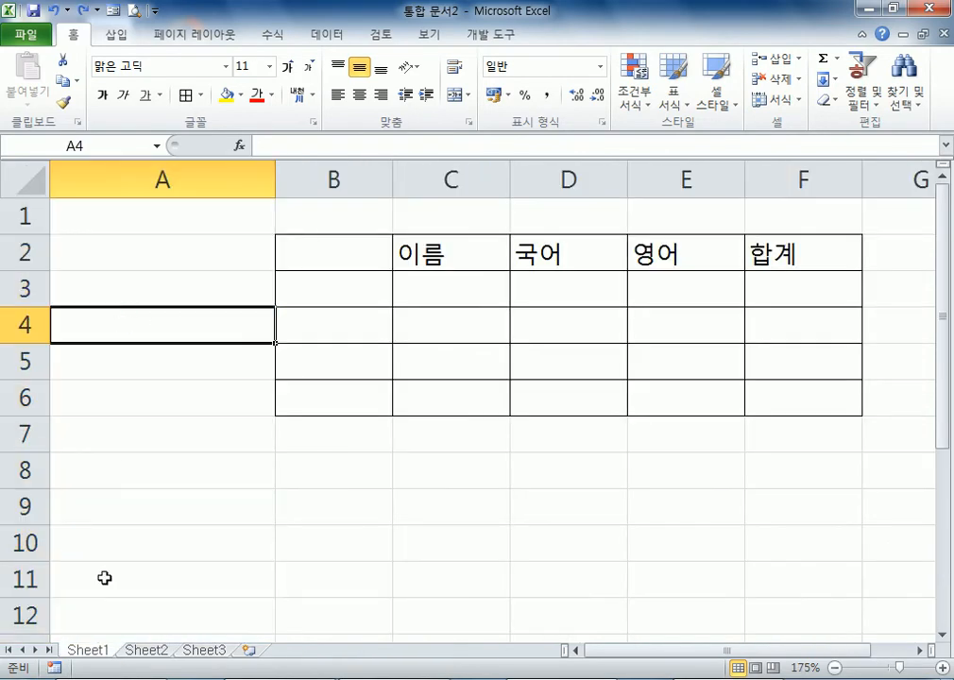
- Shrink the workbook window to a shorter floating size and group the worksheets Sheet1 through Sheet3
click(897, 13)
drag(127, 615, 129, 338)
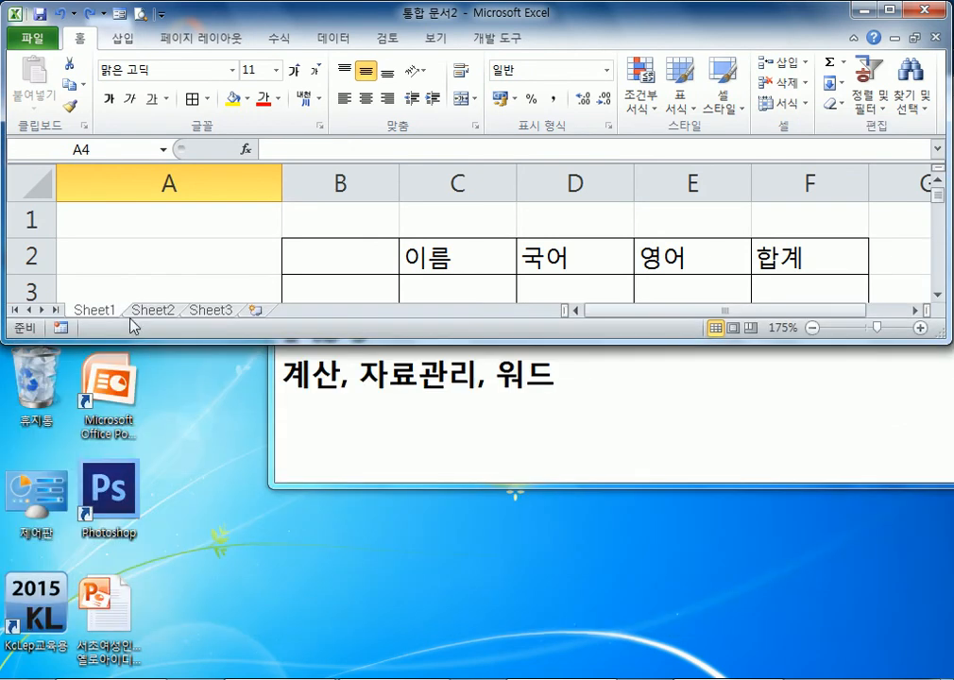
shift+click(209, 311)
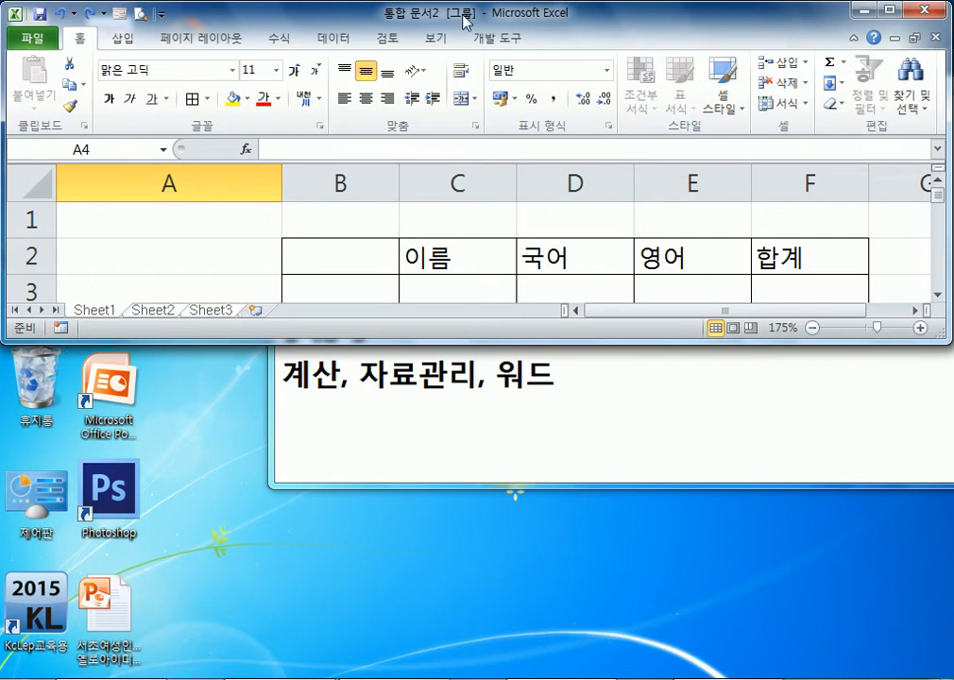
- Set the width of column A to 1 across the grouped sheets and check the result on the individual sheets
right_click(200, 174)
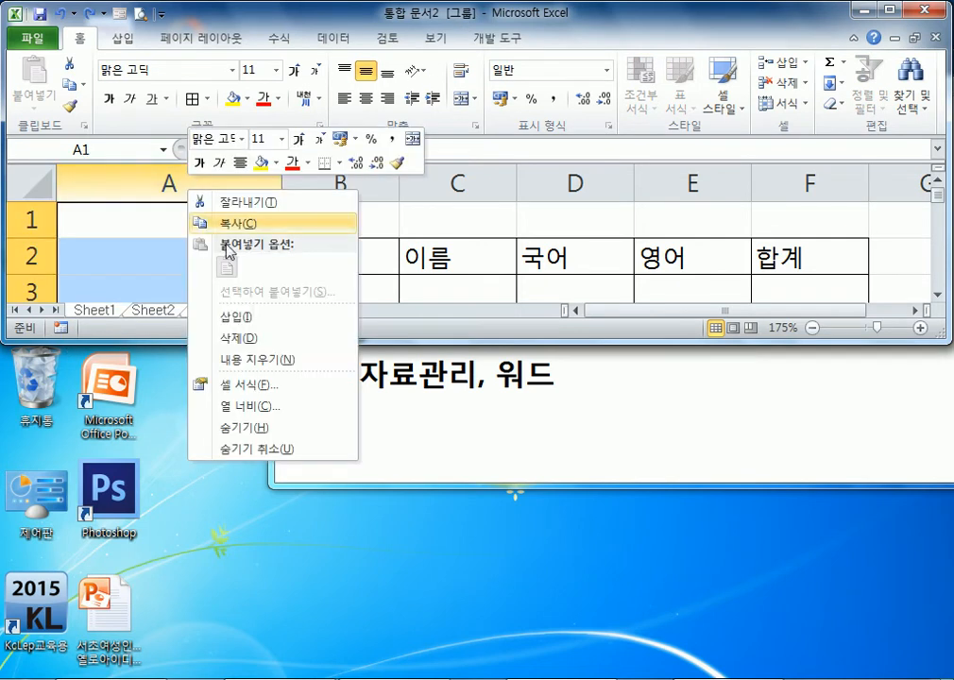
click(275, 402)
text(1)
click(236, 415)
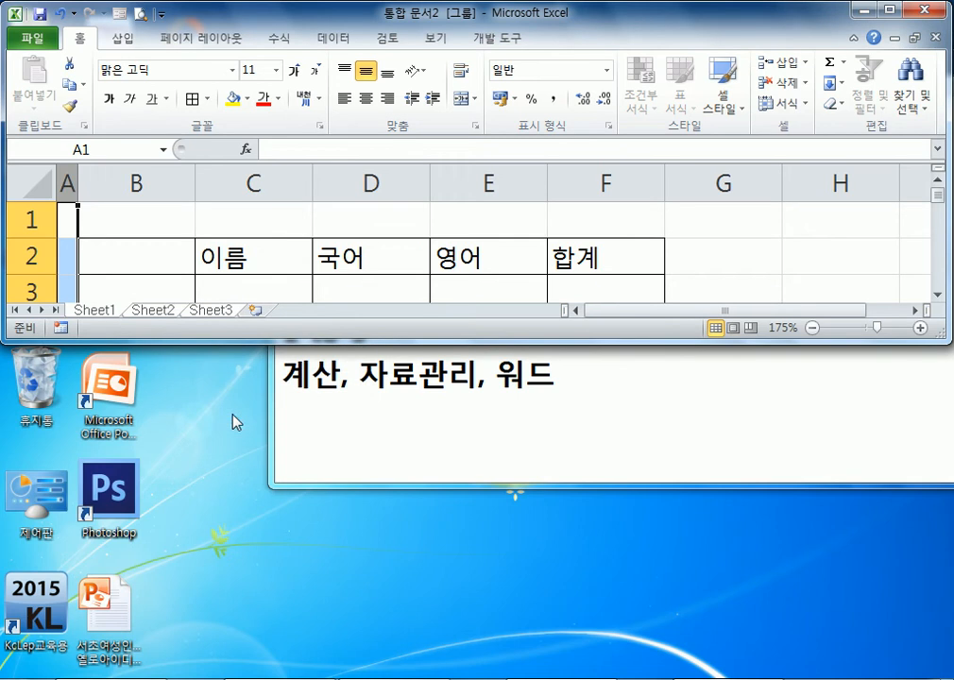
click(210, 309)
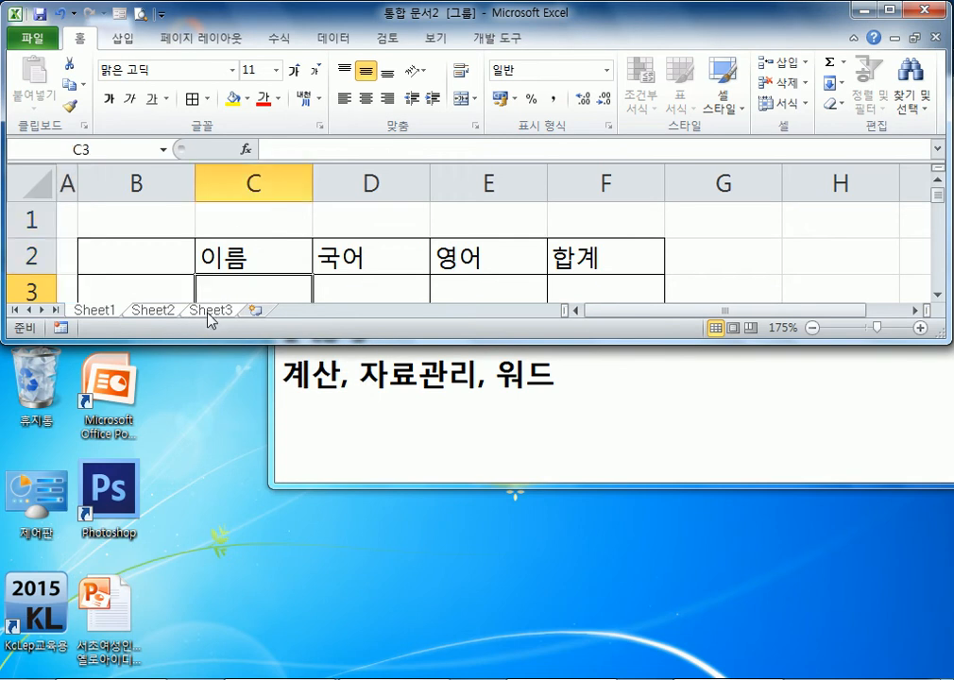
click(99, 309)
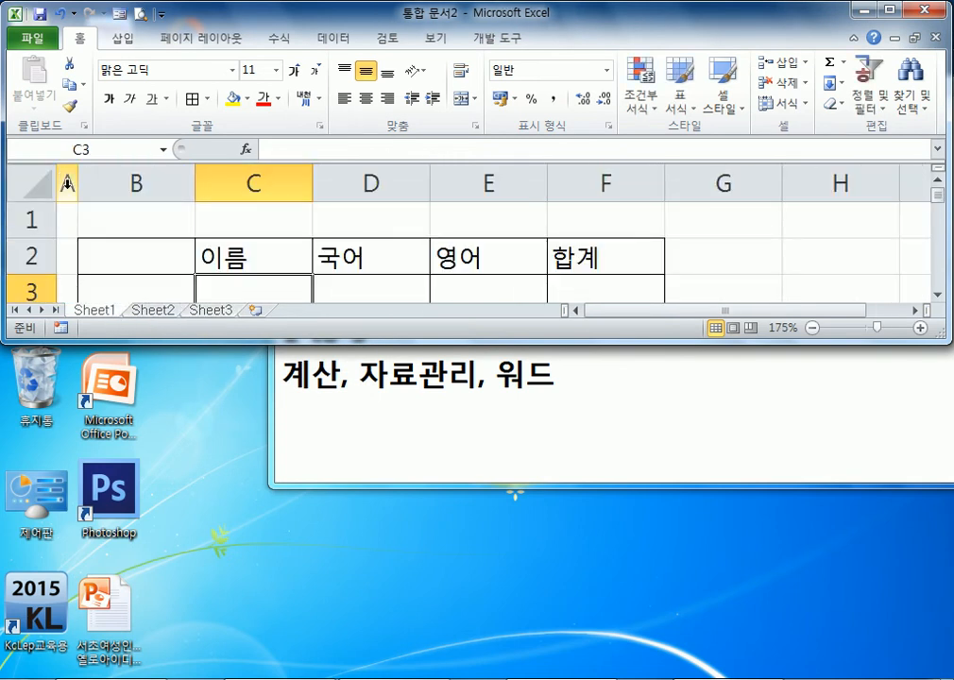
scroll(93, 230, down, 4)
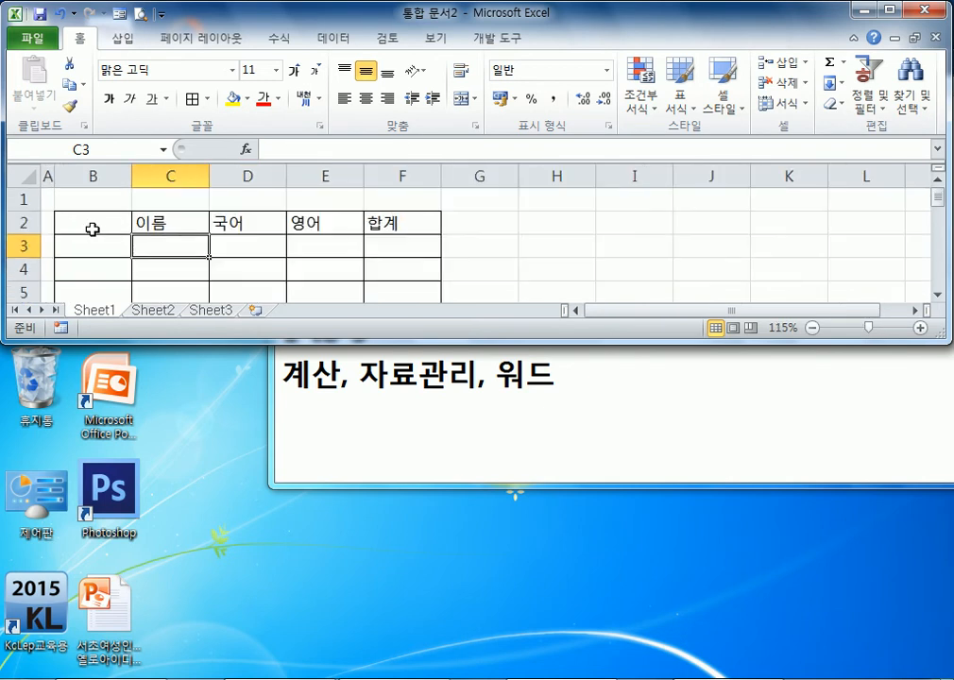
scroll(92, 229, up, 4)
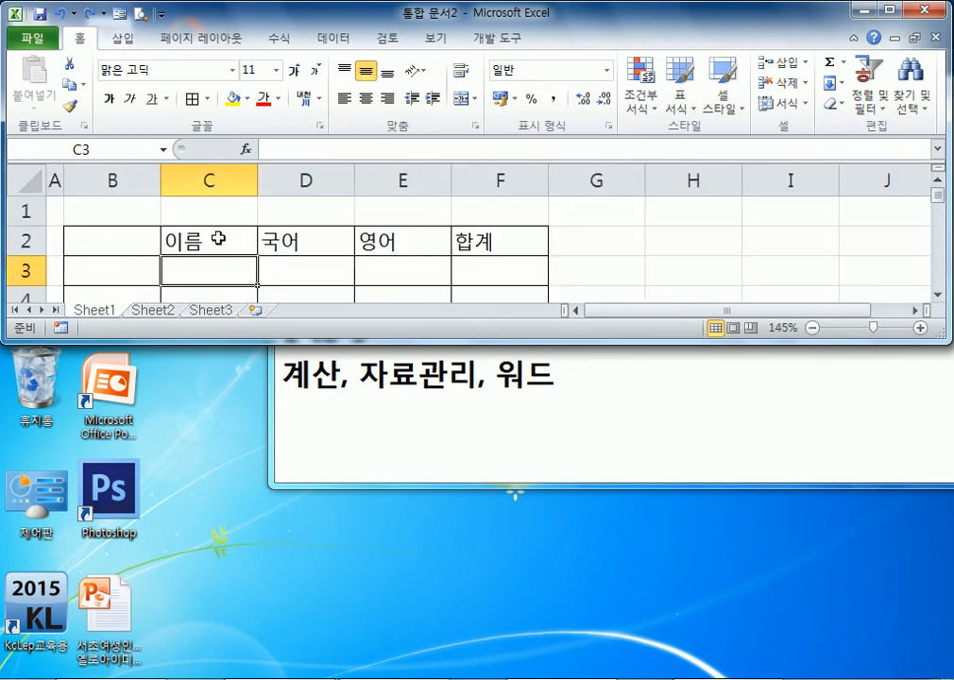
- Undo the grouped column A width change and check column A on Sheet2 and Sheet3
key(ctrl+z)
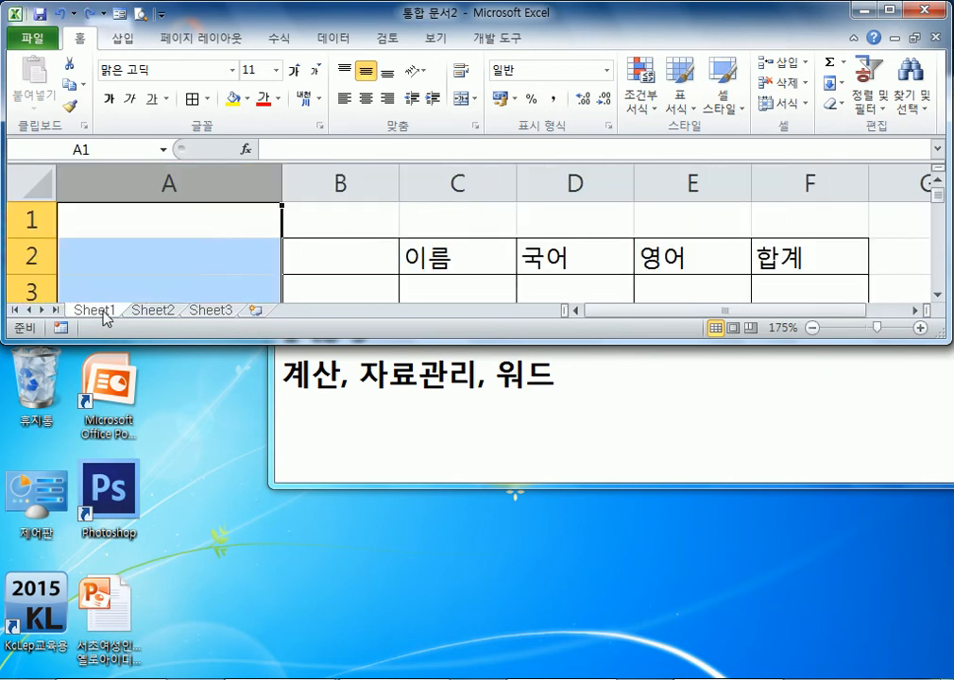
click(151, 311)
click(196, 310)
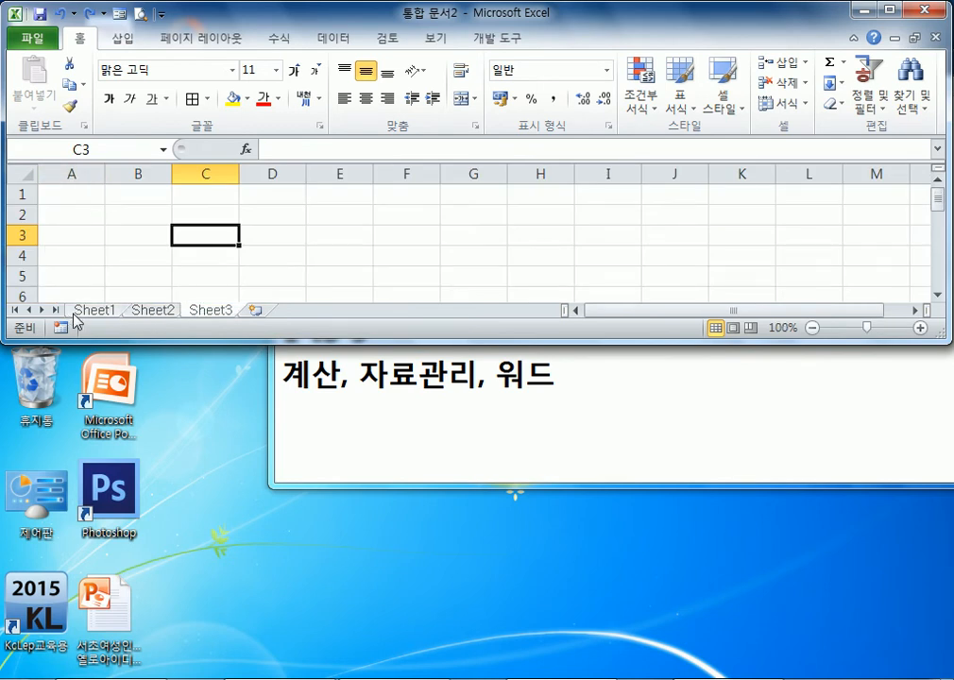
- Set the width of column A on Sheet1 alone to 1
click(115, 312)
click(113, 256)
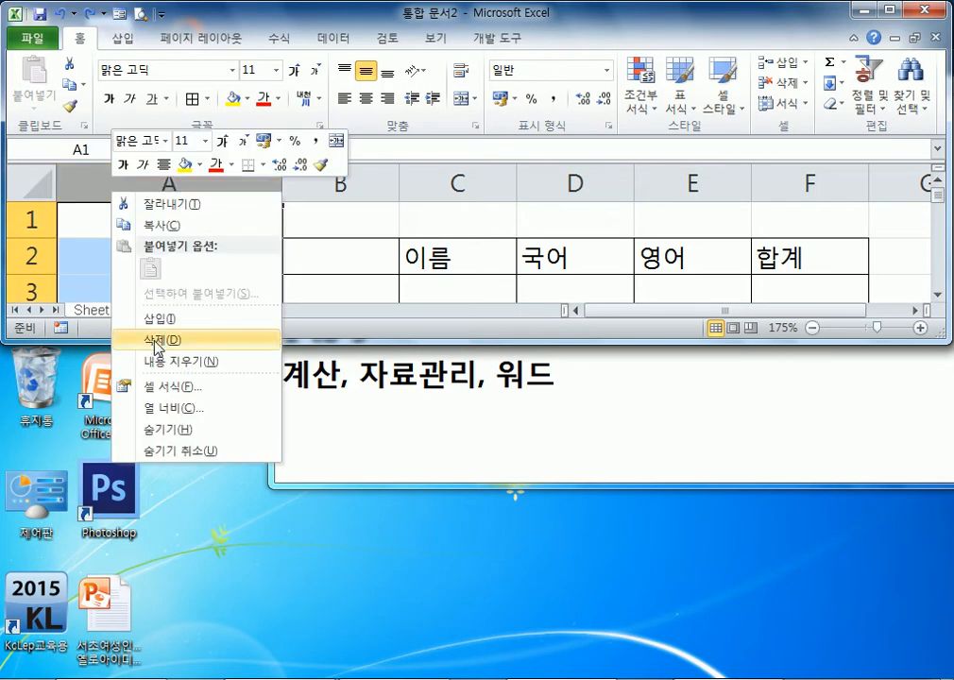
click(170, 409)
text(1)
key(Return)
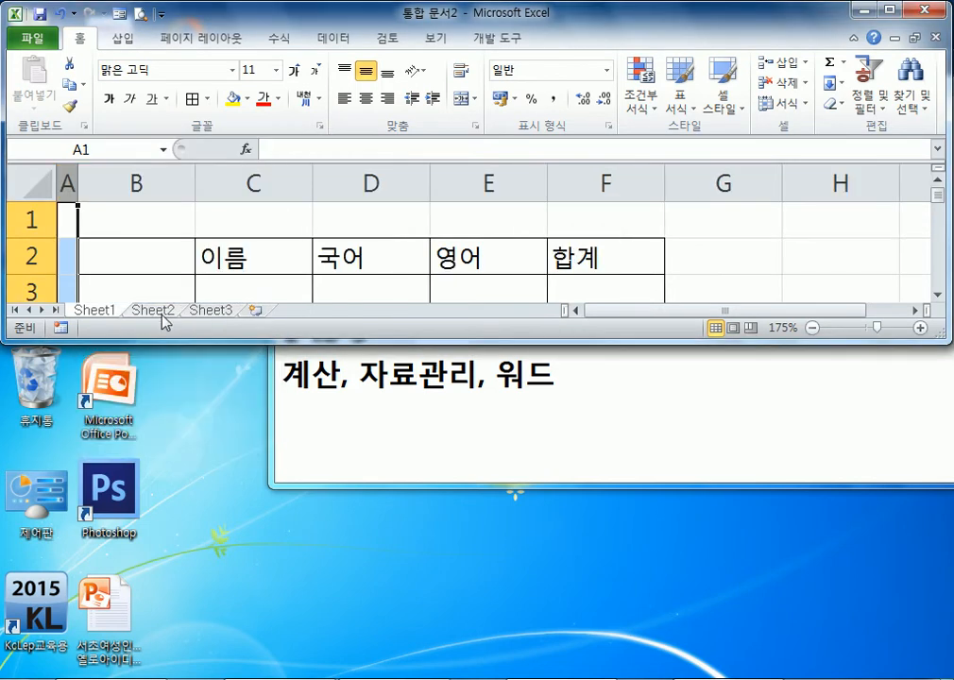
- Set the width of column A on Sheet2 alone to 1
click(161, 311)
right_click(91, 177)
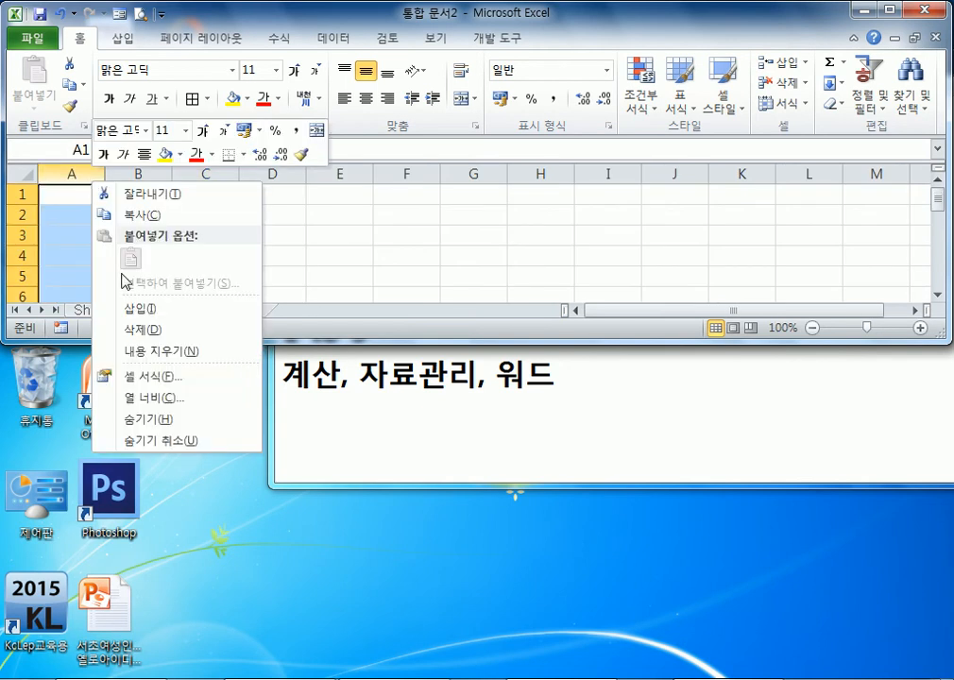
click(127, 398)
text(1)
key(Return)
- Set the width of column A on Sheet3 alone to 1
click(208, 310)
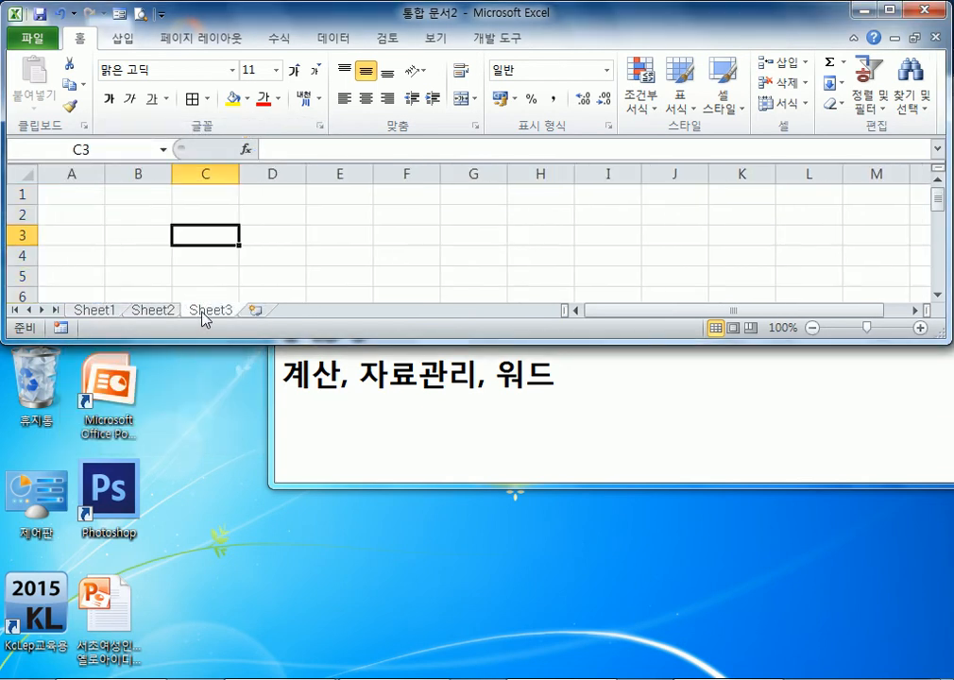
right_click(66, 189)
right_click(71, 177)
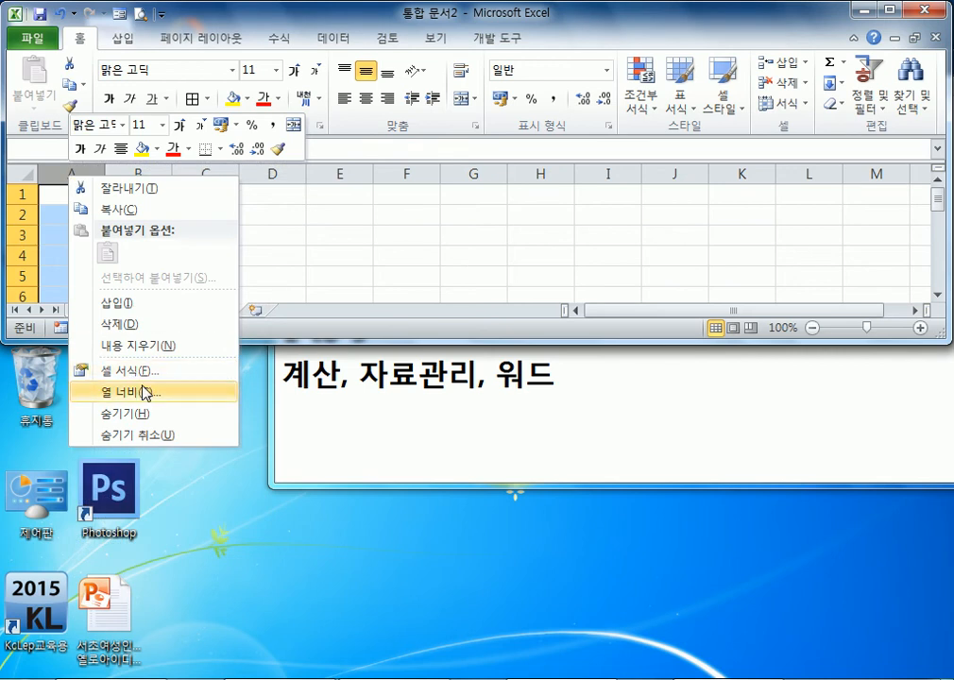
click(141, 392)
text(1)
key(Return)
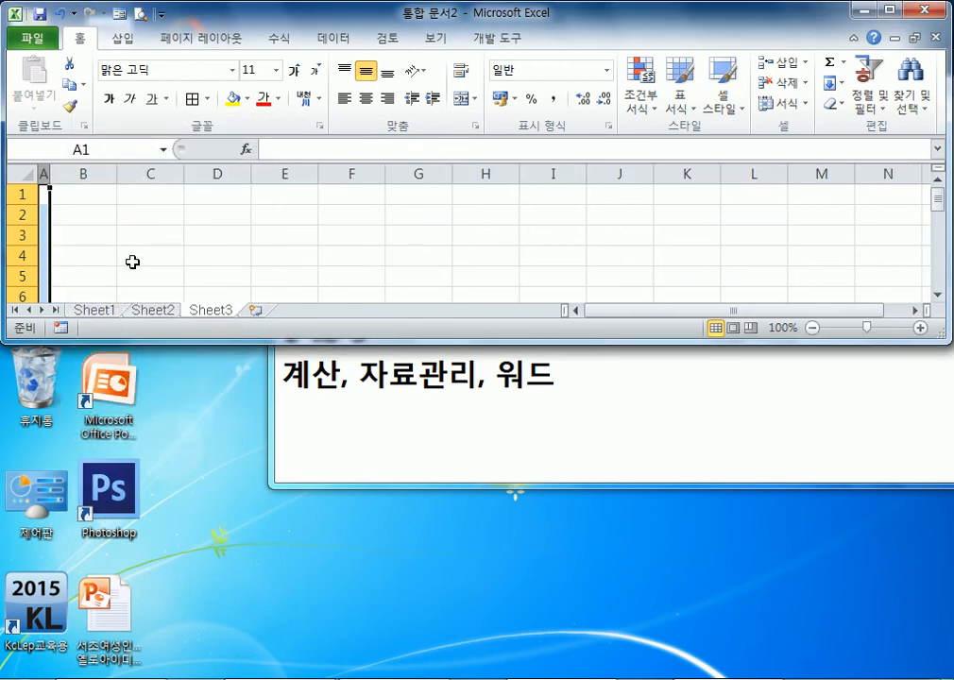
- Return to Sheet1, undo its column A width change and select cell A2
click(133, 220)
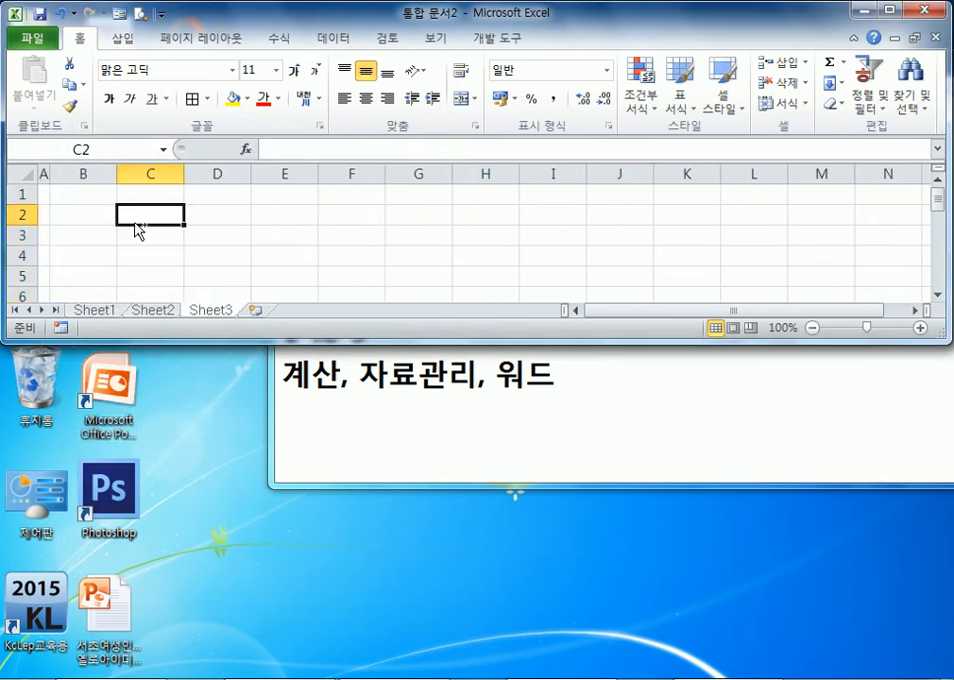
key(ctrl+Page_Up)
key(ctrl+Page_Up)
click(144, 245)
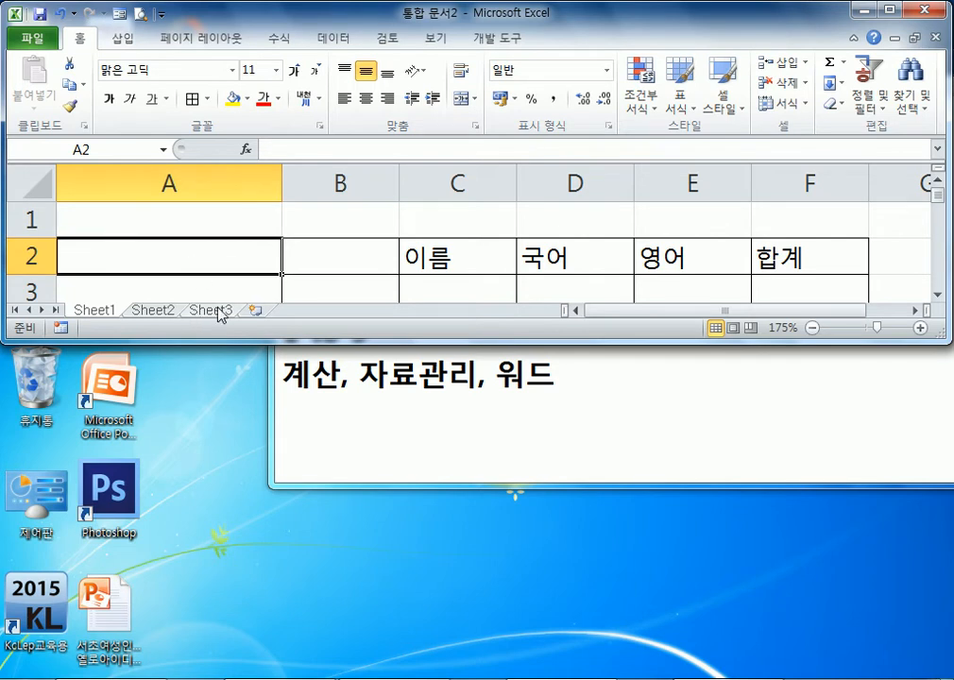
- Group Sheet1 through Sheet3 and set the width of column A to 1 on all of them
shift+click(215, 311)
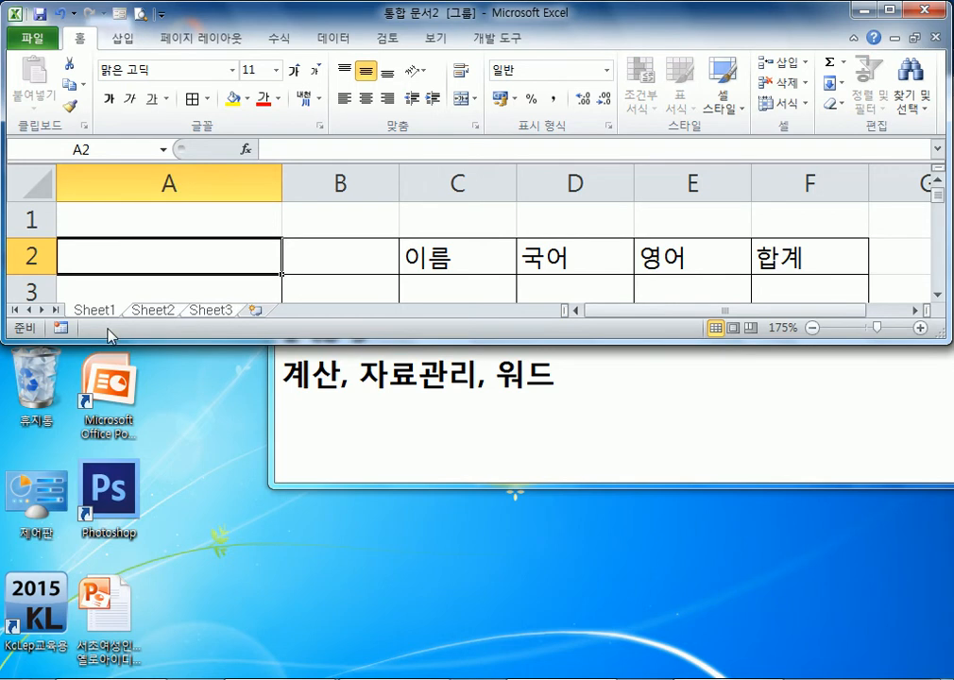
right_click(176, 188)
click(189, 407)
text(1)
key(Return)
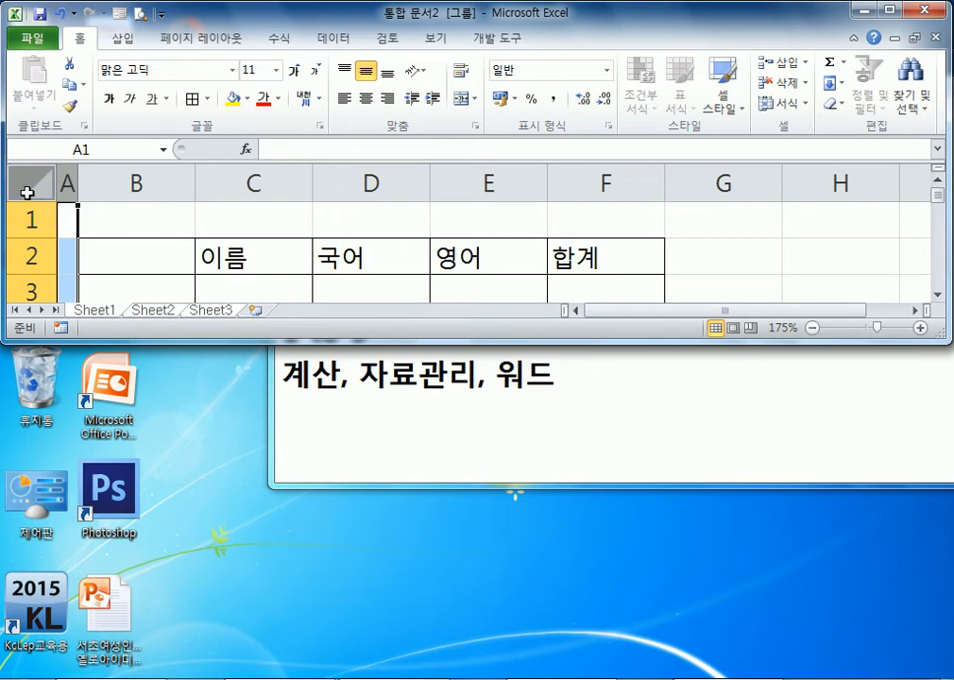
- Clear all cell contents on the grouped sheets and enter 안녕하세요 in cell B1
click(26, 190)
click(115, 230)
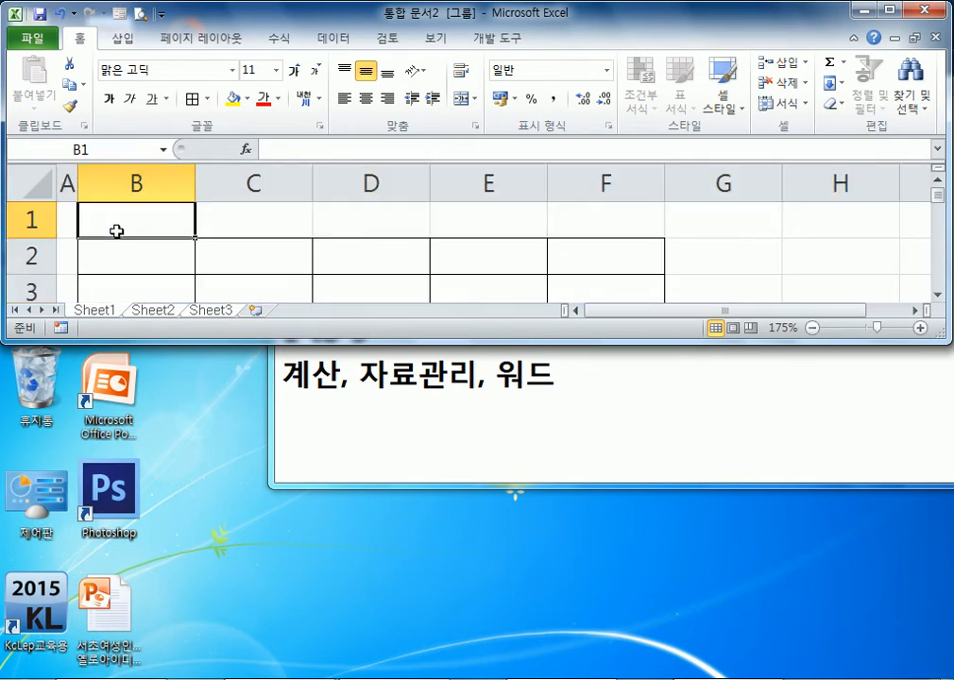
text(ㅇ안녕하세요)
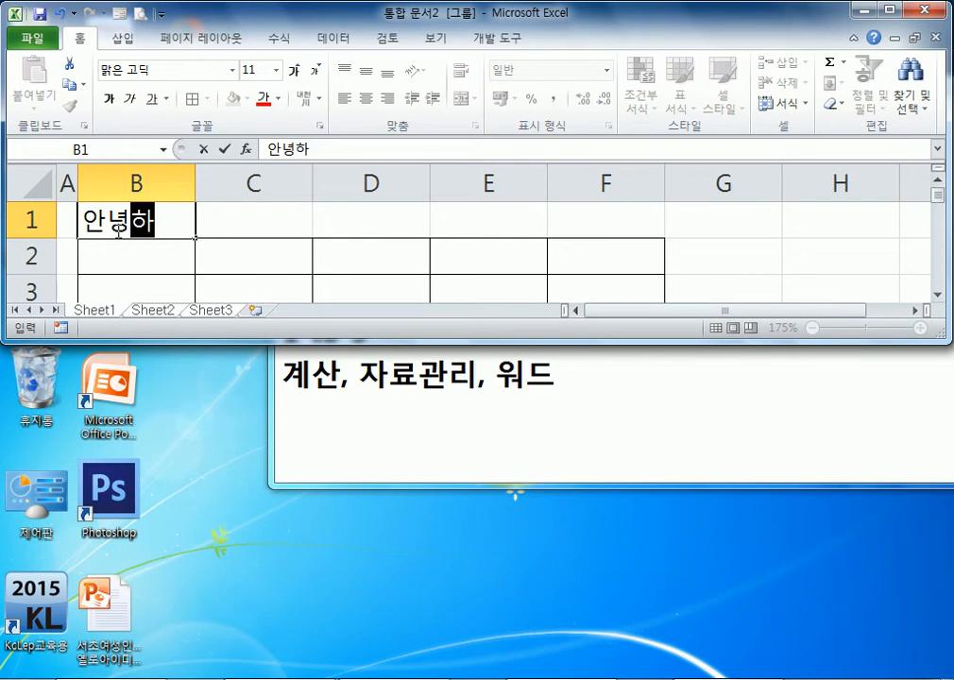
key(Return)
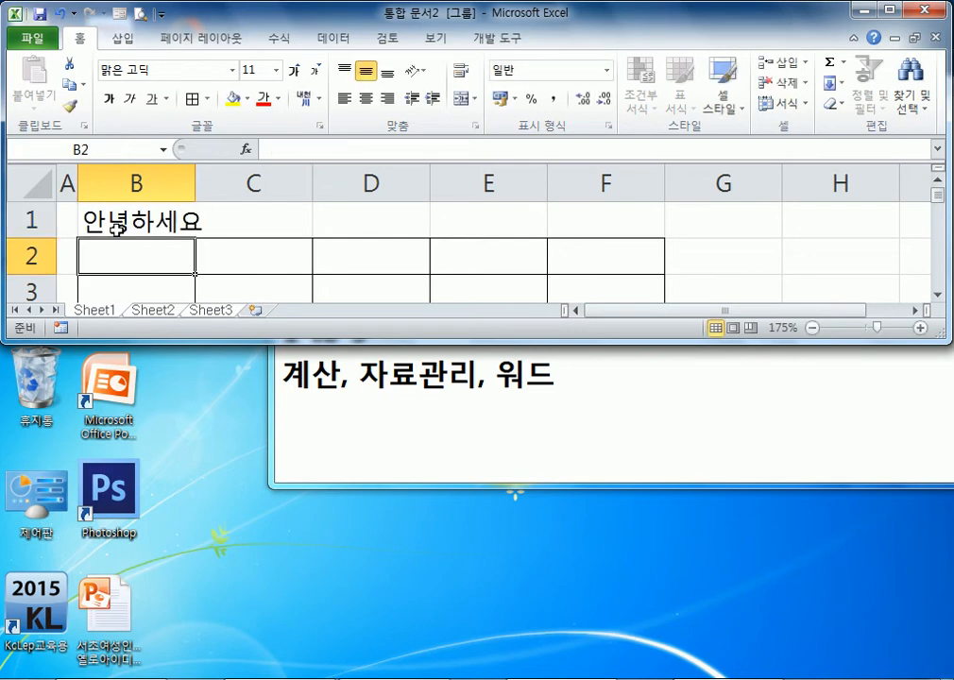
- Check cell B1 on Sheet2 and Sheet3 and return to Sheet1
click(152, 312)
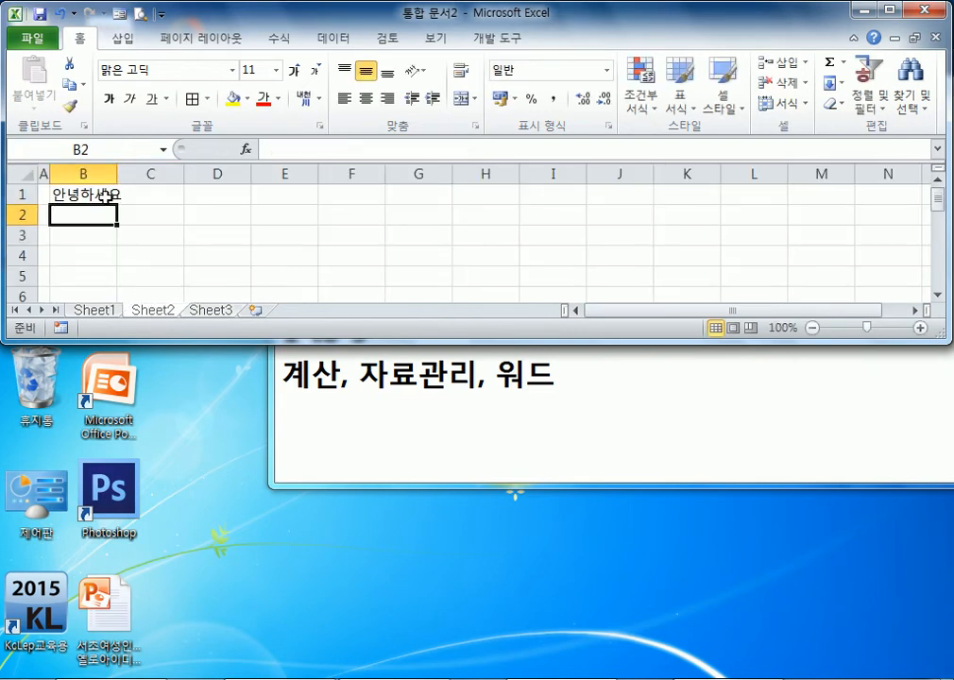
click(209, 310)
click(142, 216)
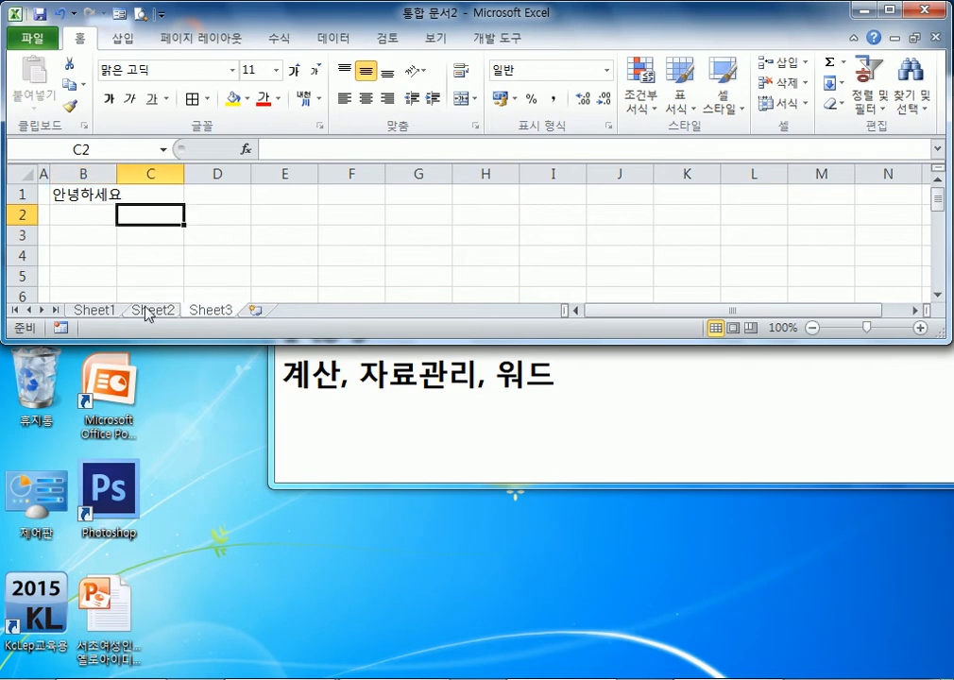
click(94, 310)
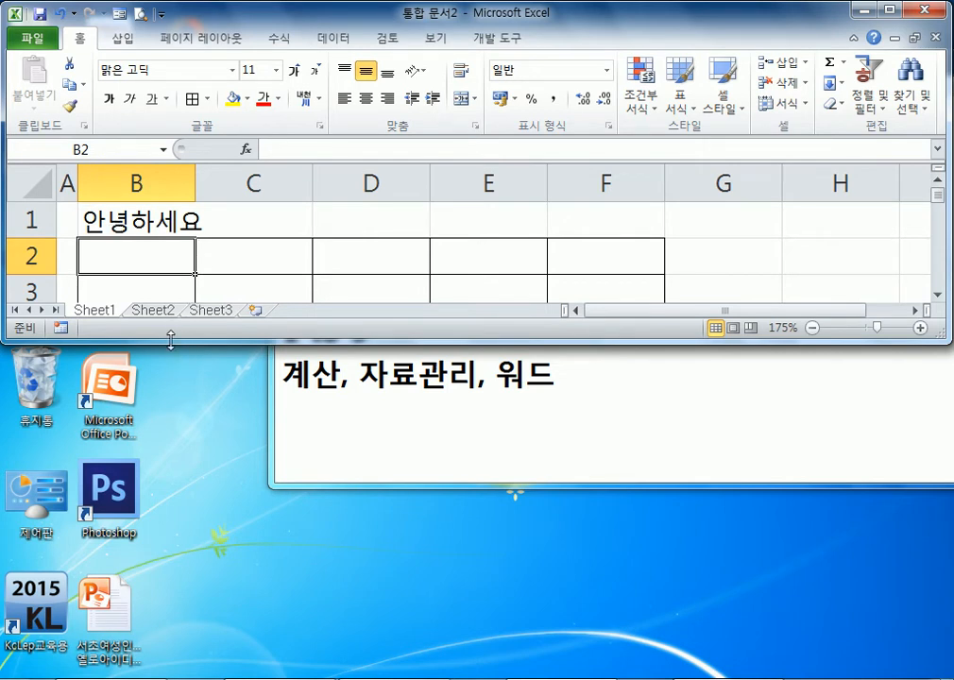
- Make the workbook window taller and view Sheet2 and Sheet3
drag(170, 341, 187, 498)
click(139, 473)
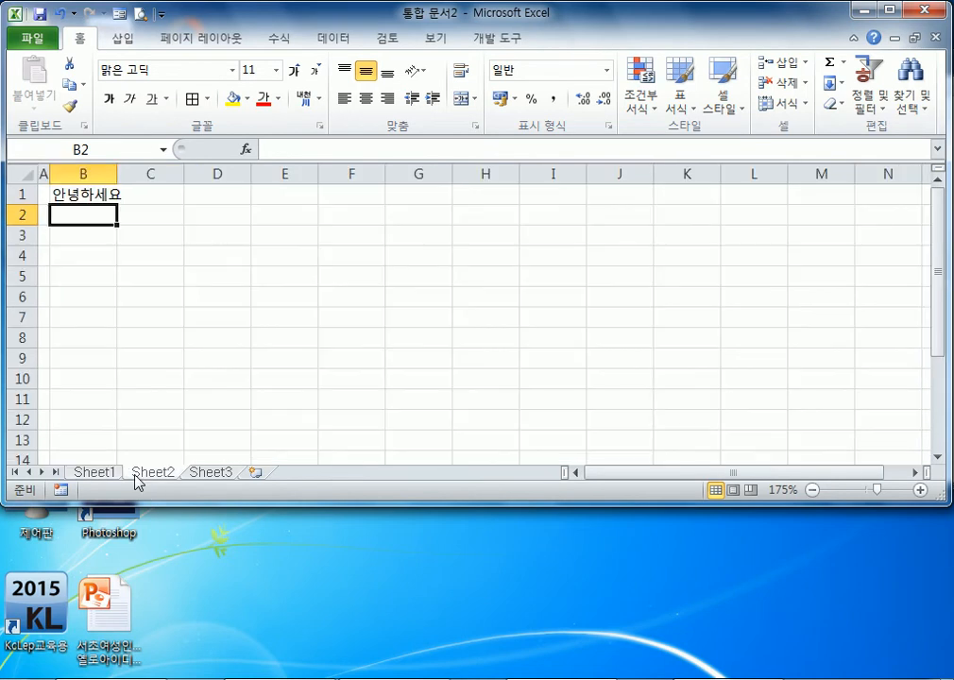
click(221, 474)
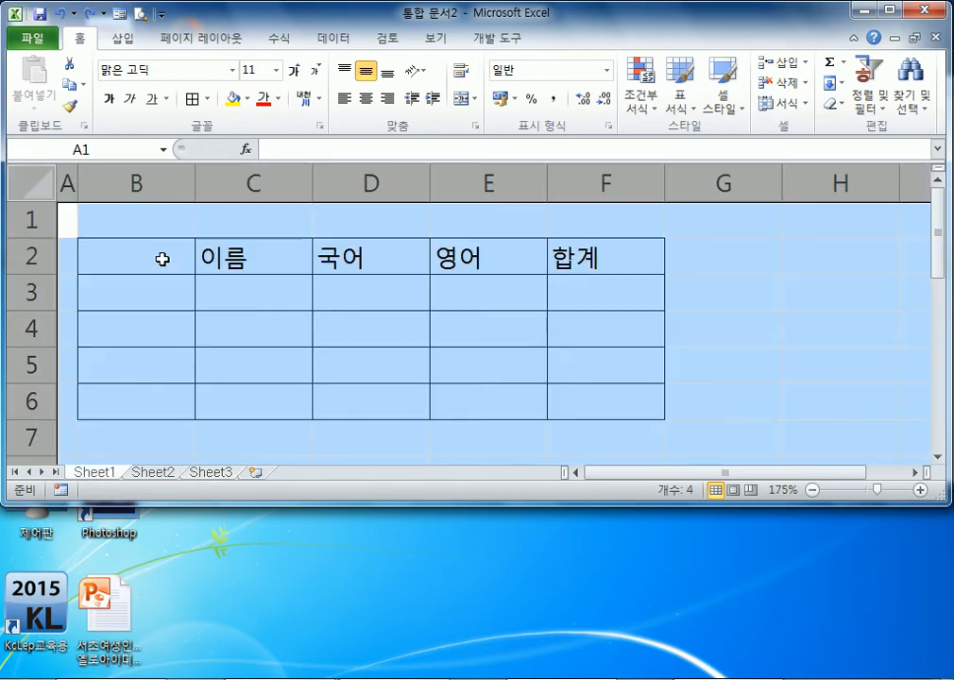
- Undo the B1 text entry and the clearing of the cell contents, and select cell B3 on Sheet1
key(ctrl+space)
key(ctrl+z)
click(154, 278)
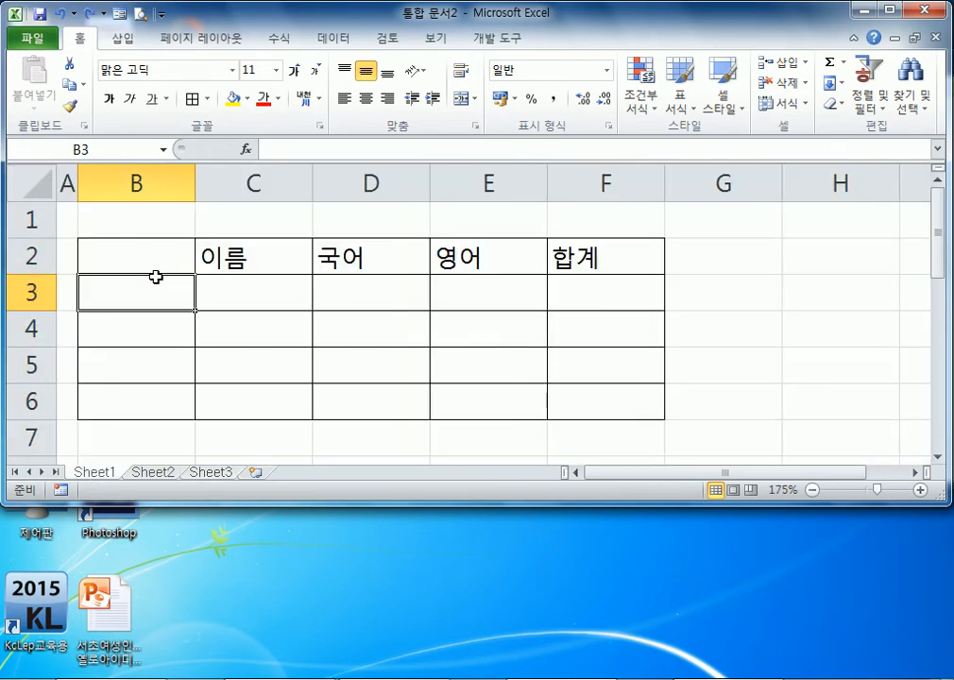
- Close the workbook without saving its changes and create a new blank workbook
click(931, 37)
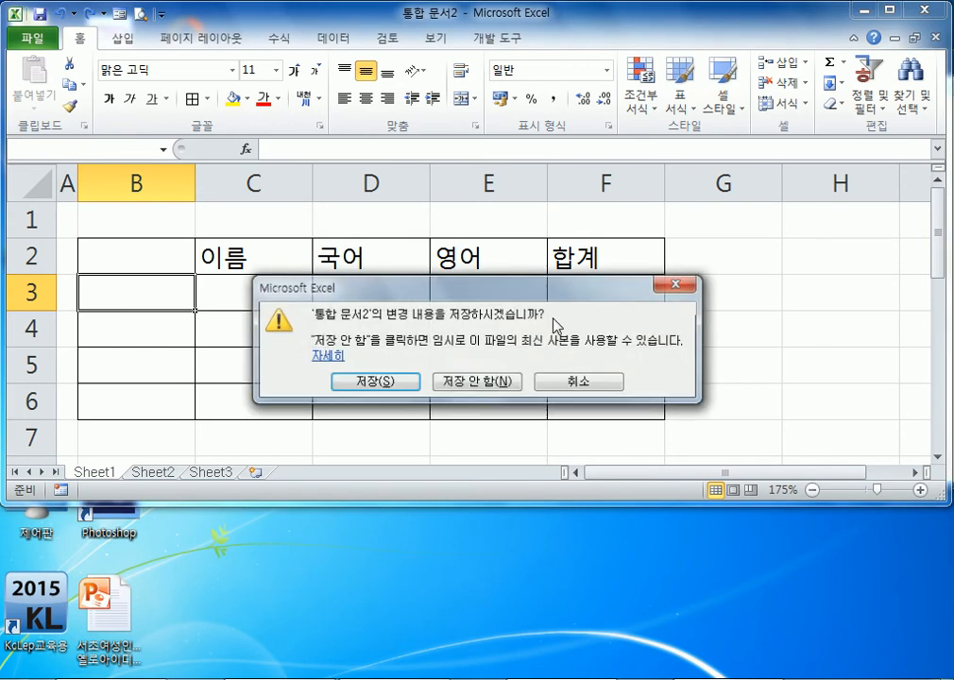
click(502, 384)
key(ctrl+n)
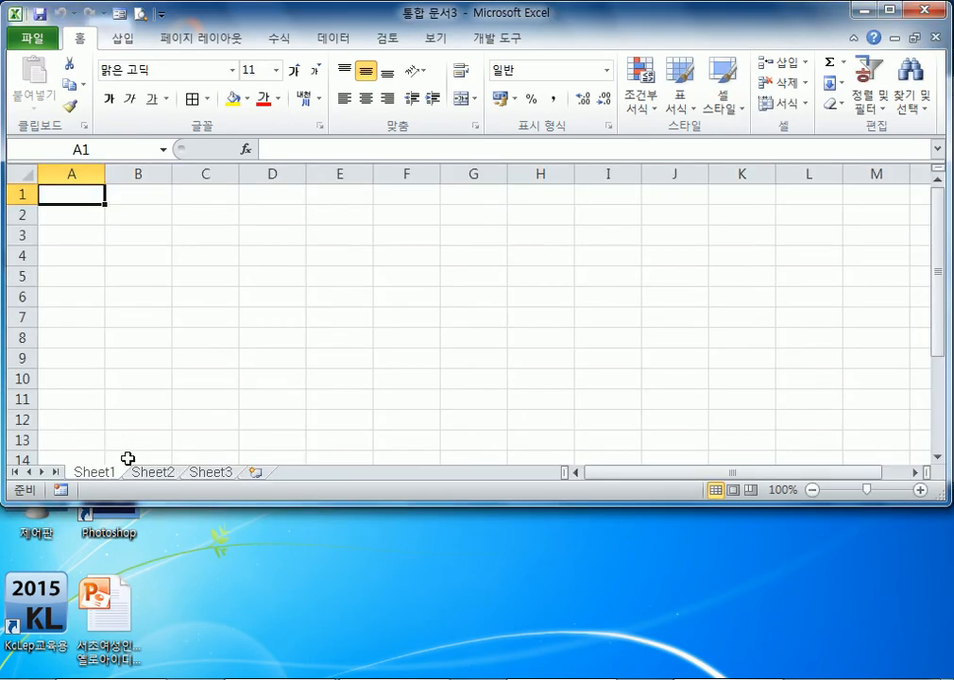
- Group Sheet1 through Sheet3 in the new workbook and set the width of column A to 1
shift+click(218, 473)
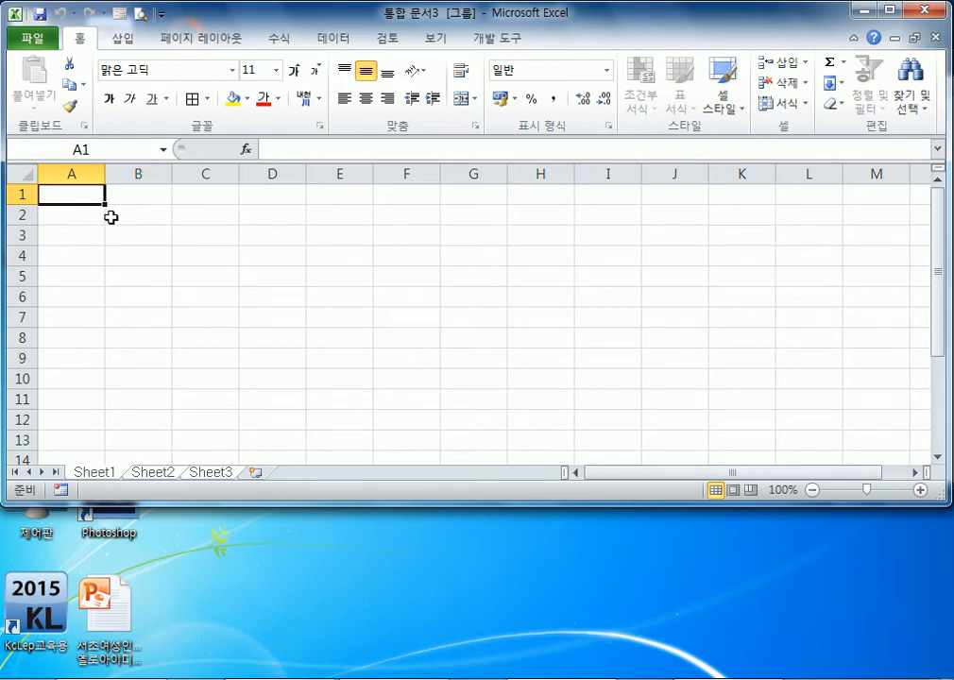
right_click(72, 175)
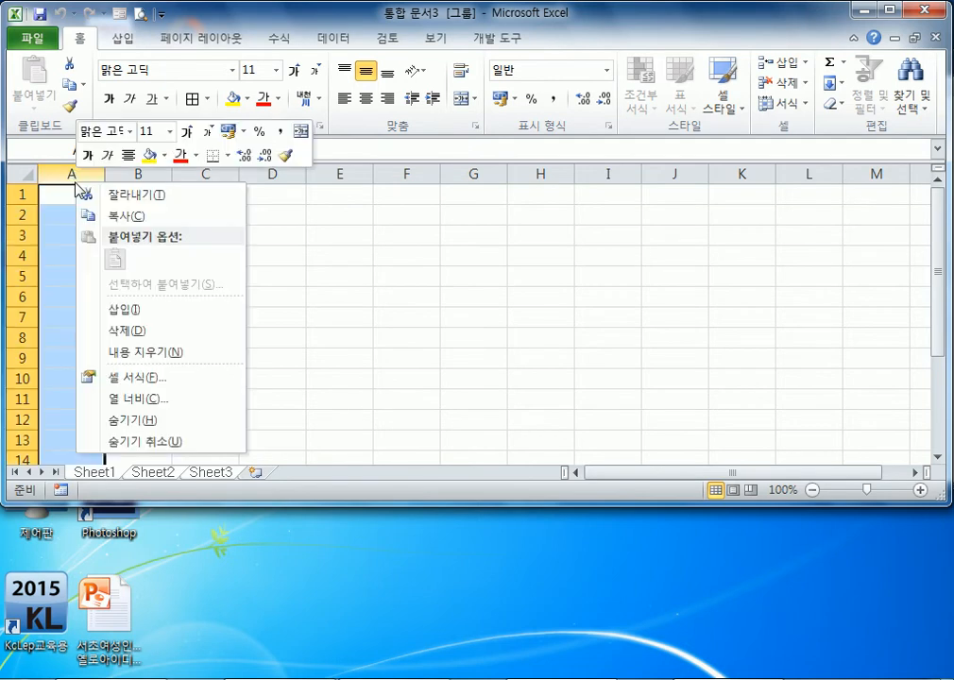
click(134, 406)
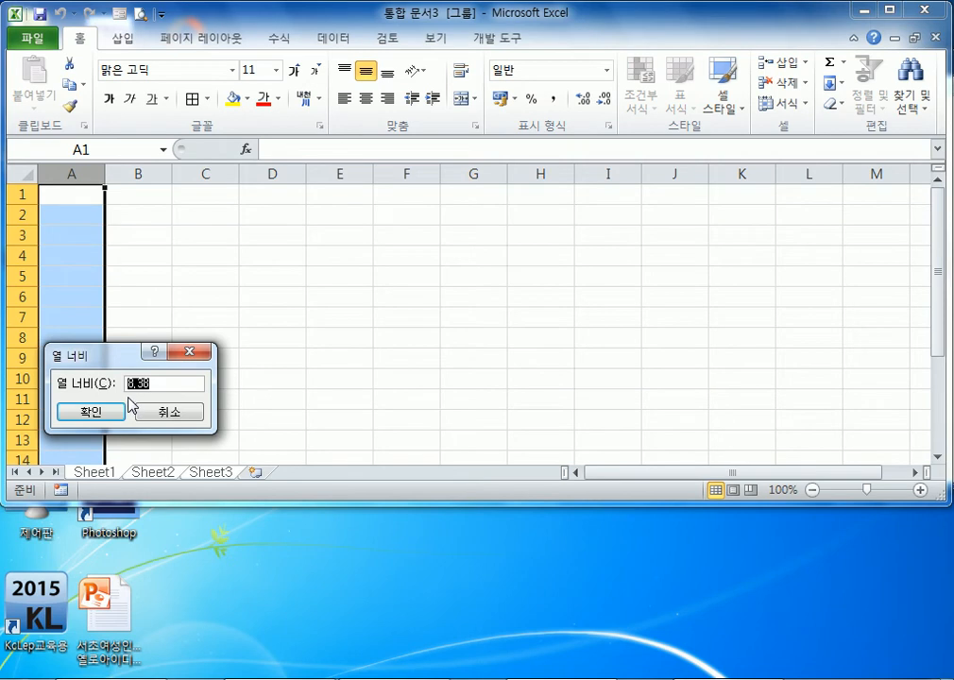
text(1)
click(113, 416)
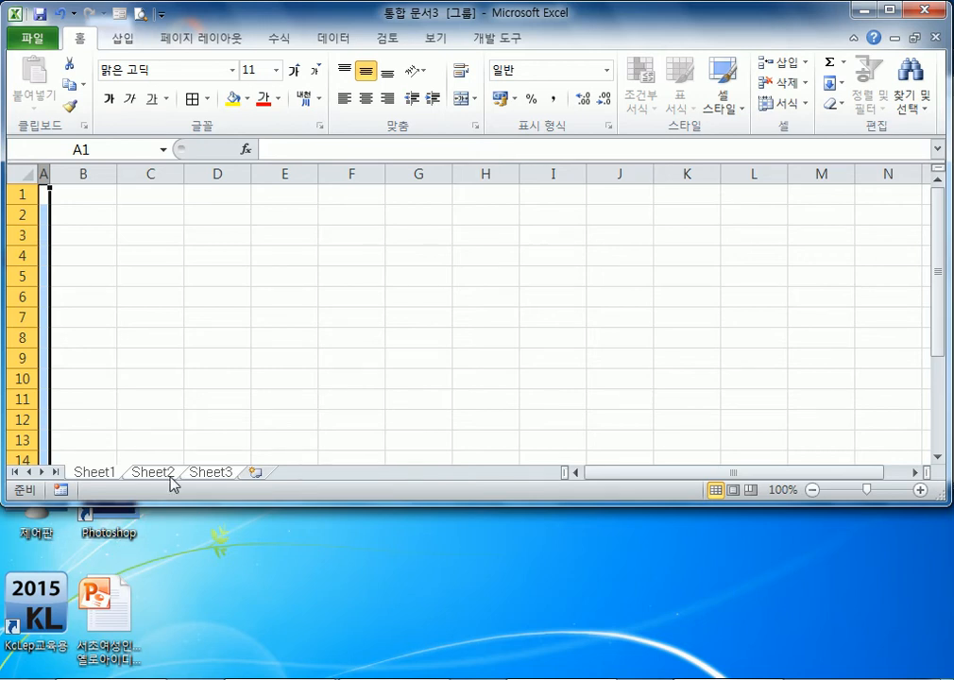
- Rename Sheet3 as 제3작업, Sheet2 as 제2작업 and Sheet1 as 제1작업
double_click(219, 476)
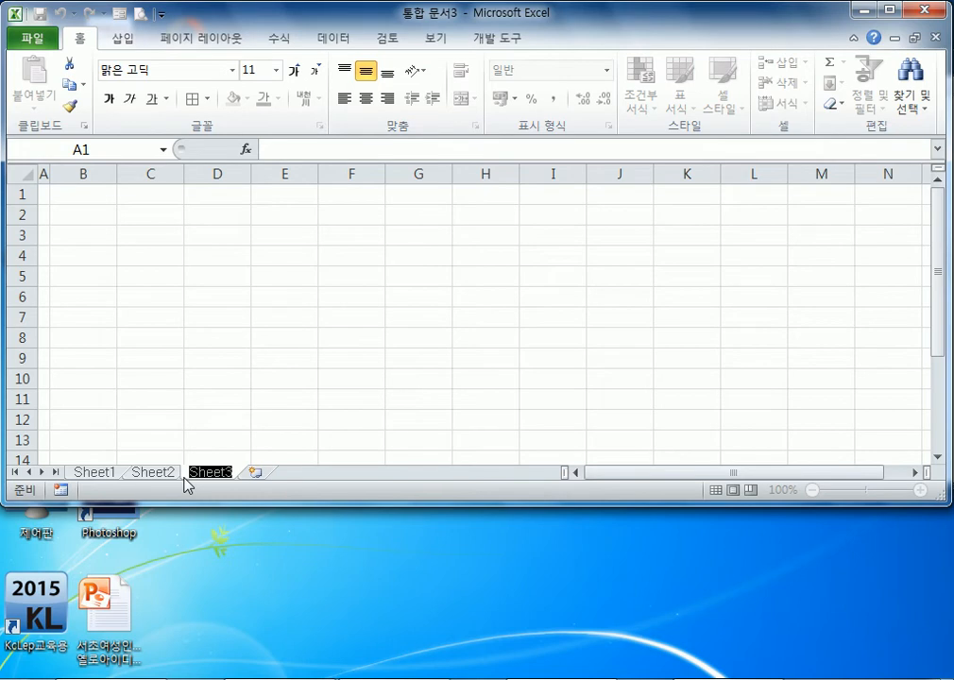
text(제3작업)
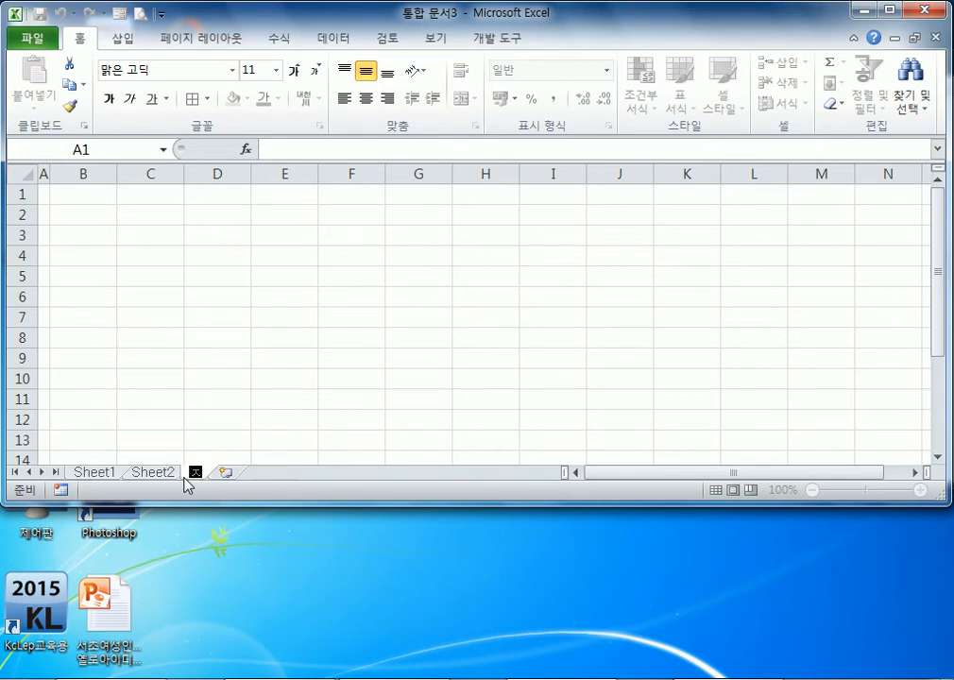
key(Return)
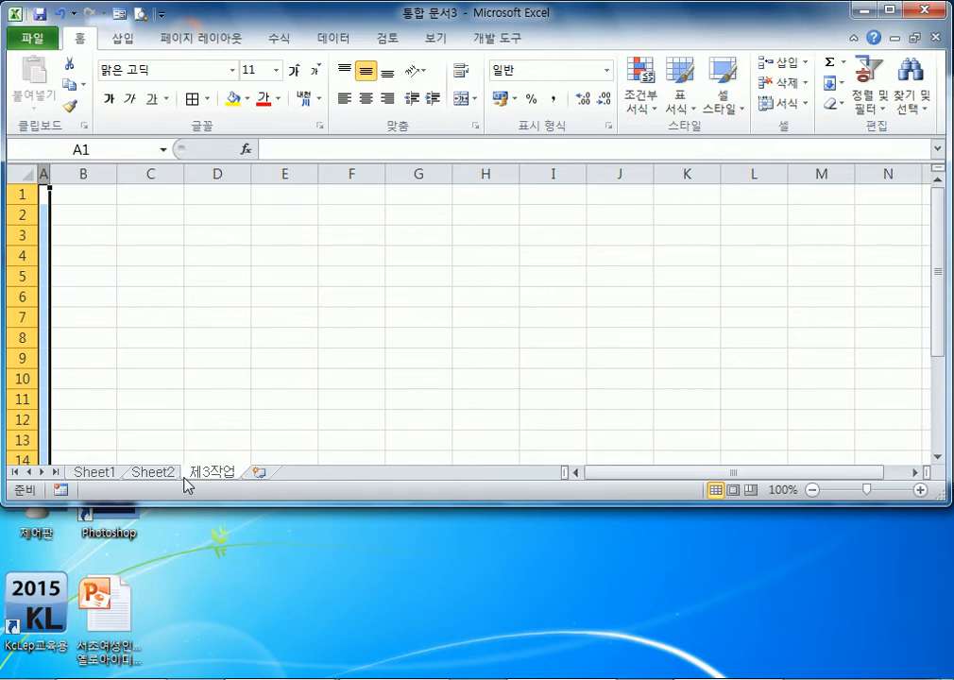
double_click(165, 472)
text(제2작업)
key(Return)
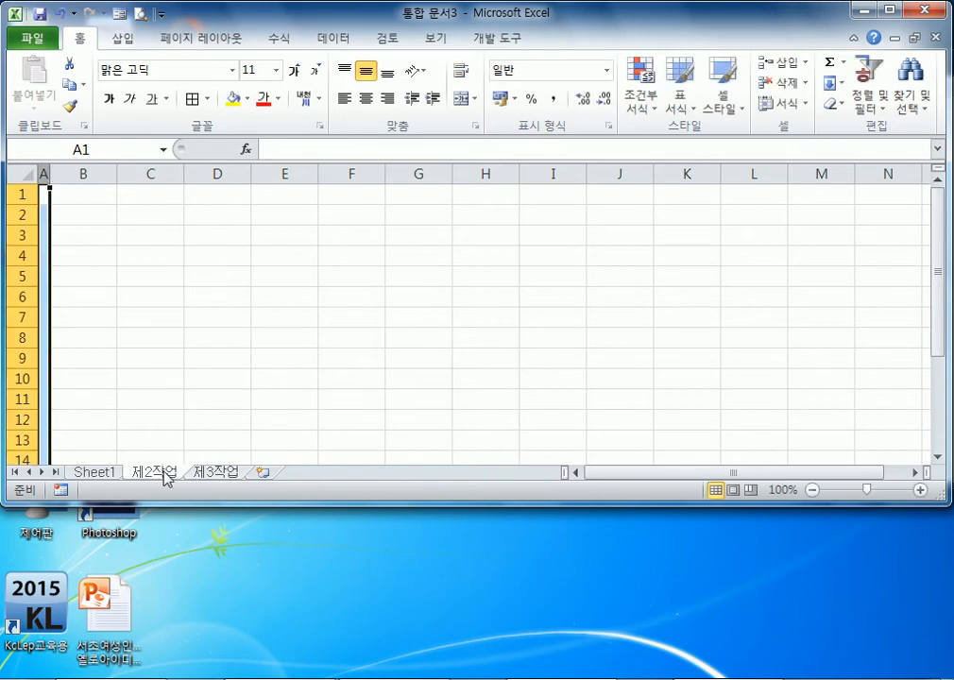
double_click(93, 473)
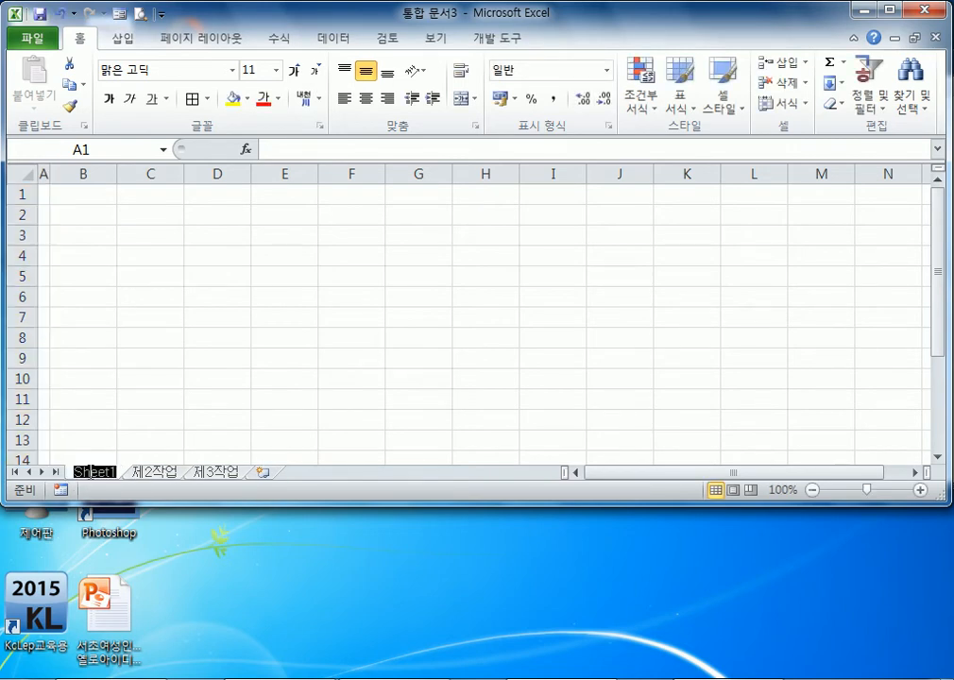
text(제1작업)
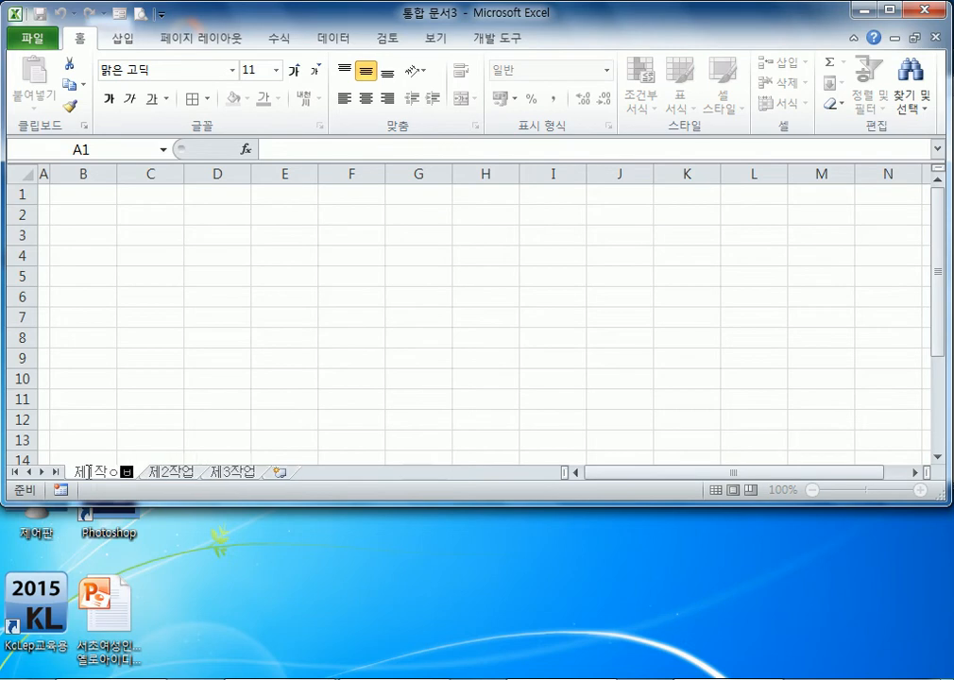
key(Return)
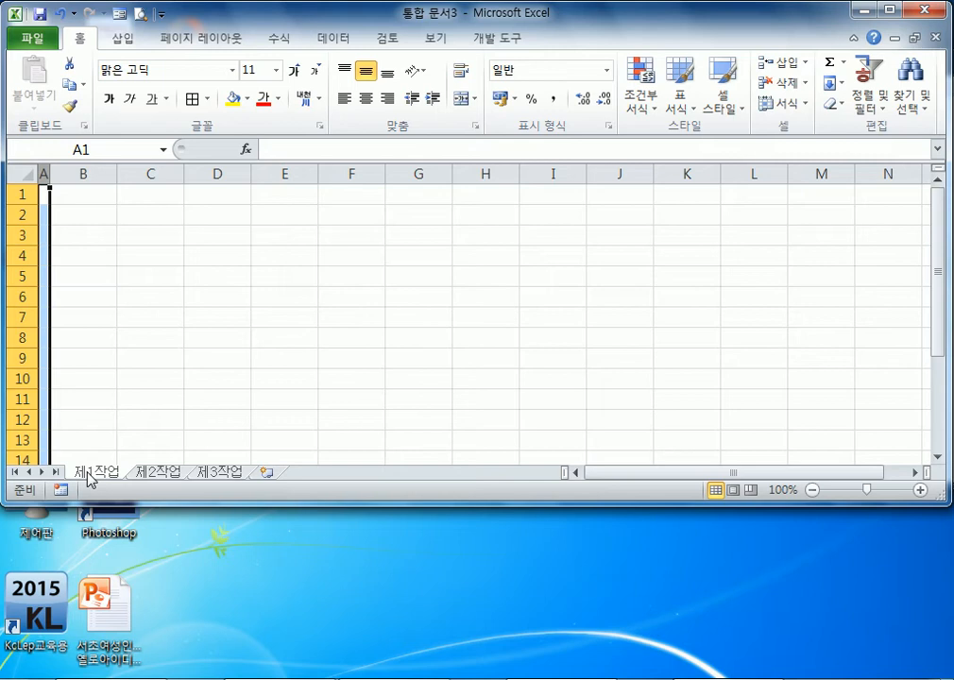
- Create another blank workbook, make its window slightly shorter and group Sheet1 through Sheet3
key(ctrl+n)
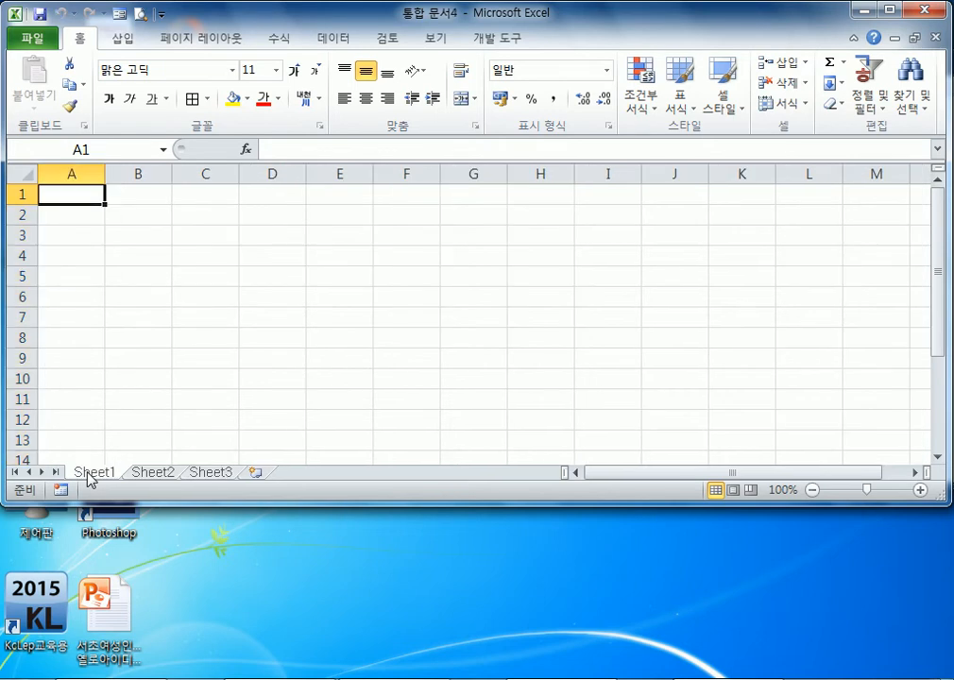
mouse_move(170, 503)
mouse_down()
mouse_move(234, 422)
mouse_move(224, 342)
mouse_move(169, 482)
mouse_up()
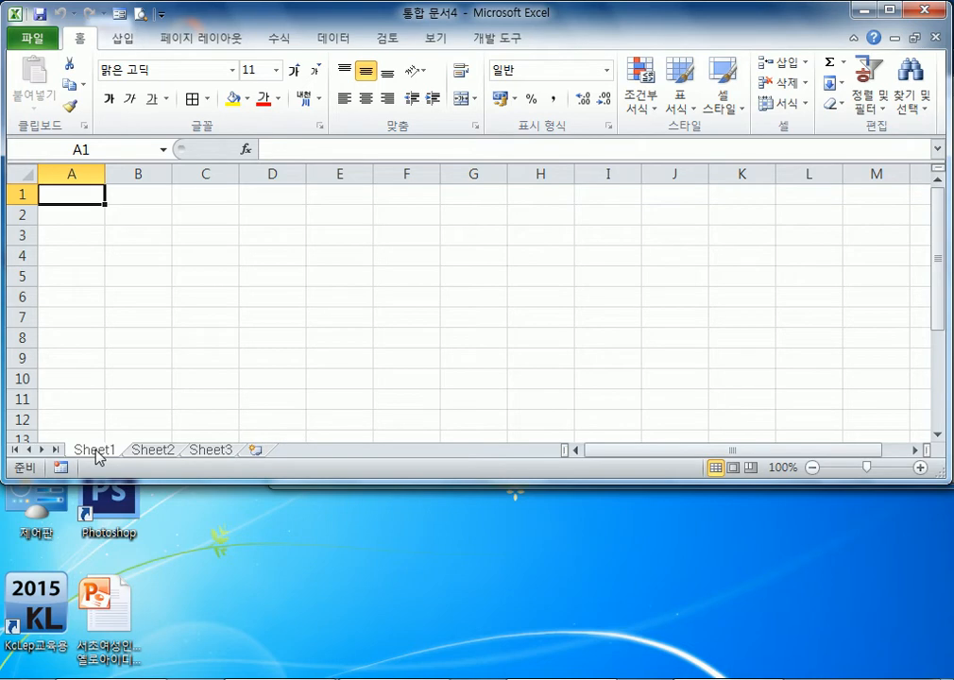
shift+click(211, 450)
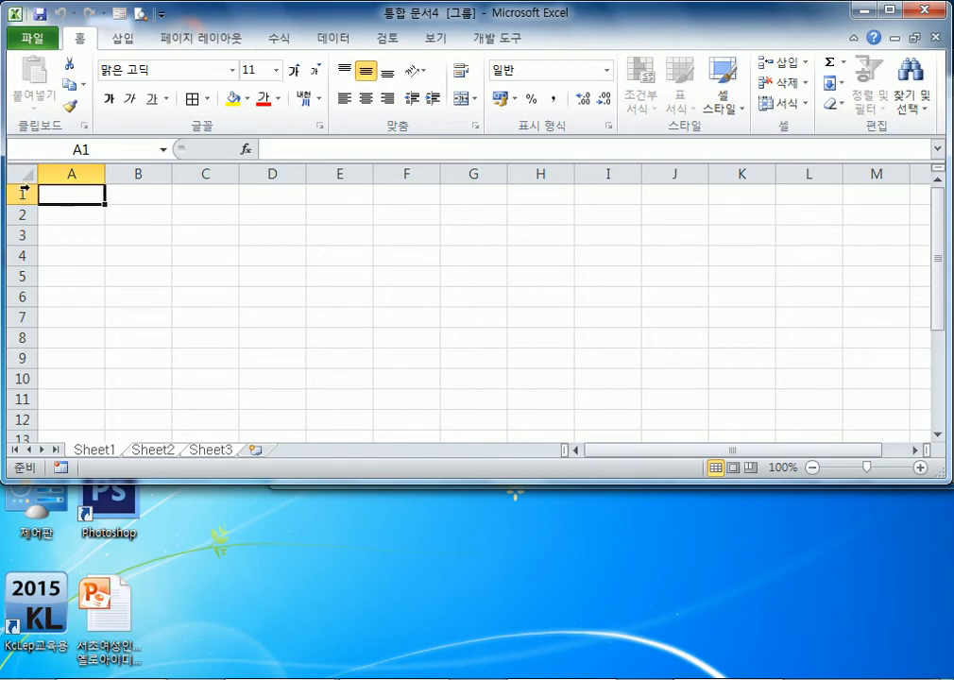
- Set the width of column A to 1 on the grouped sheets
right_click(67, 168)
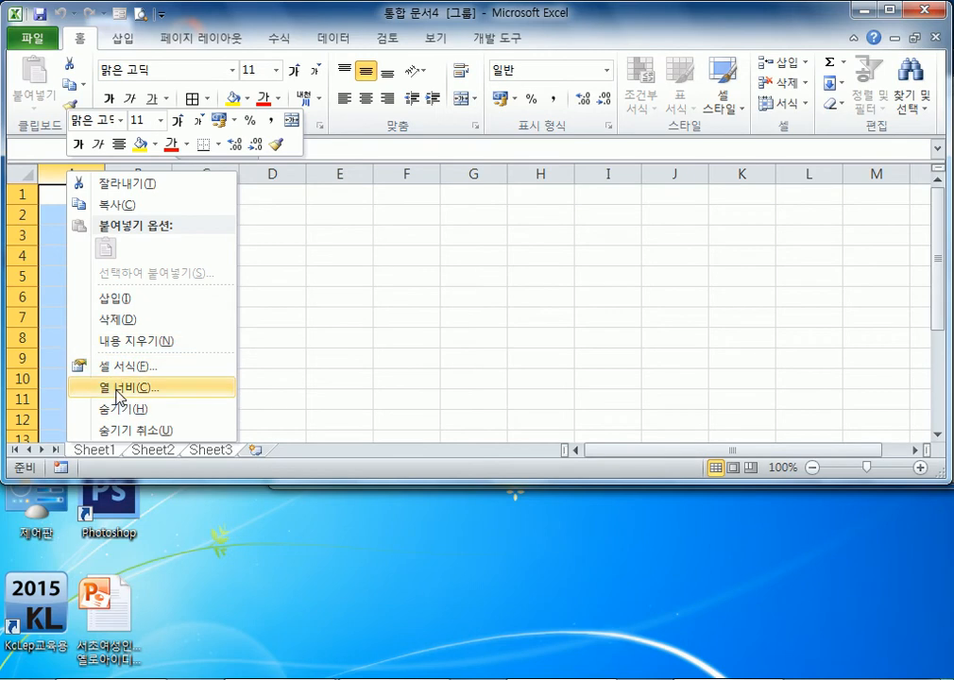
click(117, 387)
text(1)
key(Return)
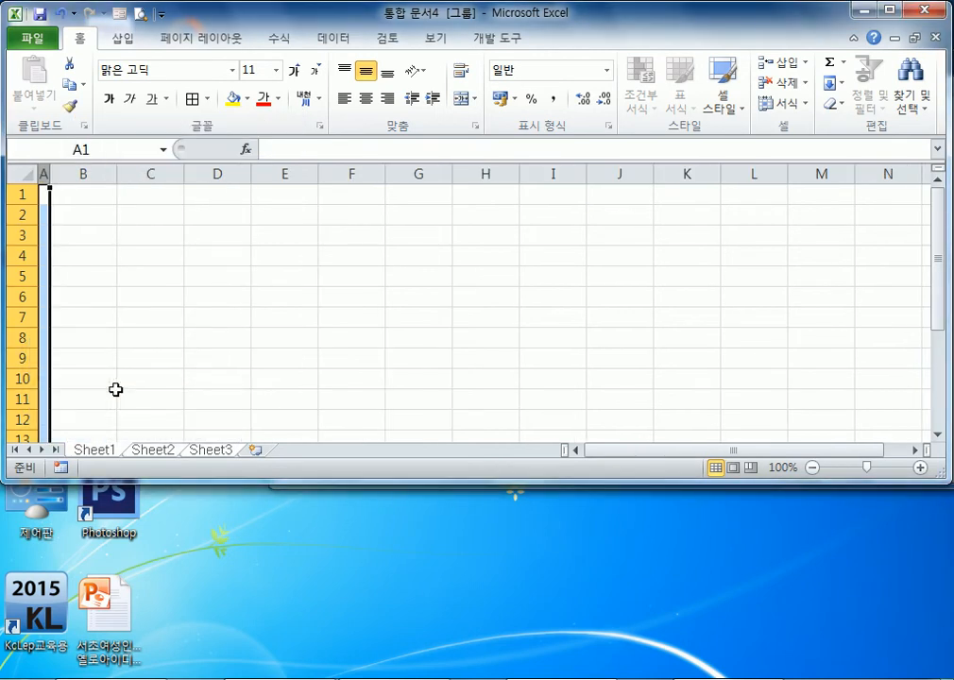
- Rename the three sheets of the new workbook as 제1작업, 제2작업 and 제3작업, and check the column width on 제3작업
double_click(211, 450)
text(제3작업)
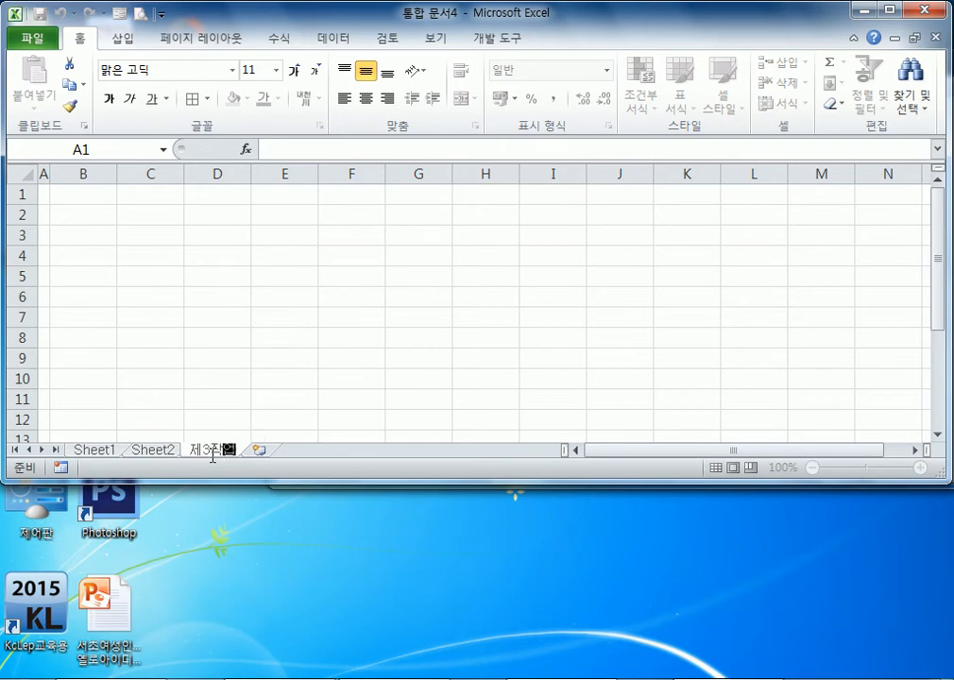
double_click(153, 451)
text(제2작)
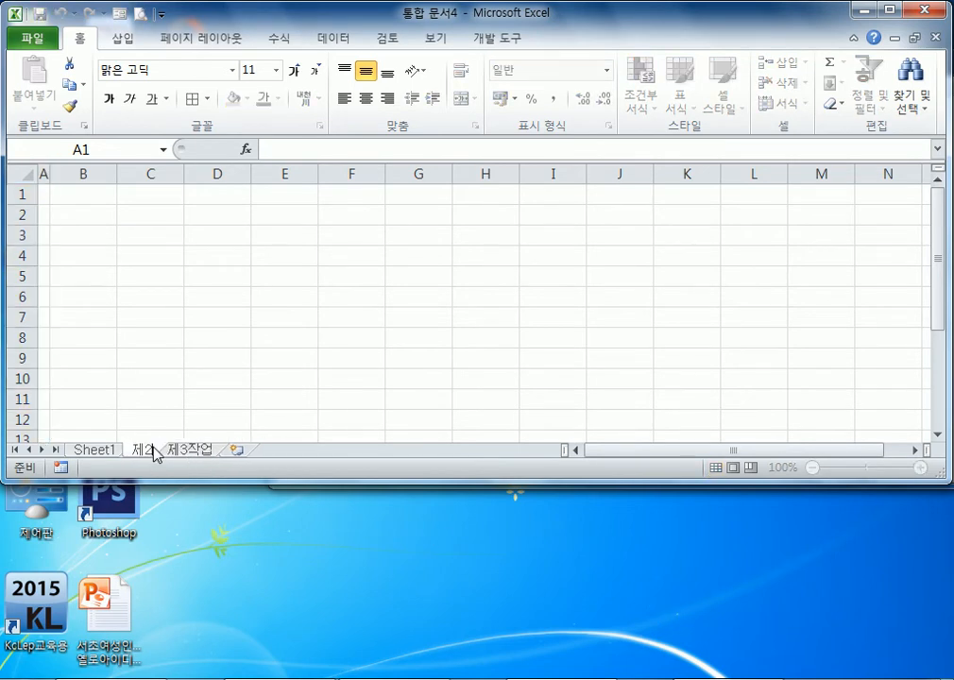
text(업)
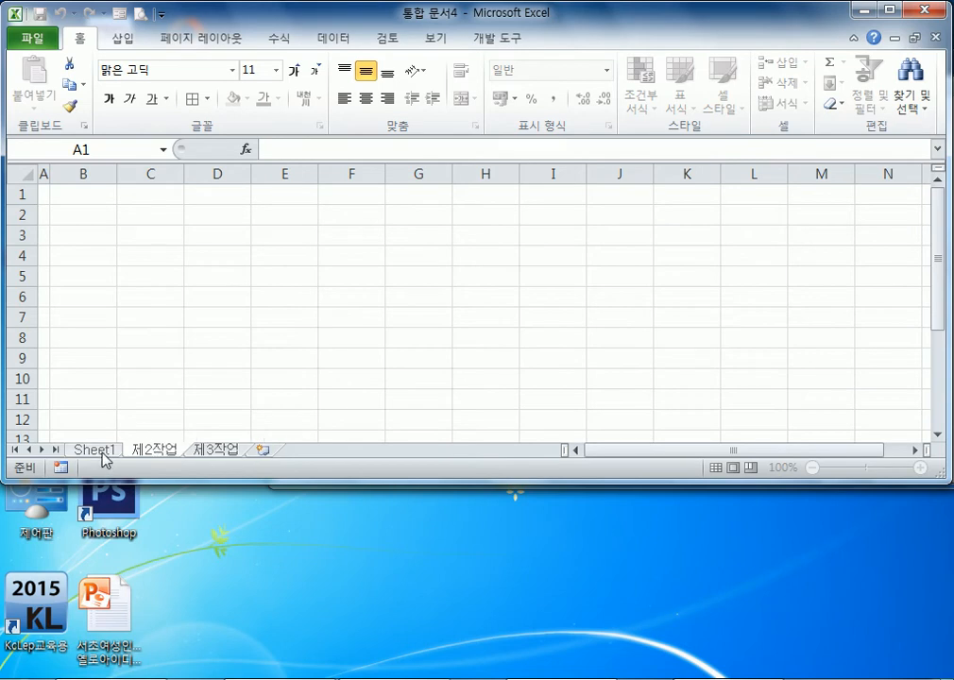
double_click(98, 450)
text(제1작업)
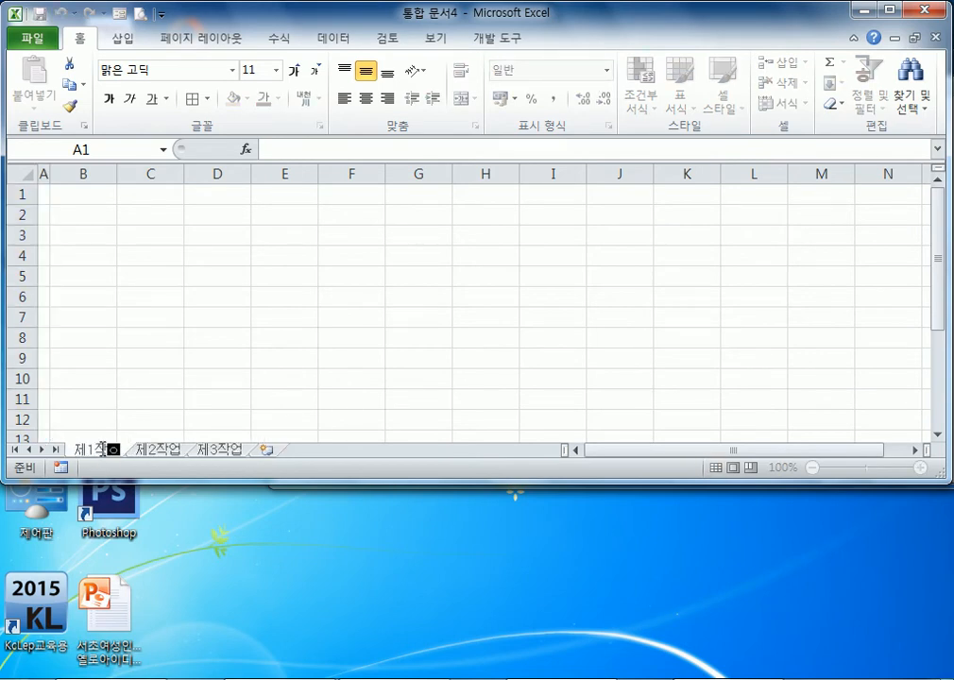
key(Return)
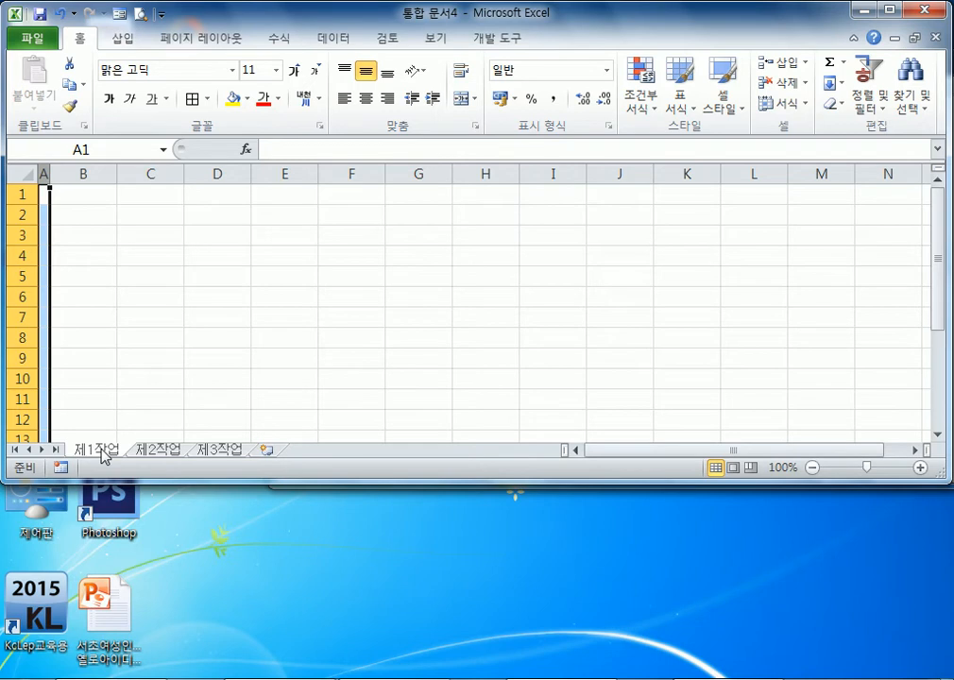
click(231, 451)
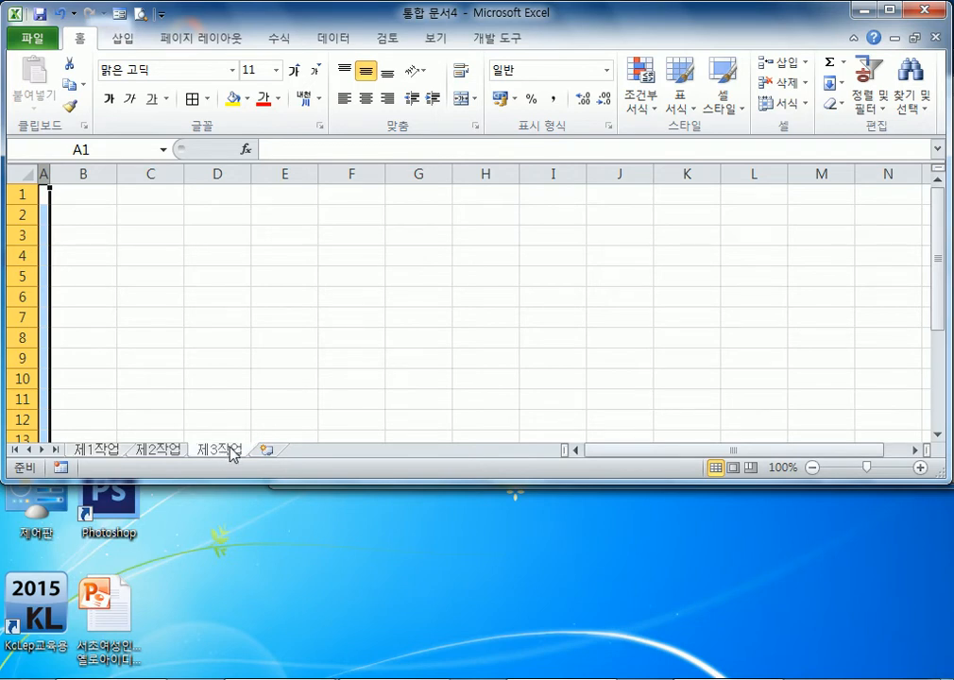
click(96, 450)
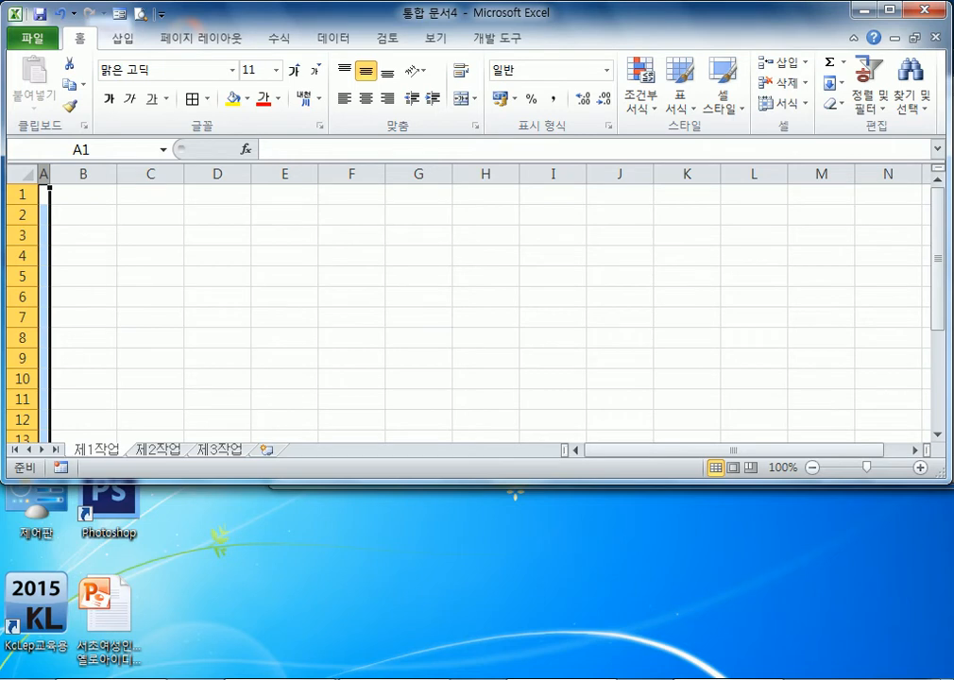
- Open GE05-13C.pdf from the exam folder, read the sheet name order note on page 4, and return to the Excel workbook
click(76, 678)
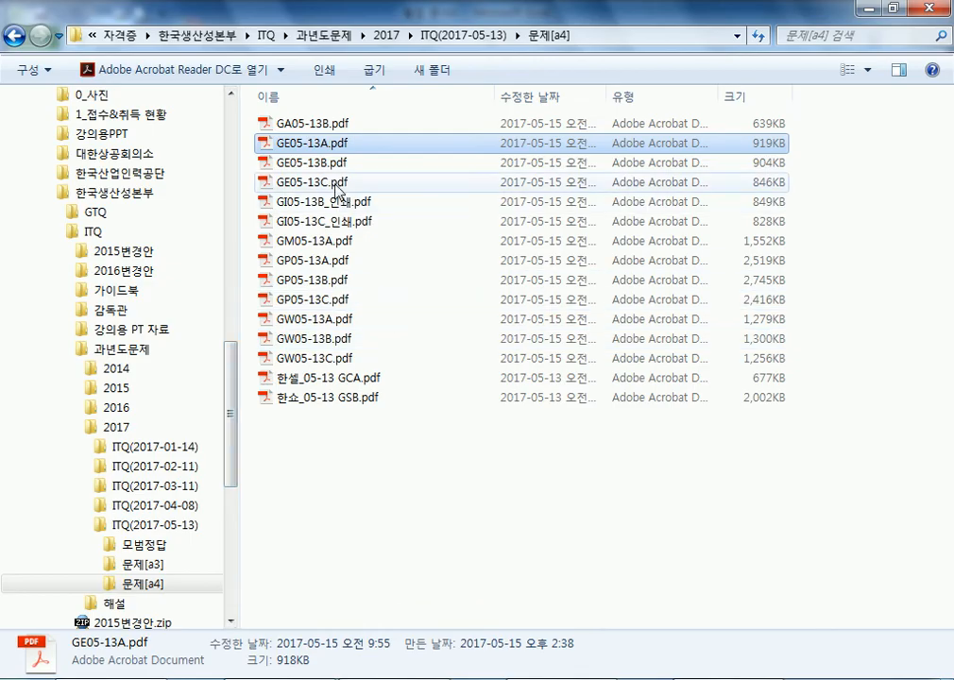
double_click(338, 184)
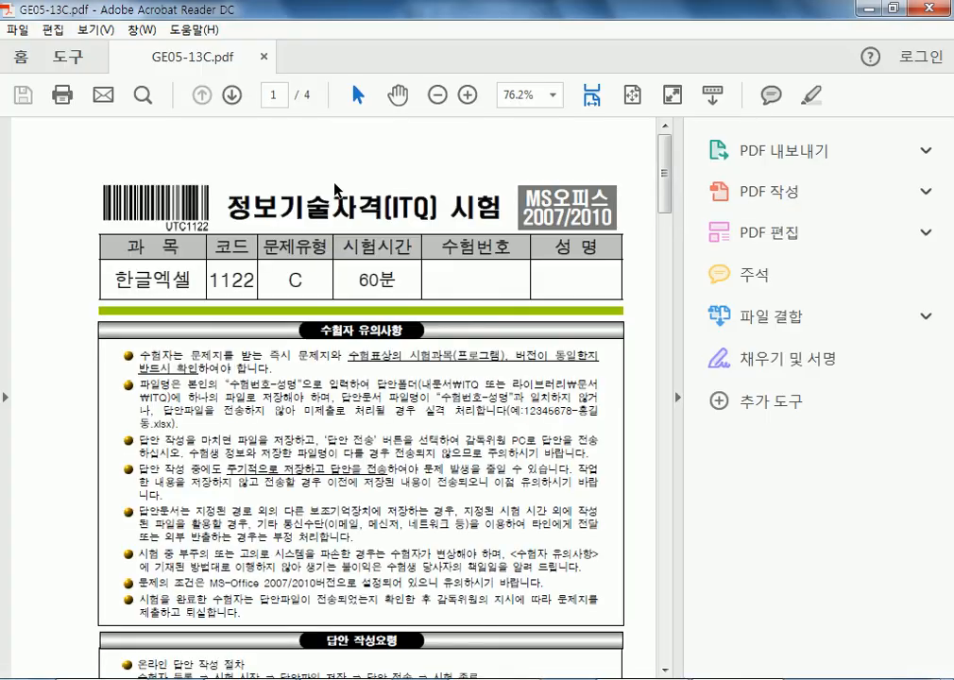
scroll(392, 397, down, 5)
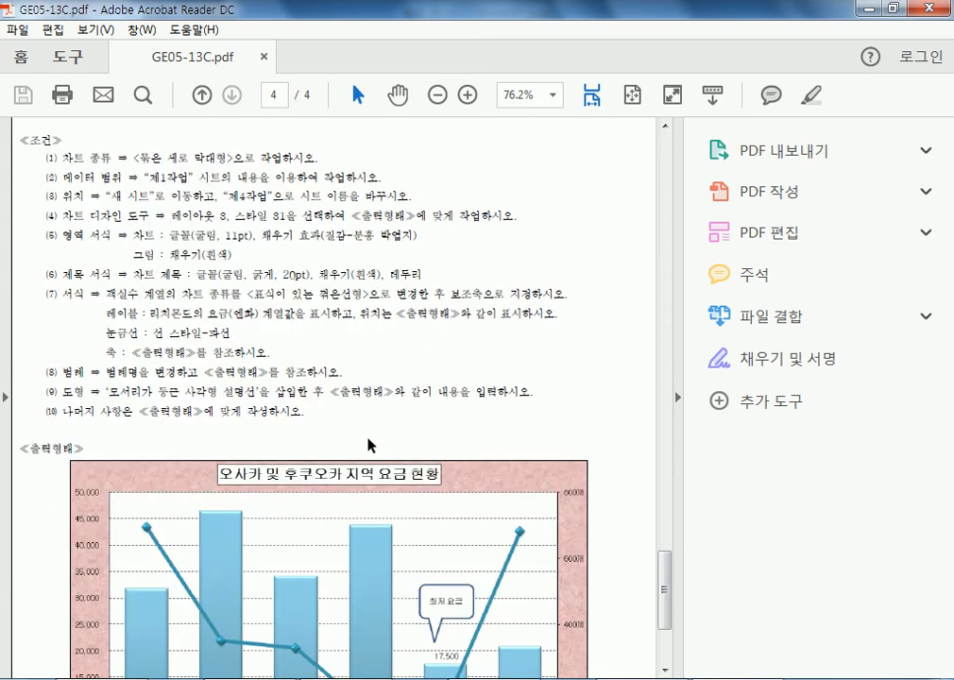
scroll(219, 587, up, 3)
scroll(221, 595, down, 1)
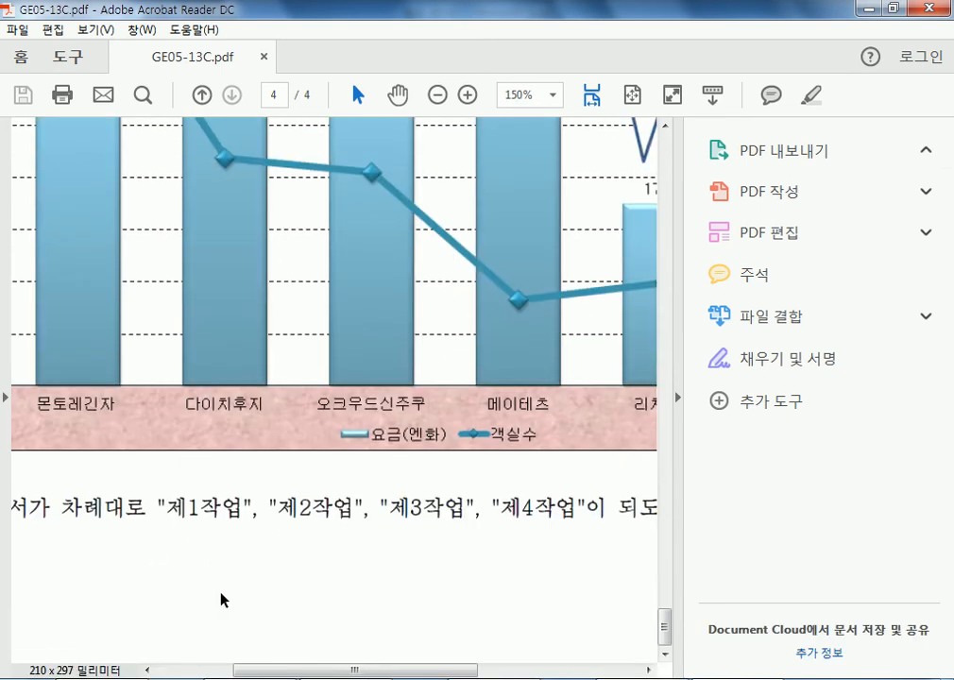
drag(319, 672, 242, 672)
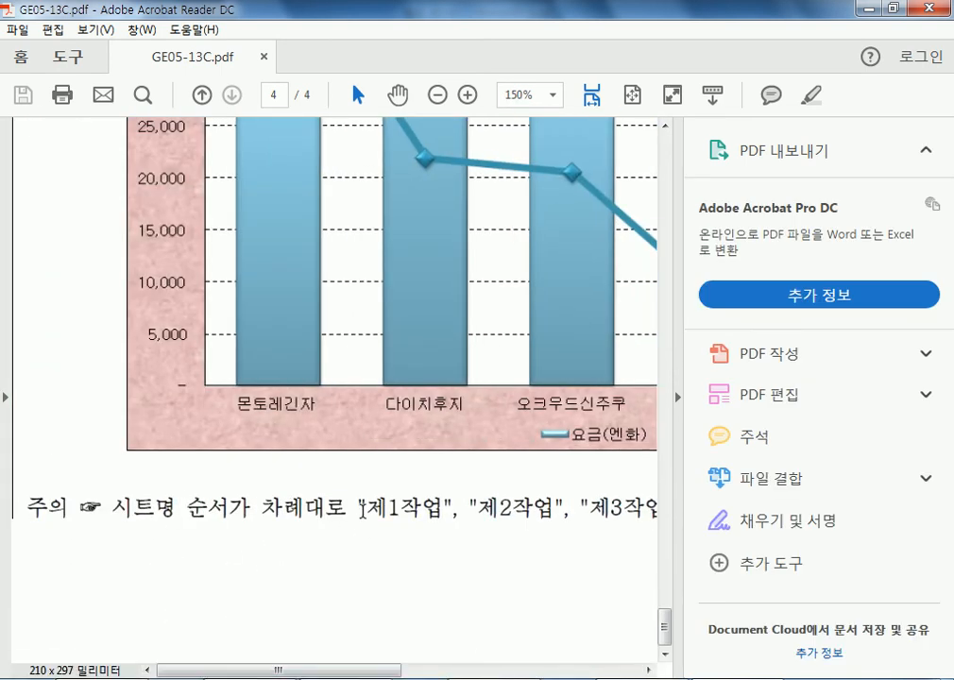
drag(384, 672, 501, 666)
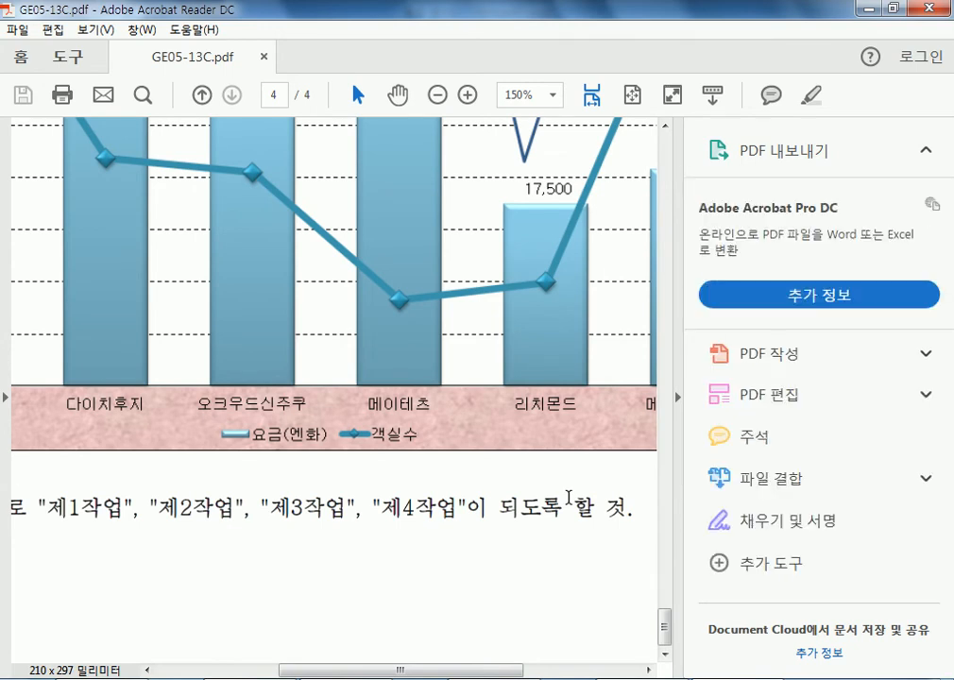
click(938, 8)
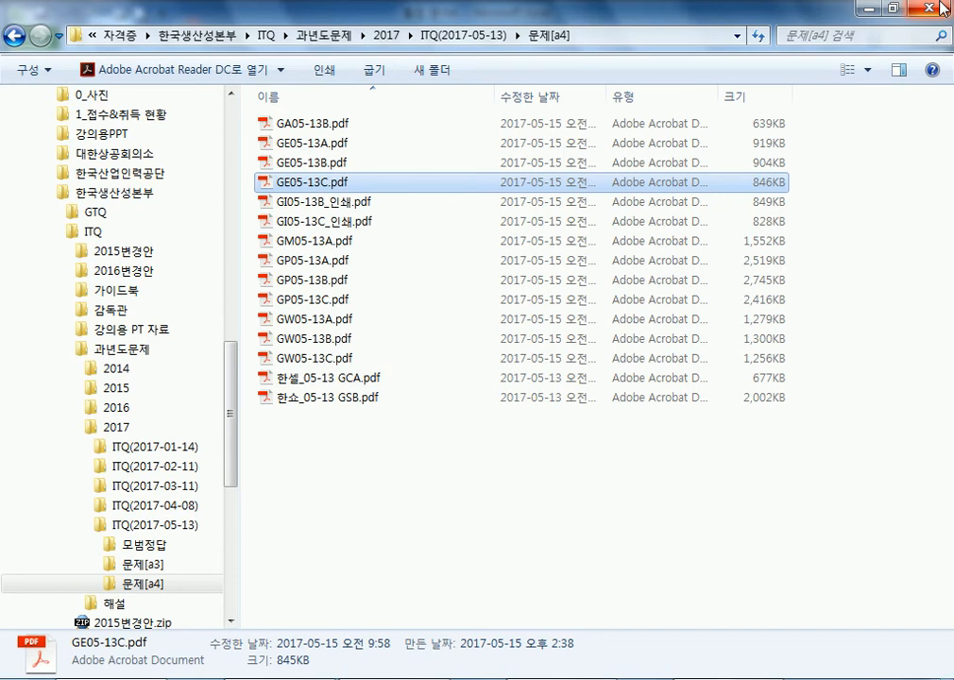
click(866, 9)
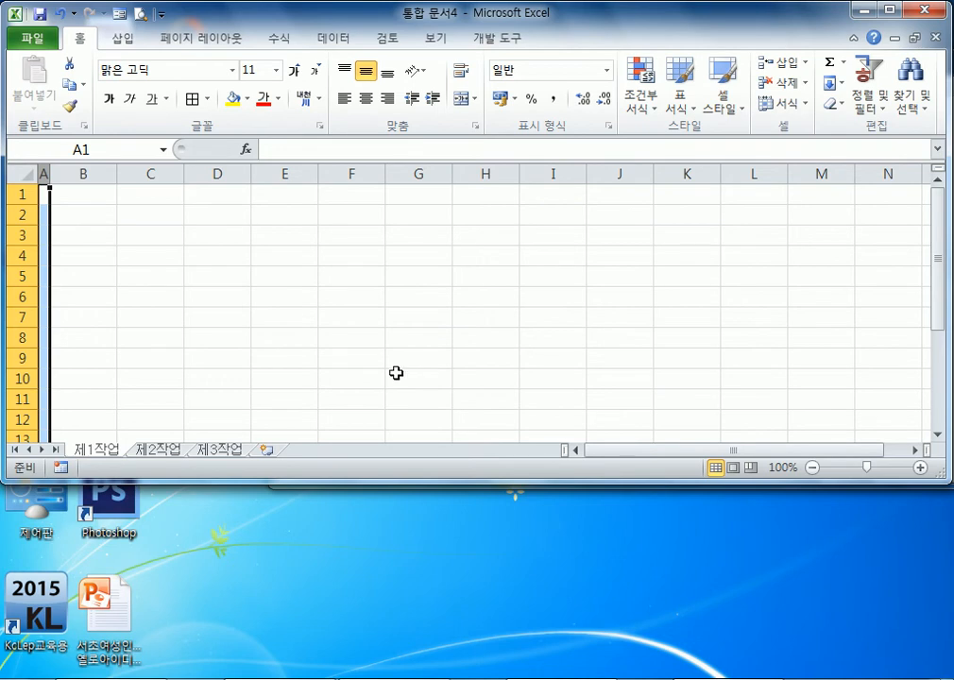
- Enlarge the 제1작업 sheet to 145%, select all its cells and clear the selection by selecting cell B2
scroll(189, 369, up, 3)
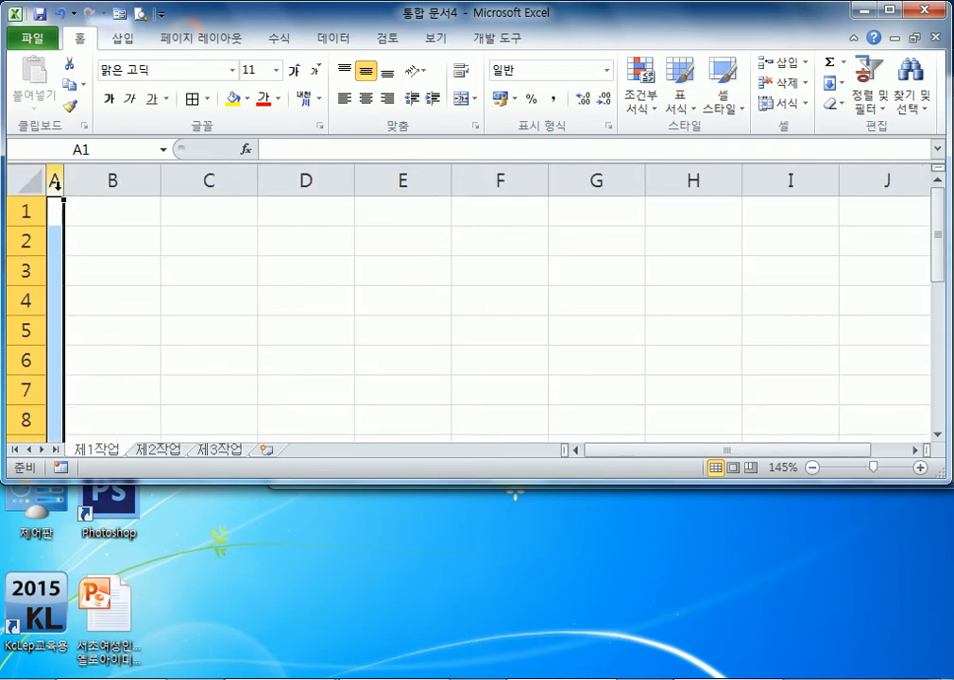
click(36, 183)
click(112, 359)
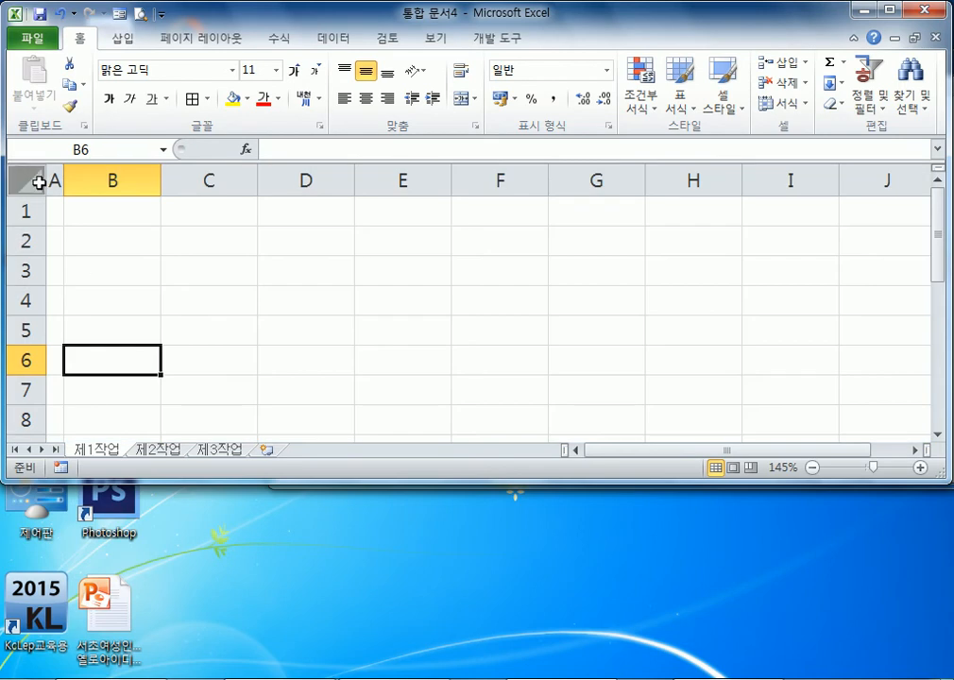
click(35, 178)
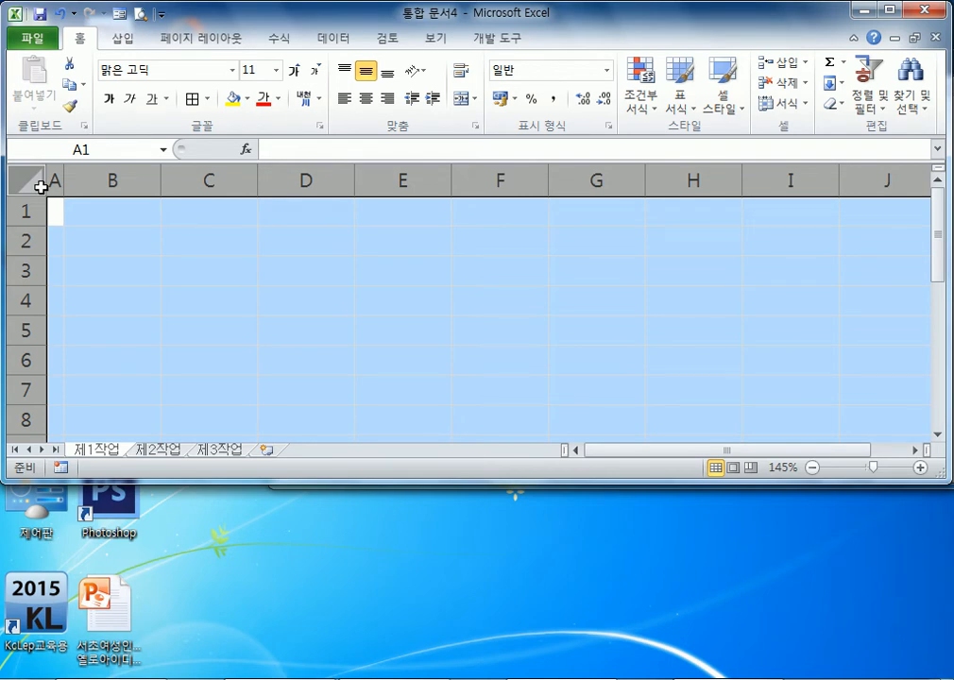
click(76, 232)
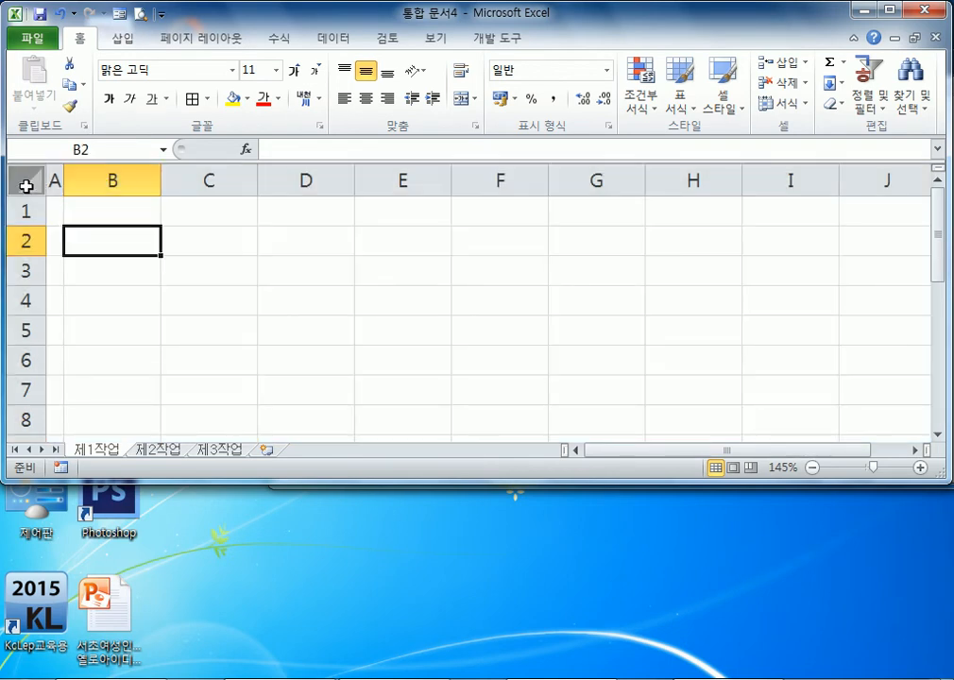
- Select all cells of the 제1작업 sheet and try to set their font to 굴림
click(24, 182)
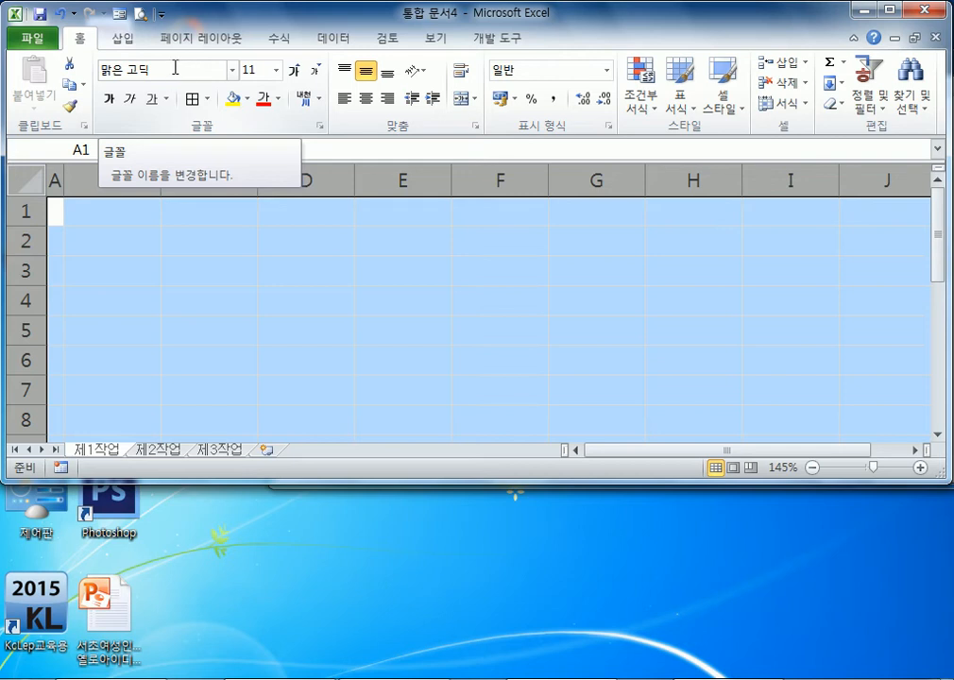
click(176, 67)
text(굴림)
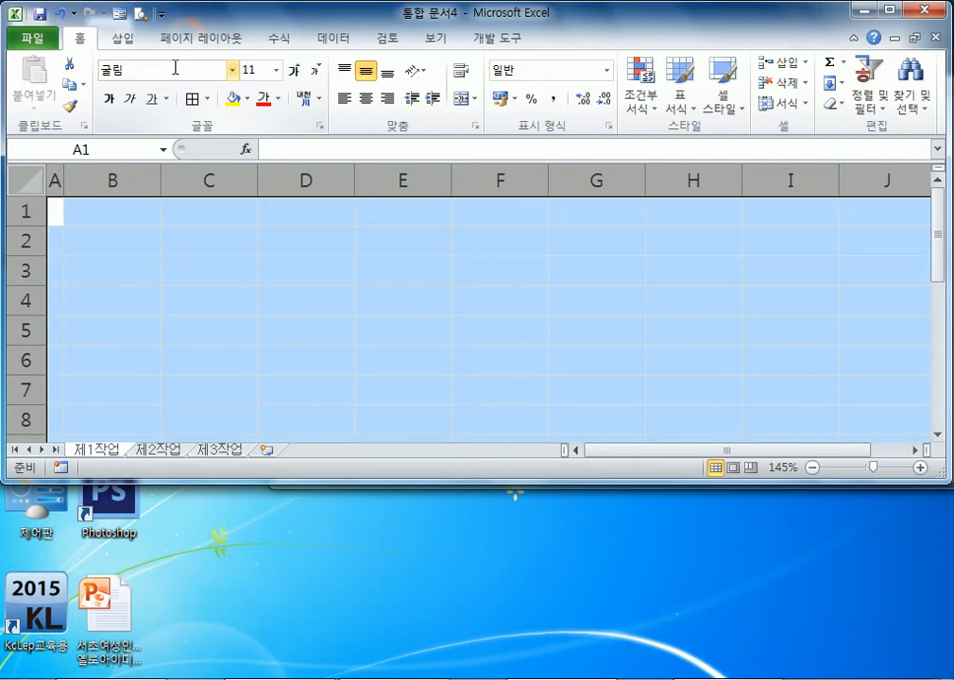
key(Return)
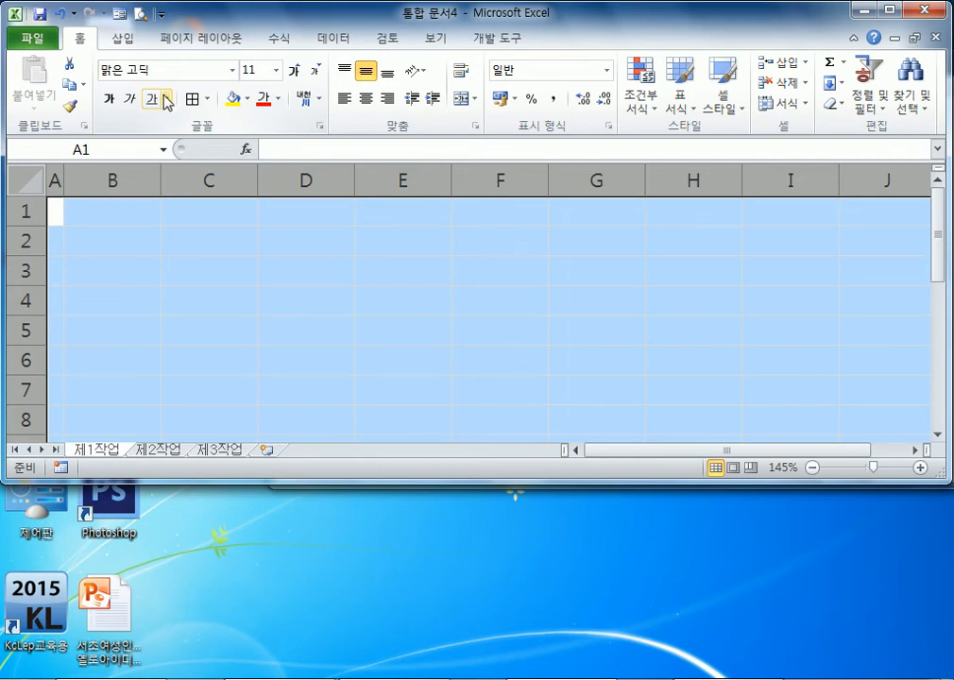
- Pick 굴림 from the available fonts for all the selected cells and undo the font change
click(232, 71)
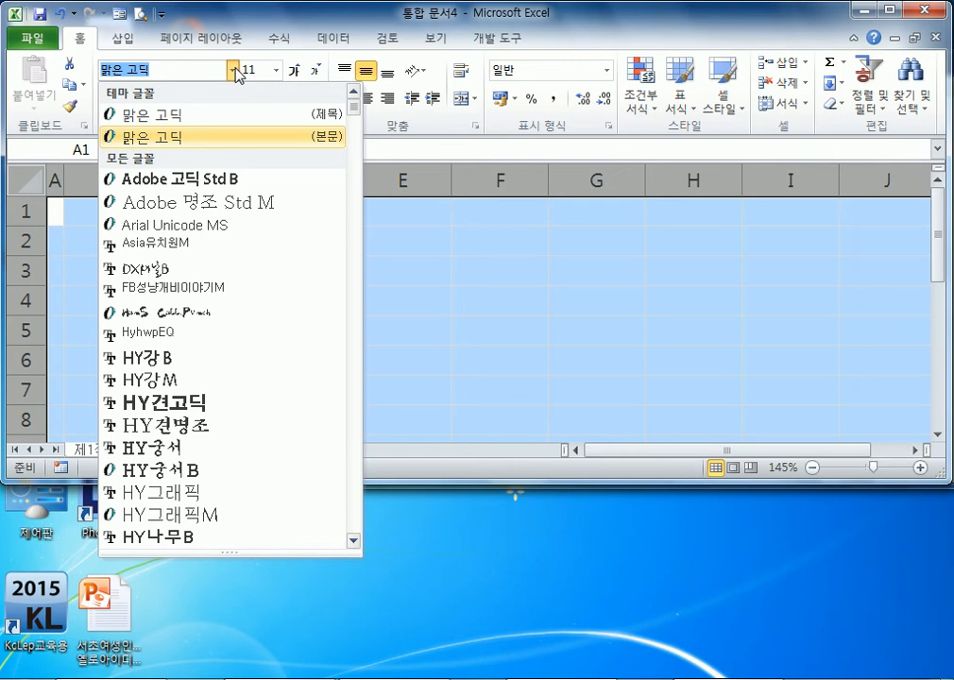
scroll(219, 286, down, 10)
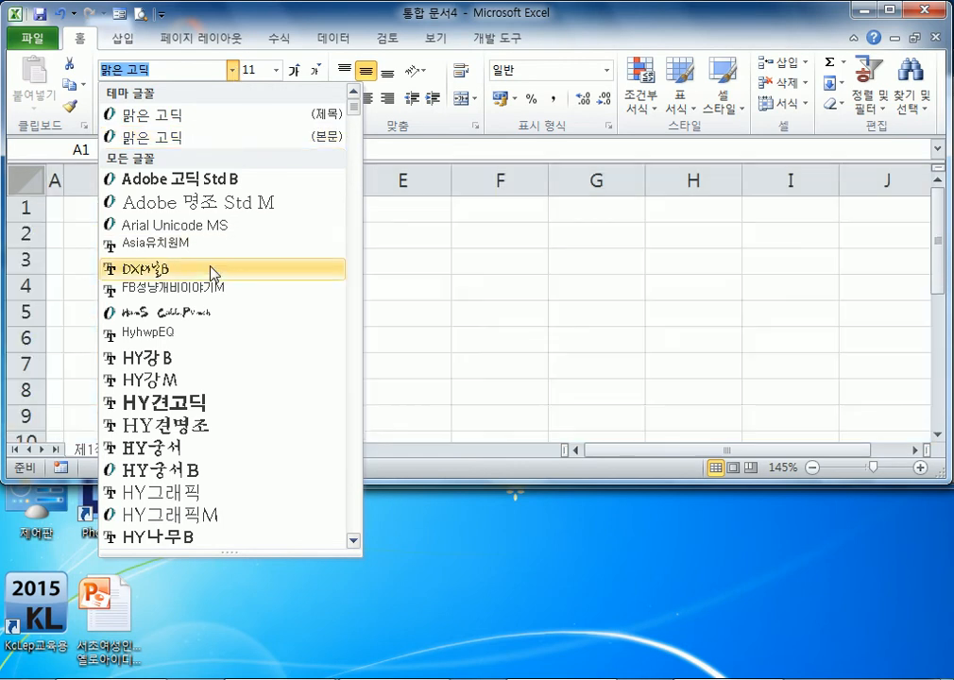
scroll(219, 288, down, 4)
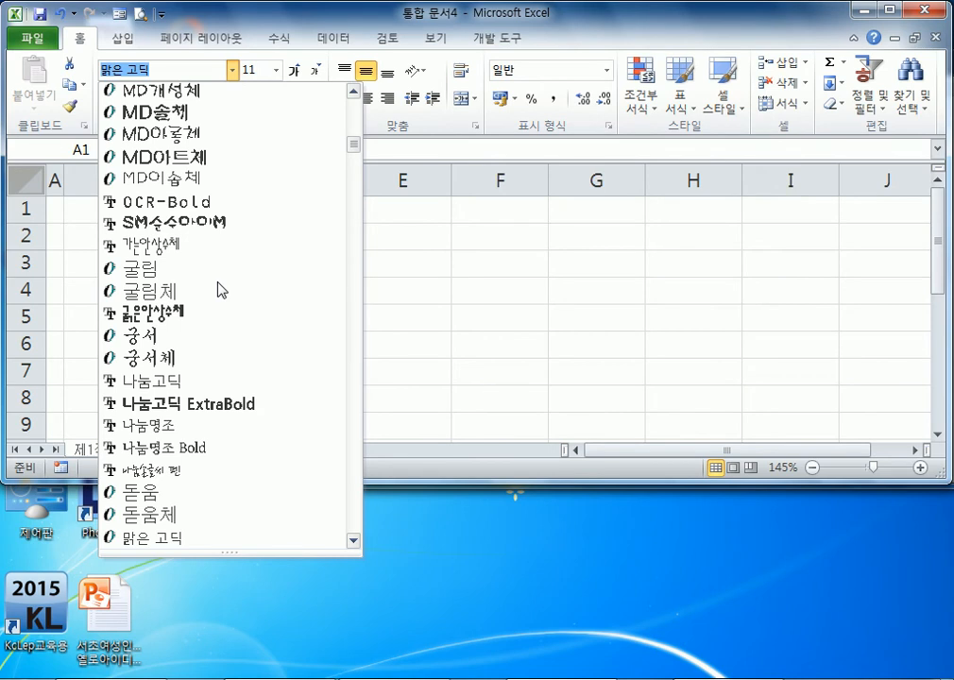
click(146, 272)
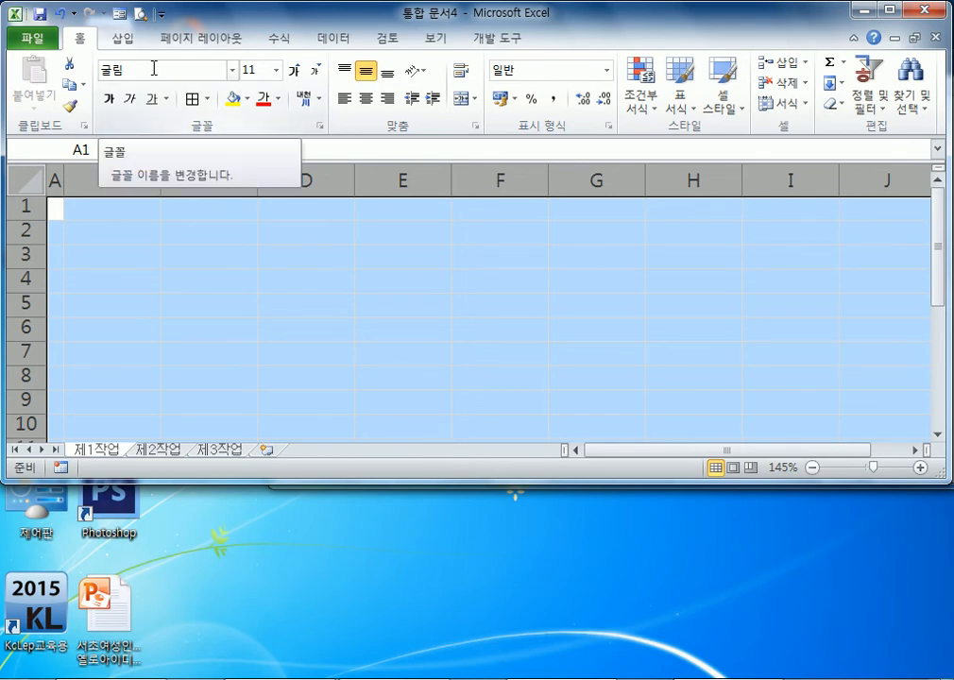
key(ctrl+z)
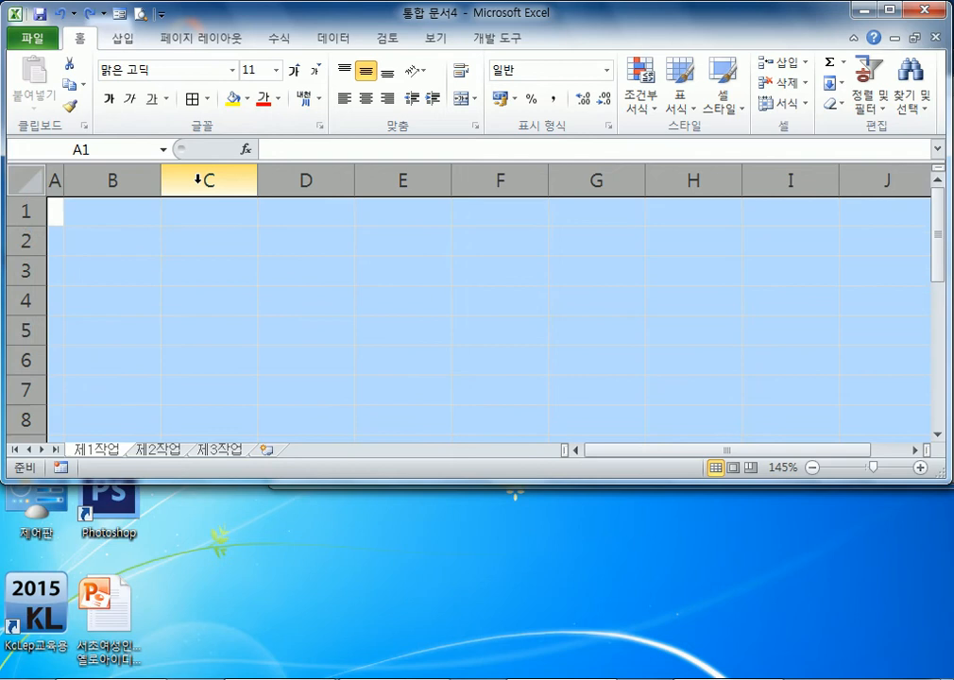
- Apply the 굴림 font to the whole sheet by entering its name directly, and undo it again
click(156, 70)
text(ㄱ)
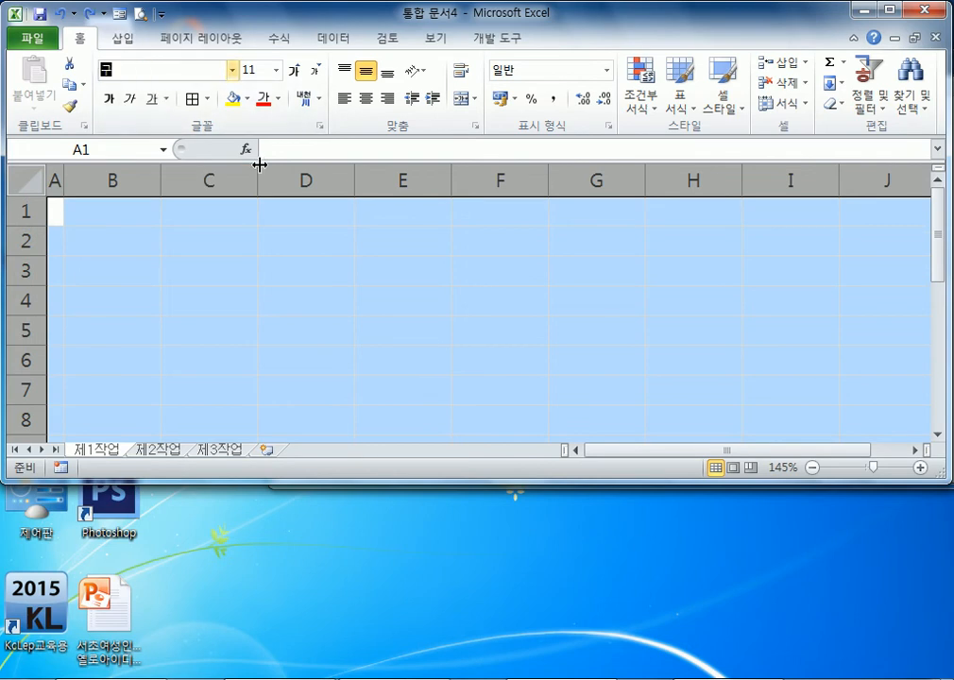
key(Return)
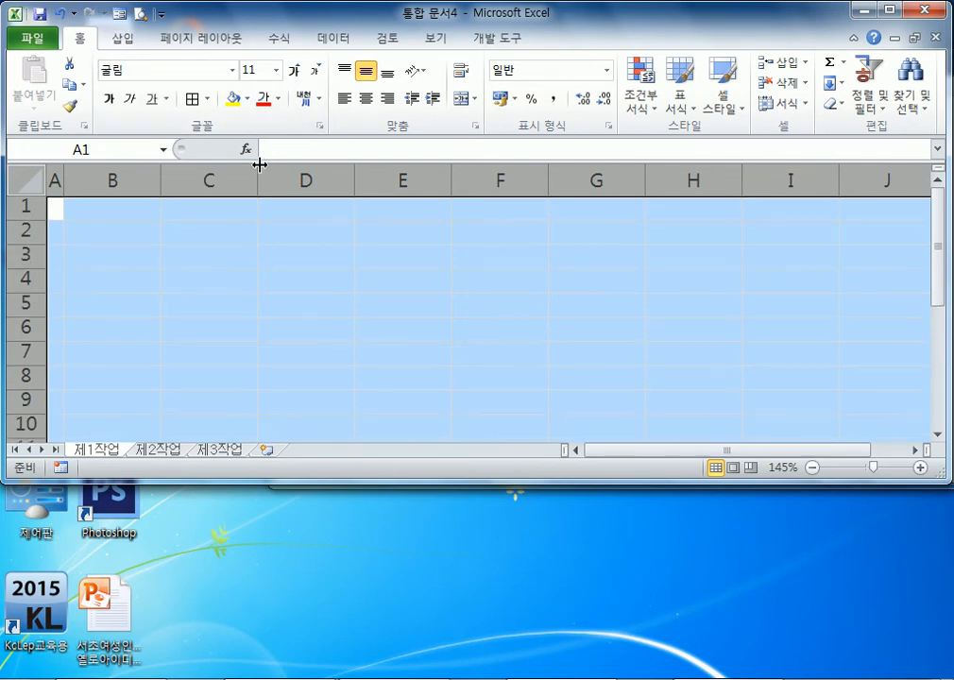
key(ctrl+z)
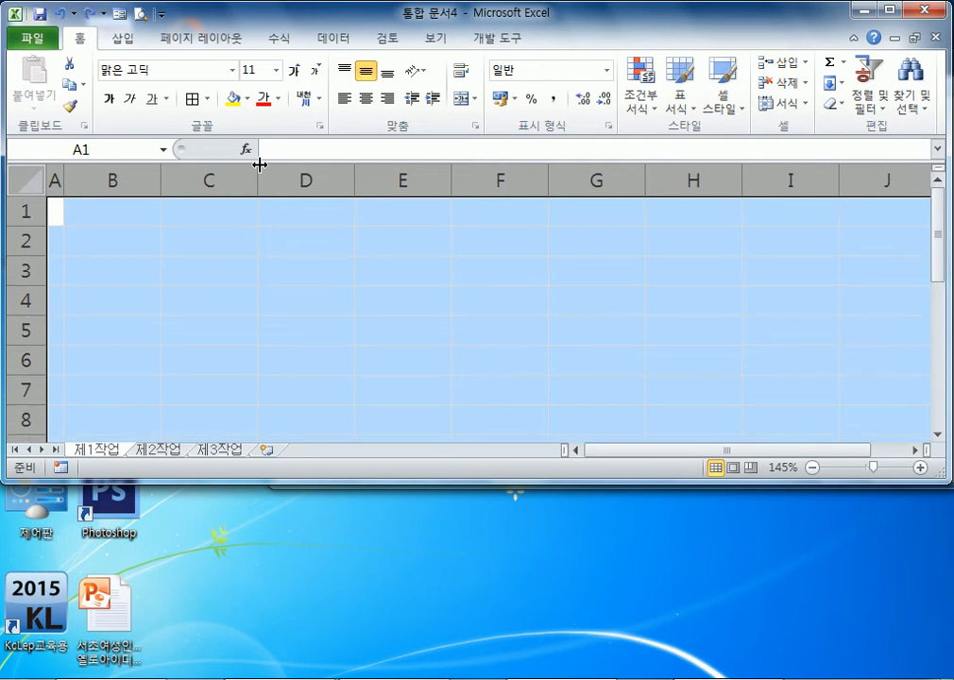
- Open the list of available fonts for the selected cells
click(231, 71)
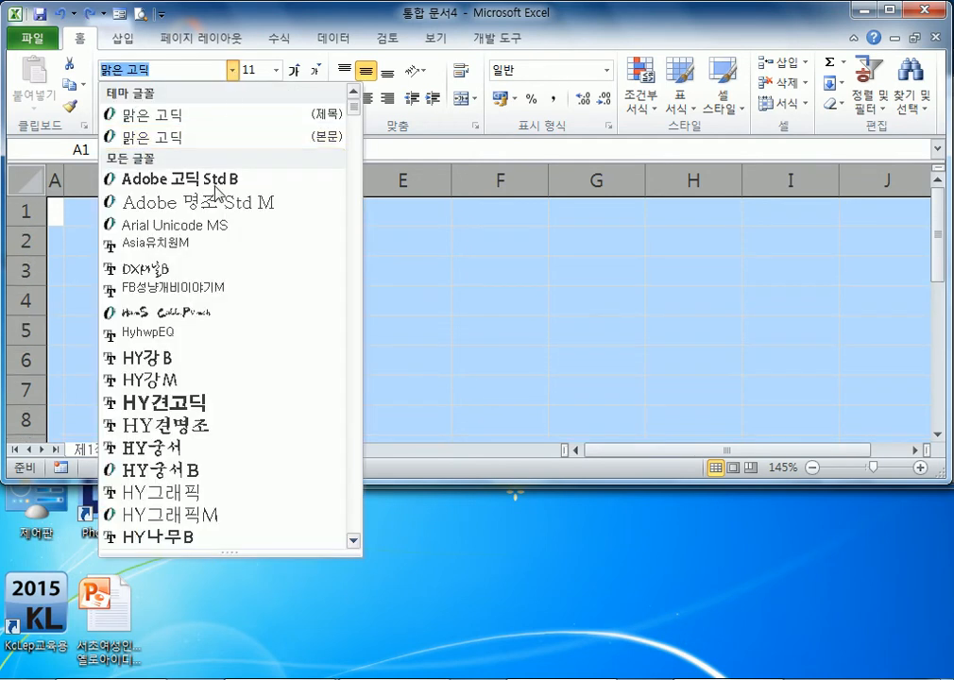
- Set the font of the whole sheet to 굴림 and center all cells horizontally
scroll(156, 395, down, 5)
scroll(160, 385, down, 10)
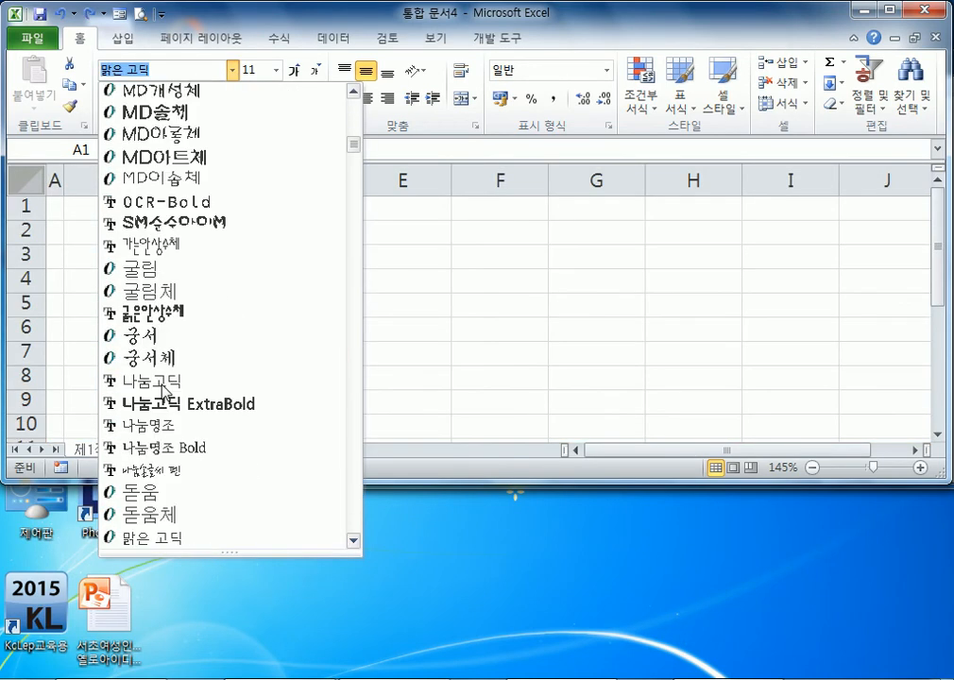
click(162, 272)
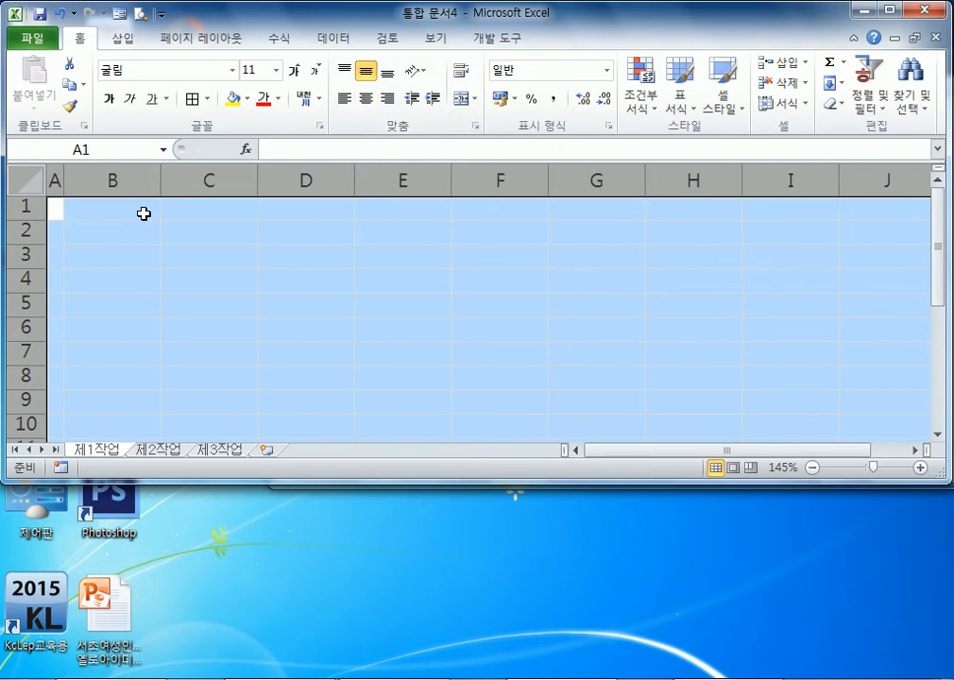
click(366, 100)
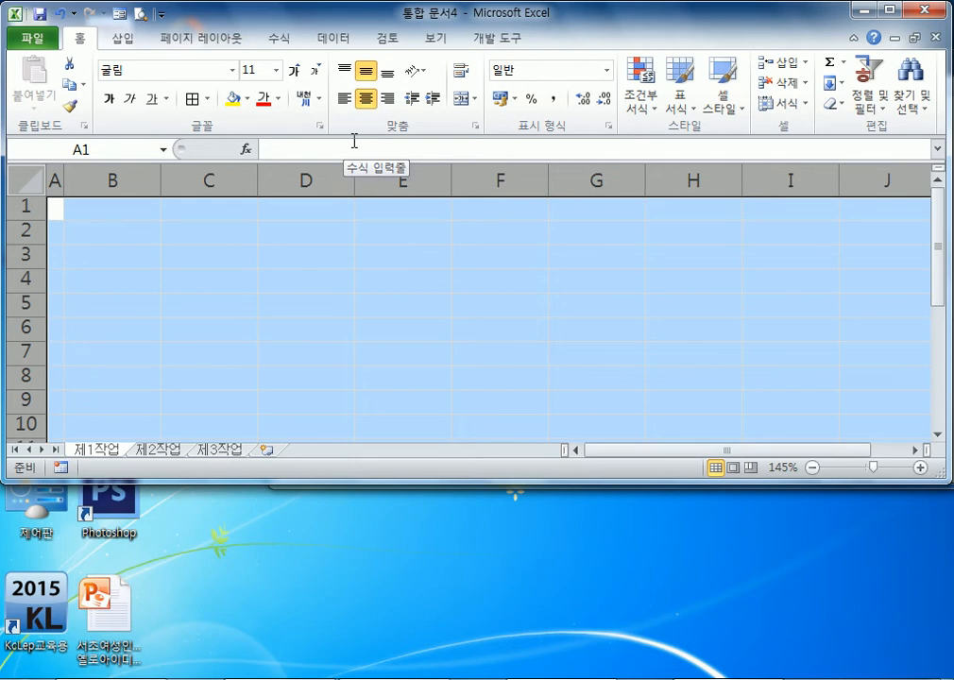
click(67, 282)
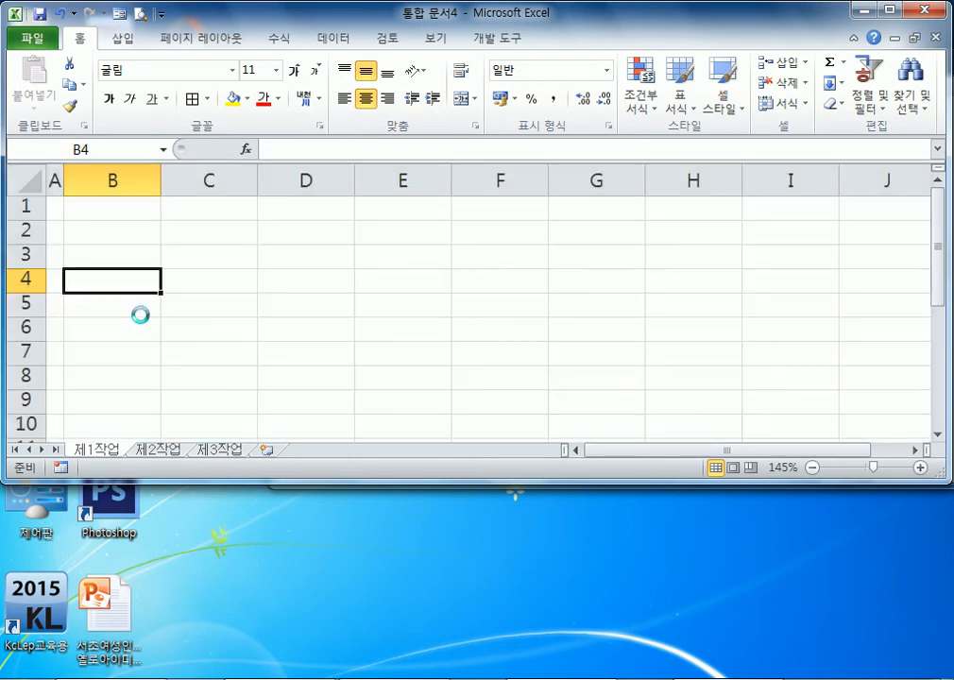
- Extend the workbook window to the full height of the screen and select cell B4
scroll(141, 315, down, 3)
scroll(141, 314, up, 1)
drag(184, 485, 196, 676)
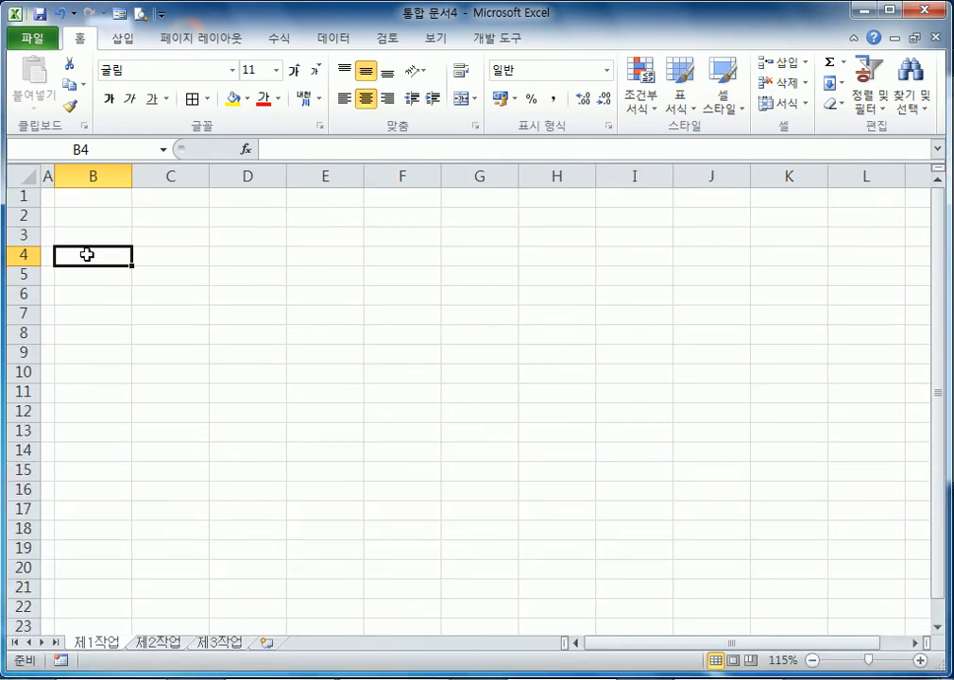
drag(95, 254, 652, 433)
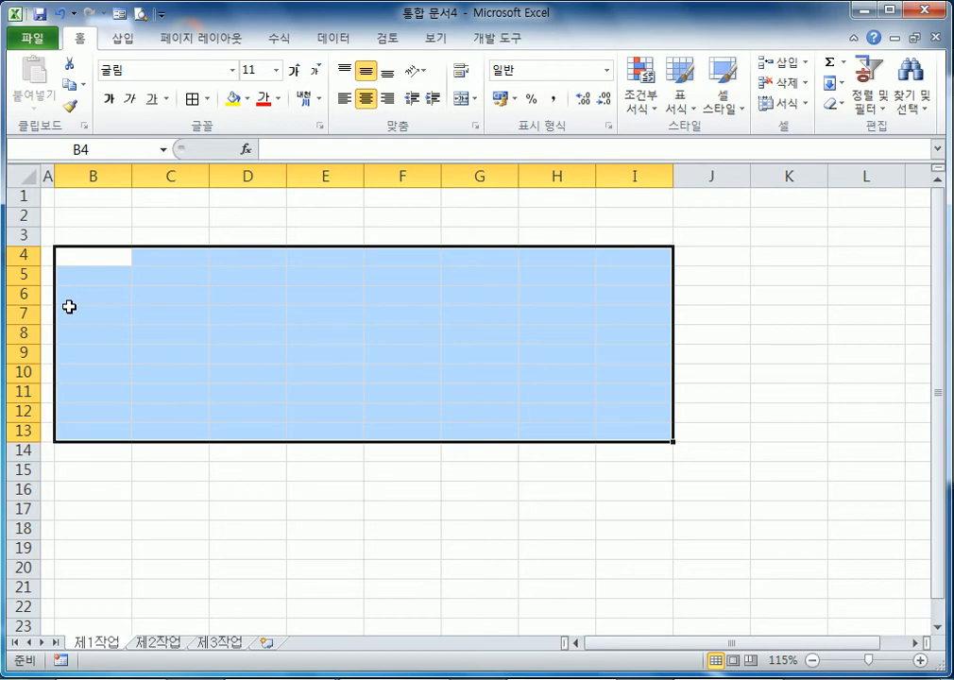
click(106, 255)
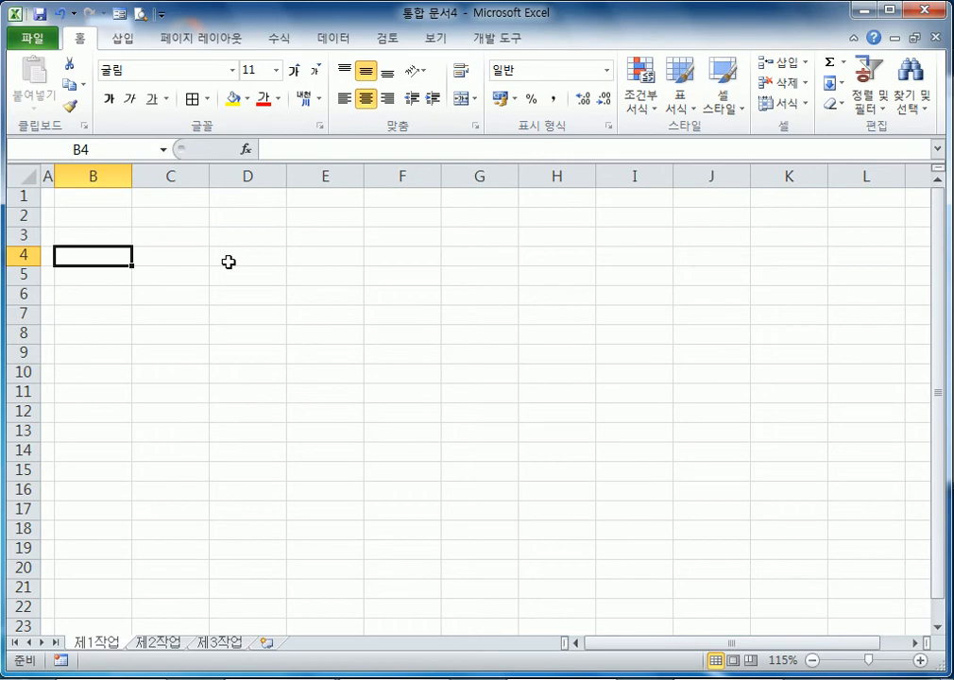
scroll(228, 261, up, 8)
text(제품)
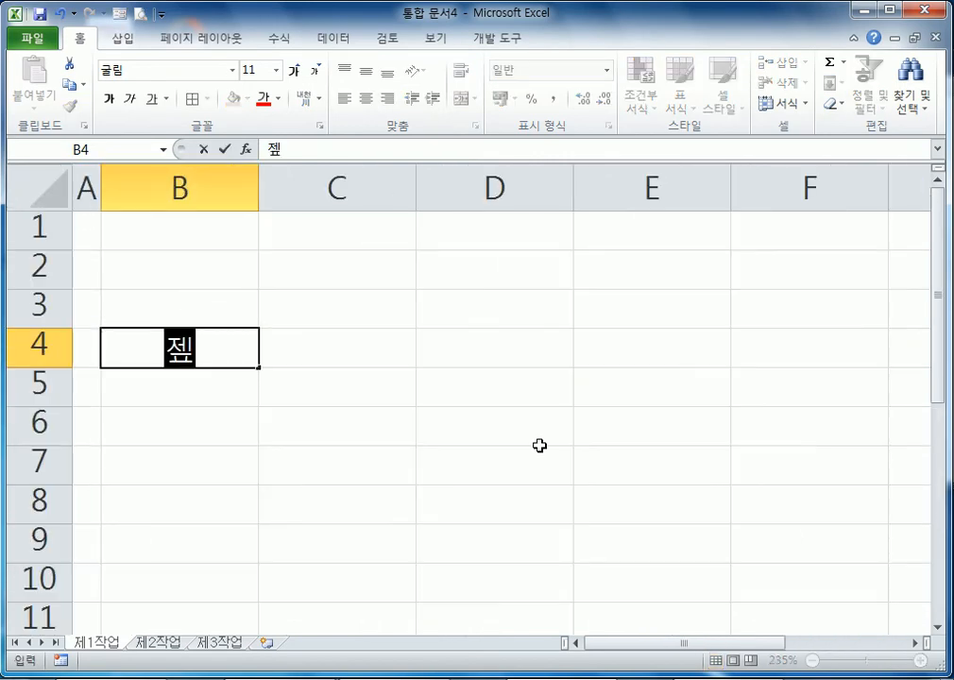
key(Return)
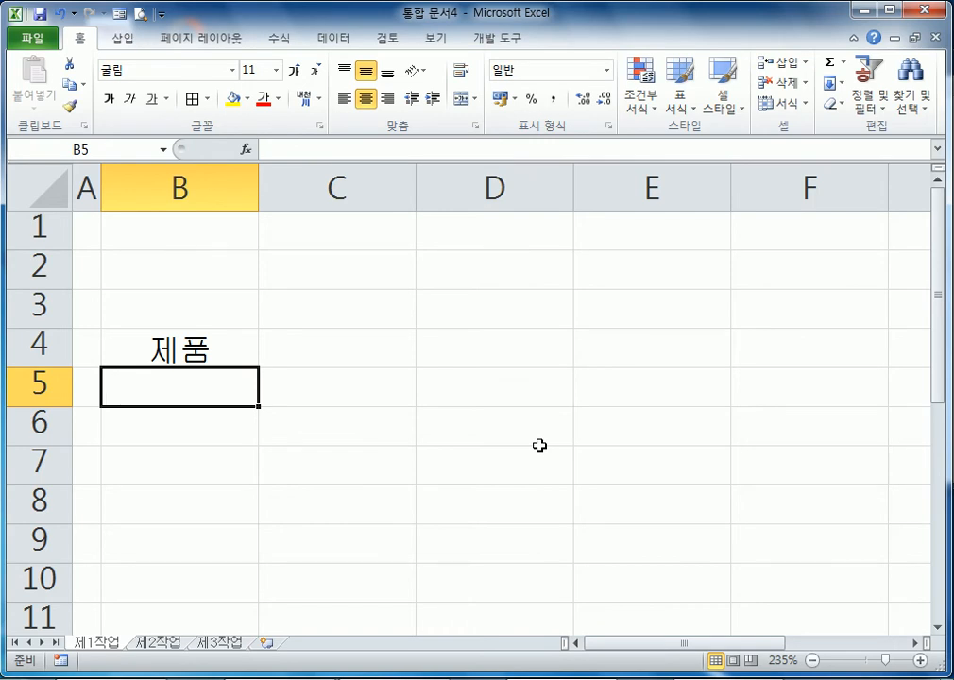
key(Up)
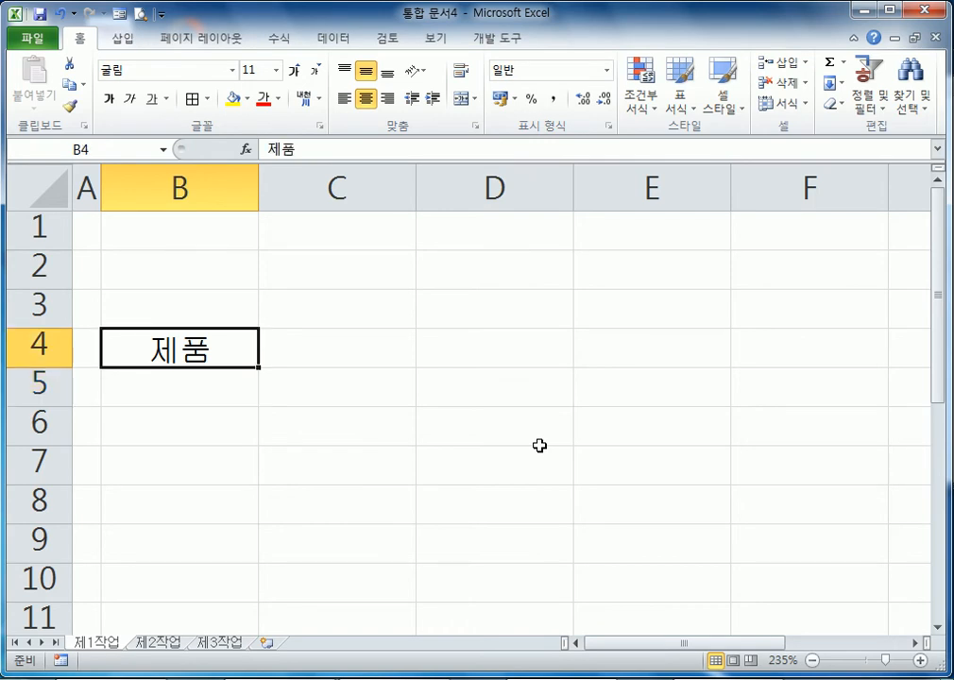
key(Delete)
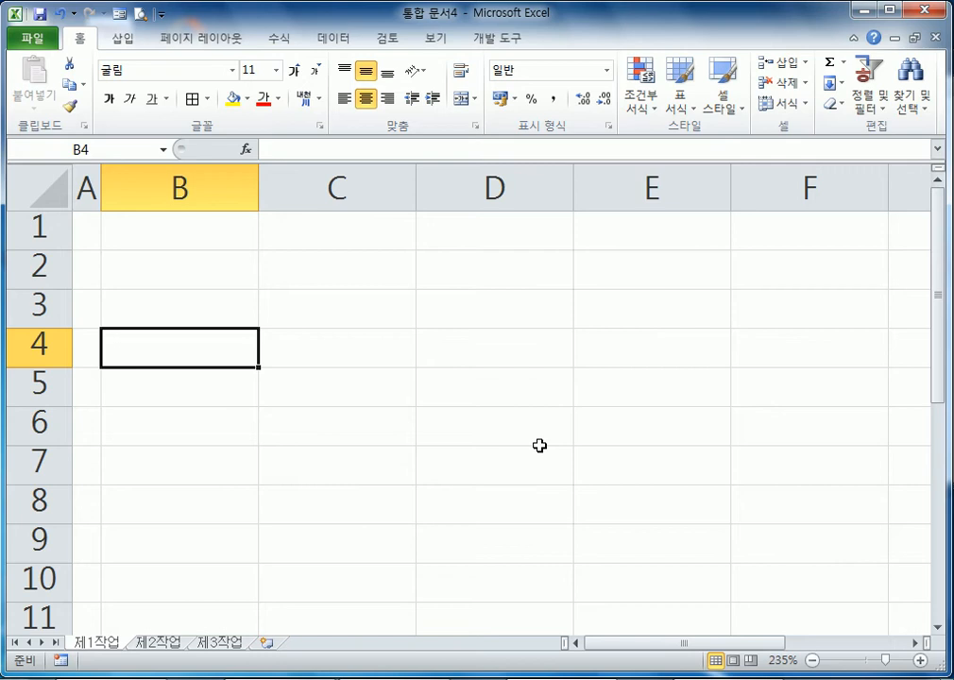
- Enter the header 제품 번호 in cell B4, split over two lines within the cell
text(제품)
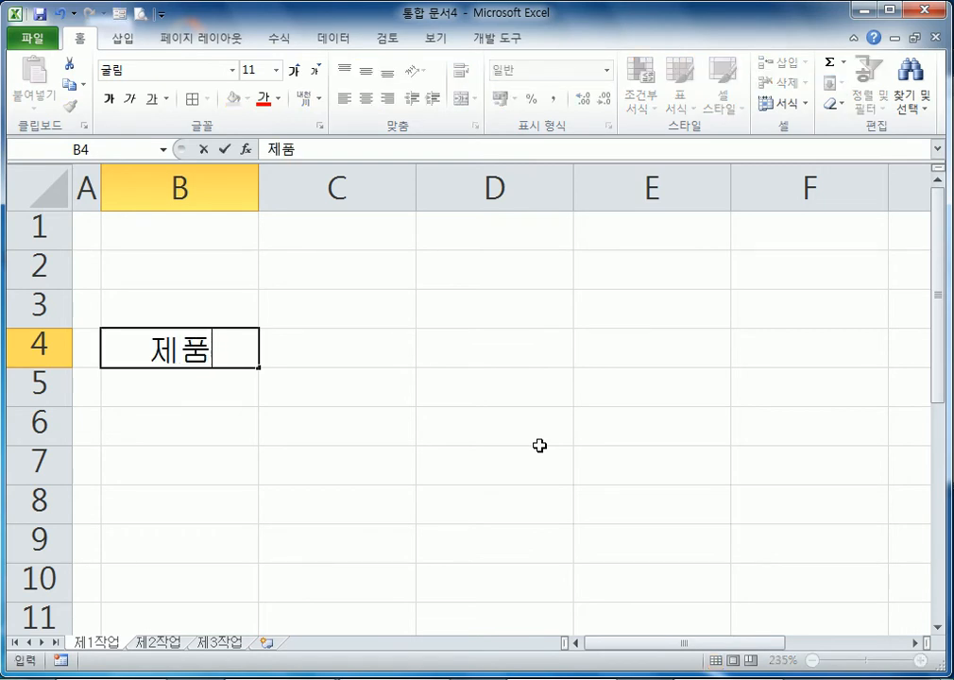
key(alt)
key(alt+Return)
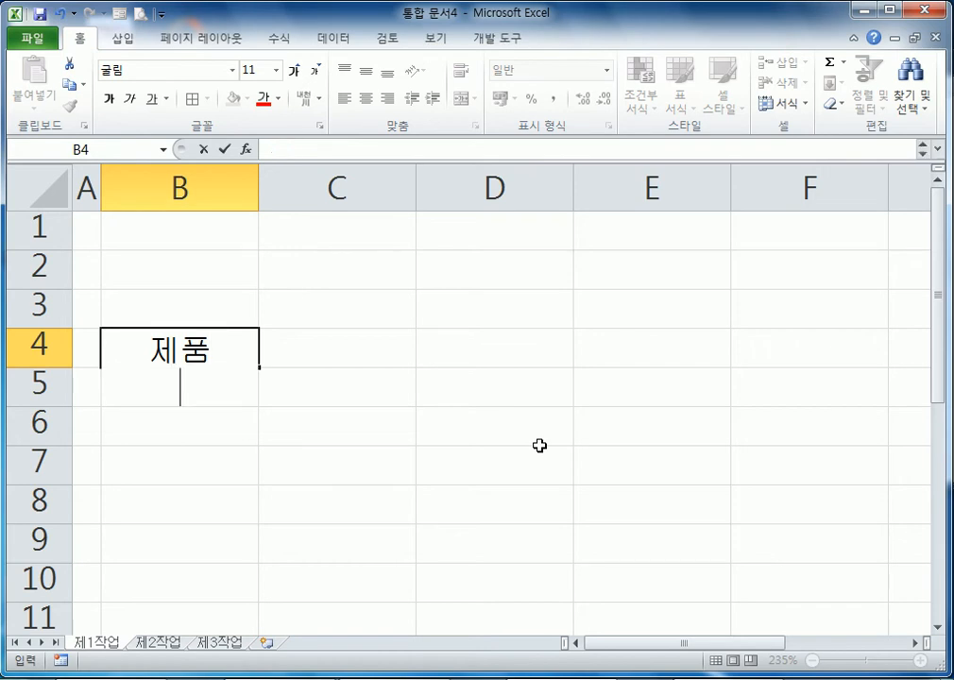
text(번호)
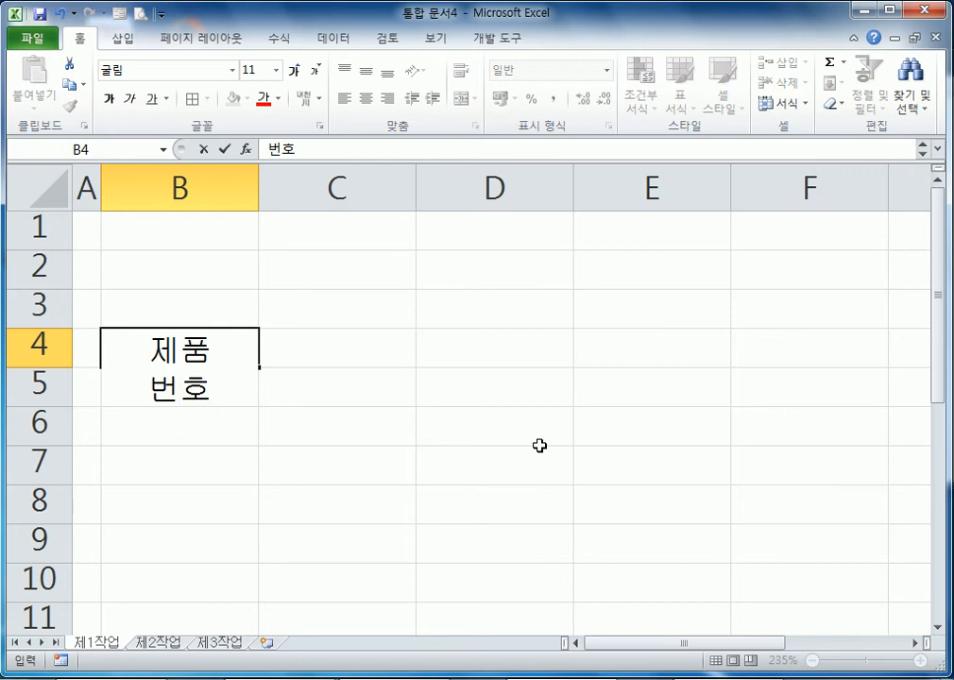
key(Tab)
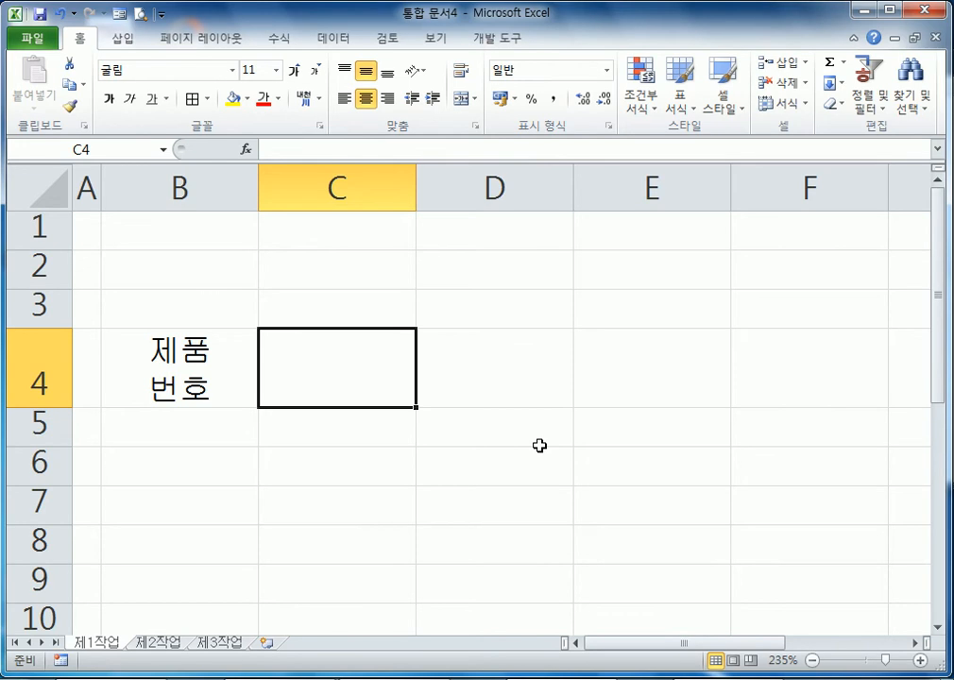
- Enter the headers 분류, 제품명, 제조사 and 가격 in cells C4 to F4
text(분류)
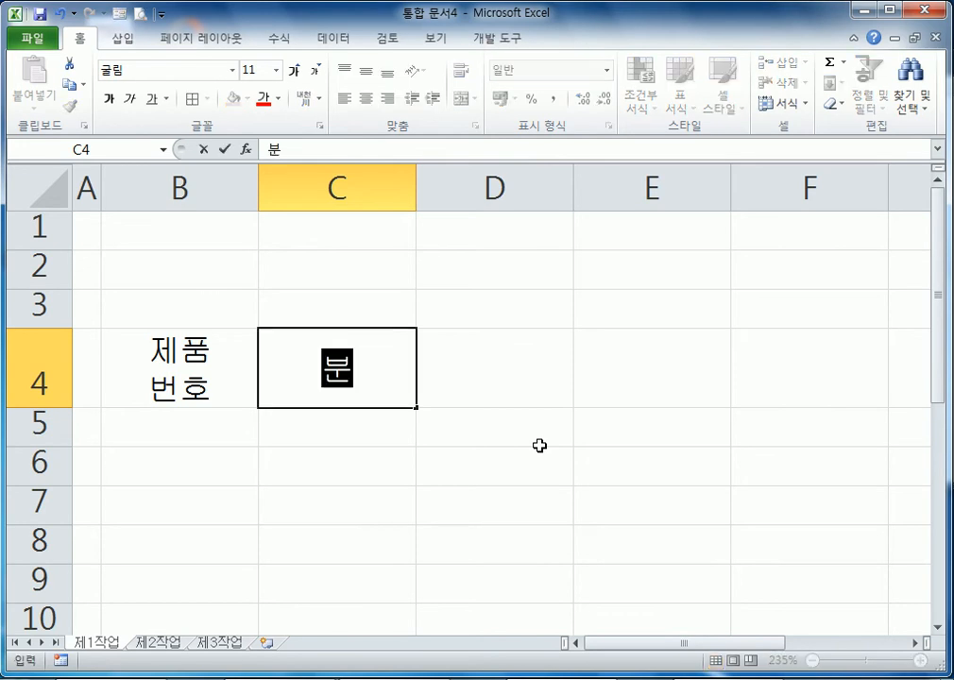
key(Tab)
text(제푸품명)
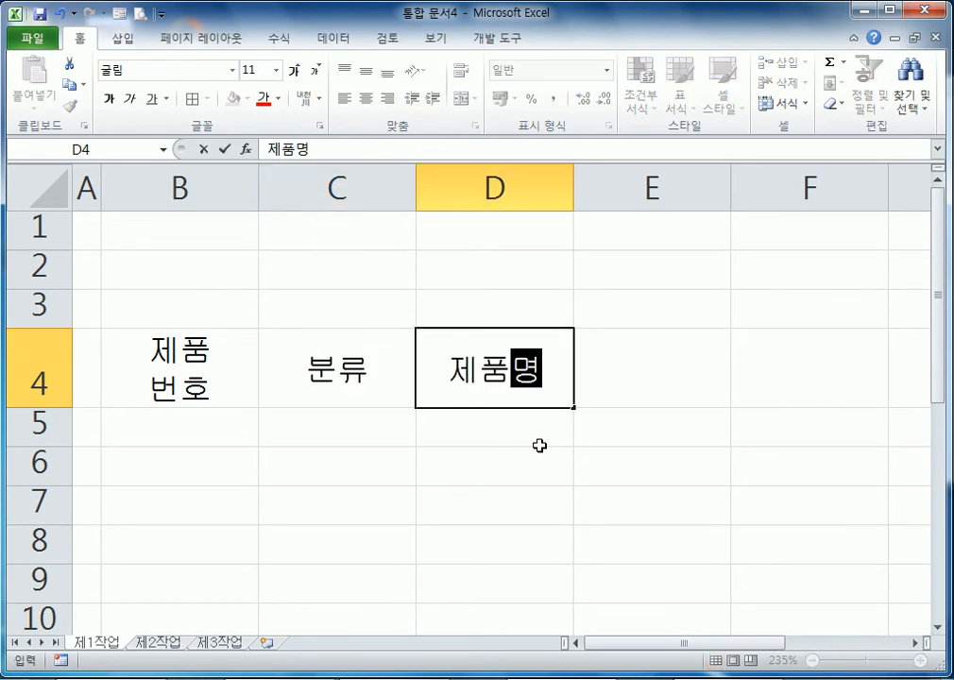
key(Tab)
text(제조사)
key(Tab)
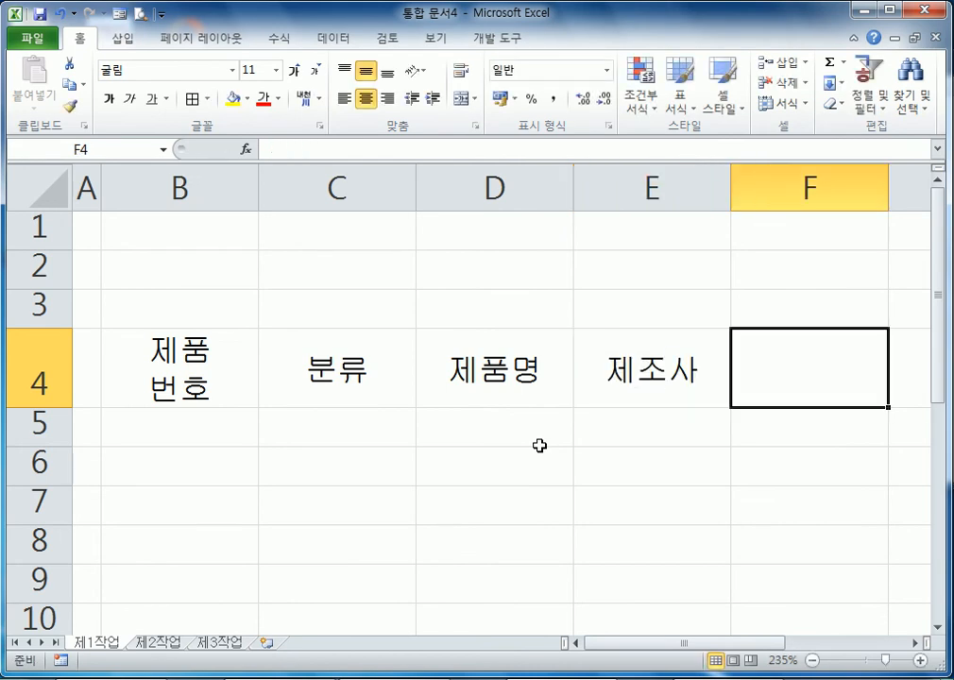
text(가격)
key(Tab)
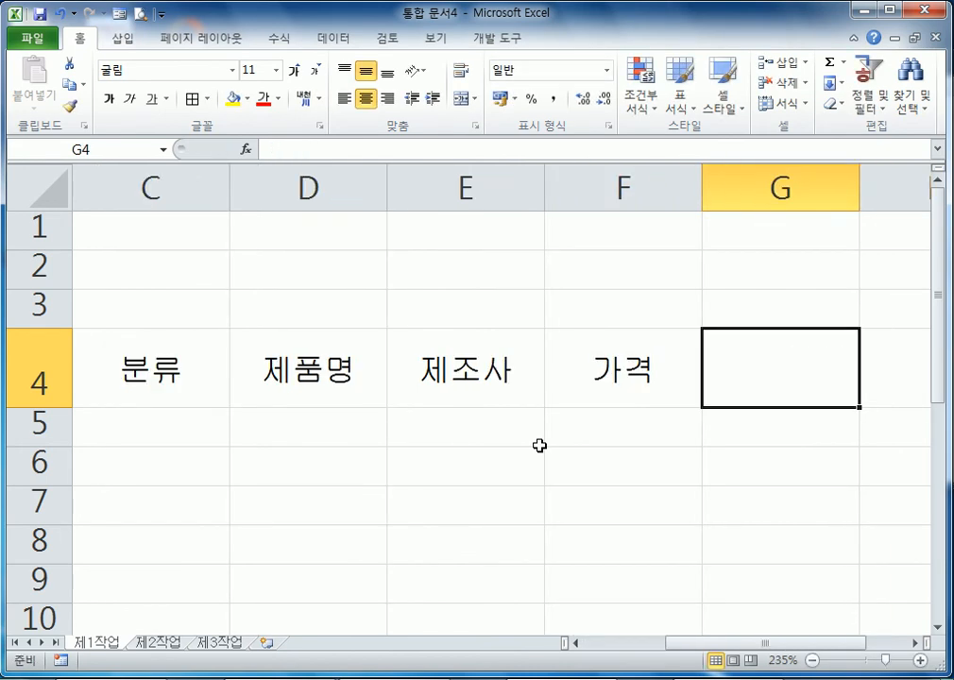
- Enter the header 목표 수량 in cell G4, split over two lines within the cell
text(목 ㅍ)
key(BackSpace)
key(BackSpace)
text(표)
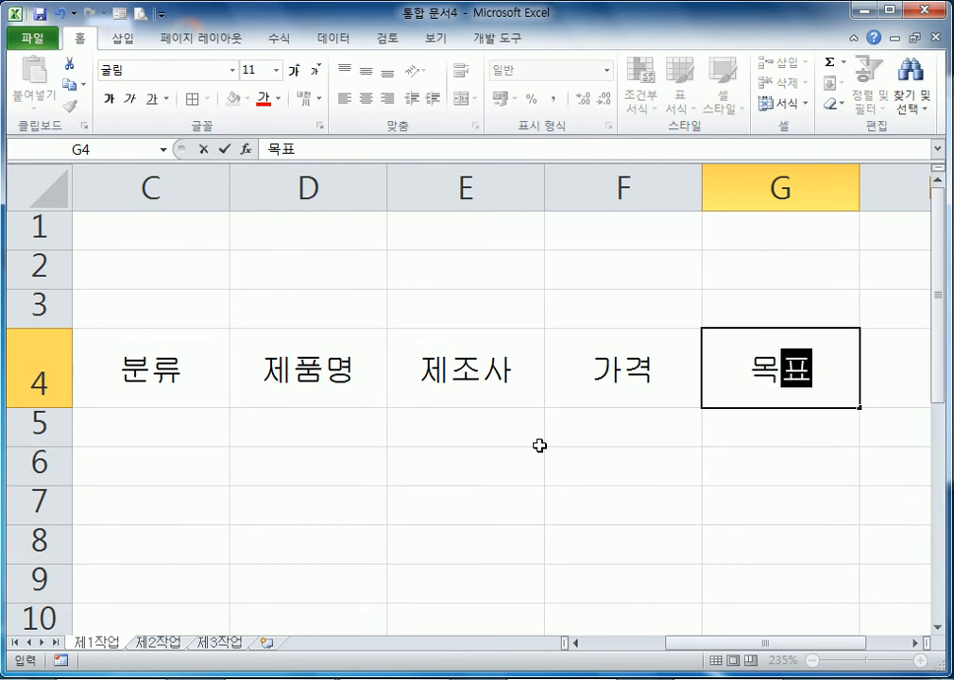
key(Escape)
text(목ㅍ쵸)
key(BackSpace)
key(BackSpace)
key(BackSpace)
text(ㅍㅛ)
key(alt+Return)
text(수량)
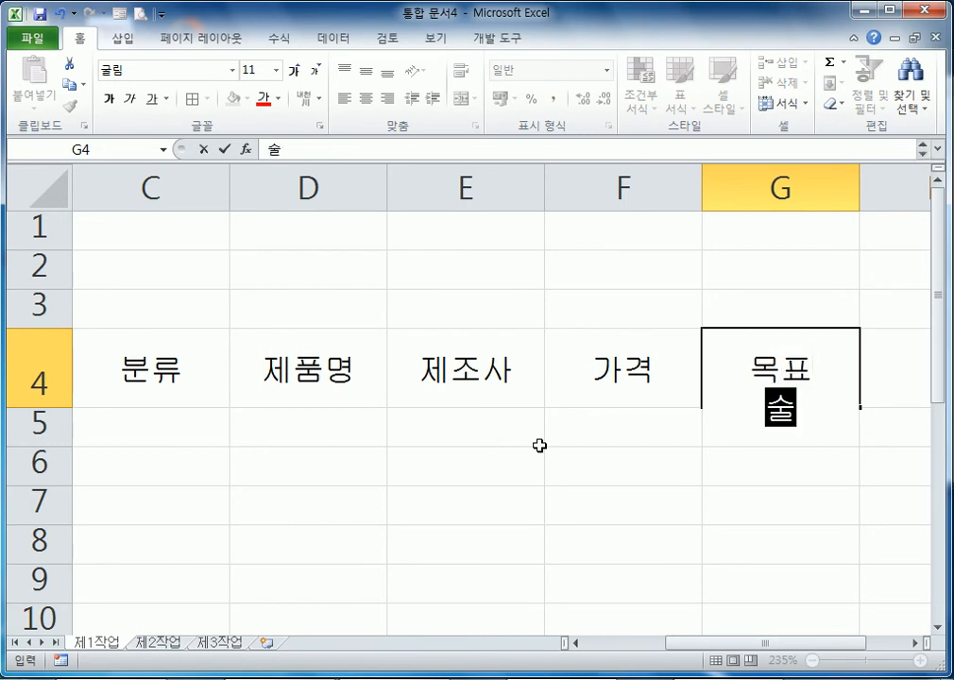
key(Tab)
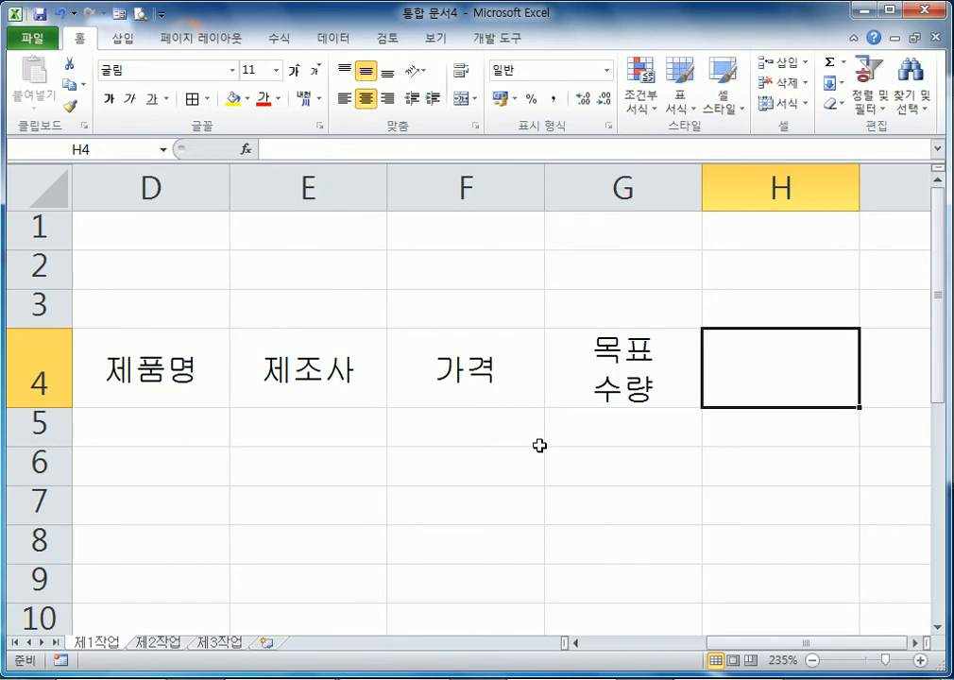
- Enter the header 예약 수량 in cell H4, split over two lines within the cell
text(예약)
key(alt+Return)
text(술)
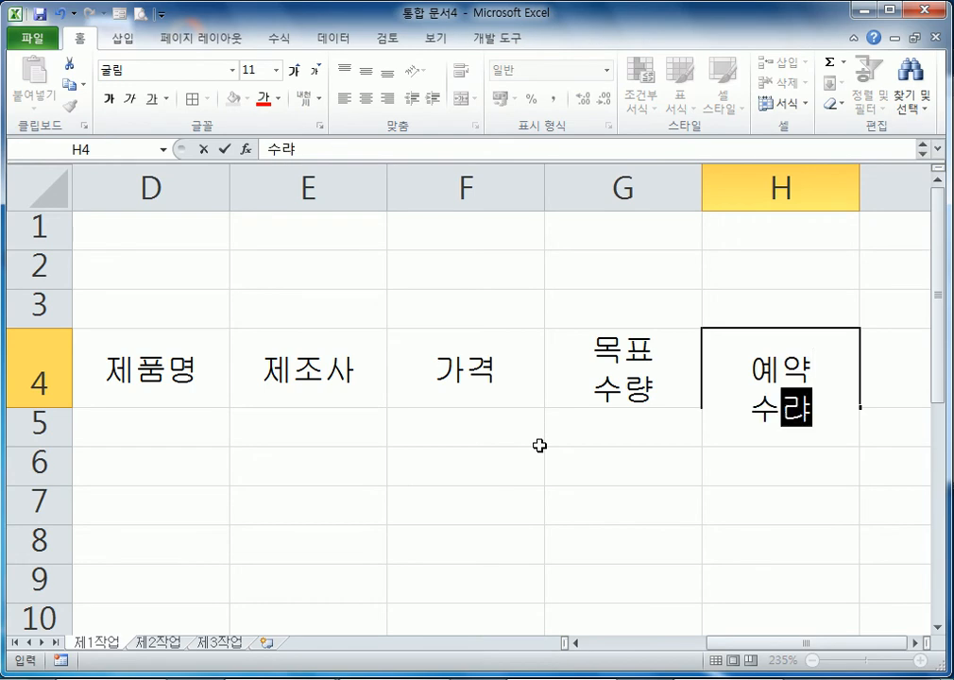
text(ㅑㅇ)
key(Tab)
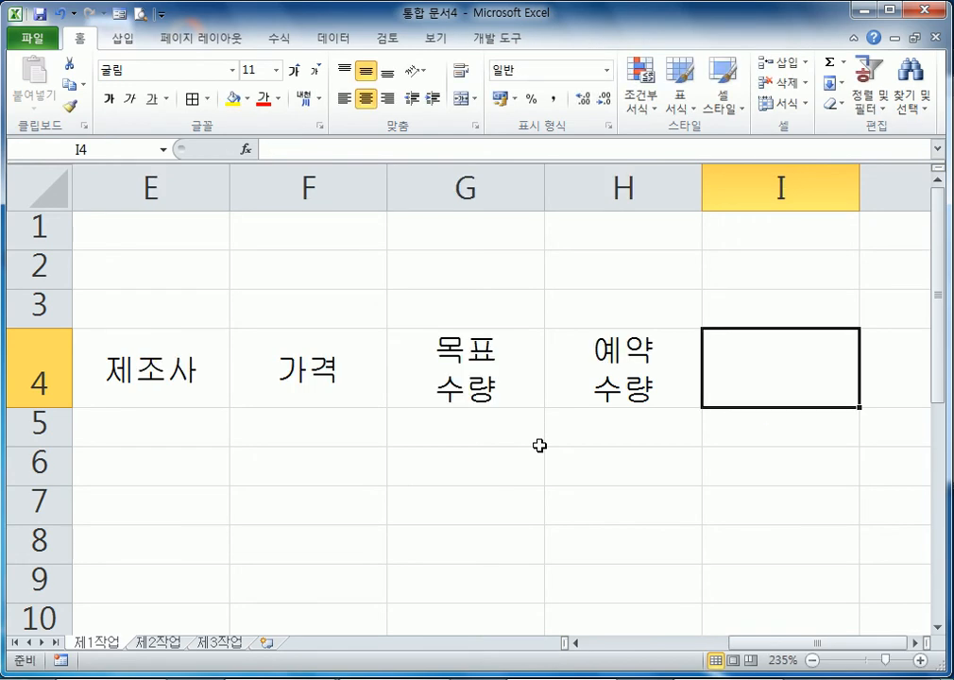
- Enter the header 할인율 in cell I4 and the two-line header 예약 순위 in cell J4
text(할인율)
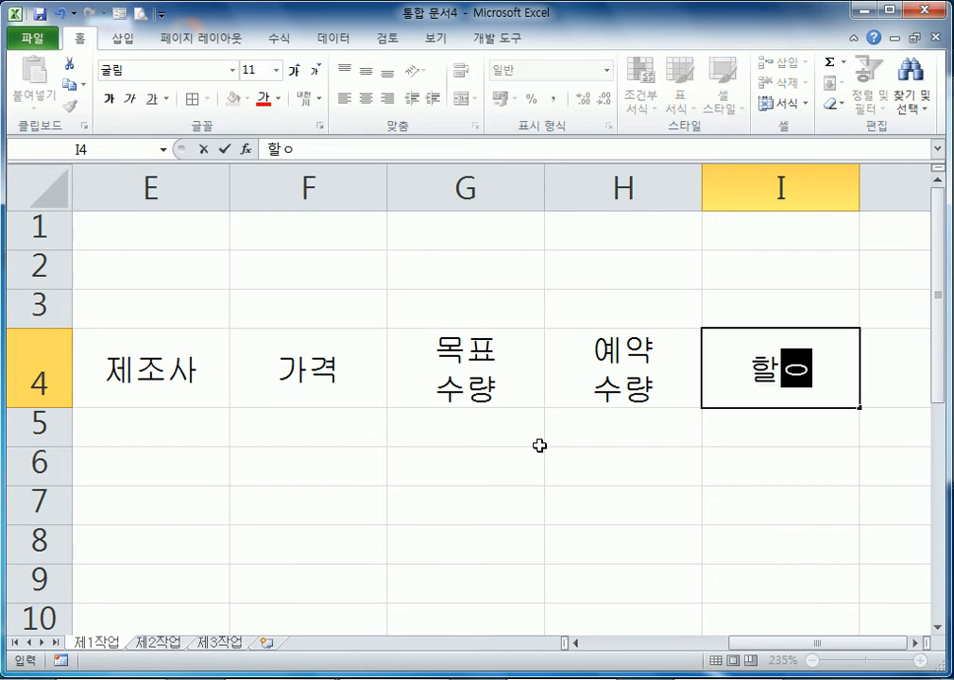
key(Tab)
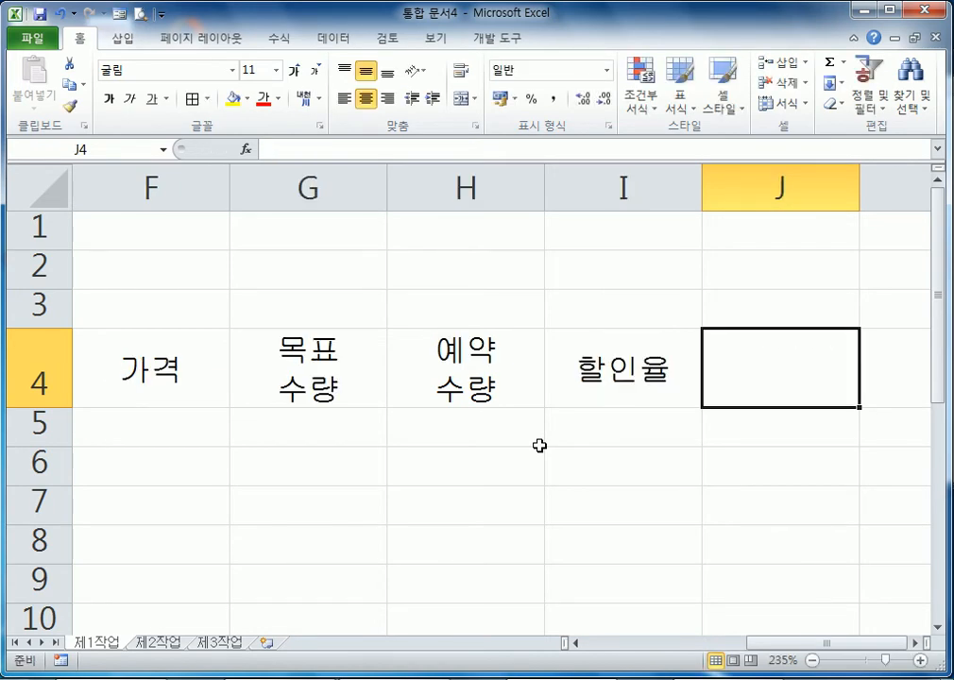
text(예약)
key(alt+Return)
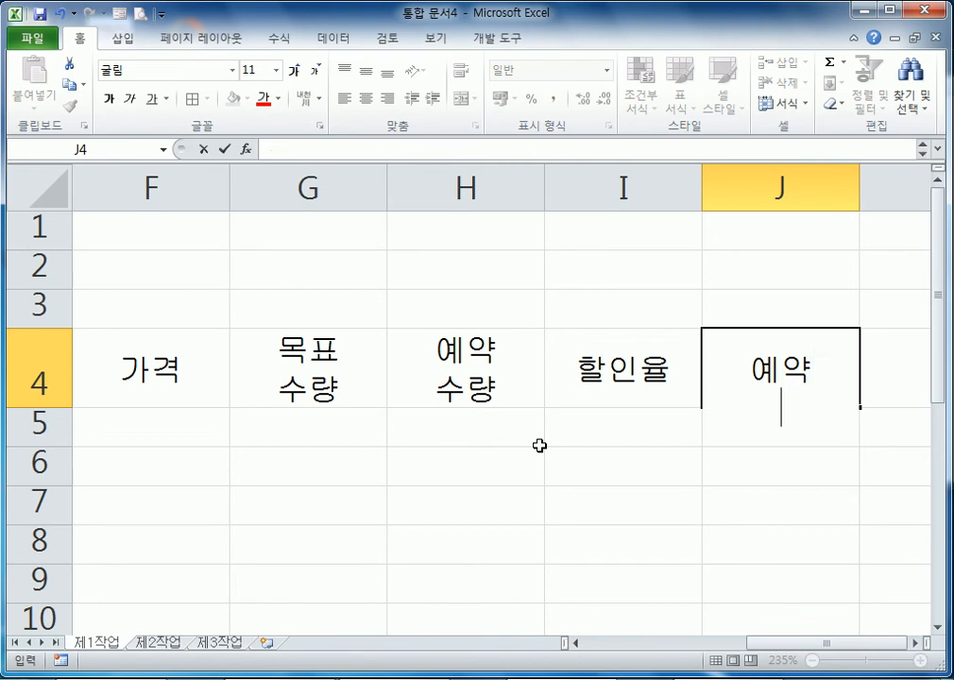
text(순위)
key(Return)
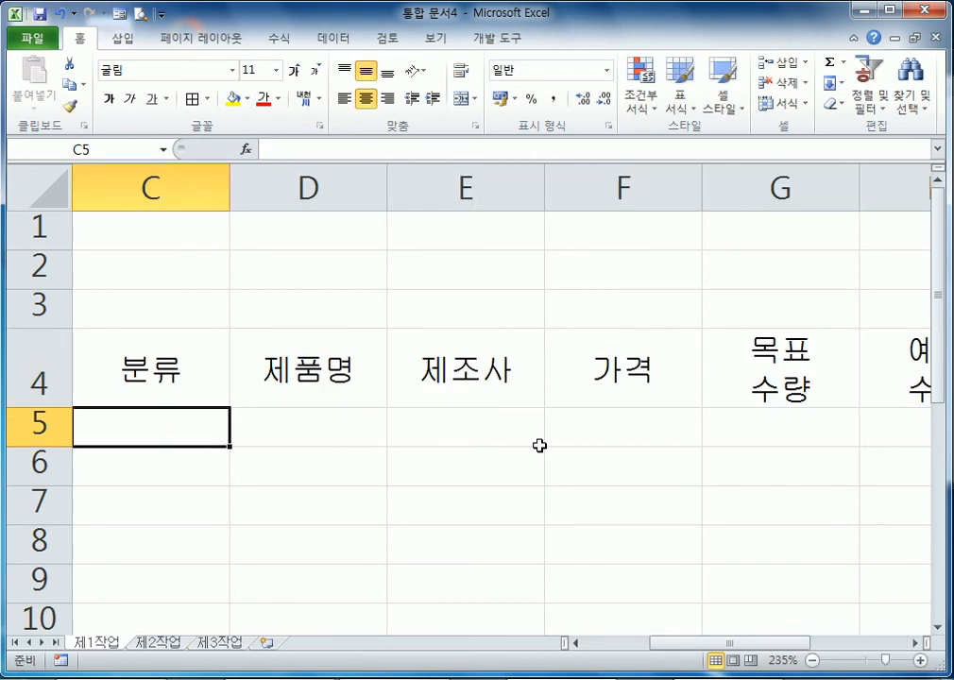
scroll(373, 356, down, 5)
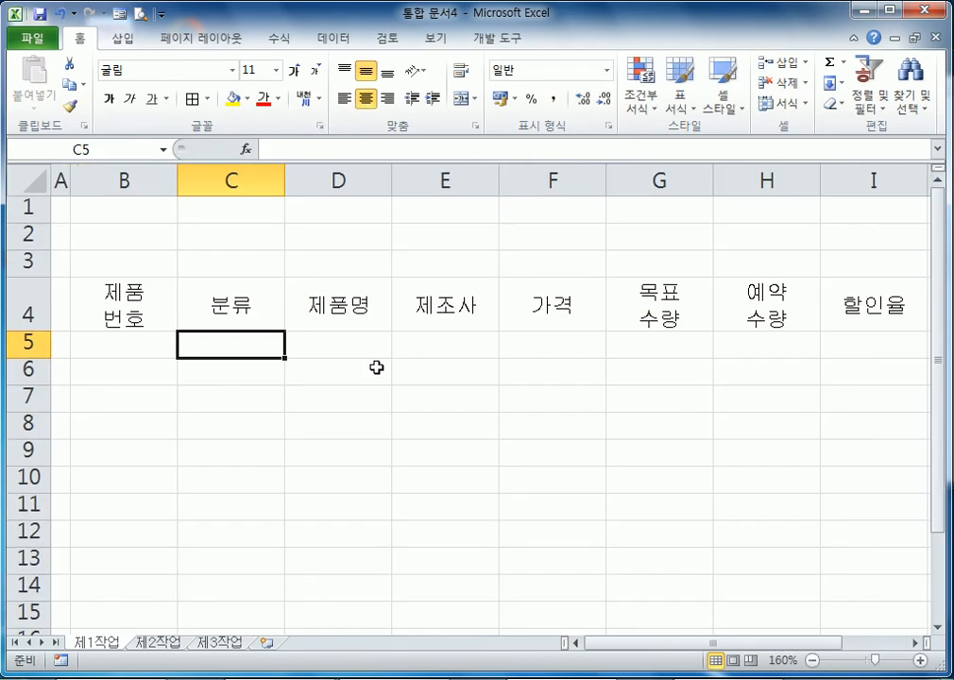
scroll(376, 367, down, 1)
drag(104, 271, 852, 300)
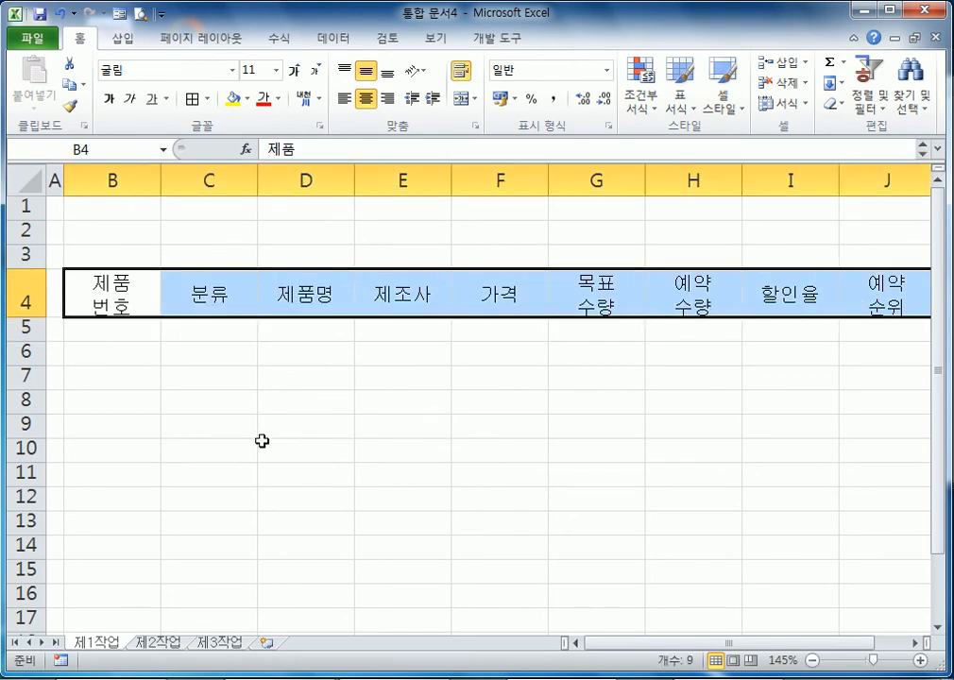
click(93, 332)
drag(93, 332, 139, 334)
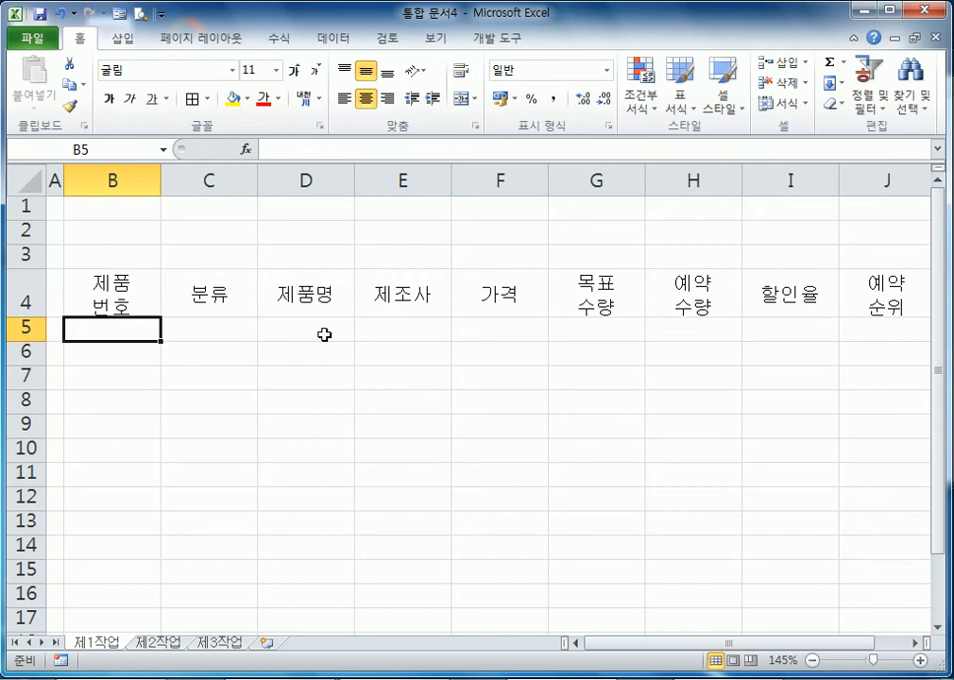
click(524, 329)
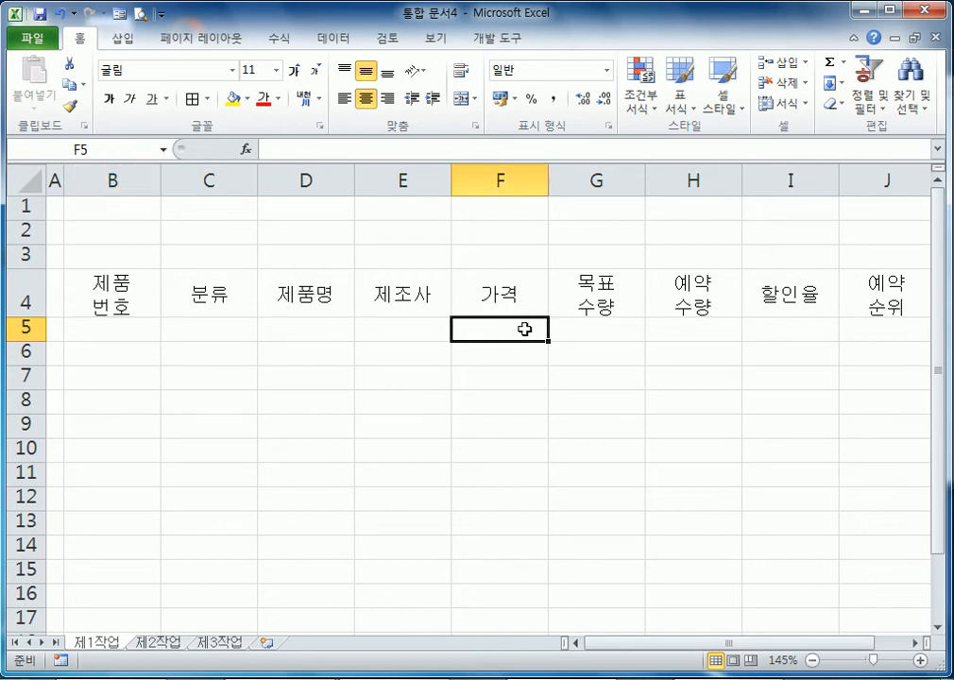
text(60,0)
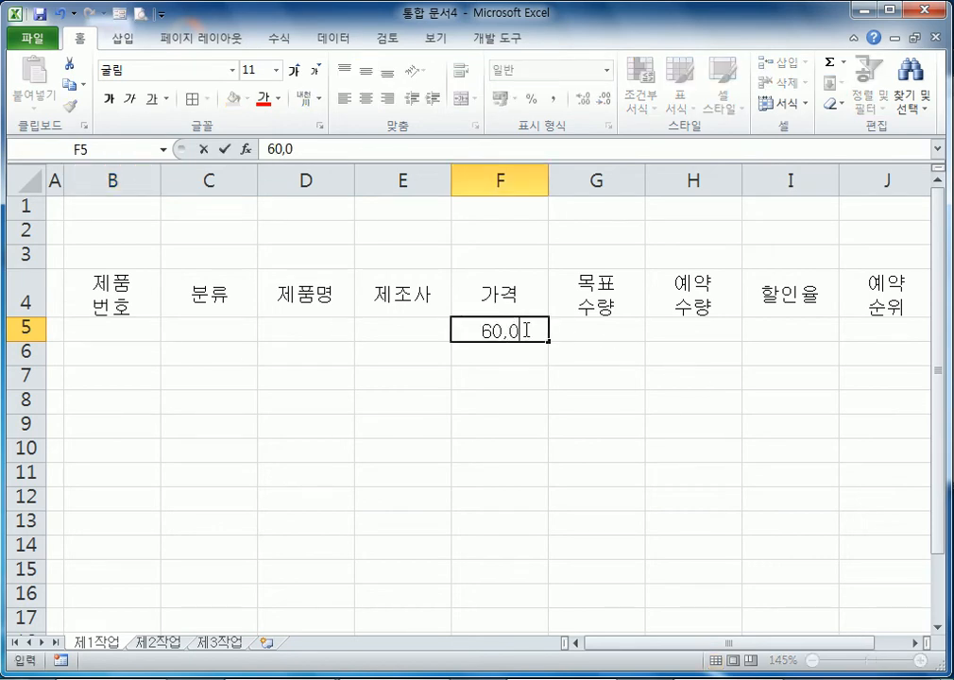
text(00)
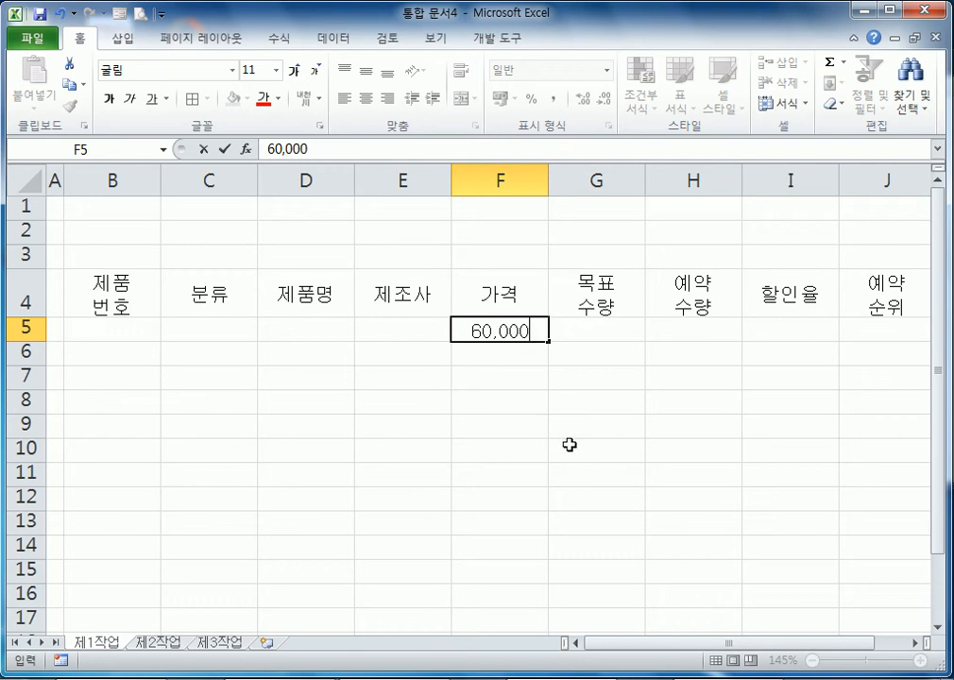
key(BackSpace)
key(BackSpace)
key(BackSpace)
key(BackSpace)
key(BackSpace)
key(BackSpace)
text(60000)
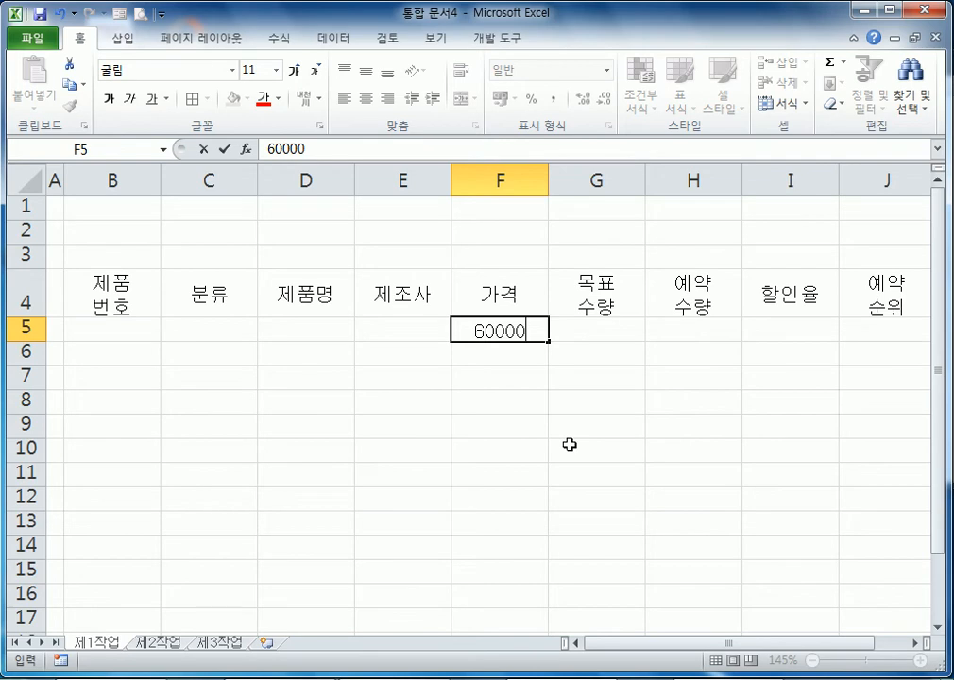
key(Escape)
key(Left)
key(Left)
key(Left)
key(Left)
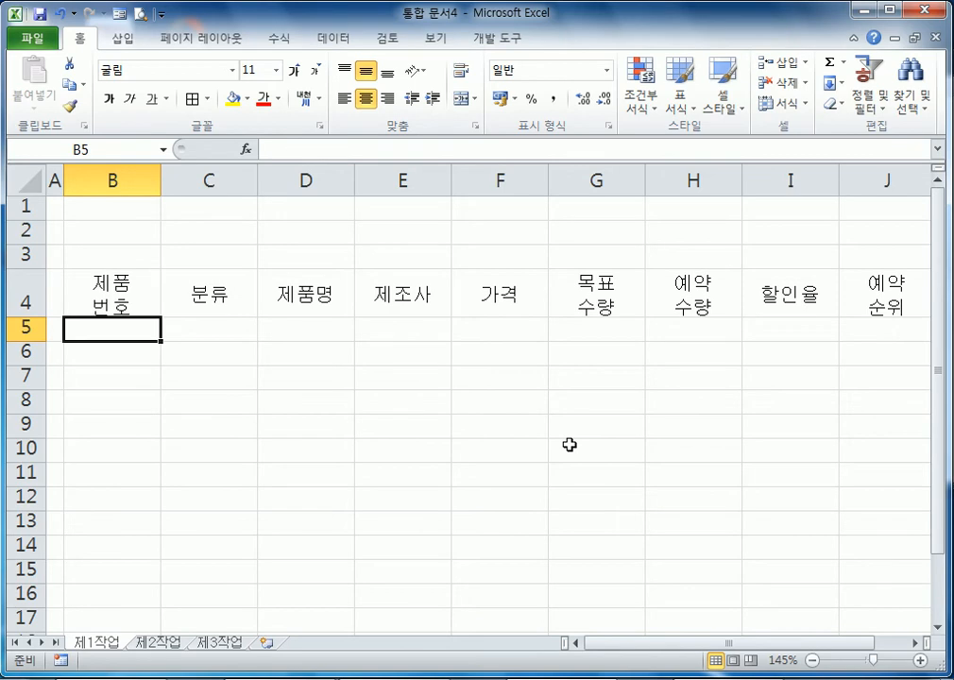
- Select the empty data-entry range B5:H12 below the headers, starting from B5
key(shift+Down)
key(shift+Down)
key(shift+Down)
key(shift+Down)
key(shift+Down)
key(shift+Down)
key(shift+Down)
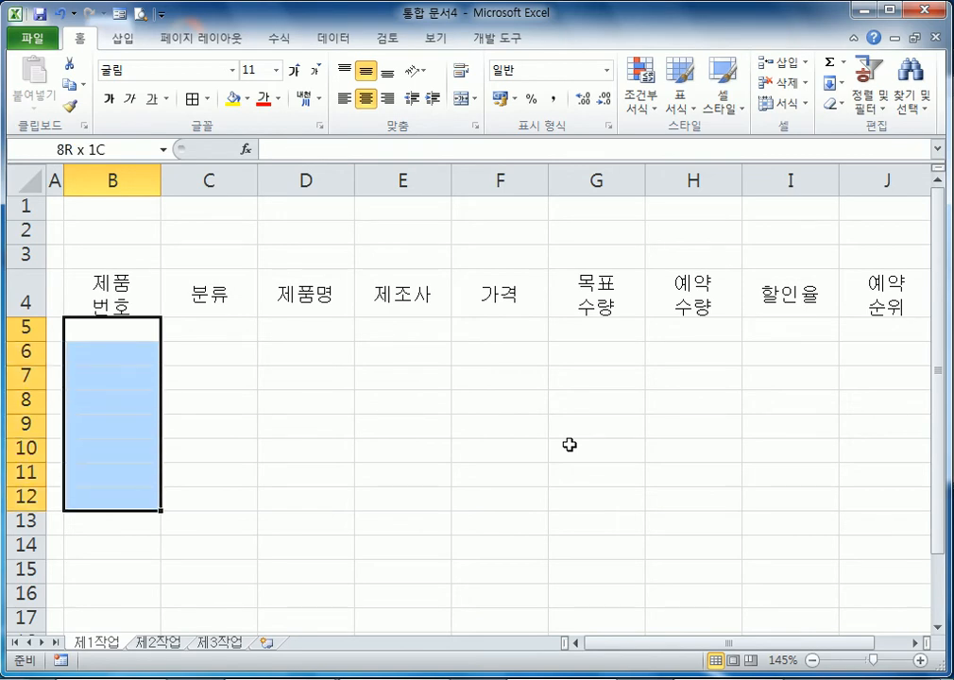
key(shift+Right)
key(shift+Right)
key(shift+Right)
key(shift+Right)
key(shift+Right)
key(shift+Right)
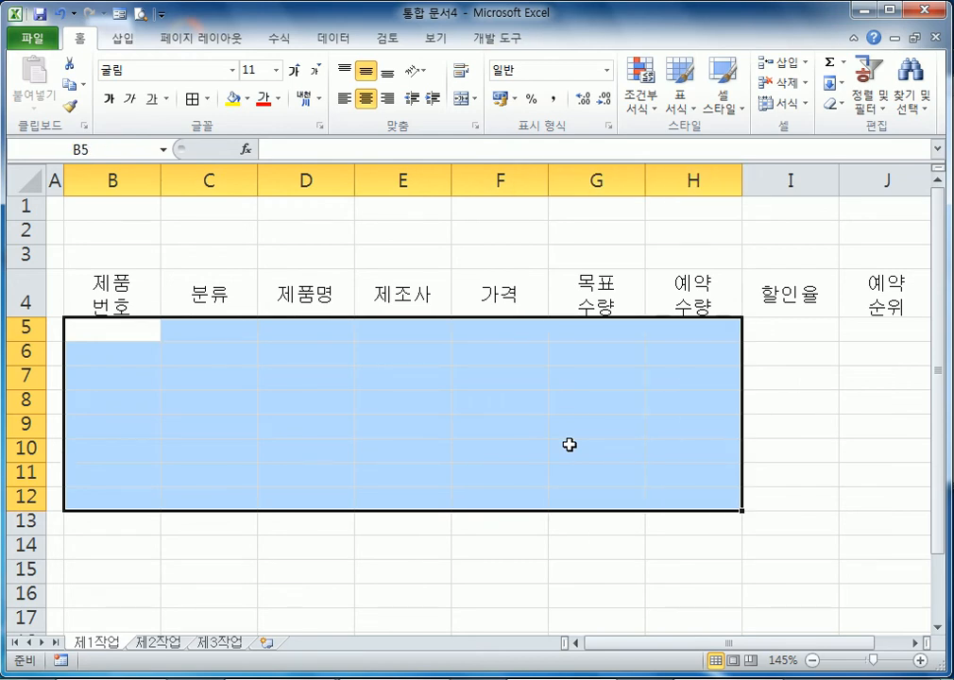
- Enter the product numbers F-205, L-309 and L-304 in cells B5 to B7, keeping the range selected
text(F-)
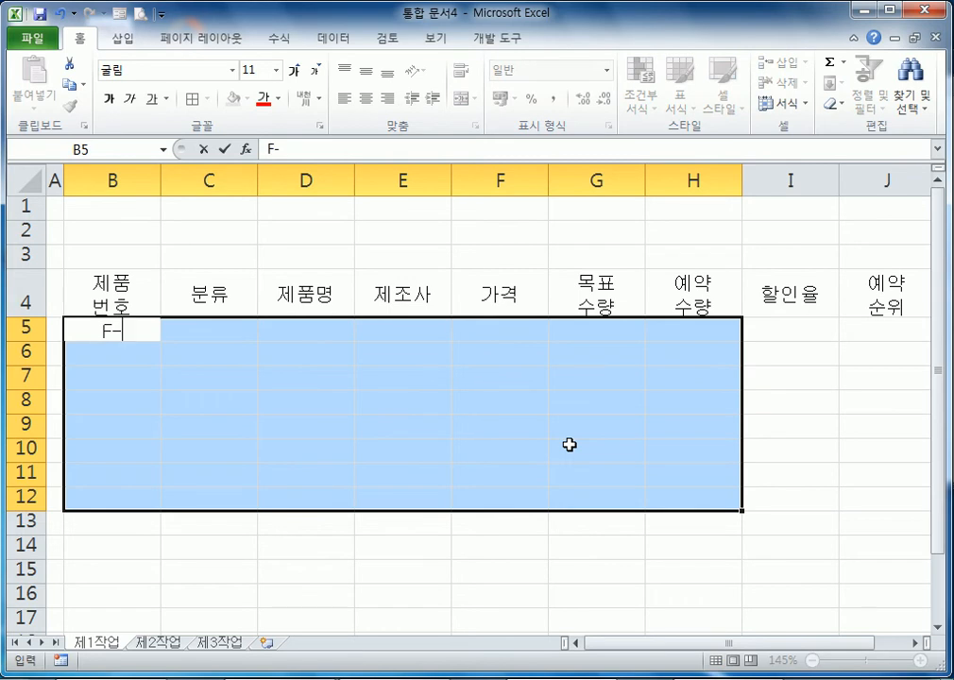
text(205)
key(Return)
text(ㄴ-309)
key(Return)
text(L-30)
key(BackSpace)
text(304)
key(Return)
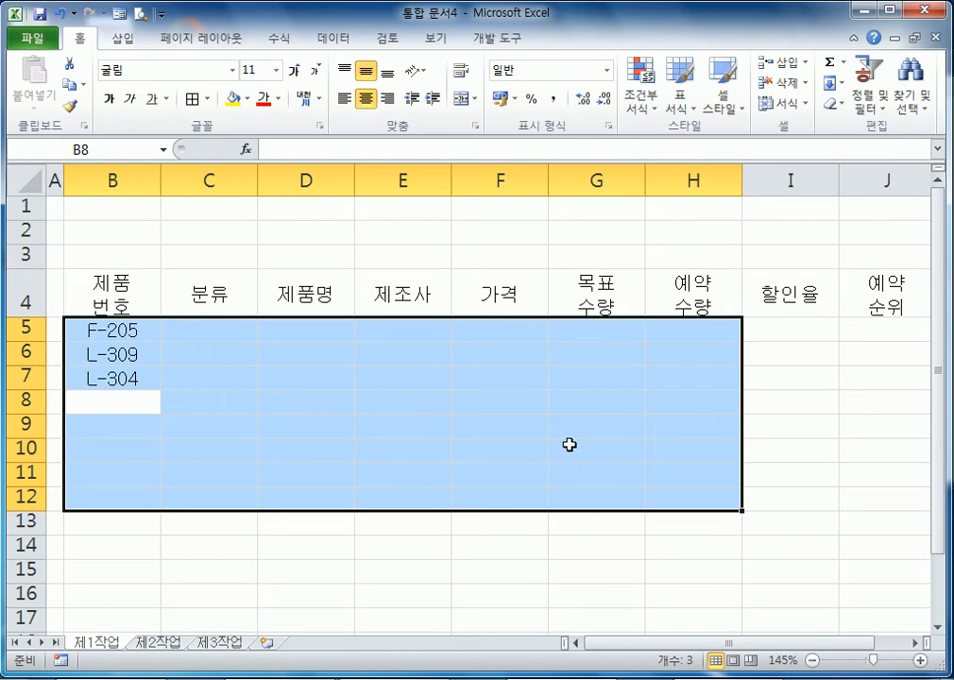
- Enter the product numbers H-101, F-206 and F-207 in cells B8 to B10
text(H-101)
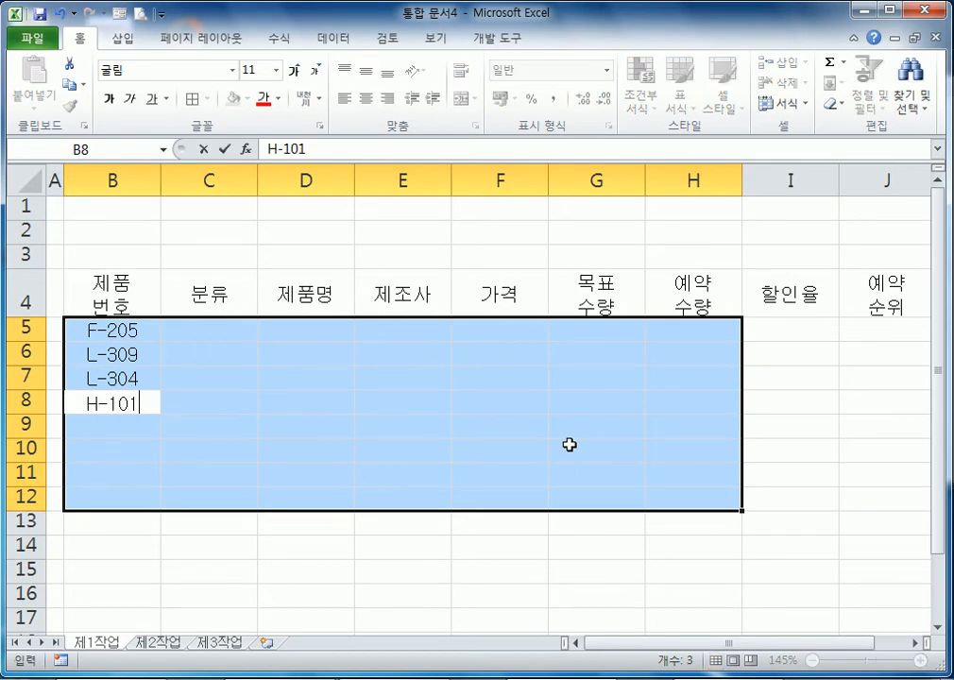
key(Return)
text(F-206)
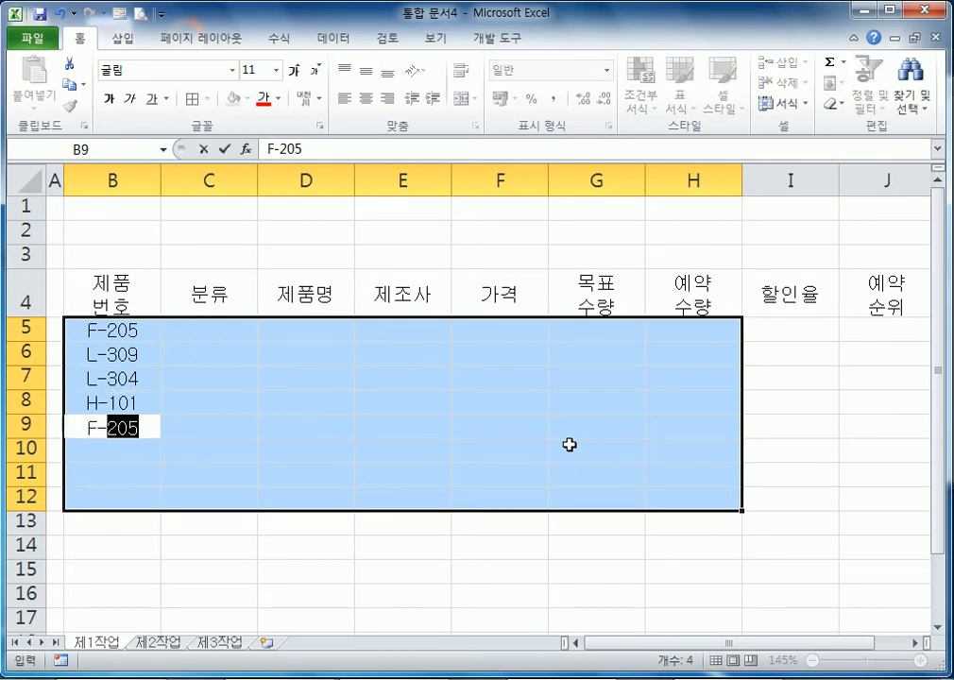
key(Return)
text(F-207)
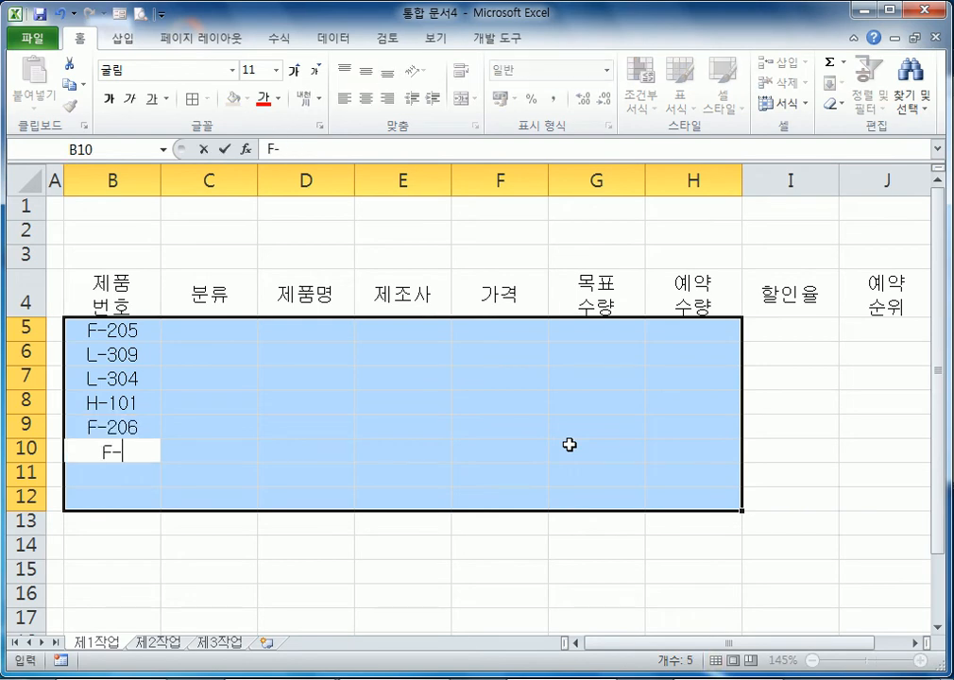
key(Return)
- Enter the product numbers H-102 and F-208 in cells B11 and B12
text(H-)
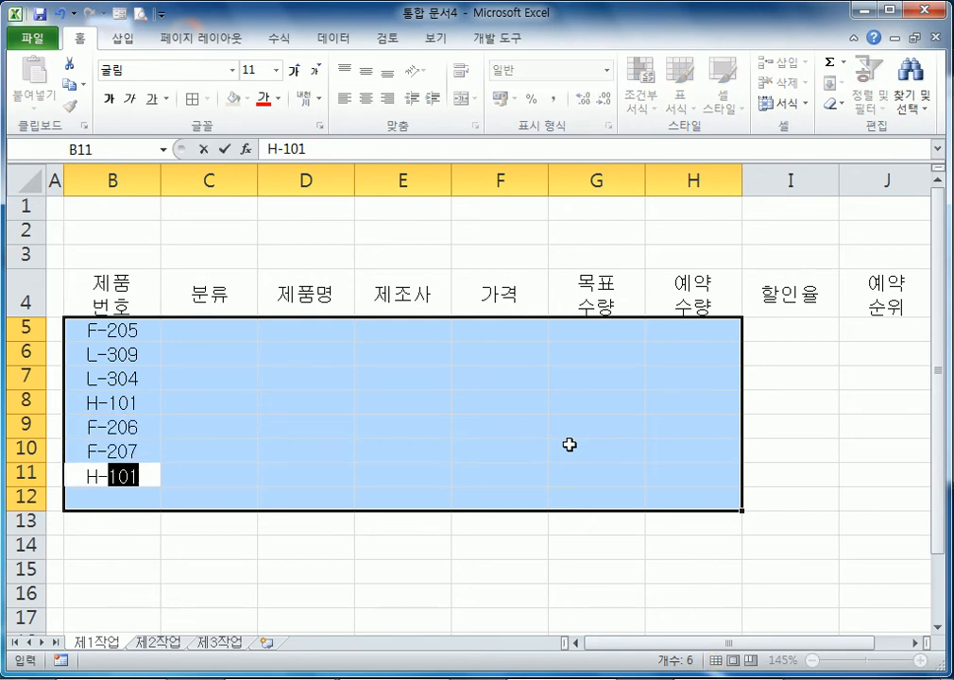
text(102-F)
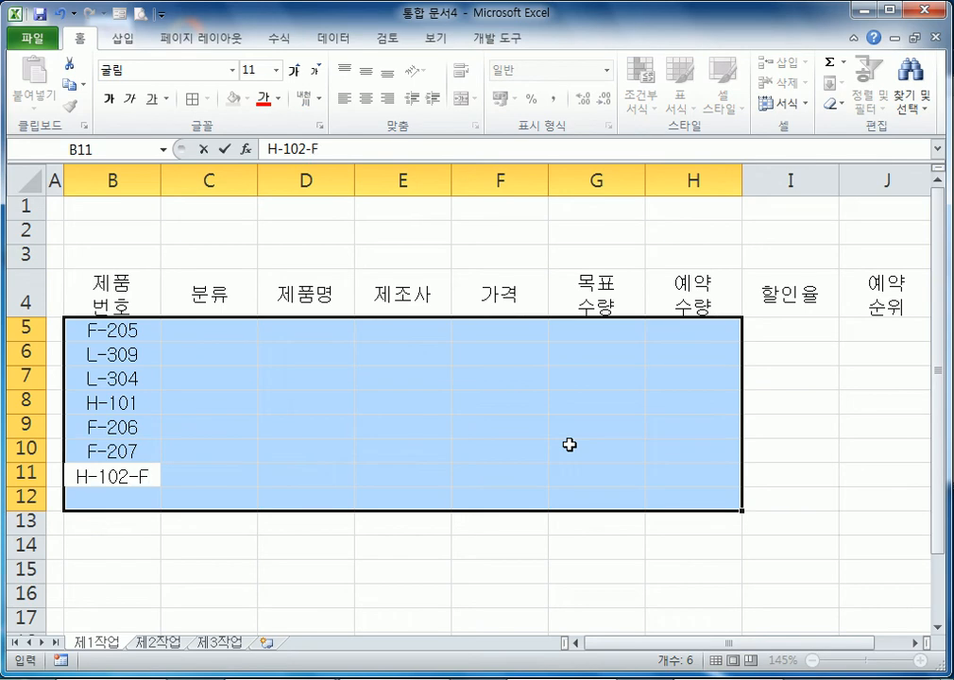
key(BackSpace)
key(BackSpace)
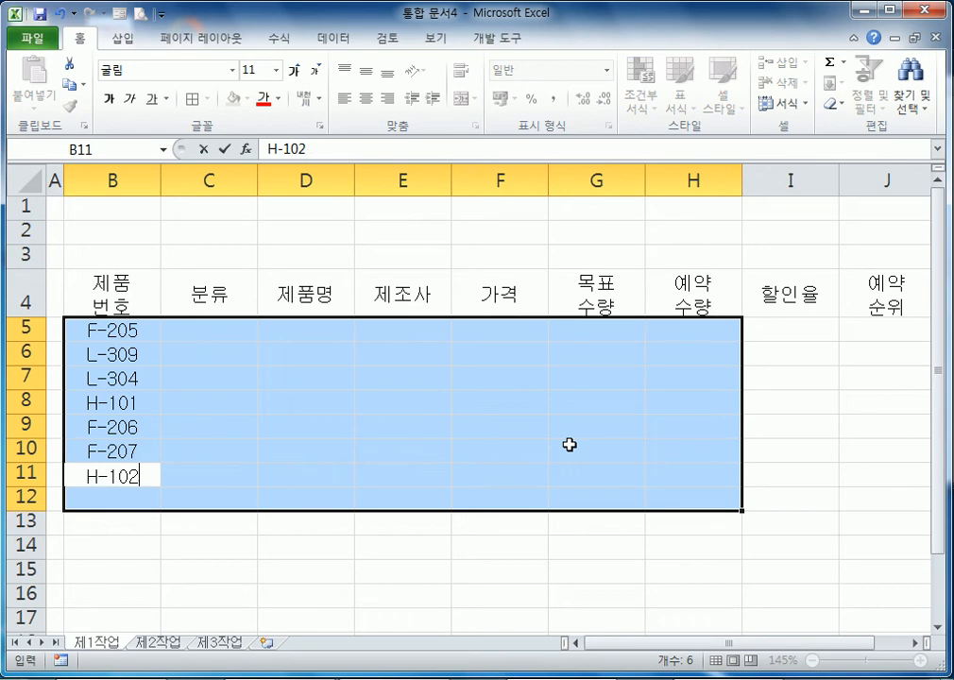
key(Return)
text(F-208)
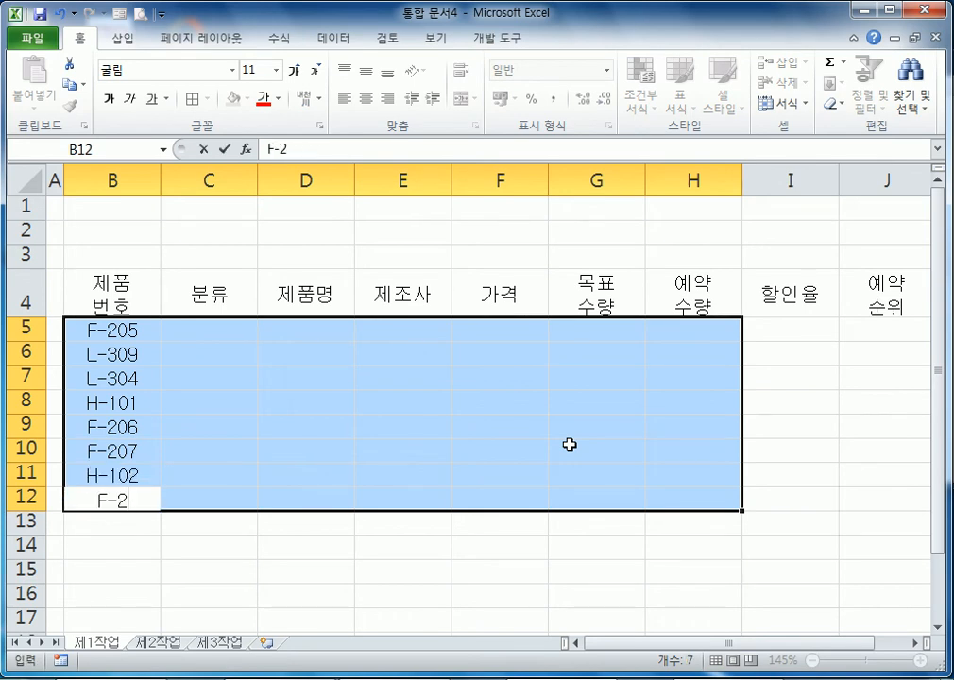
key(Return)
- Enter the categories 식품, 생활 and 생활 in cells C5 to C7
text(식품)
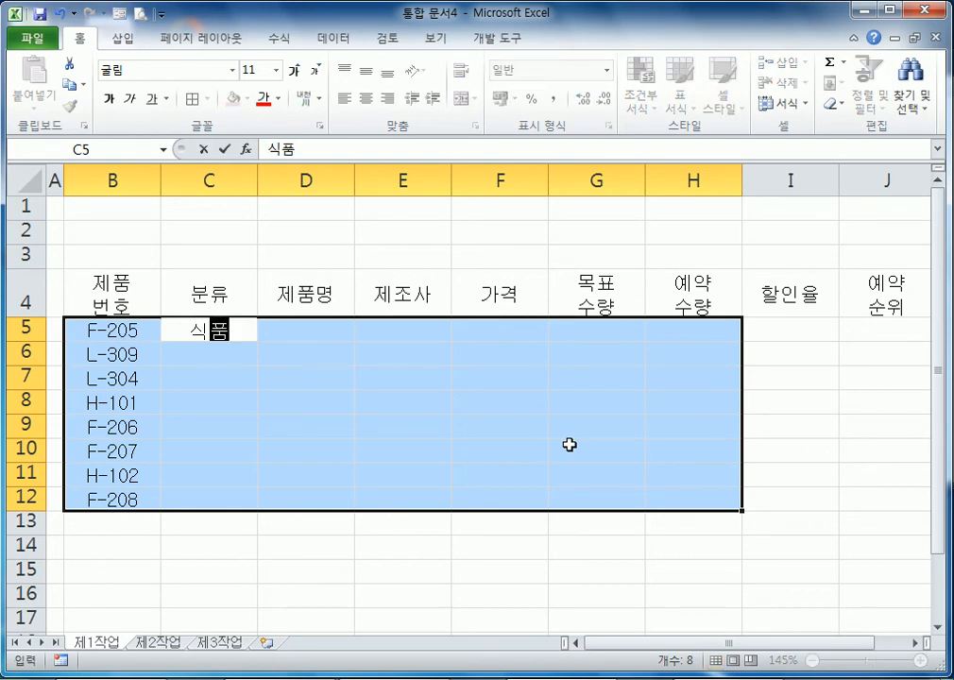
key(Return)
text(생ㅎ)
text(활)
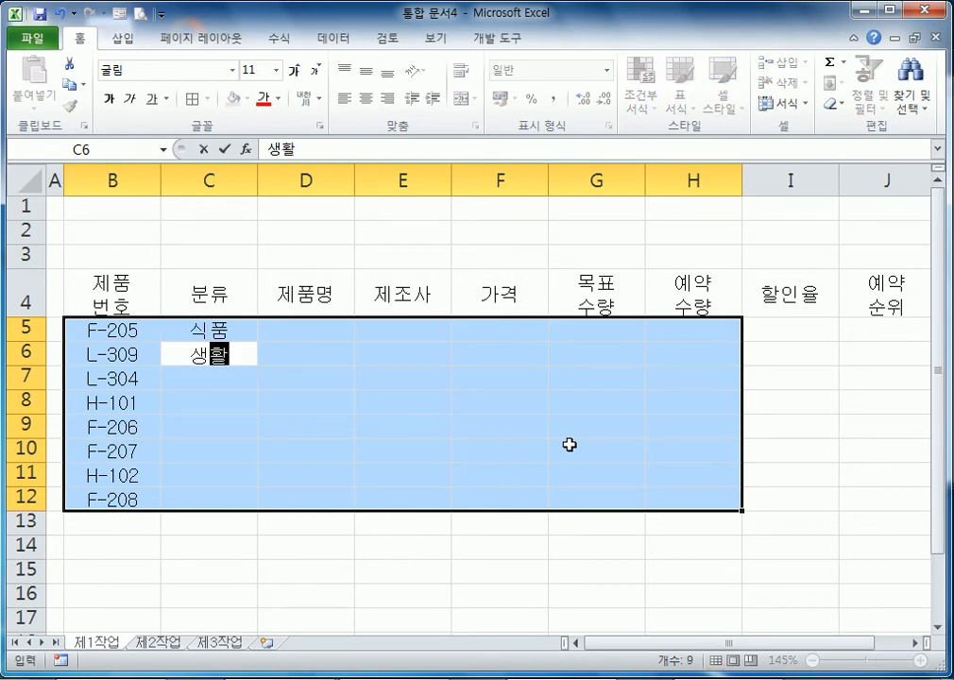
key(Return)
text(생활)
key(Return)
- Enter the categories 건강, 식품 and 식품 in cells C8 to C10
text(건강)
key(Return)
text(식품)
key(Return)
text(식품)
key(Return)
text(rs)
key(Return)
text(TLR)
key(Return)
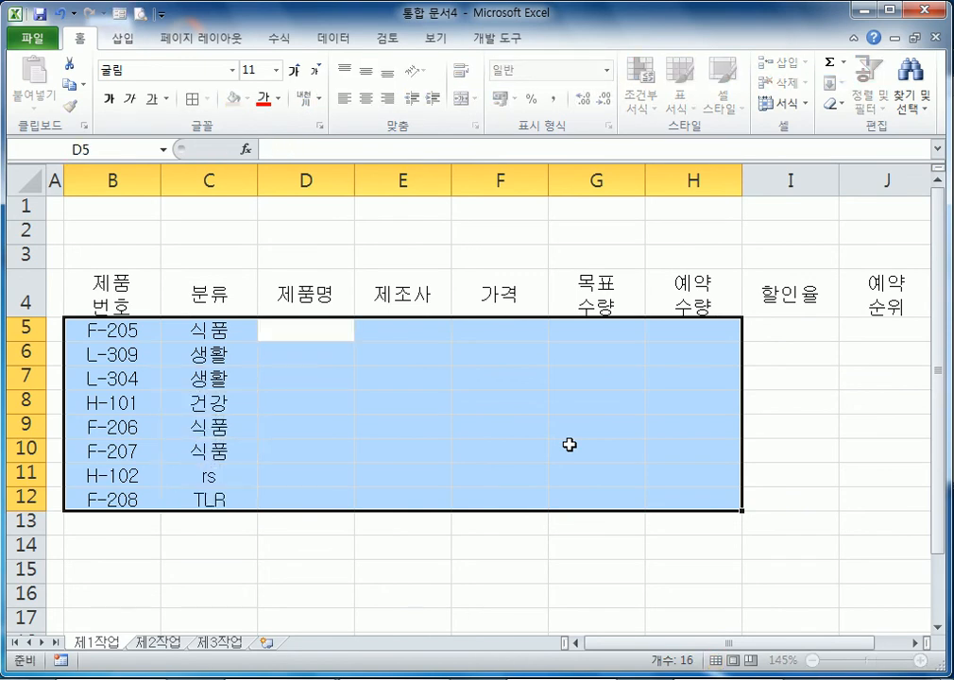
key(shift+Return)
key(shift+Return)
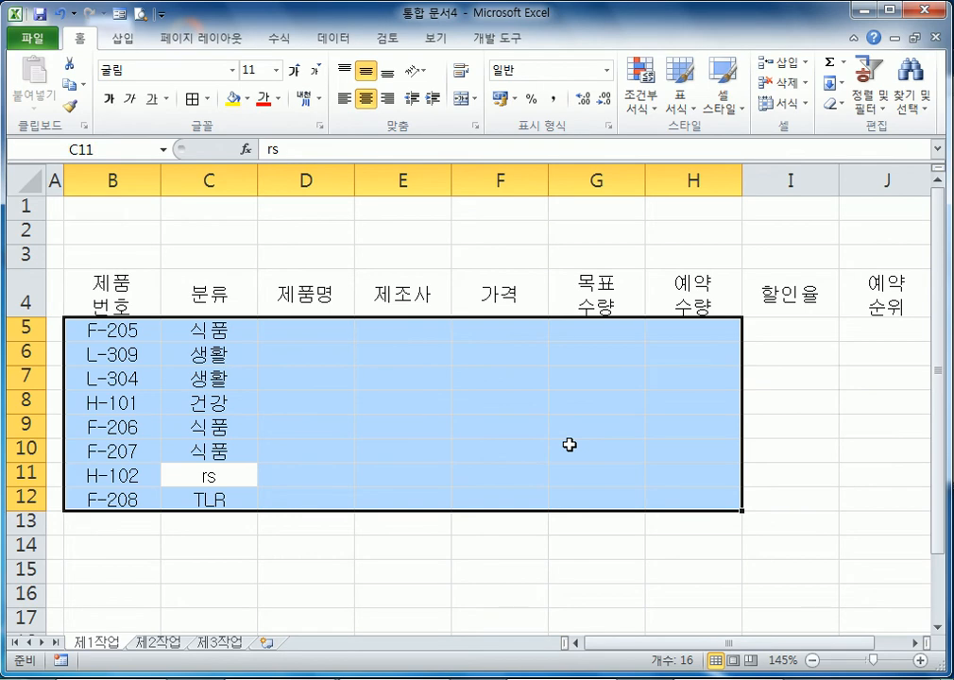
key(BackSpace)
key(BackSpace)
- Enter the categories 건강 in cell C11 and 식품 in cell C12
text(건강)
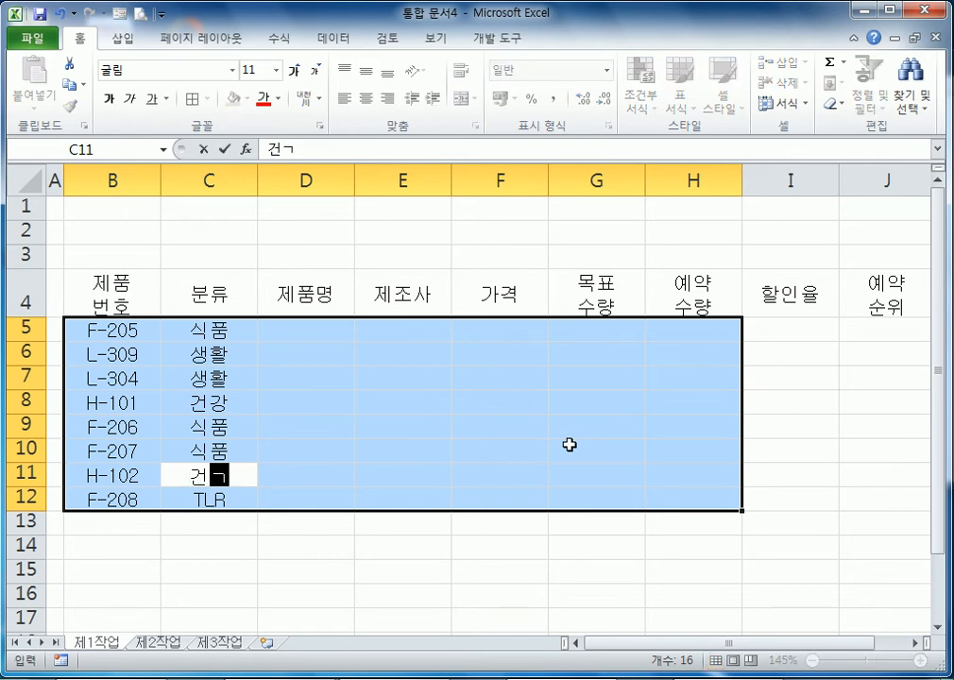
key(Return)
text(TLR)
key(BackSpace)
key(BackSpace)
key(BackSpace)
text(식품)
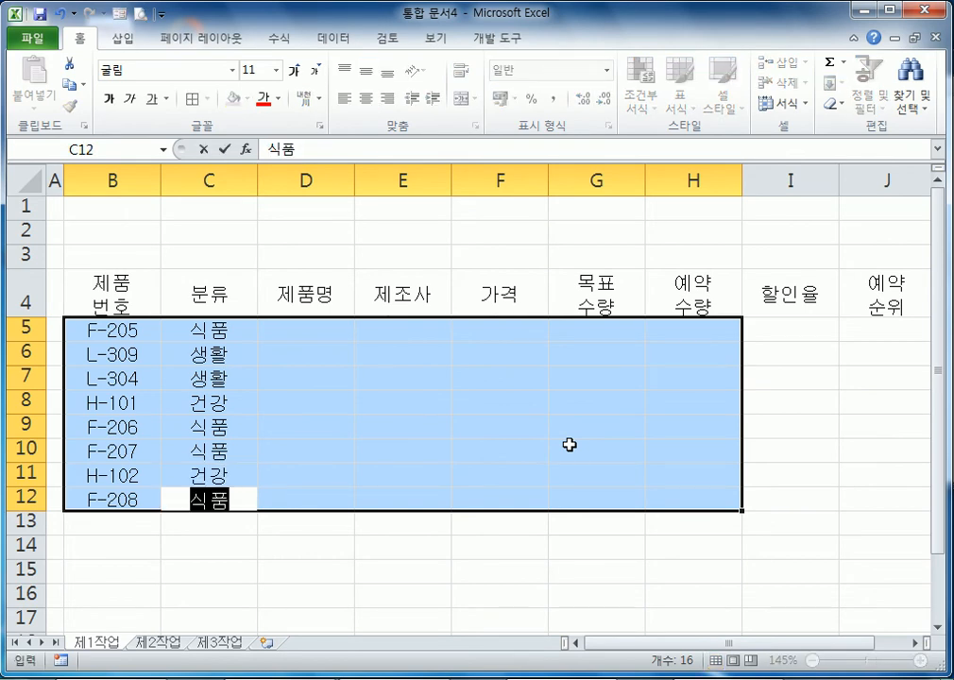
key(Return)
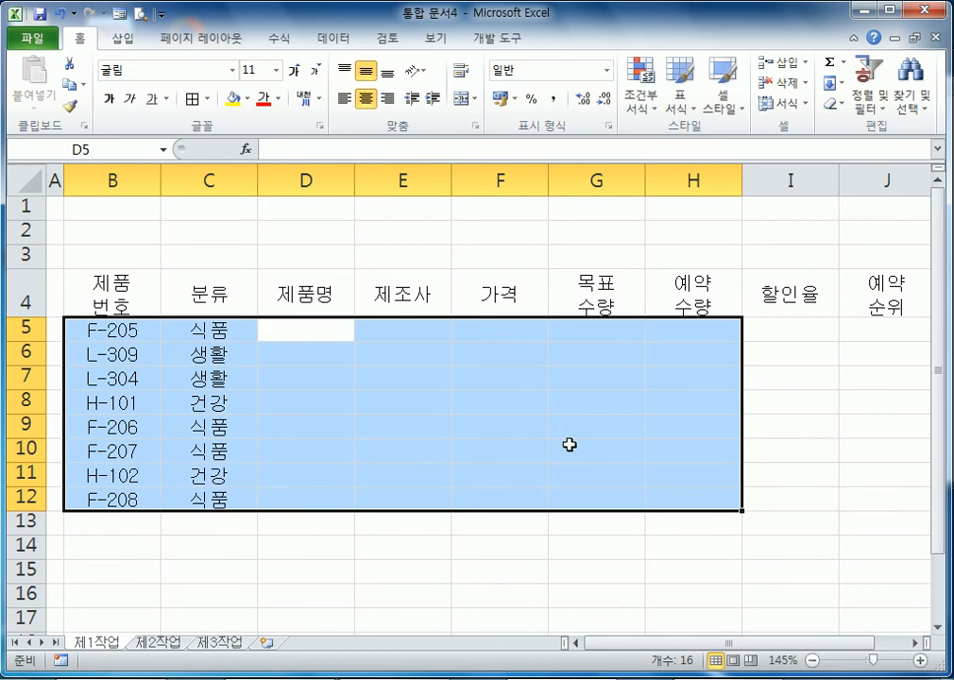
- Enter the product names 김멸치, 마디 and 여행용 in cells D5 to D7
text(김)
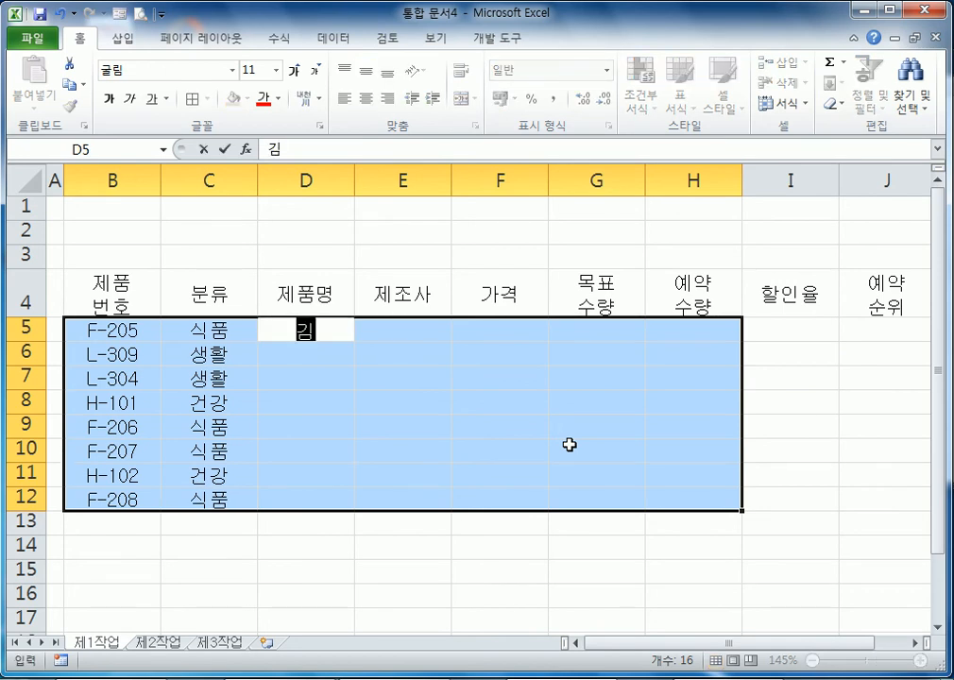
text(ㅁ멸치)
key(Return)
text(마디)
key(Return)
text(ㅇ여행용)
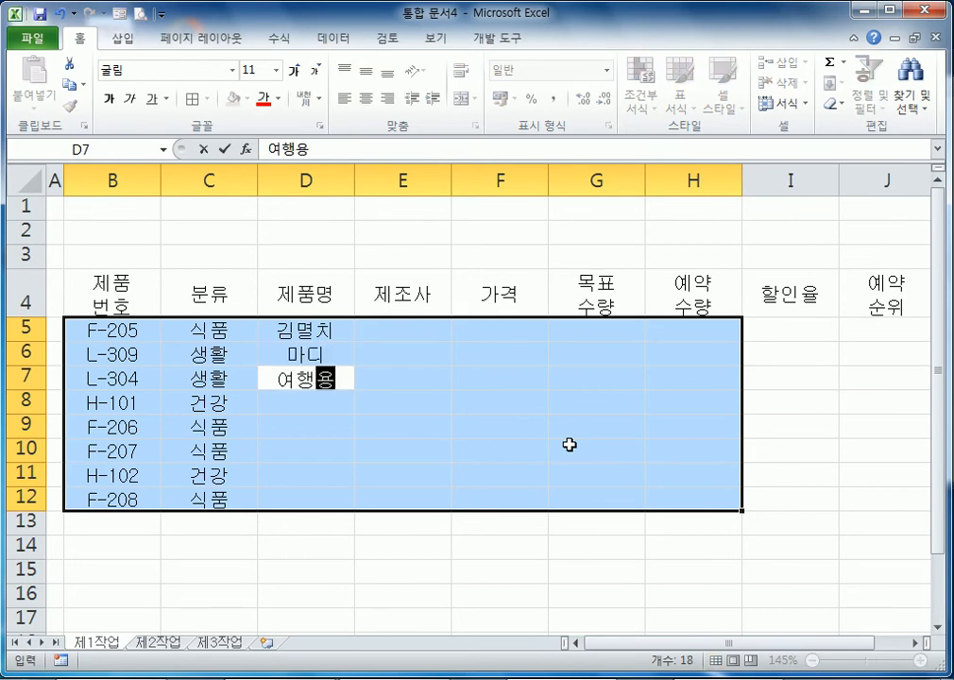
key(Return)
- Enter the product names 비타민, 한우, 햄, 홍삼 and 한과 in cells D8 to D12
text(비타민)
key(Return)
text(한우)
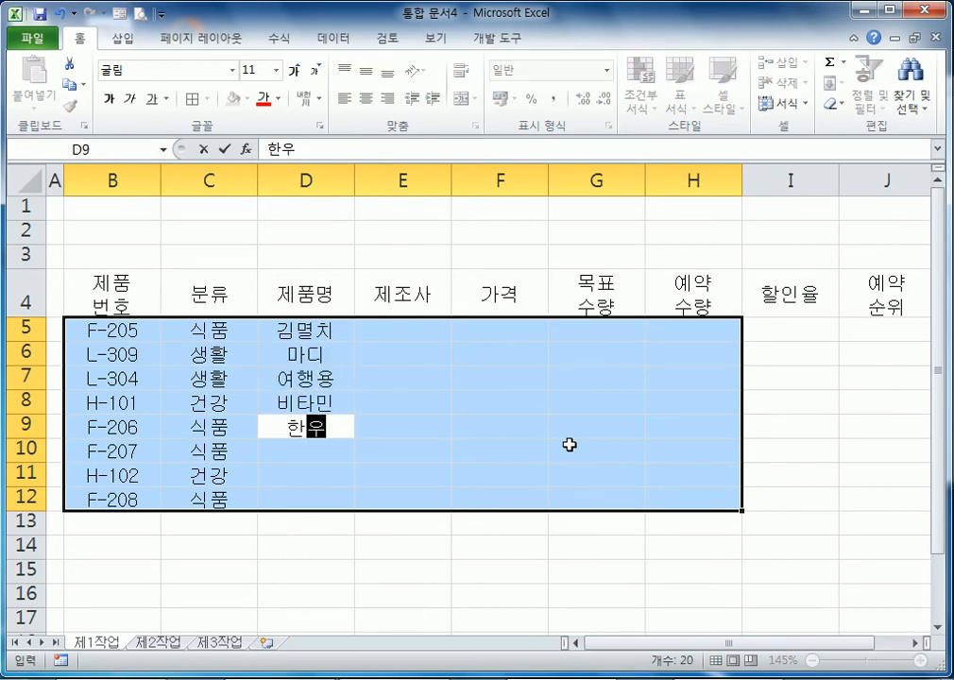
key(Return)
text(햄)
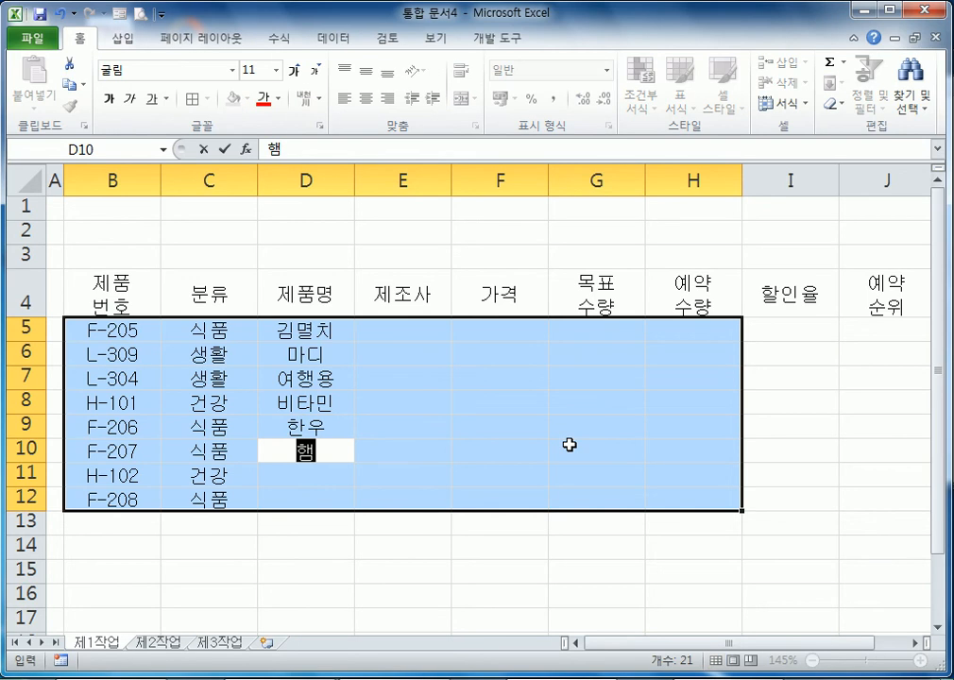
key(Return)
text(홍삼)
key(Return)
text(한고ㅏ)
key(Return)
- Enter the manufacturers 바다사랑, 한국미인 and 한국미인 in cells E5 to E7
text(바다사랑)
key(Return)
text(하ㄴ국미이)
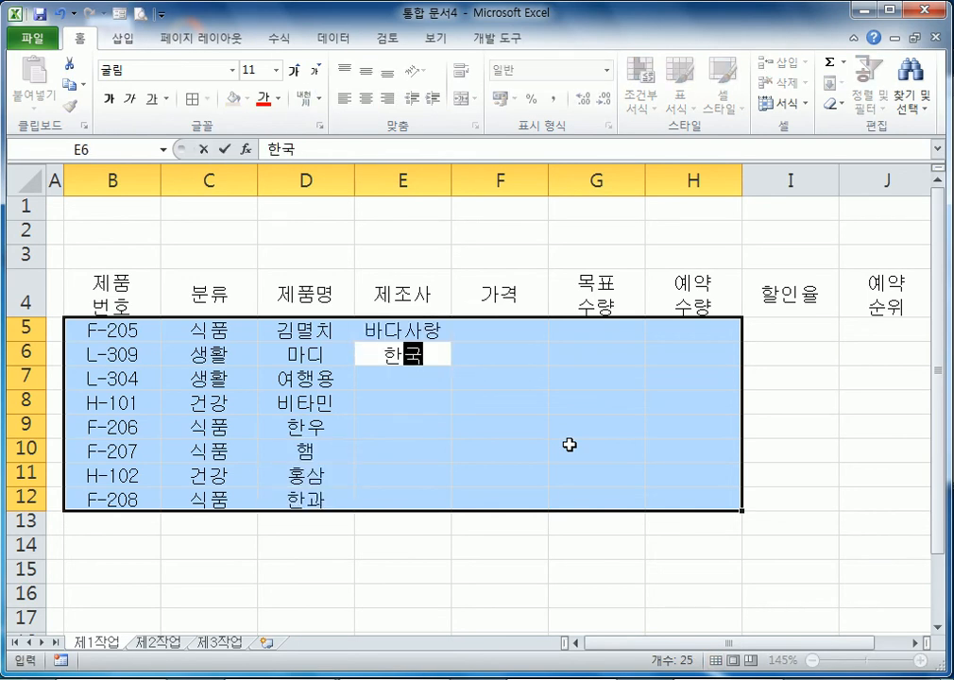
text(ㄴ)
key(Return)
text(한국미인)
key(Return)
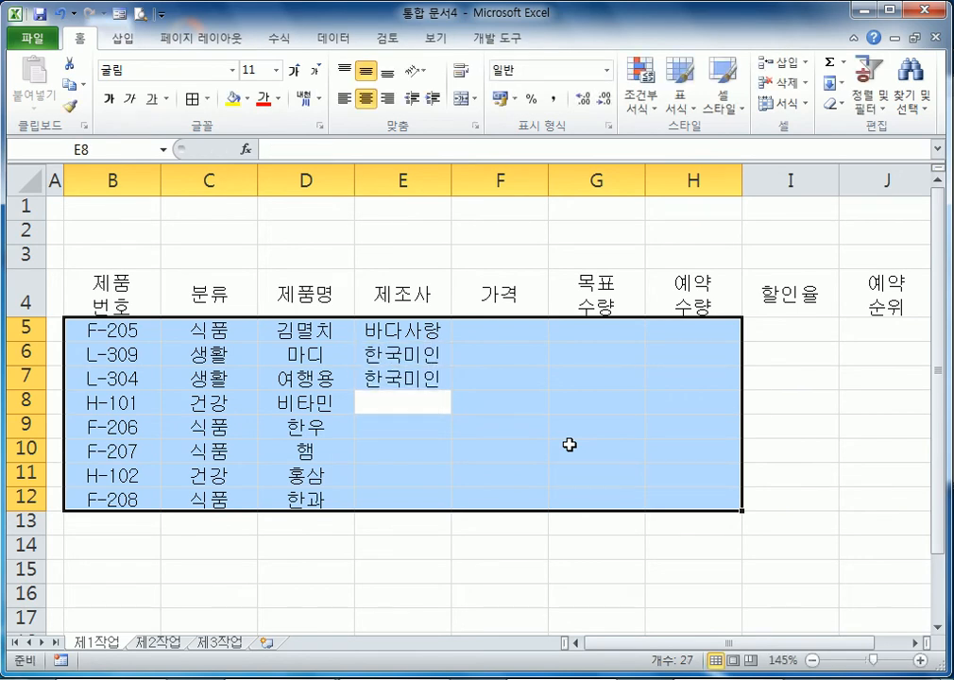
- Enter the manufacturers 비타사랑, 축협조합 and 축협조합 in cells E8 to E10
text(비타사랑)
key(Return)
text(축협조합)
key(Return)
text(ㅊ)
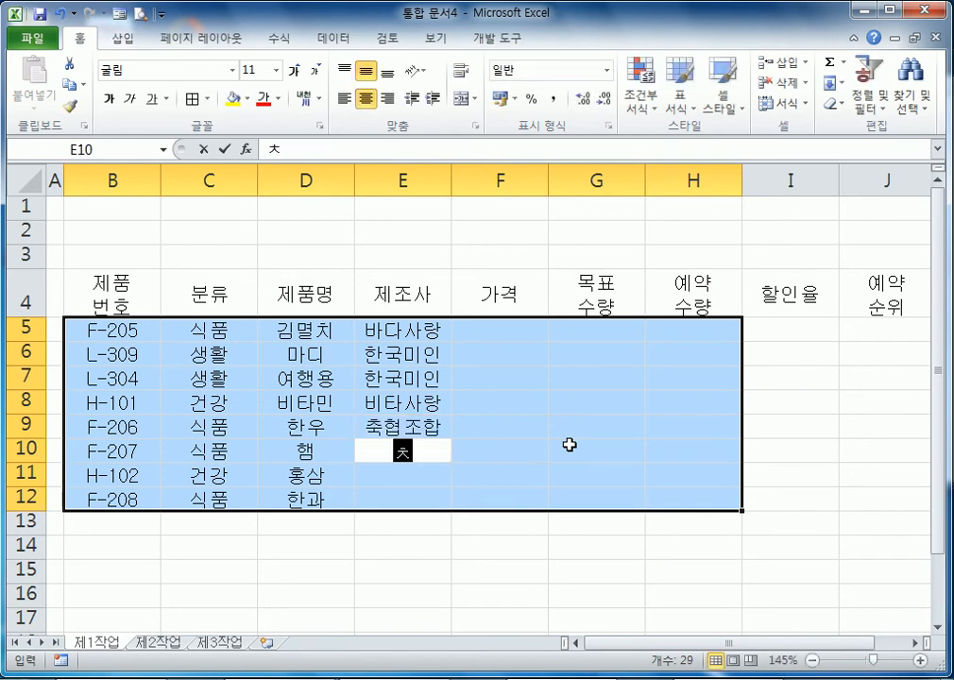
text(축협조합)
key(Return)
- Enter the manufacturers 홍삼인 in cell E11 and 참좋은한과 in cell E12
text(홍삼인)
key(Return)
text(참종ㅇ)
text(은한)
key(BackSpace)
key(BackSpace)
key(BackSpace)
key(BackSpace)
key(BackSpace)
text(좋은한과)
key(Return)
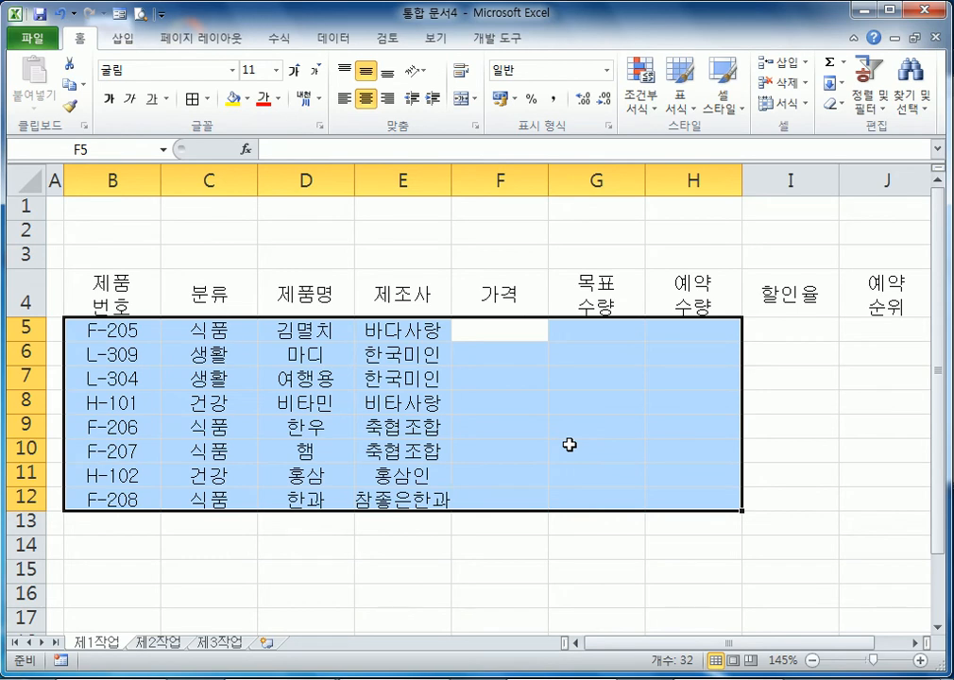
- Enter the prices 60000, 35000, 25000, 70000 and 300000 without thousands separators in cells F5 to F9
text(60000)
key(Return)
text(35000)
key(Return)
text(25000)
key(Return)
text(70000)
key(Return)
text(300000)
key(Return)
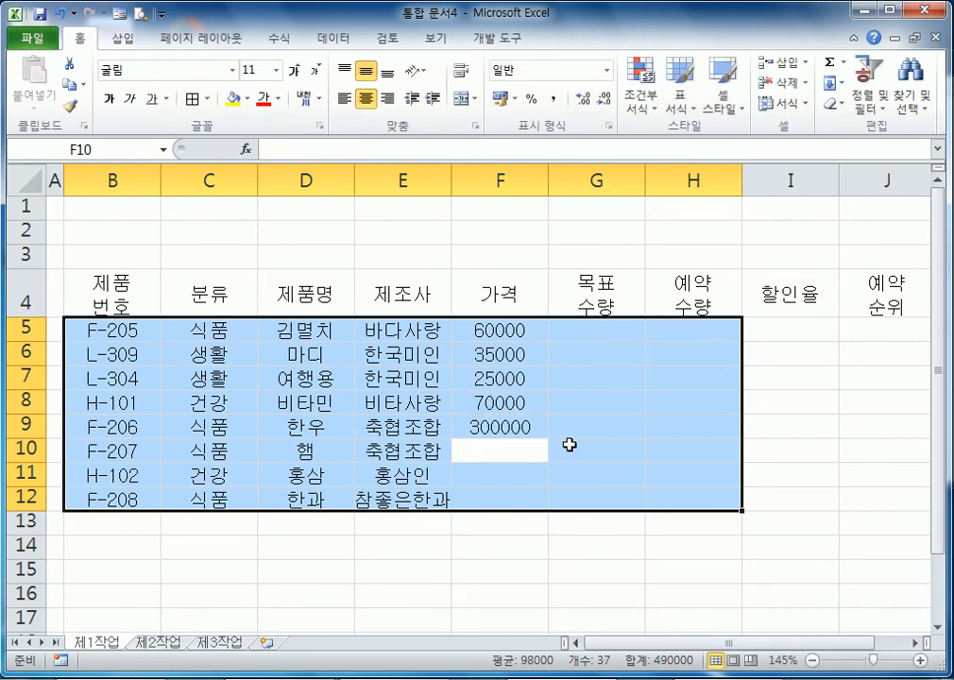
- Enter the prices 4000, 200000 and 90000 in cells F10 to F12
text(4000)
key(Return)
text(200000)
key(Return)
text(90000)
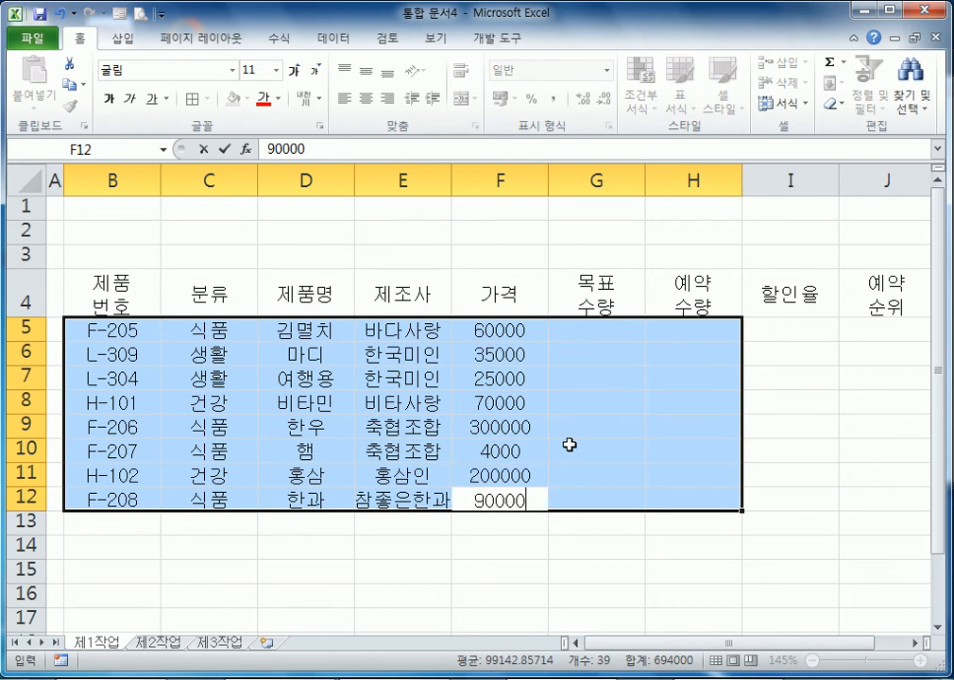
key(Return)
- Enter the target quantities 3500, 300, 1000, 2000 and 500 in cells G5 to G9
text(3500)
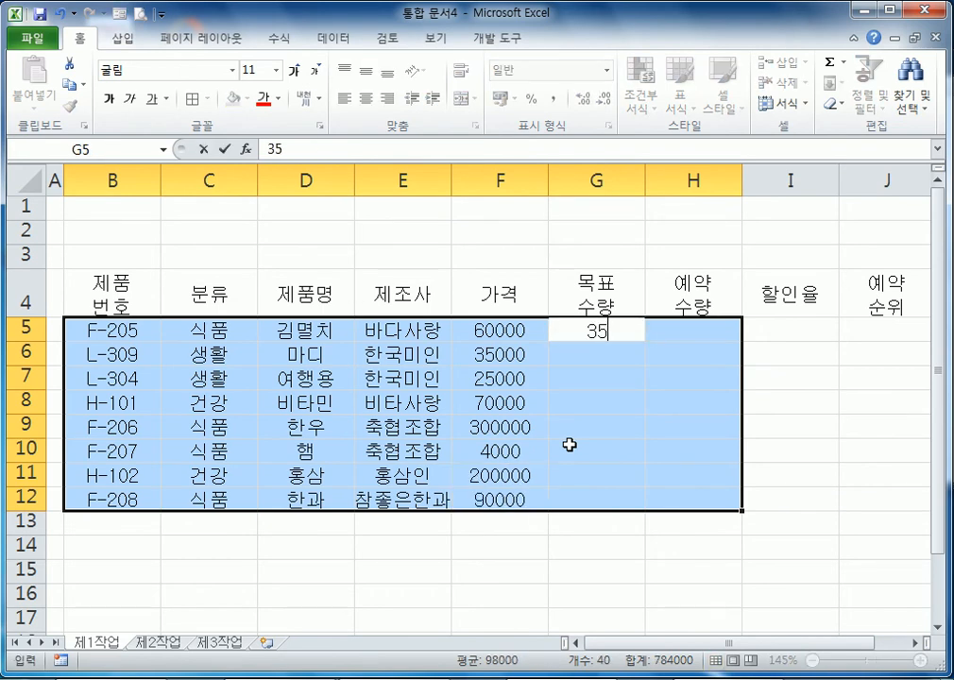
key(Return)
text(300)
key(Return)
text(1000)
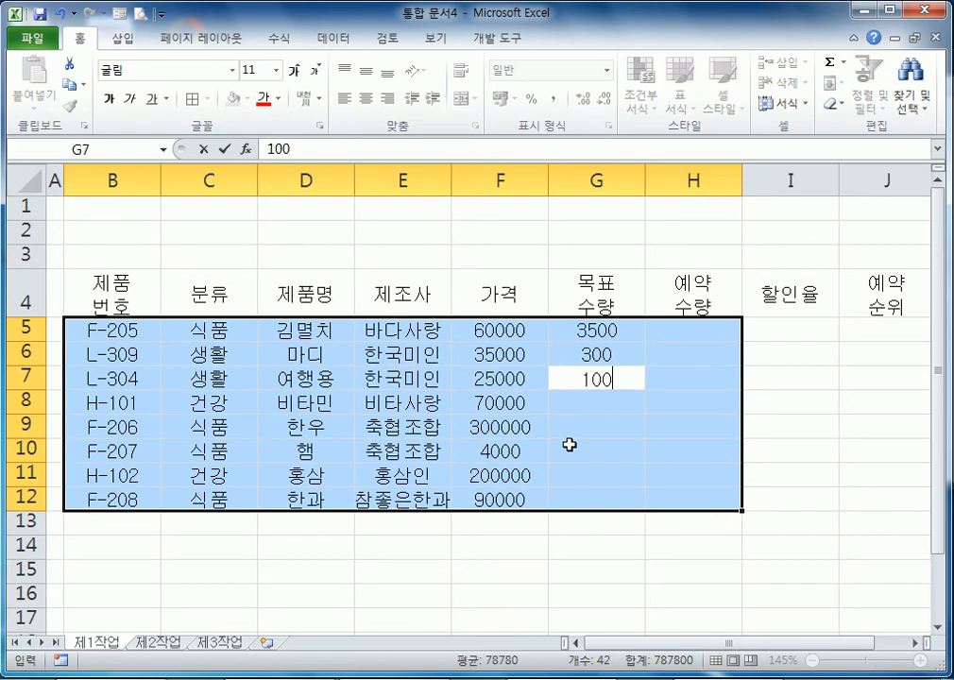
key(Return)
text(2000)
key(Return)
text(500)
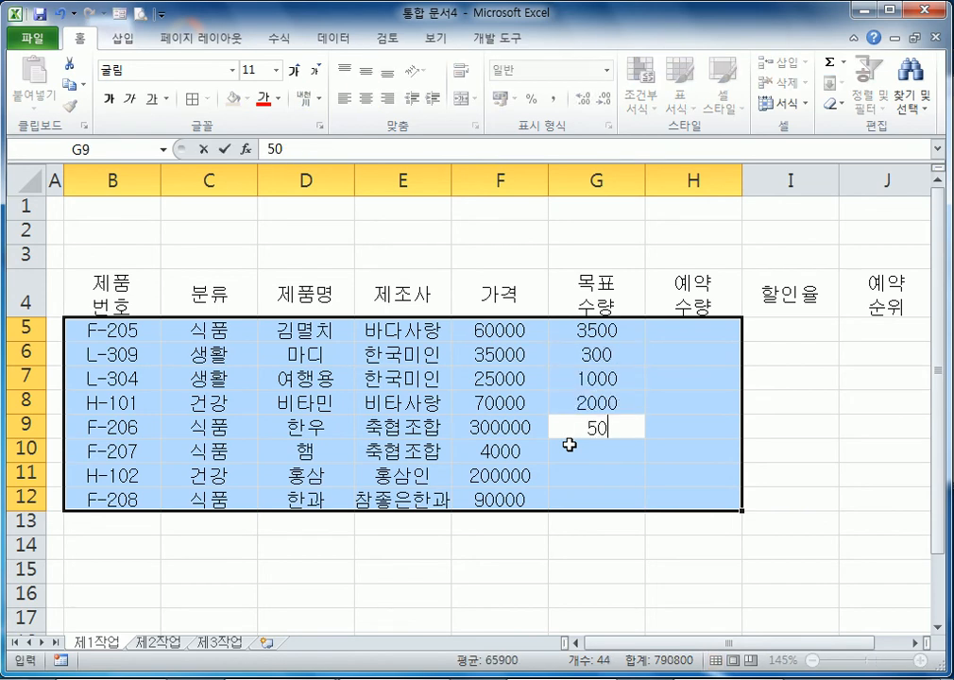
key(Return)
- Enter the target quantities 2500, 1000 and 1000 in cells G10 to G12
text(2500)
key(Return)
text(100)
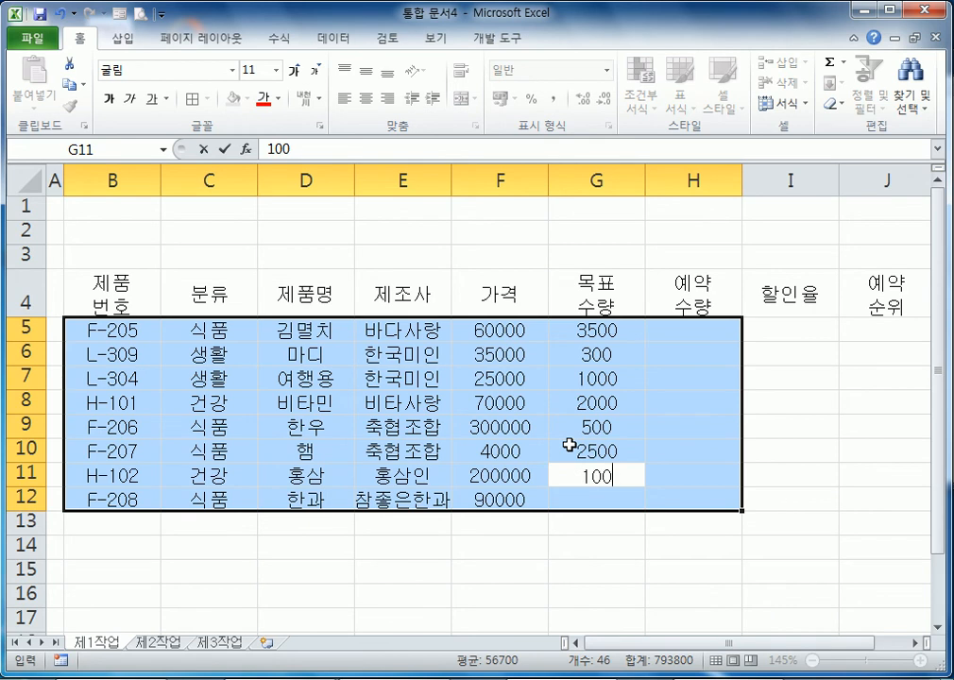
text(0)
key(Return)
text(1000)
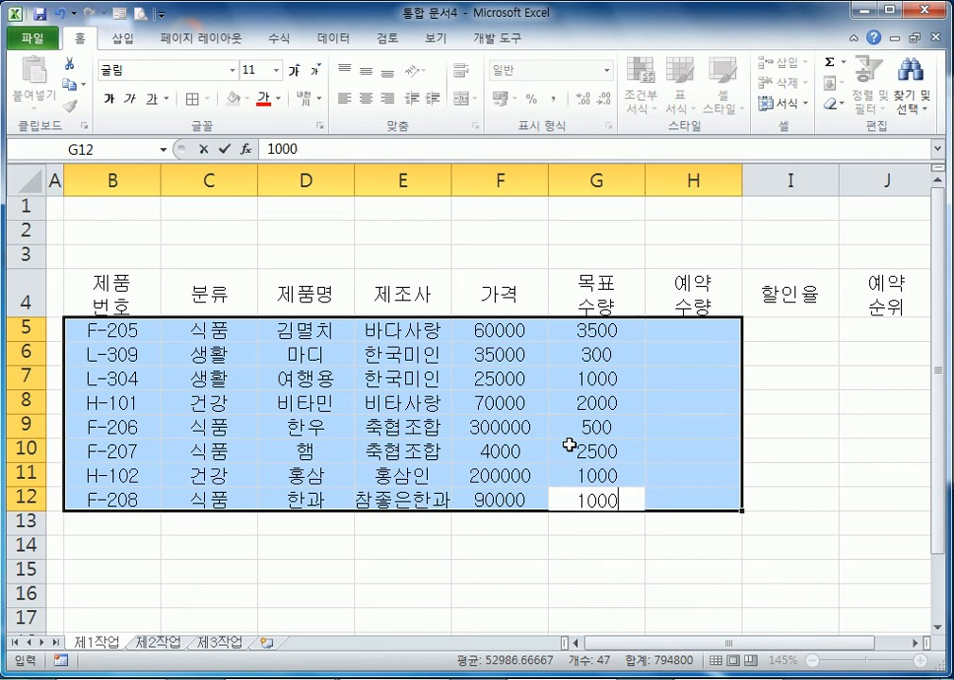
key(Return)
- Enter the reservation quantities 110, 230, 45 and 50 in cells H5 to H8
text(110)
key(Return)
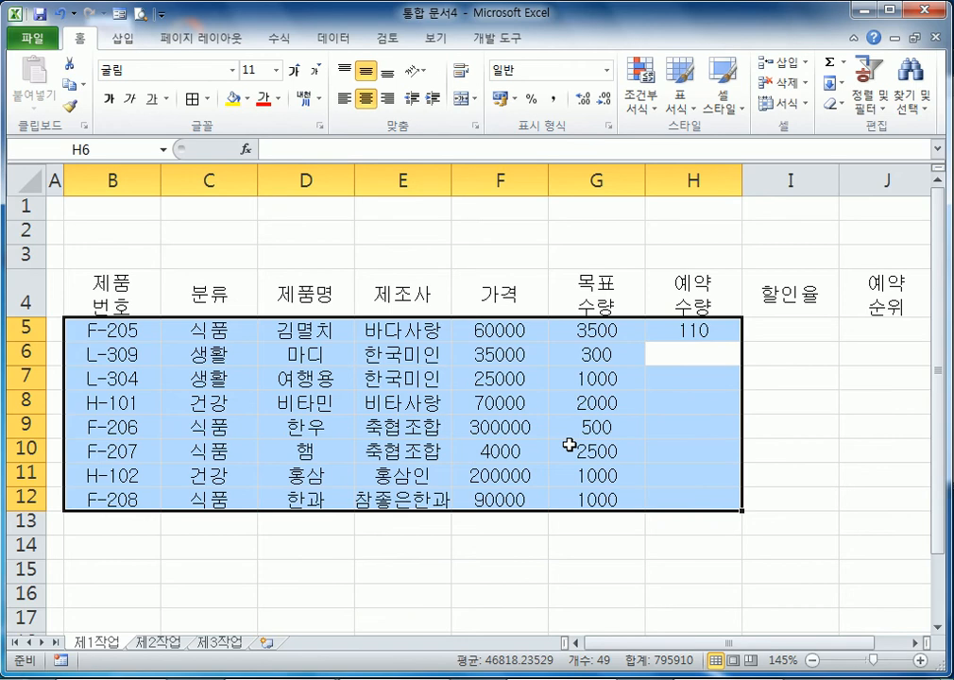
text(230)
key(Return)
text(45)
key(Return)
text(50)
key(Return)
- Enter the reservation quantities 23, 60, 35 and 46 in cells H9 to H12
text(23)
key(Return)
text(60)
key(Return)
text(35)
key(Return)
text(46)
key(Return)
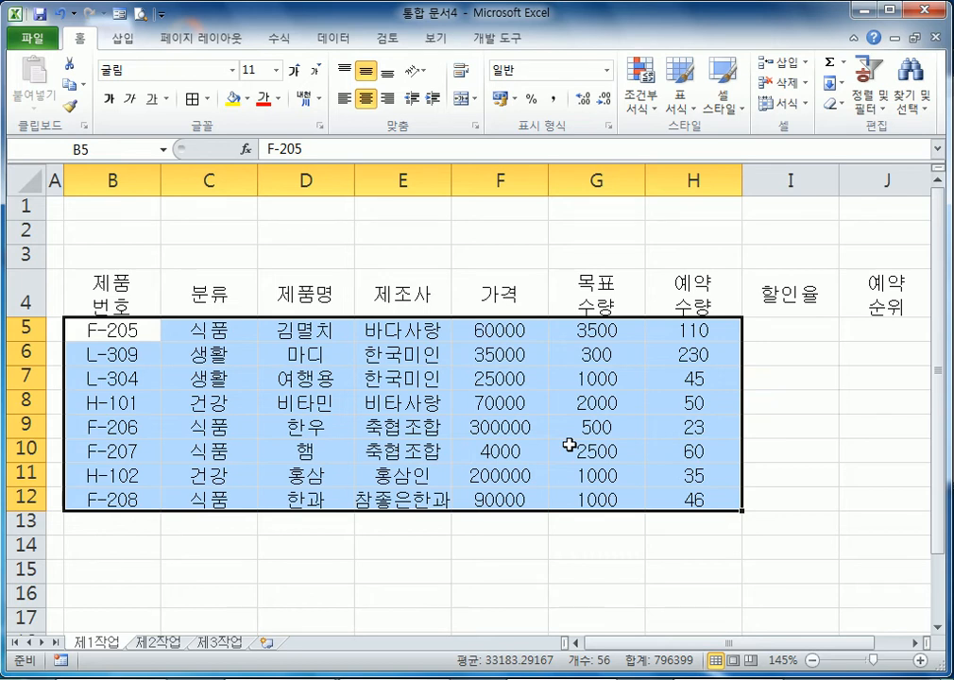
- Correct the product name in cell D6 to 바디 and the price in cell F10 to 40000
key(Tab)
key(Tab)
key(Tab)
key(Tab)
key(Tab)
key(Tab)
key(Tab)
key(Tab)
key(Tab)
text(바디)
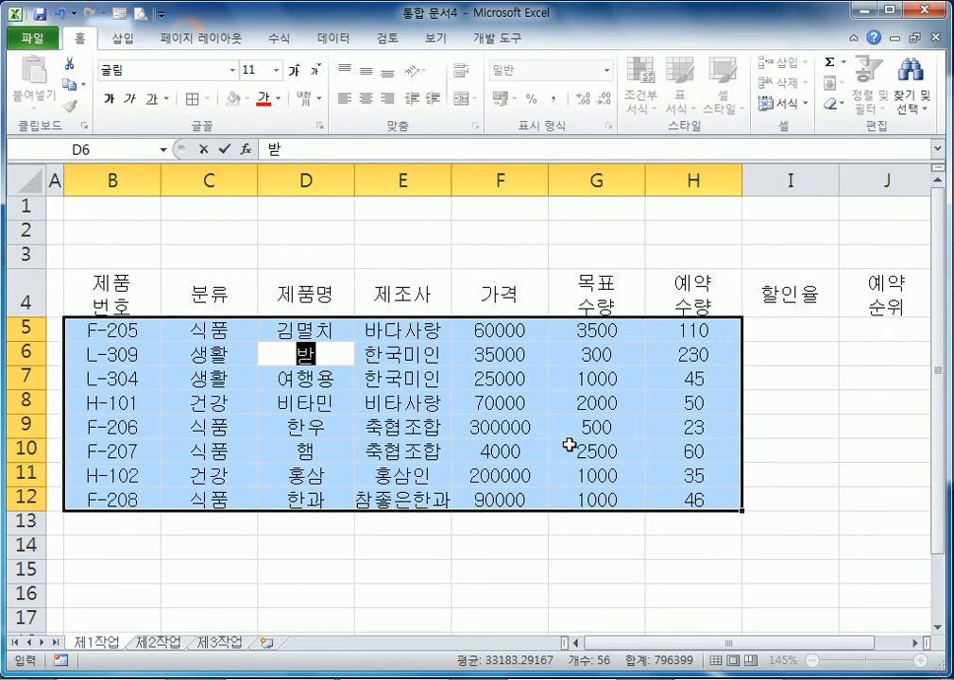
key(Return)
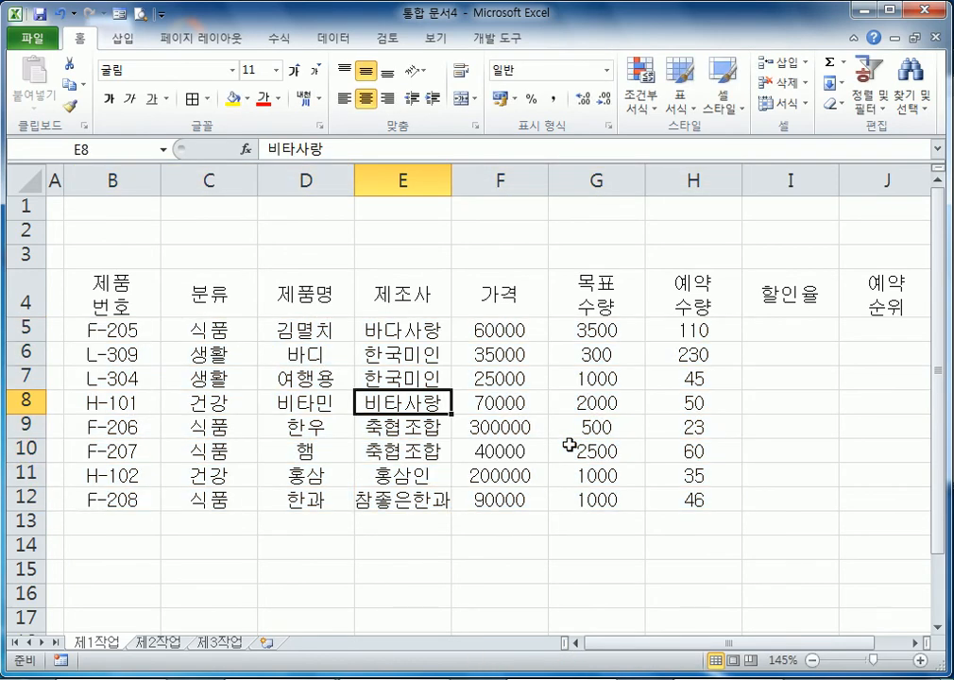
click(569, 445)
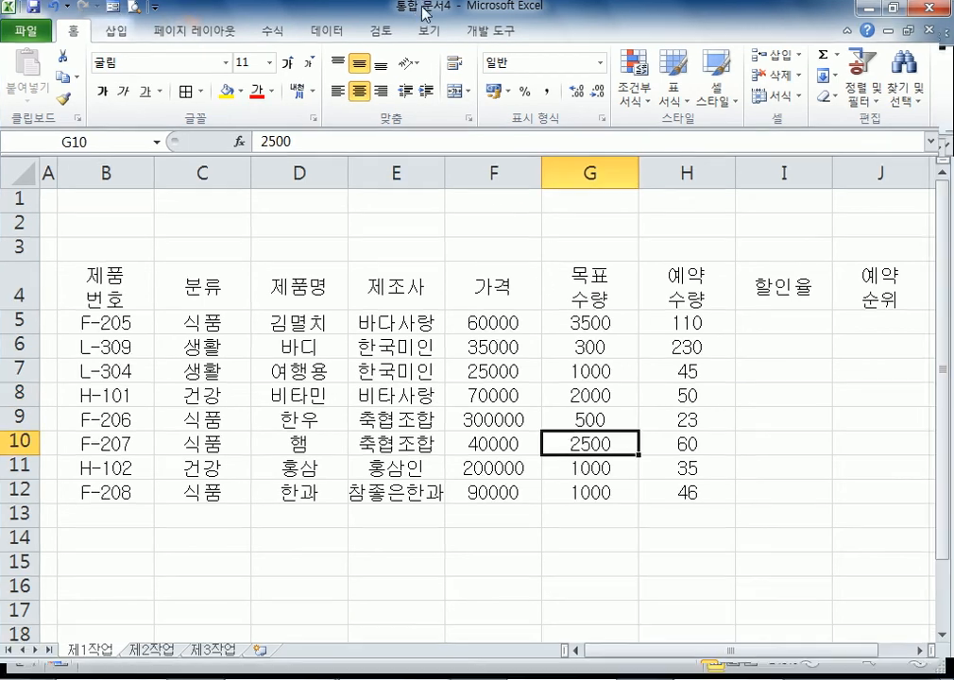
- Enter the summary labels 식품 가격의 평균 in cell B13 and 예약수량 총 판매금액 in cell B14
scroll(95, 378, down, 3)
click(68, 285)
scroll(132, 346, up, 1)
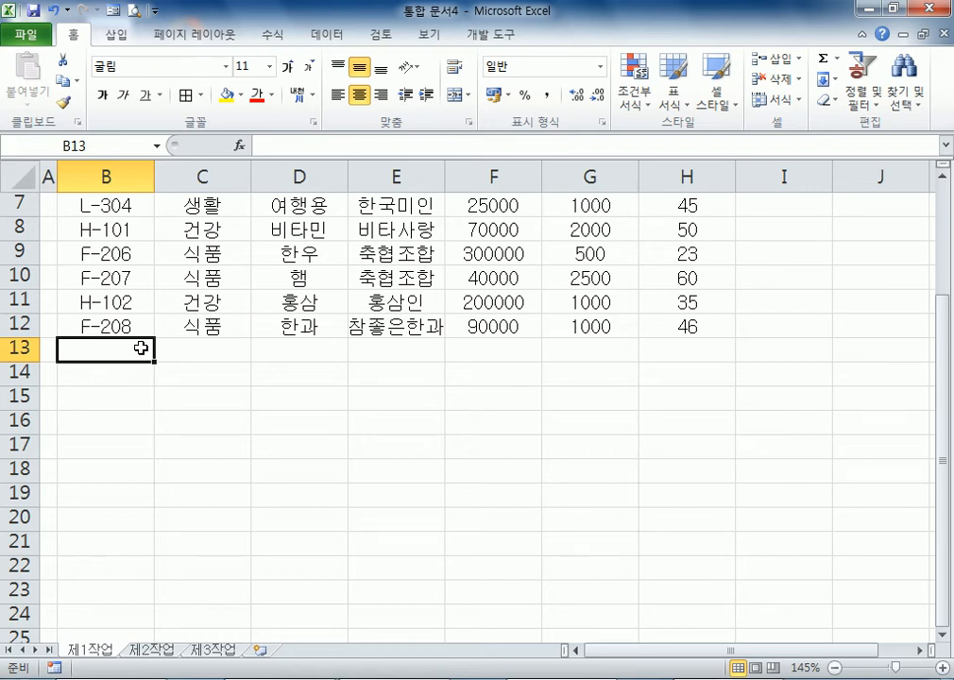
text(식품 가격의 평균)
key(Return)
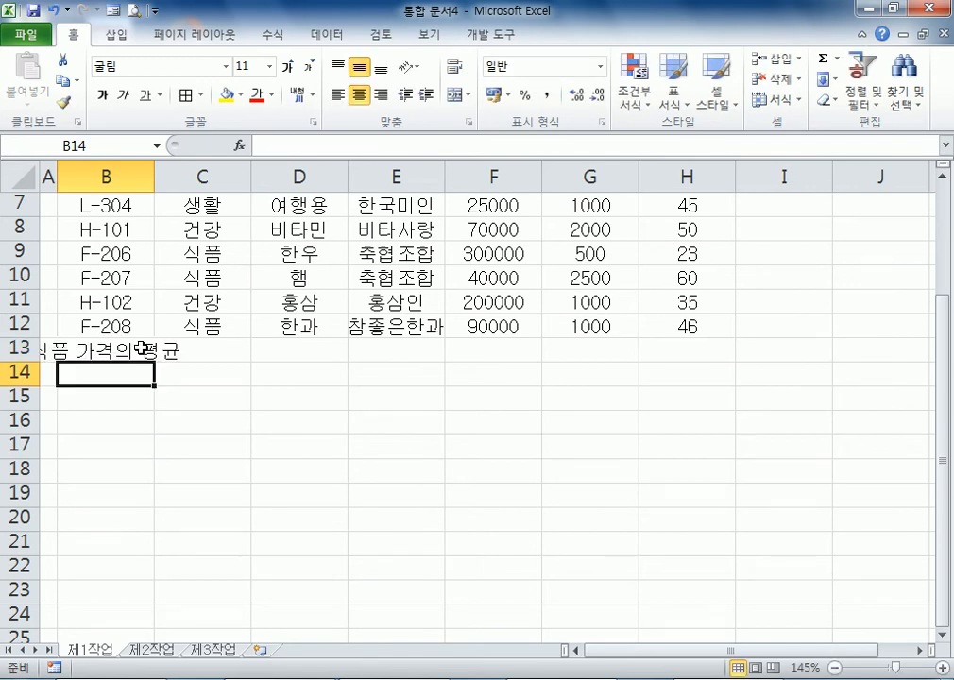
text(예약수)
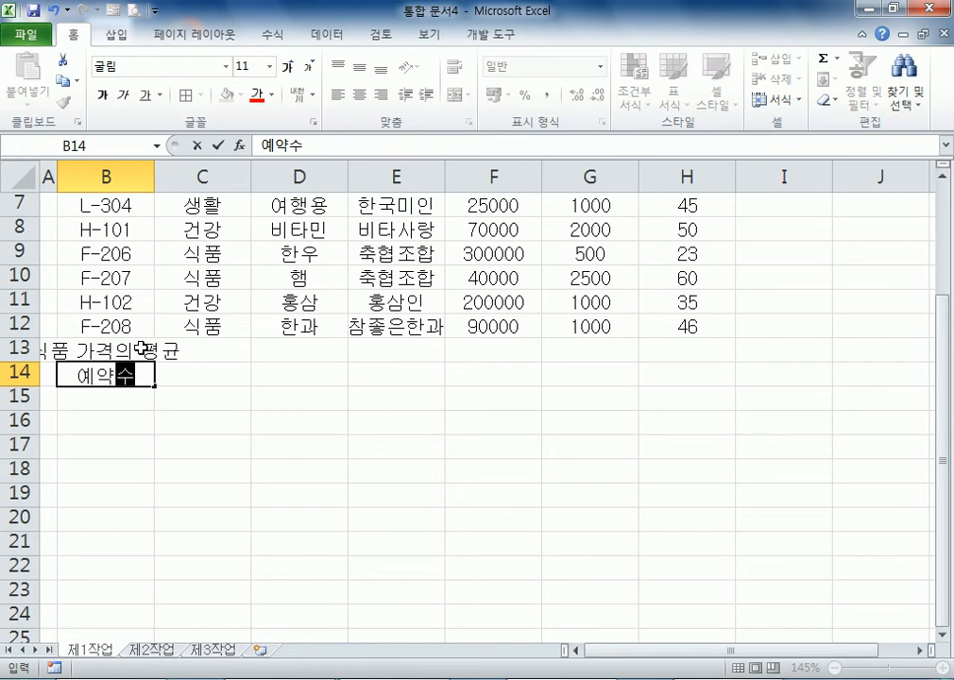
text(량 총 판매그)
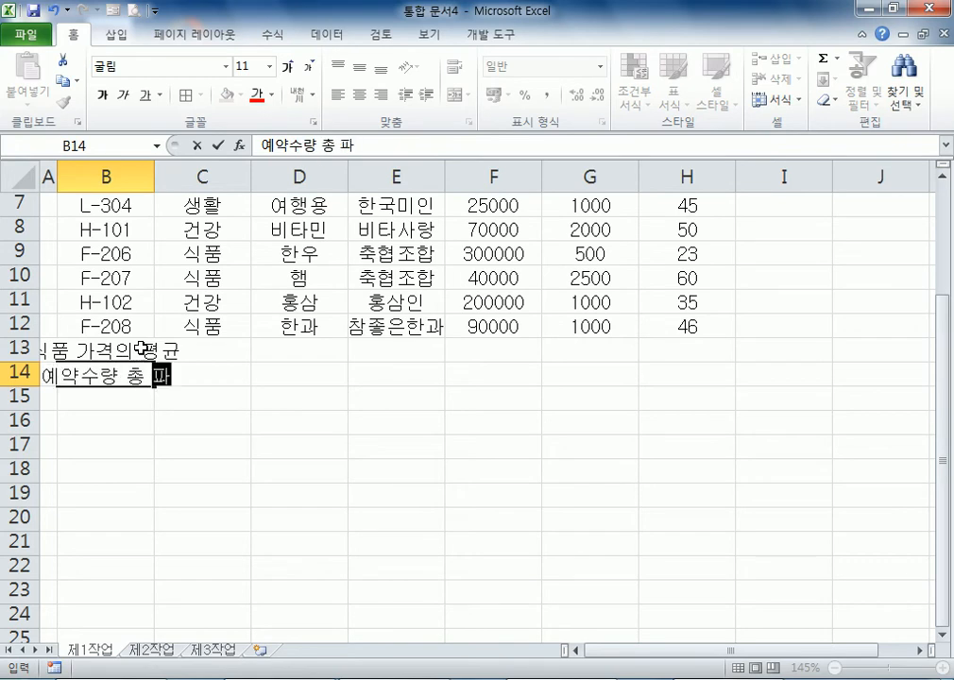
text(ㅁ액)
key(Tab)
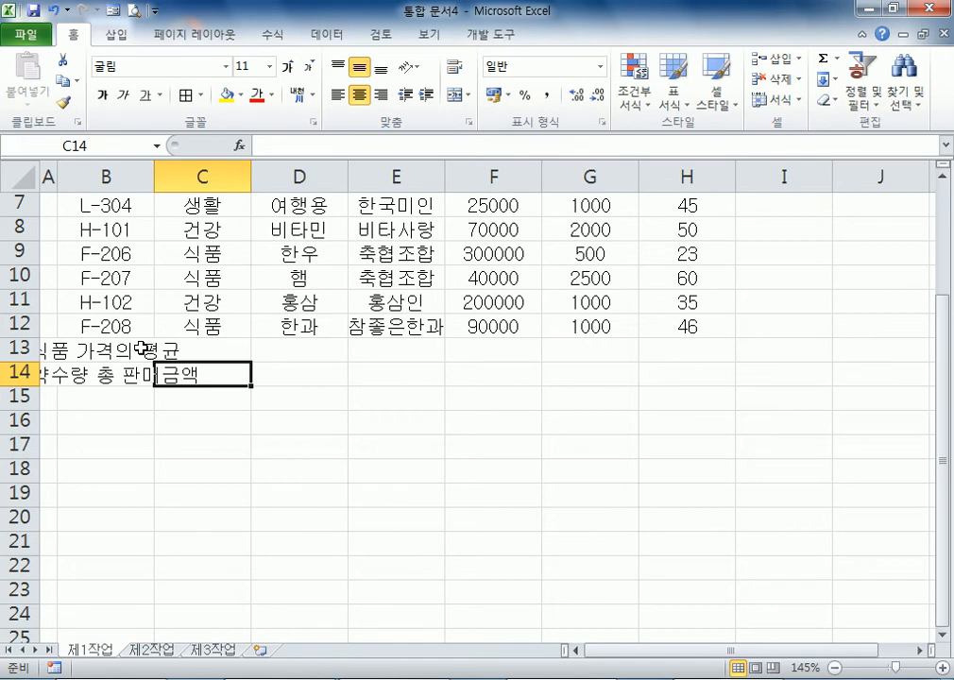
- Enter the summary label 최대 가격 in cell G13
key(Up)
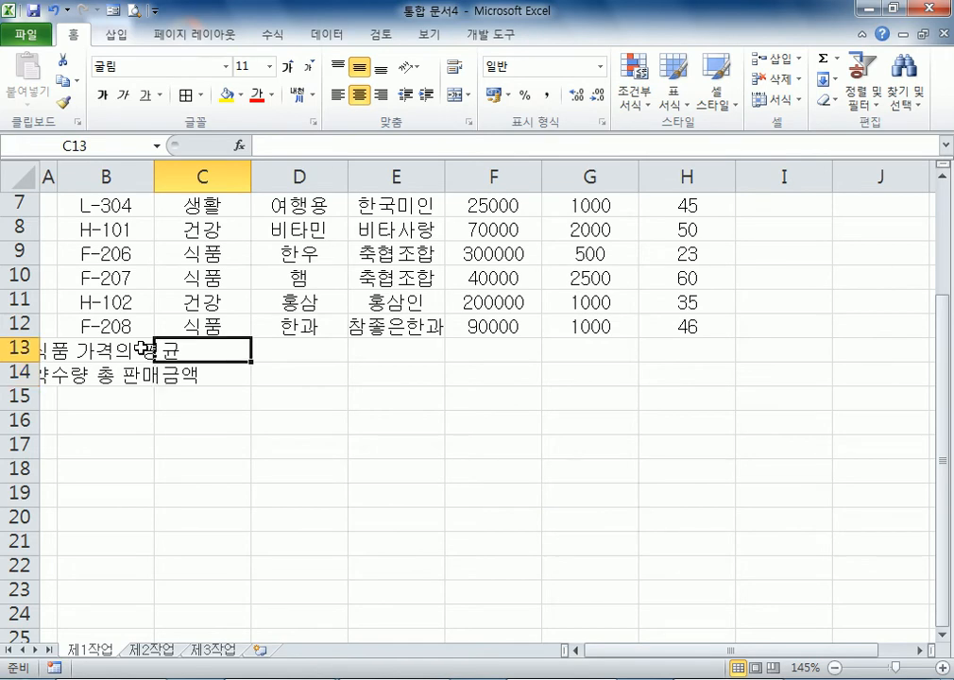
key(Right)
key(Right)
scroll(142, 348, up, 2)
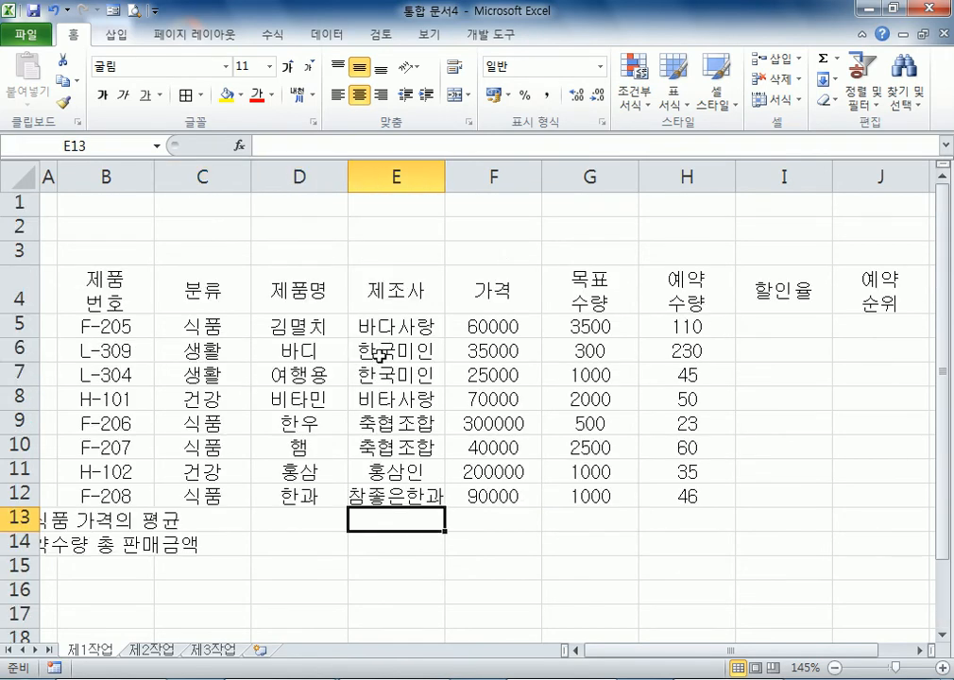
key(Right)
key(Right)
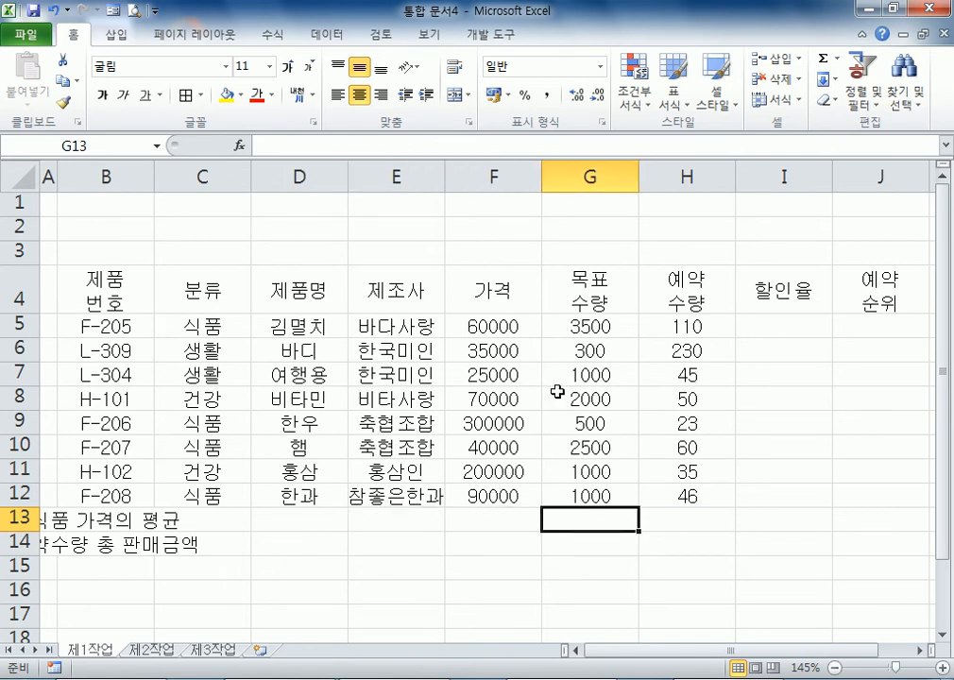
scroll(557, 416, down, 1)
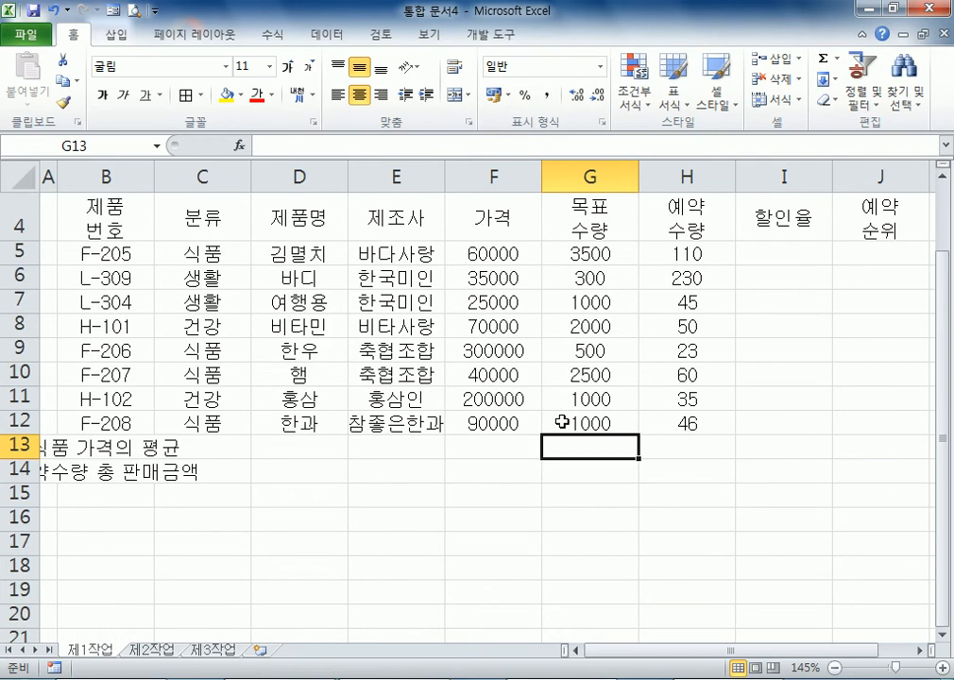
text(최)
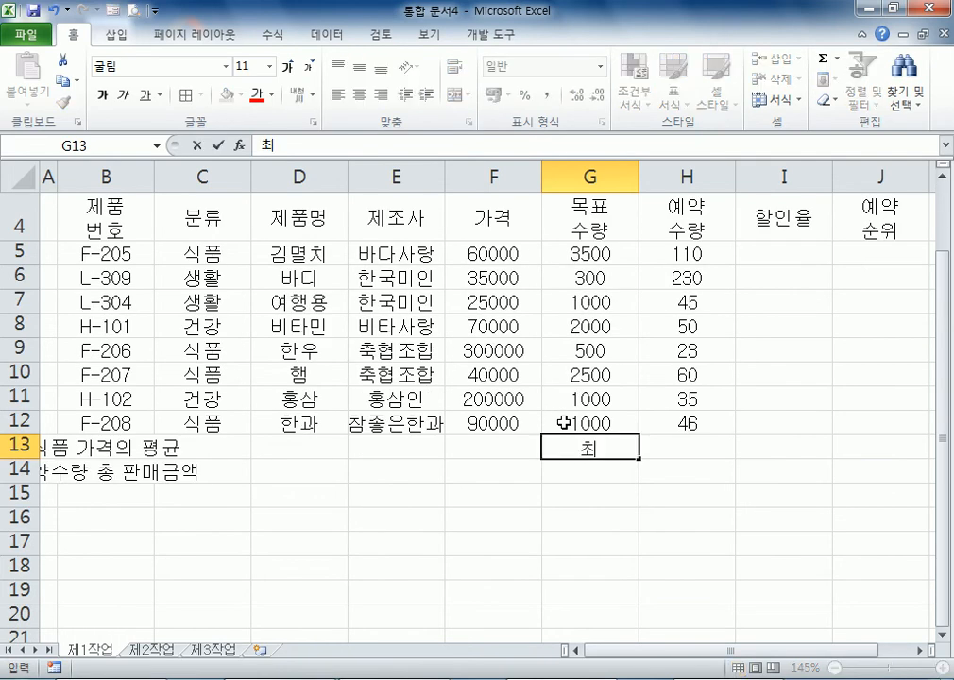
text(대가겨ㄱ)
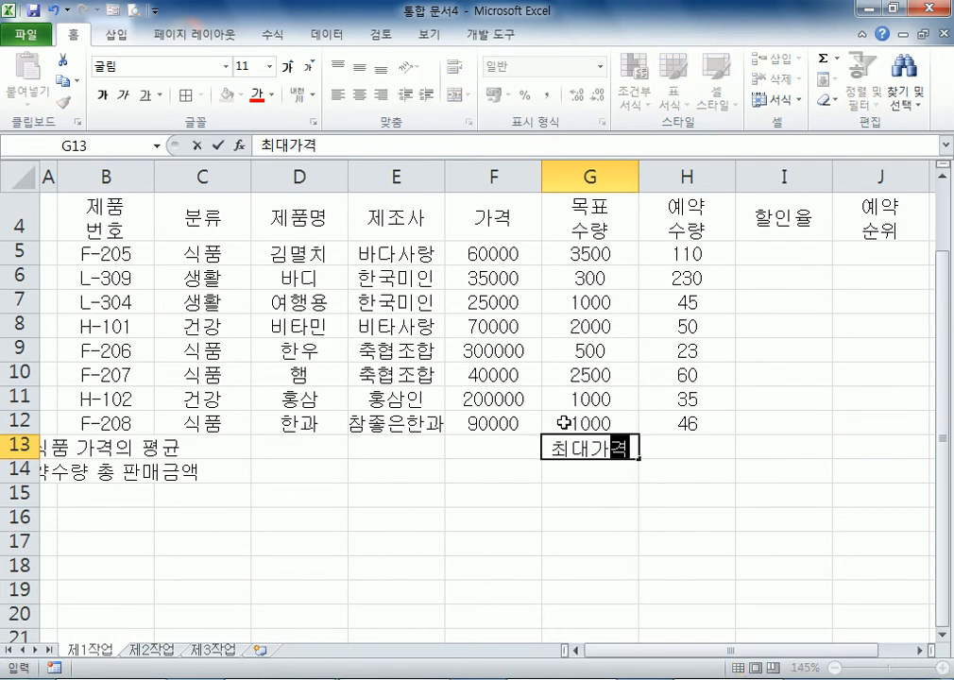
key(Return)
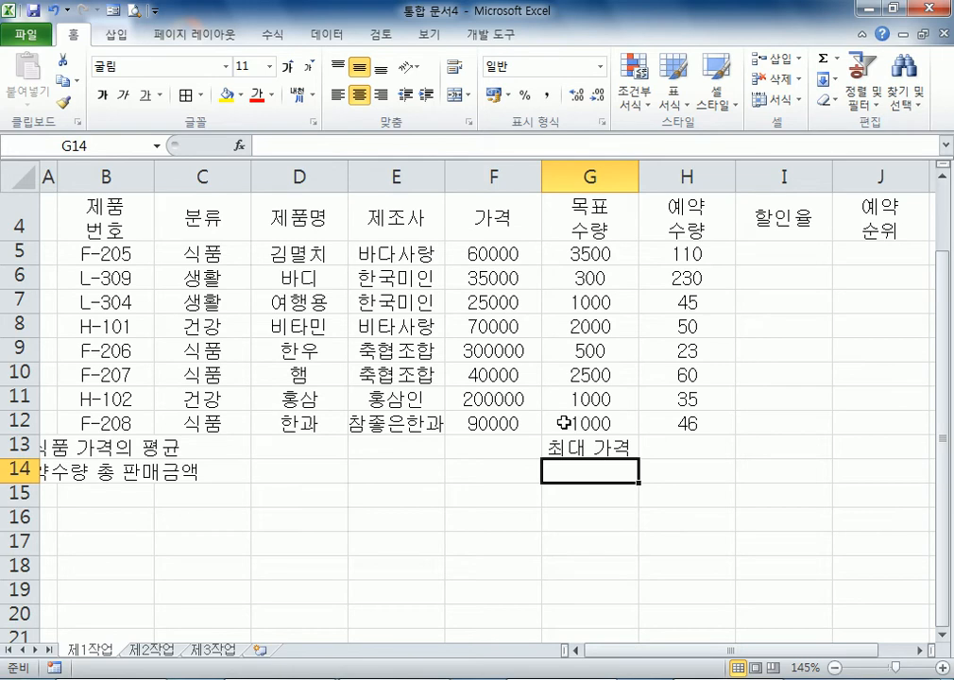
- Enter the labels 제품명 in cell G14 and 목표수량 in cell I14
text(제품명)
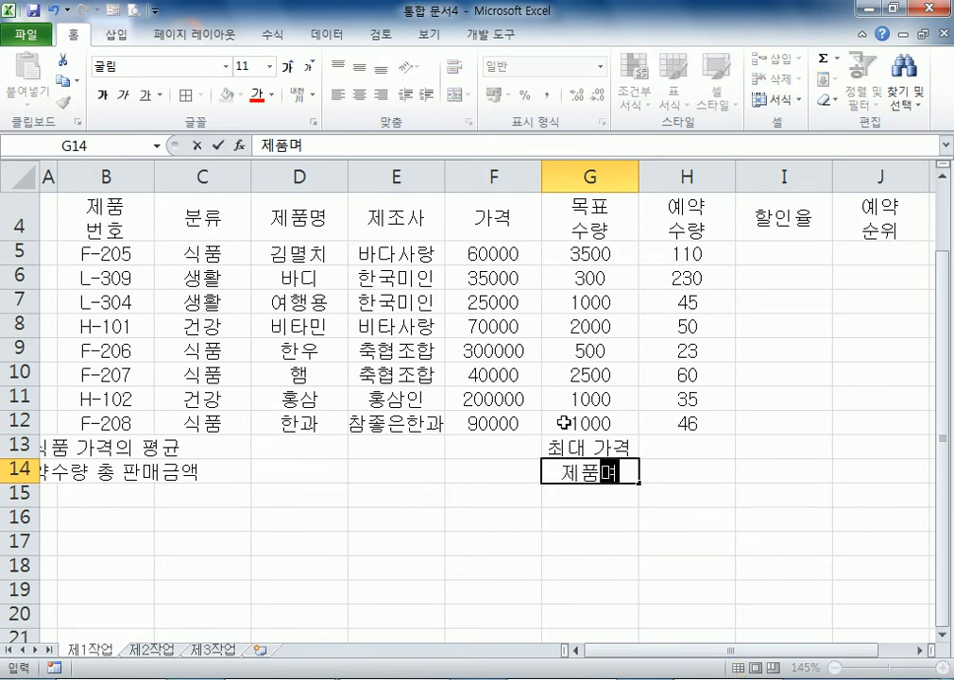
key(Tab)
key(Tab)
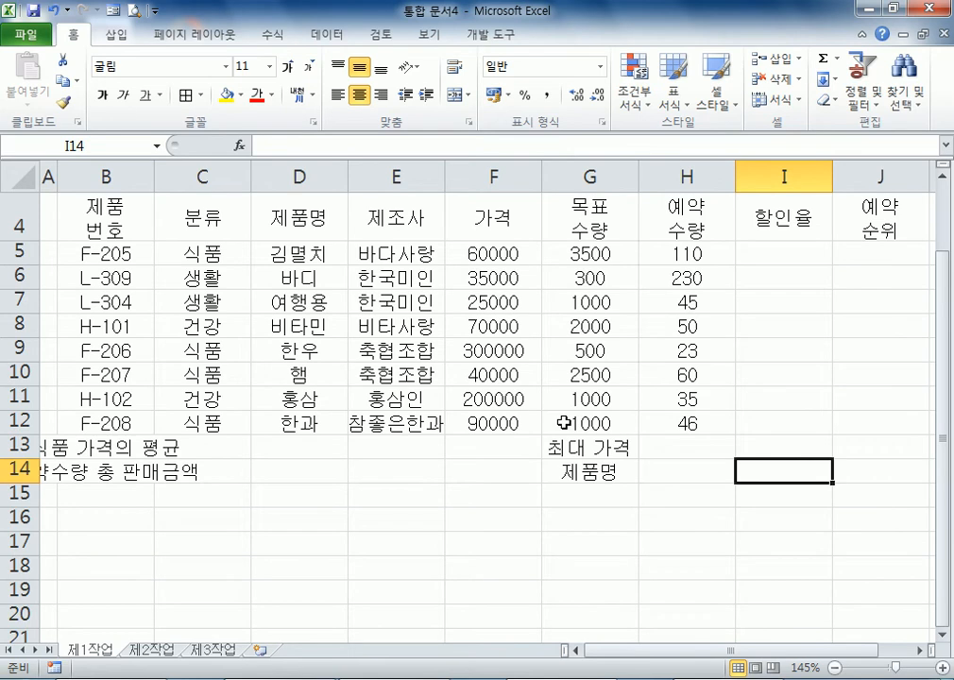
text(목표수량)
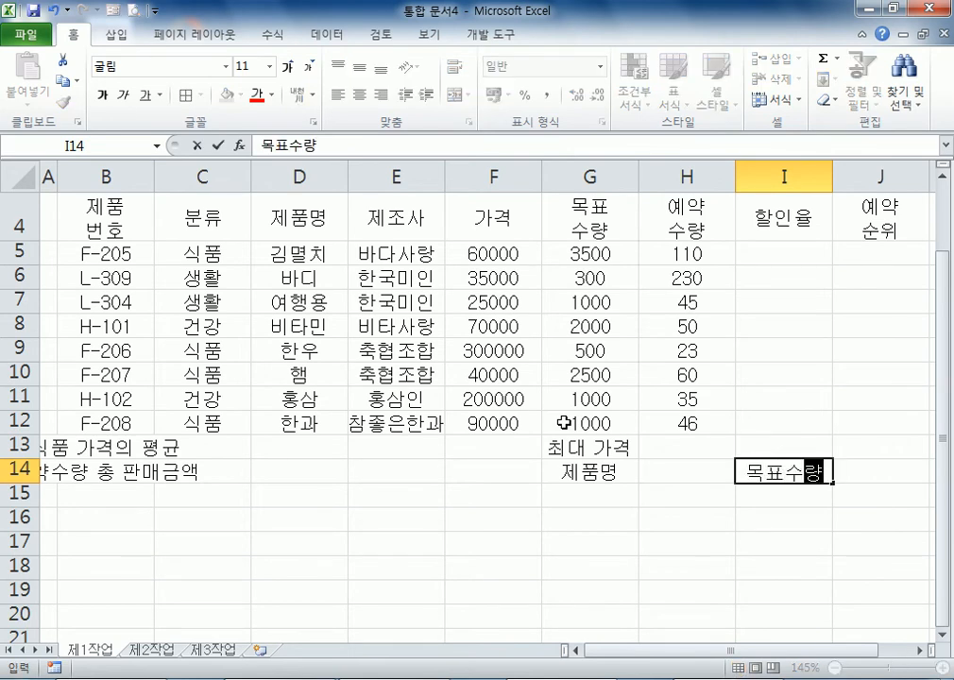
key(Return)
- Remove the horizontal centring from rows 13 and 14
scroll(410, 238, down, 2)
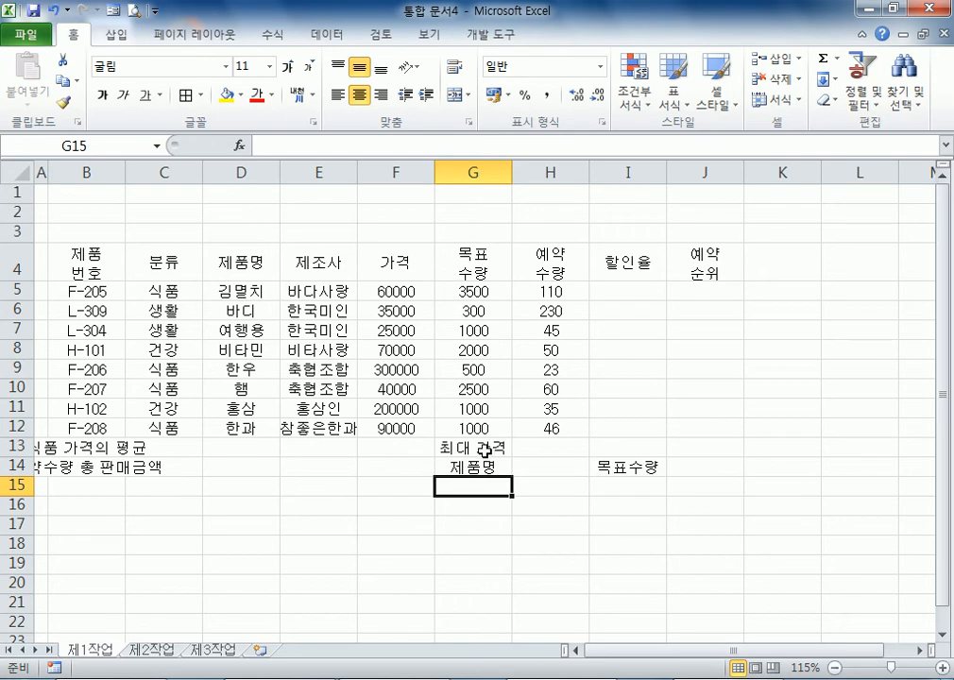
drag(98, 444, 96, 462)
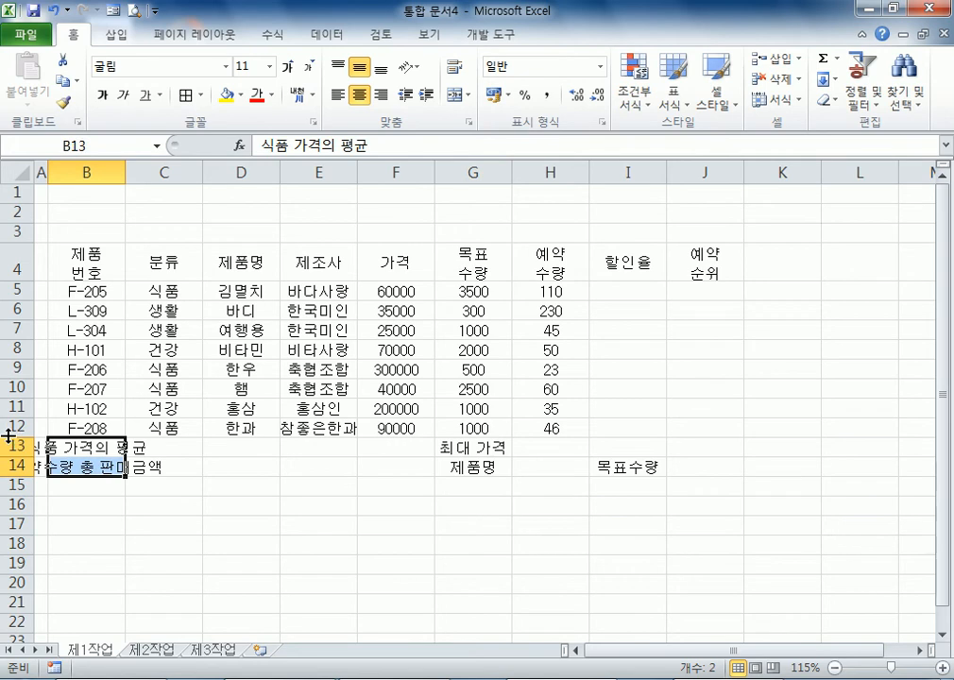
drag(14, 446, 17, 465)
click(359, 94)
click(204, 453)
- Check which cell holds each summary label in rows 13 and 14
click(77, 448)
click(94, 465)
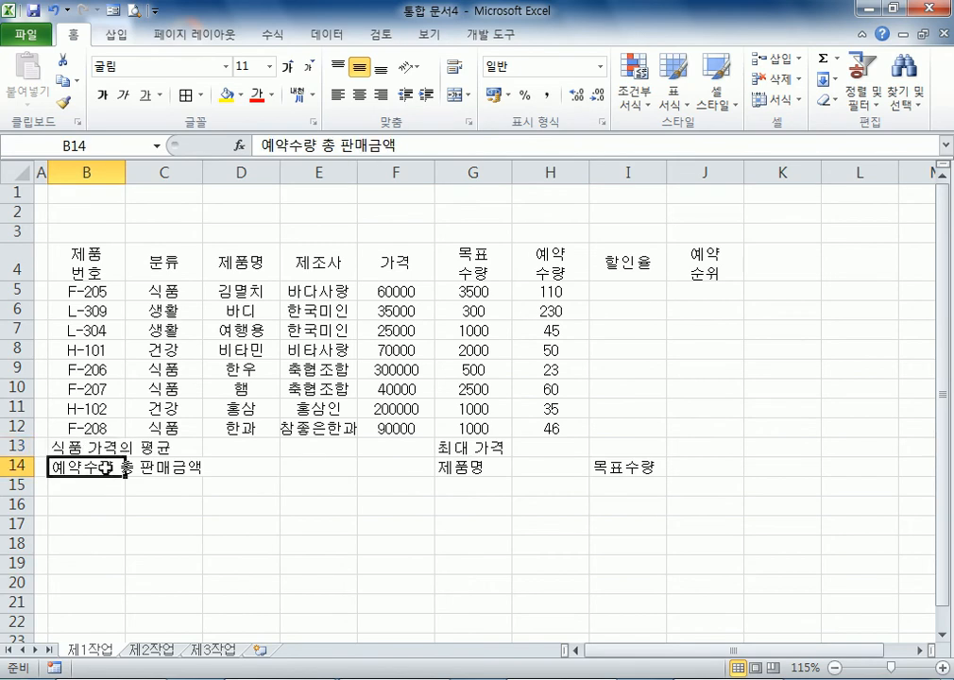
click(449, 447)
click(486, 467)
click(549, 466)
click(622, 479)
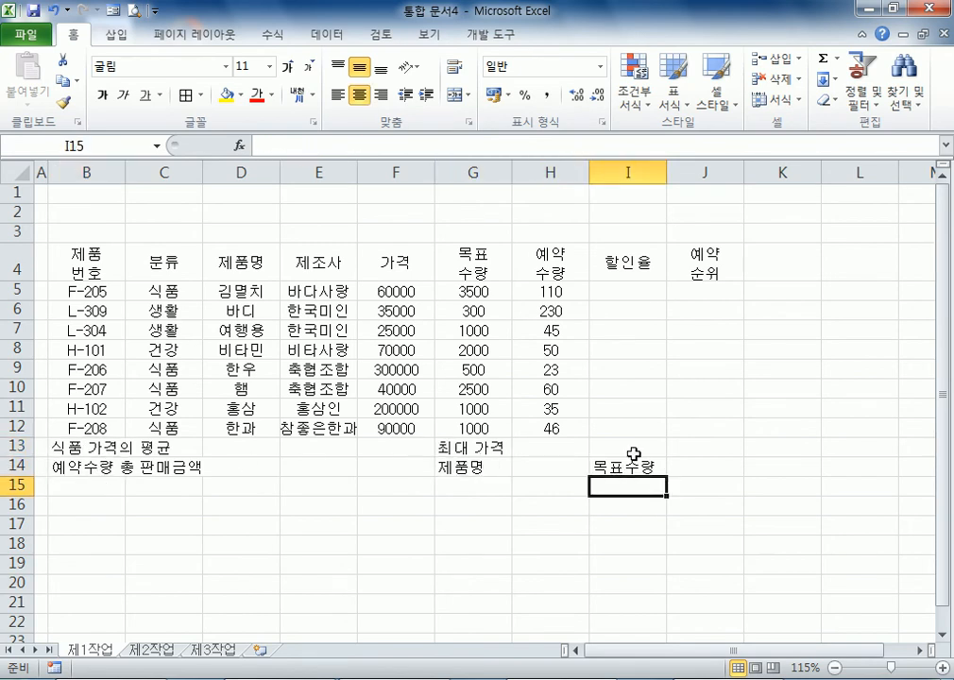
click(628, 464)
- Try merging and centring cells B13:D13 around the 식품 가격의 평균 label
drag(79, 448, 274, 447)
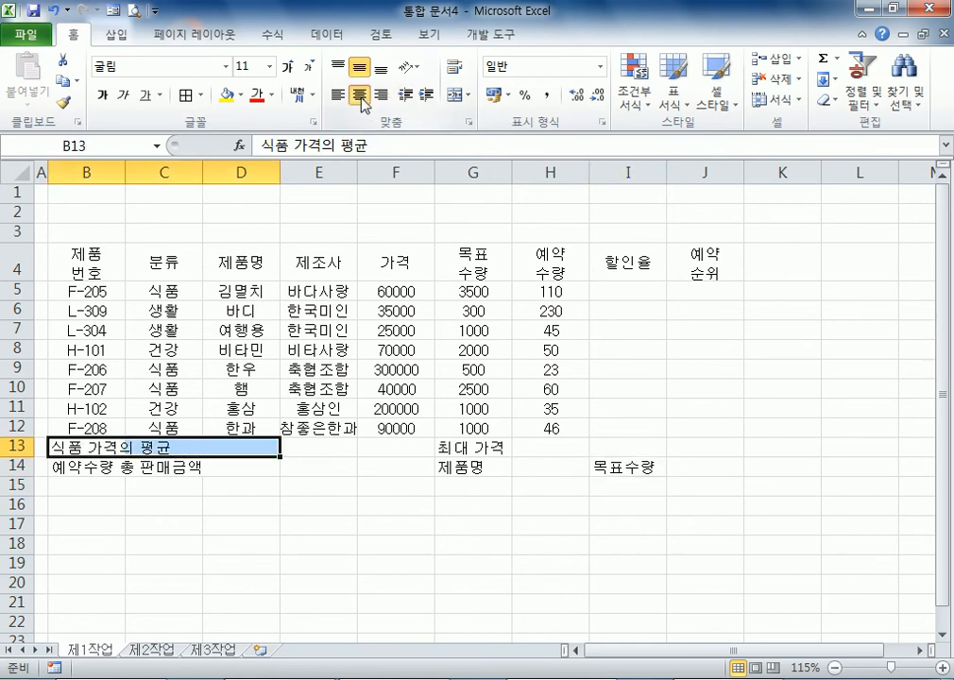
click(455, 96)
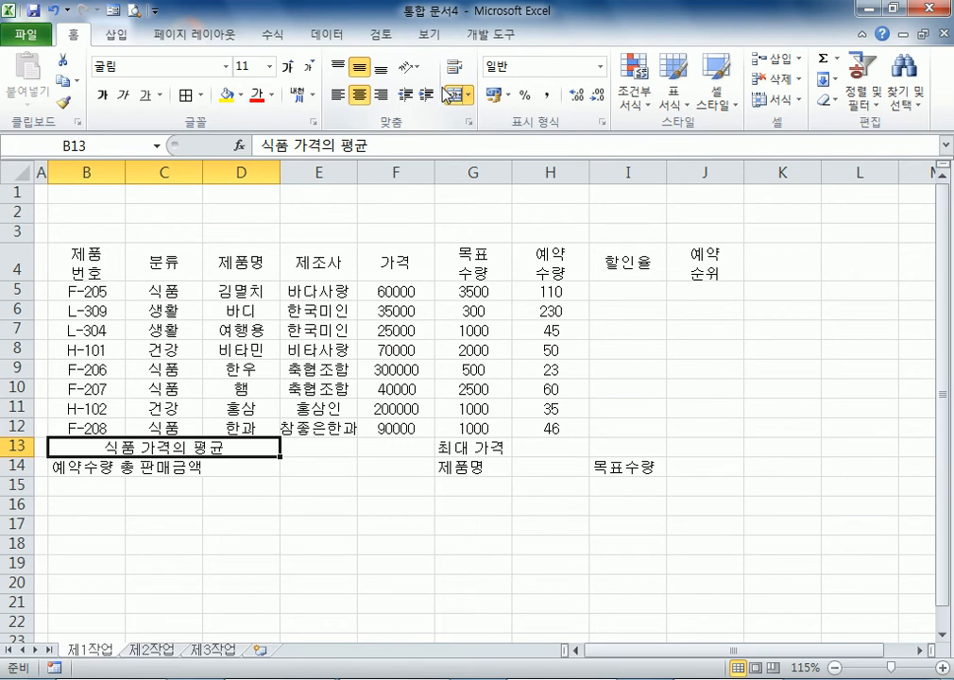
click(454, 96)
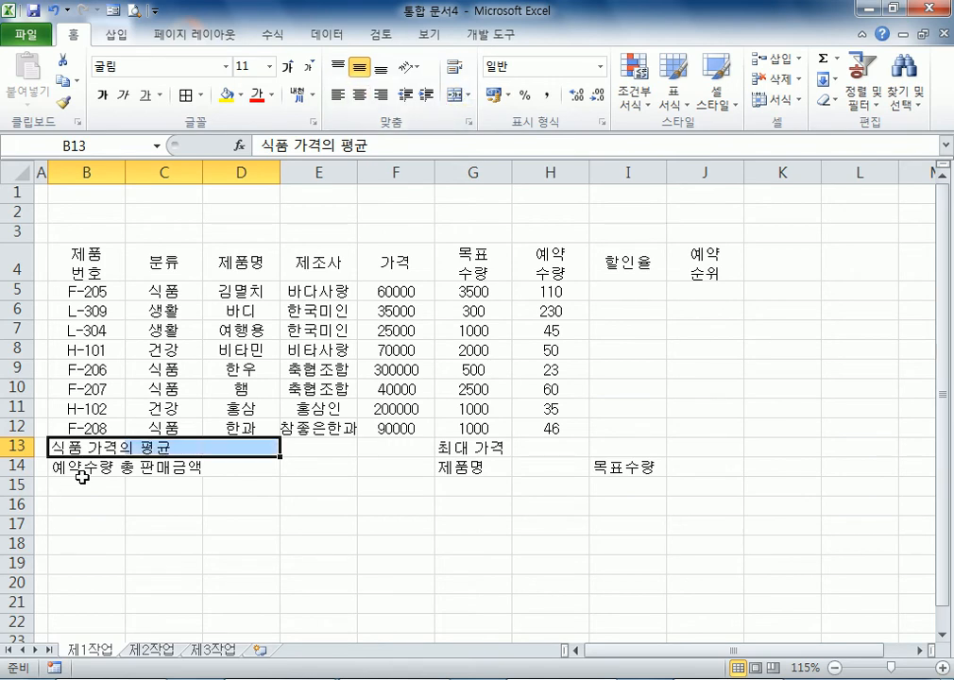
- Examine which cell ranges in rows 13 and 14 need merging around the summary labels and blanks
click(72, 448)
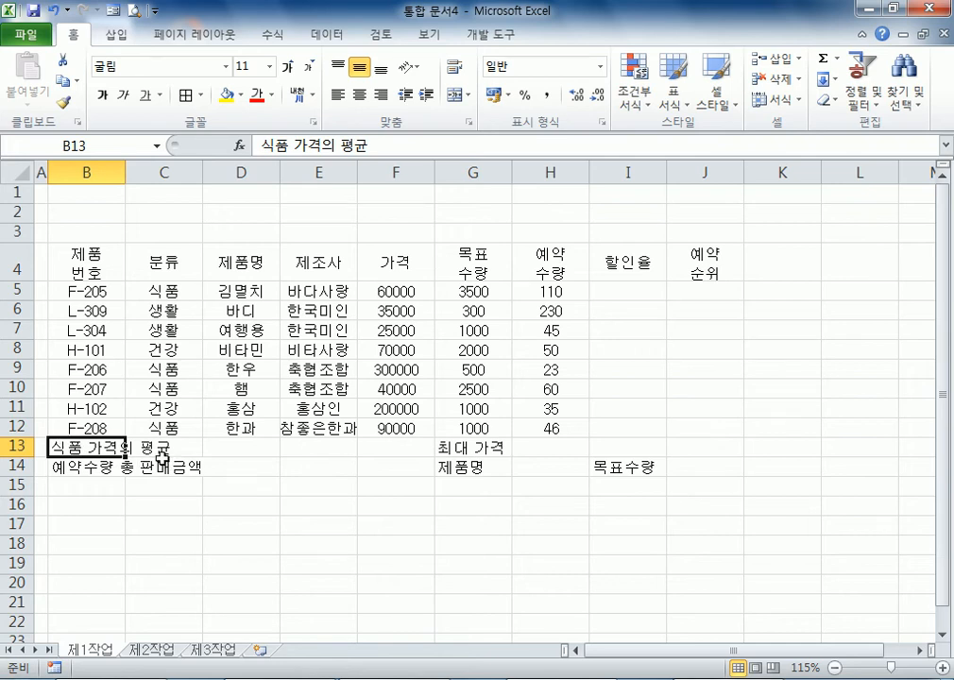
click(101, 466)
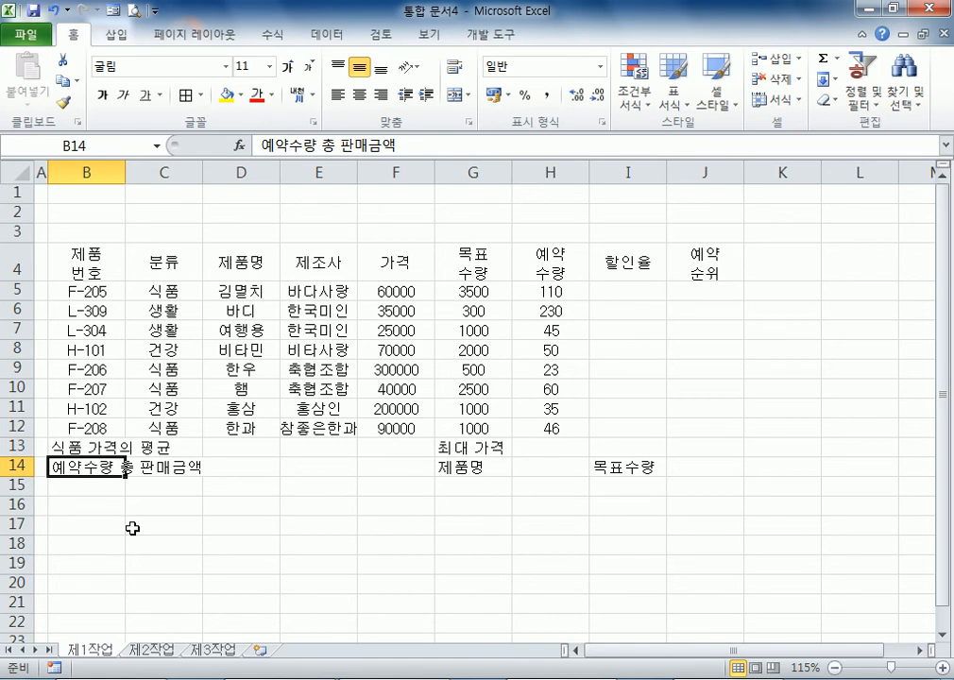
drag(77, 447, 242, 441)
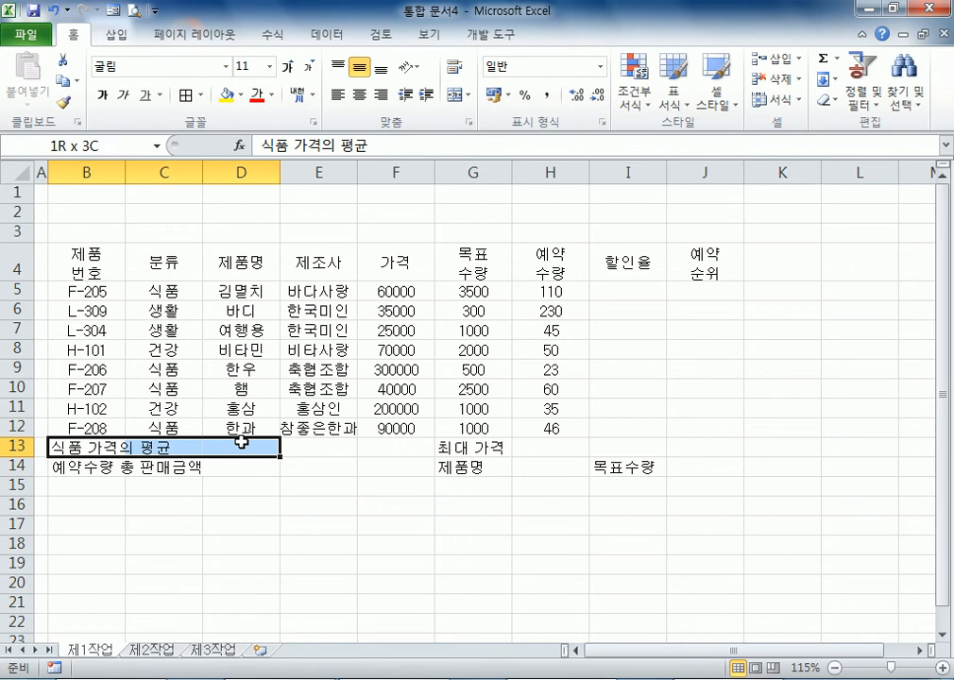
drag(295, 446, 307, 465)
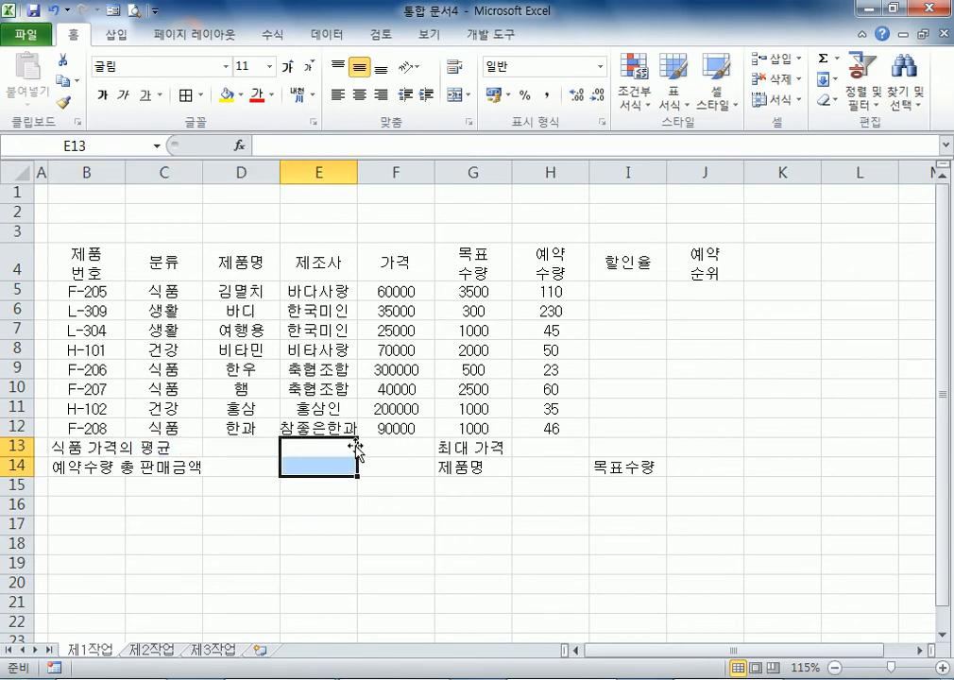
click(322, 450)
drag(321, 450, 332, 465)
drag(392, 447, 390, 468)
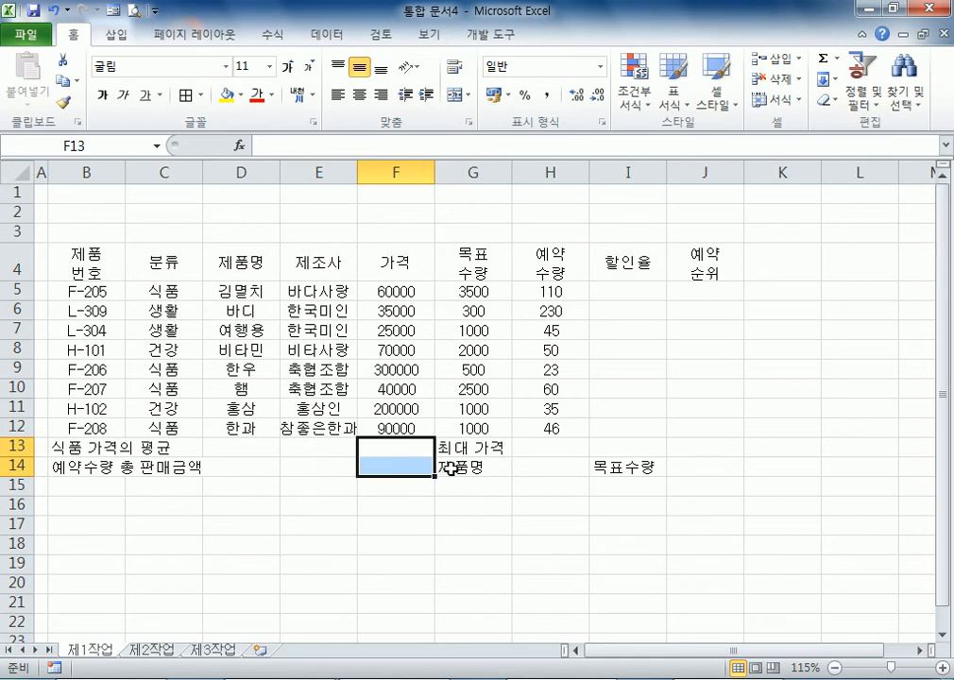
drag(451, 447, 626, 455)
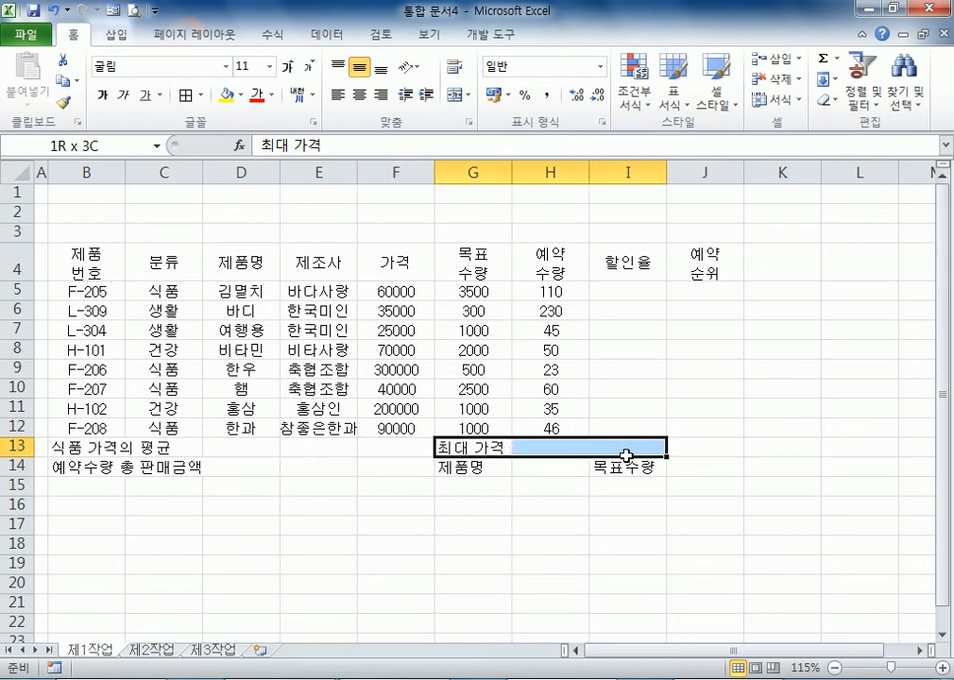
drag(626, 456, 626, 455)
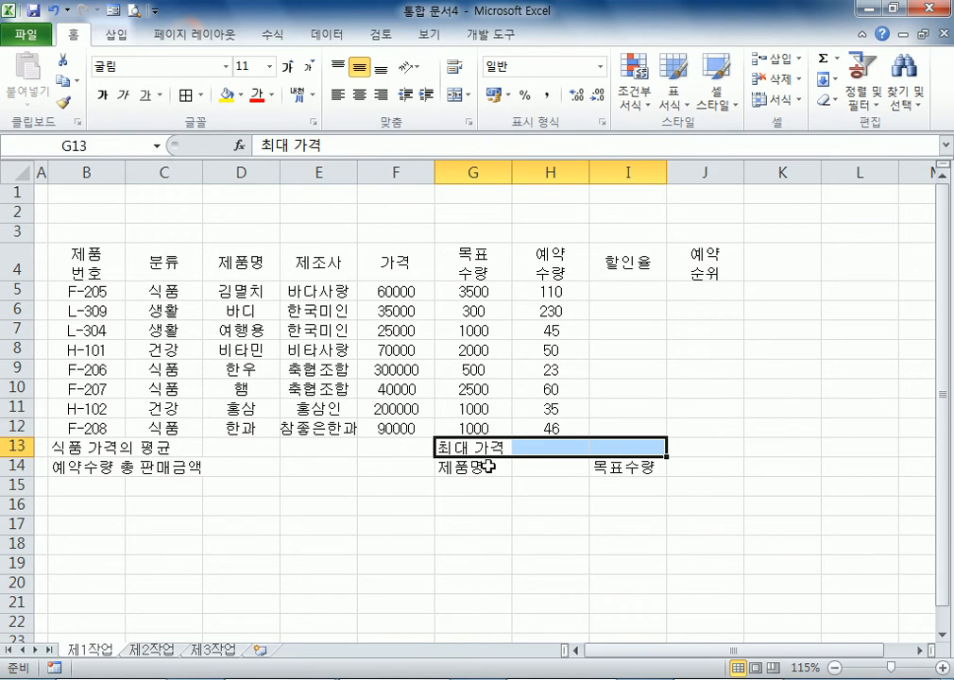
click(546, 462)
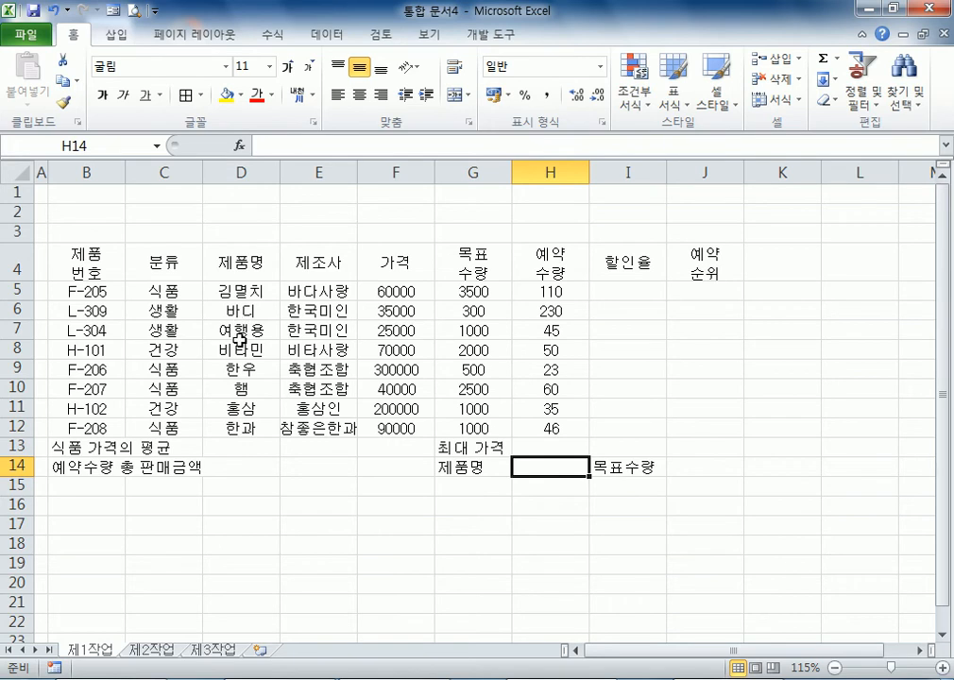
click(705, 467)
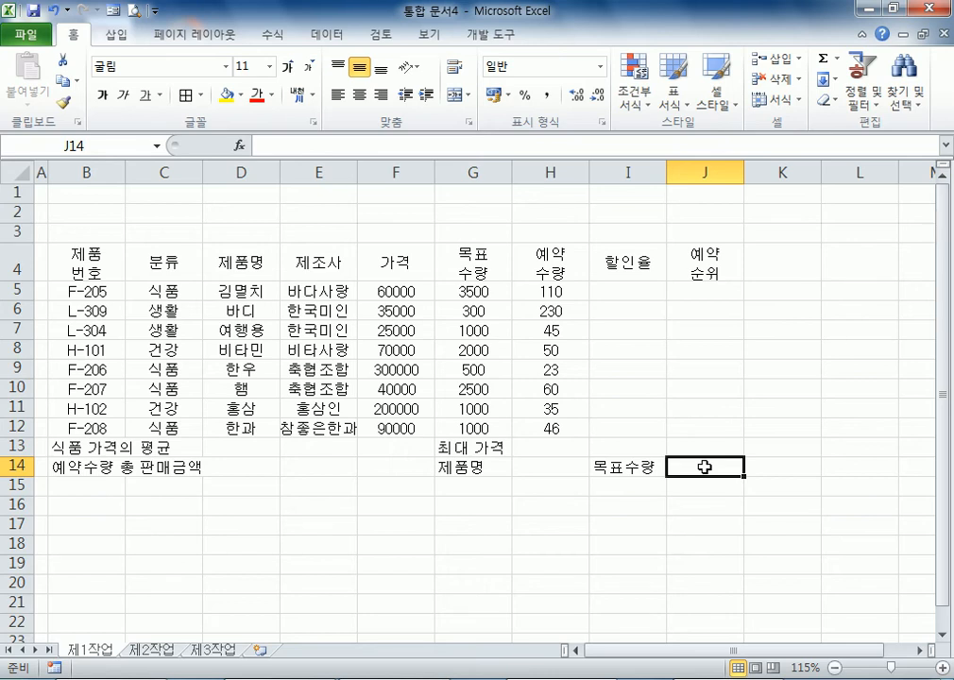
- Centre the contents of rows 13 and 14 horizontally
drag(23, 437, 17, 467)
key(ctrl+z)
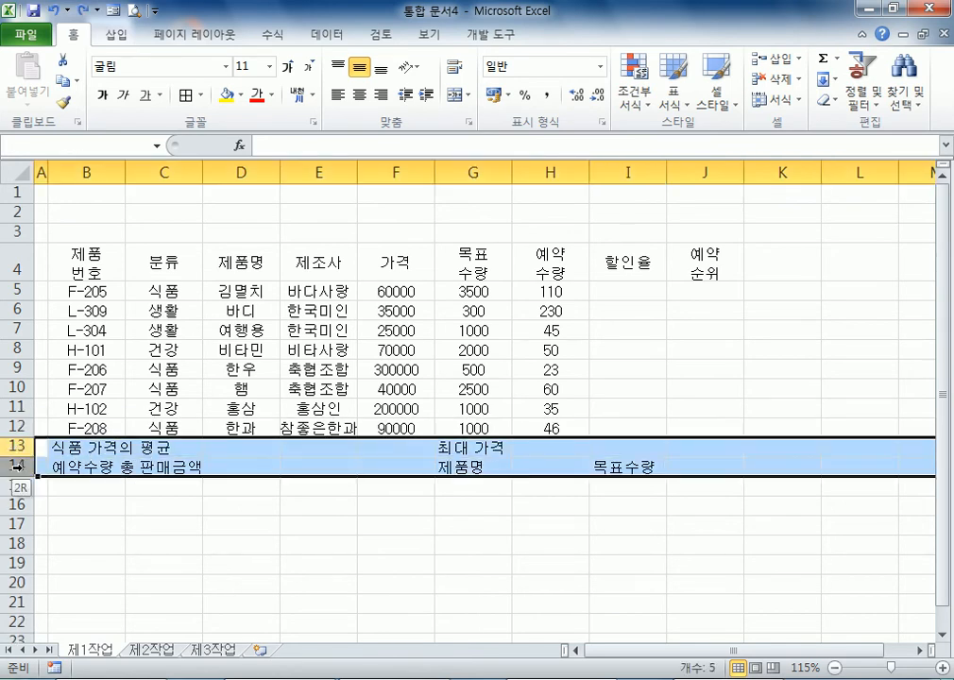
click(359, 94)
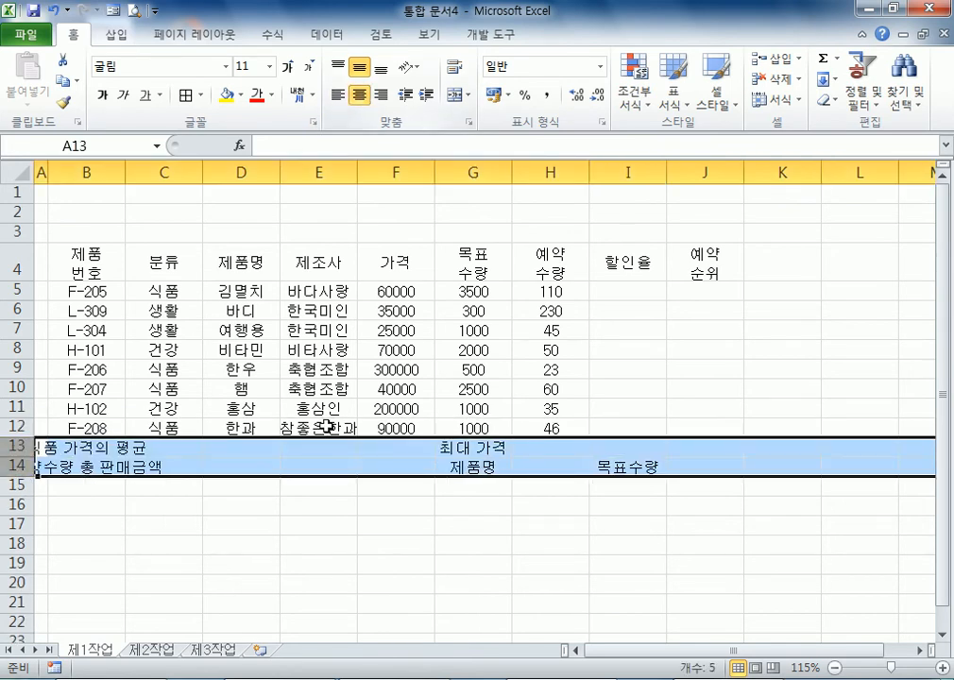
click(234, 560)
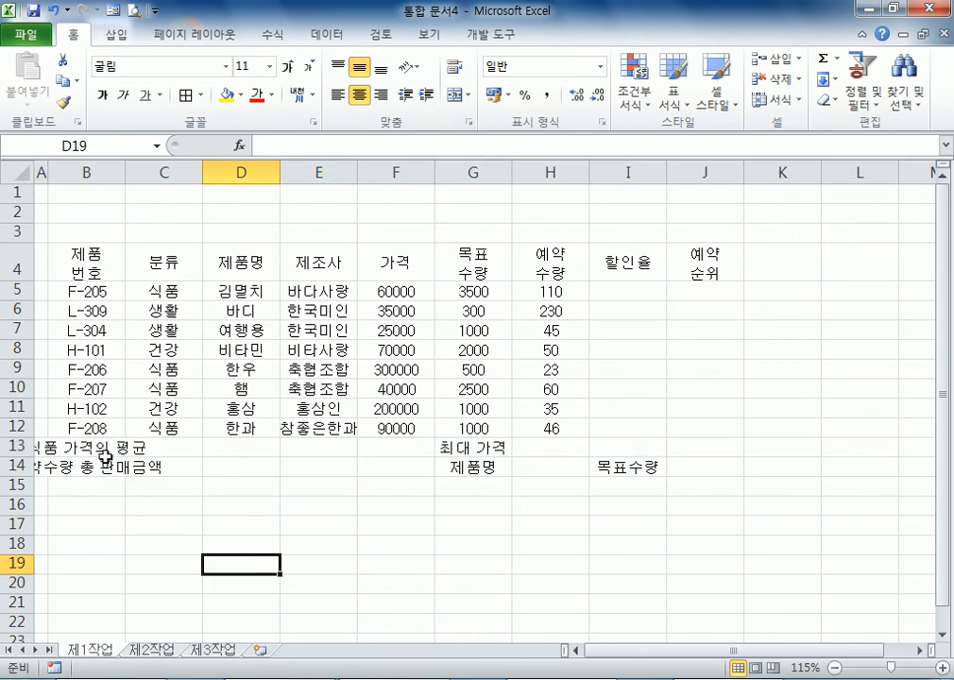
- Merge and centre cells B13:D13 around the 식품 가격의 평균 label
drag(115, 446, 222, 447)
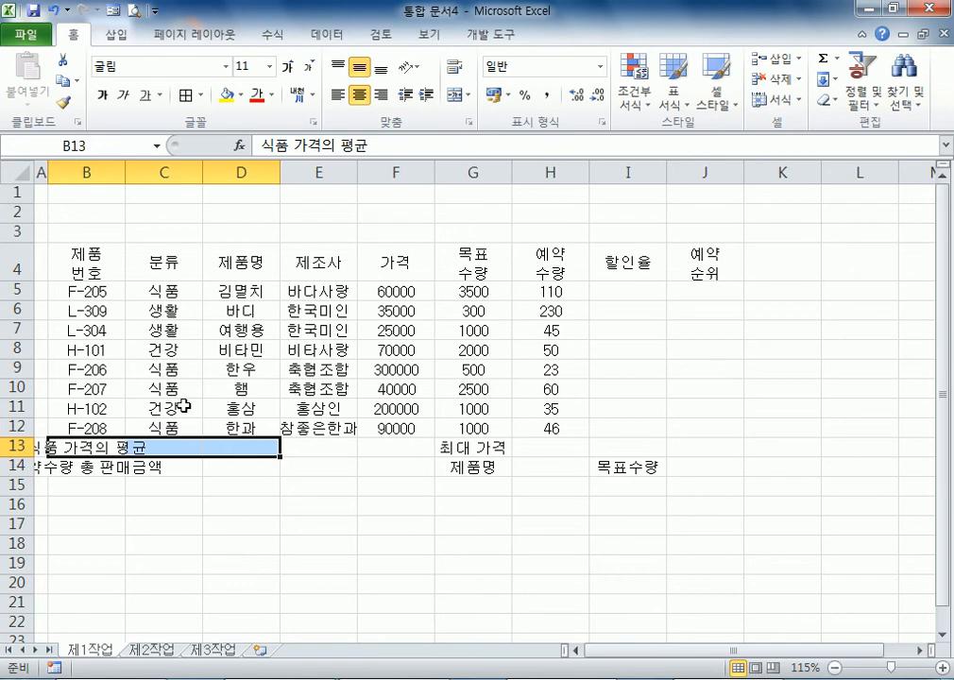
drag(91, 443, 210, 442)
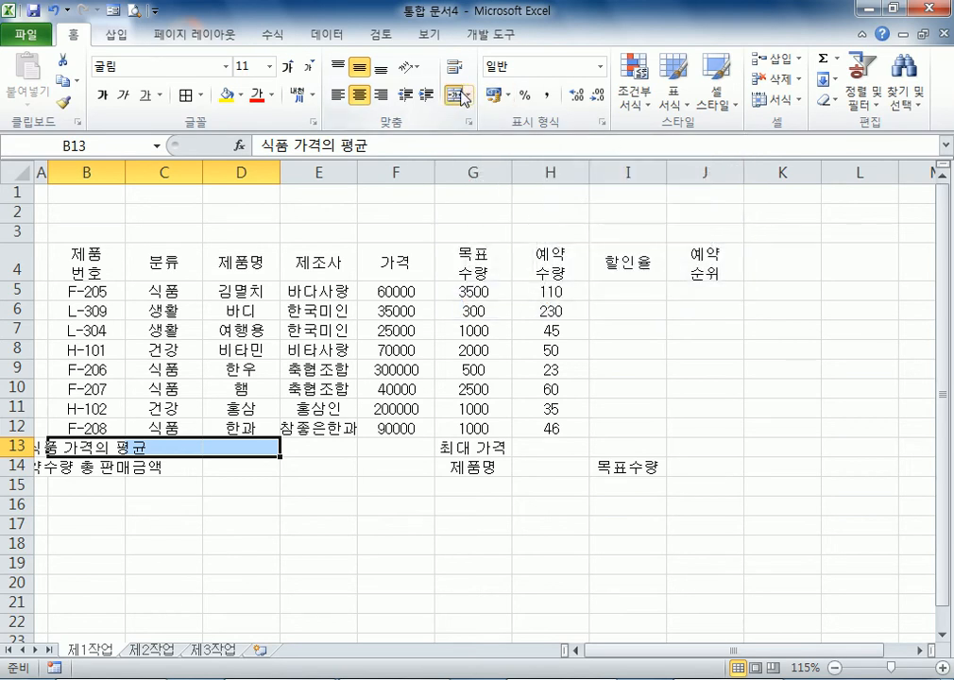
click(460, 95)
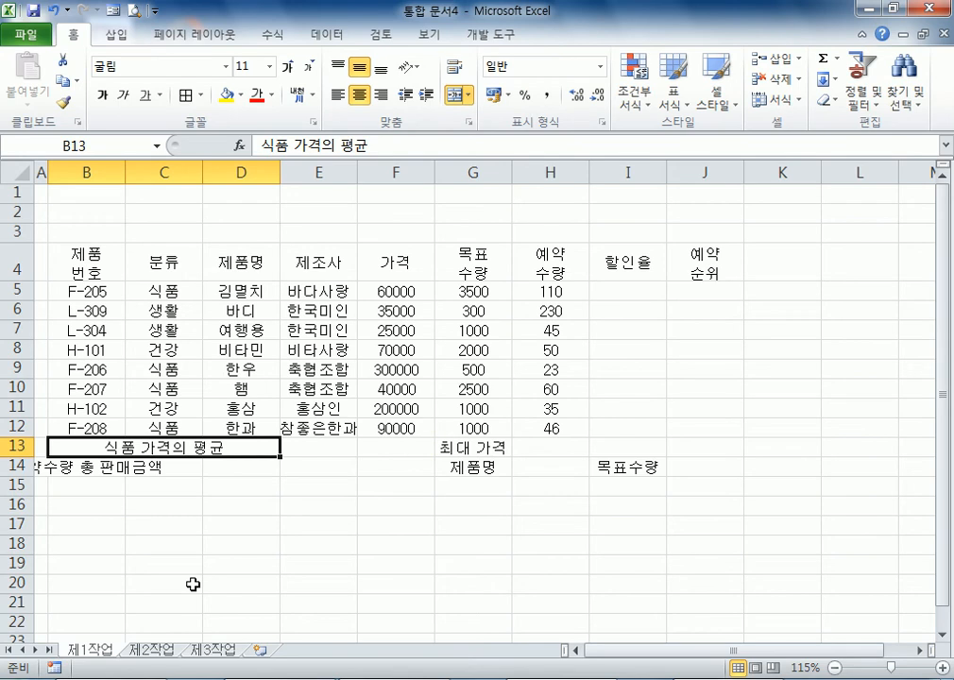
- Try merging and centring cells B14:E14 around the 예약수량 총 판매금액 label
drag(85, 467, 321, 477)
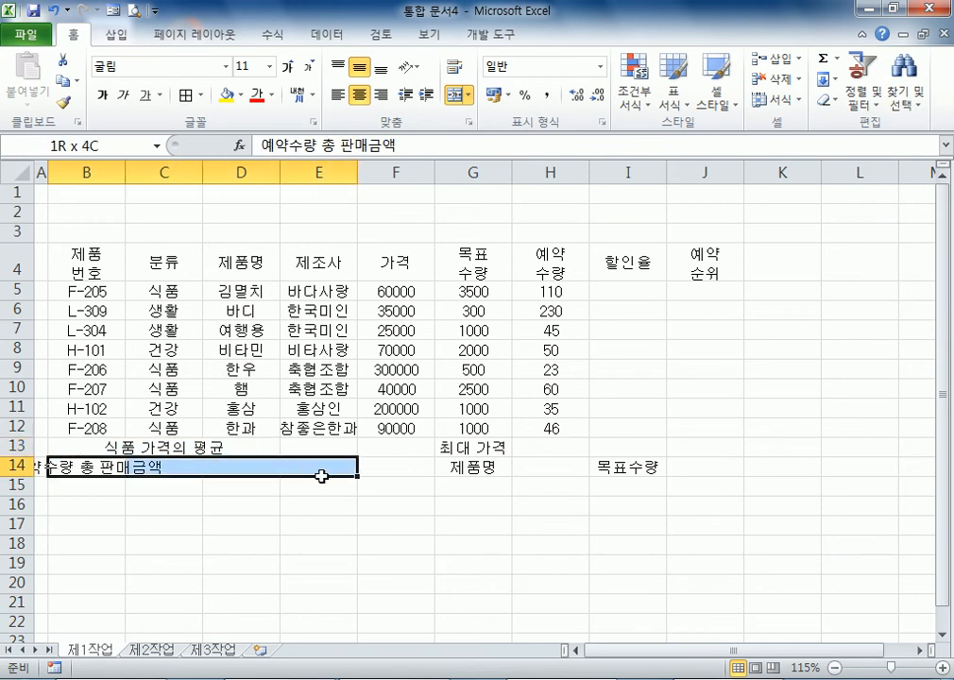
click(458, 95)
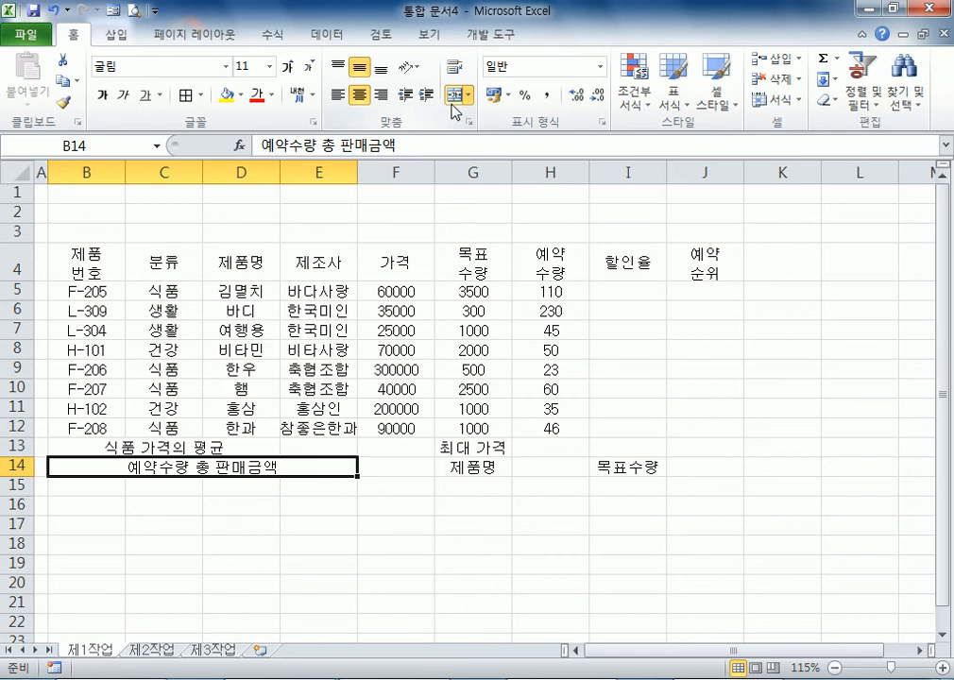
click(455, 98)
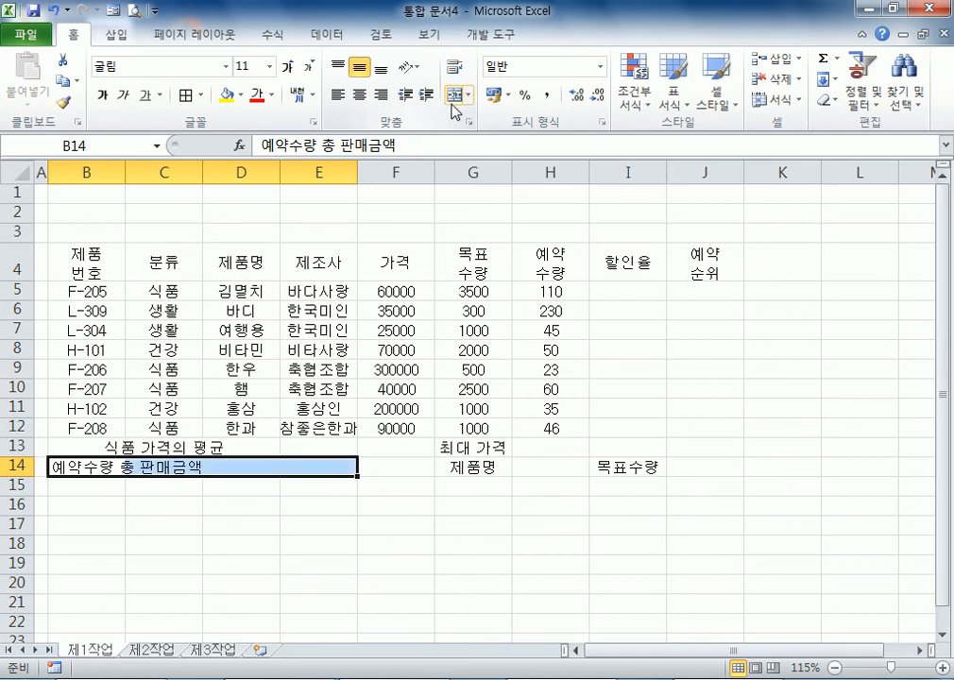
click(453, 104)
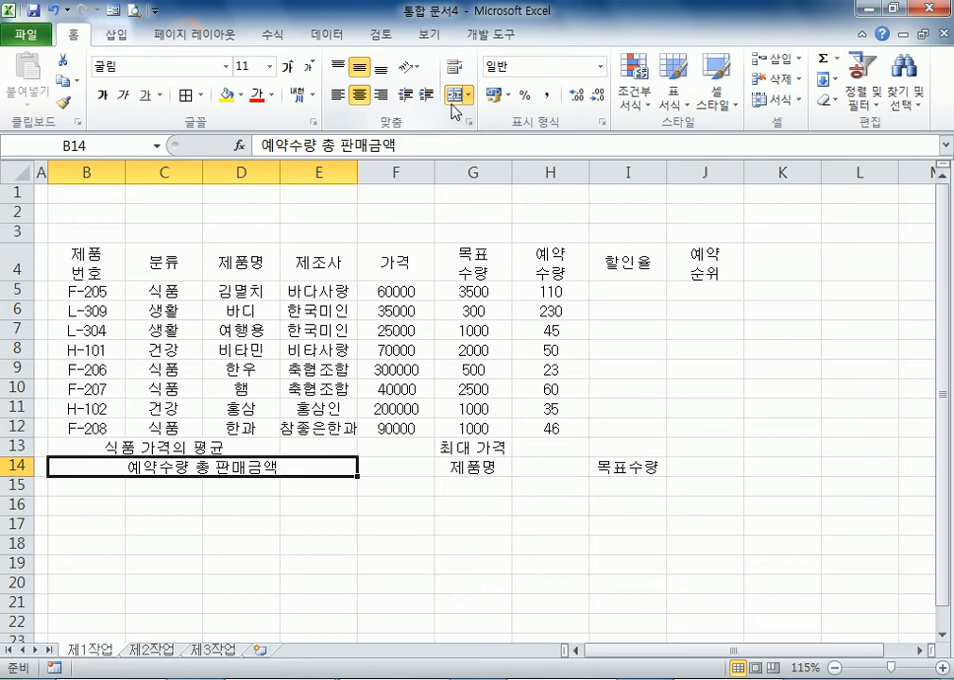
click(236, 522)
click(185, 466)
click(459, 94)
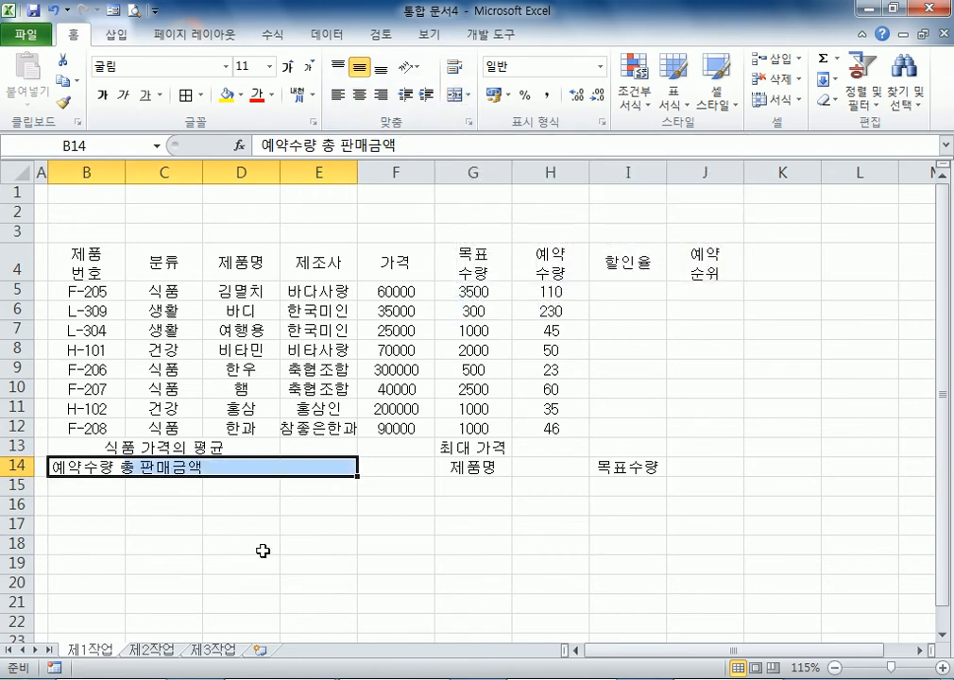
drag(128, 547, 95, 546)
- Merge and centre the ranges B14:D14, G13:I13 and F13:F14 in the summary rows
drag(66, 471, 219, 467)
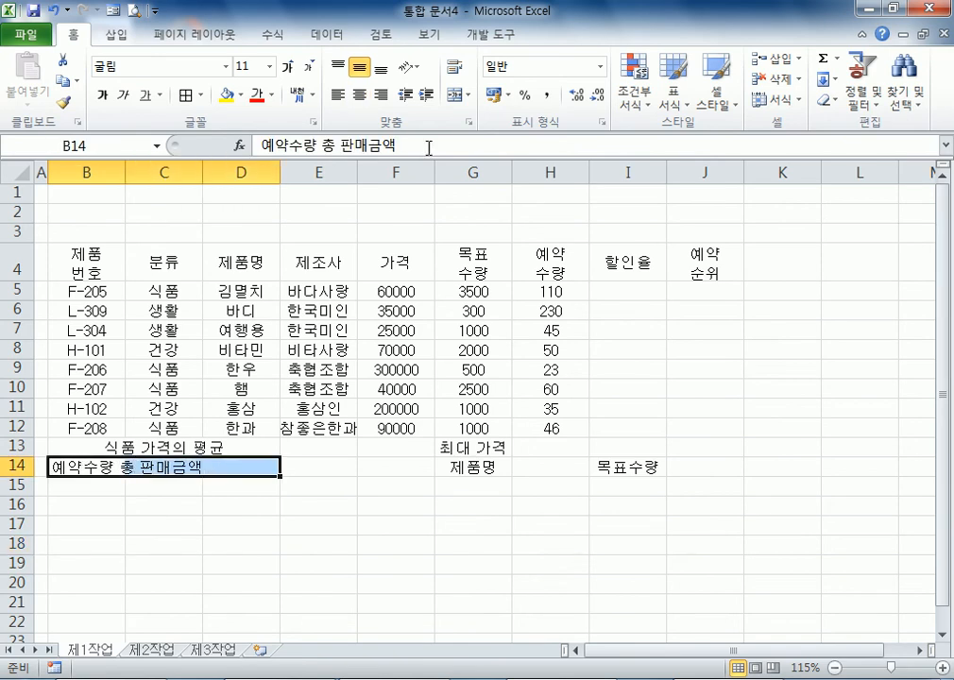
click(455, 95)
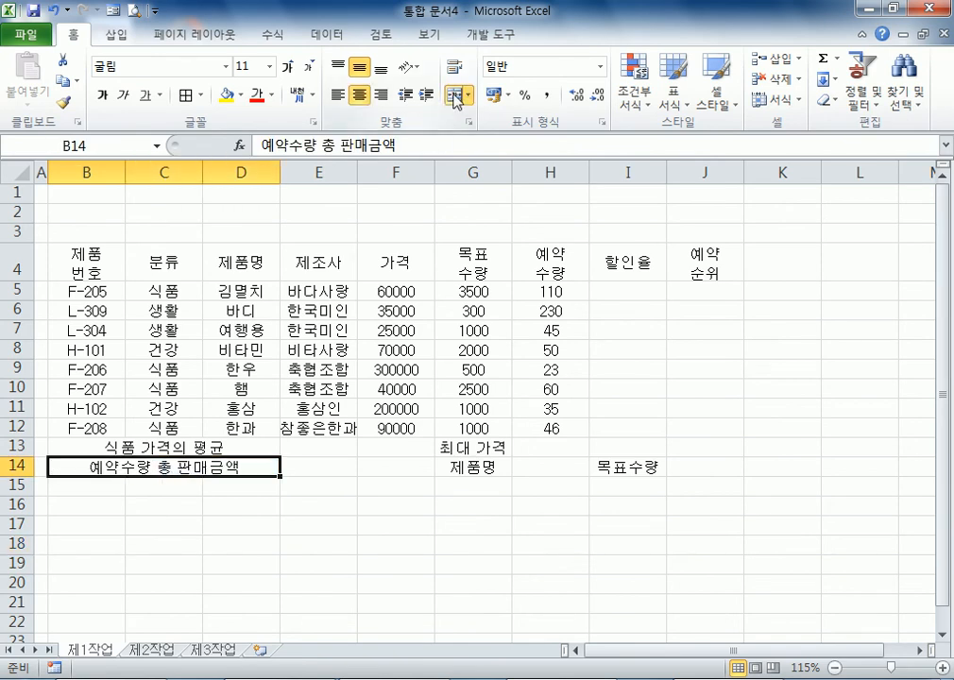
drag(488, 448, 602, 453)
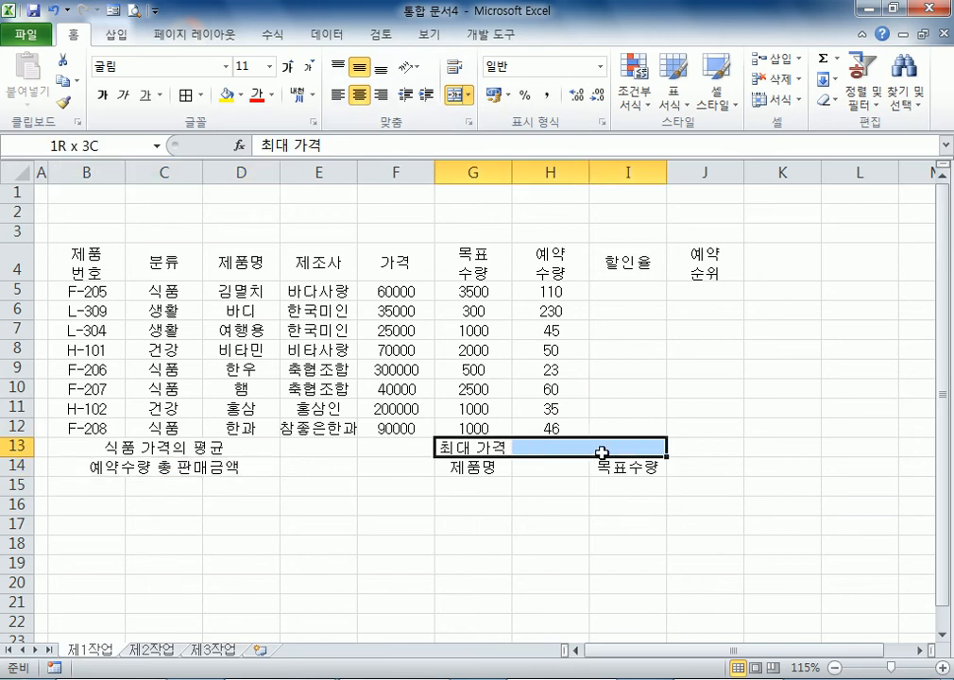
click(459, 97)
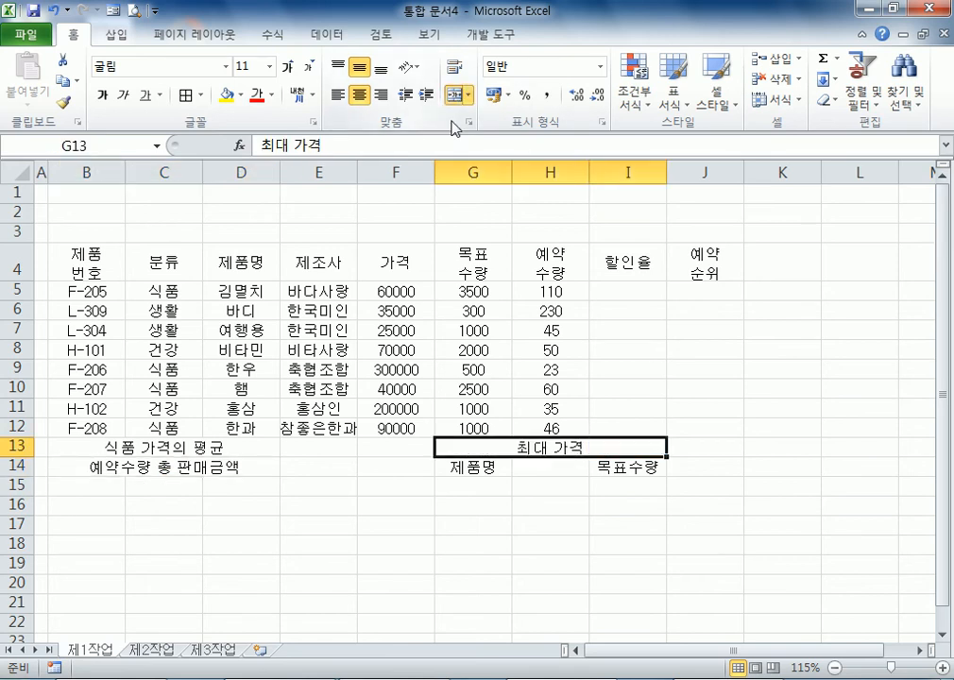
mouse_move(415, 462)
mouse_down()
mouse_move(403, 450)
mouse_move(408, 462)
mouse_up()
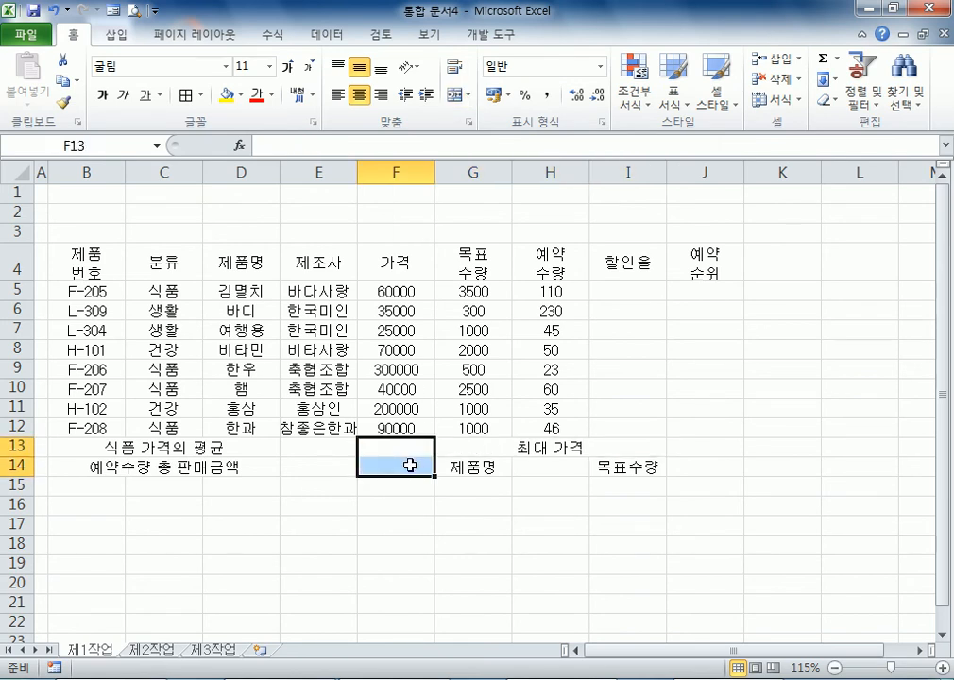
click(455, 94)
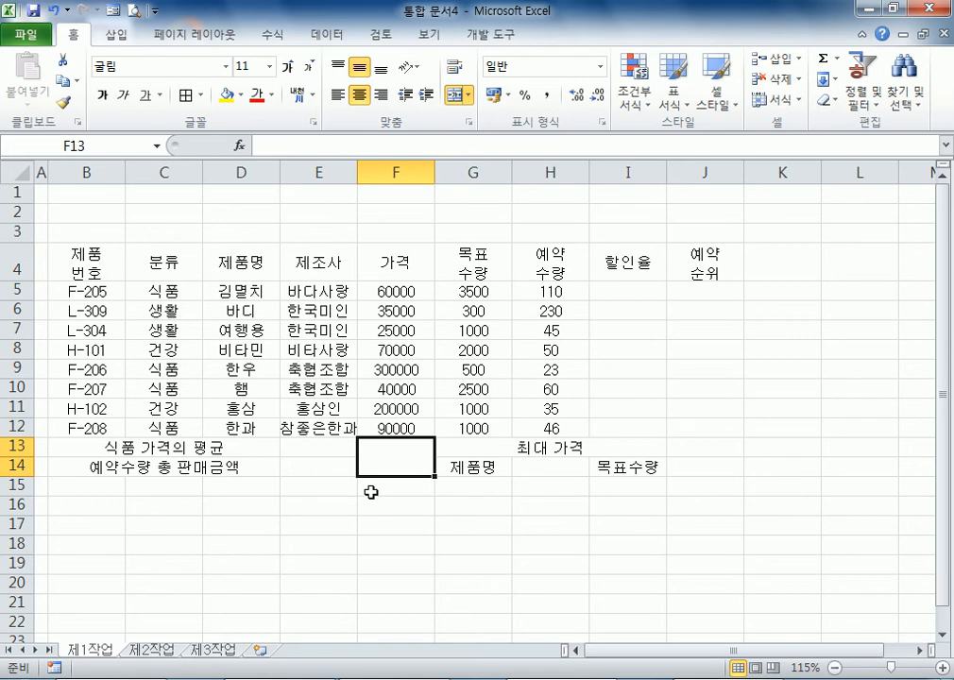
- Merge and centre the blank cells B19:D19 below the table as a practice example
click(87, 448)
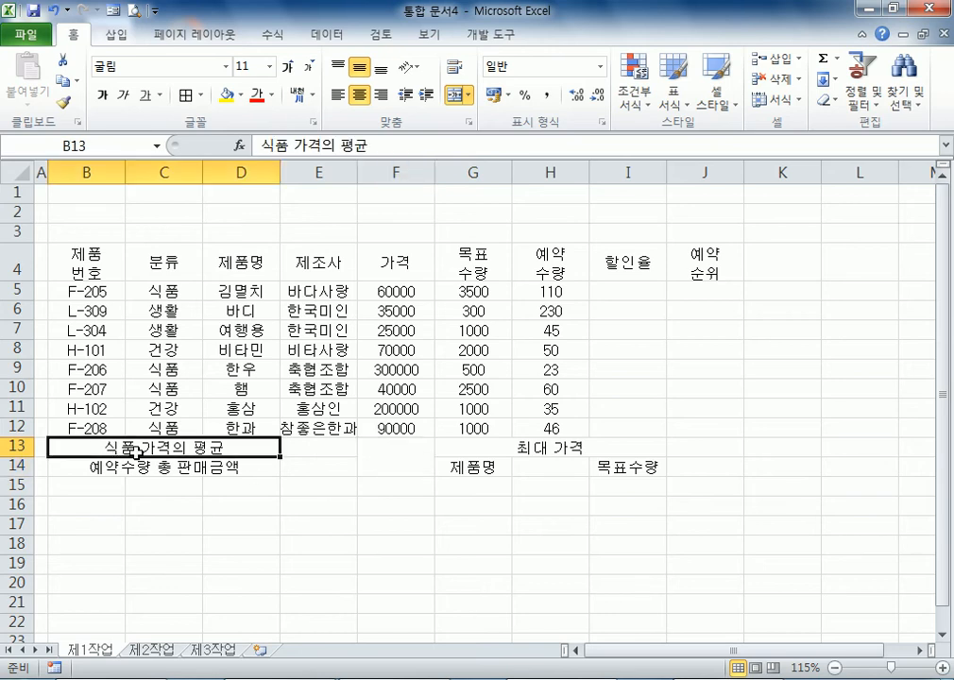
scroll(118, 532, down, 3)
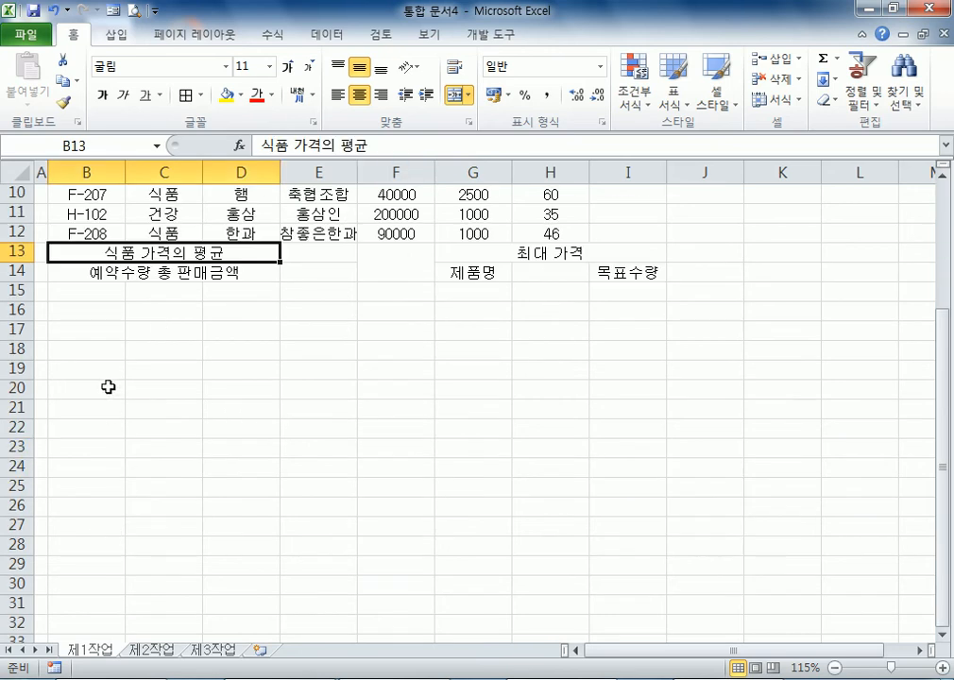
click(98, 368)
drag(98, 369, 249, 373)
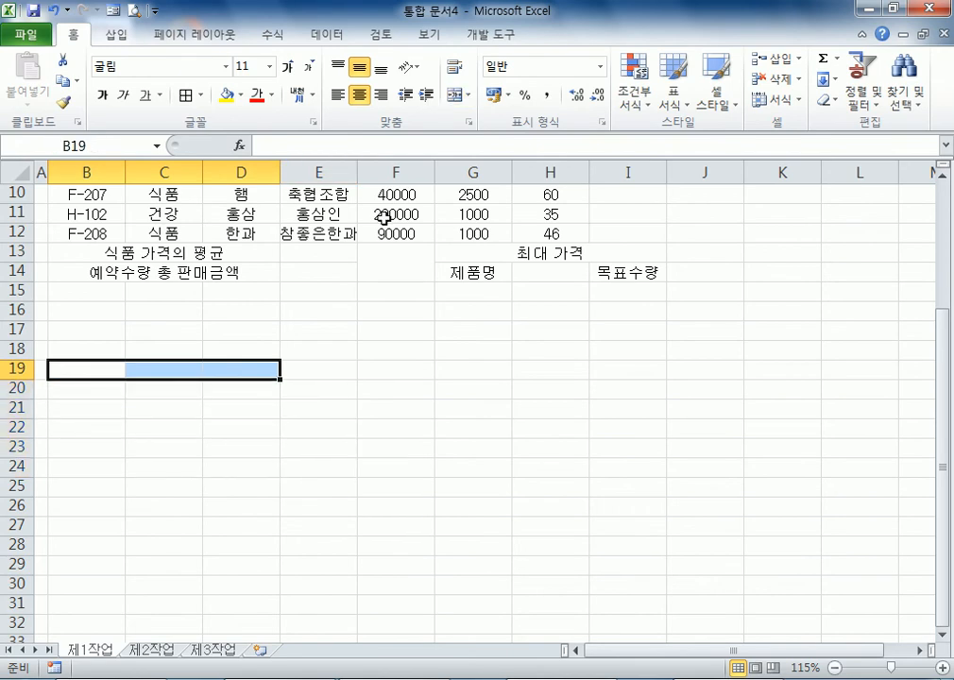
click(457, 99)
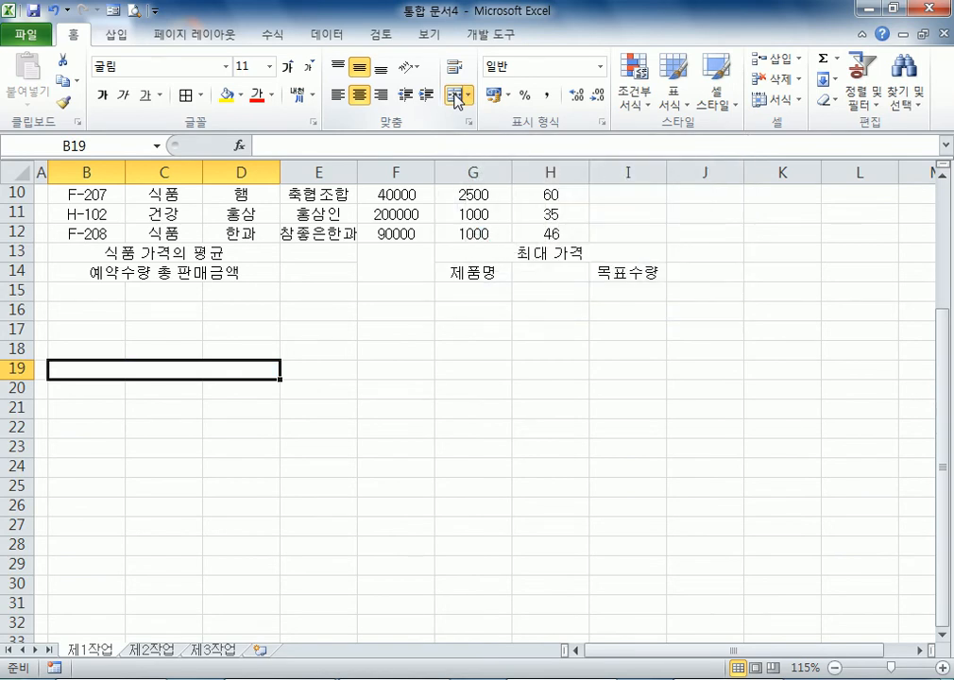
- Enter placeholder text in cells F19, G19 and H19
click(412, 374)
text(ㅇ)
key(Tab)
text(ㄴㅇㄹ)
key(Tab)
text(ㄴㅇㄹ)
click(562, 406)
drag(416, 369, 546, 370)
click(555, 366)
- Enter the test values 1, 2 and 3 in cells F19, G19 and H19
click(417, 368)
text(1)
key(Tab)
text(2)
key(Tab)
text(3)
click(471, 407)
- Merge and centre cells F19:H19, accepting that only the first value is kept
drag(395, 368, 531, 369)
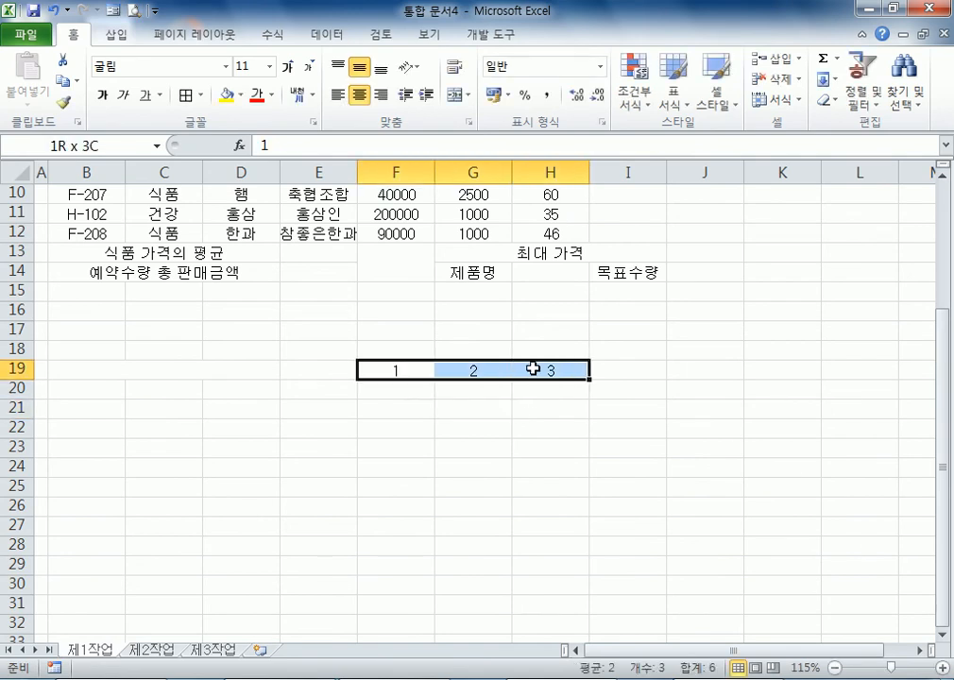
click(460, 94)
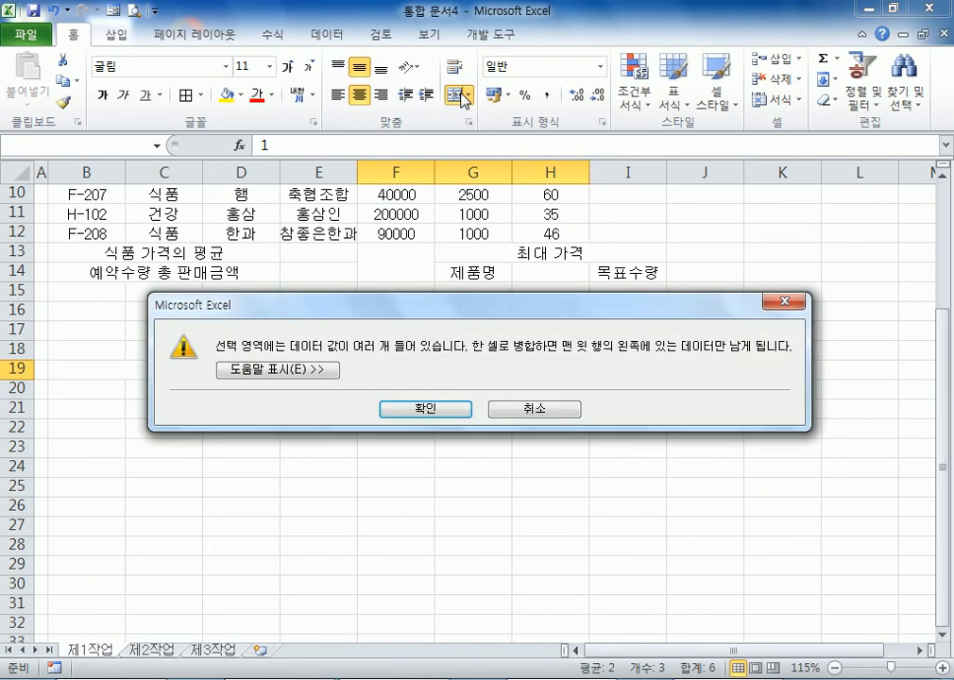
click(448, 408)
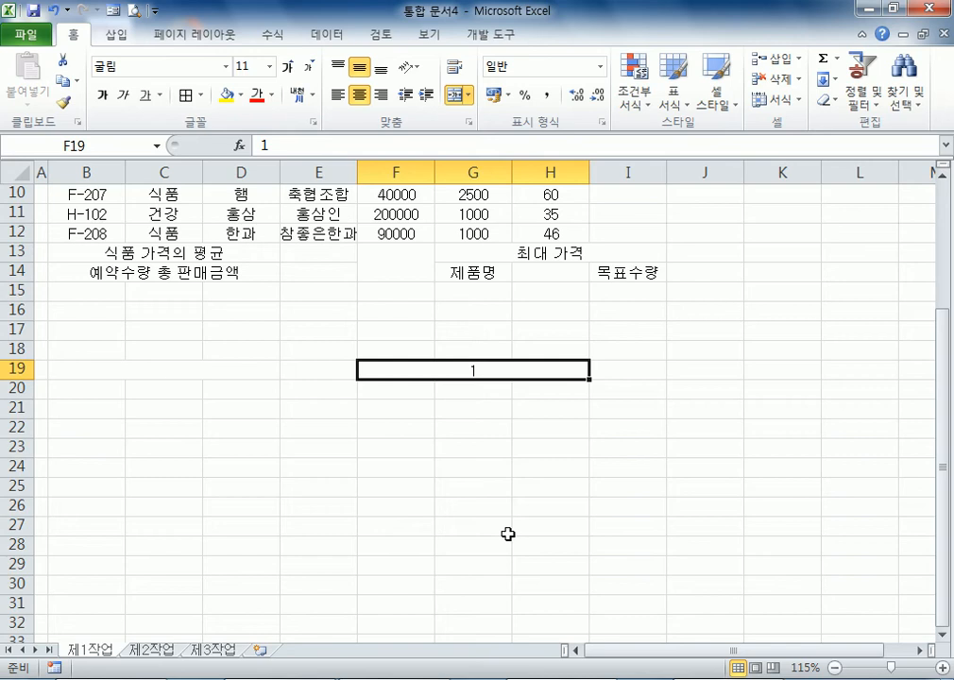
click(456, 95)
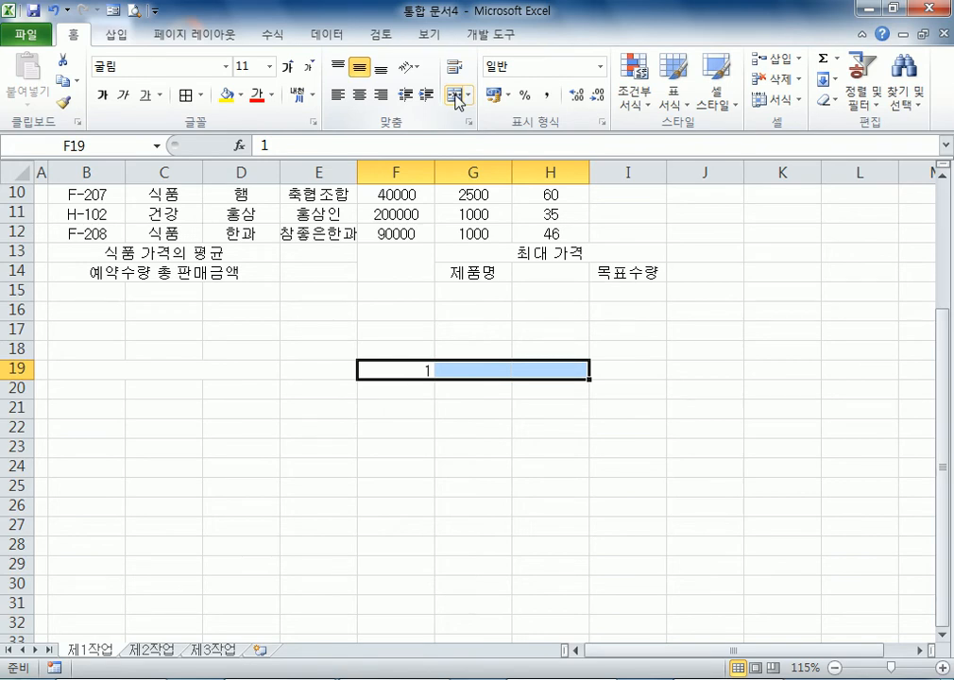
key(ctrl+z)
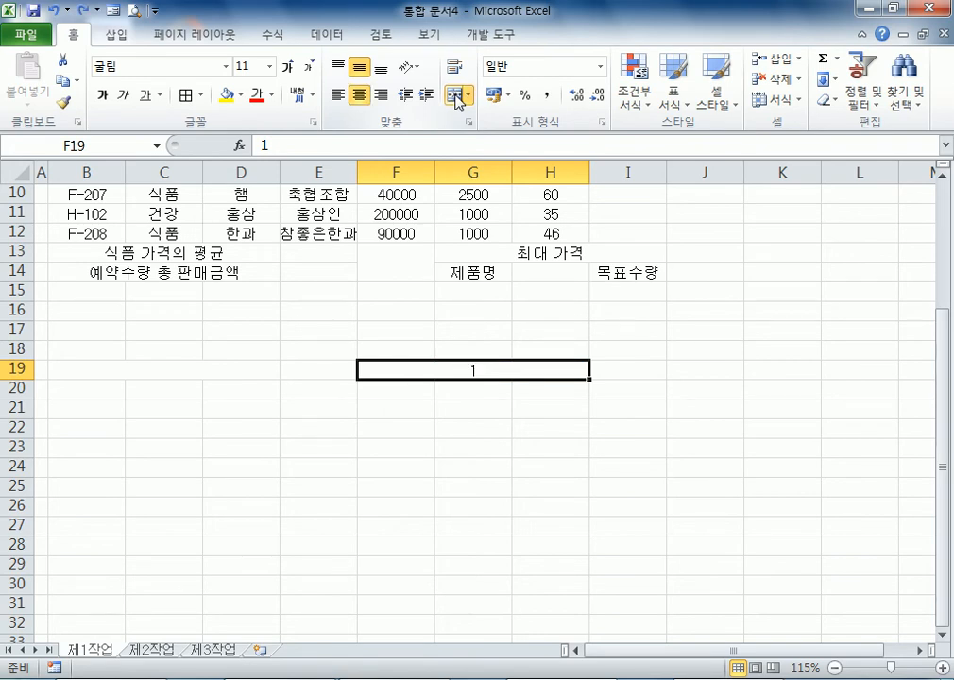
- Undo the merge of F19:H19 and merge and centre the cells again, accepting that only the first value is kept
key(ctrl+z)
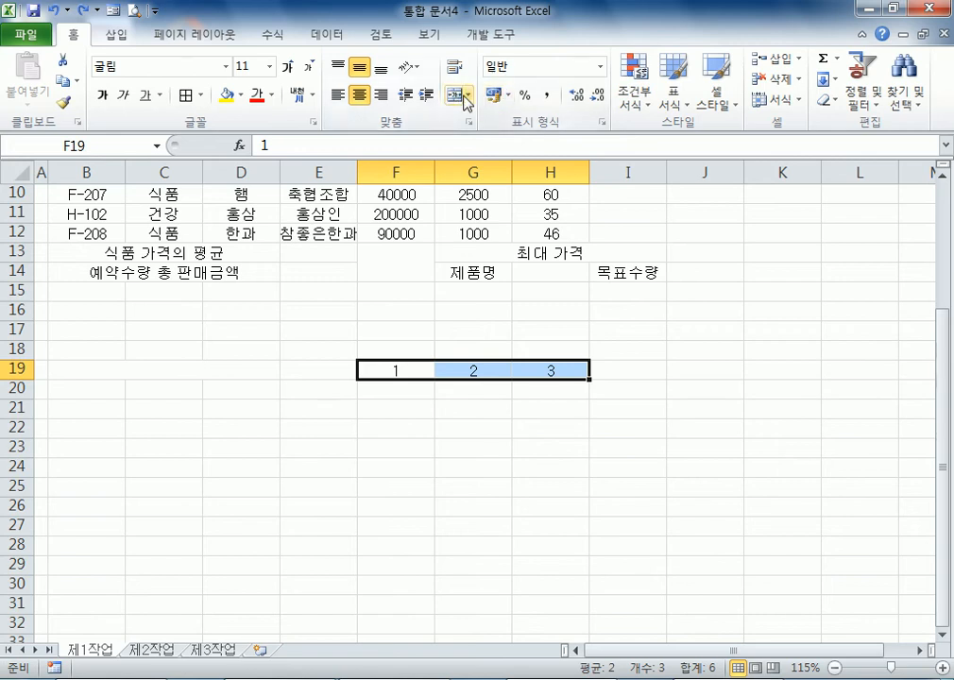
click(456, 95)
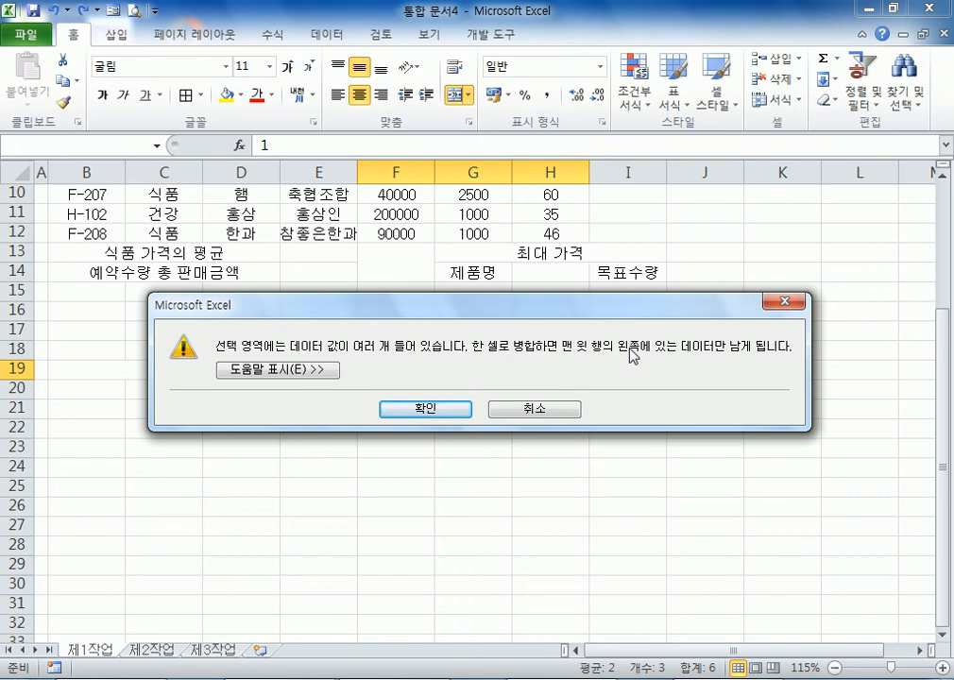
click(449, 411)
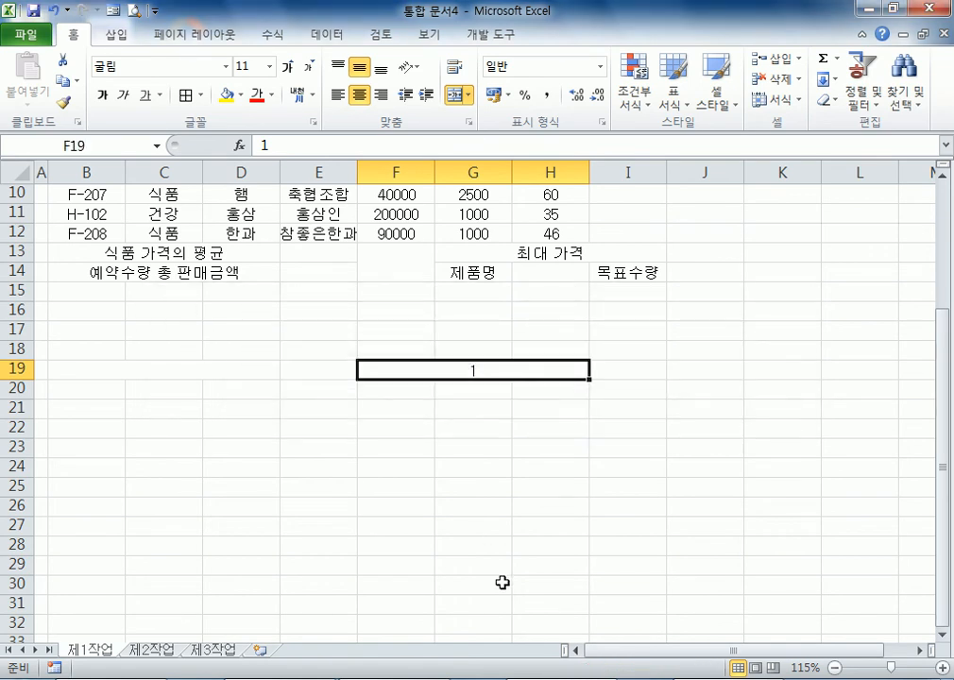
- Unmerge the practice cell F19:H19 back into separate cells
click(501, 583)
click(445, 365)
click(456, 100)
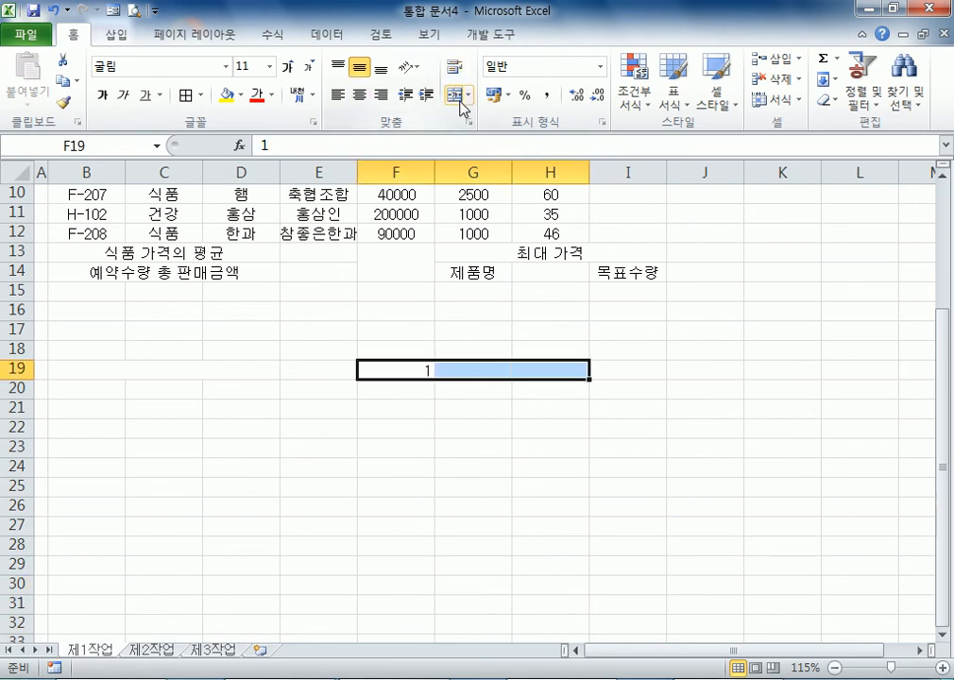
click(499, 368)
click(526, 370)
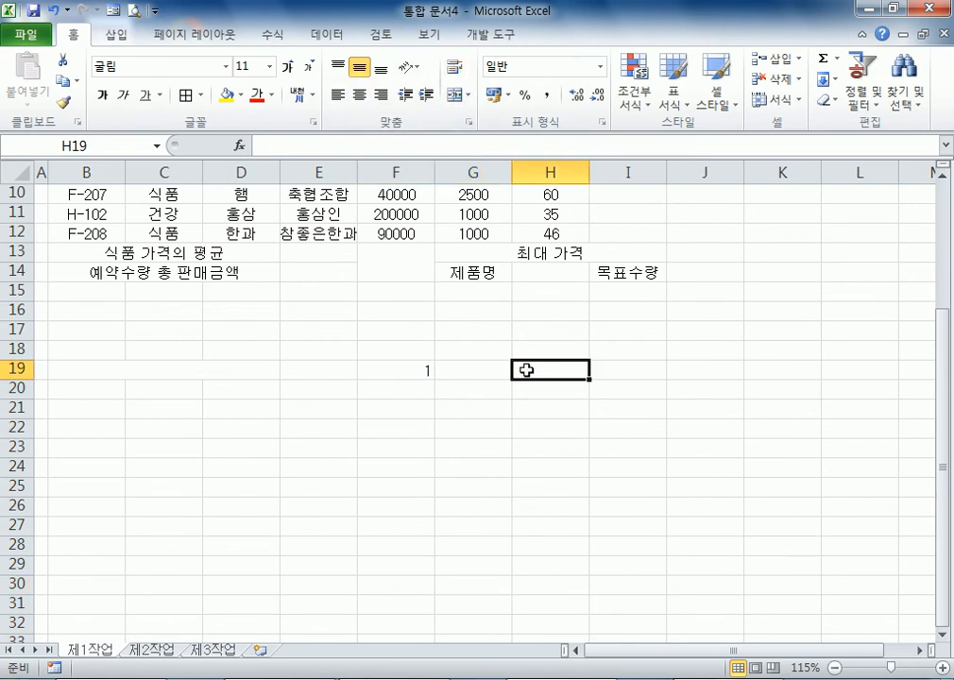
- Delete rows 17 to 31 below the table to remove the merge practice cells
drag(17, 329, 17, 602)
right_click(113, 534)
click(164, 406)
click(207, 392)
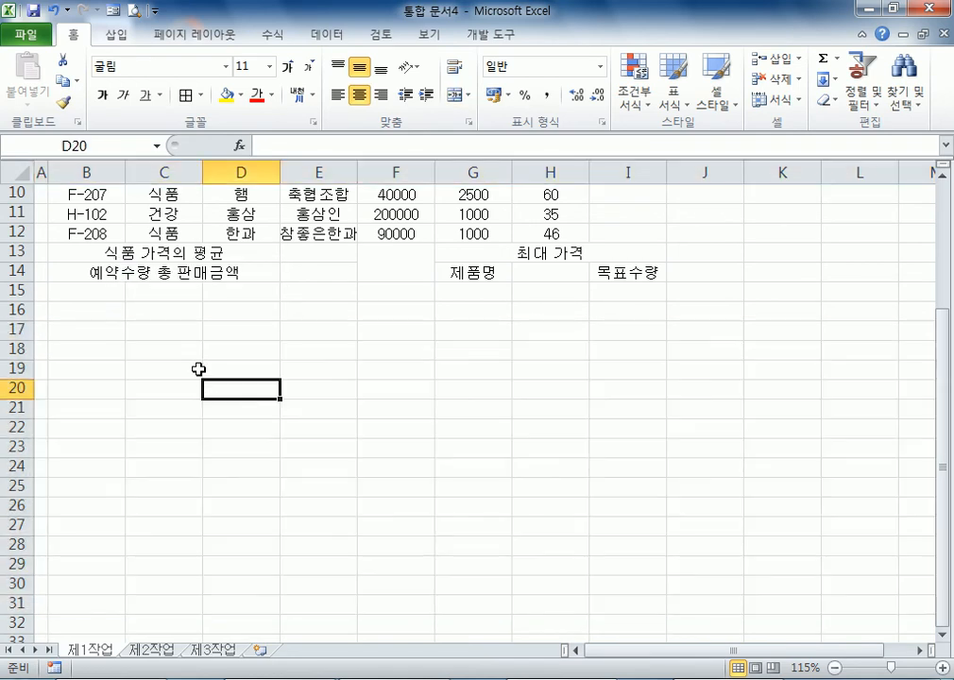
- Select the whole table range B4:J14 as a selection example, and clear the selection
scroll(199, 371, up, 2)
drag(64, 239, 586, 420)
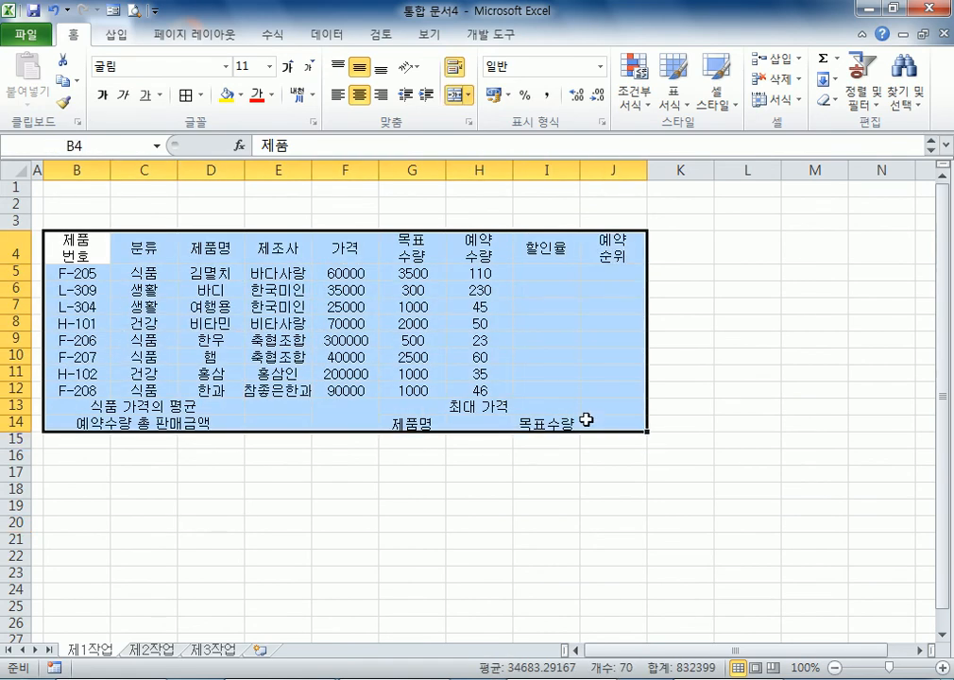
ctrl+click(349, 357)
drag(66, 243, 604, 411)
click(133, 304)
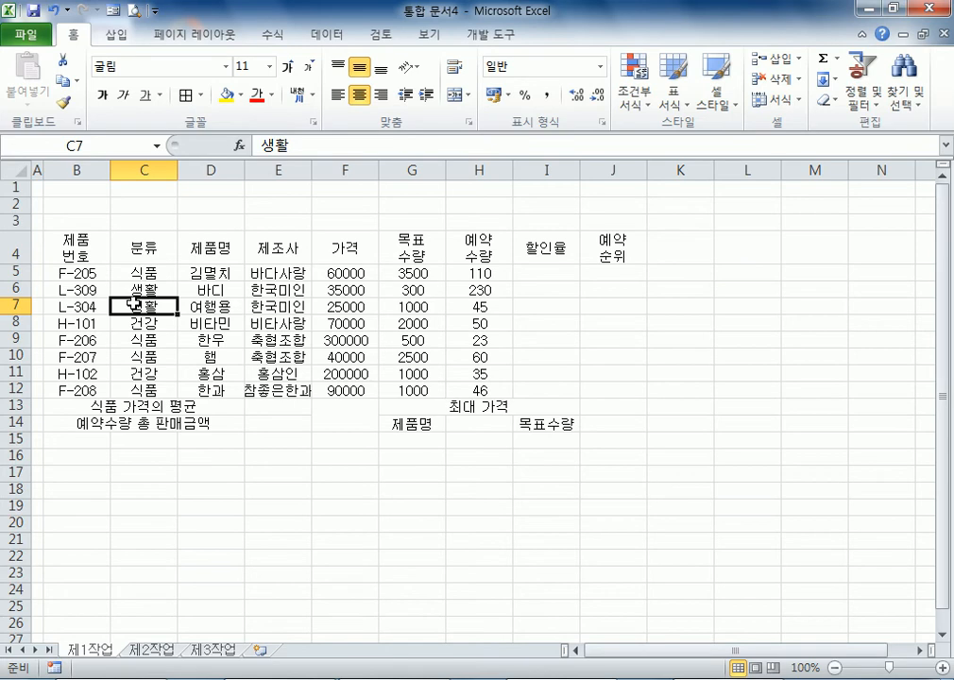
- Insert a blank row above the L-304 product in row 7, and undo the insertion
right_click(15, 308)
click(94, 439)
click(241, 490)
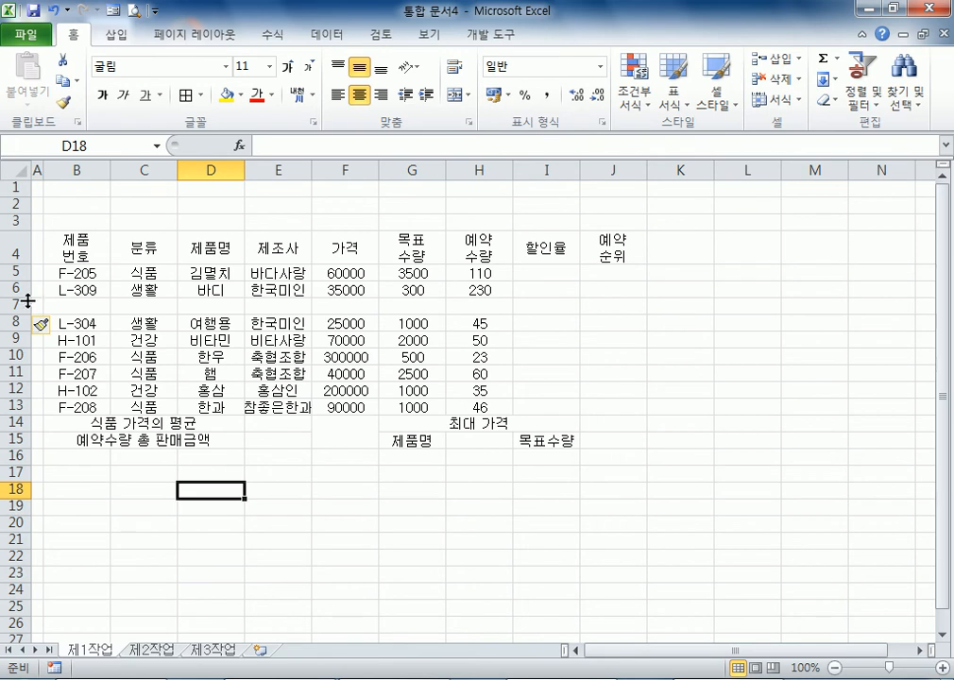
right_click(29, 305)
click(118, 490)
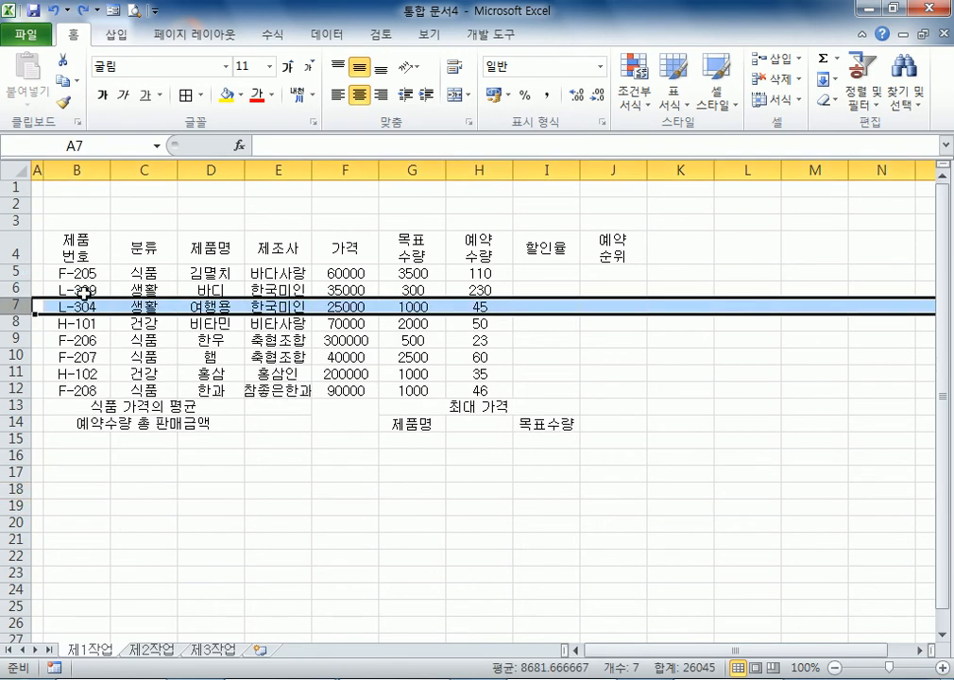
drag(91, 166, 587, 168)
click(437, 422)
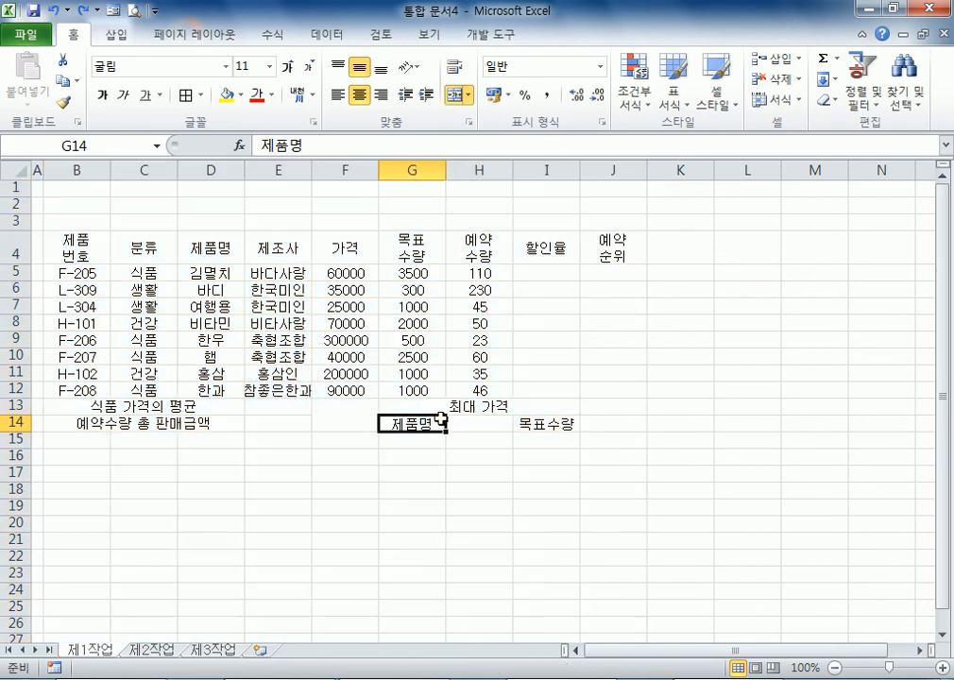
drag(75, 248, 601, 419)
click(285, 362)
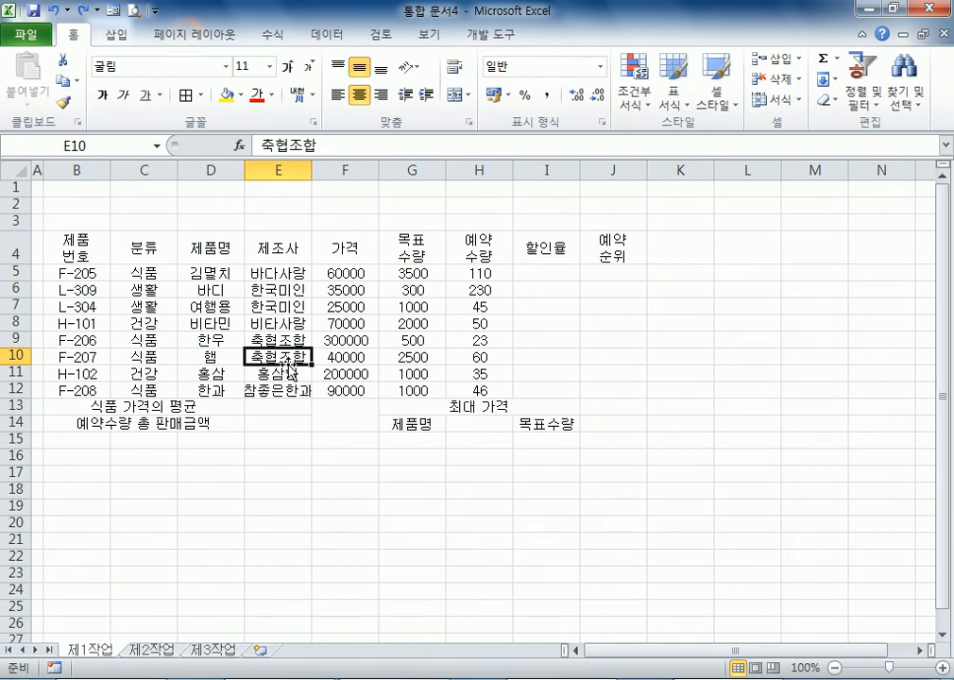
- Select the entire sheet from an empty cell below the table, and return to a cell inside the table
scroll(288, 367, down, 1)
click(227, 488)
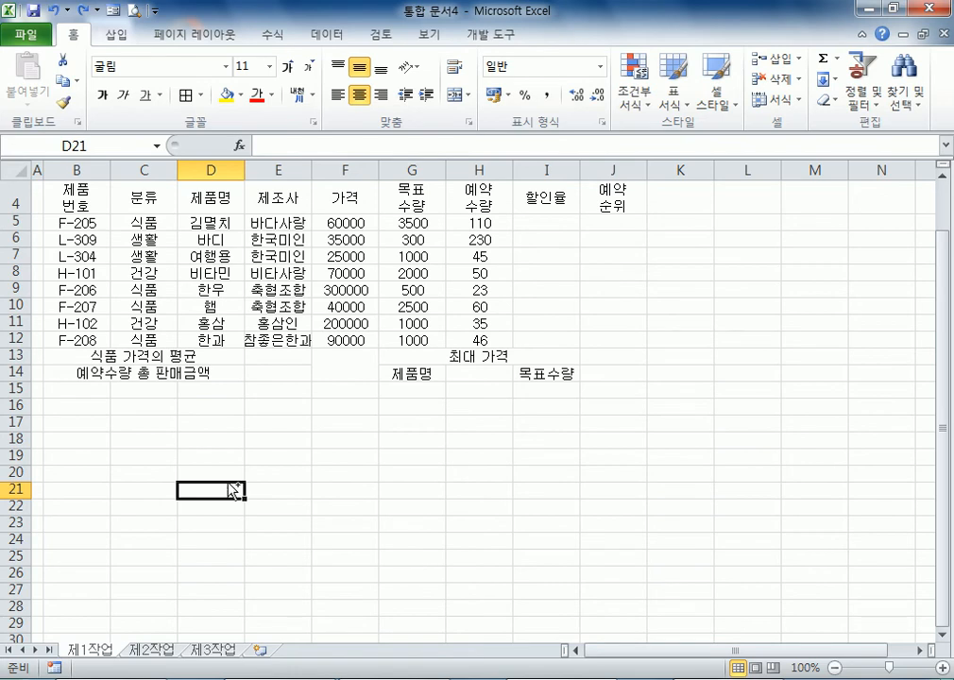
key(ctrl+a)
scroll(228, 483, up, 1)
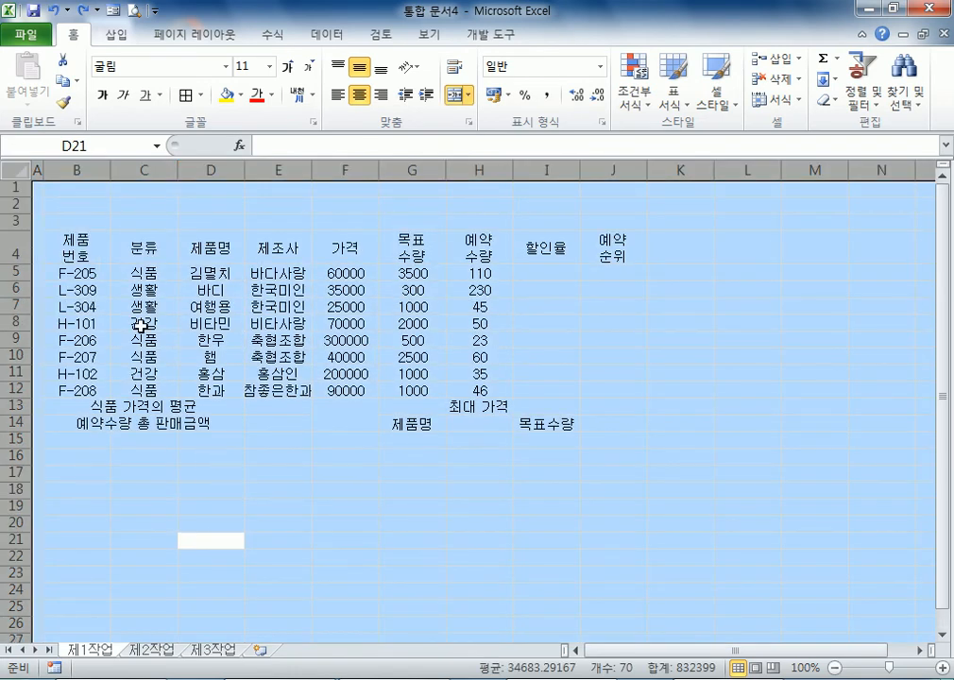
click(204, 289)
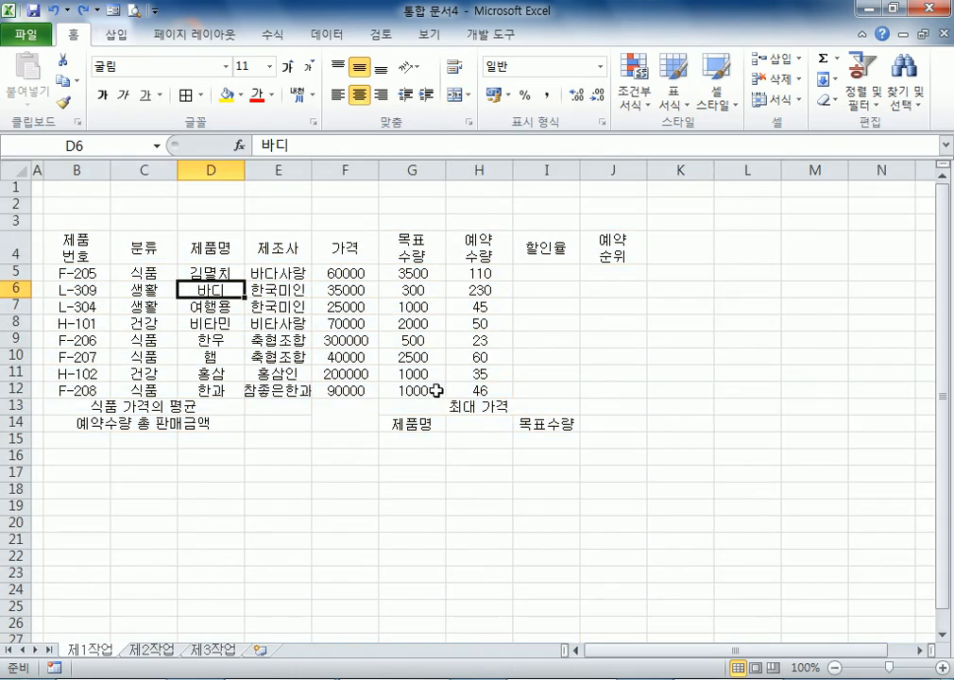
- Select the entire table B4:J14 from a cell inside it and set its borders to 테두리 없음
key(ctrl+a)
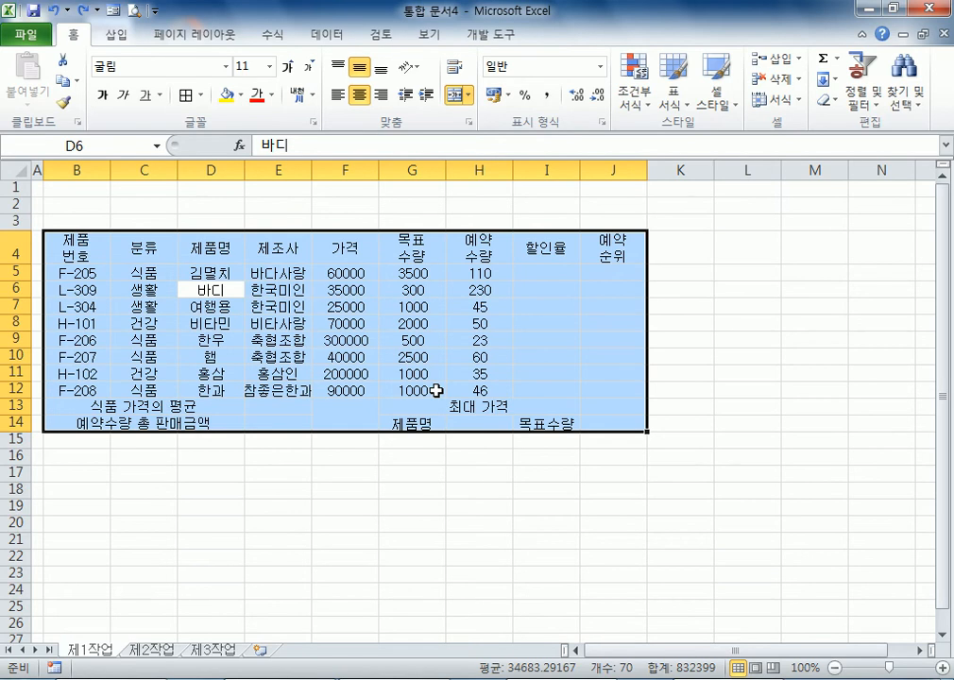
click(293, 321)
key(ctrl+a)
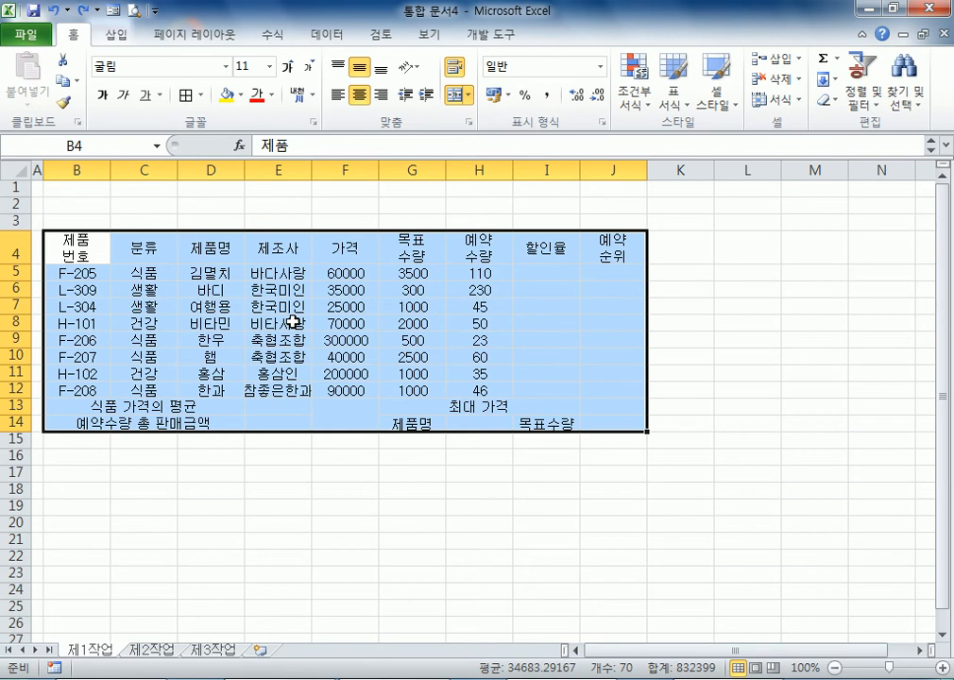
click(294, 321)
key(ctrl+a)
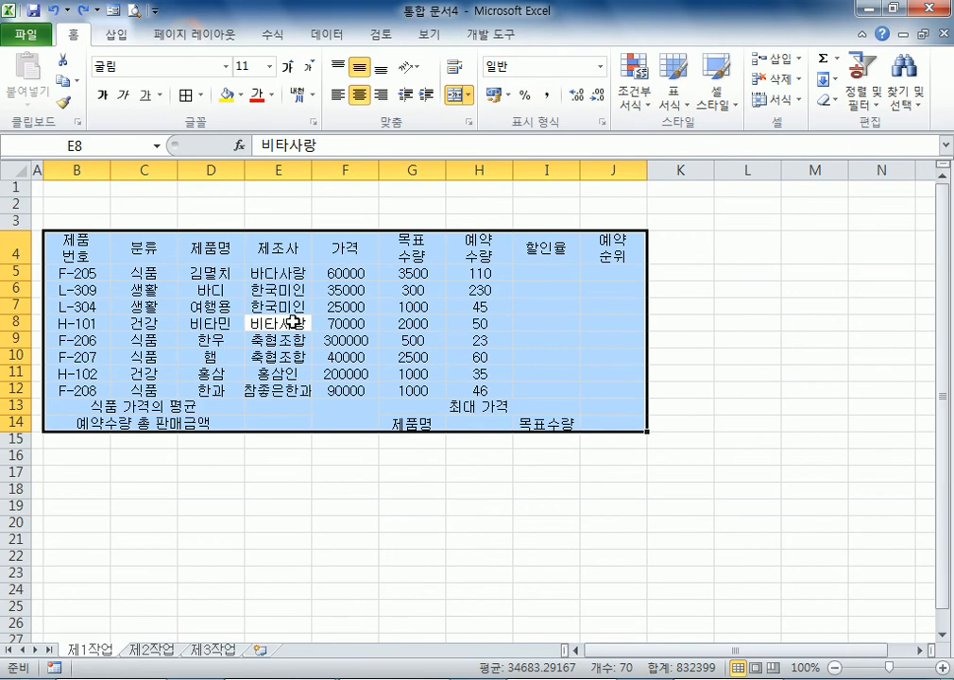
click(201, 94)
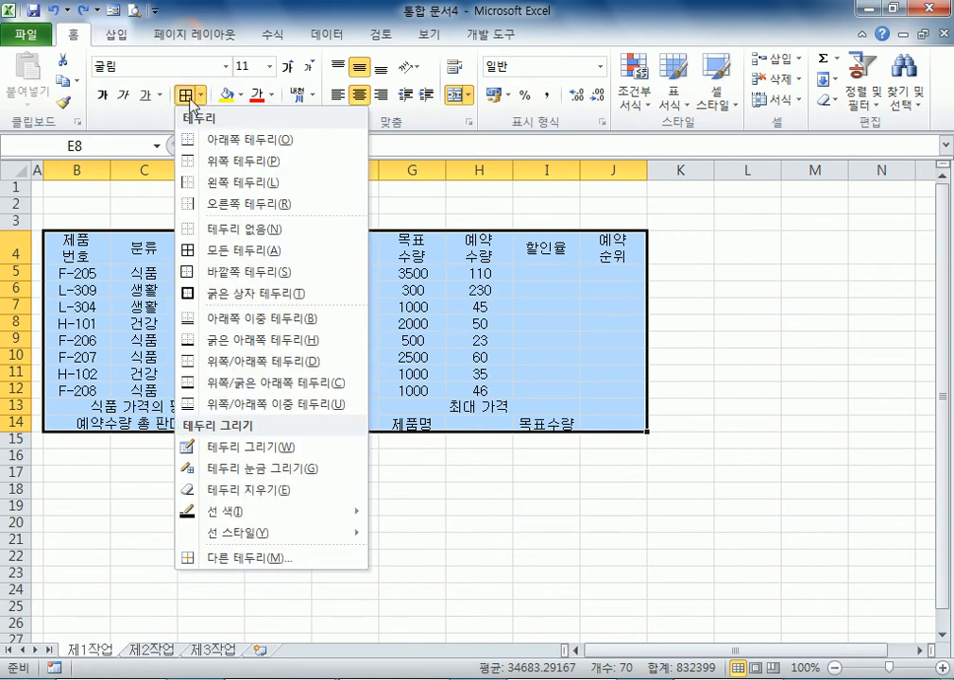
click(230, 230)
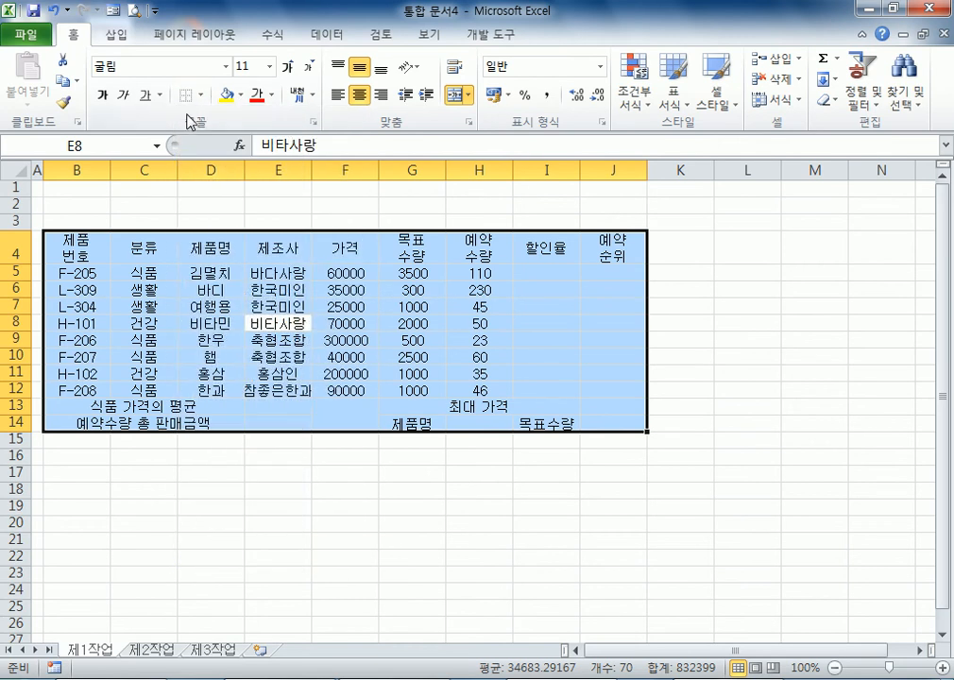
- Apply 모든 테두리 to every cell of the selected table
click(203, 95)
click(203, 96)
click(203, 95)
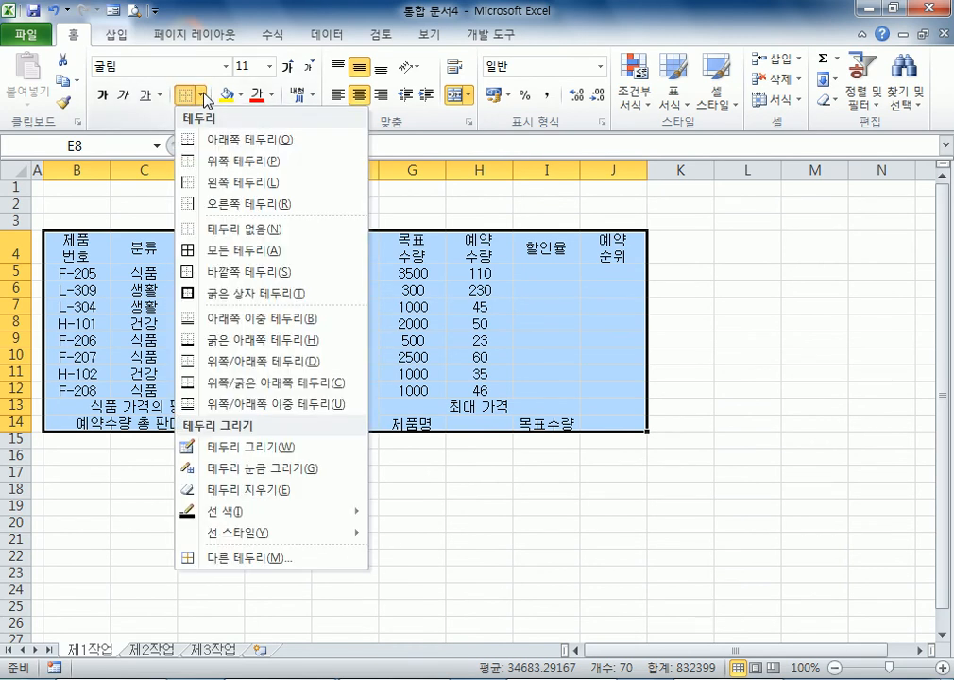
click(229, 253)
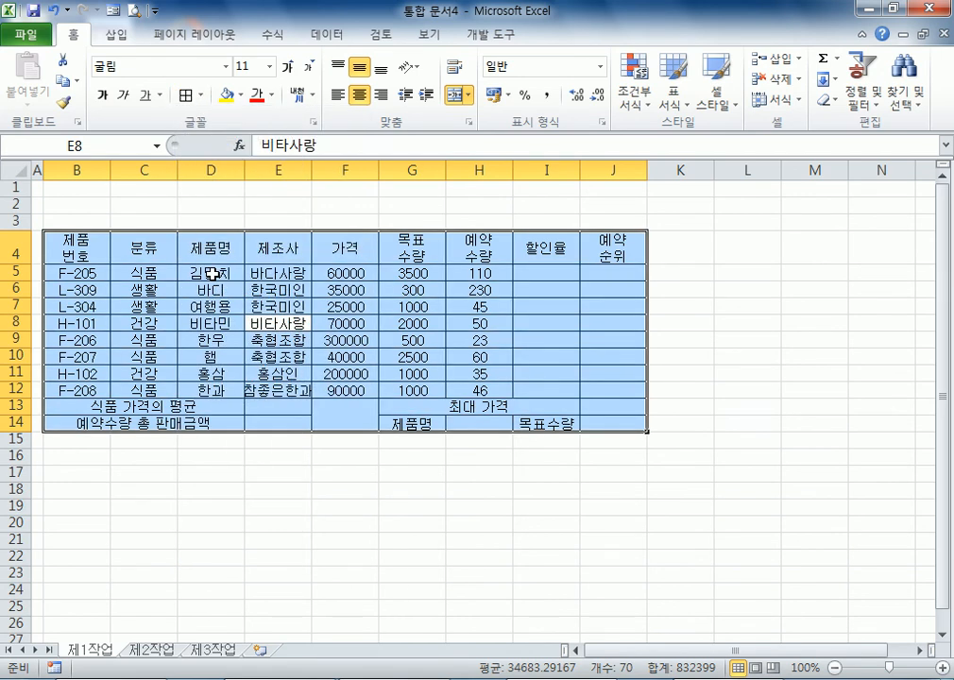
click(389, 555)
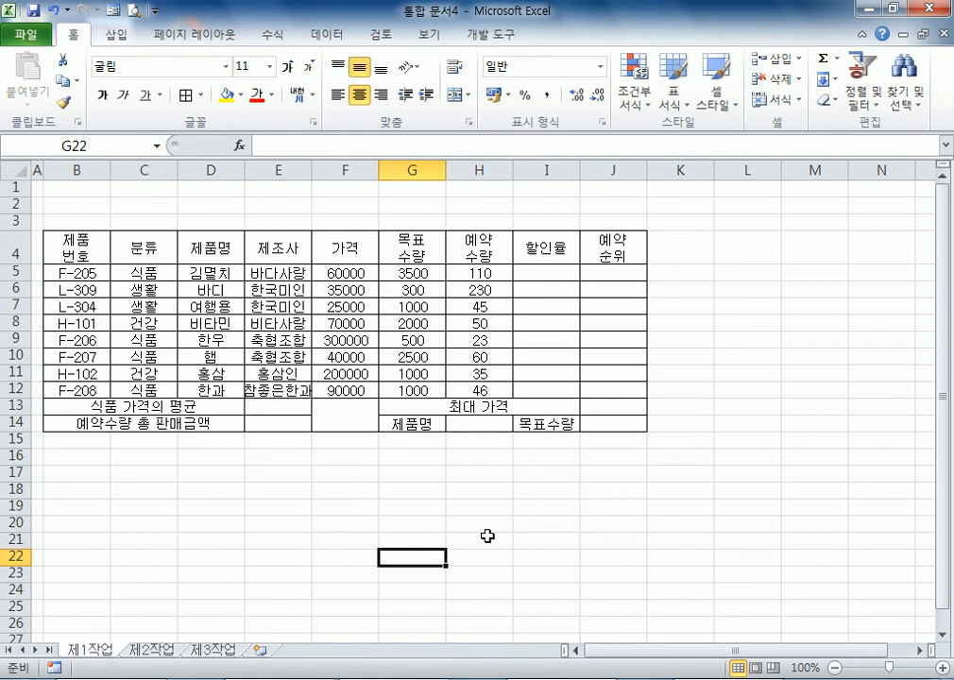
- Undo the table borders, reselect the whole table B4:J14 and apply 모든 테두리 to it again
drag(87, 248, 525, 399)
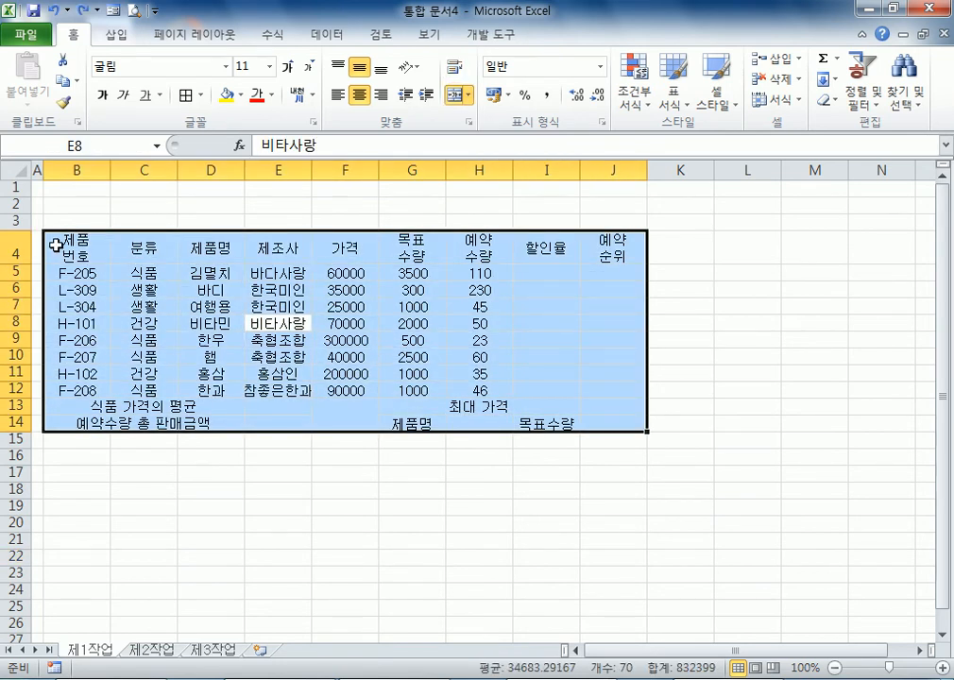
drag(58, 246, 580, 425)
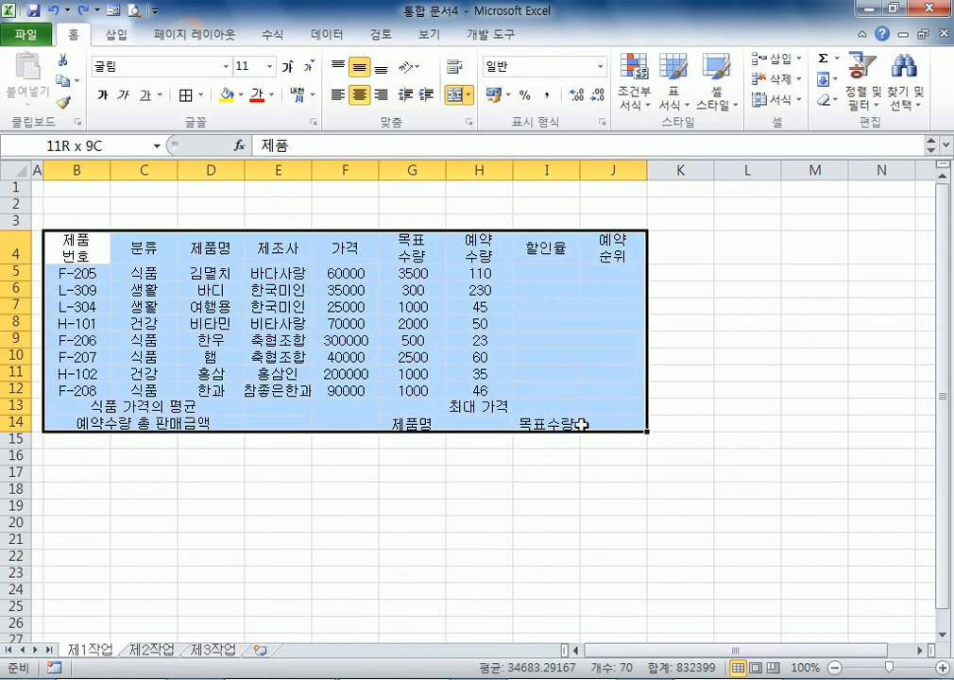
click(281, 290)
key(ctrl+a)
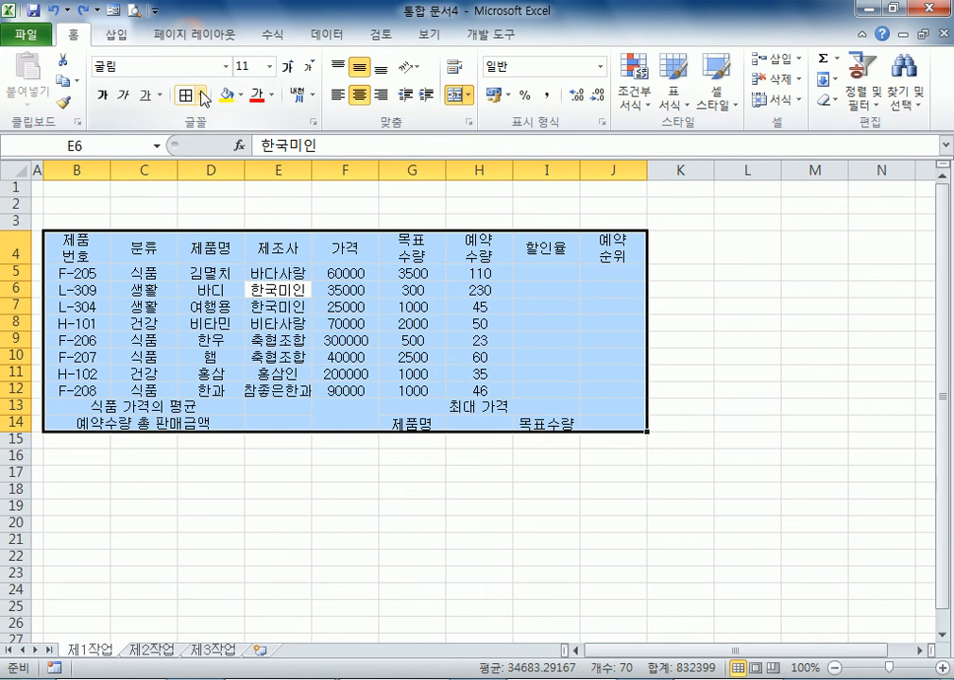
click(201, 95)
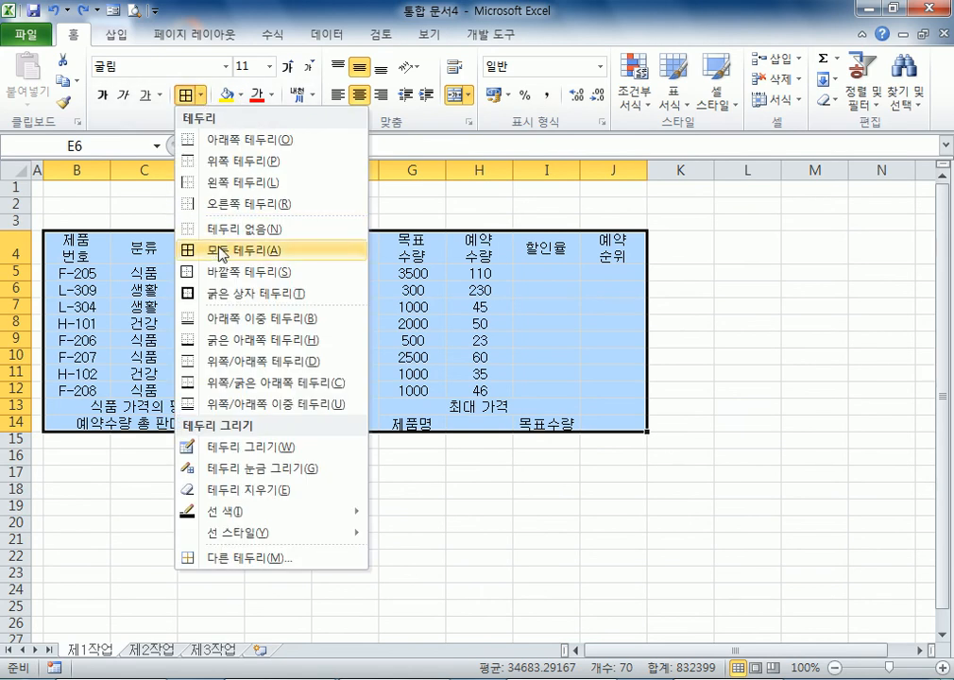
click(221, 252)
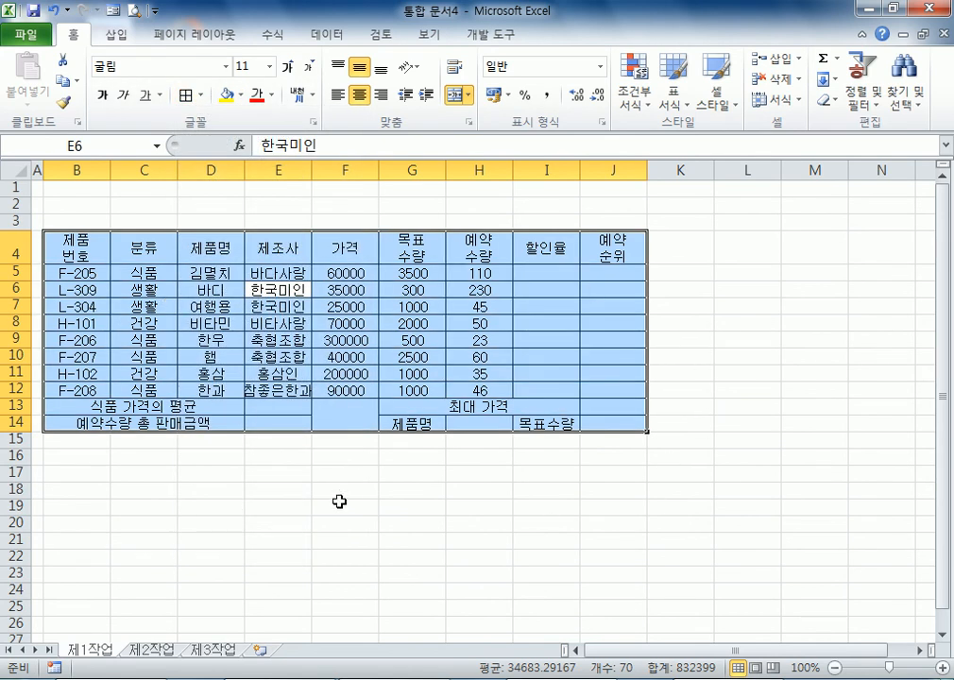
click(340, 503)
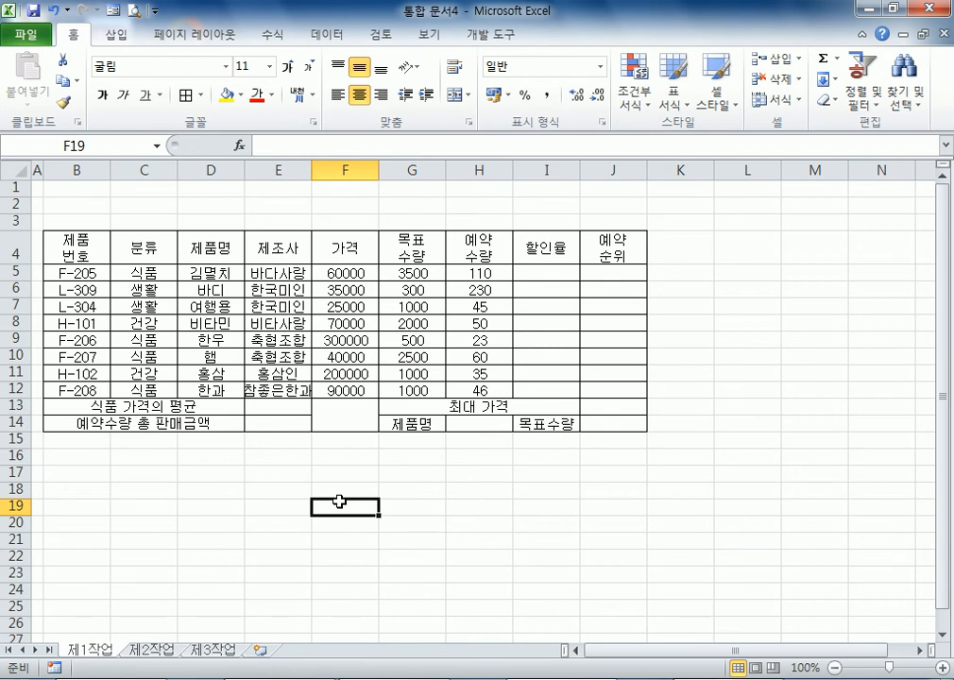
- AutoFit the width of column E (제조사) to its longest entry
click(277, 169)
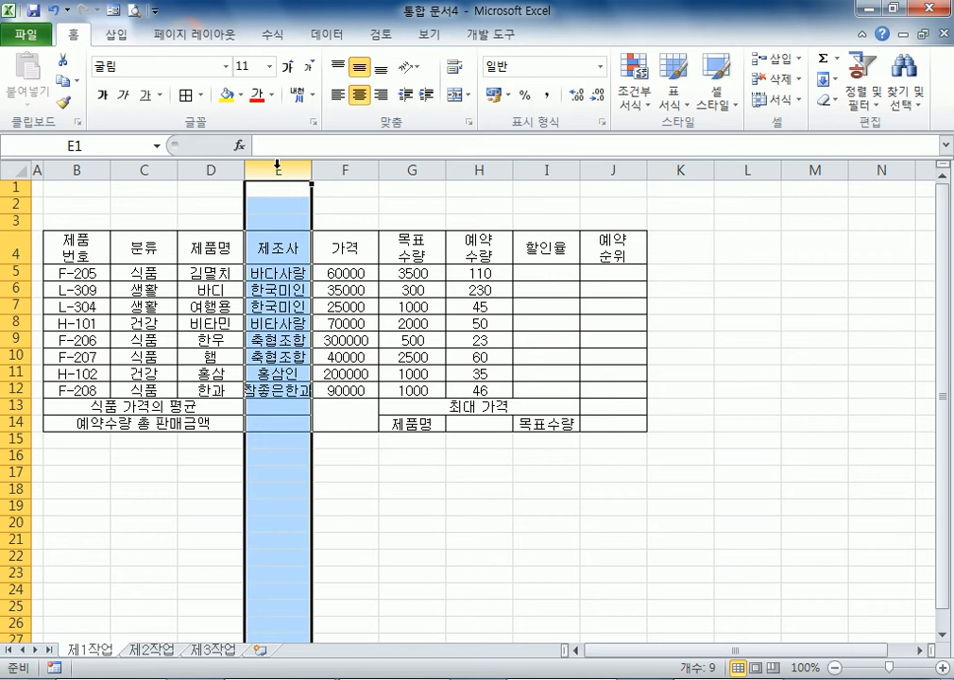
click(383, 523)
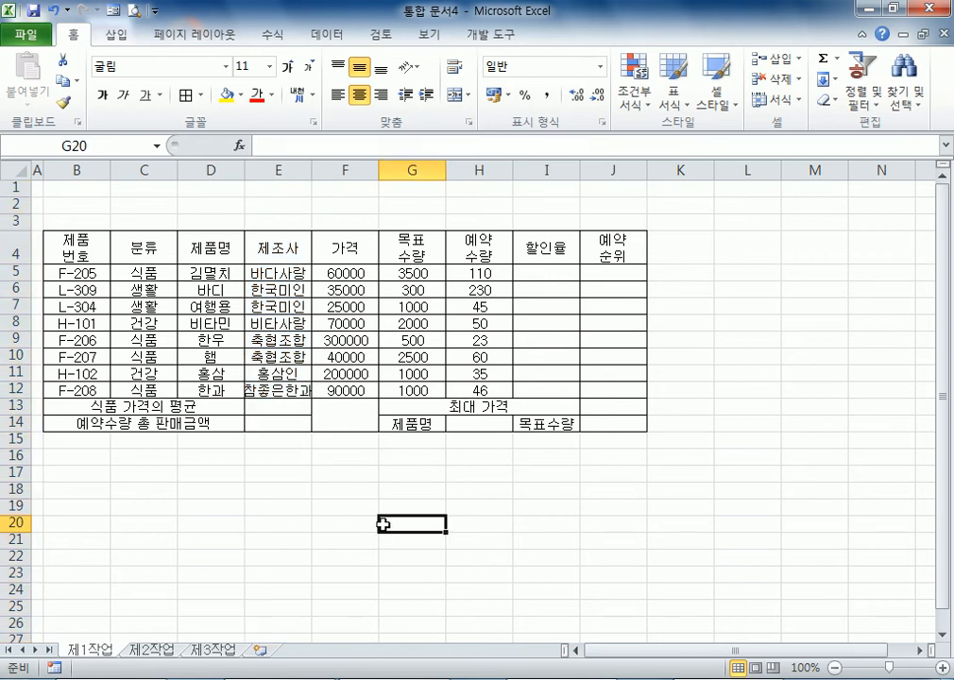
double_click(311, 168)
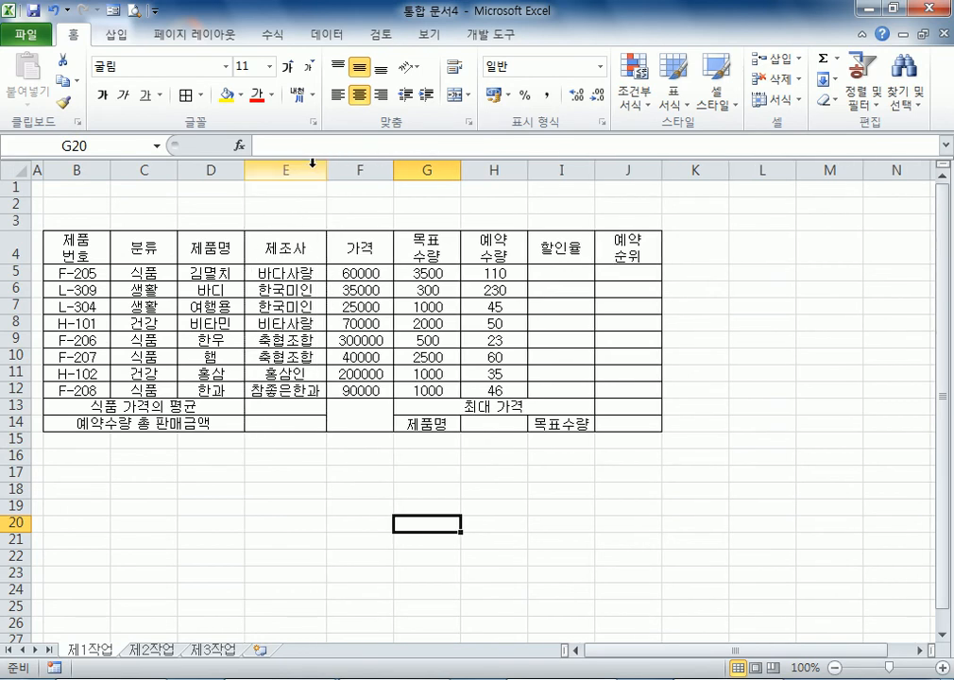
- Widen and narrow column E by hand as an example, restoring its AutoFit width each time
drag(326, 169, 452, 170)
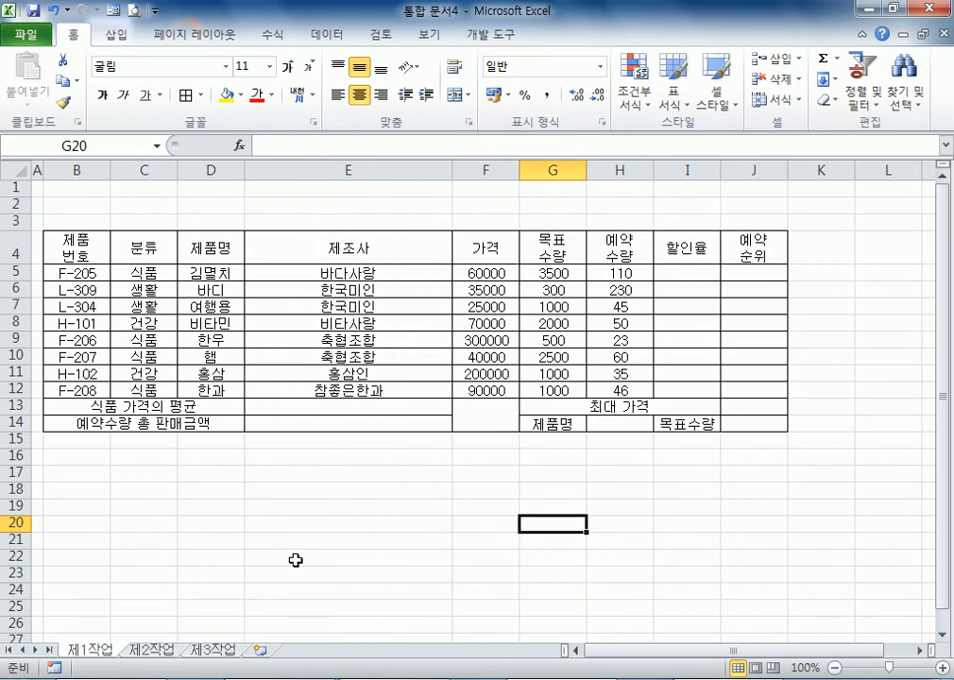
double_click(451, 163)
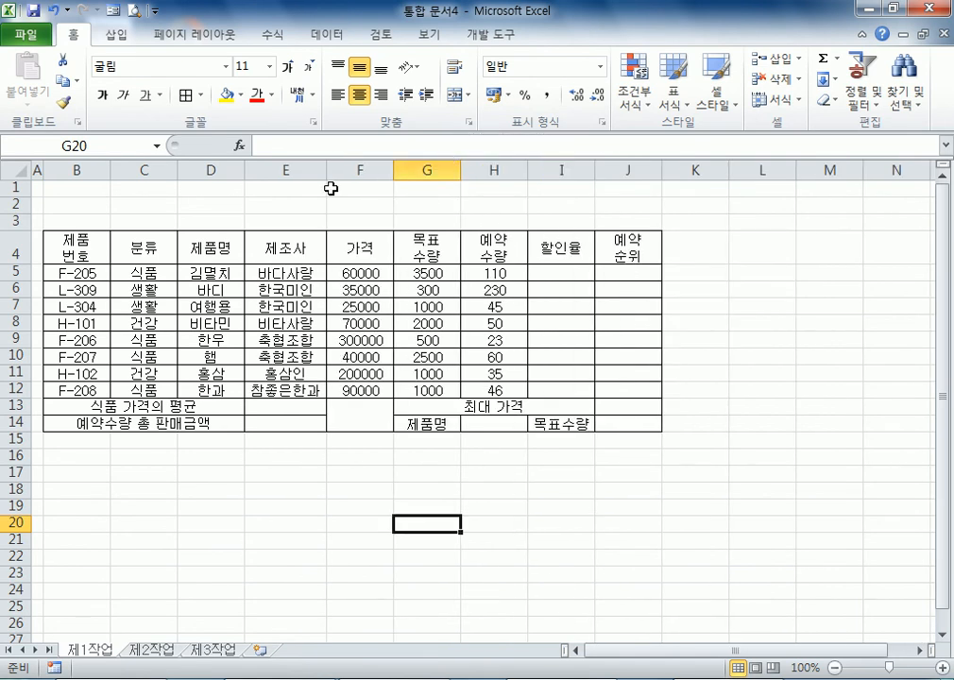
drag(326, 168, 305, 168)
double_click(305, 168)
- Apply the comma style to the 가격, 목표수량 and 예약수량 values in F5:H12
drag(370, 273, 496, 389)
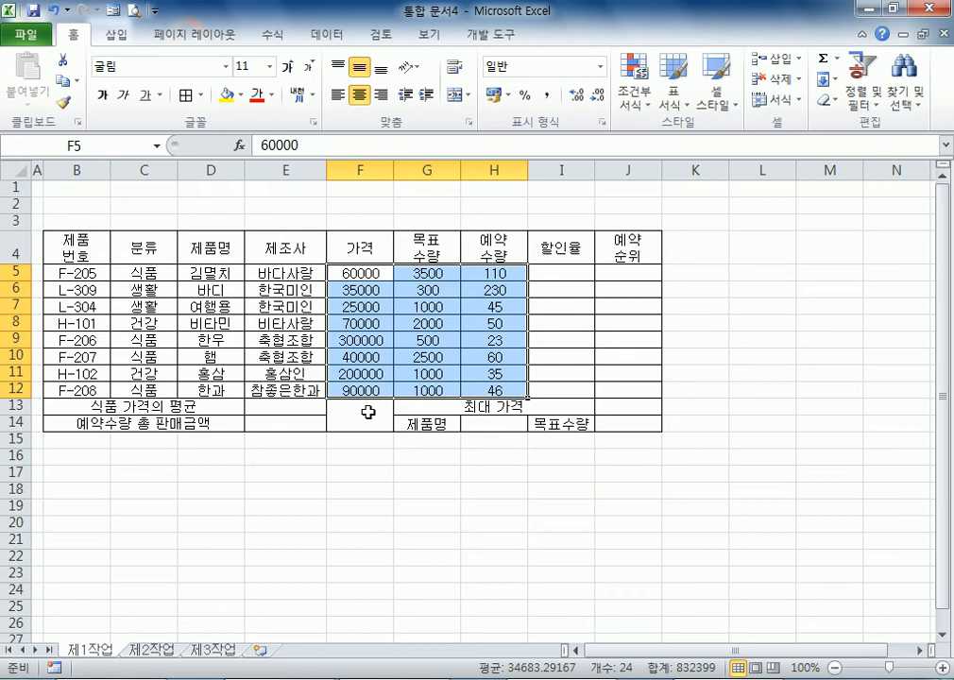
click(357, 523)
drag(377, 272, 467, 385)
drag(364, 276, 480, 389)
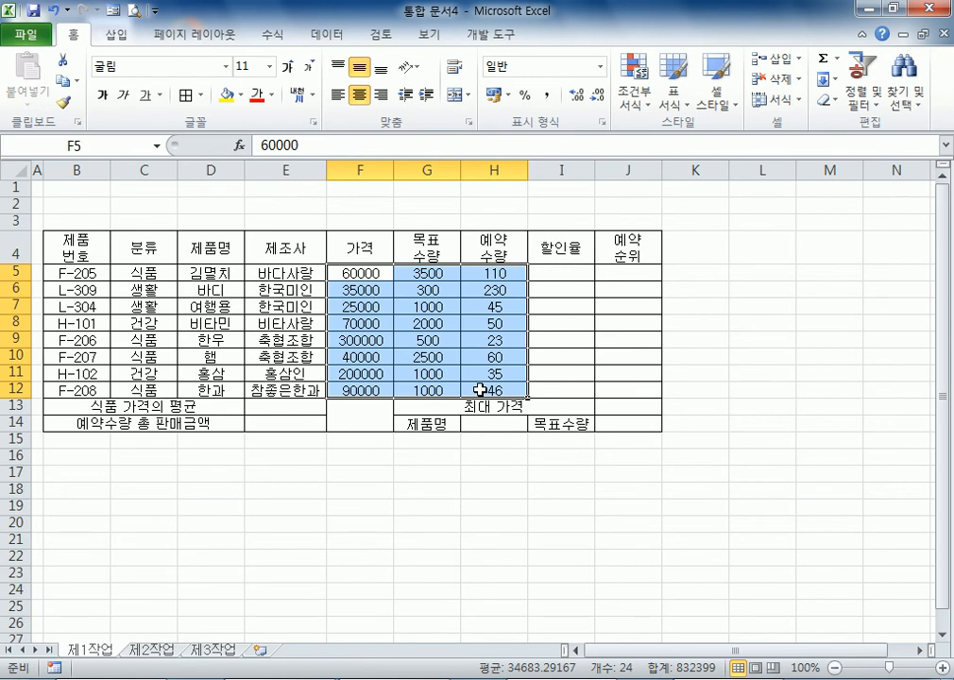
click(547, 96)
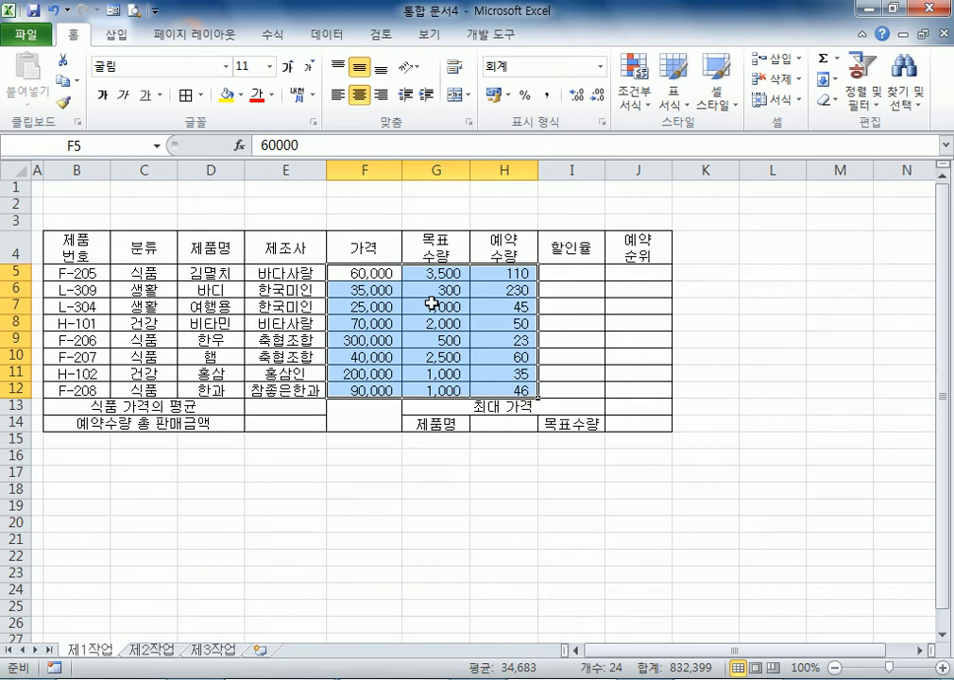
click(373, 274)
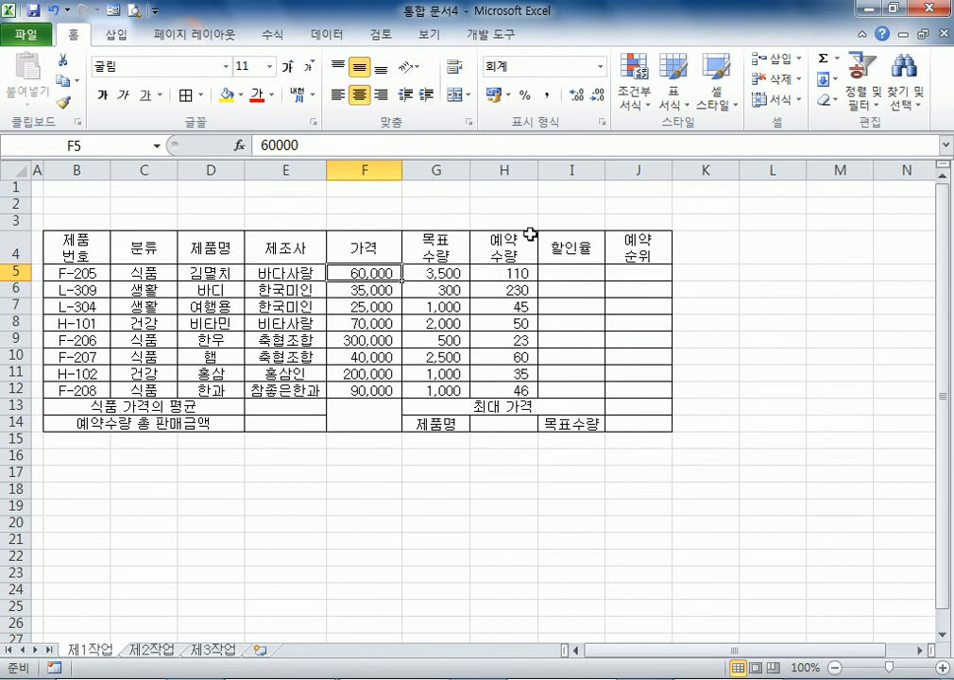
drag(565, 271, 570, 387)
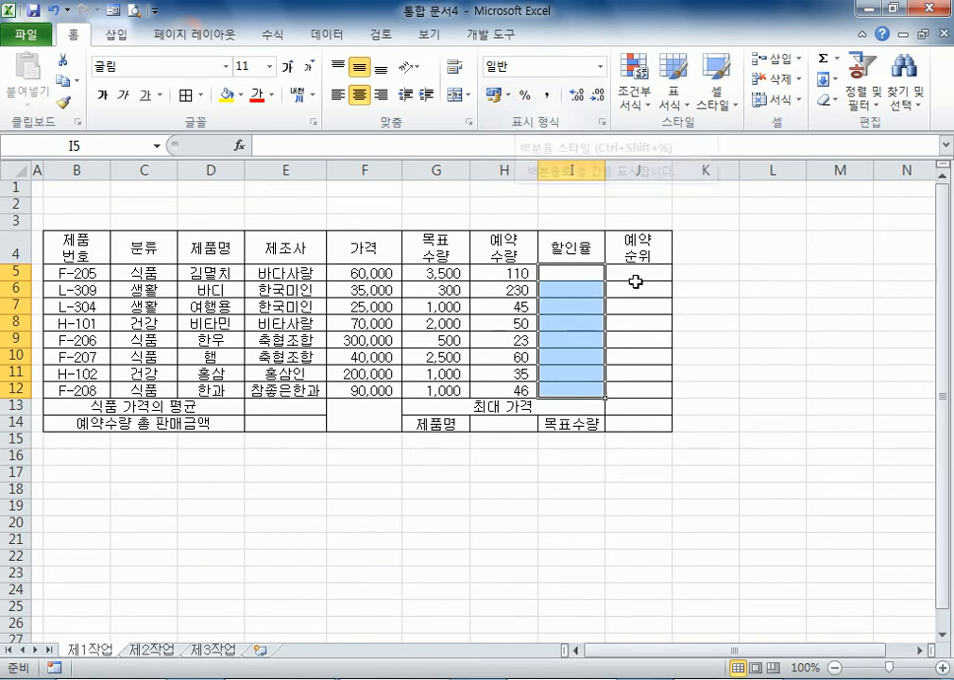
click(579, 272)
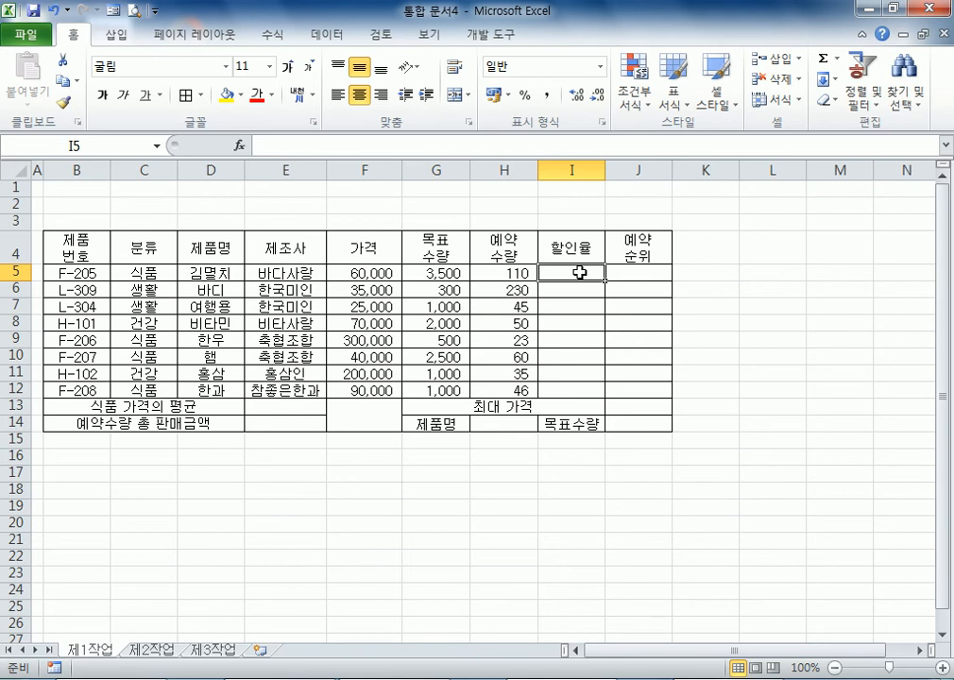
click(379, 416)
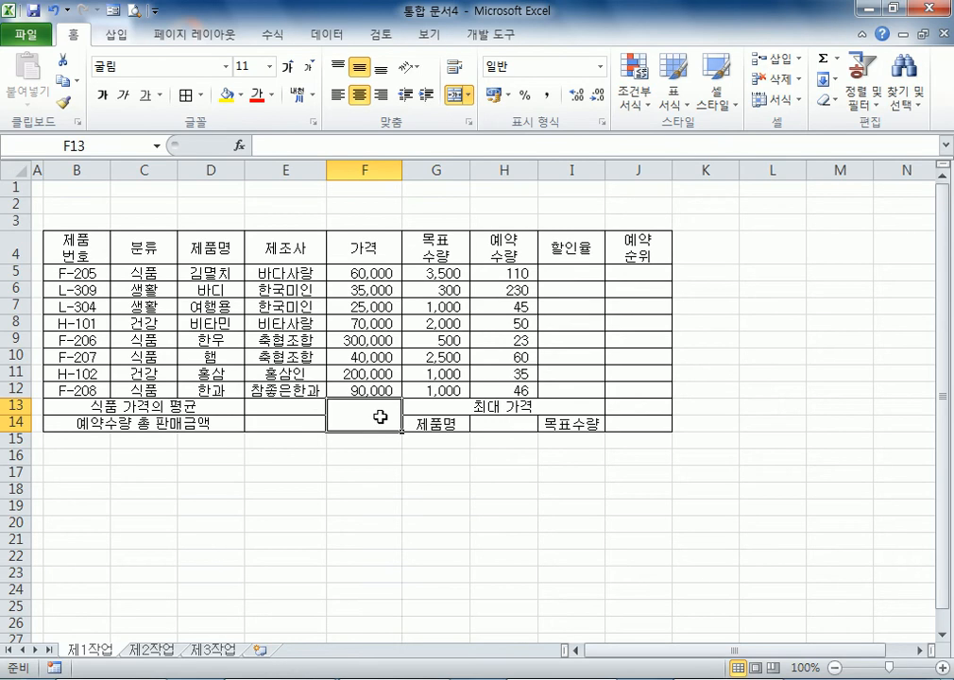
click(202, 95)
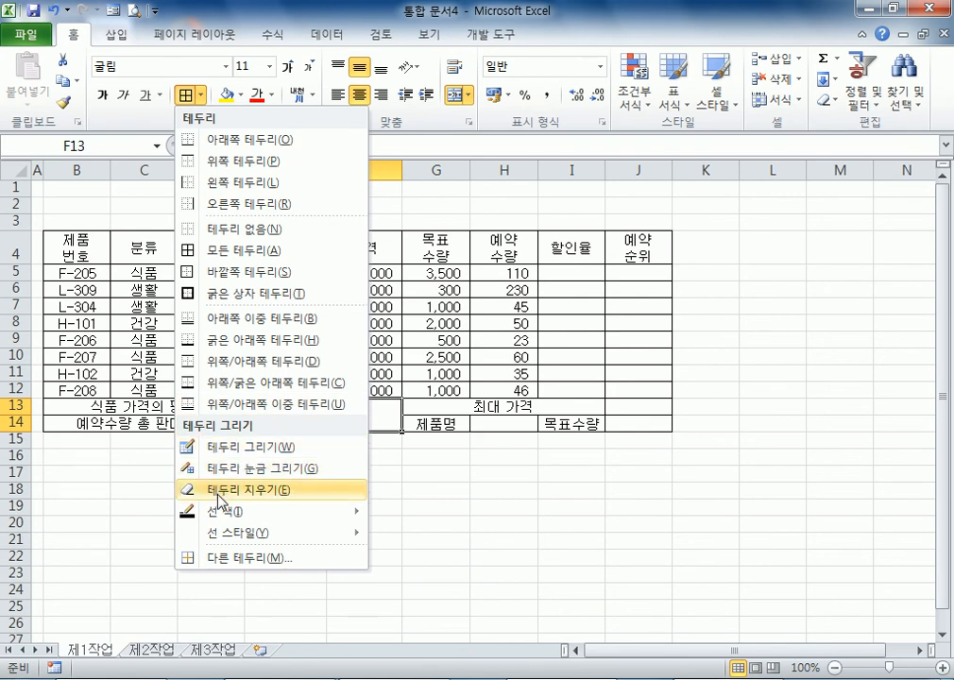
click(268, 559)
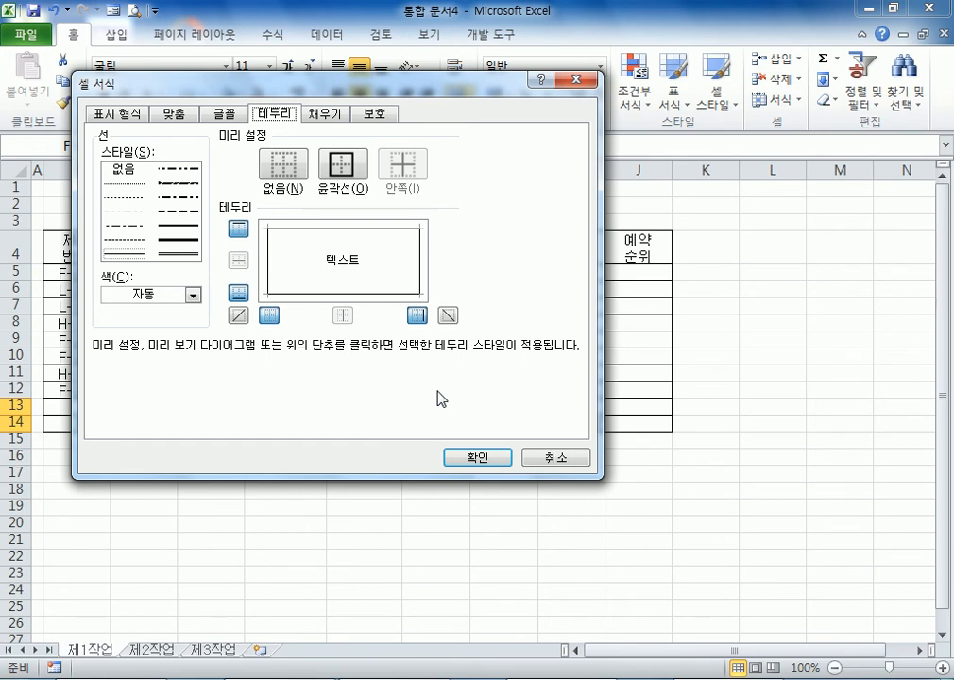
click(583, 80)
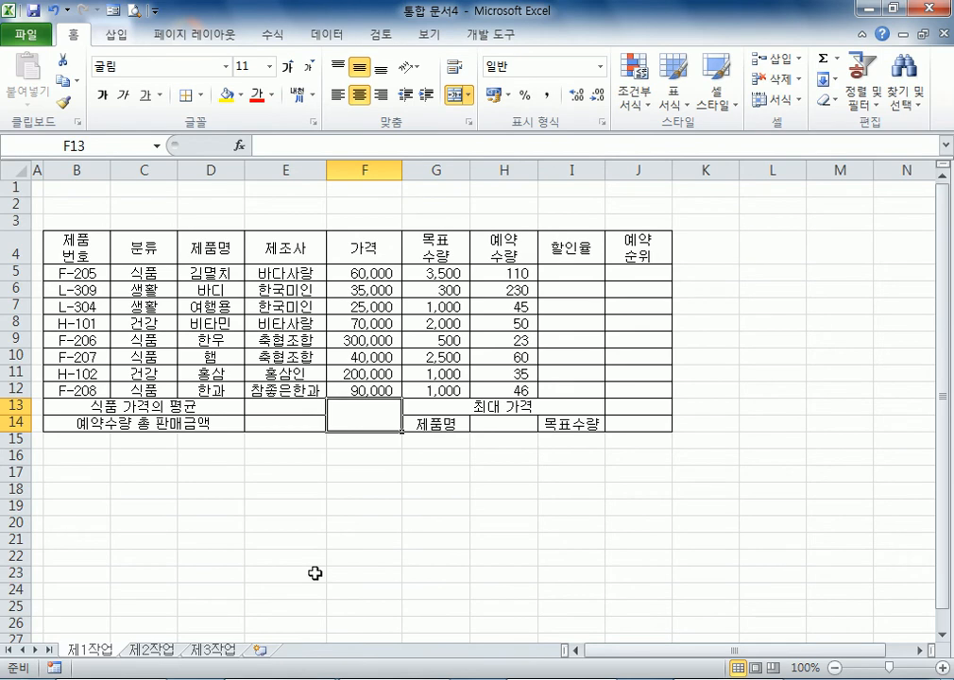
right_click(366, 425)
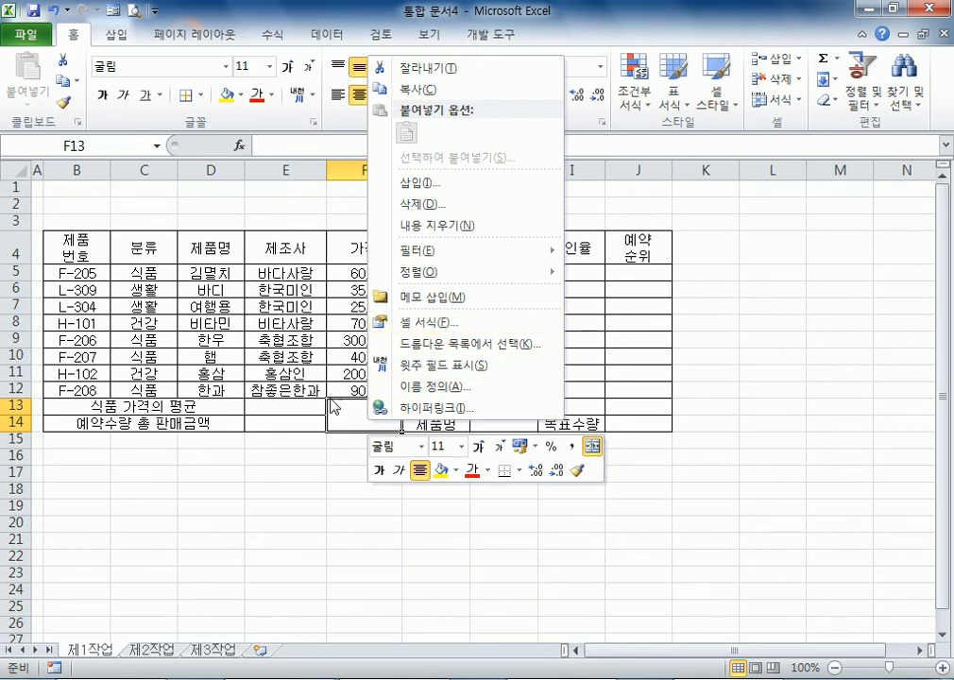
click(343, 416)
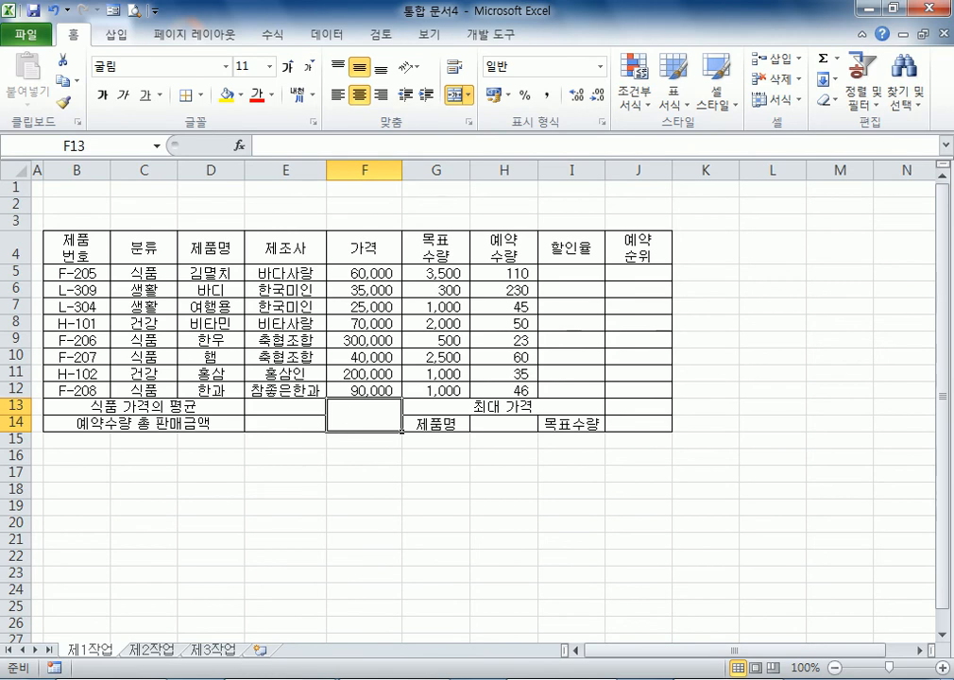
- Switch to Notepad and add the heading "엑셀에서의 서식이라는 의미" below the existing notes, separated by a blank line
key(alt+Tab)
text(워드)
key(Return)
key(Return)
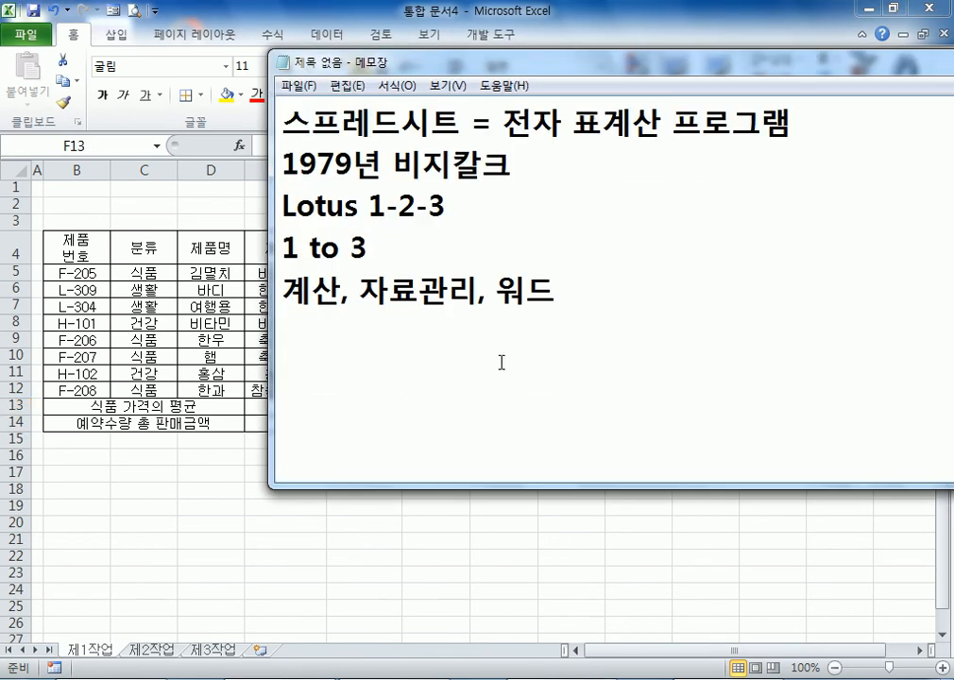
scroll(519, 413, up, 1)
scroll(533, 421, down, 1)
text(엑세)
key(BackSpace)
key(BackSpace)
key(BackSpace)
text(에엑셀에서)
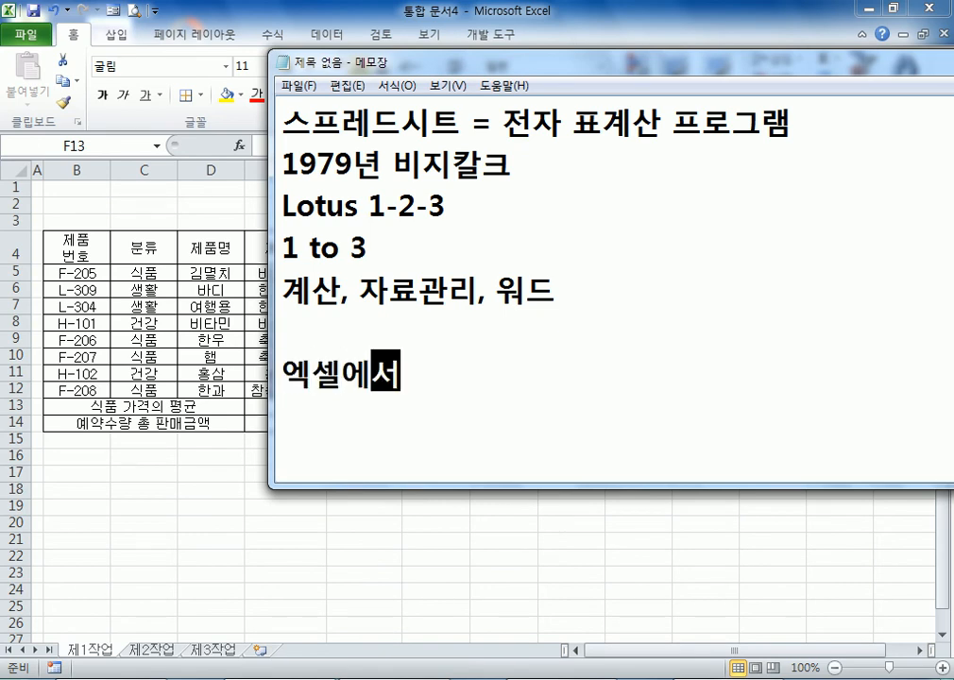
text(의 ㅅ)
text(ㅓ식이라는)
text( 의미)
key(Return)
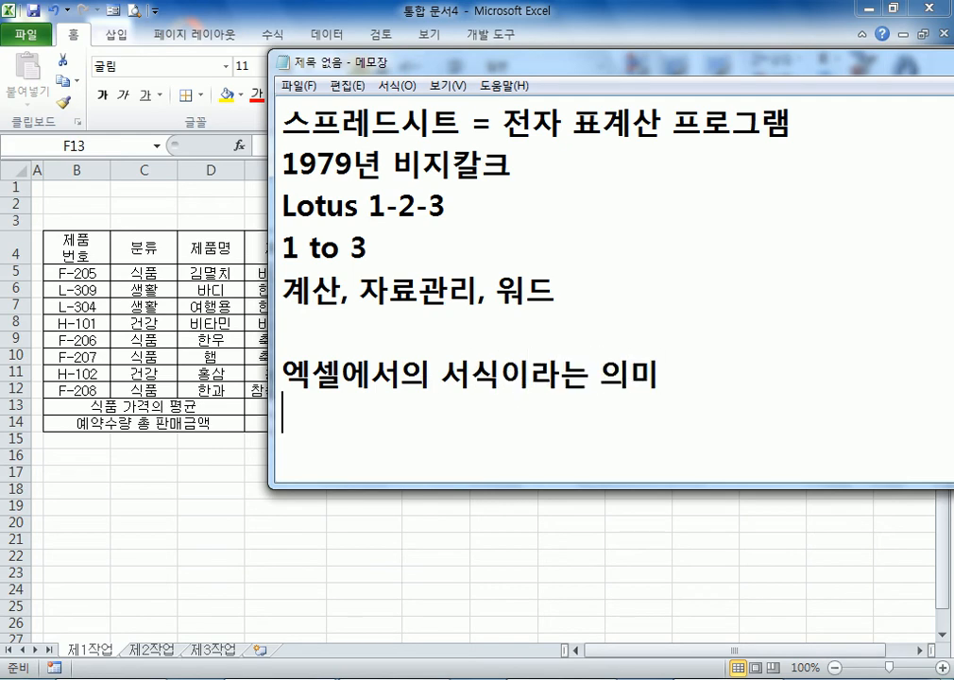
- Reposition the Notepad window and write the first item "1) 샘플 문서(양식)" under the heading
drag(533, 73, 427, 37)
text(1))
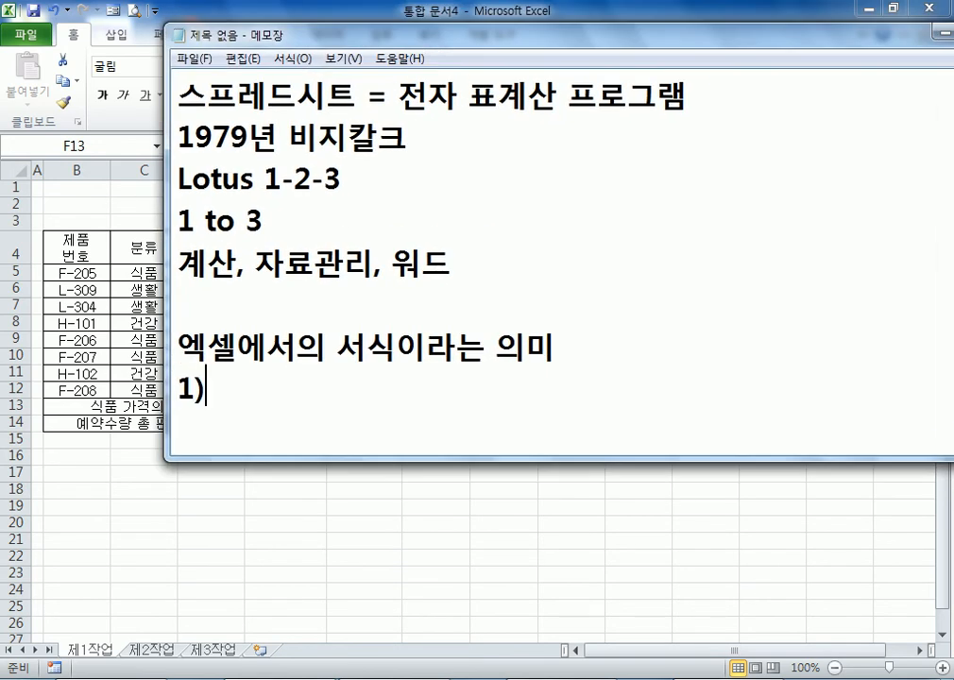
text( 샘품)
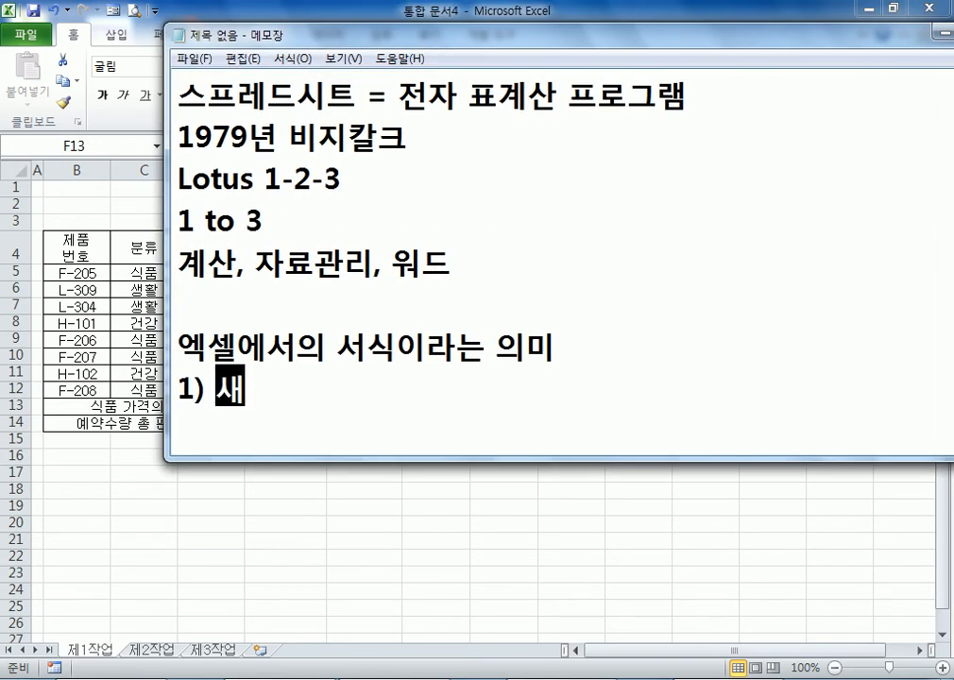
key(BackSpace)
text(풀 문서)
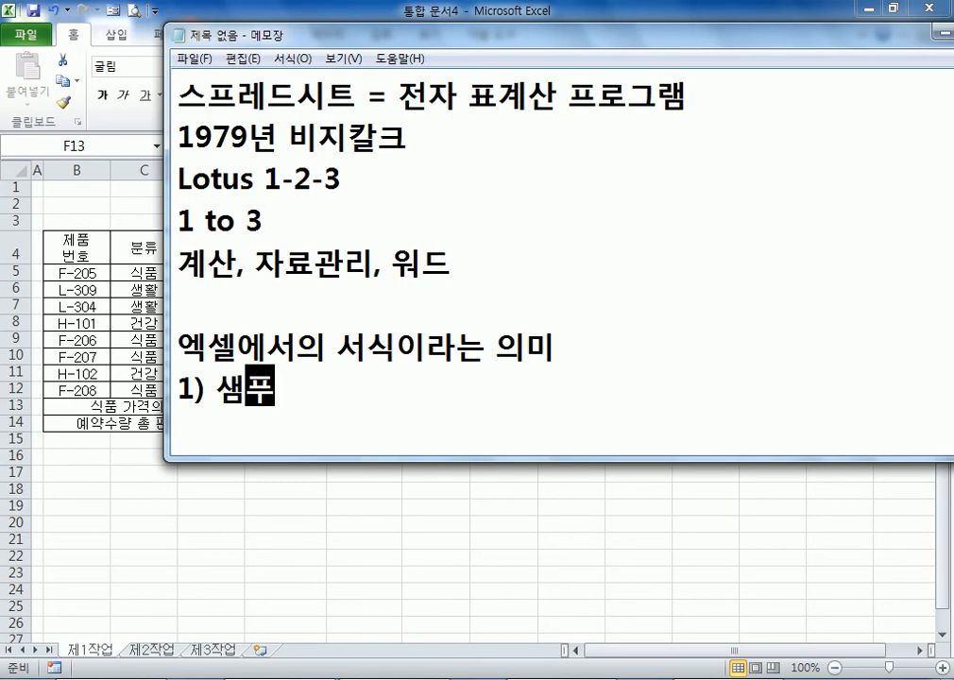
key(Left)
key(Left)
key(Left)
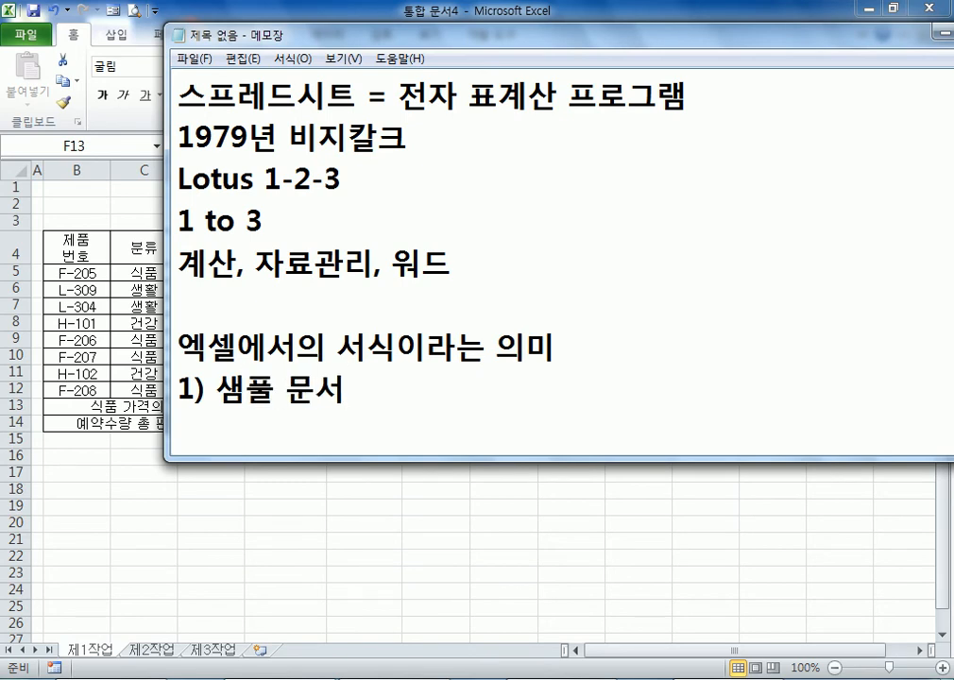
key(BackSpace)
text(플)
key(End)
text((양ㅅ)
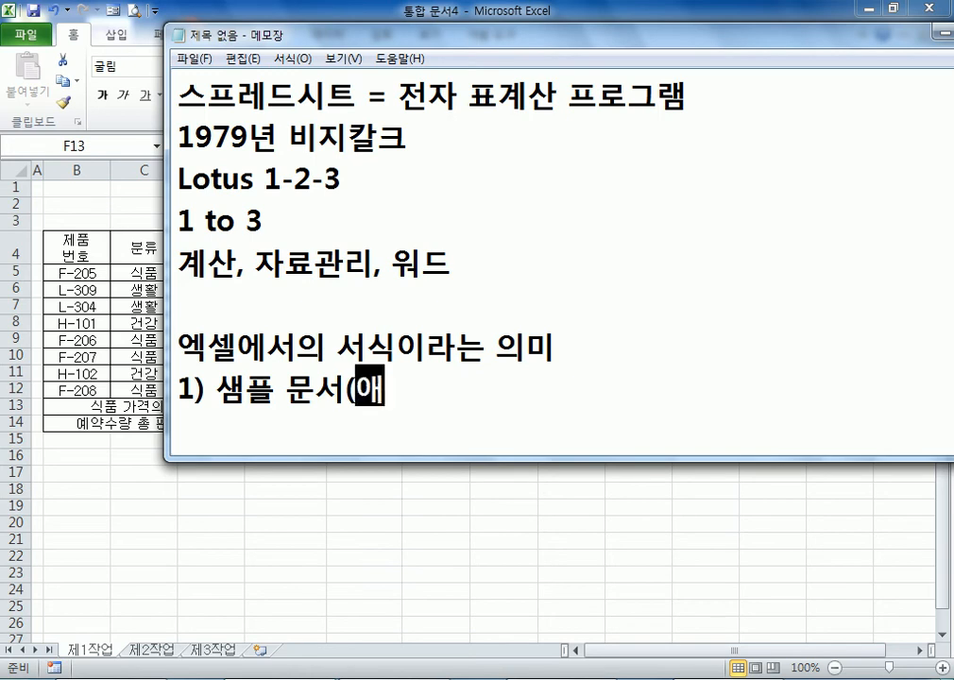
text(ㅣㄱ))
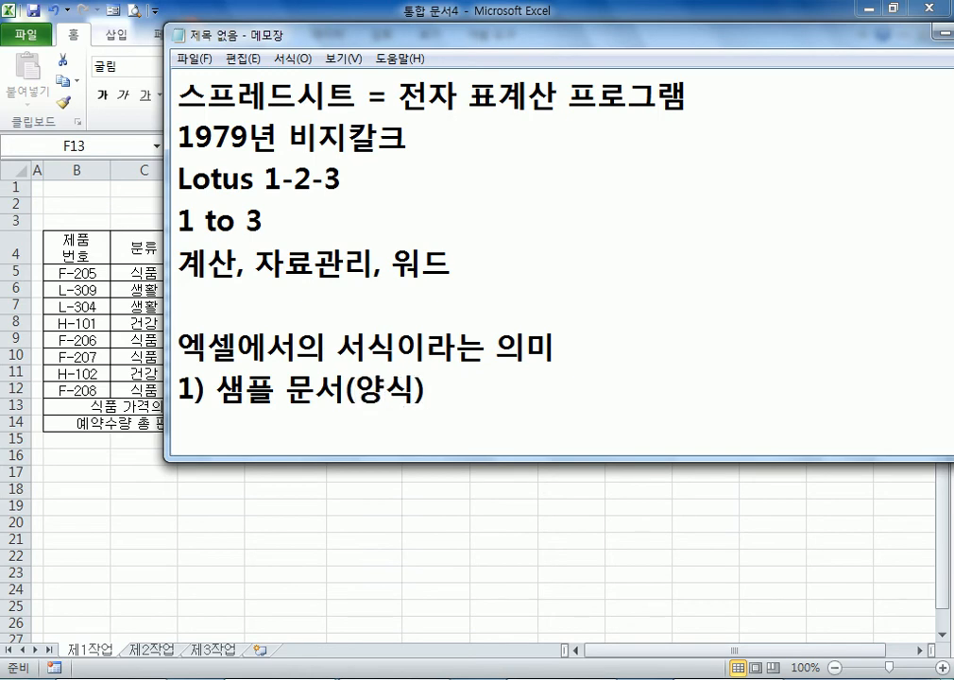
- Write the second item "2) 꾸미는 기능" on the following line and start a new line
key(Return)
text(2) 꾸)
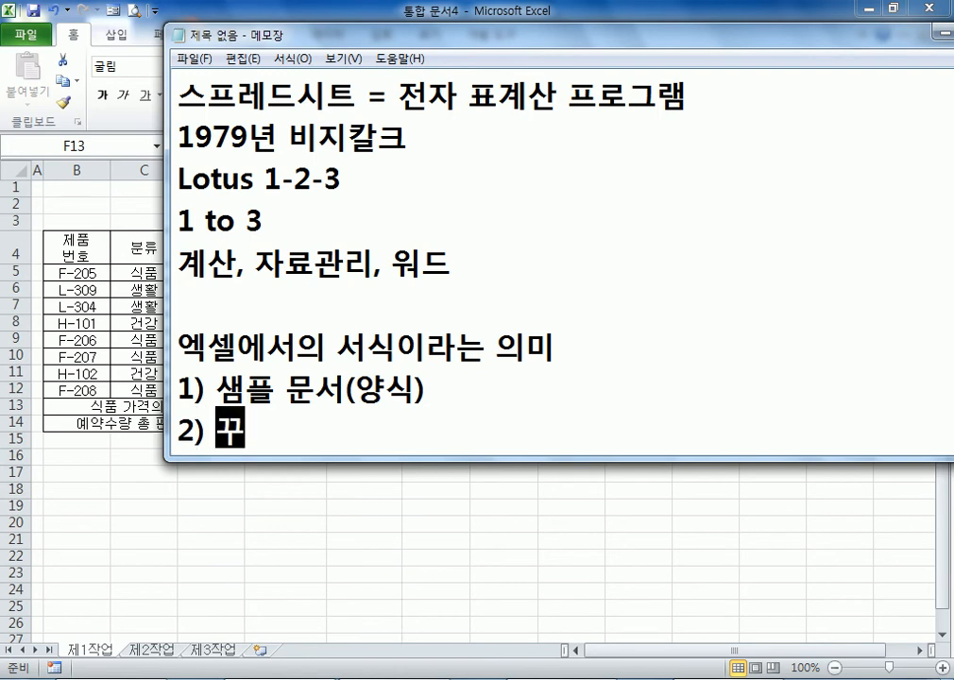
text(미는 기ㄴㅇ)
key(Return)
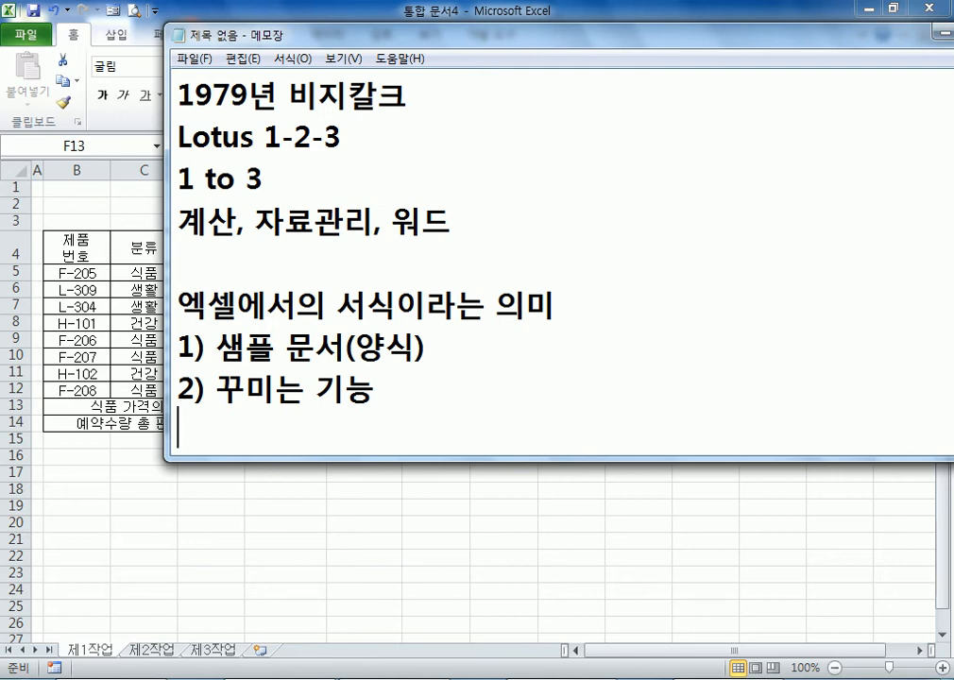
key(alt+Tab)
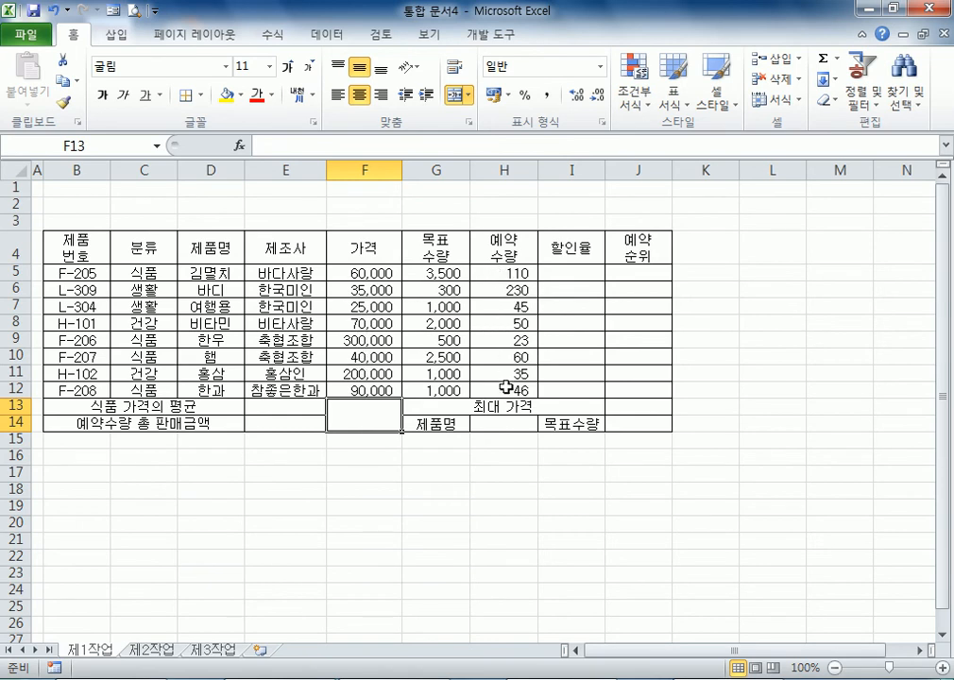
key(alt+Tab)
click(407, 404)
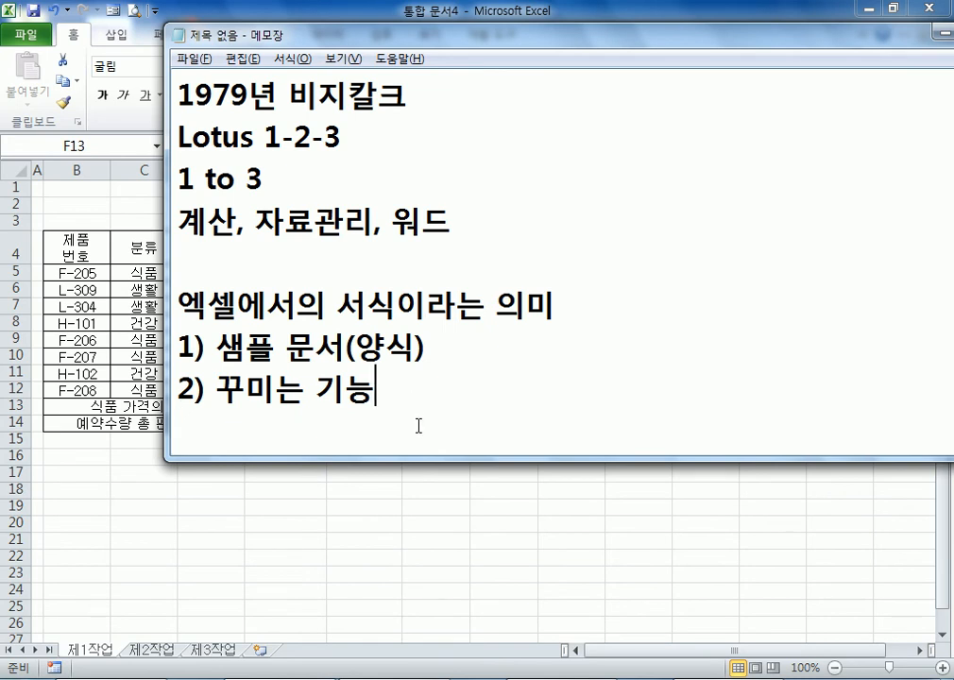
drag(245, 347, 449, 356)
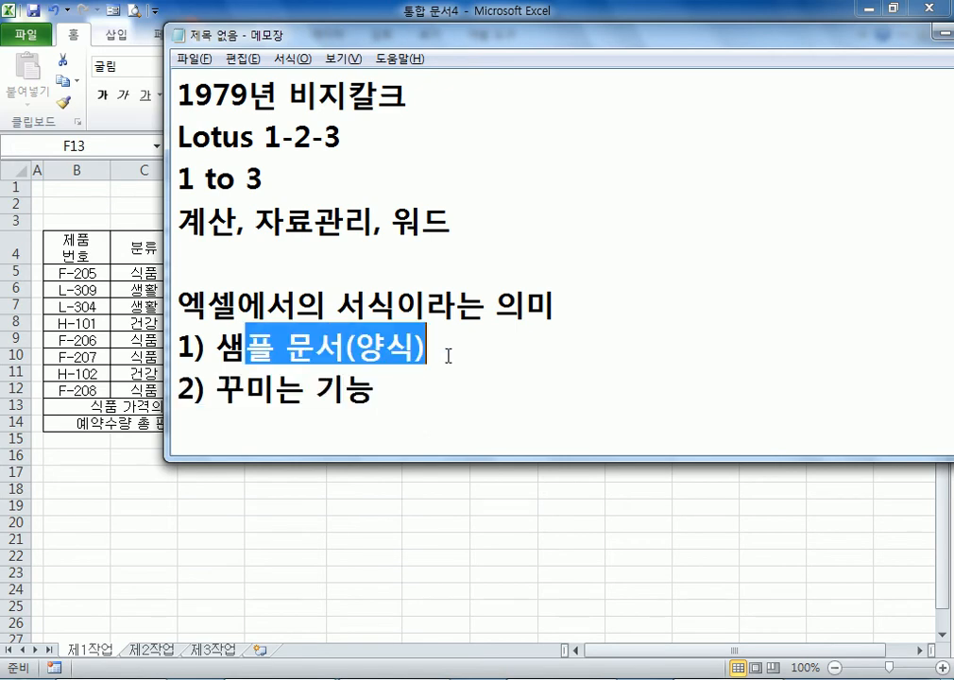
- Extend the second item with "= 서식지정 = 서식설정" and start a new line
click(395, 396)
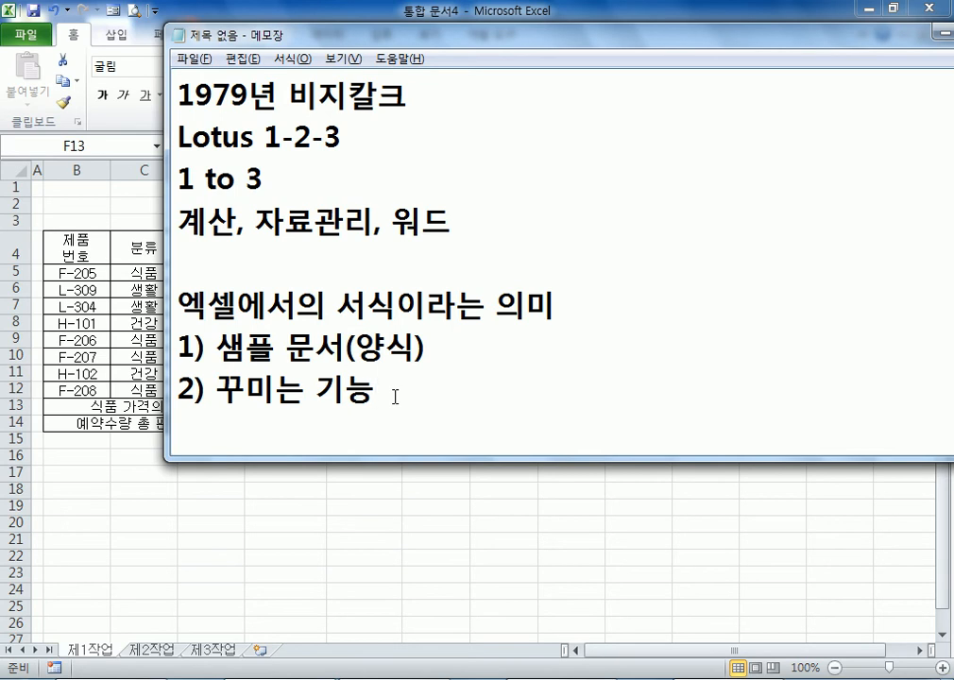
key(alt+Tab)
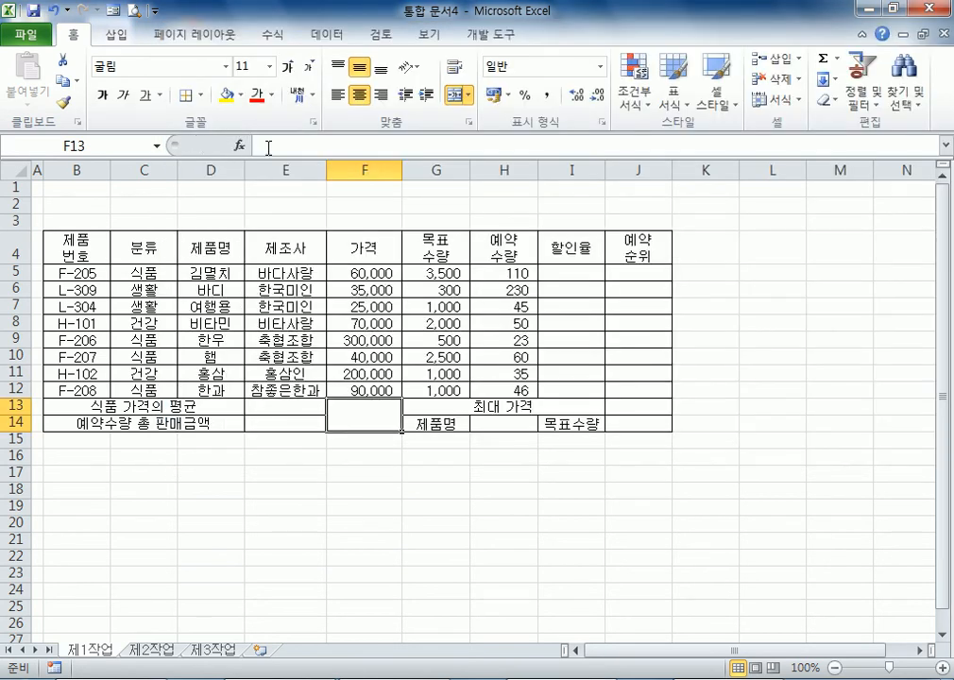
key(alt+Tab)
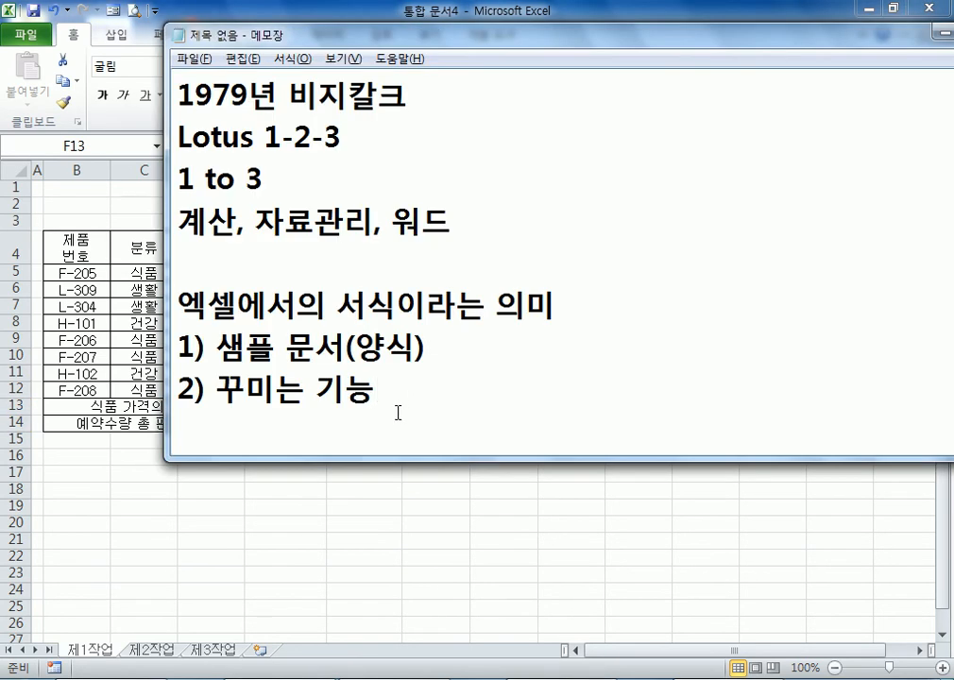
text(= 서식)
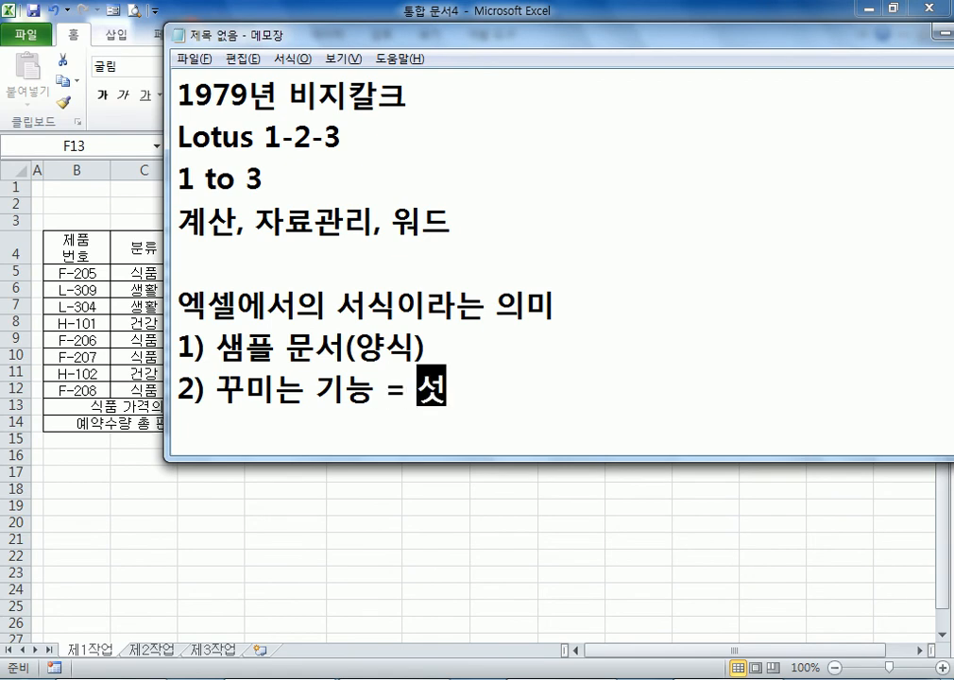
text(지정)
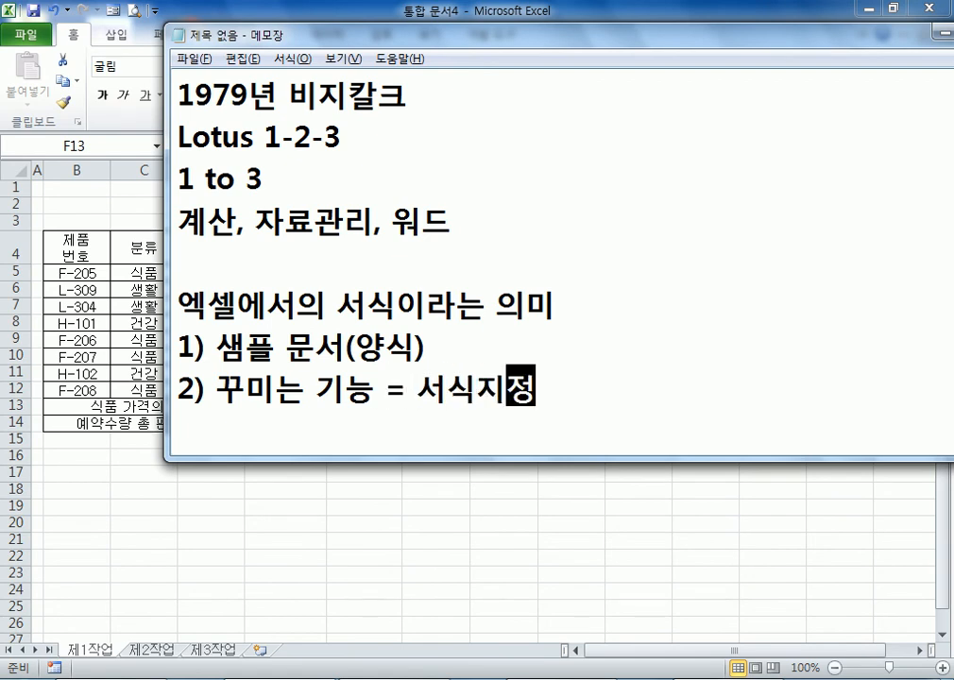
text( = 서식설정)
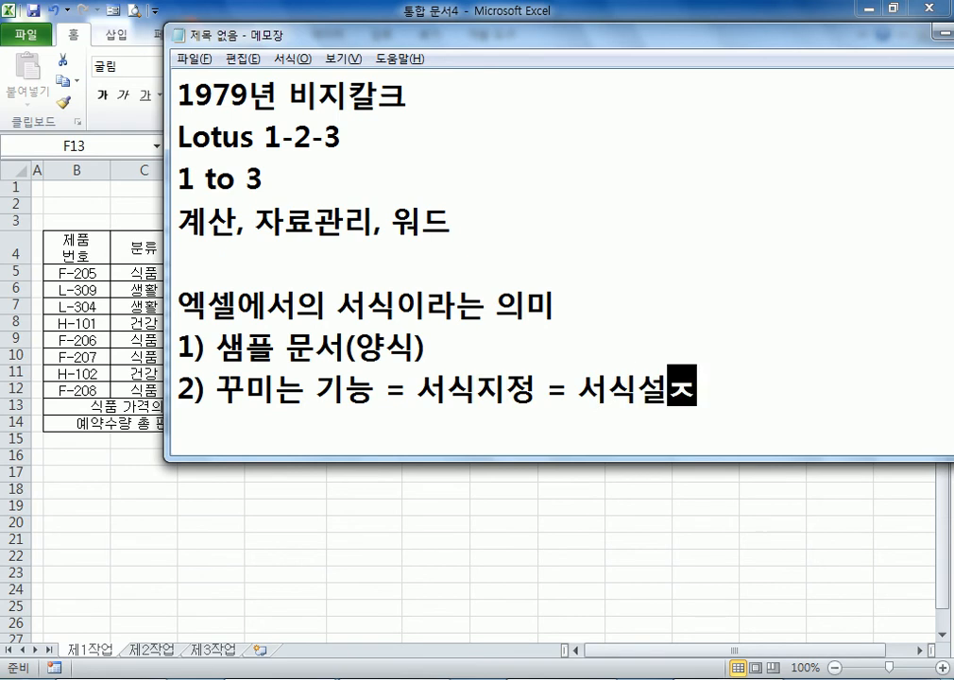
key(Return)
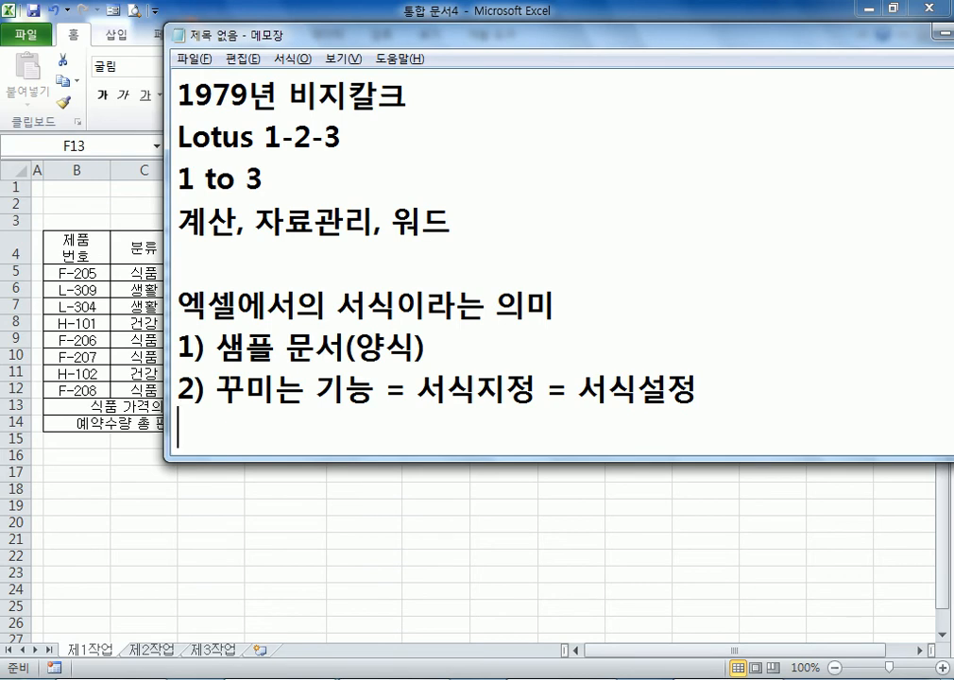
- Switch to Excel and look over the available border options for merged cell F13
key(alt+Tab)
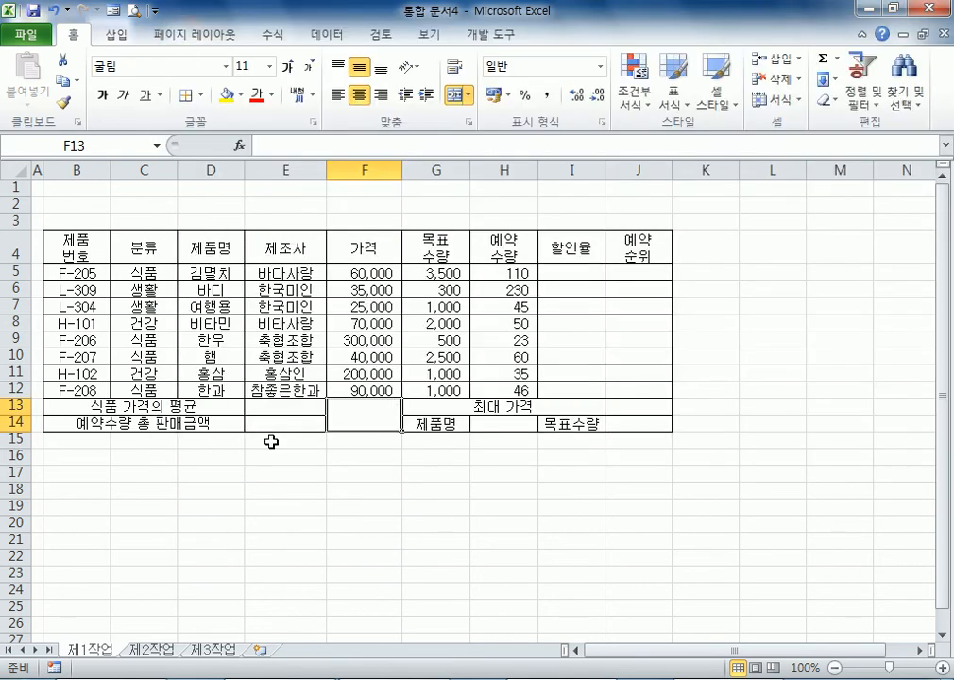
click(203, 94)
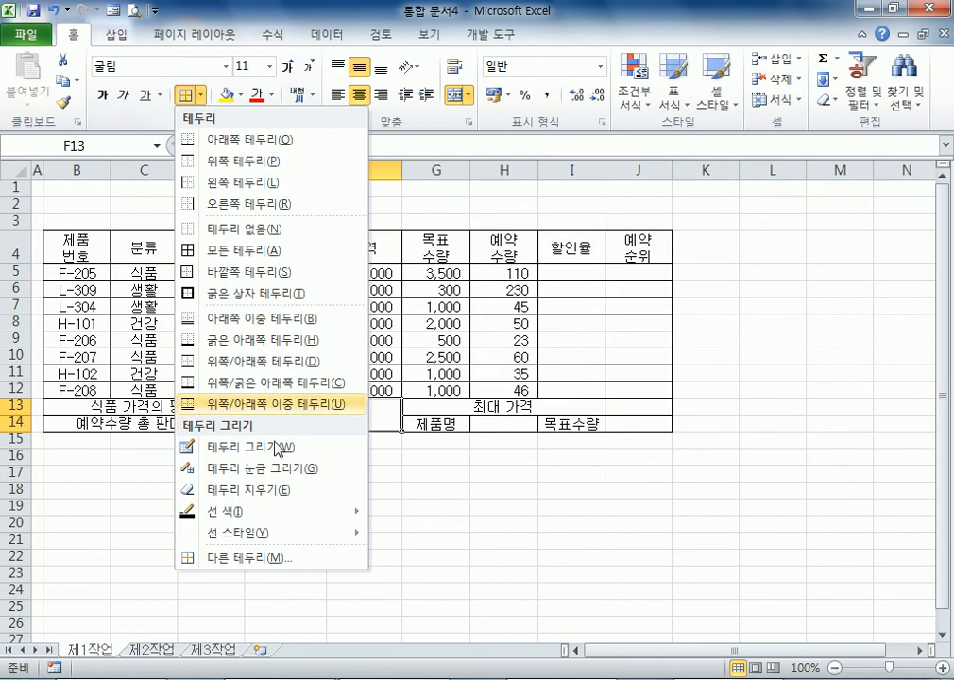
click(291, 559)
click(503, 449)
click(78, 251)
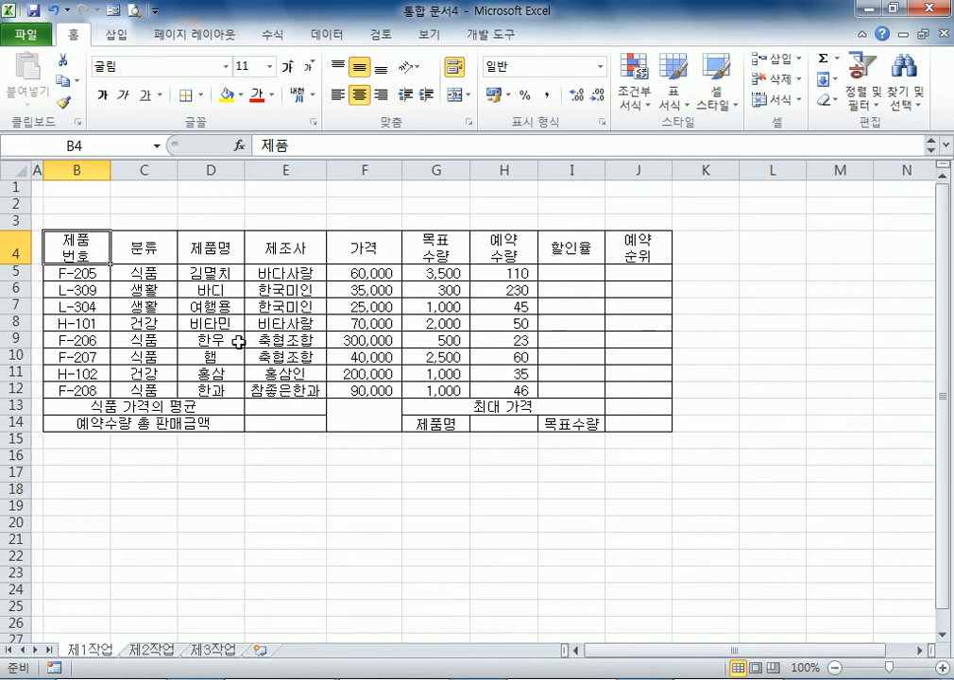
click(339, 418)
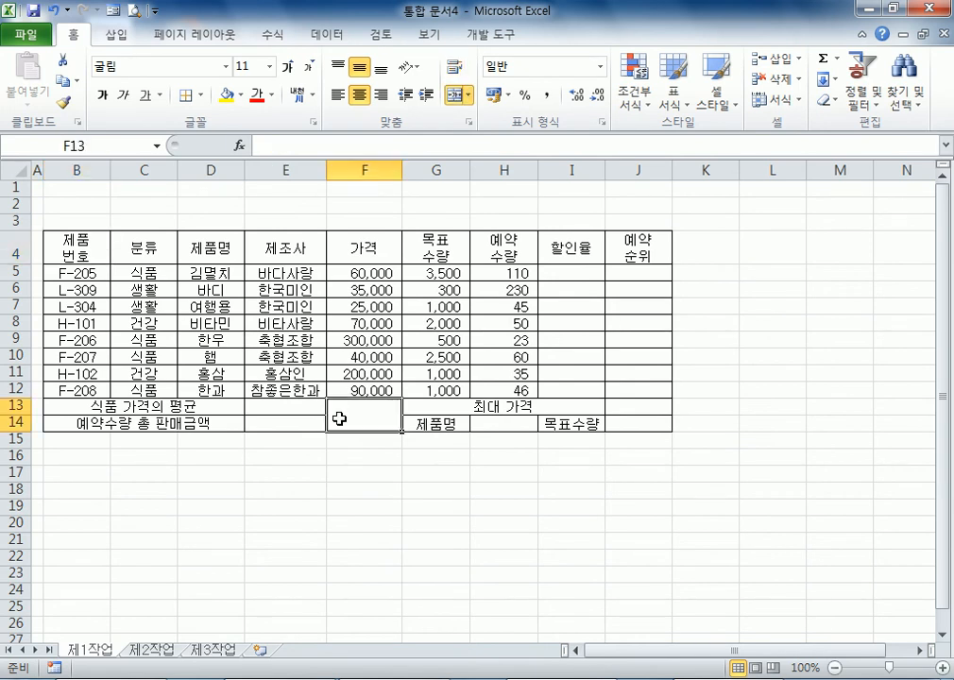
- Switch to Notepad, add the line "Ctrl + 1(셀 서식)" below the second item and start a new line
key(alt+Tab)
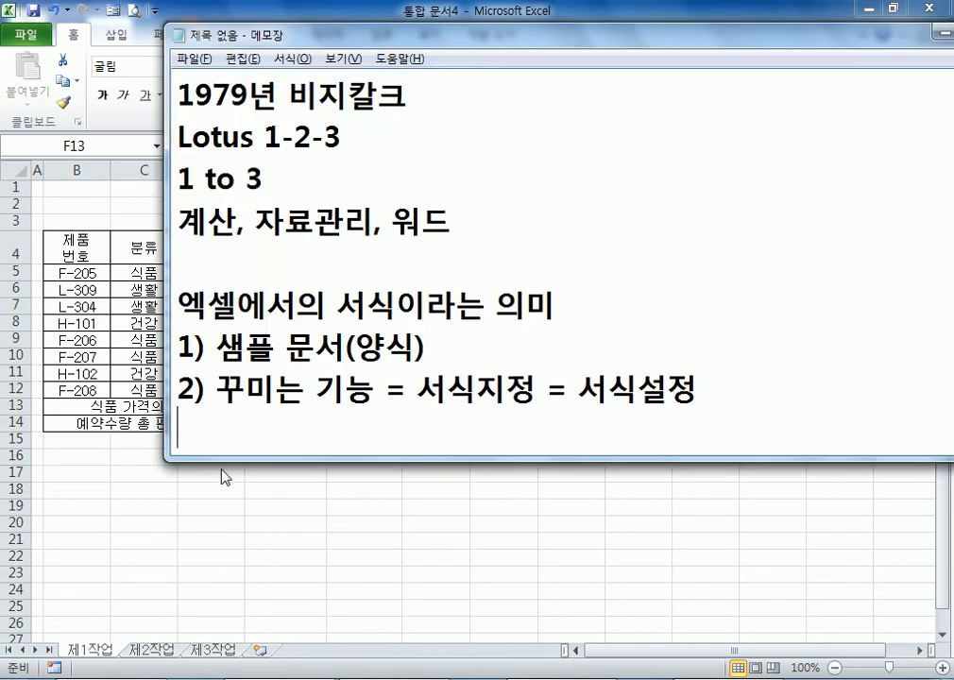
scroll(255, 416, down, 1)
text(cTR)
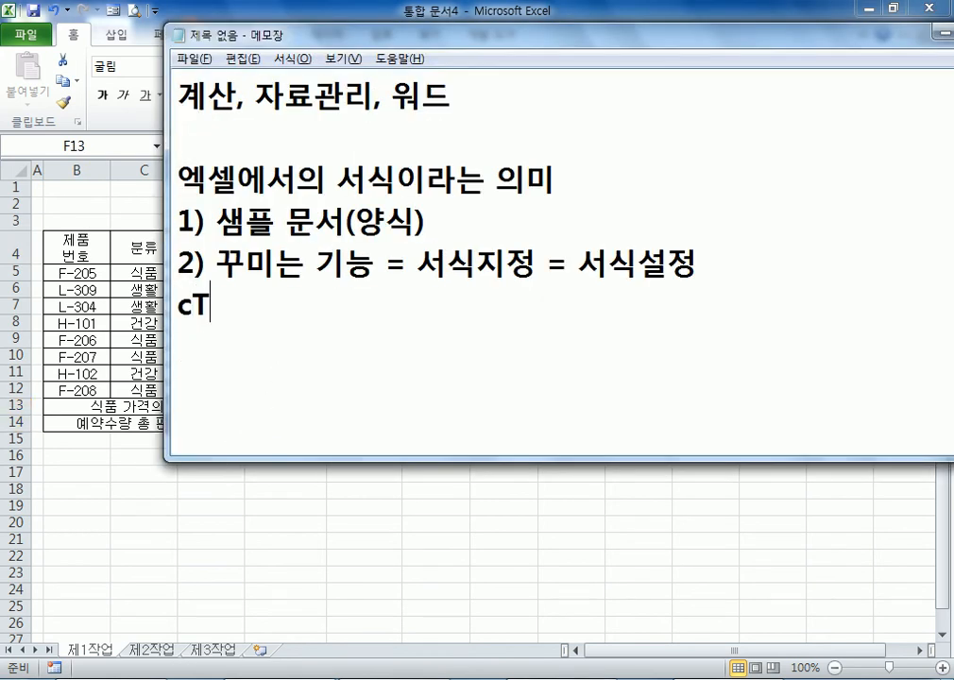
key(BackSpace)
key(BackSpace)
text(TRL)
key(BackSpace)
key(BackSpace)
key(BackSpace)
key(BackSpace)
text(Ctrl + 1)
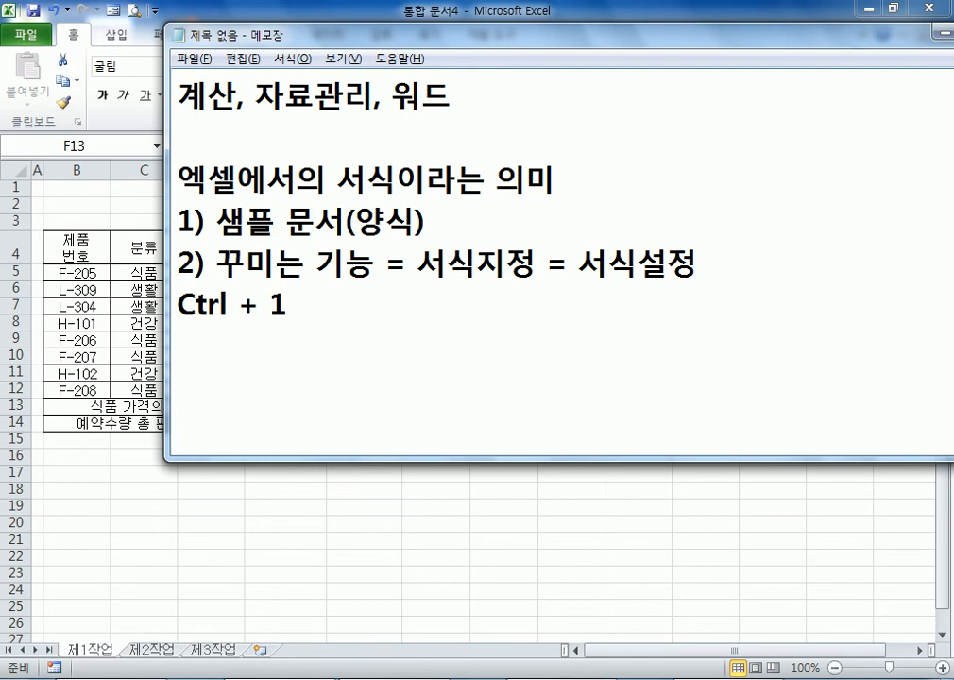
text((세ㄹ 서식)
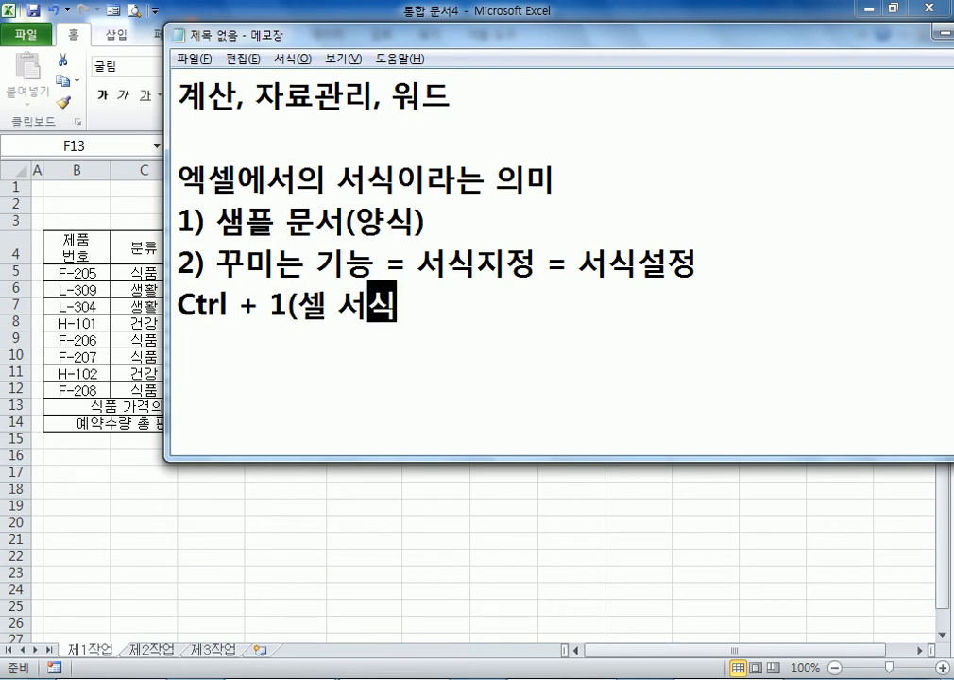
text())
key(Return)
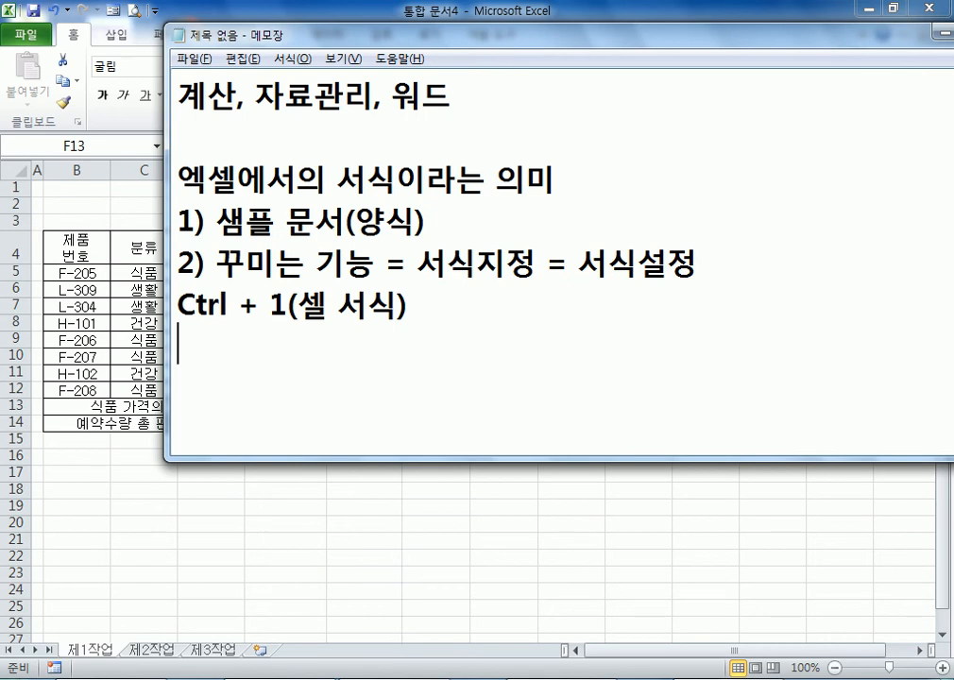
- Switch to Excel and view the Format Cells border settings and the cell format commands for merged cell F13
key(alt+Tab)
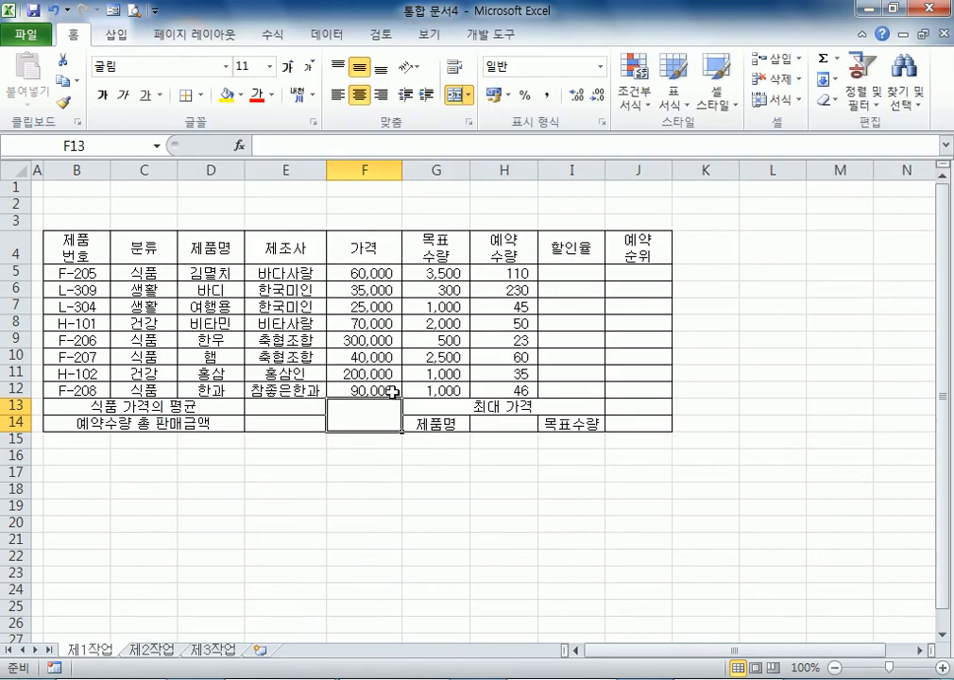
right_click(385, 412)
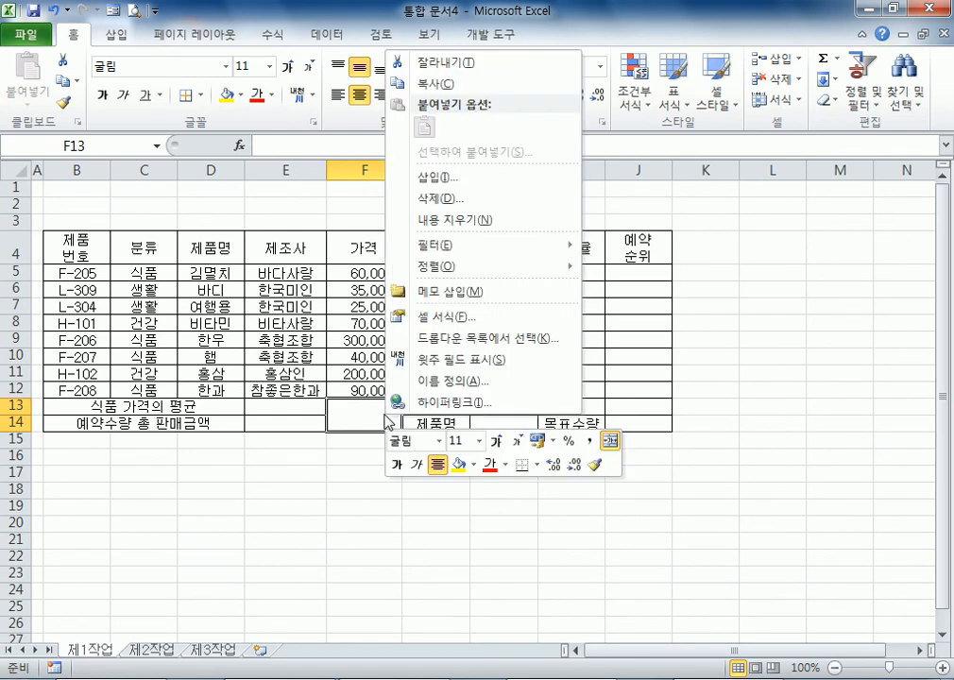
click(435, 323)
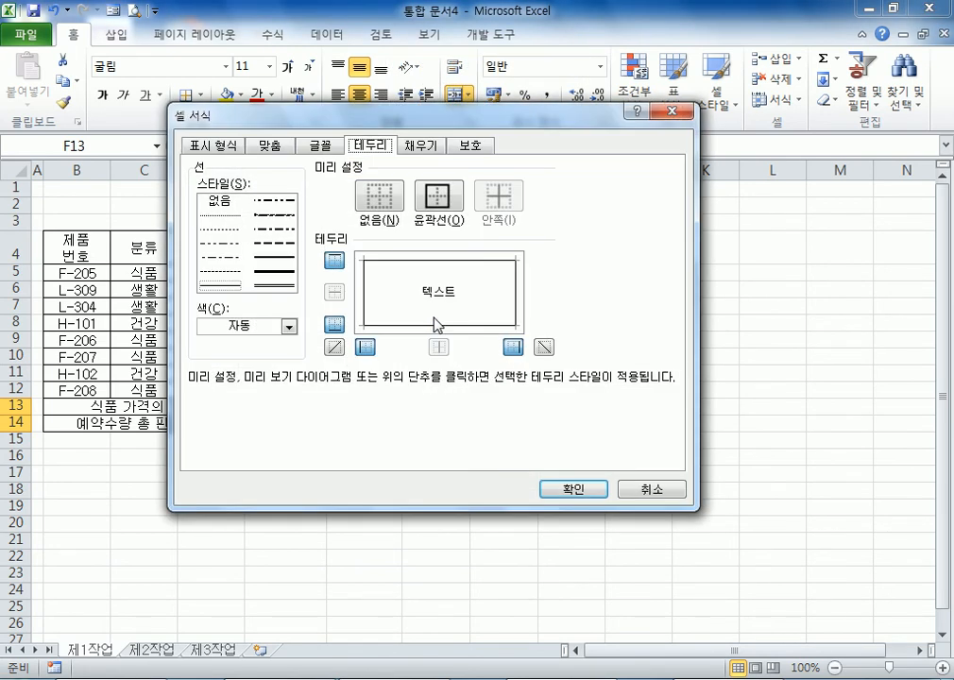
key(Escape)
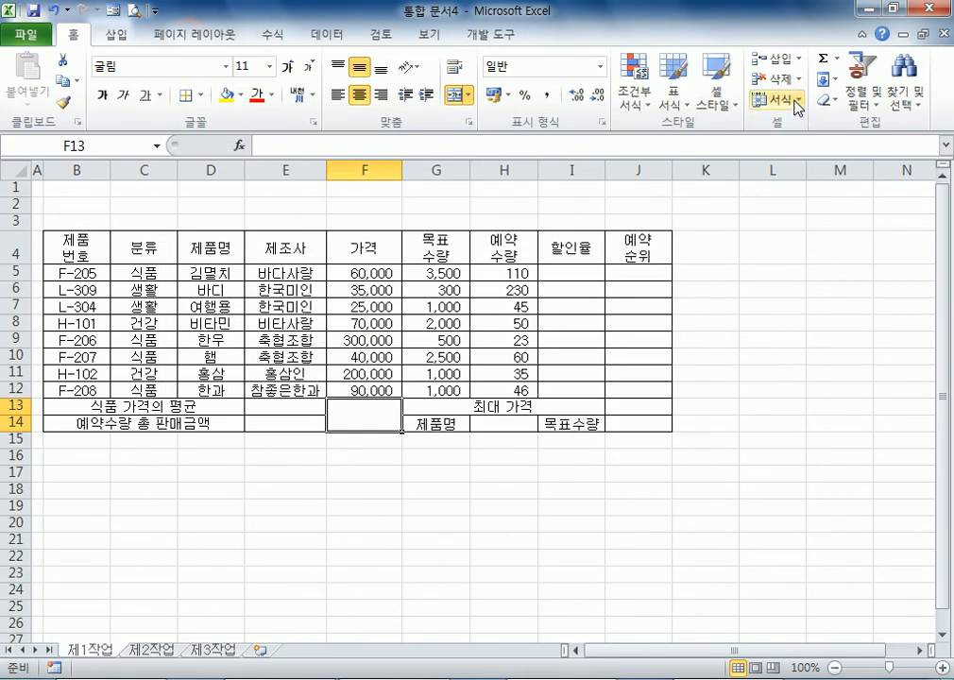
click(794, 101)
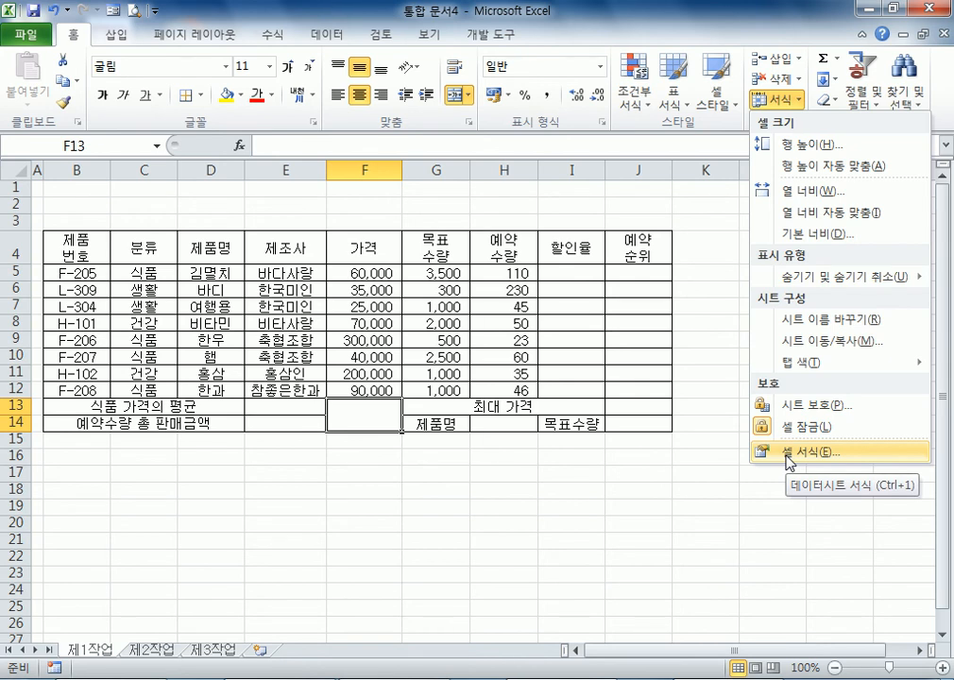
key(Escape)
- Try to add both diagonal borders to merged cell F13 through Format Cells
right_click(387, 423)
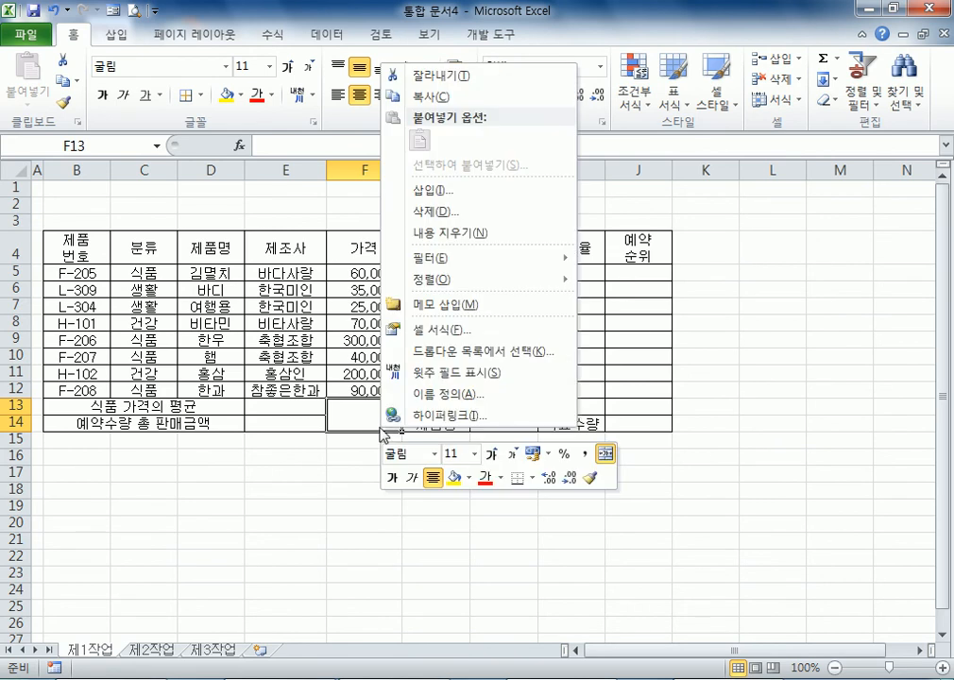
click(450, 335)
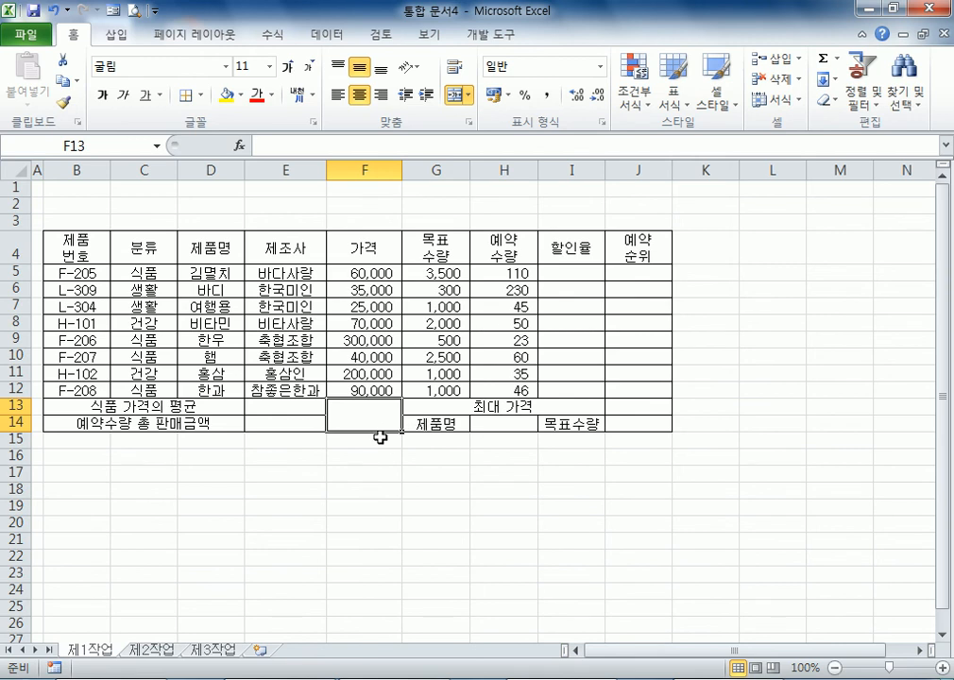
click(238, 315)
click(449, 317)
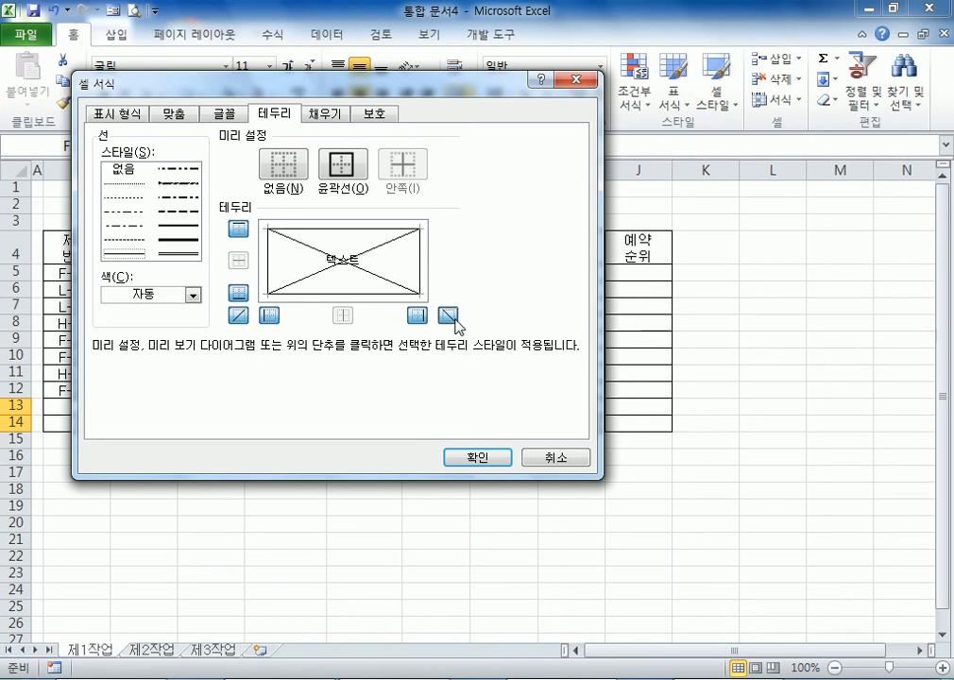
key(Return)
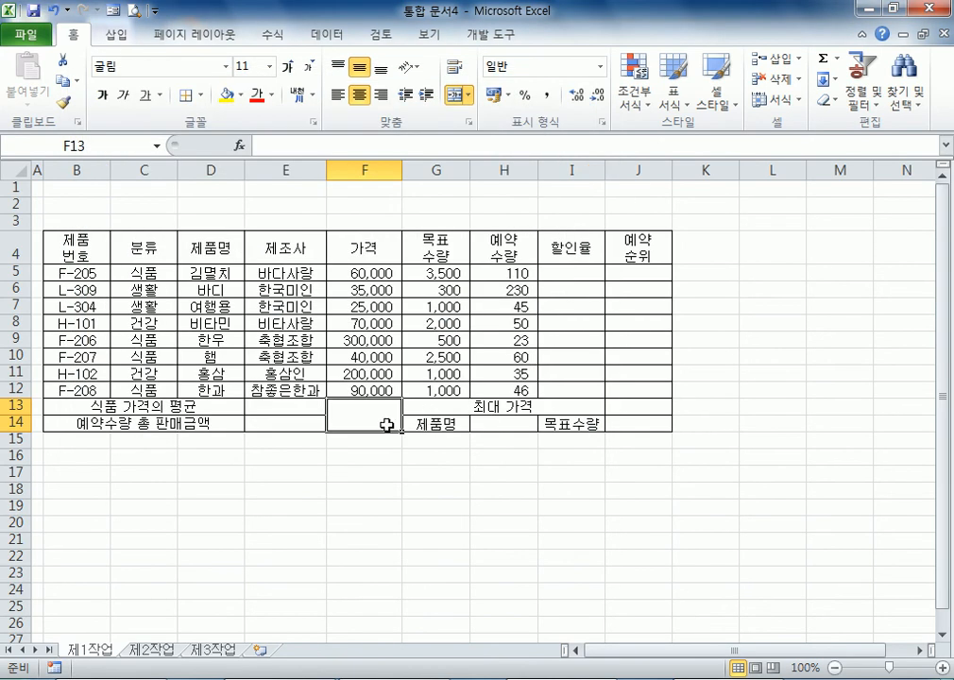
- Apply both diagonal borders to merged cell F13 so that they cross, and deselect the cell
click(369, 491)
click(364, 423)
right_click(364, 422)
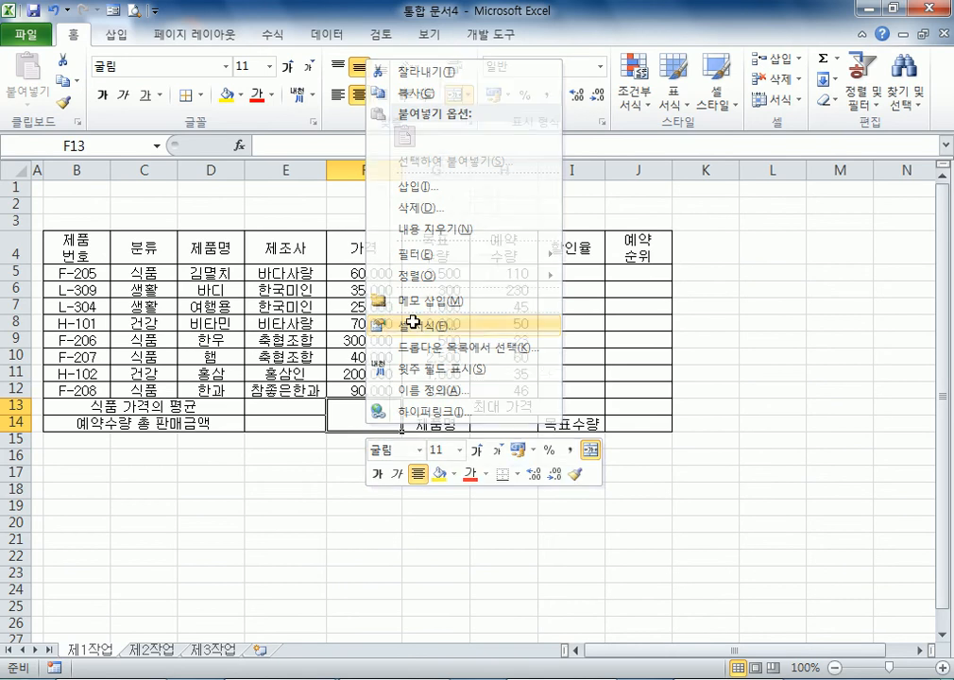
click(415, 326)
drag(404, 119, 587, 9)
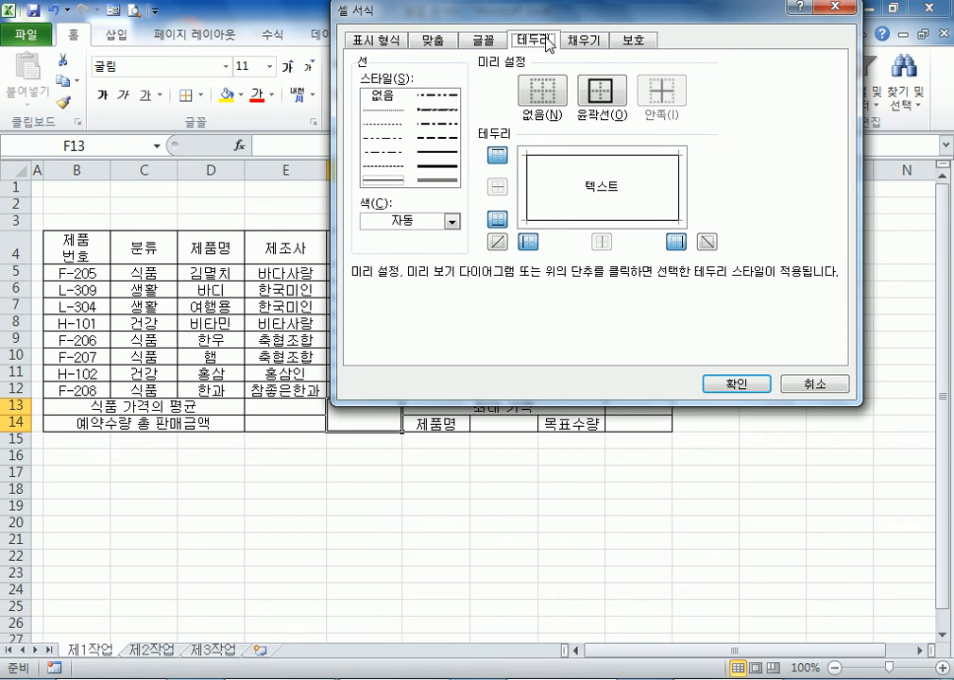
click(585, 41)
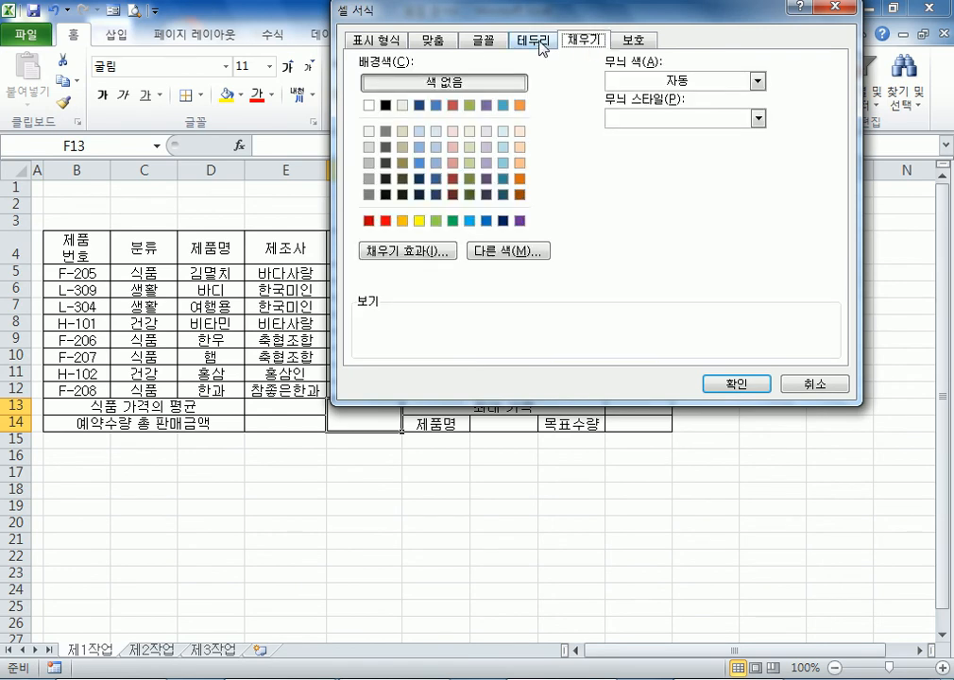
click(542, 44)
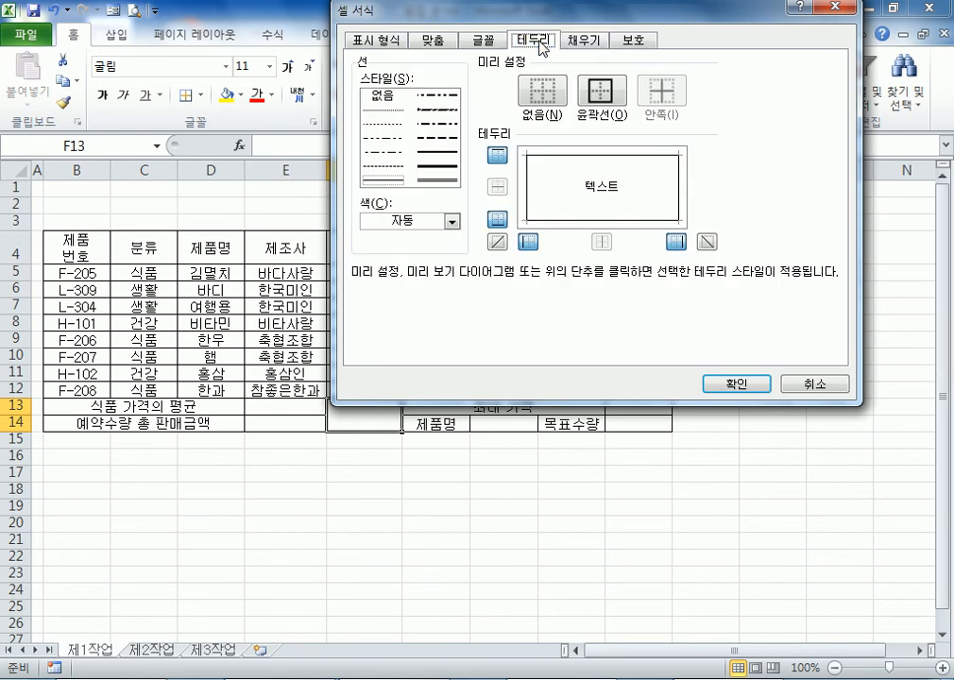
click(496, 243)
click(707, 243)
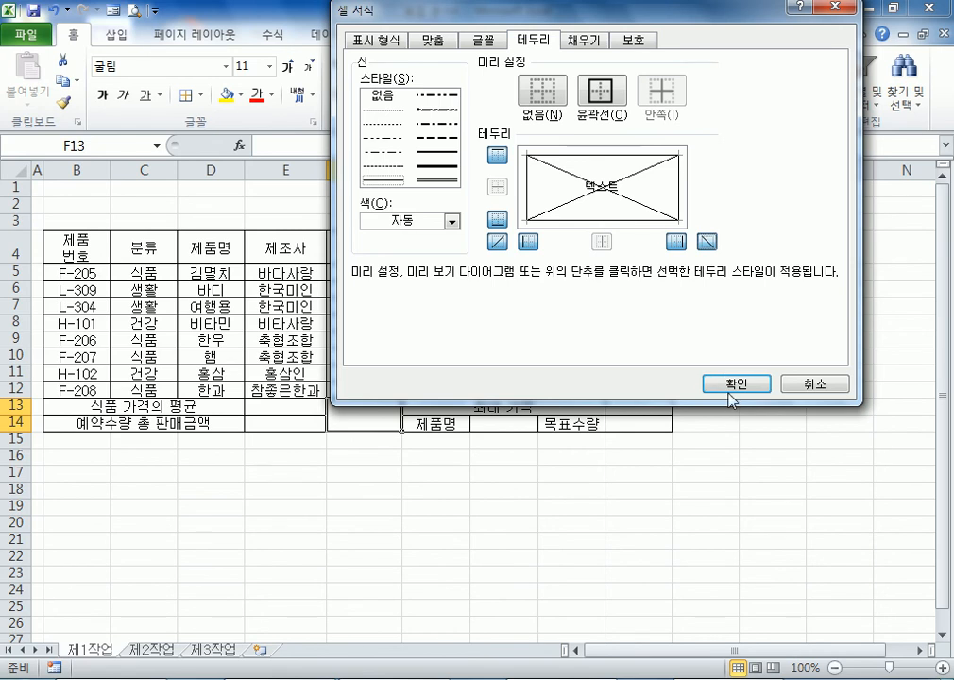
click(727, 384)
click(373, 489)
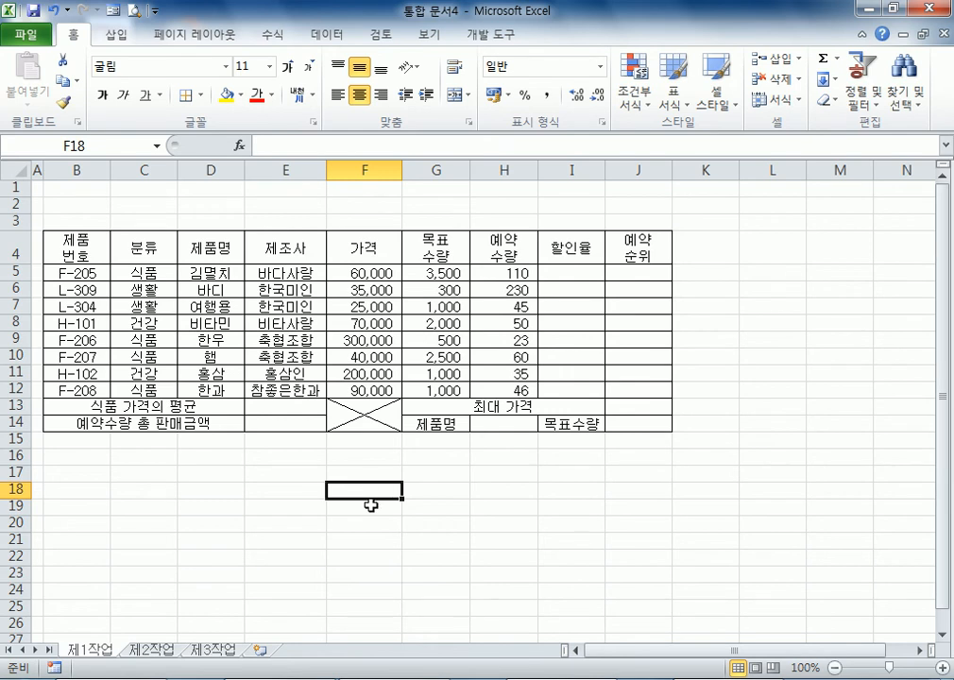
click(370, 506)
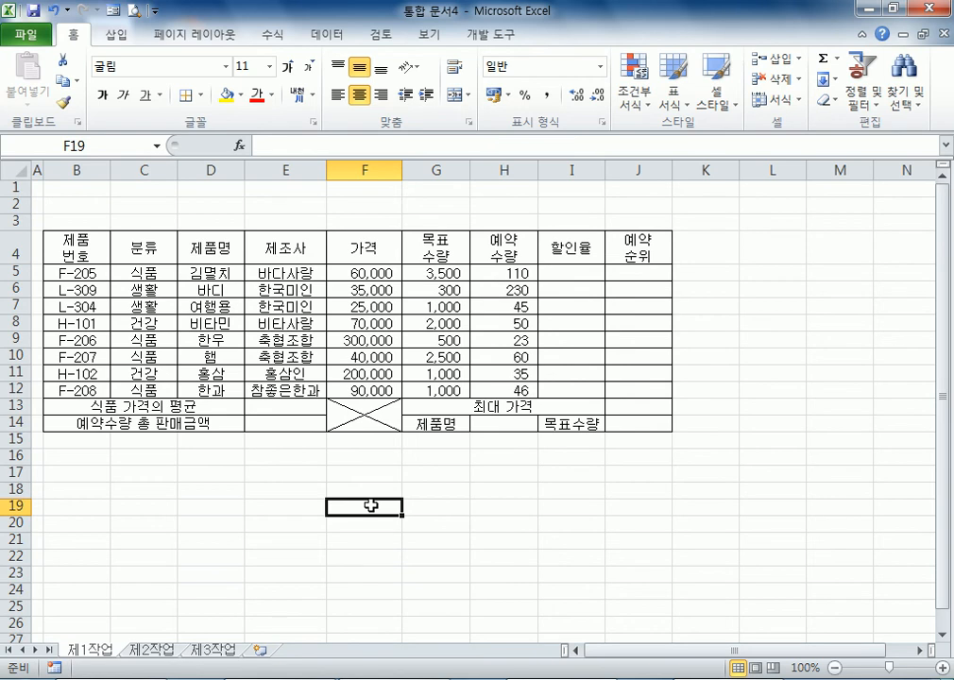
- Fill the table's header row B4:J4 with the standard orange color (주황)
drag(76, 247, 632, 254)
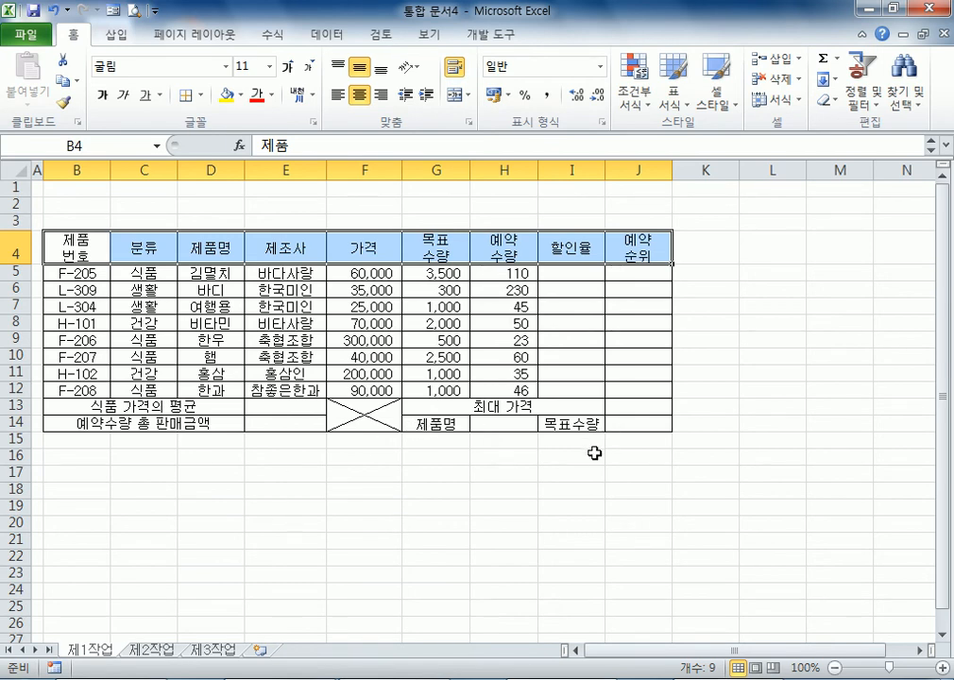
drag(85, 251, 639, 249)
key(ctrl+1)
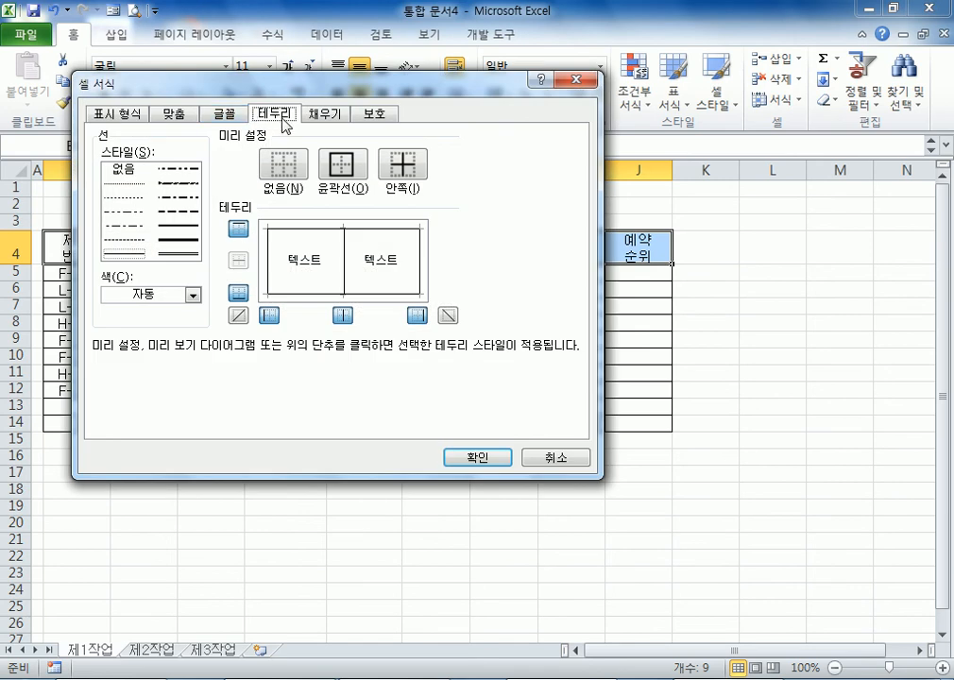
click(315, 117)
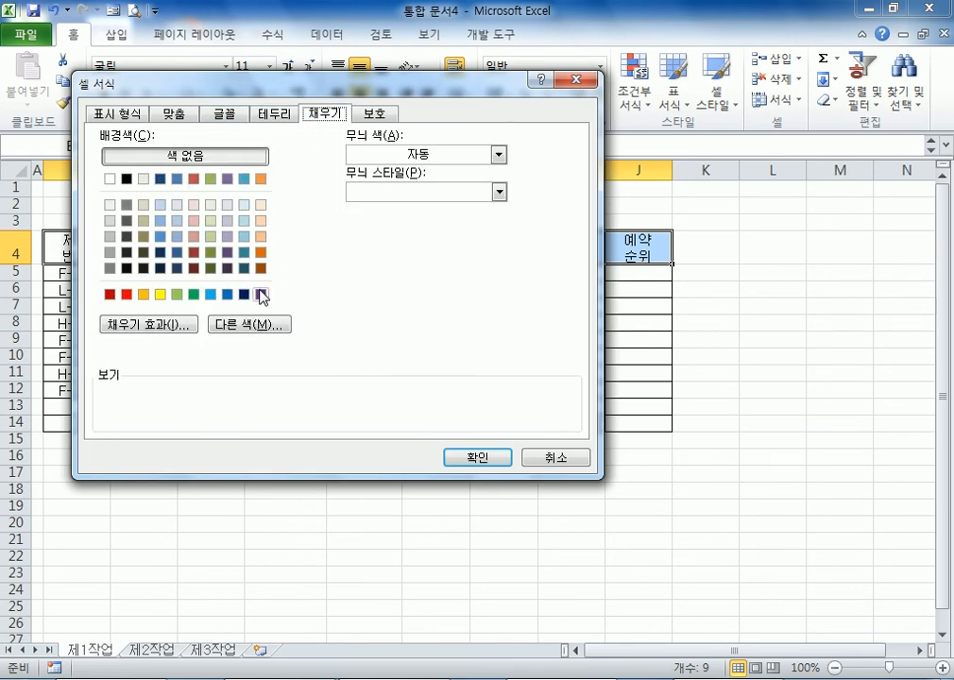
key(Escape)
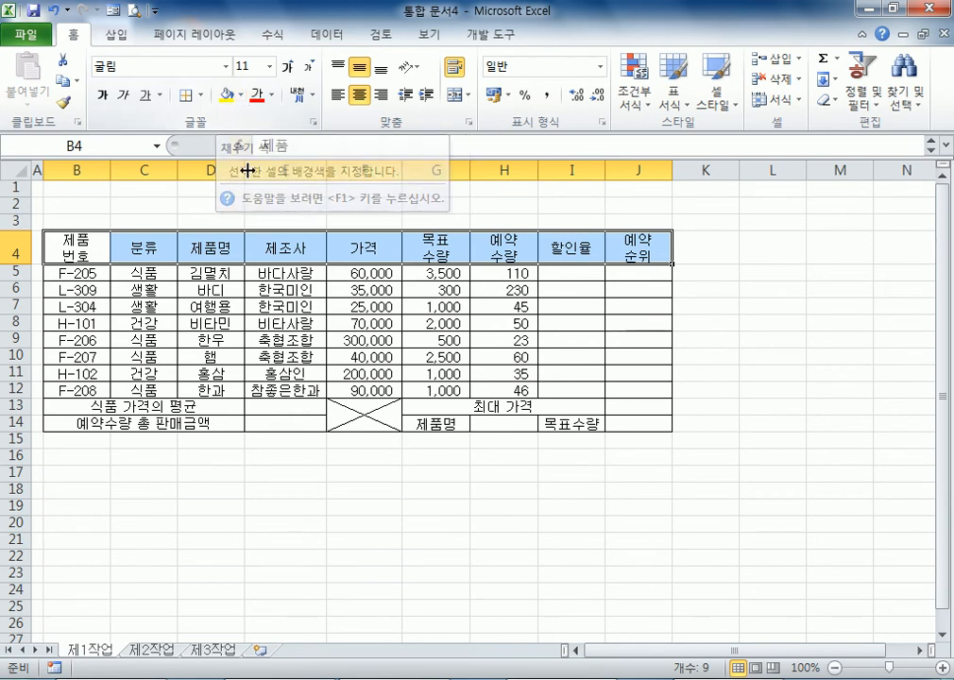
click(243, 96)
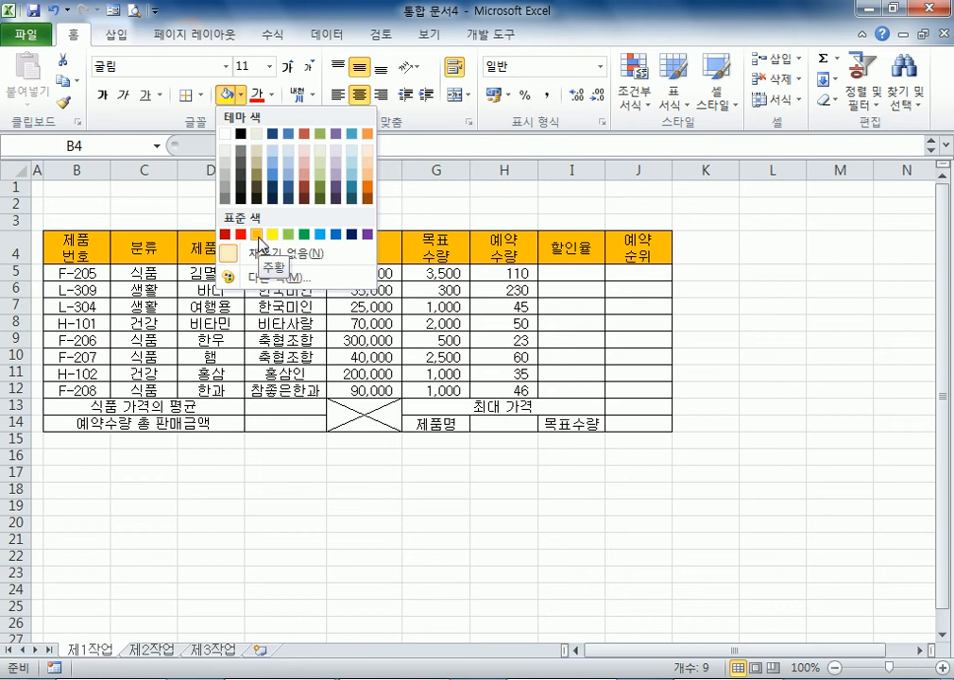
click(257, 235)
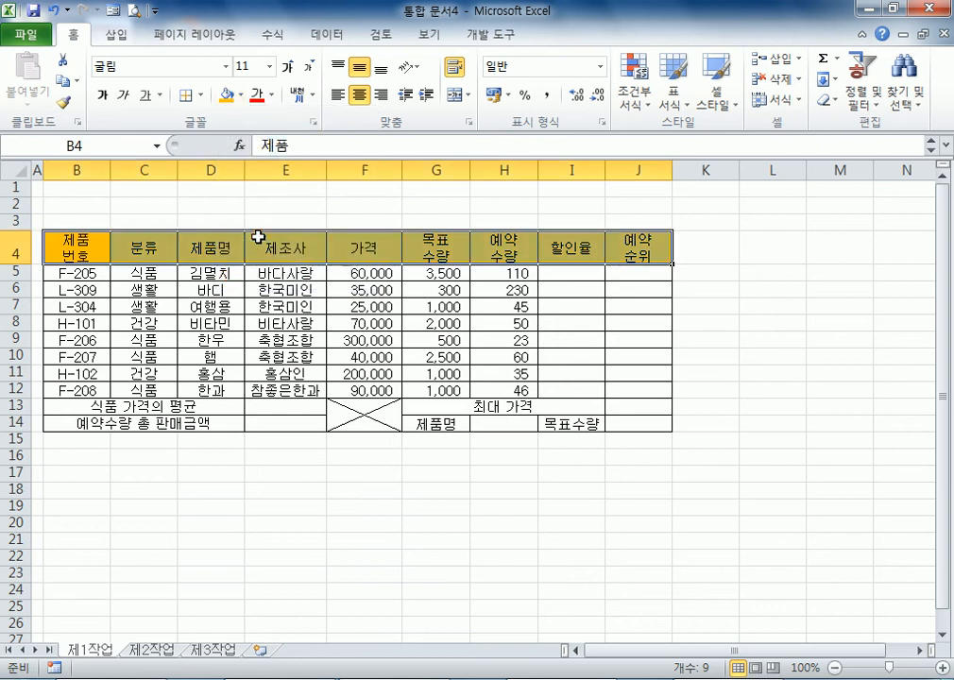
- Fill the label cells 제품명 in G14 and 목표수량 in I14 with the same orange
click(441, 427)
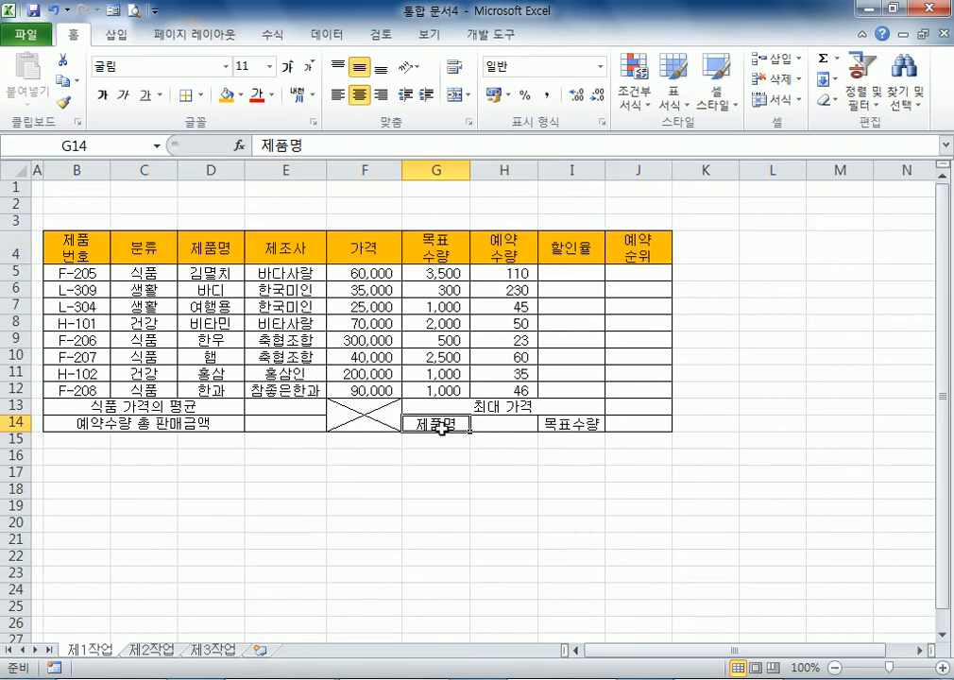
click(227, 97)
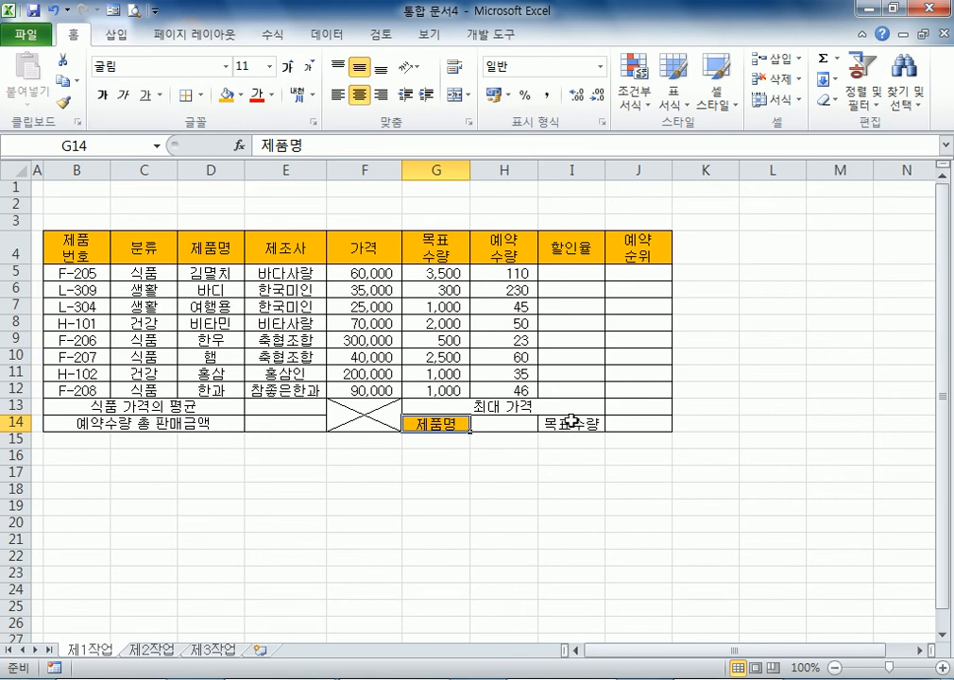
click(571, 424)
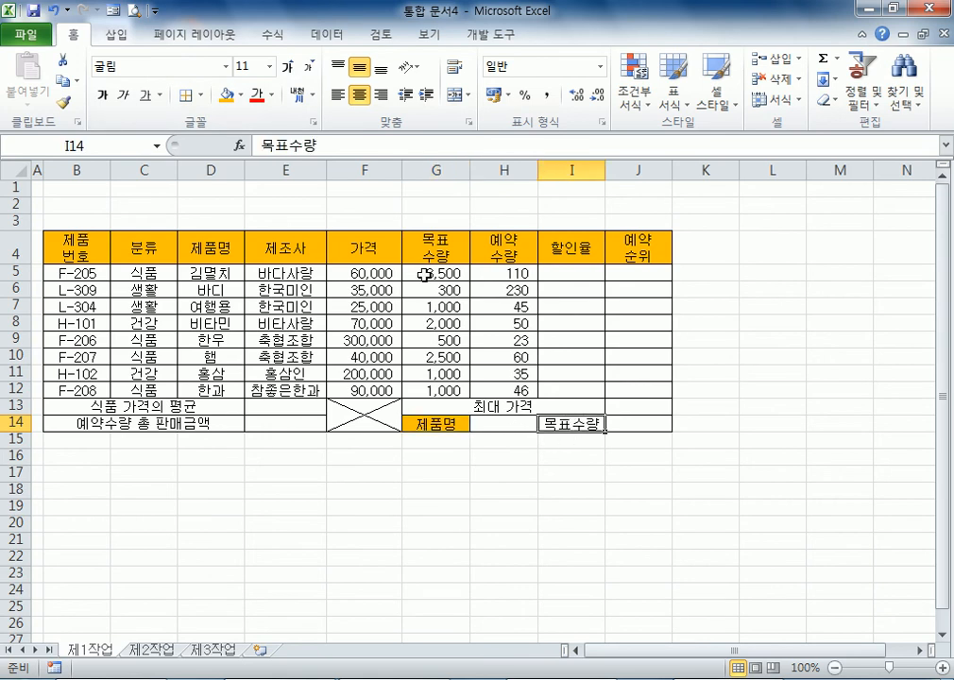
click(226, 97)
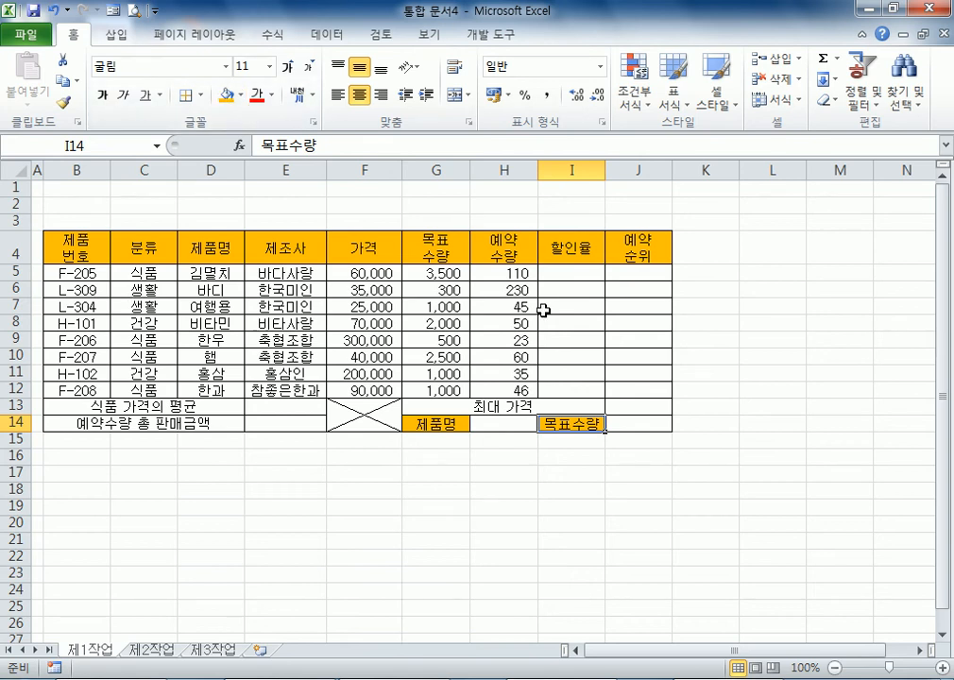
drag(557, 274, 591, 360)
drag(634, 272, 630, 387)
click(291, 406)
click(286, 423)
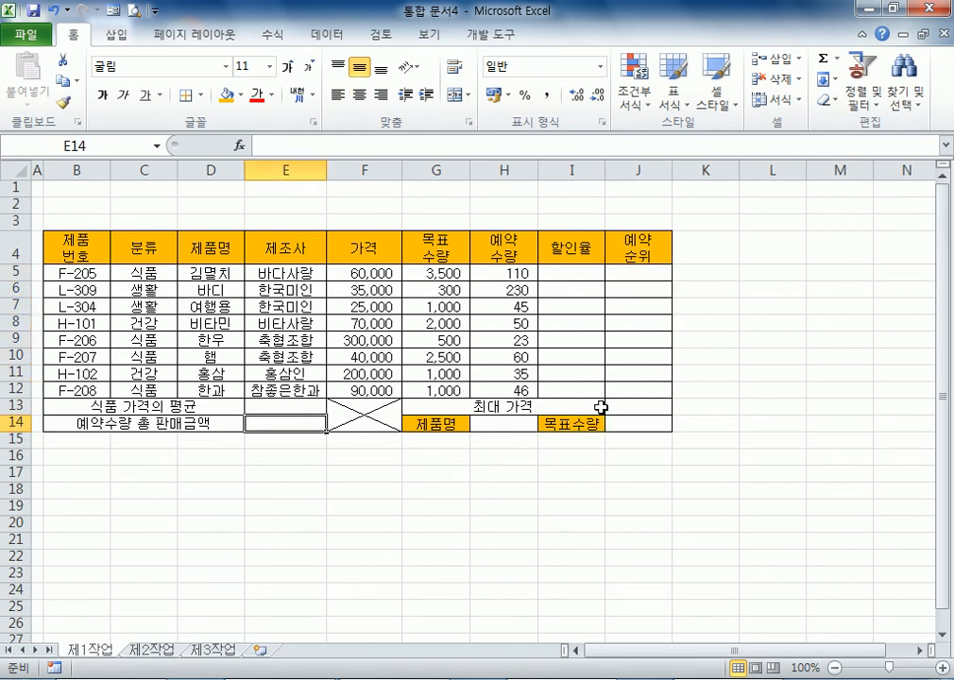
click(635, 404)
click(628, 425)
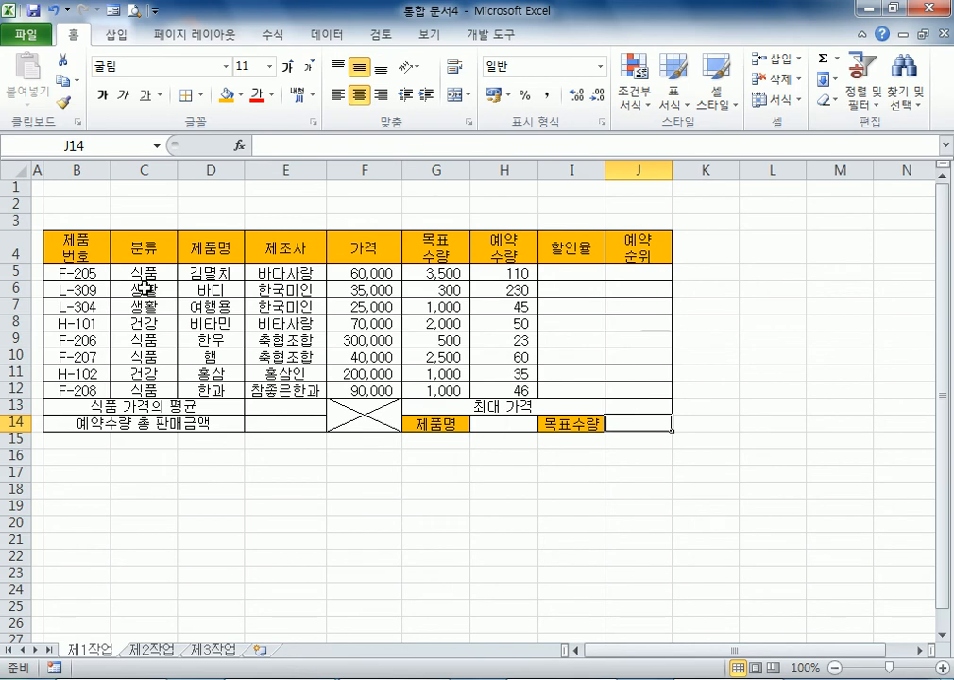
- Try to append SET directly to the product names in D5 and D6, and undo both edits
drag(202, 272, 201, 381)
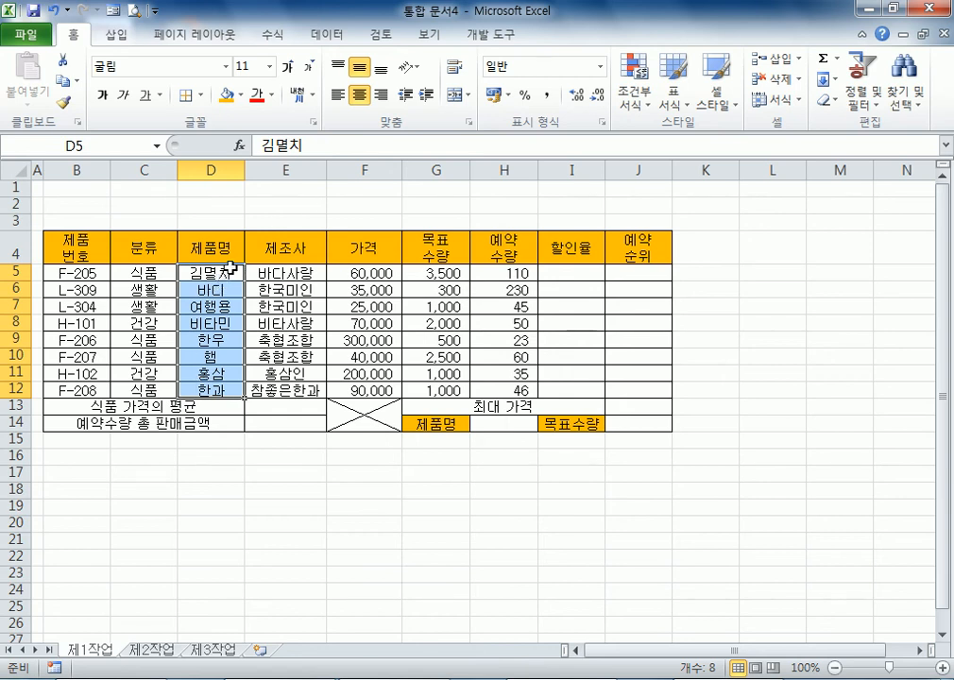
click(236, 274)
click(334, 142)
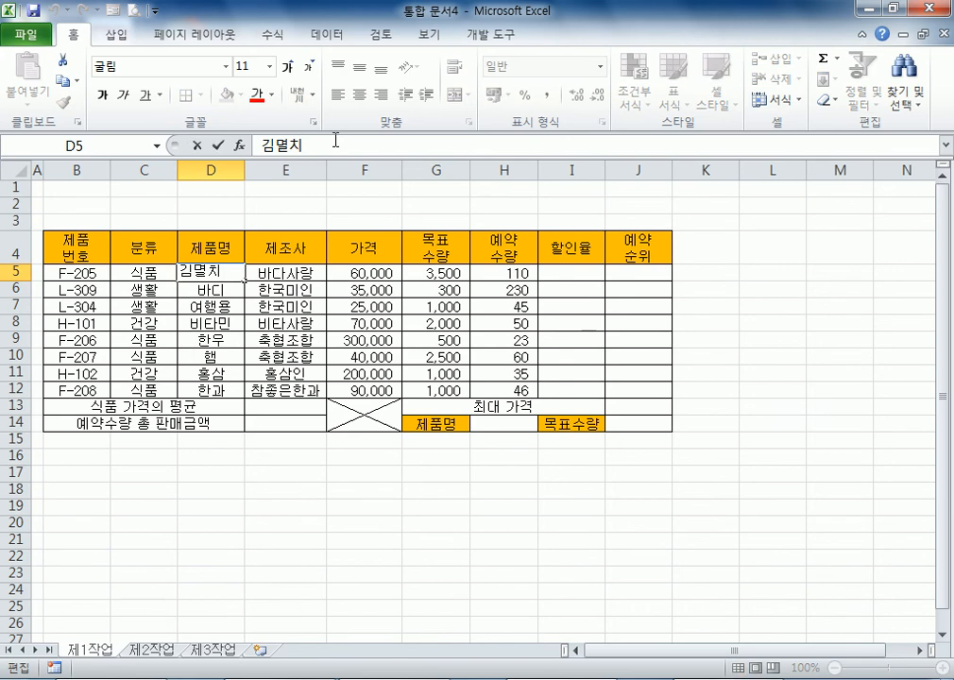
text(SET)
key(Return)
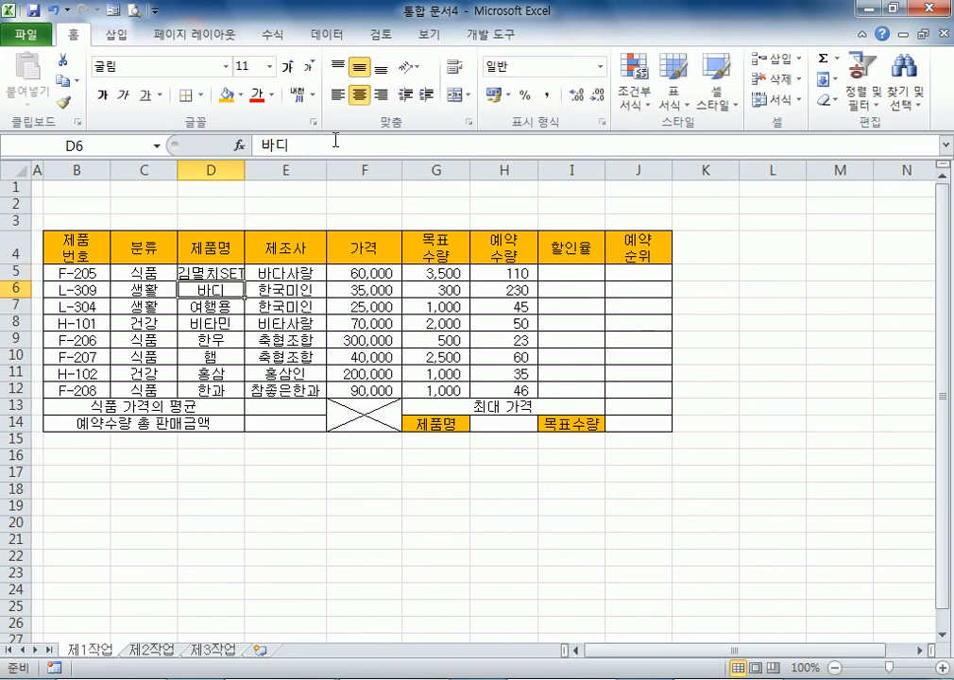
click(335, 142)
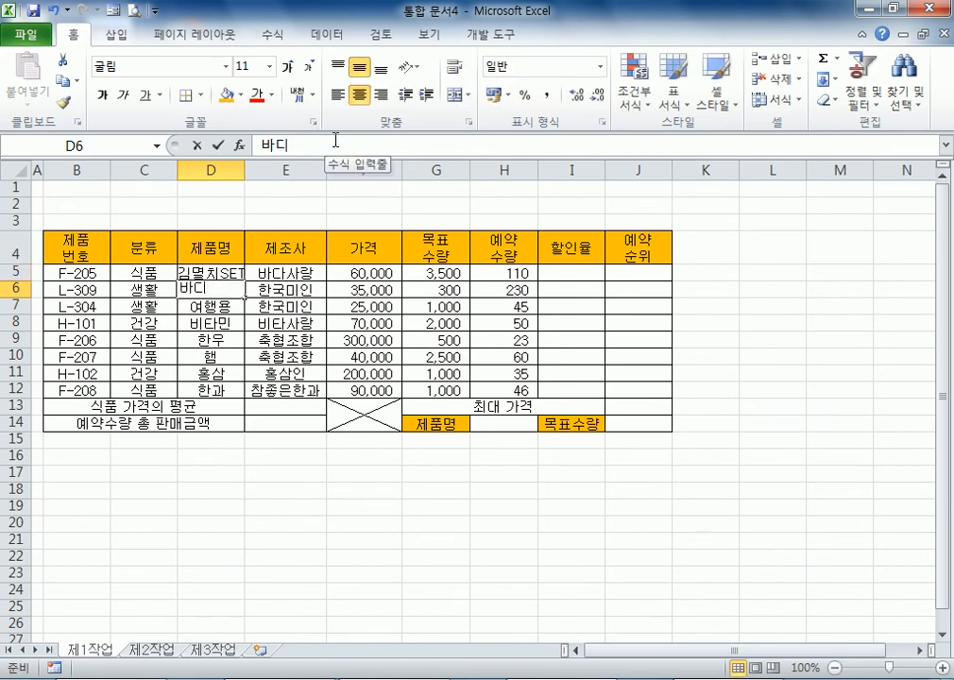
text(SEY)
key(BackSpace)
text(T)
key(Return)
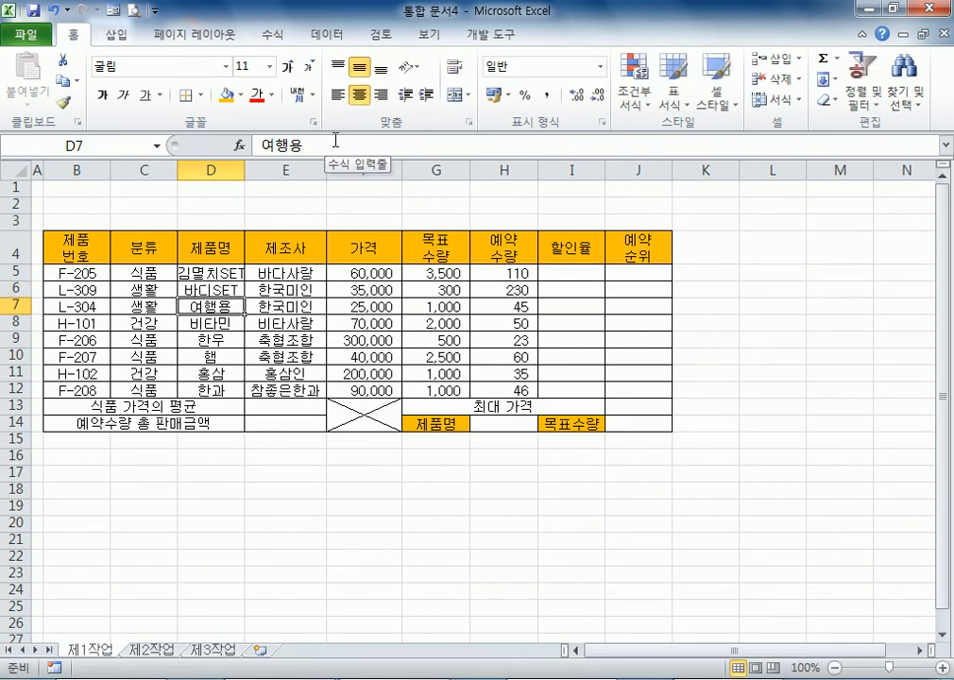
key(ctrl+z)
key(ctrl+z)
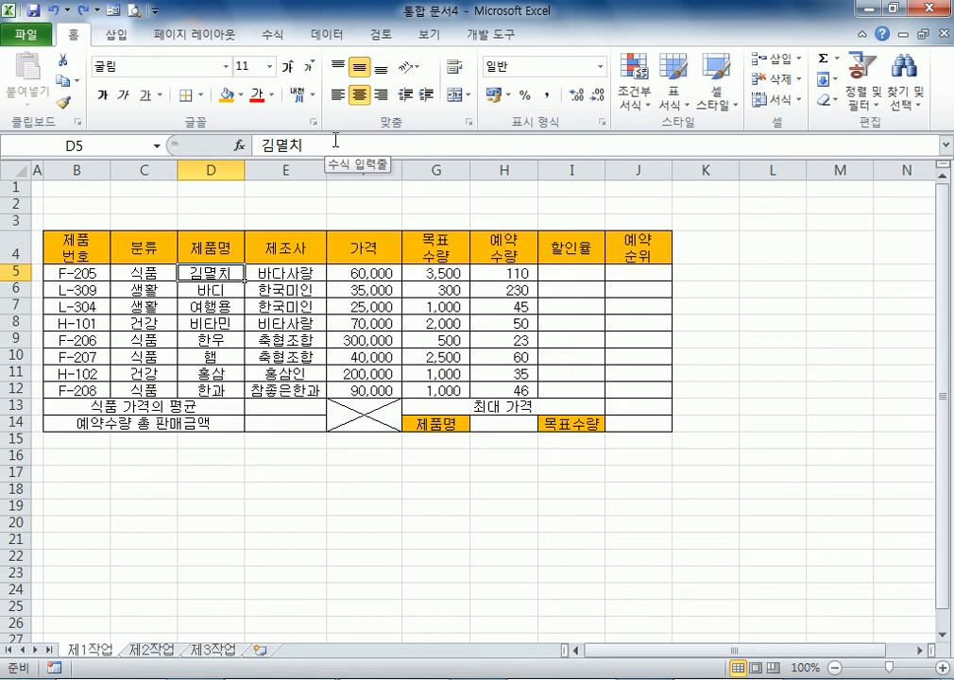
- Open the custom number format category (사용자 지정) in Format Cells for the product names D5:D12
drag(212, 273, 195, 385)
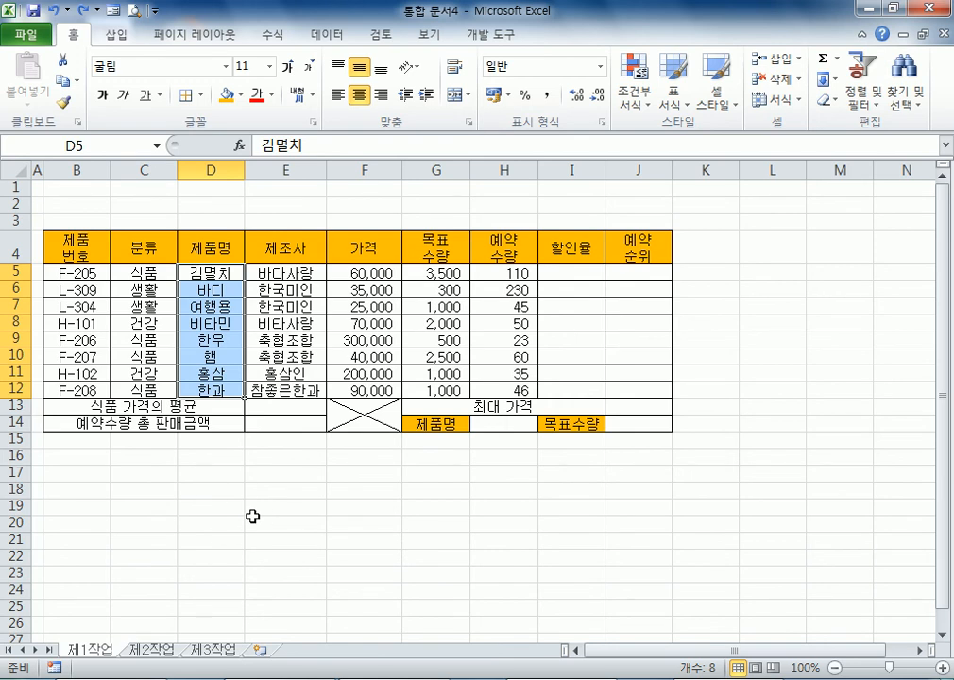
key(ctrl+1)
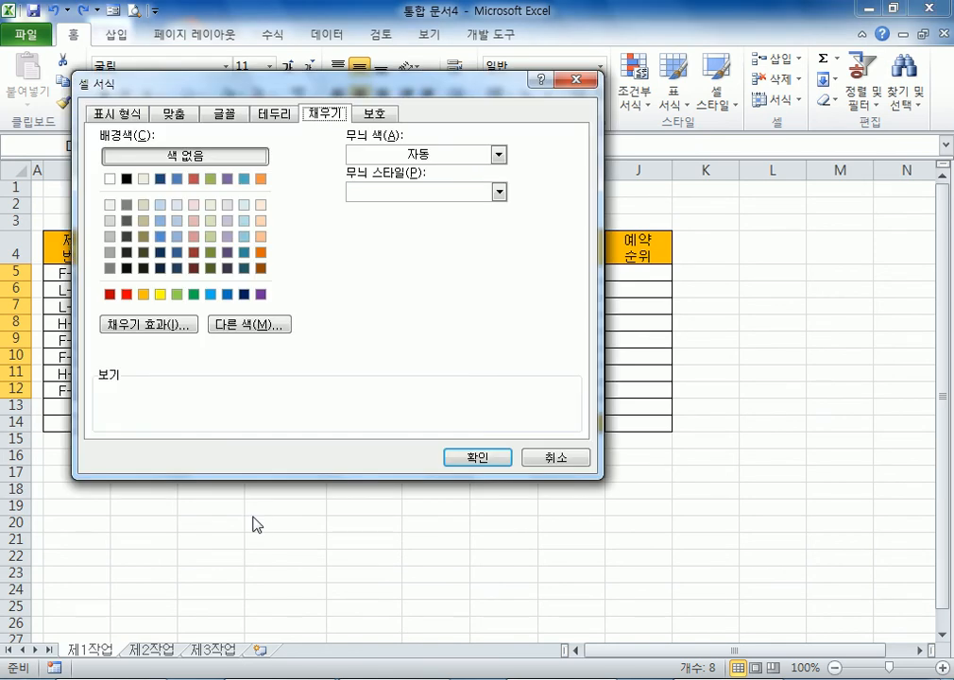
click(128, 115)
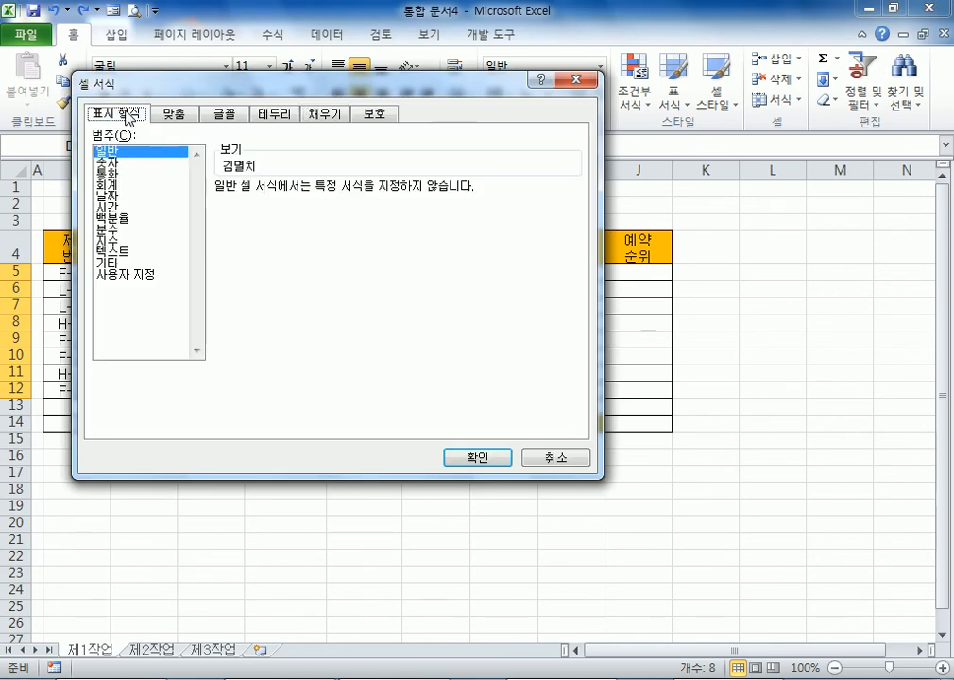
drag(217, 100, 695, 126)
click(383, 133)
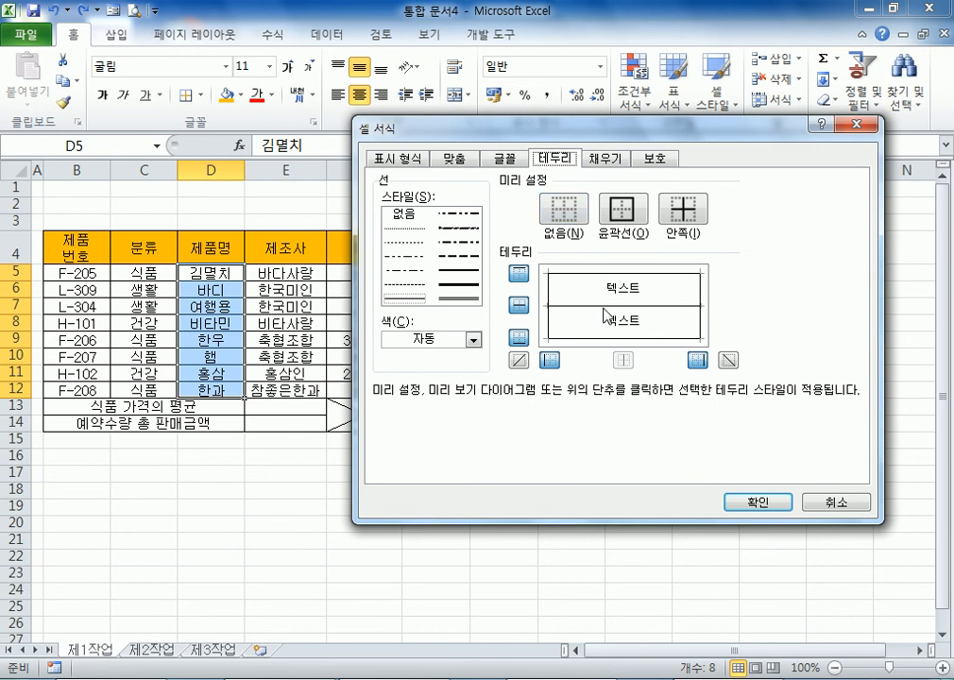
click(609, 158)
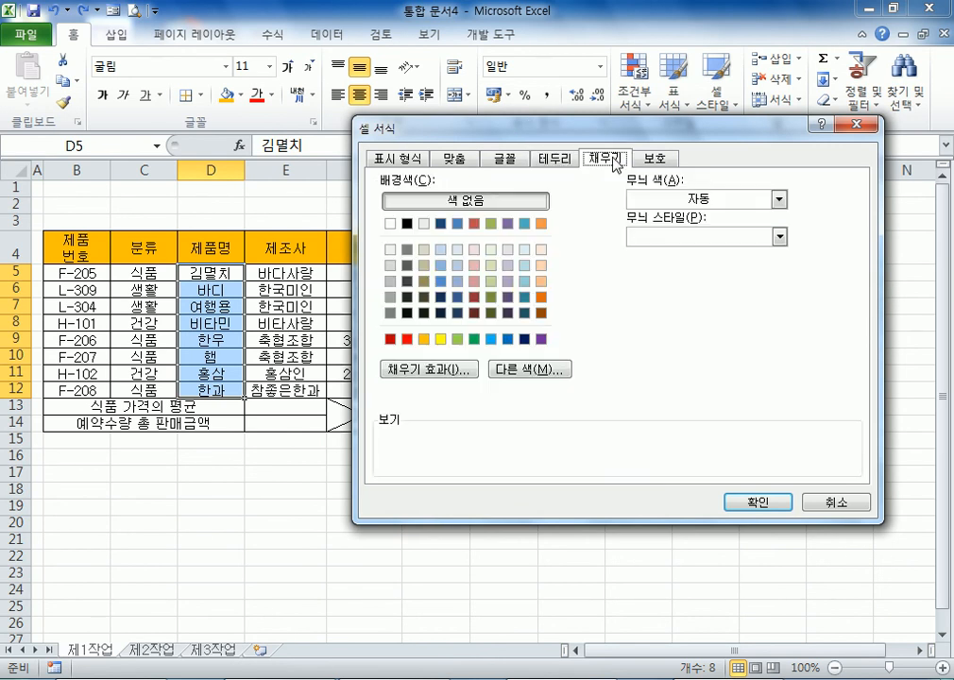
click(389, 160)
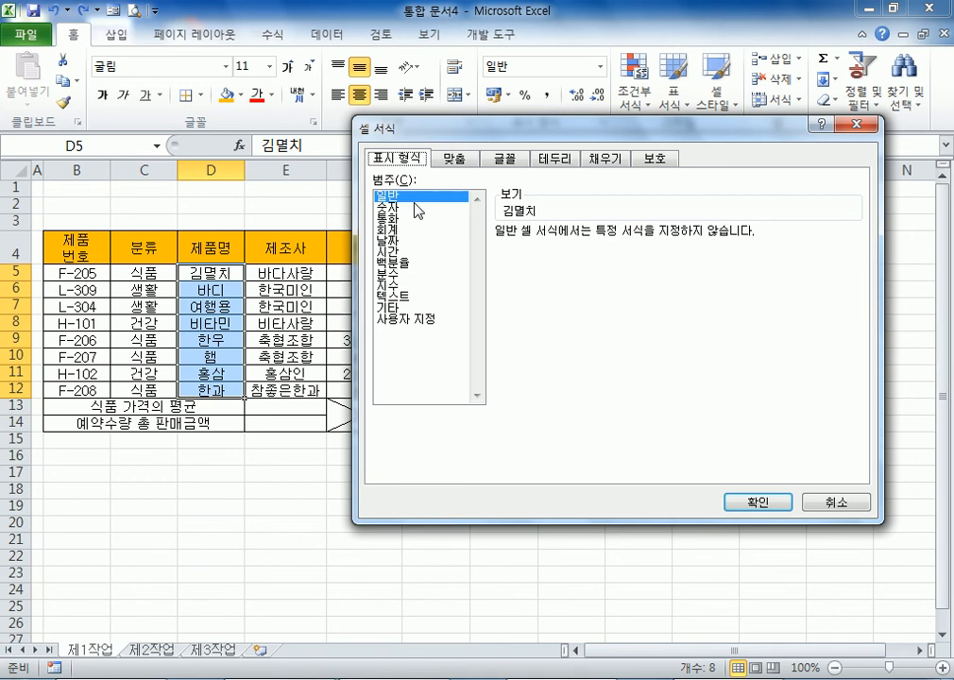
click(409, 320)
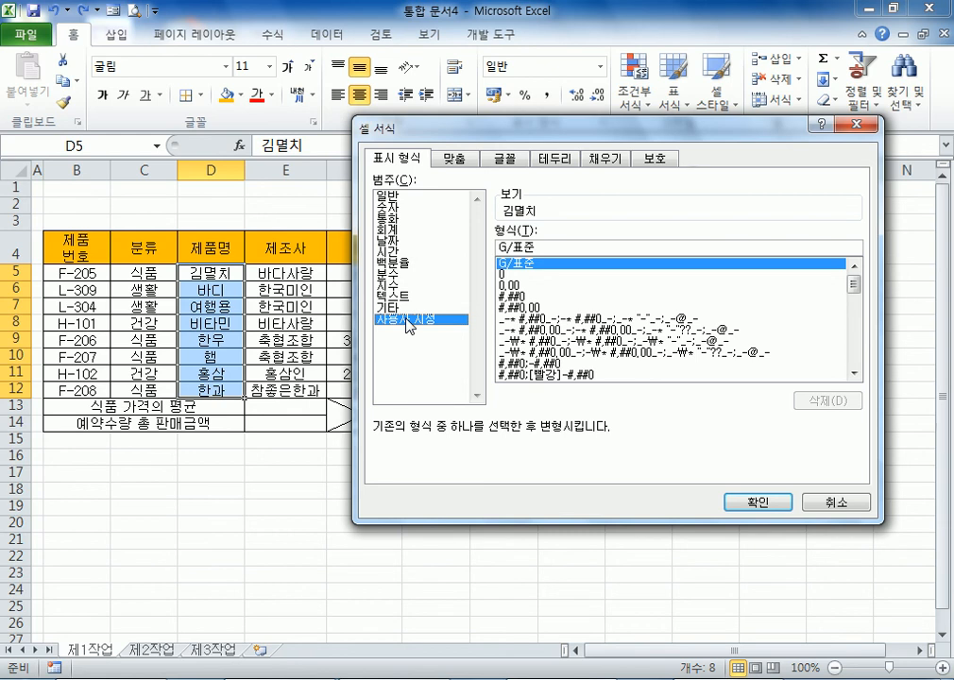
- Look through the built-in custom format codes, such as 0.00 and #,##0.00, for the product names
click(531, 276)
click(531, 286)
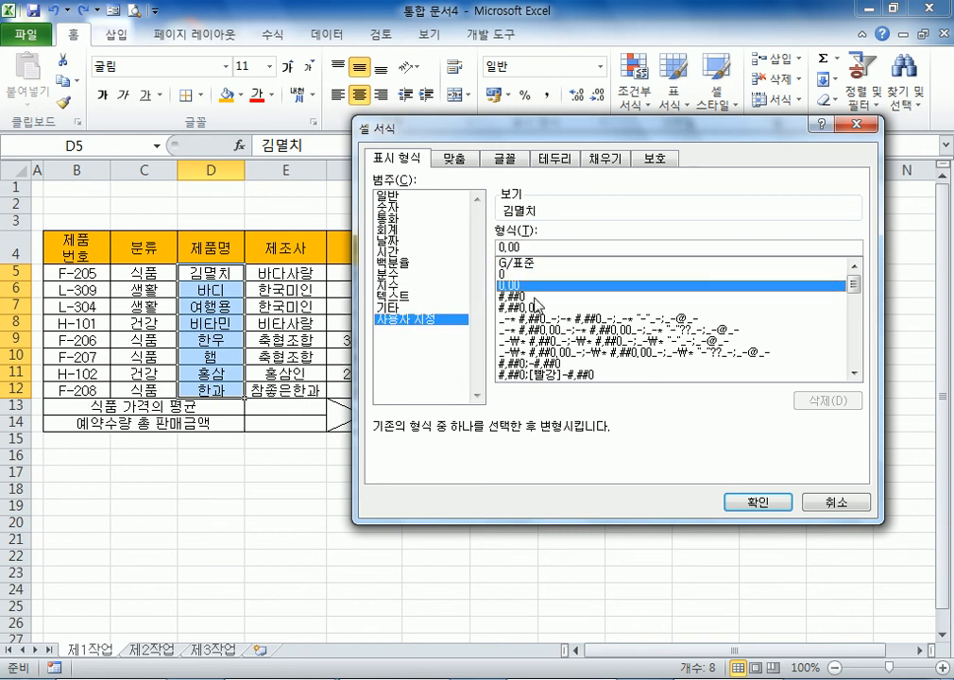
click(535, 297)
click(537, 307)
click(542, 330)
click(543, 341)
click(542, 362)
click(522, 329)
click(519, 309)
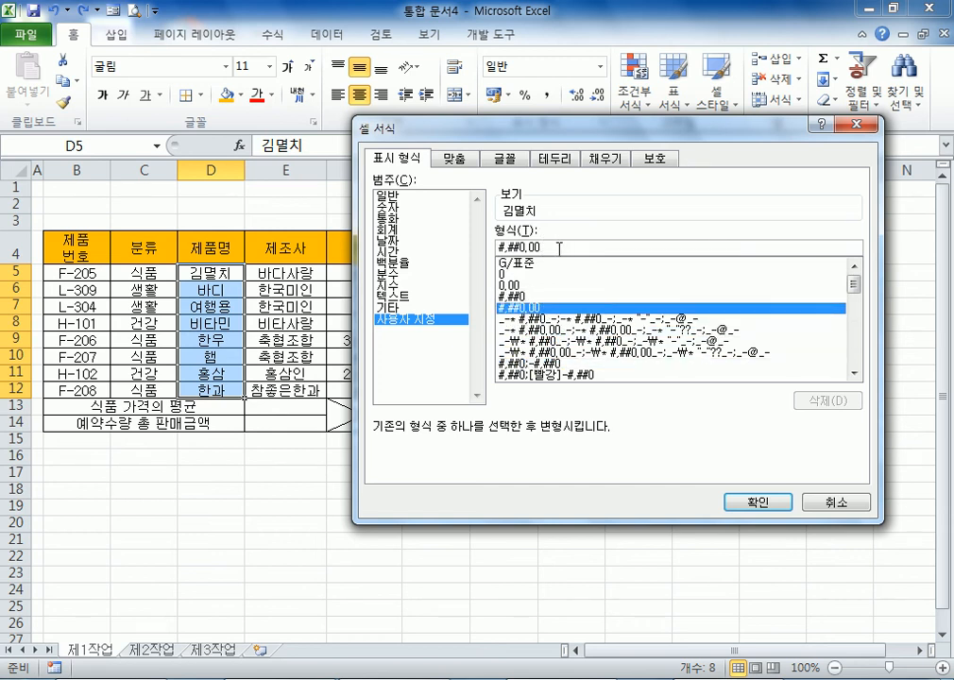
click(529, 286)
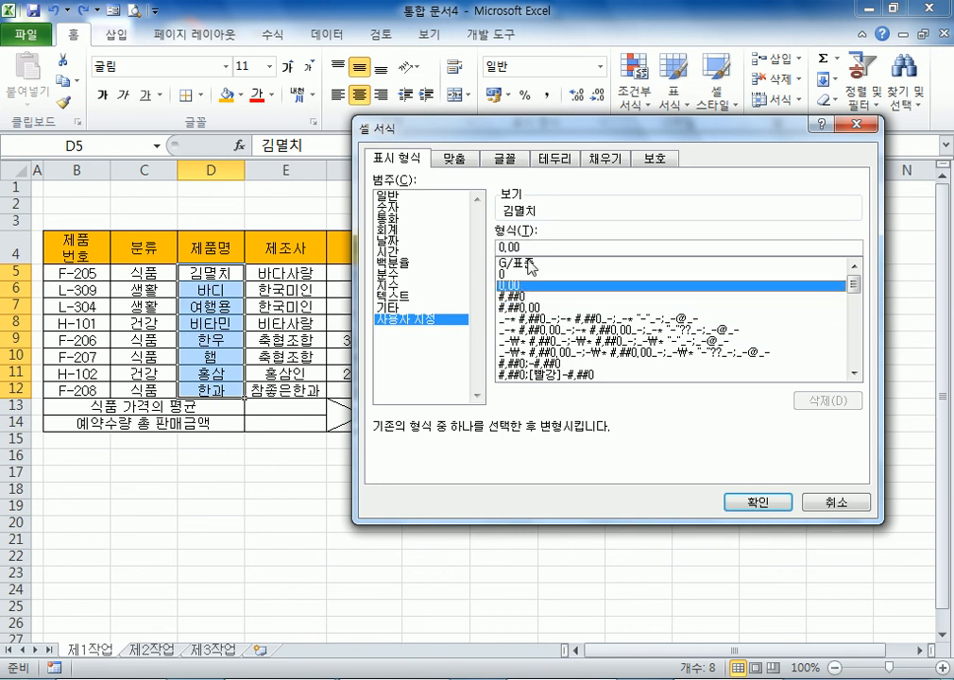
- Apply the custom number format @"SET" to the product names D5:D12 and autofit the width of column D
drag(525, 248, 472, 248)
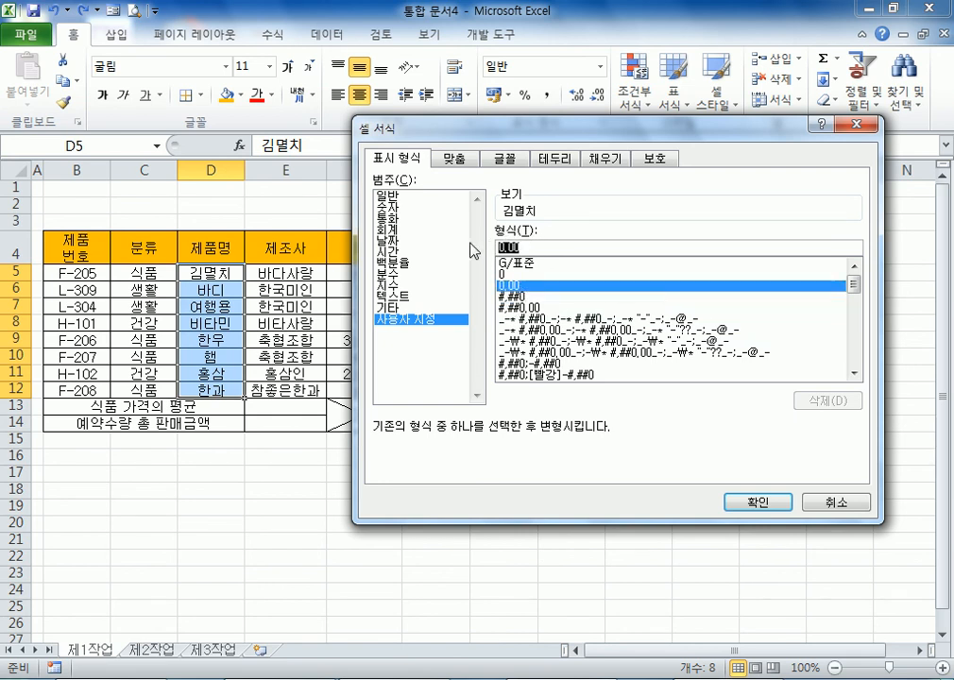
key(BackSpace)
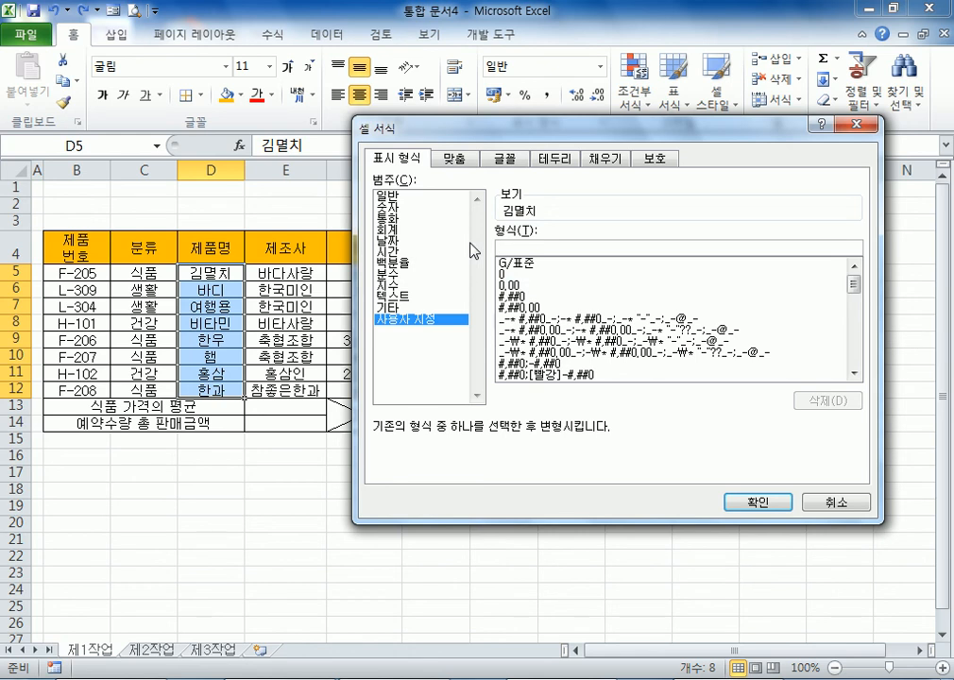
text(@)
text("SET")
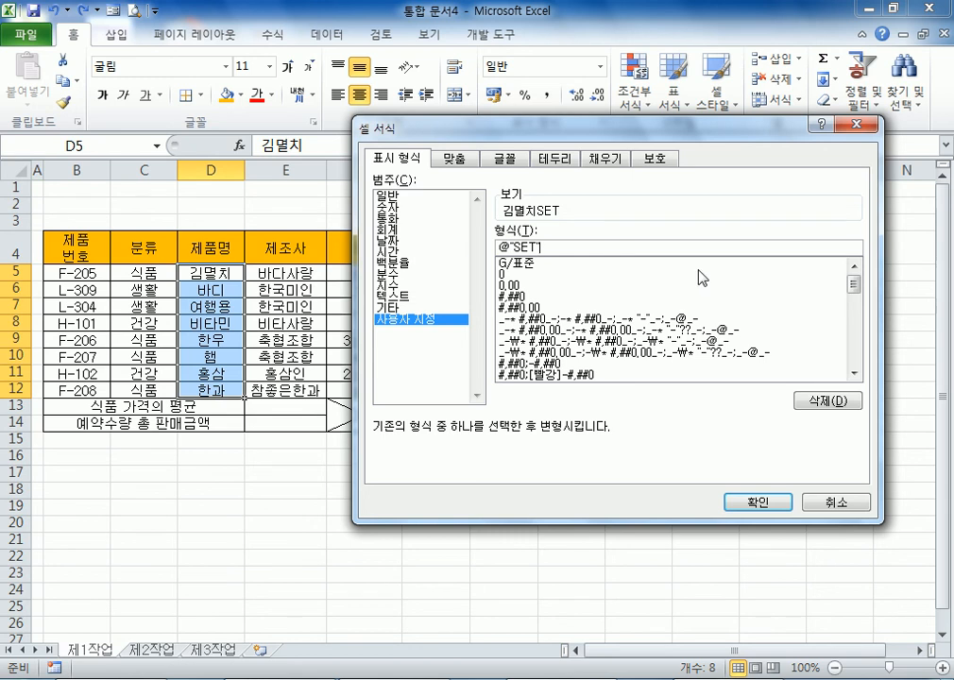
key(BackSpace)
key(BackSpace)
key(BackSpace)
text(SE)
key(Left)
key(Left)
key(Left)
text(")
key(End)
text(")
click(763, 501)
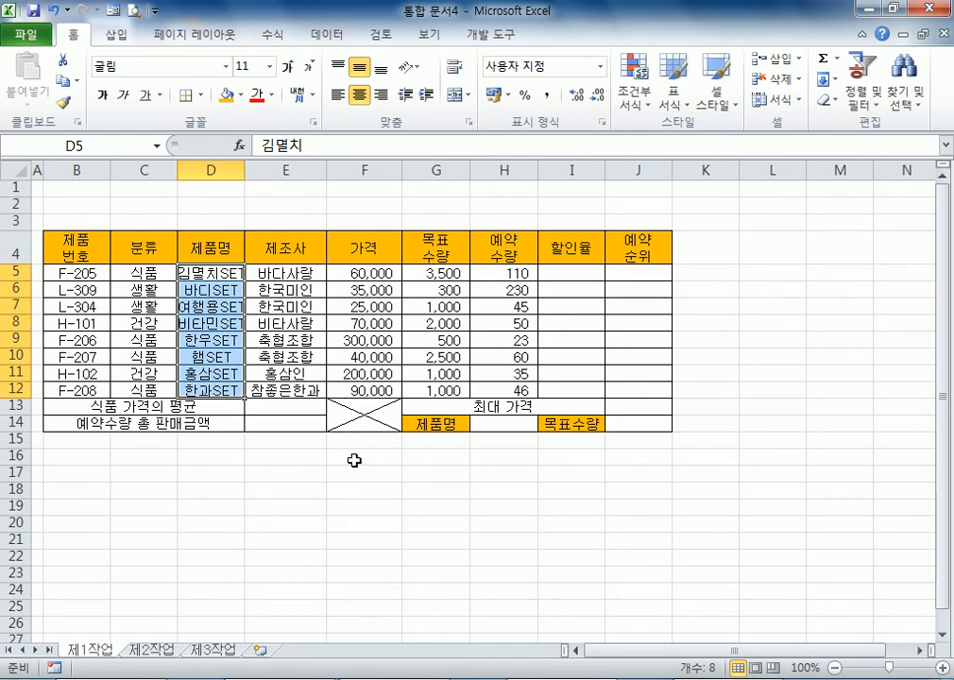
double_click(247, 169)
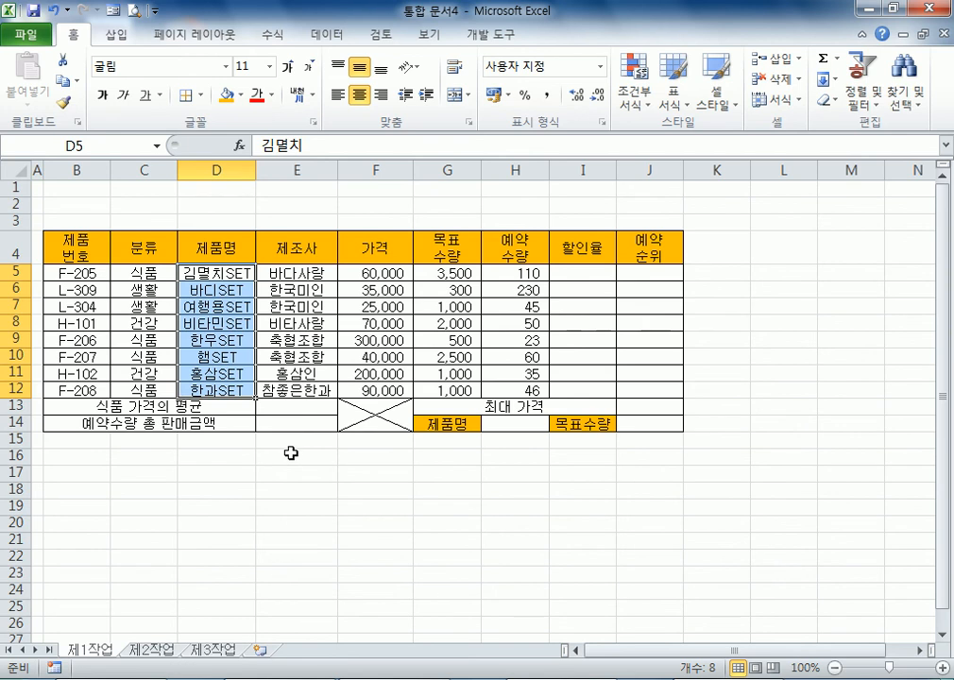
- Reset the product names D5:D12 to the General number format (일반)
drag(219, 278, 231, 382)
key(ctrl+1)
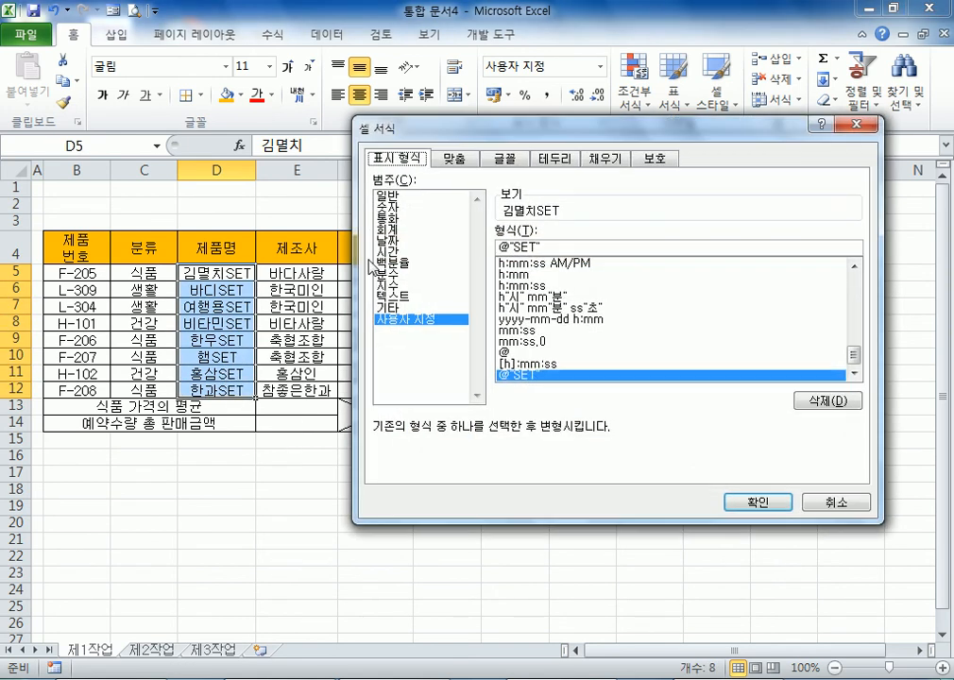
click(404, 201)
click(758, 502)
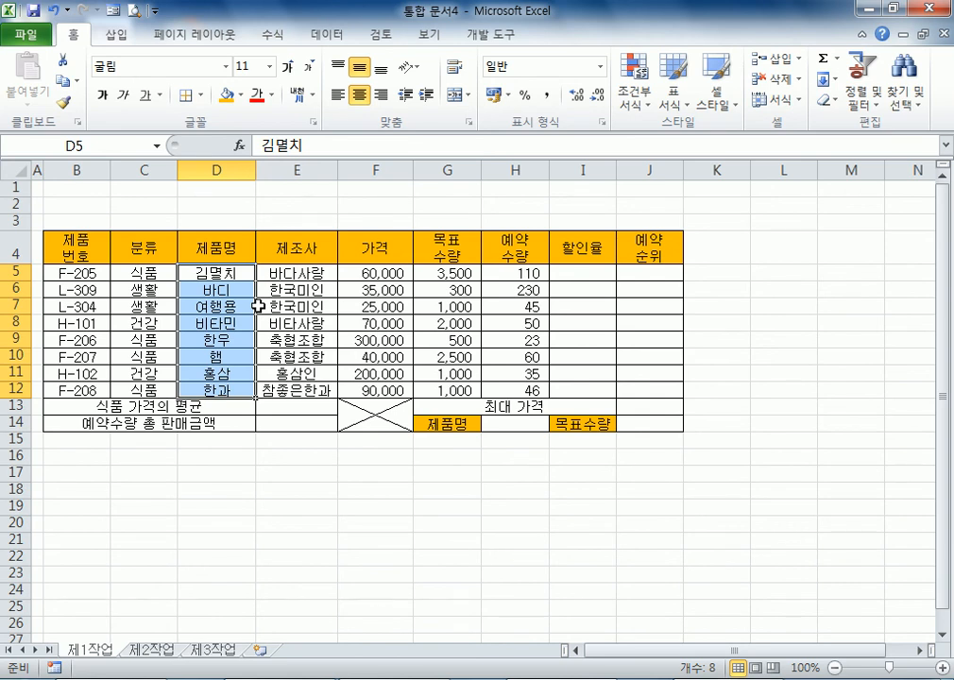
- Enter three sample person names in cells D18:D20 below the table
scroll(215, 329, down, 3)
click(206, 322)
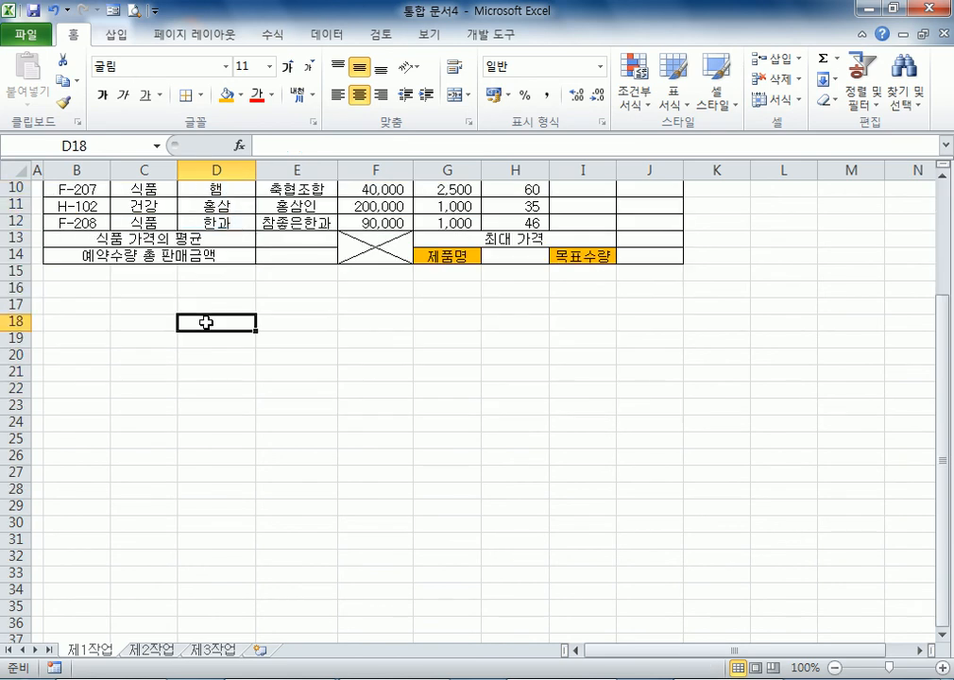
text(GHDRL)
key(Escape)
text(홍ㄱ길동)
key(Return)
text(일지매)
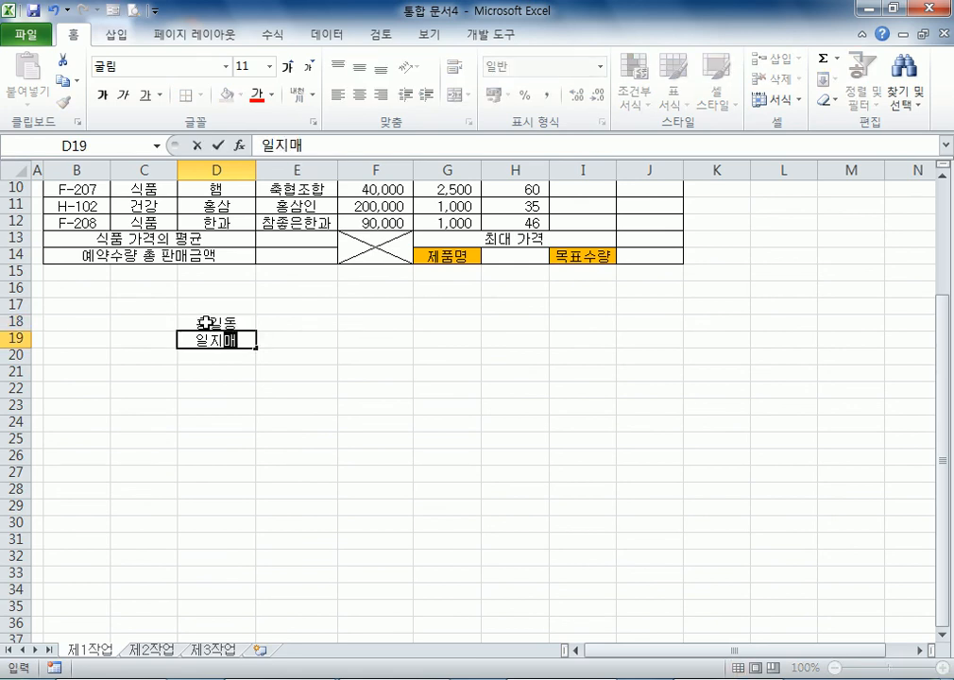
key(Return)
text(임ㄲ거저₩)
key(BackSpace)
key(BackSpace)
key(BackSpace)
key(BackSpace)
text(꺽저)
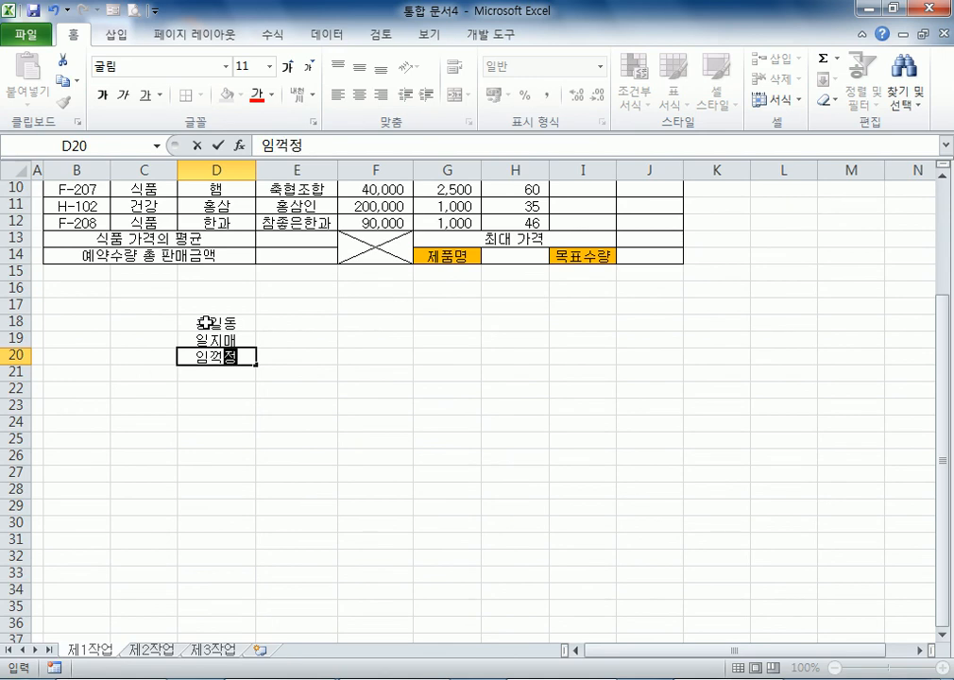
text(ㅇ)
key(Return)
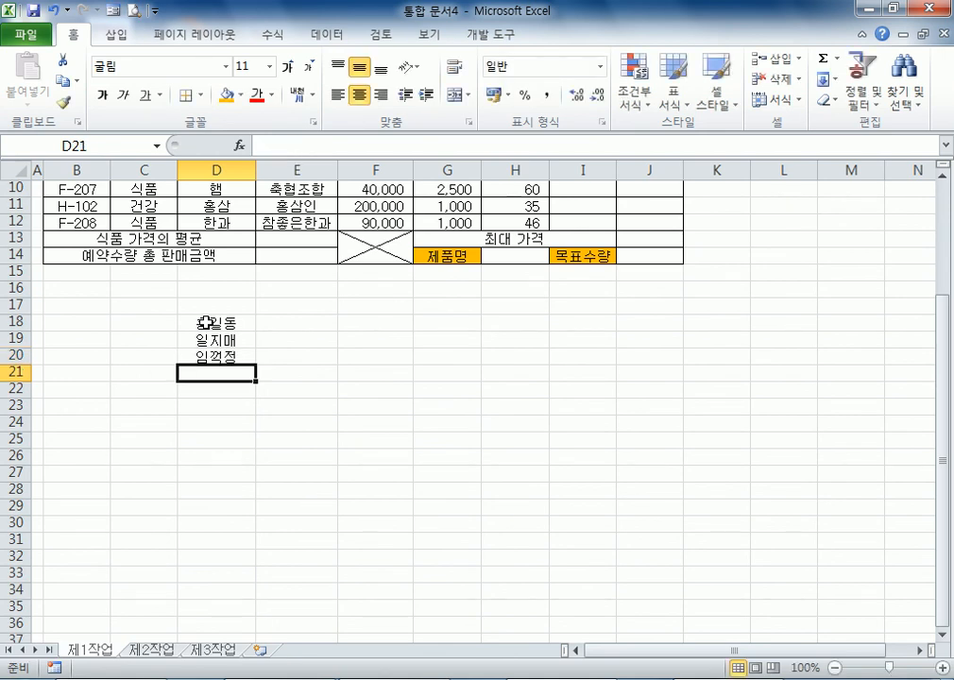
- Apply the custom number format @"귀하" to the sample names in D18:D20 and clear their contents
click(205, 322)
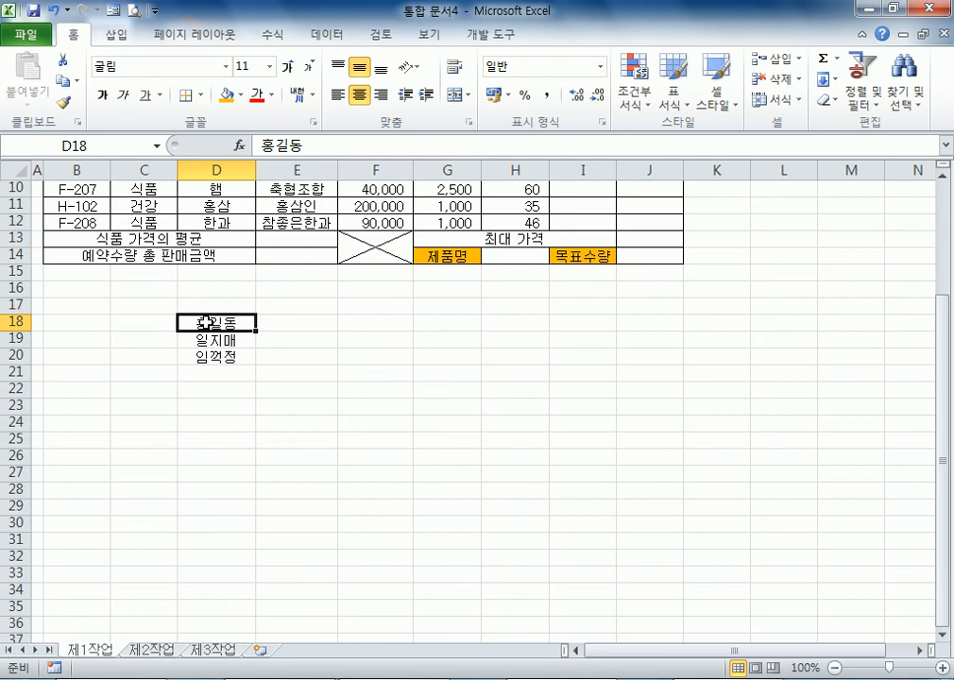
drag(206, 322, 225, 358)
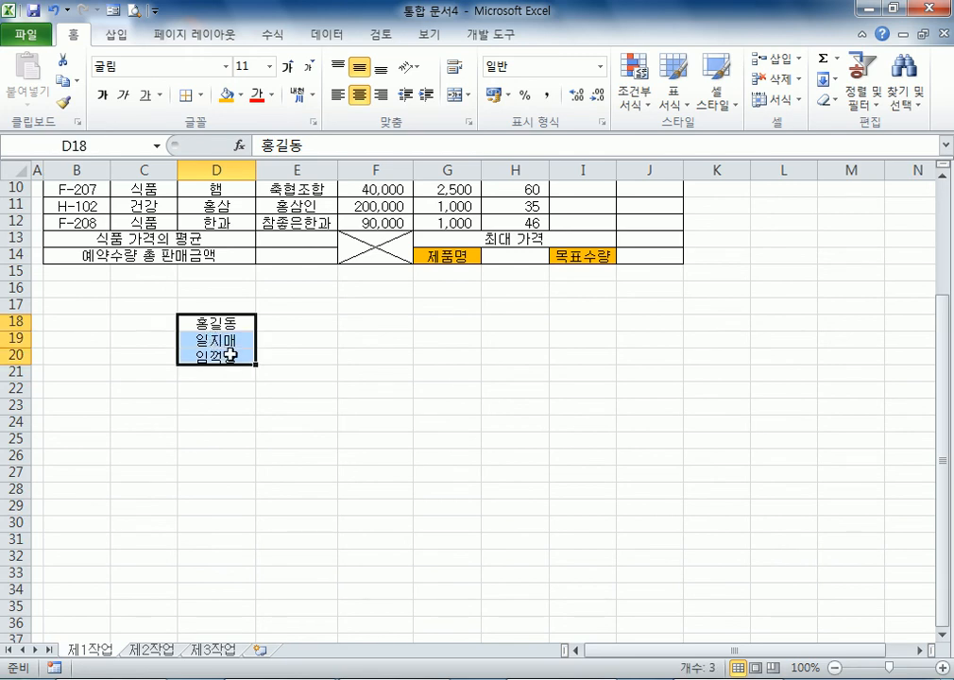
key(ctrl+1)
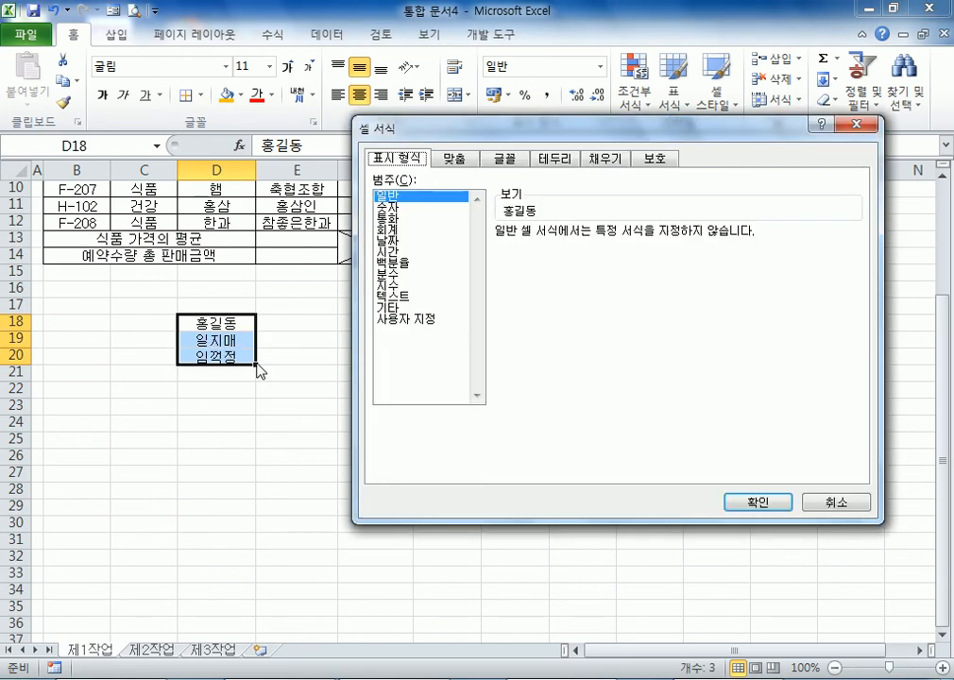
click(419, 309)
click(420, 320)
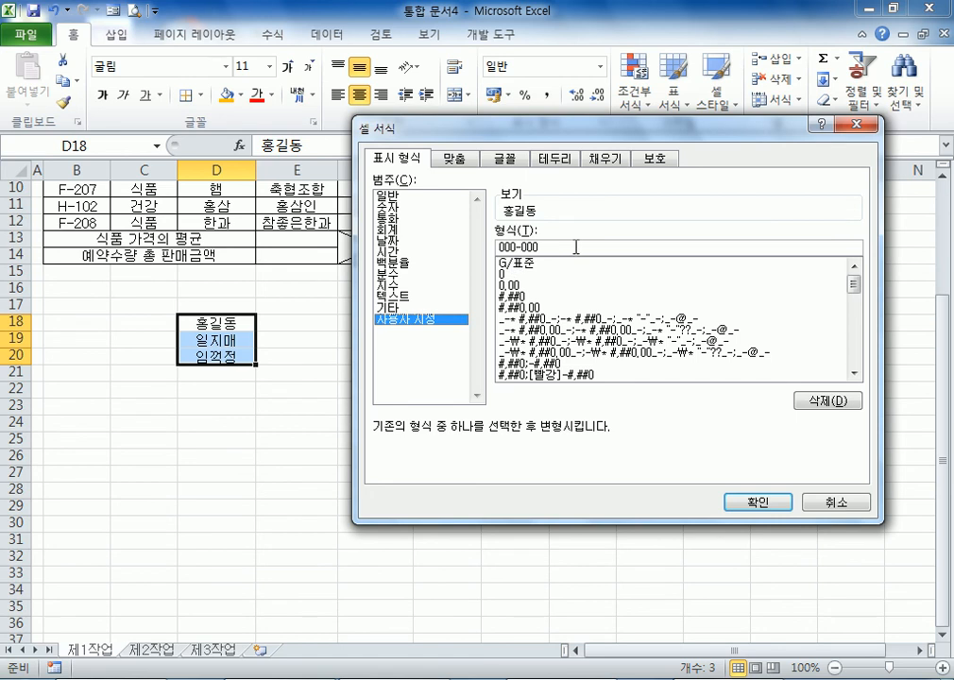
drag(575, 248, 498, 248)
text(@)
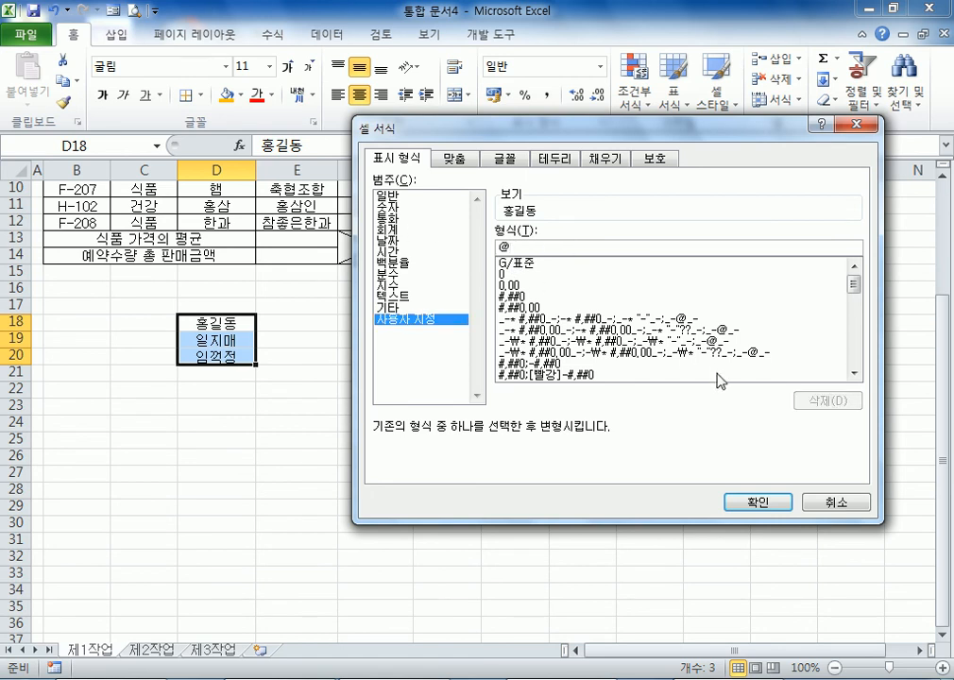
text(")
text(RNL)
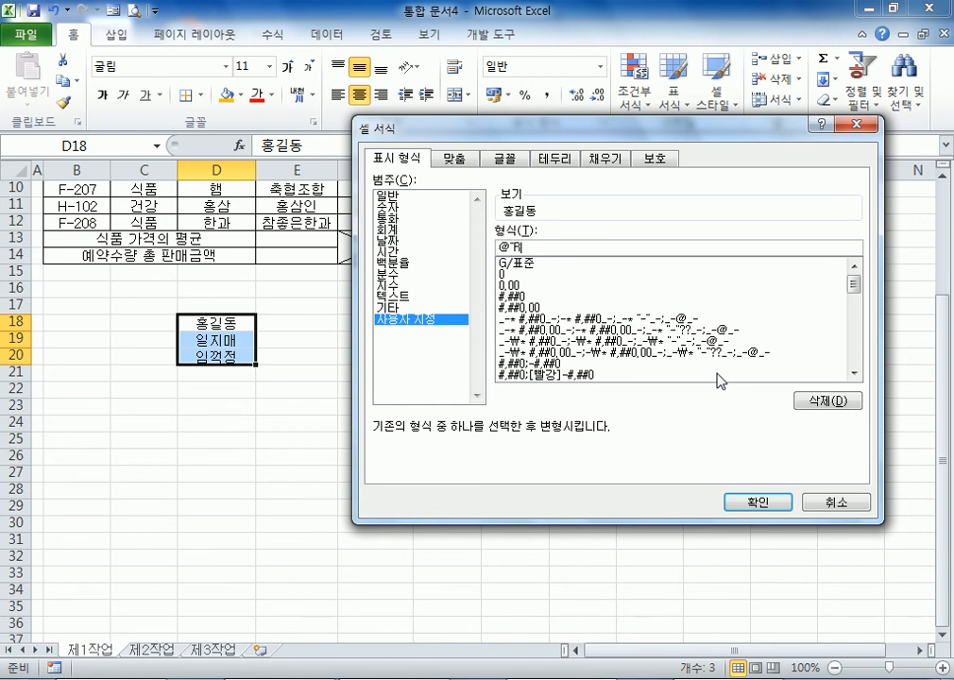
key(BackSpace)
key(BackSpace)
key(BackSpace)
text(귀하")
key(Return)
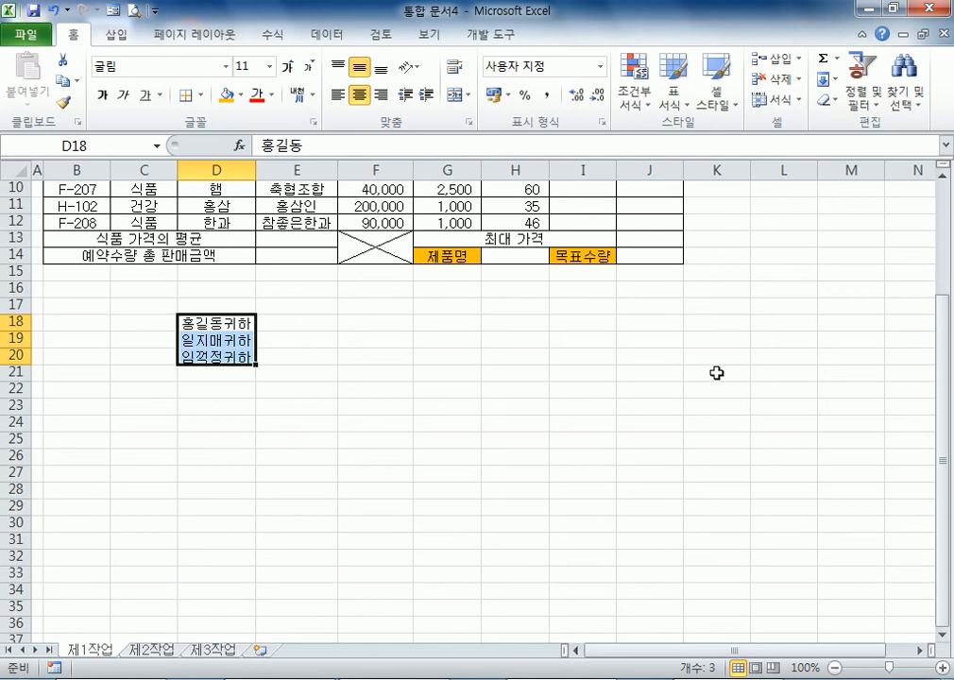
key(Delete)
- Apply the custom number format @"SET" to the product names in D5:D12
scroll(647, 347, up, 3)
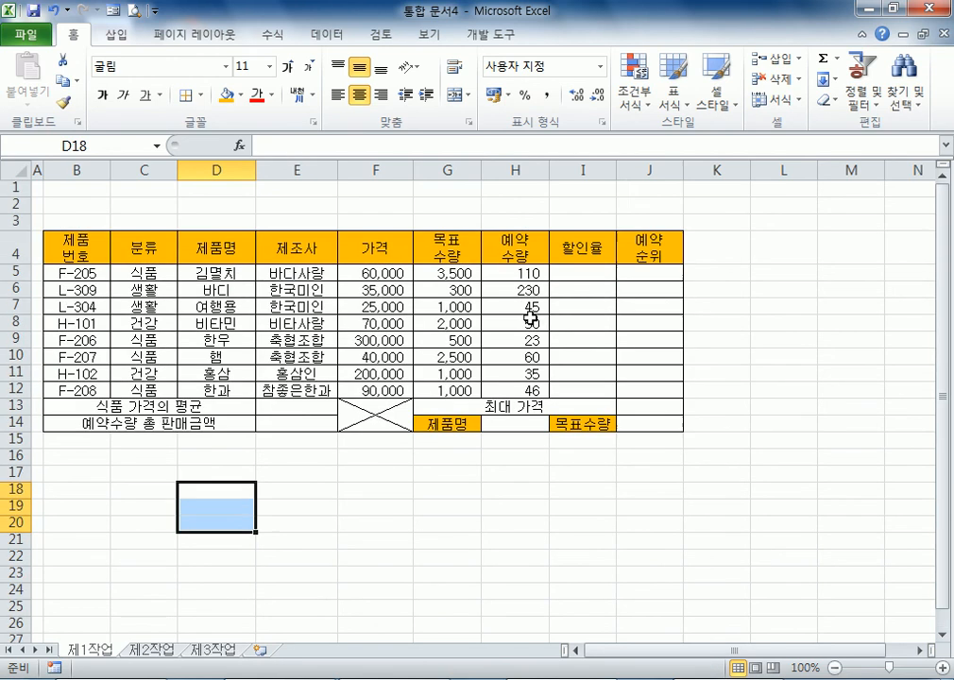
drag(195, 273, 221, 390)
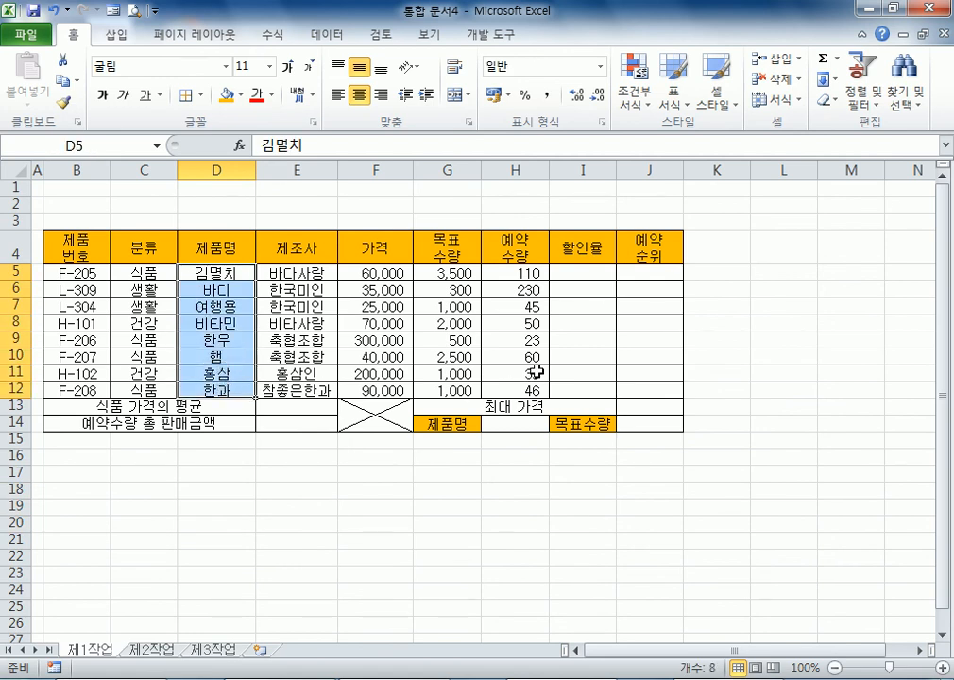
key(ctrl+1)
click(420, 319)
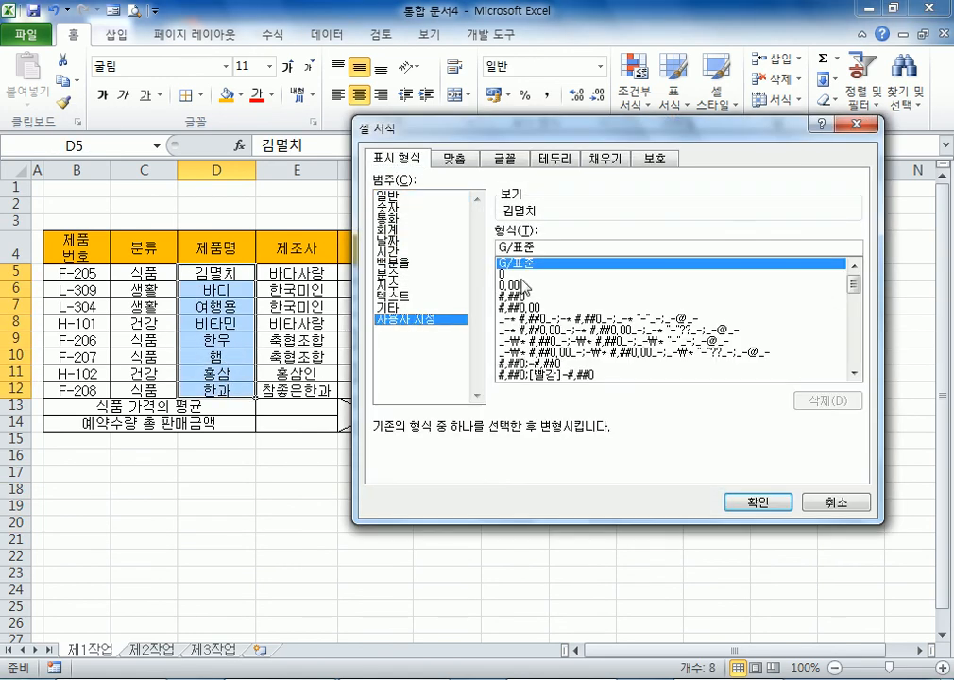
drag(538, 246, 489, 251)
text(@)
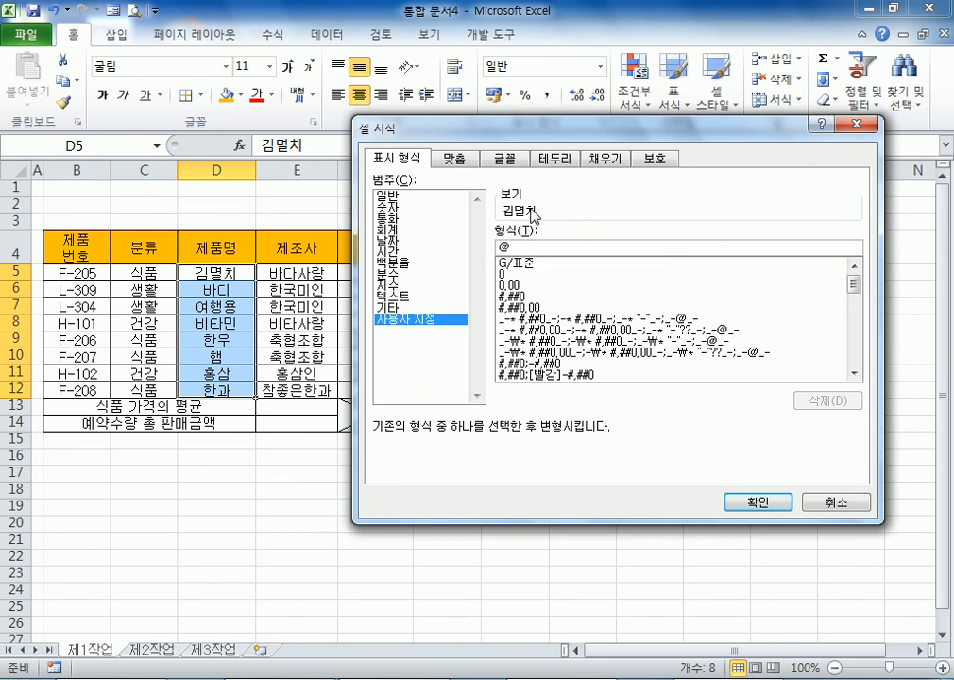
text("SET")
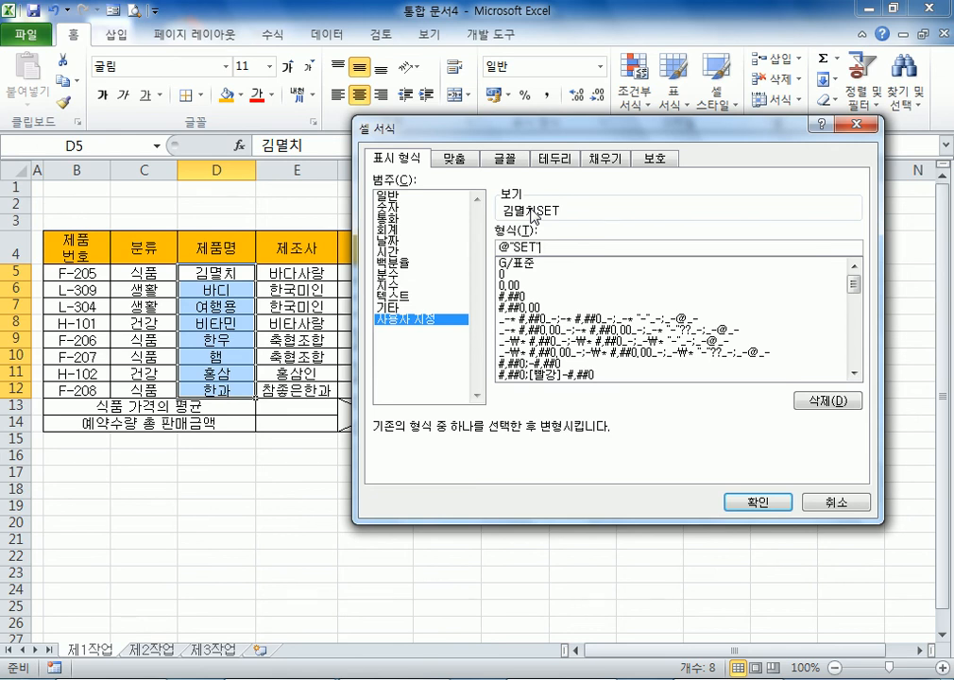
click(755, 504)
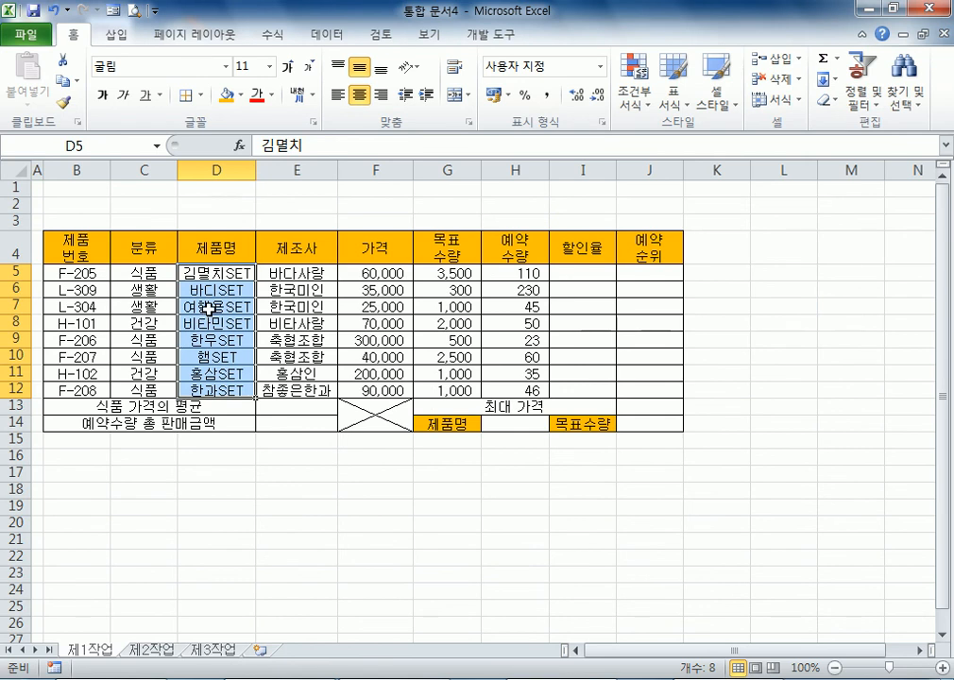
key(Down)
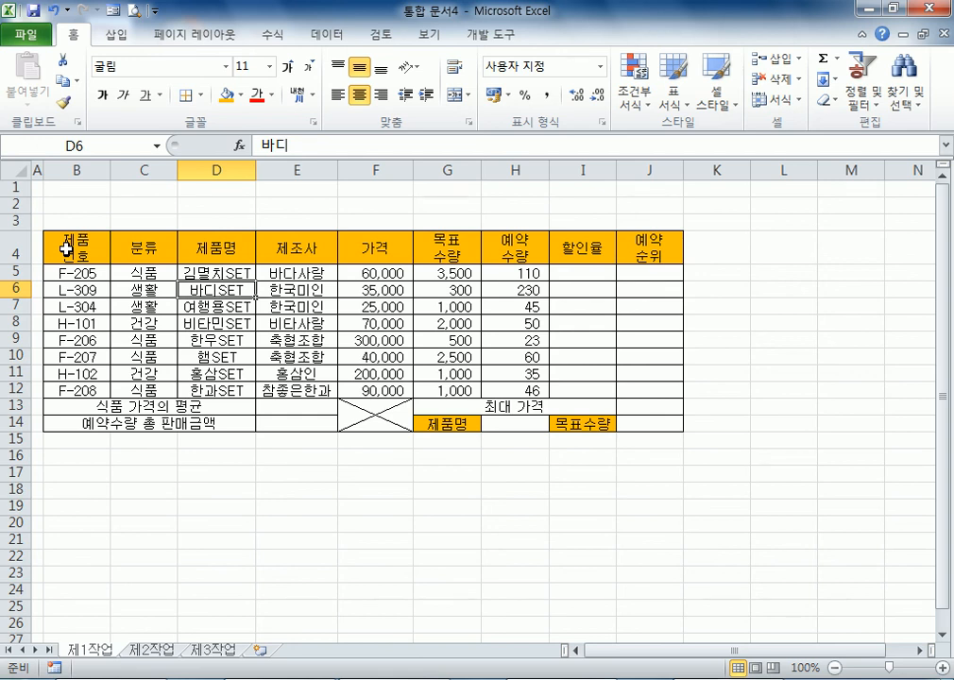
- Open the exam paper GE05-13A.pdf in Adobe Acrobat Reader, hide the tools pane and show the 제1작업 table on page 2 at 125% zoom
click(151, 678)
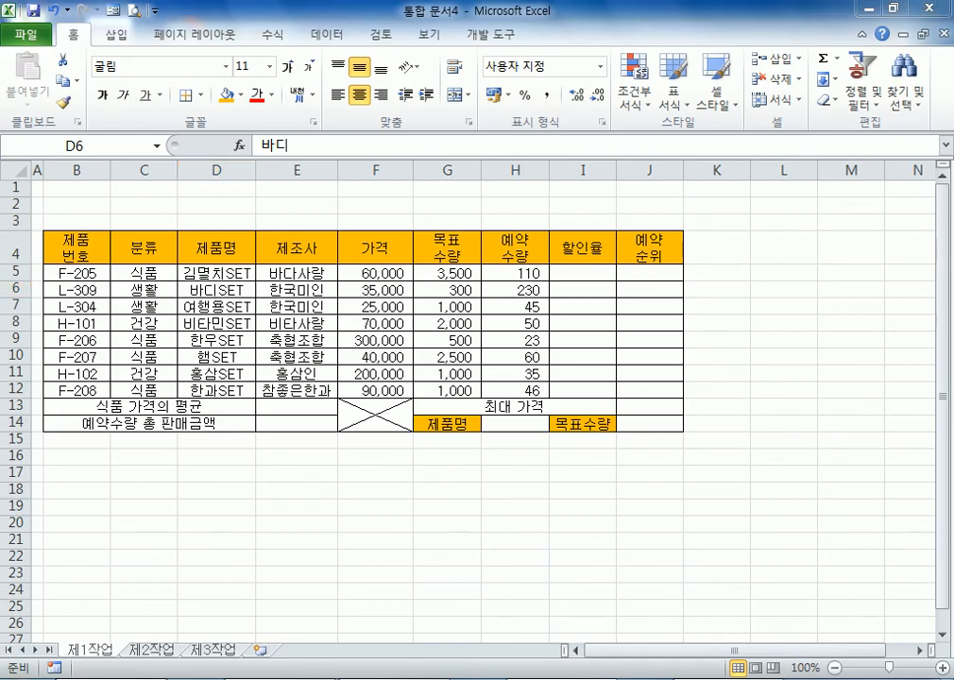
double_click(265, 143)
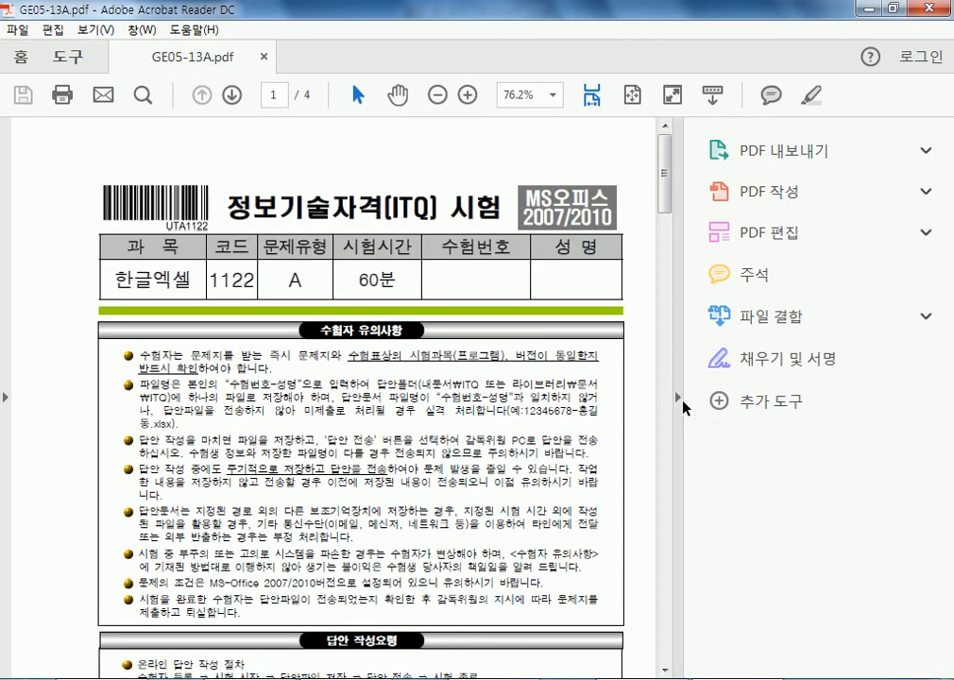
click(680, 400)
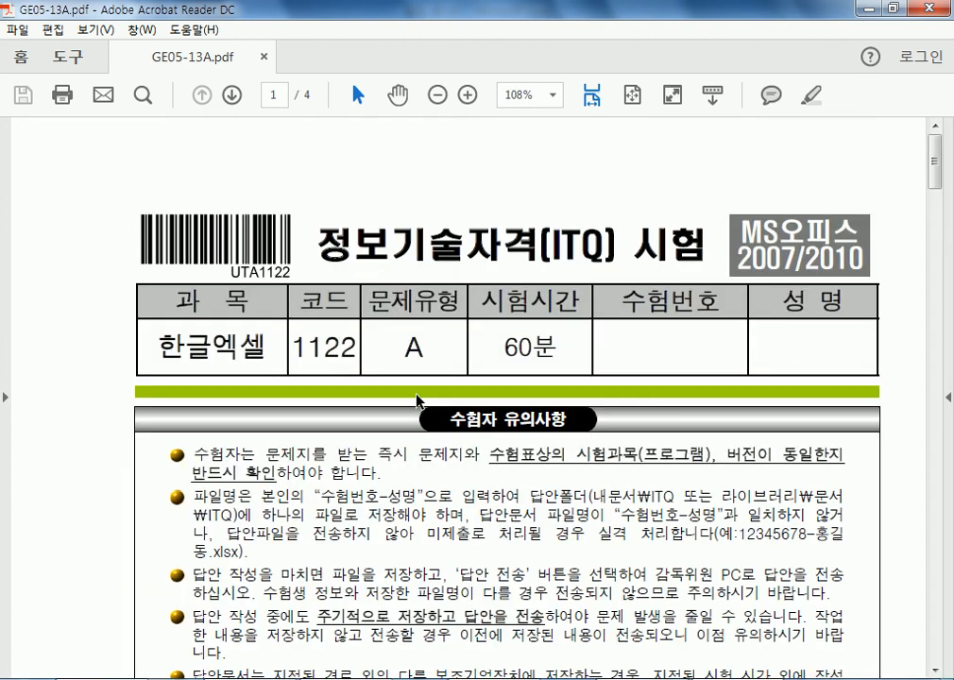
scroll(417, 398, down, 15)
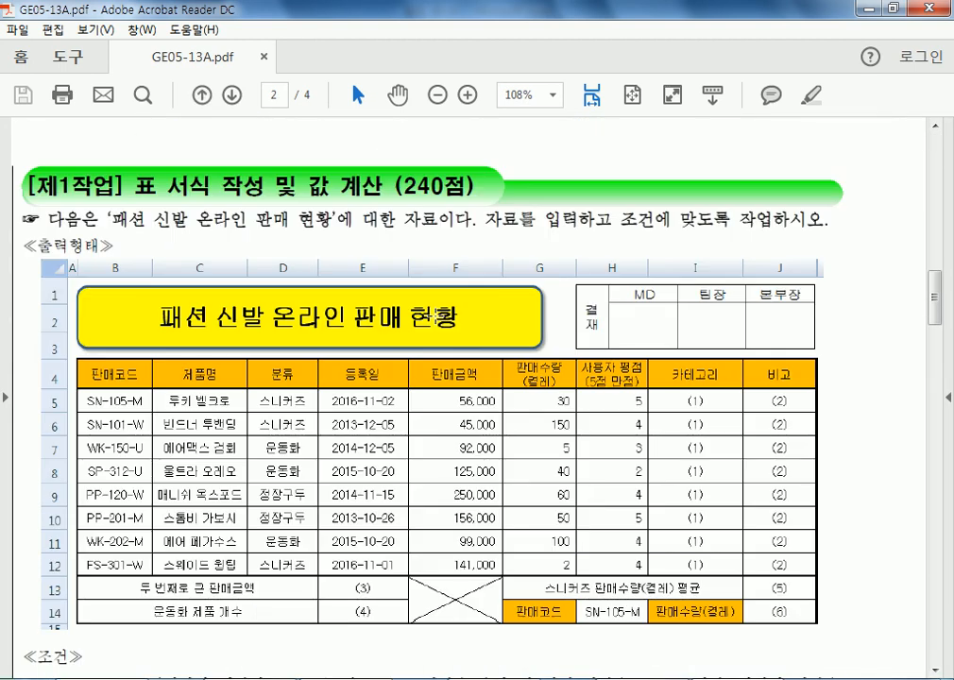
key(ctrl+plus)
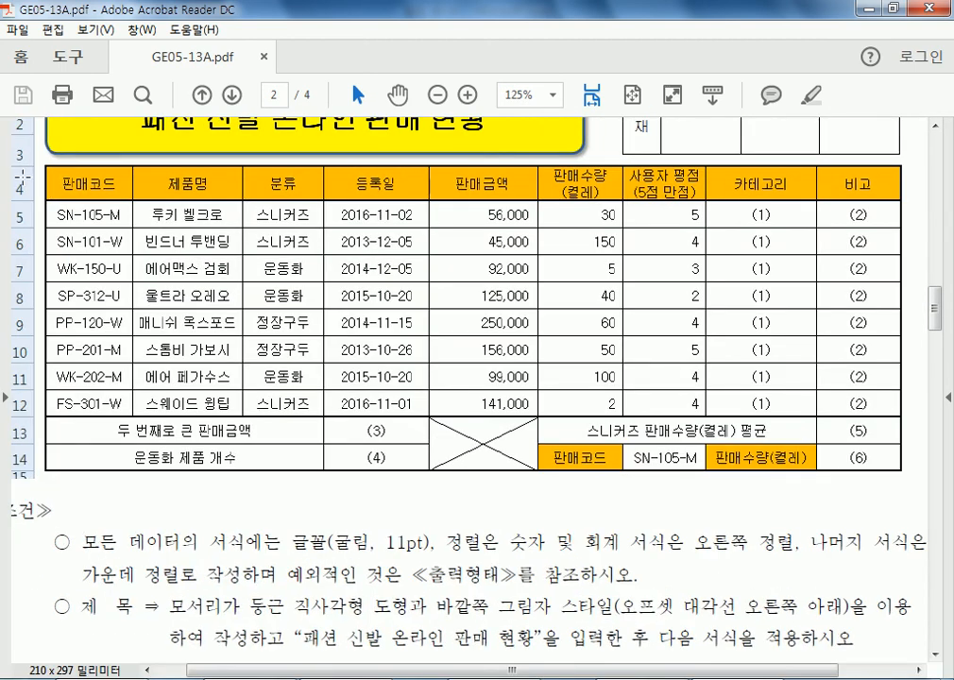
- Examine the 제1작업 output table of the shoe sales problem: header row, numbered answer cells, diagonal-line cell, title shape and approval box
drag(43, 173, 918, 487)
click(518, 563)
drag(188, 416, 282, 480)
drag(745, 212, 896, 409)
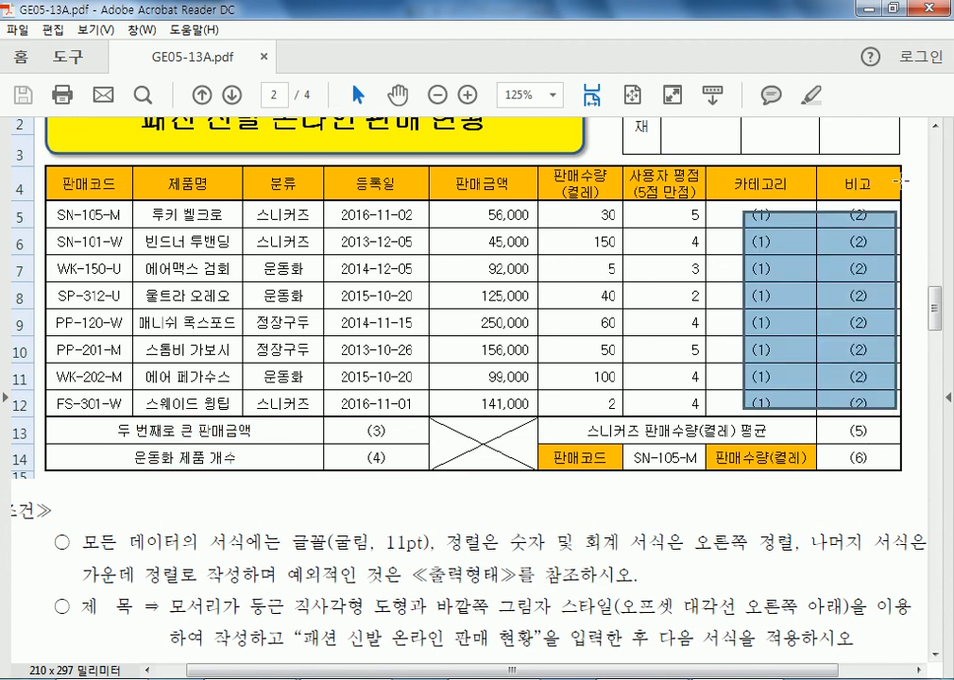
scroll(888, 198, up, 4)
scroll(841, 312, down, 3)
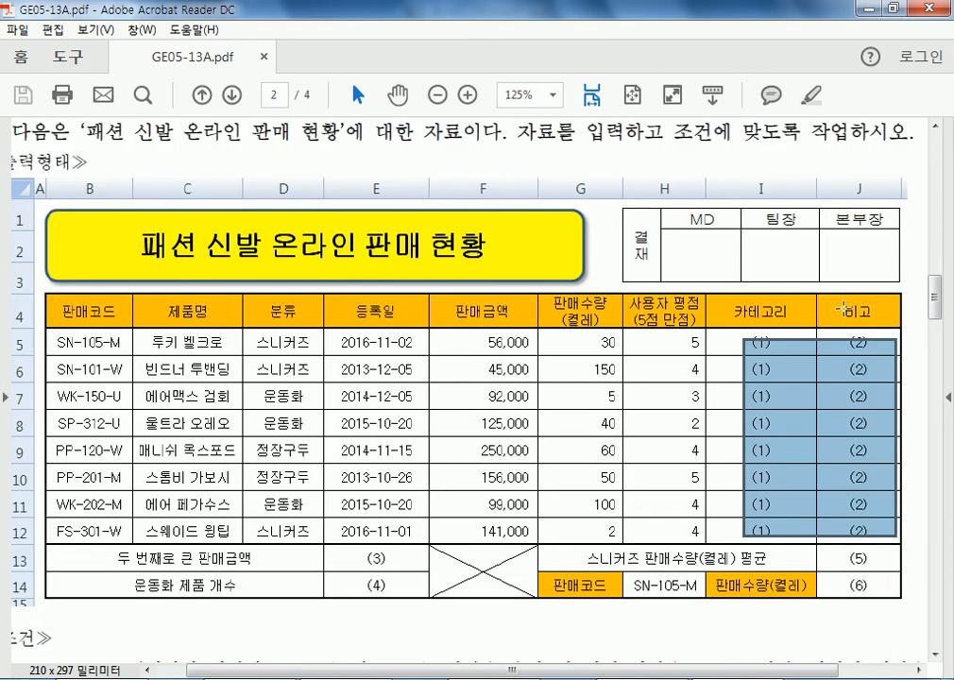
drag(726, 340, 809, 546)
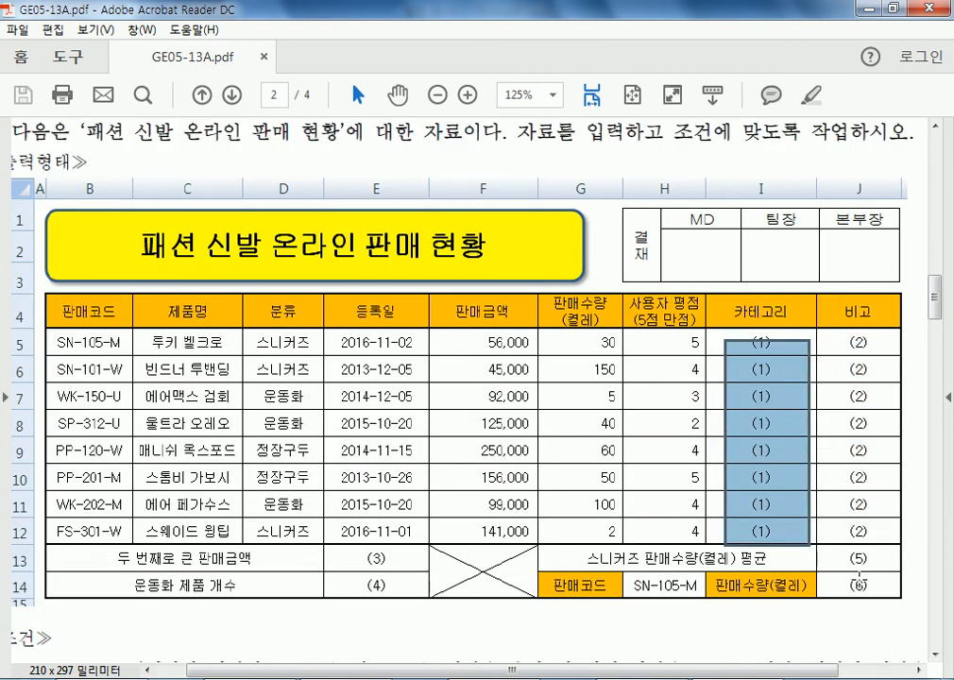
scroll(680, 458, down, 3)
scroll(580, 419, up, 1)
drag(55, 212, 839, 228)
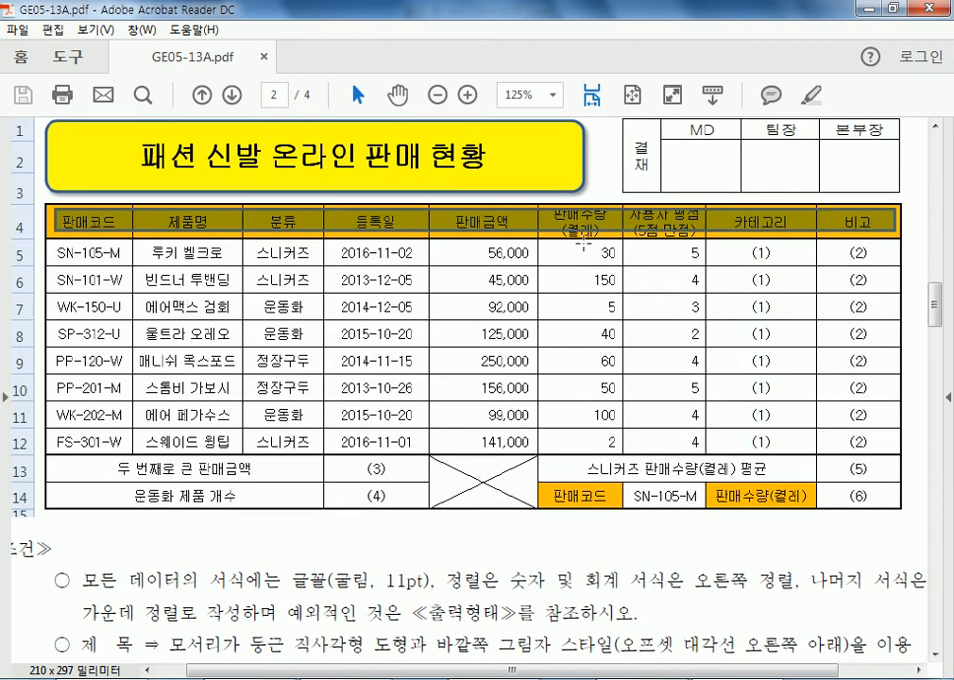
click(572, 253)
click(573, 249)
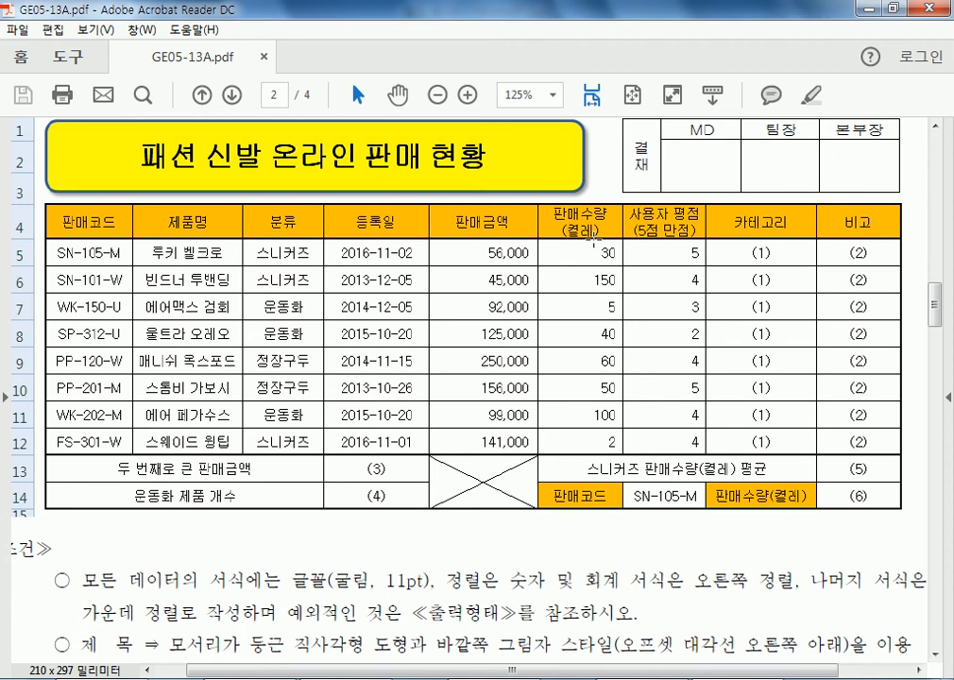
scroll(470, 232, down, 2)
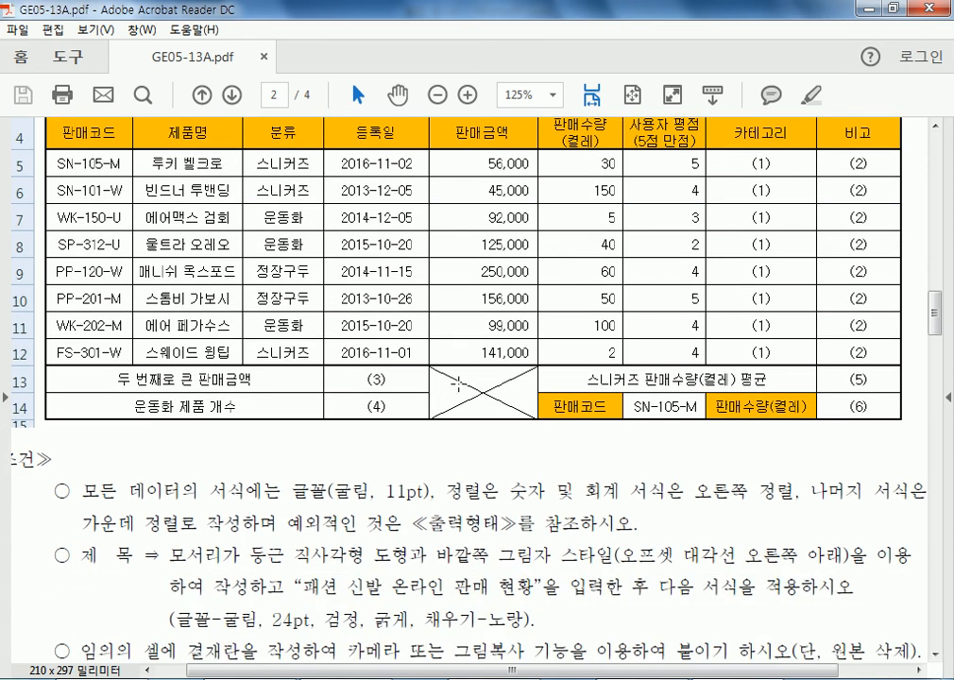
scroll(458, 383, down, 4)
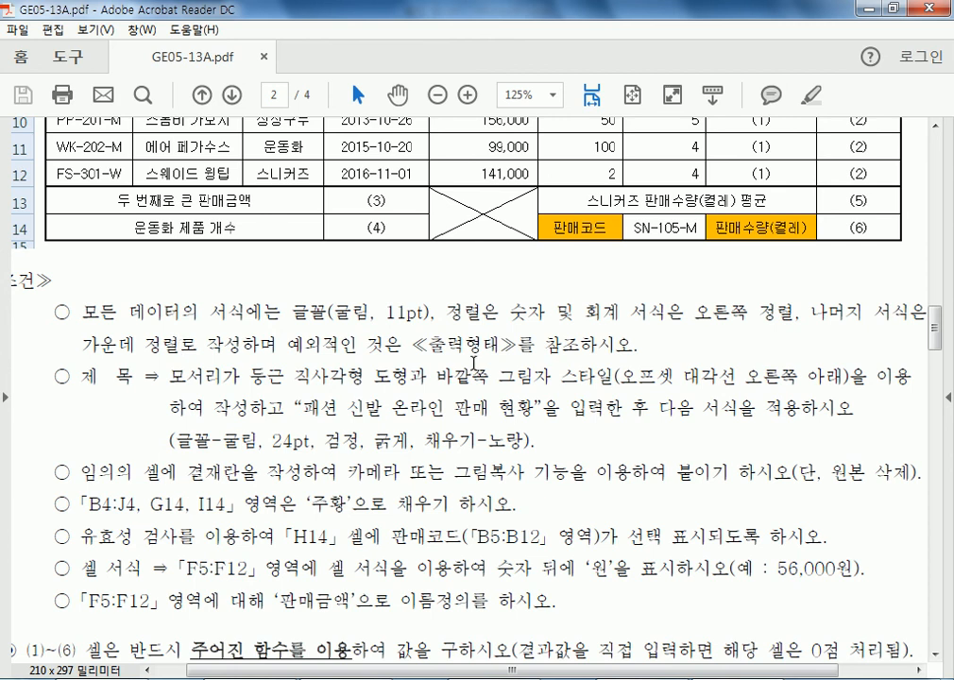
scroll(474, 362, up, 5)
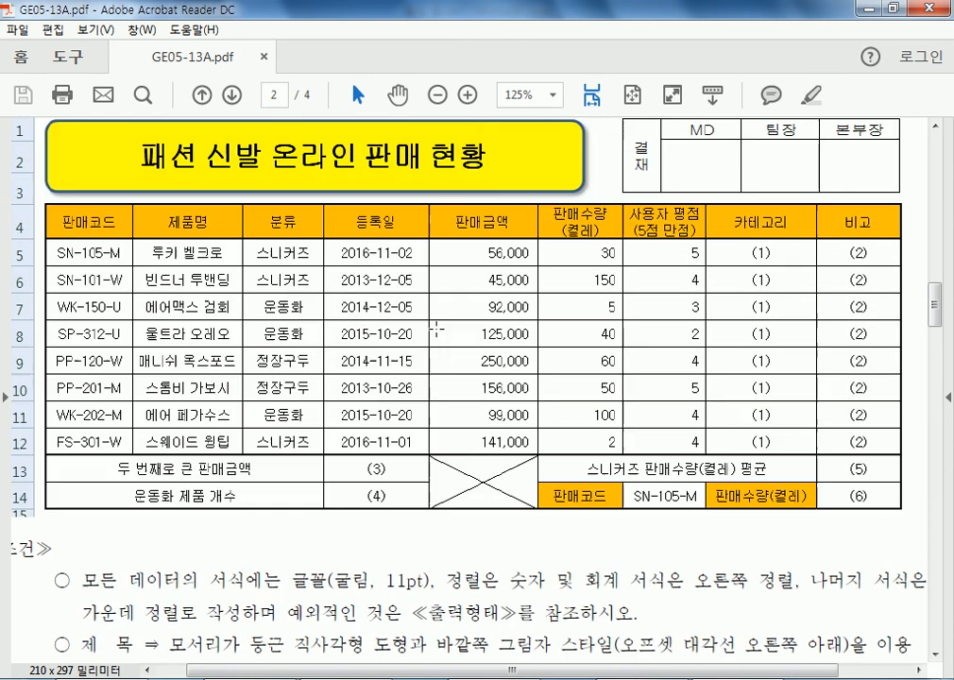
drag(106, 216, 524, 291)
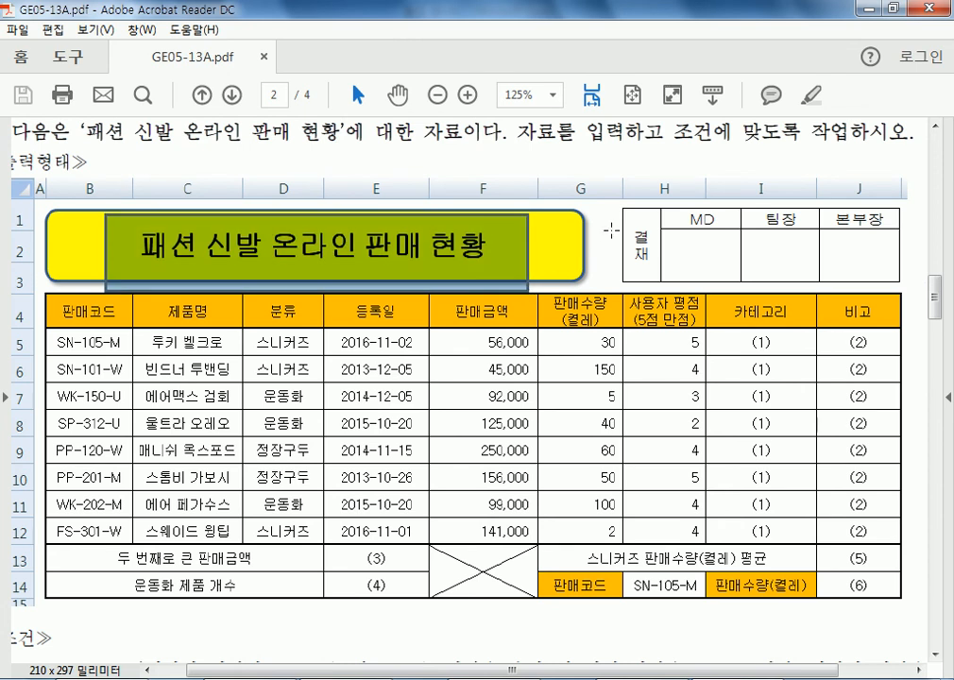
drag(615, 221, 845, 281)
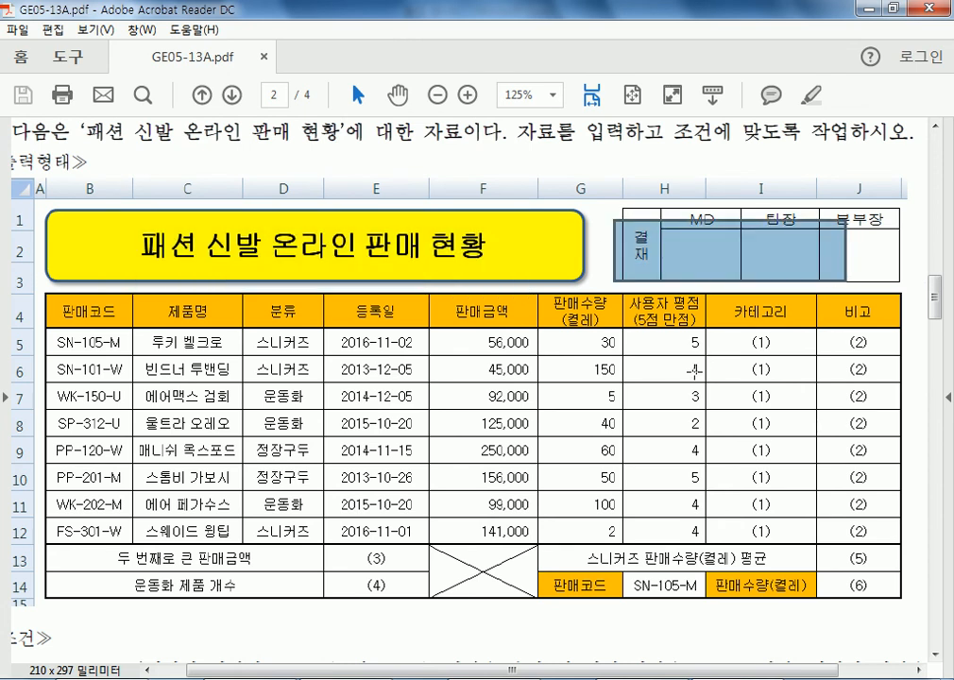
- Read the 제1작업 conditions on fill, validation, cell format and name definition, and the function and conditional formatting tasks (1) to (7)
scroll(200, 384, down, 10)
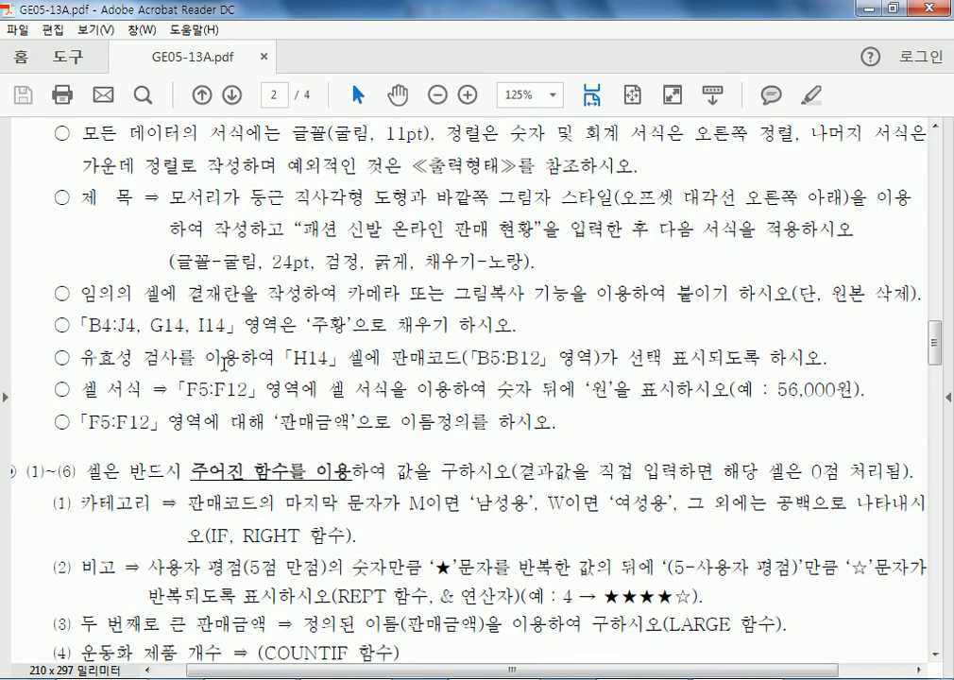
drag(71, 325, 435, 326)
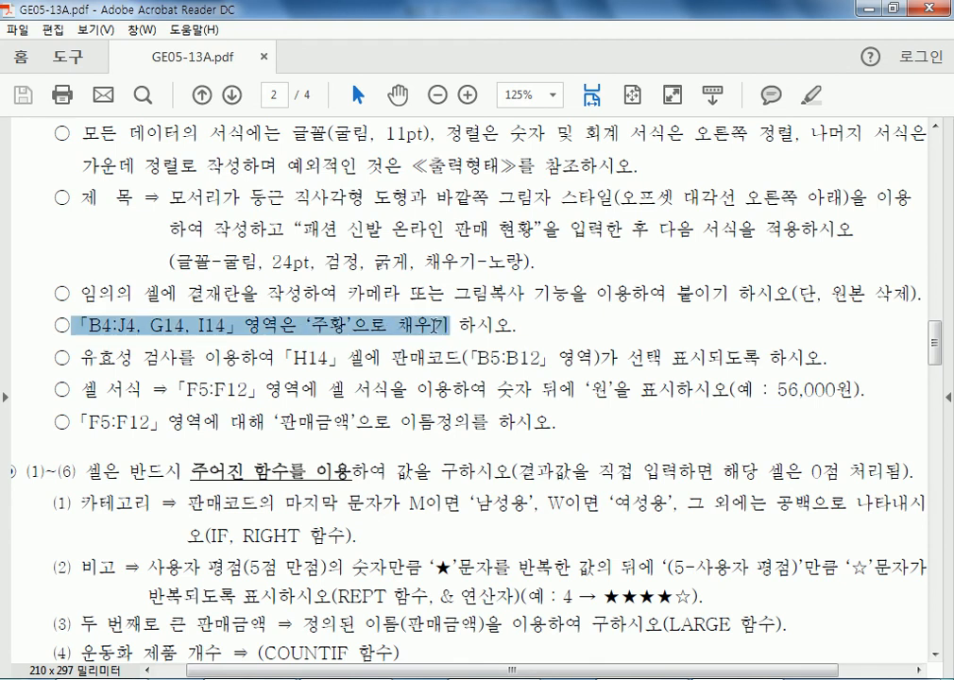
drag(587, 393, 612, 388)
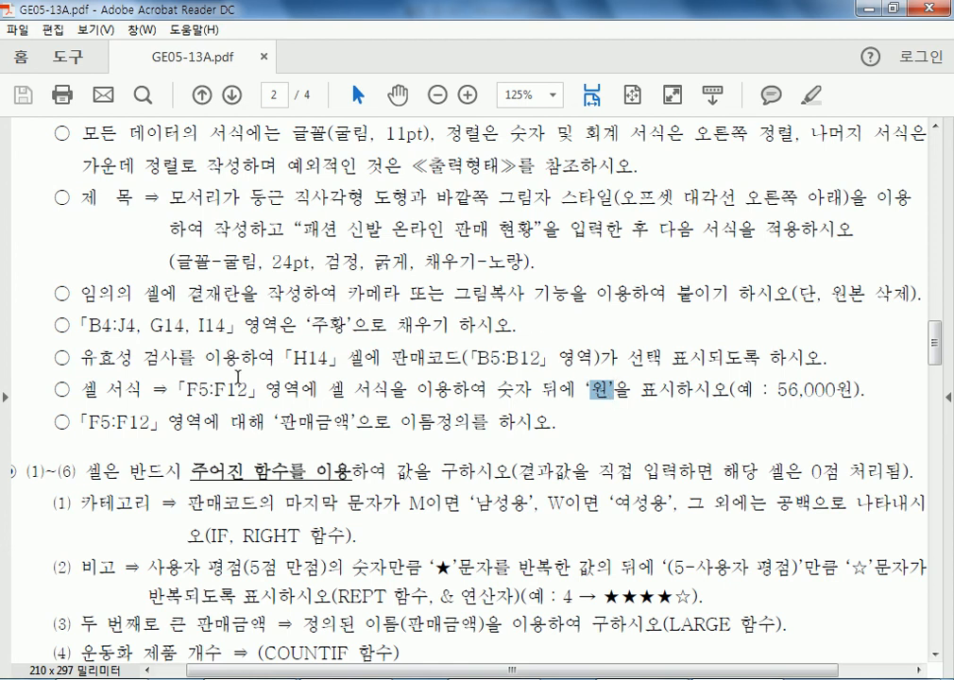
click(109, 359)
drag(108, 359, 274, 359)
drag(297, 422, 142, 134)
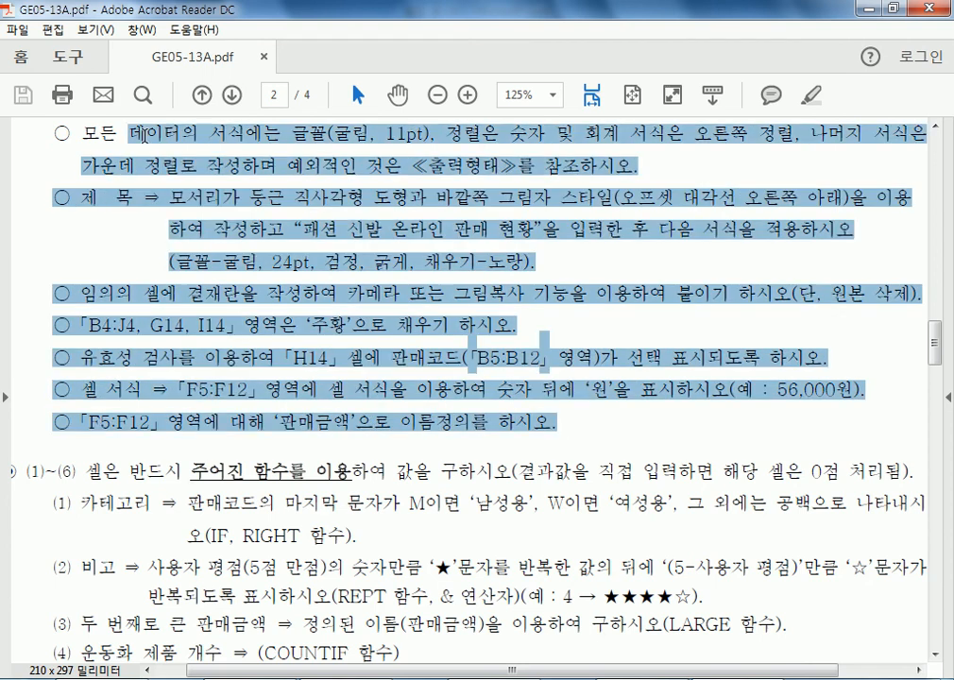
scroll(352, 280, down, 5)
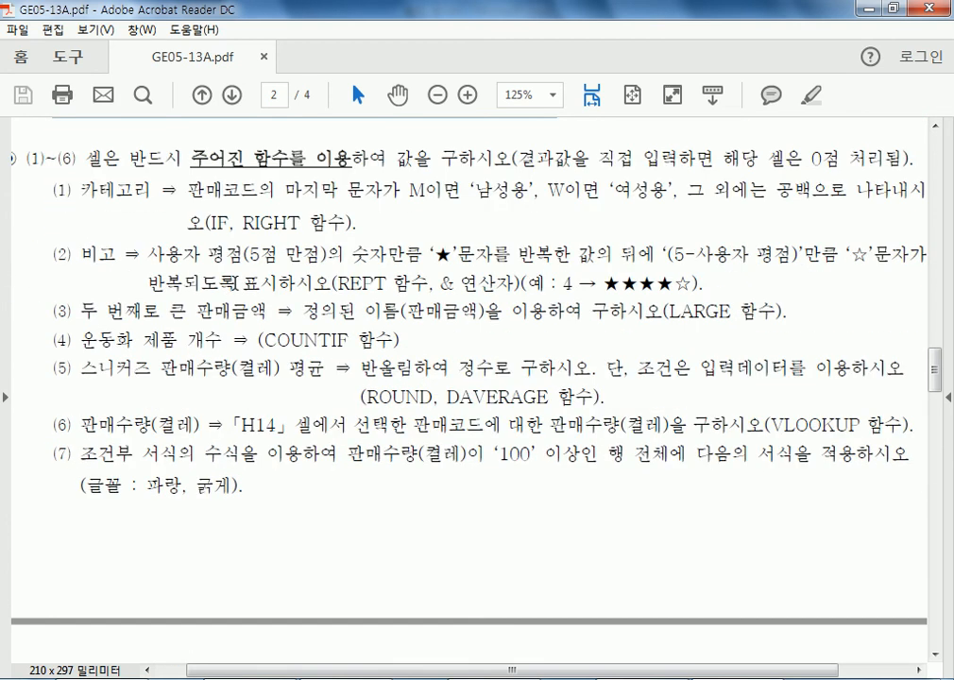
drag(71, 190, 319, 424)
drag(204, 454, 234, 493)
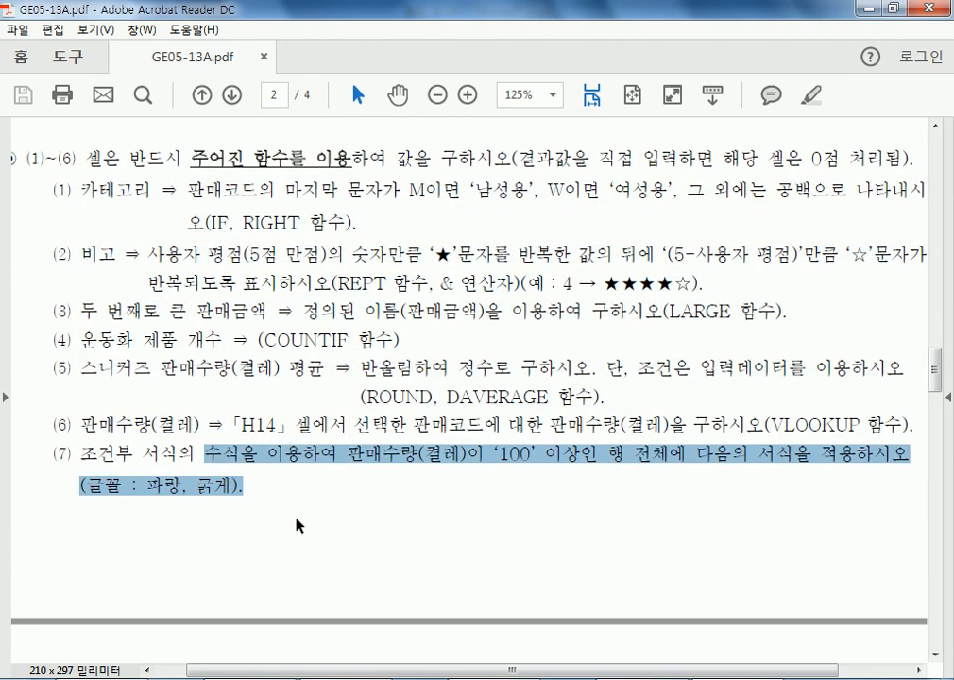
- Review the 제1작업 output table in the exam paper again, then switch to Excel and locate the blank title area B1:F2
scroll(304, 521, up, 10)
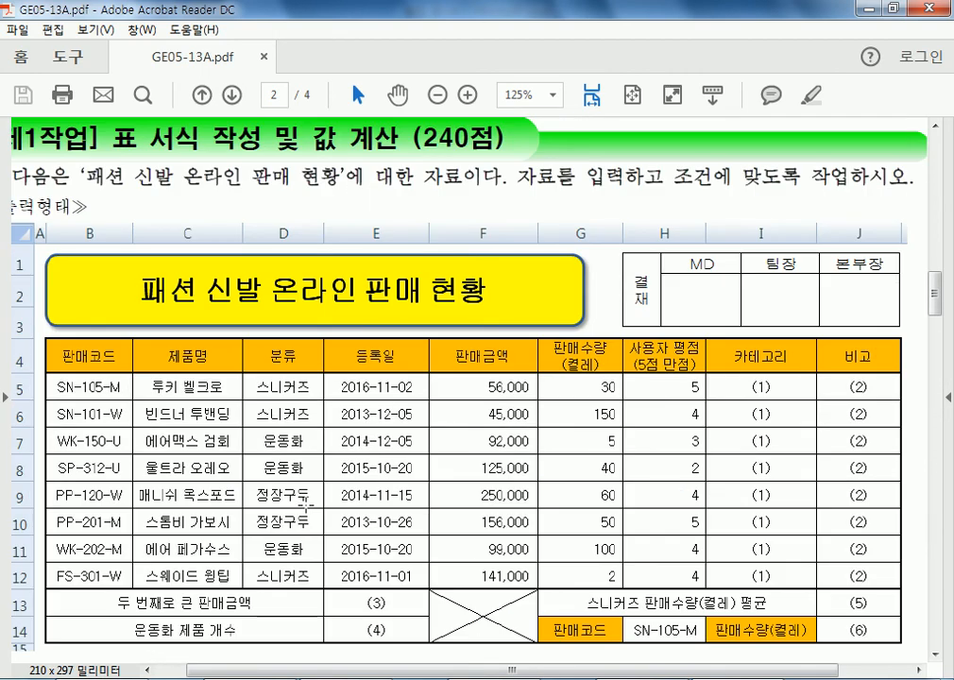
scroll(304, 508, up, 3)
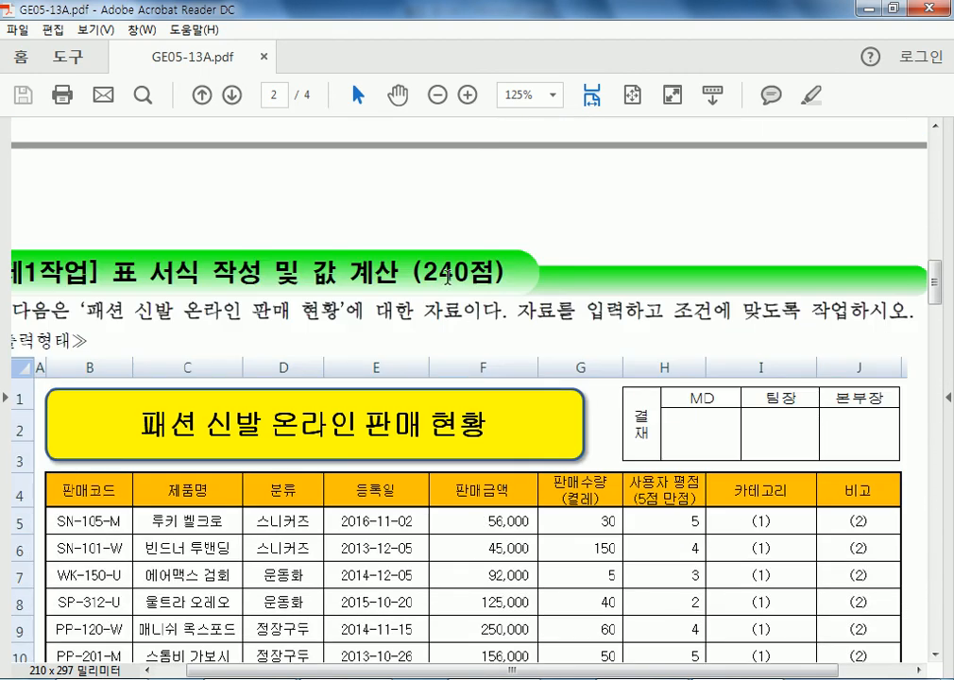
key(alt+Tab)
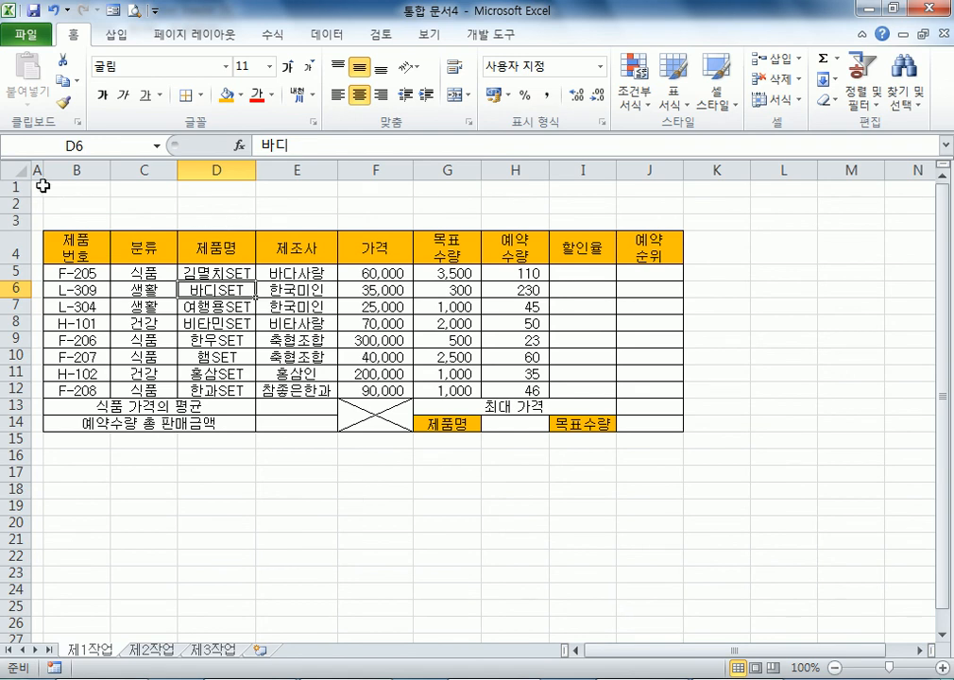
drag(63, 183, 406, 206)
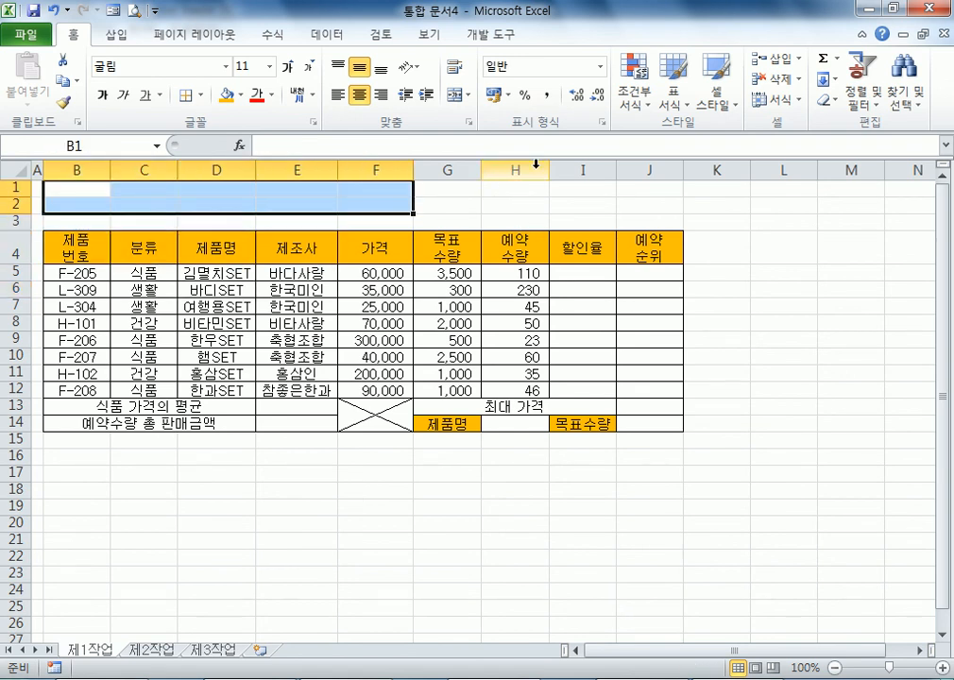
click(497, 526)
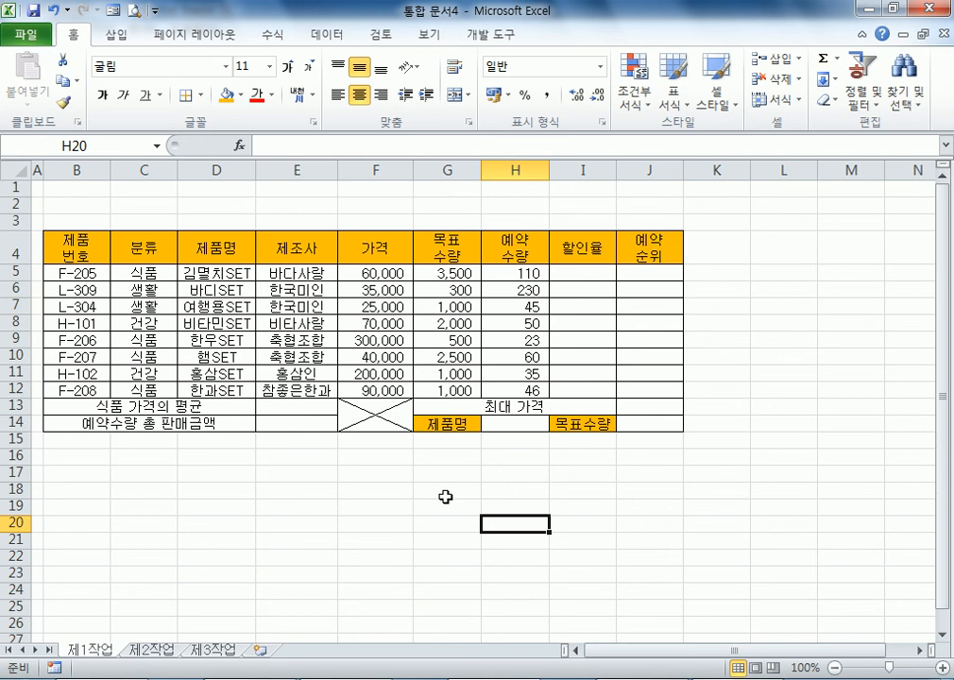
- Apply a thick box border around the whole table B4:J14
click(38, 251)
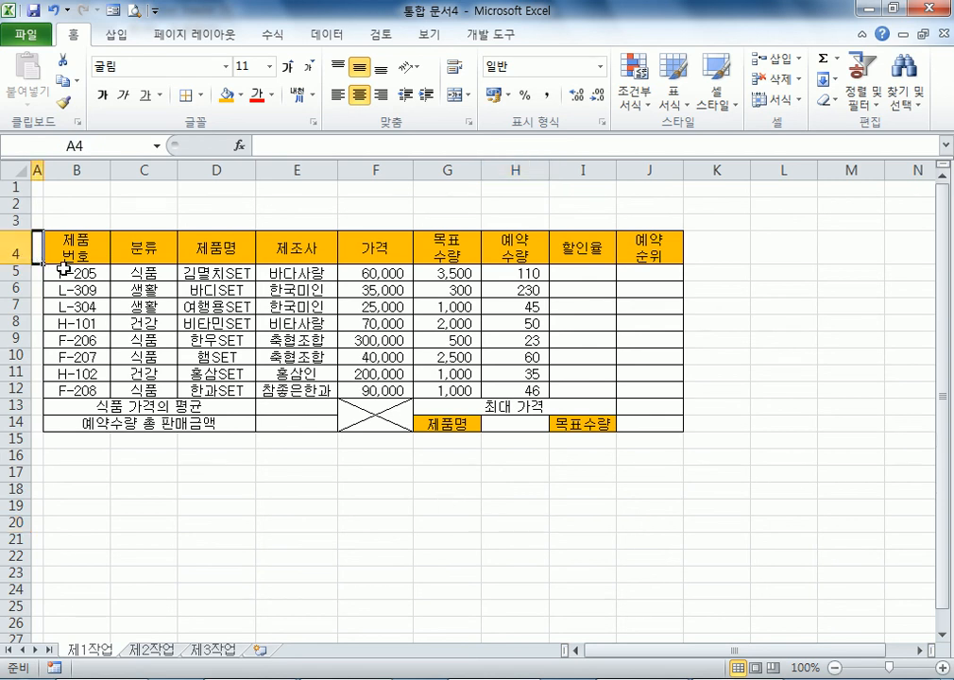
click(84, 250)
drag(84, 250, 632, 421)
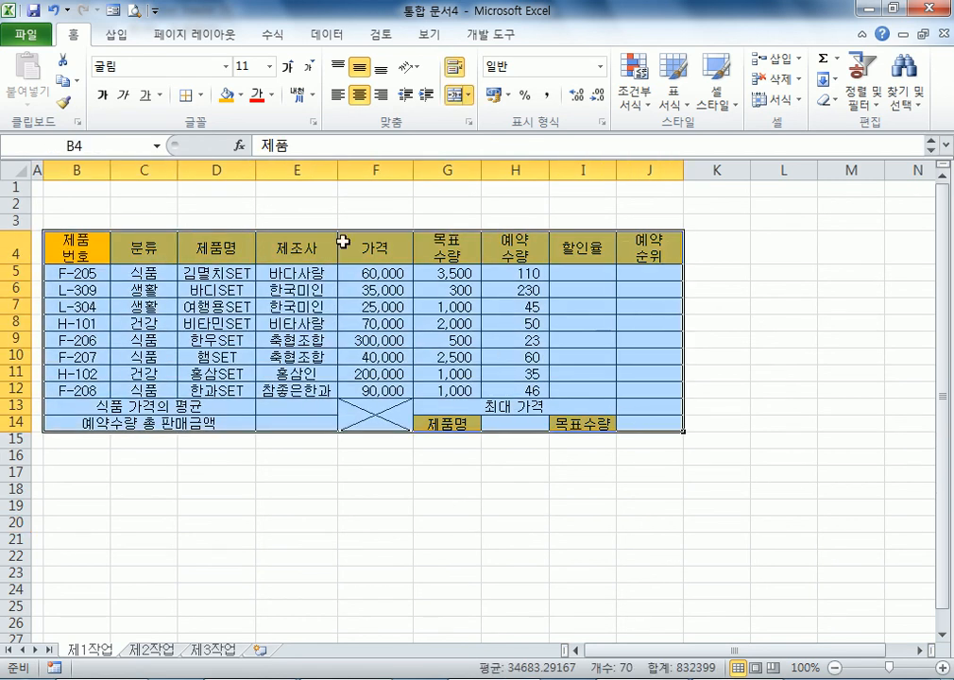
click(199, 95)
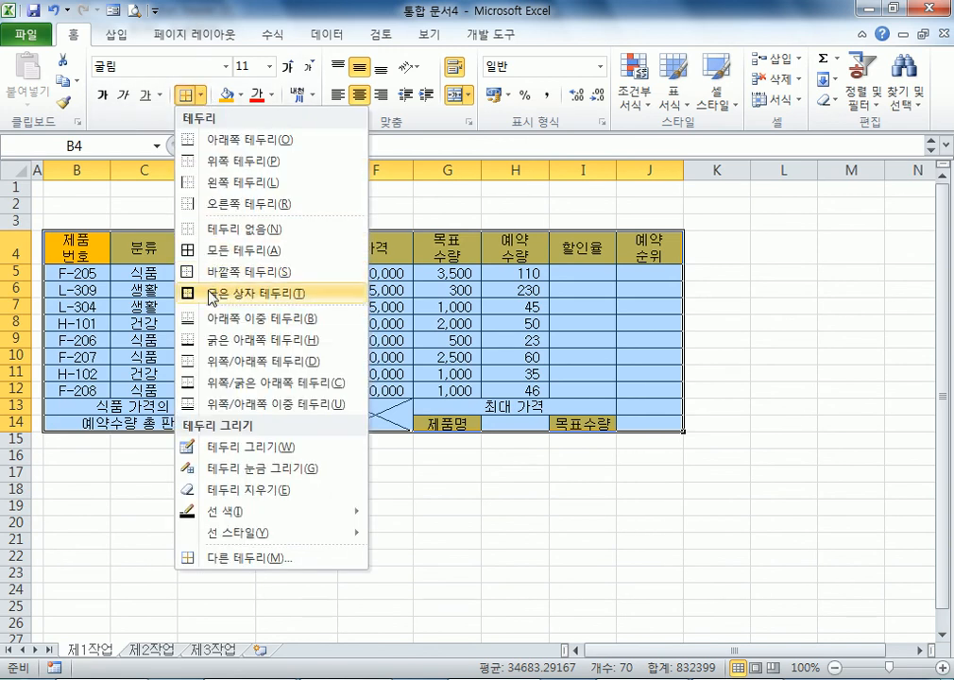
click(213, 294)
click(216, 558)
- Apply a thick box border around the data rows B5:J12
drag(75, 273, 610, 328)
drag(639, 385, 640, 386)
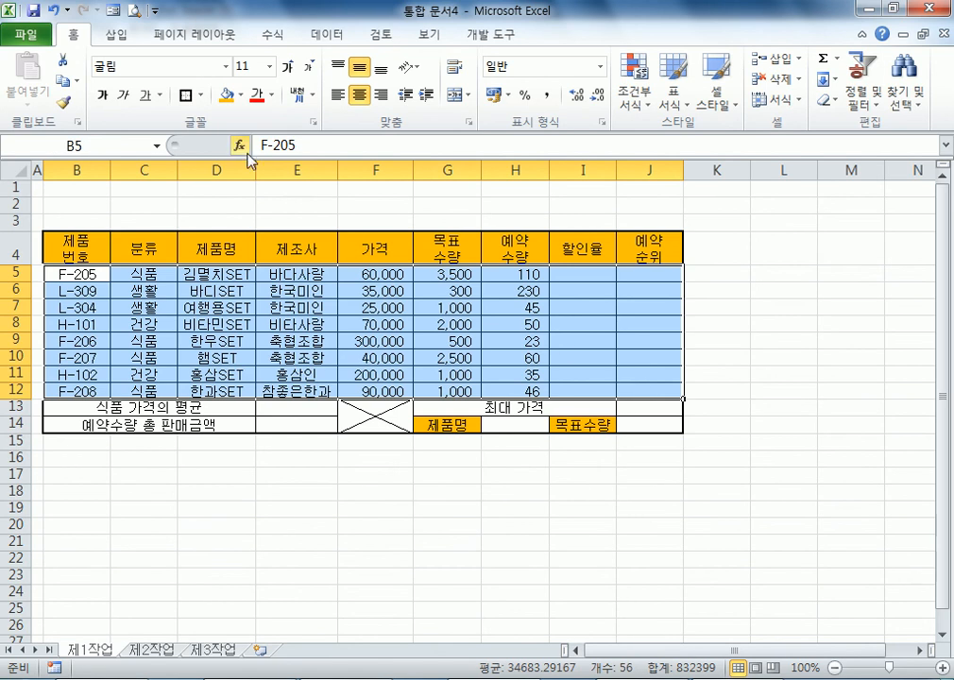
click(186, 94)
click(232, 515)
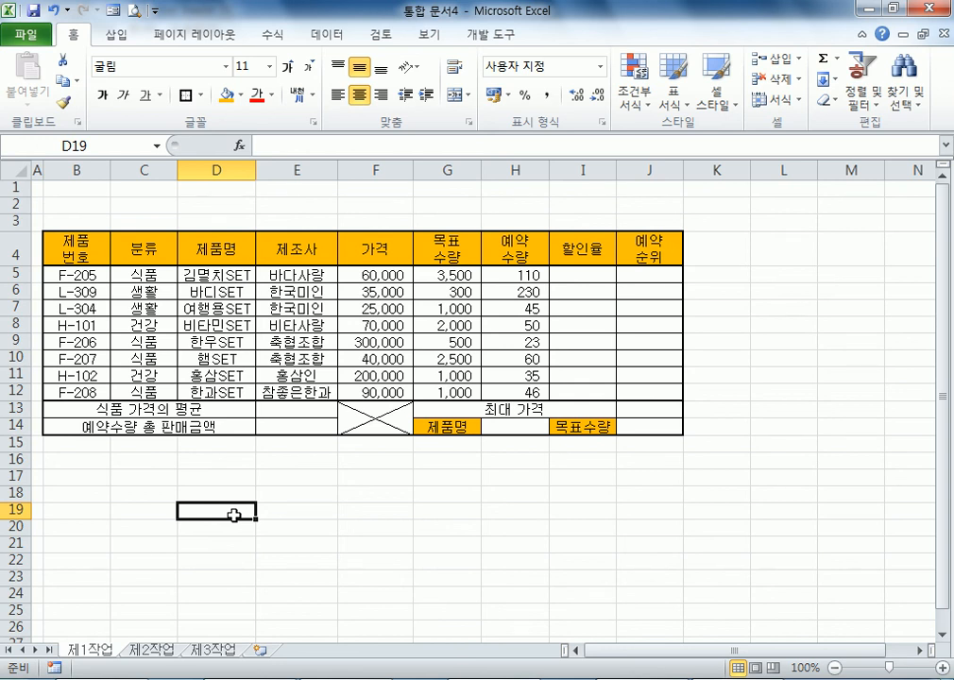
scroll(365, 487, down, 2)
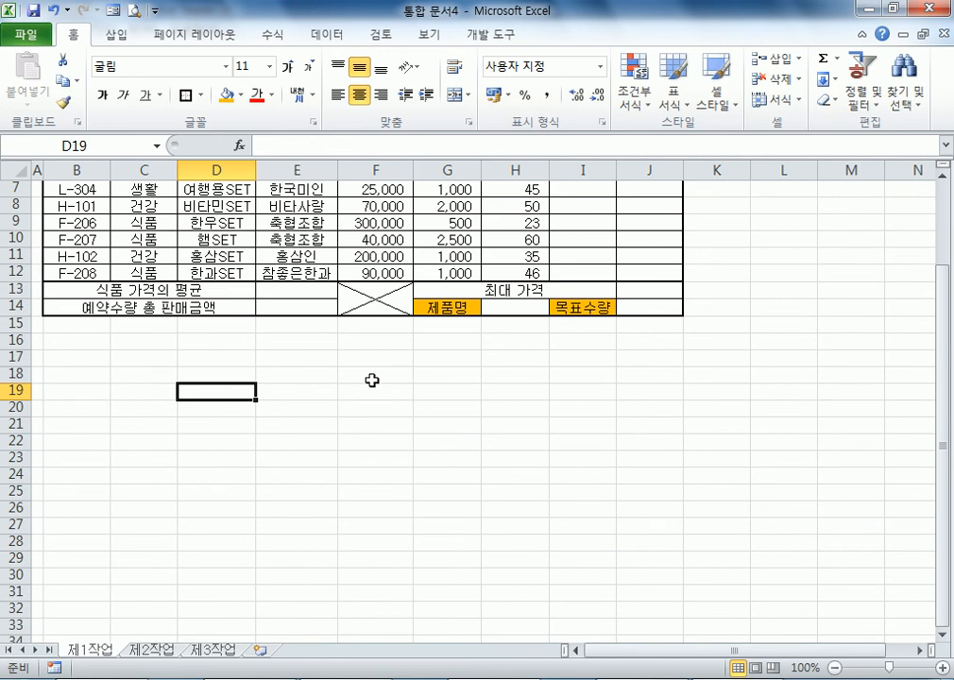
click(382, 300)
key(ctrl+1)
click(556, 157)
click(688, 329)
click(659, 339)
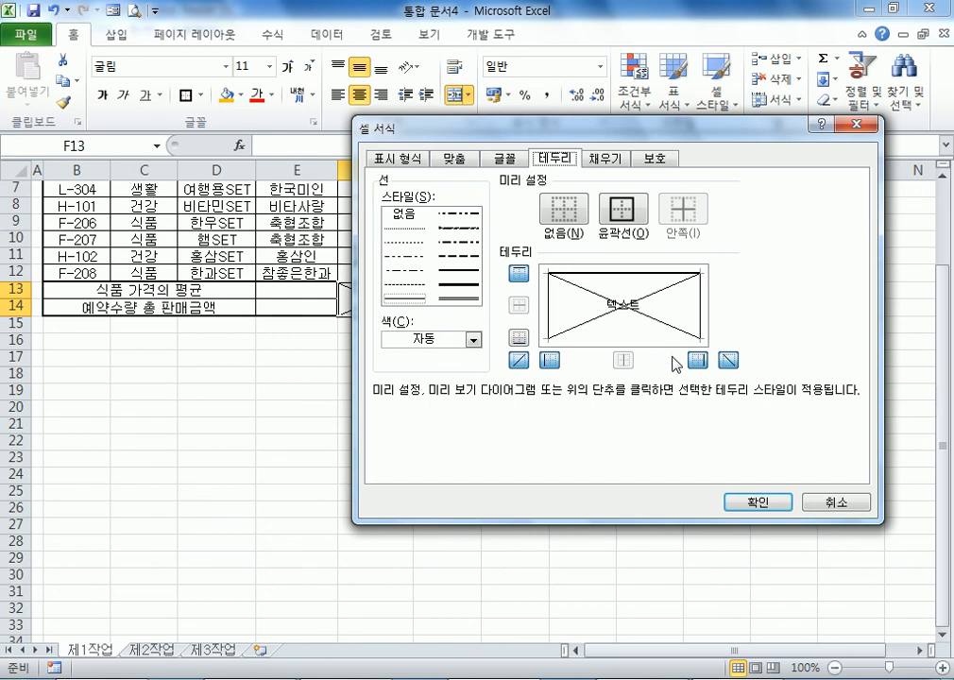
key(Escape)
- Remove both diagonal border lines from the merged cell F13:F14
key(ctrl+1)
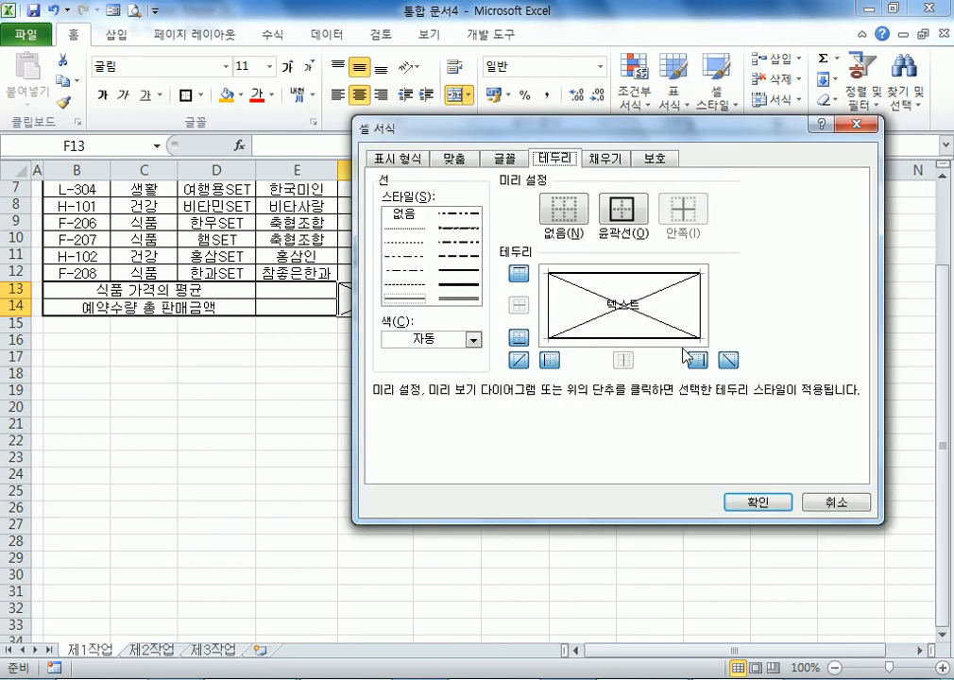
click(728, 359)
click(519, 360)
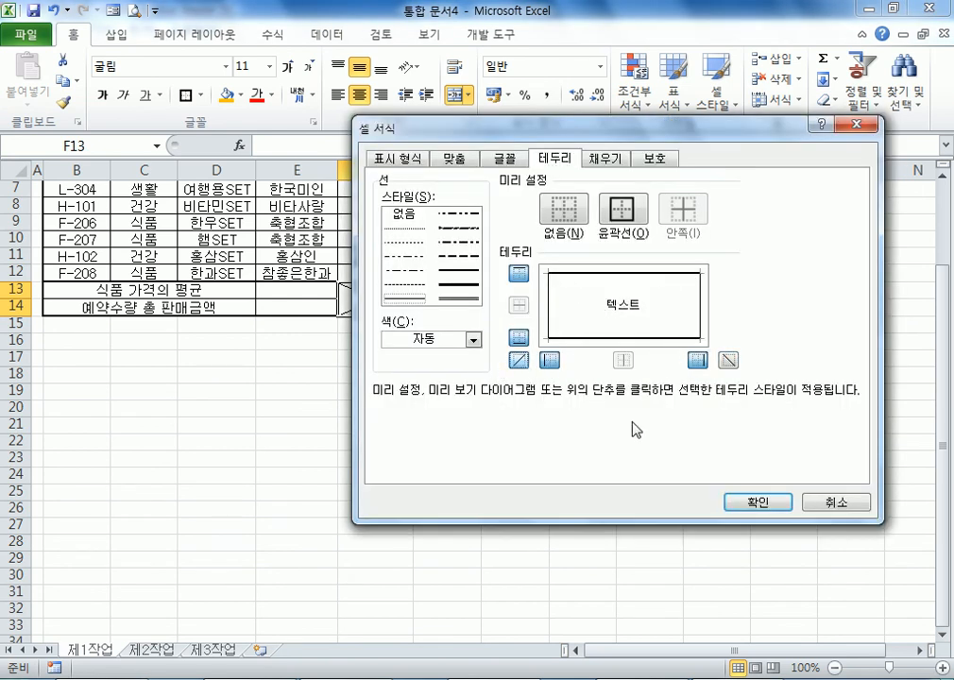
click(757, 501)
click(331, 427)
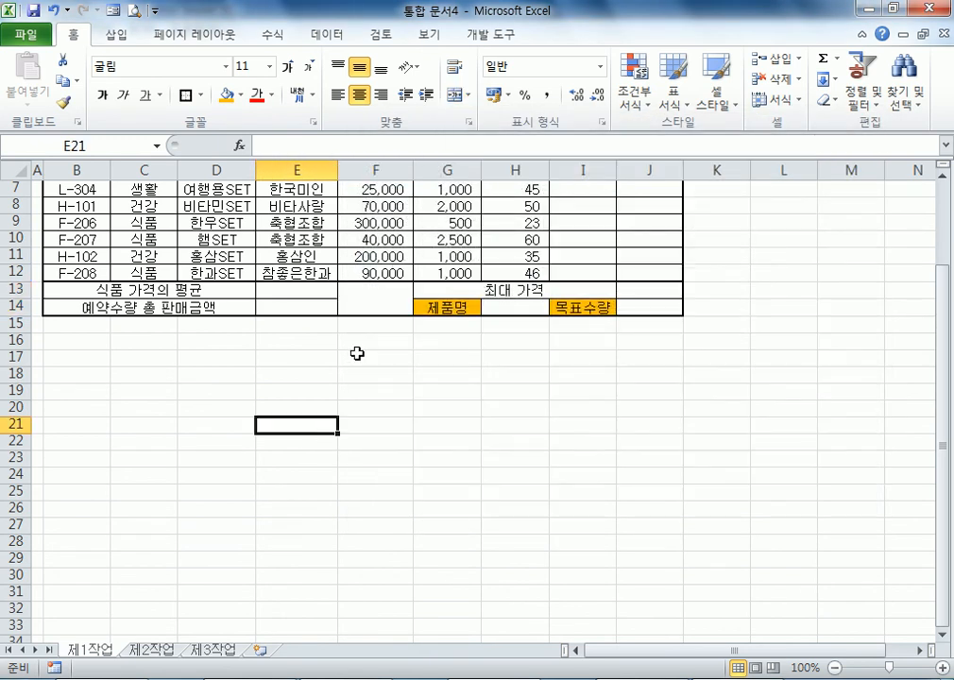
- Examine the font, alignment, number format and border settings of the merged cell F13:F14 in Format Cells without changing them
click(368, 307)
click(162, 34)
click(81, 36)
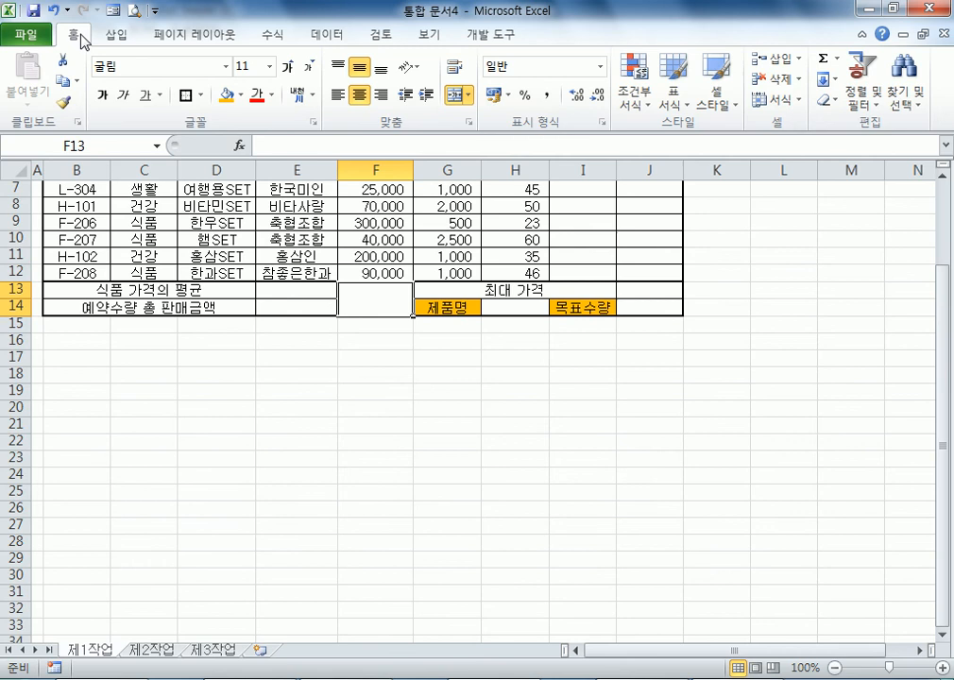
click(314, 124)
key(Escape)
click(468, 124)
key(Escape)
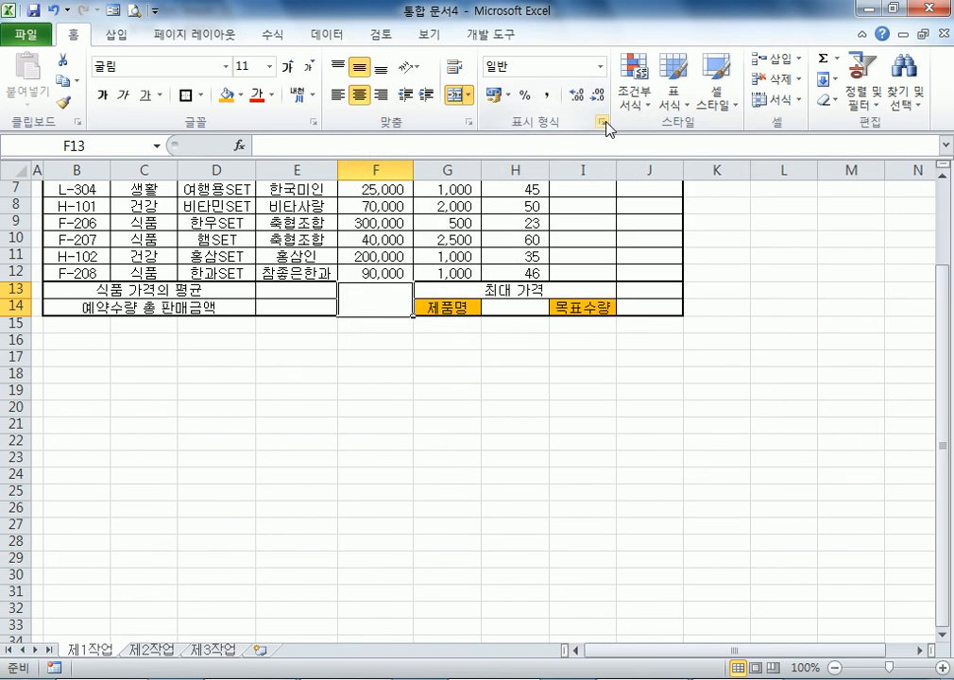
click(602, 125)
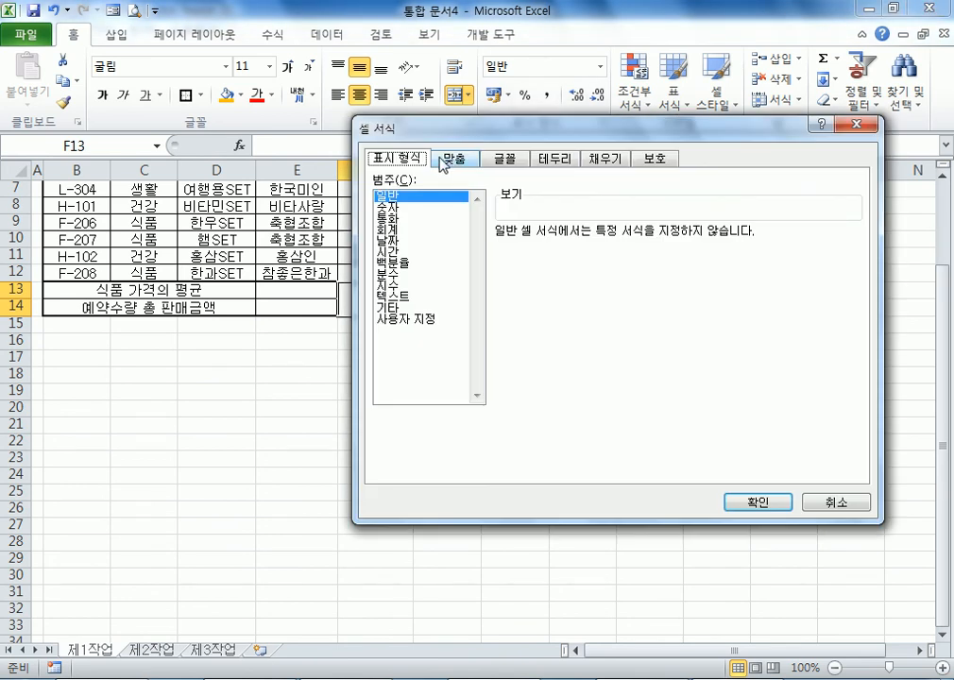
click(555, 158)
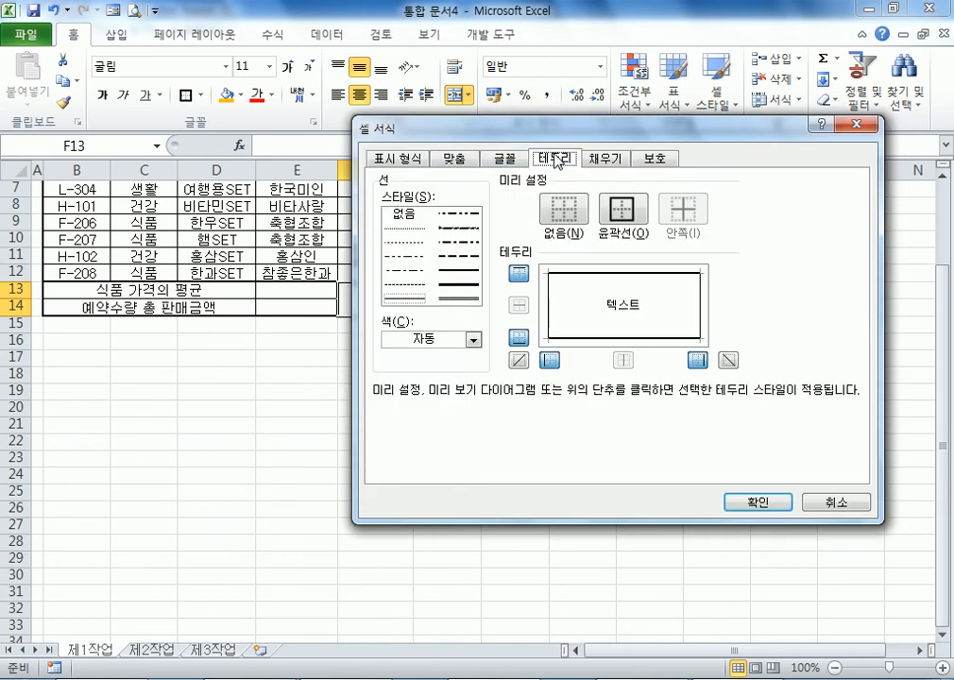
key(Escape)
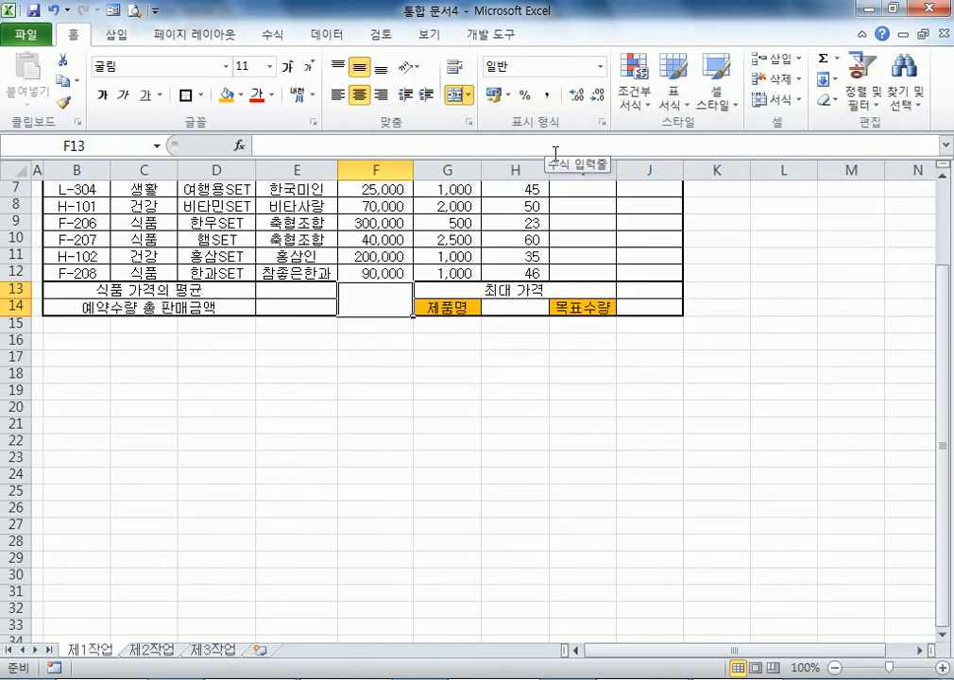
click(602, 127)
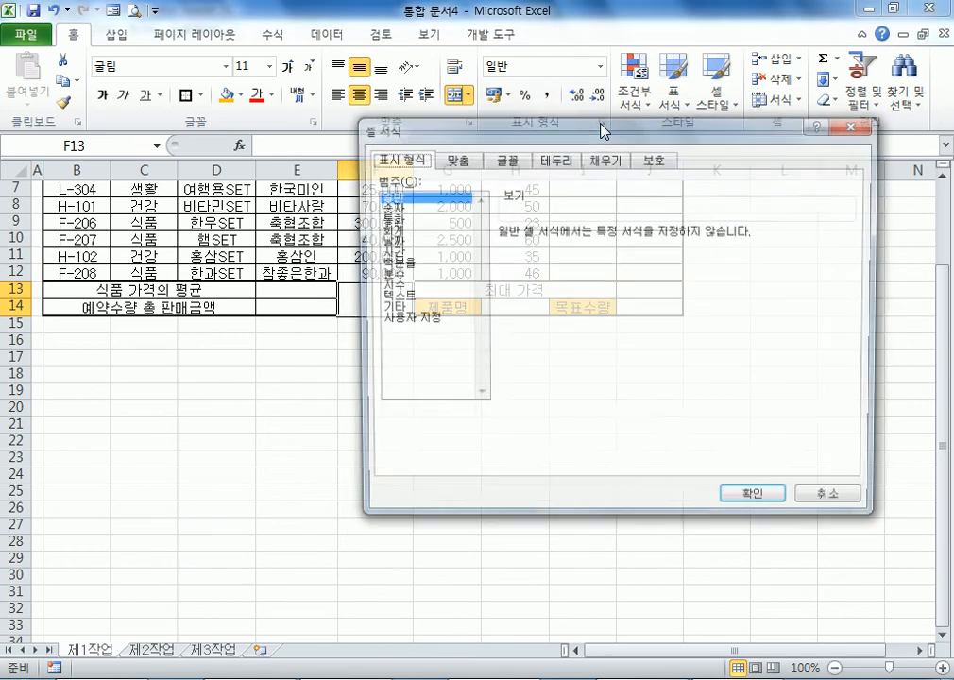
key(Escape)
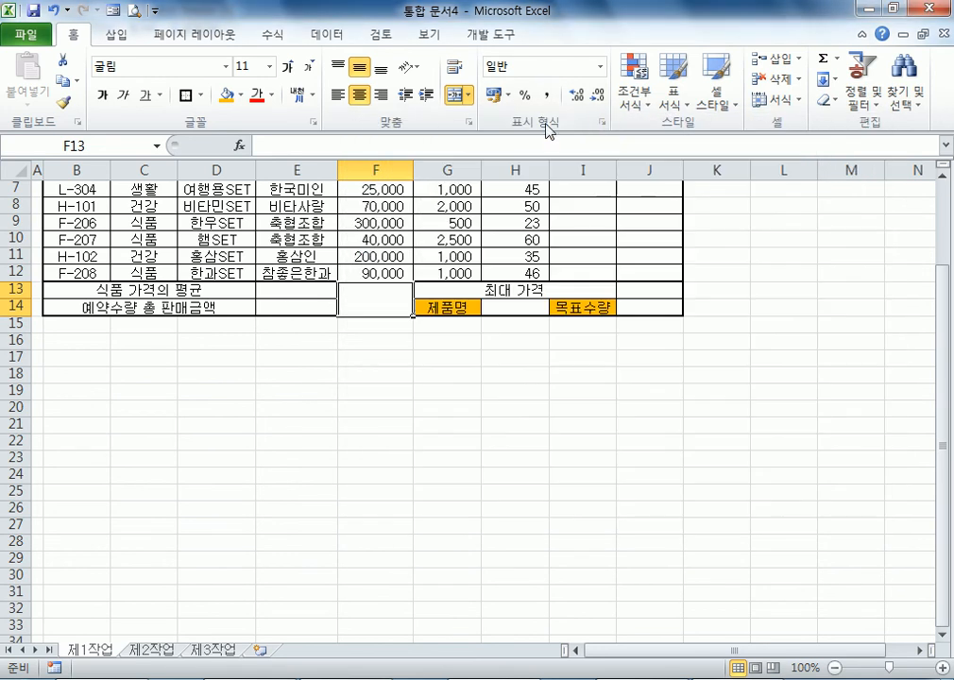
- Review the different ways to reach the border settings for the merged cell F13:F14, closing Format Cells each time without changes
click(201, 97)
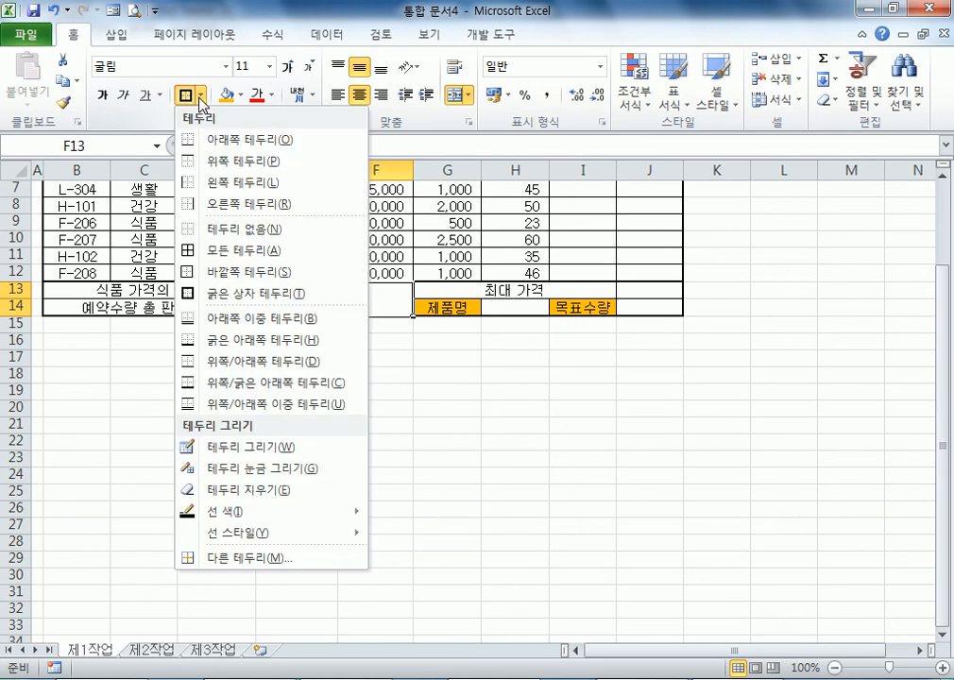
click(273, 560)
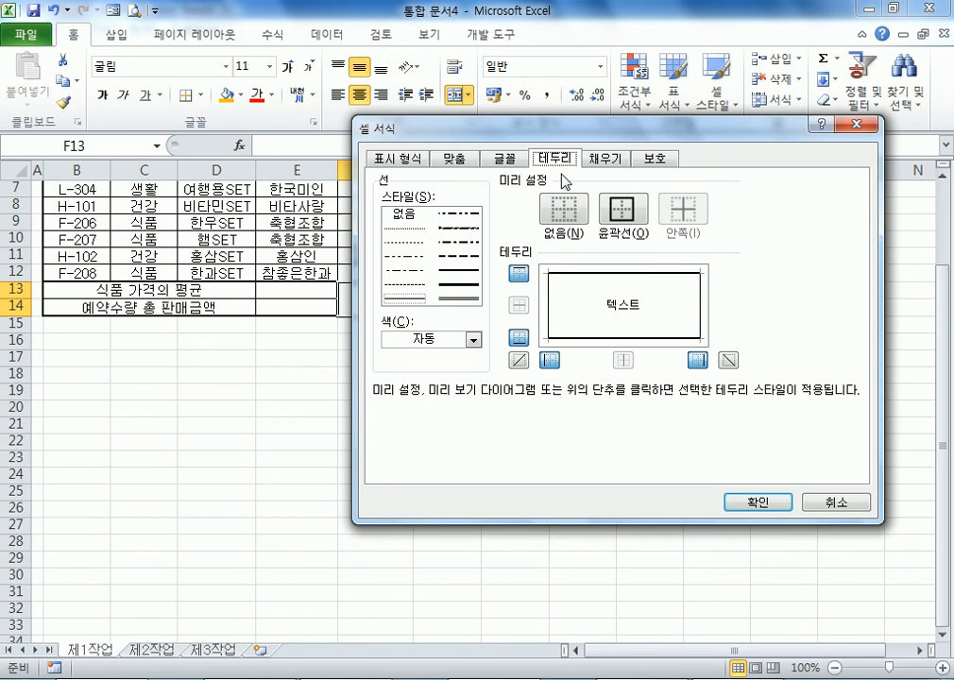
click(417, 159)
key(Escape)
click(313, 122)
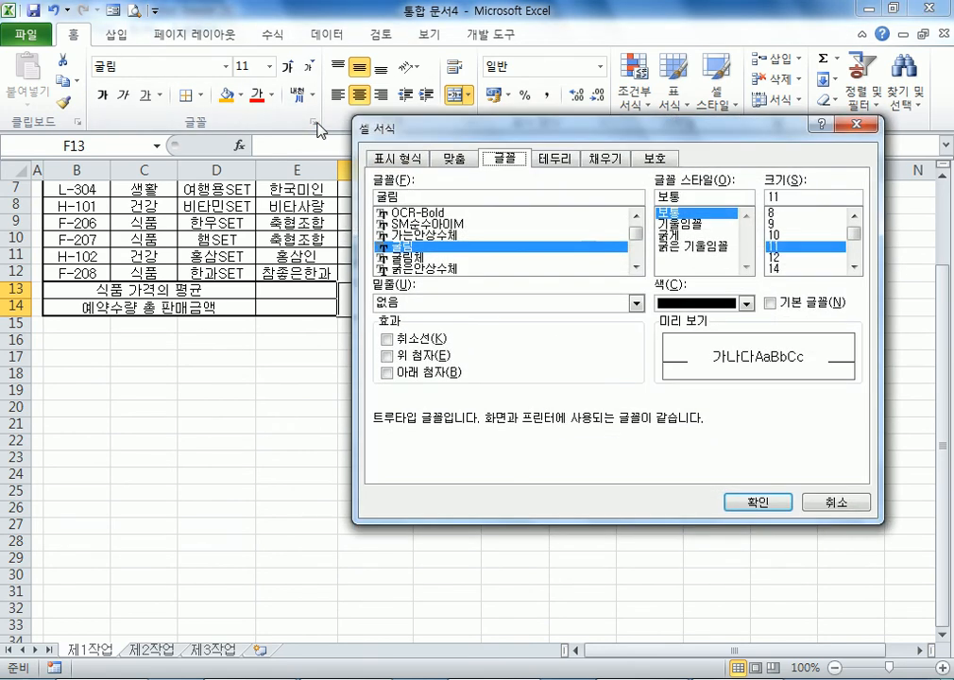
click(553, 158)
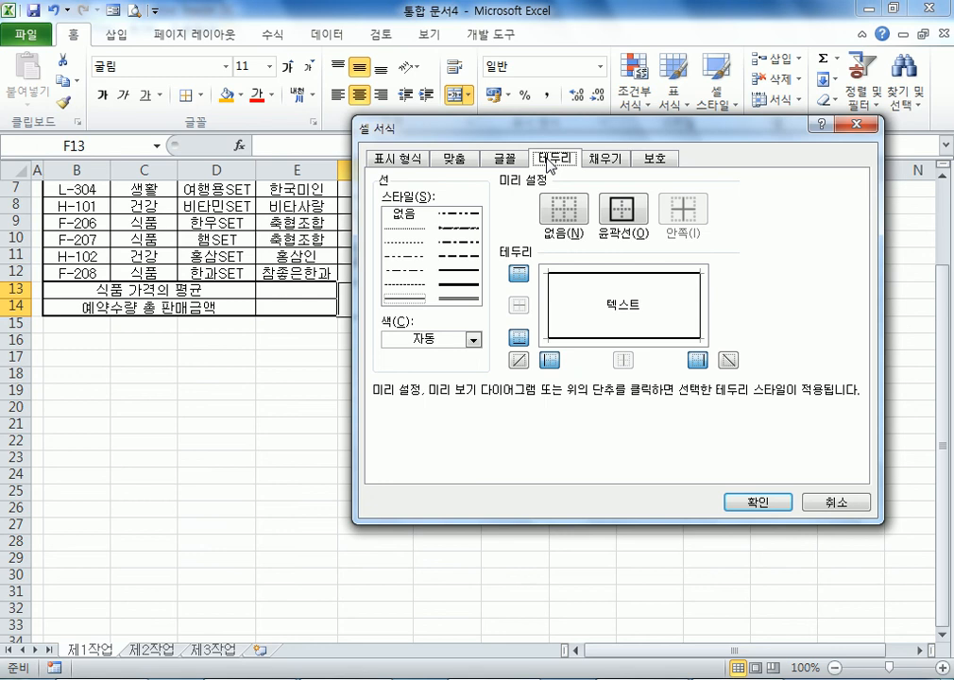
key(Escape)
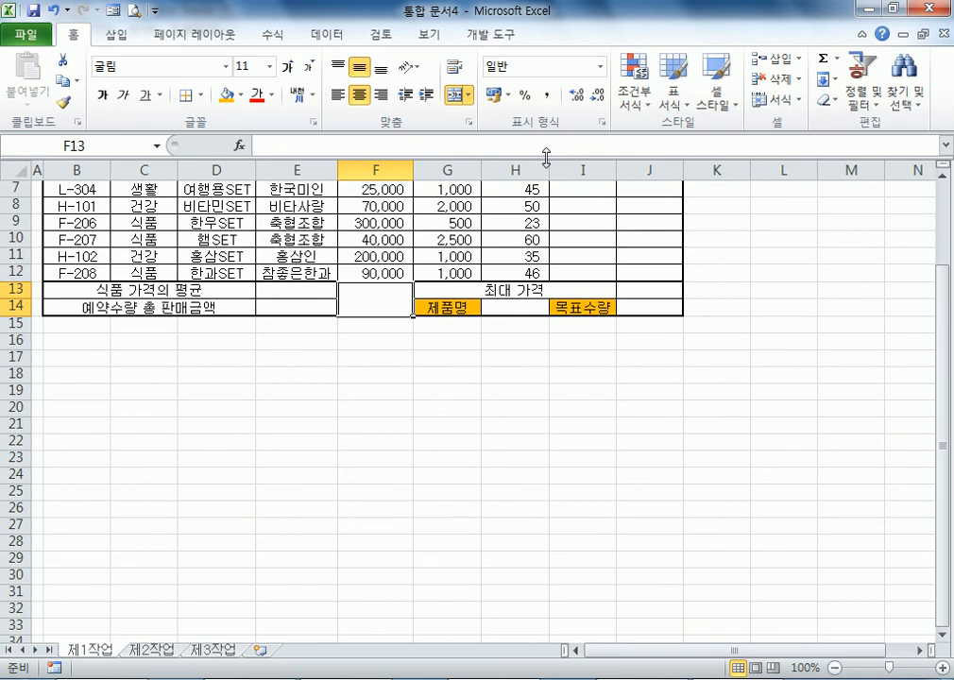
key(ctrl+1)
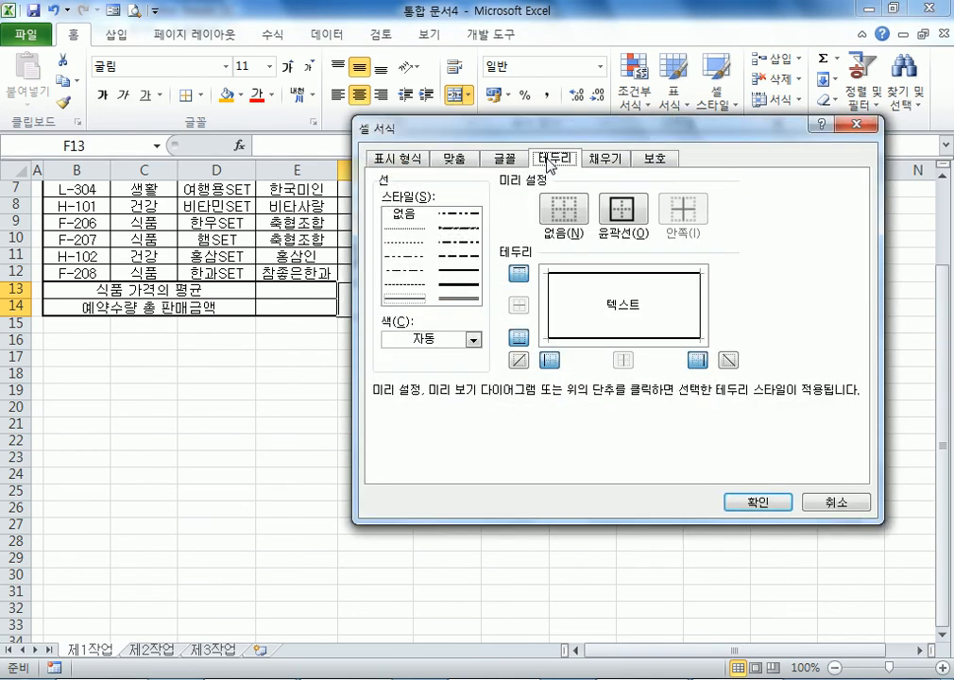
click(389, 159)
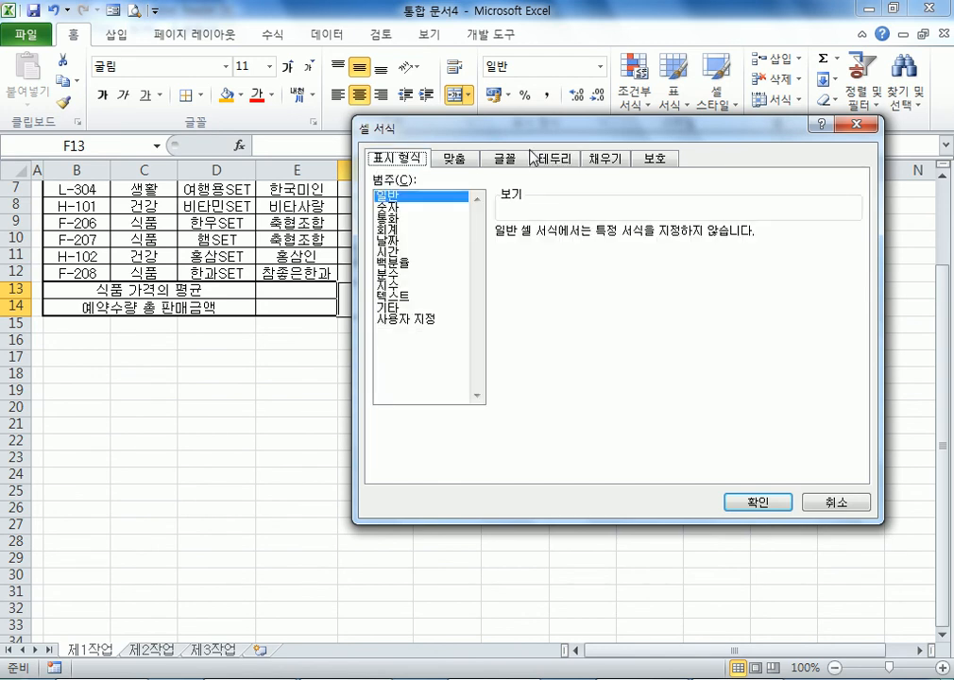
key(Escape)
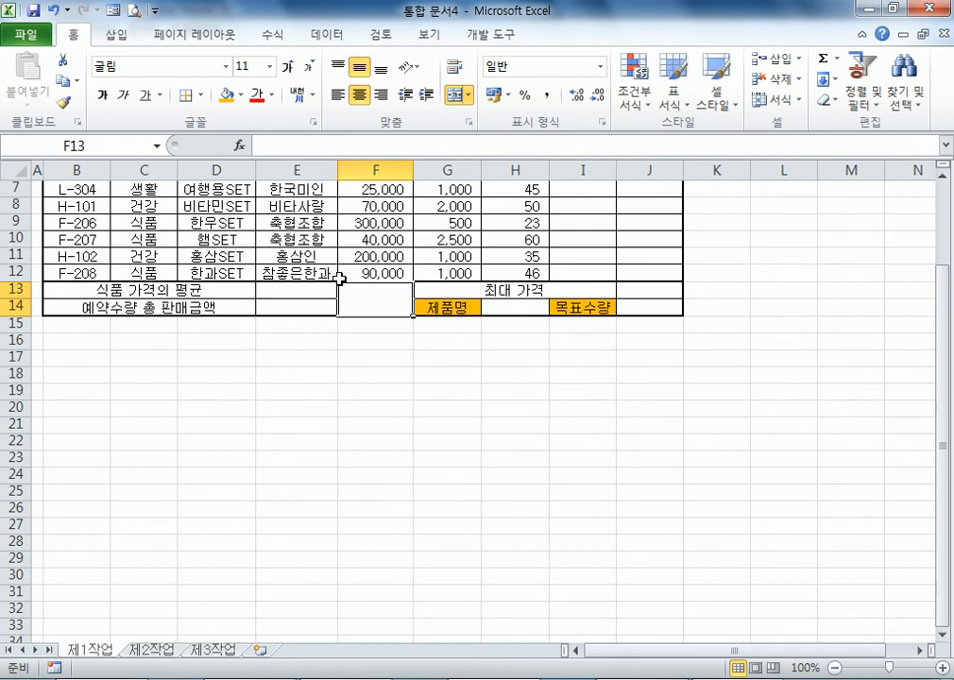
- Add both diagonal border lines to the merged cell F13:F14 to form an X
key(ctrl+1)
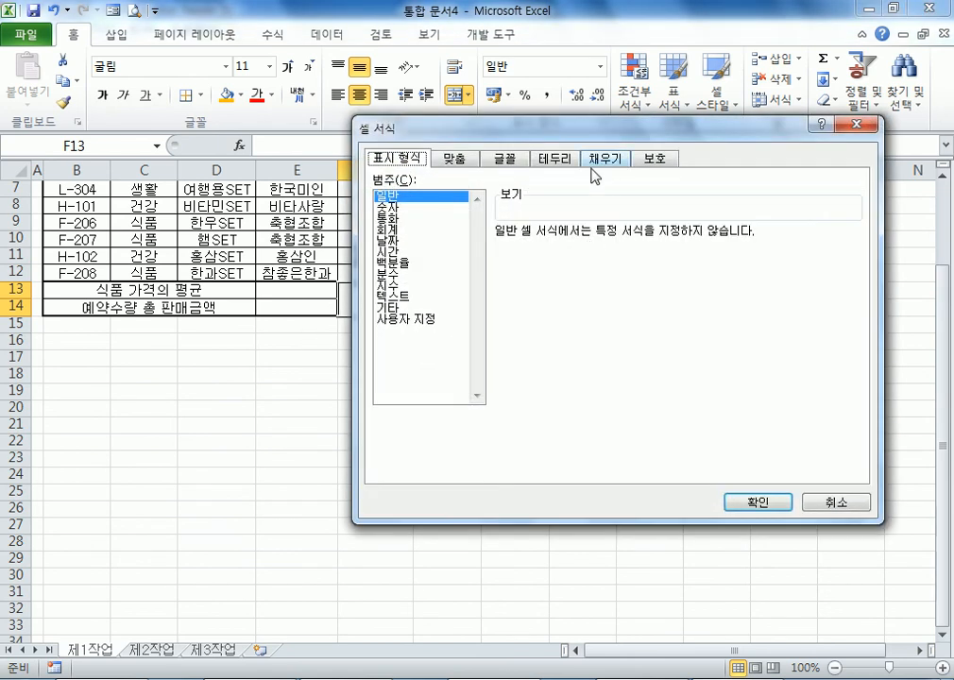
click(557, 158)
click(728, 359)
click(518, 360)
click(732, 501)
click(291, 407)
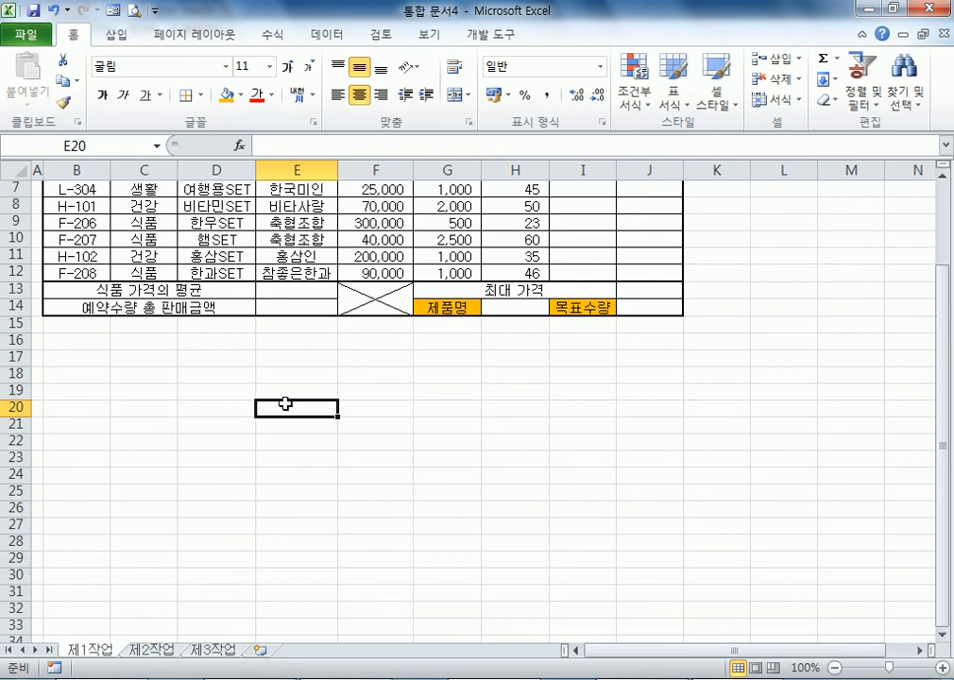
- Fill the header row B4:J4 with the standard colour 주황 (orange)
scroll(285, 403, up, 2)
drag(76, 245, 633, 247)
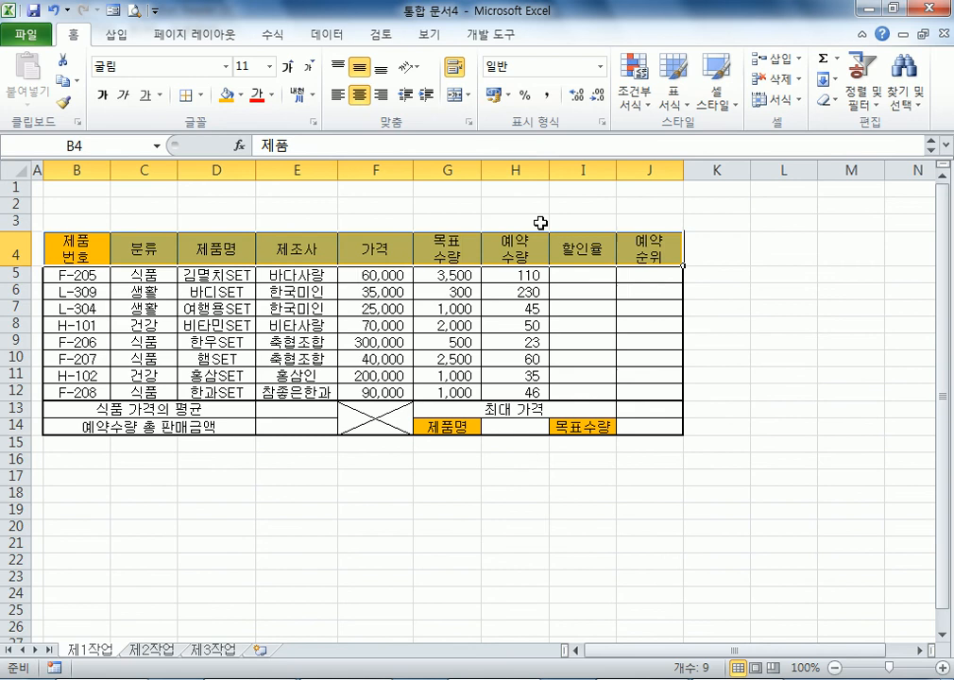
click(241, 96)
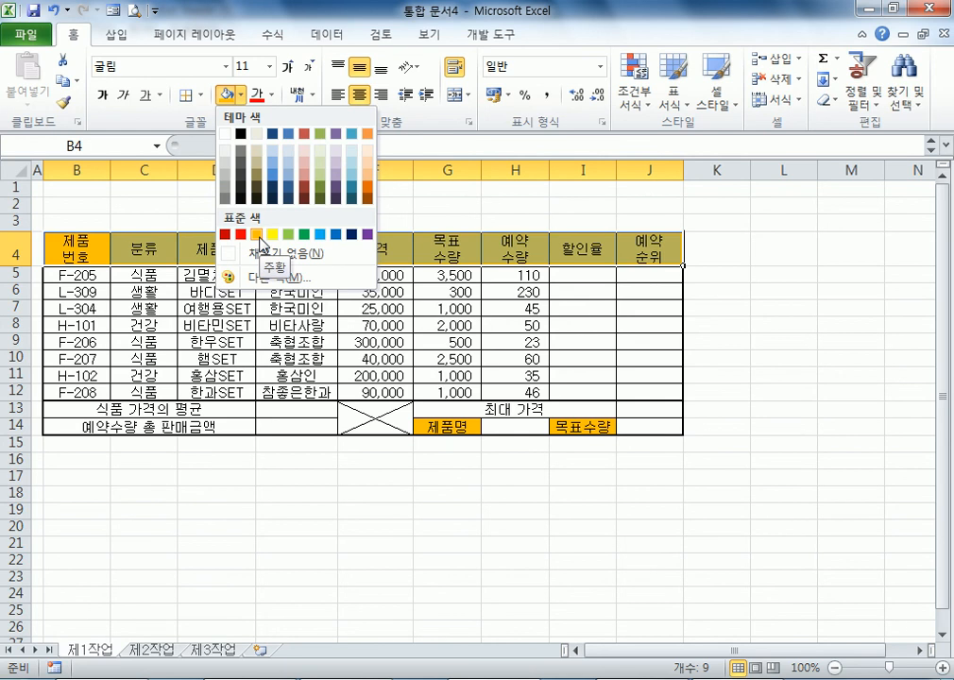
click(258, 236)
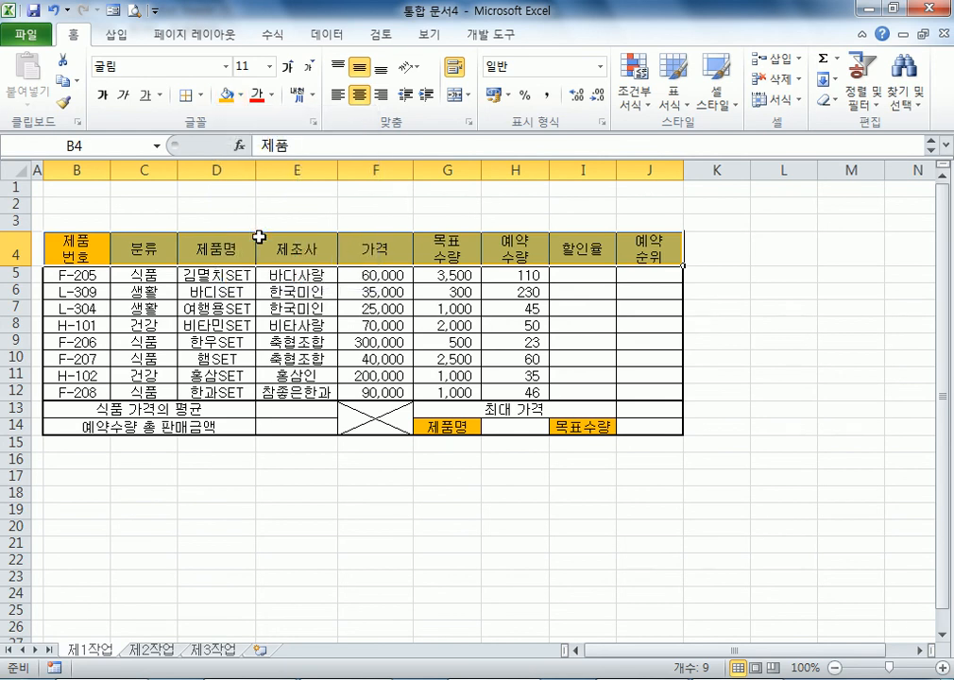
- Apply the standard orange background colour to header row B4:J4 through the Format Cells fill settings
key(ctrl+1)
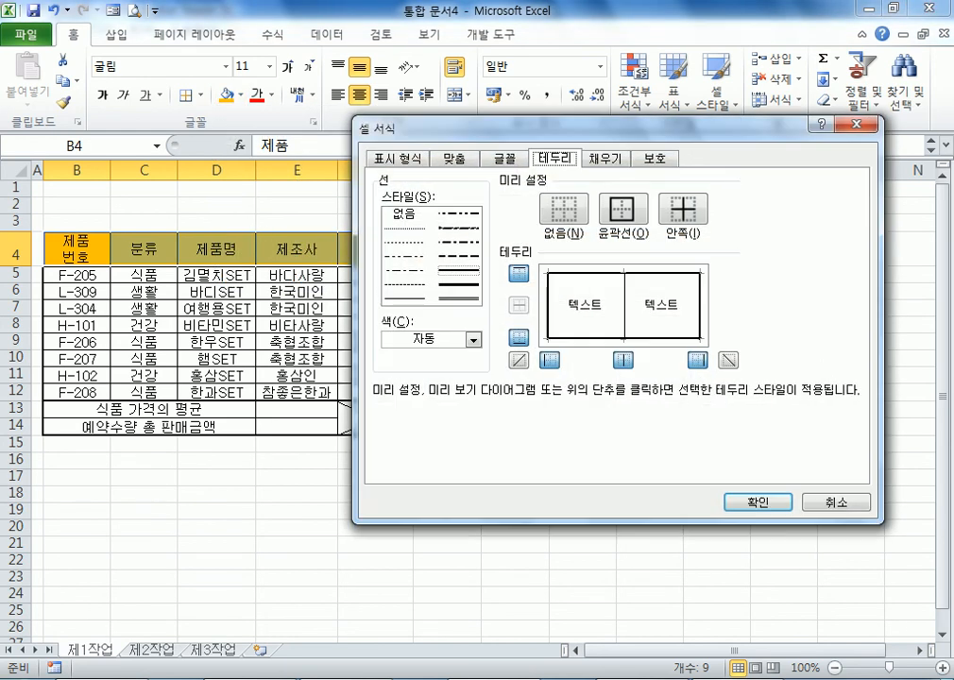
click(612, 157)
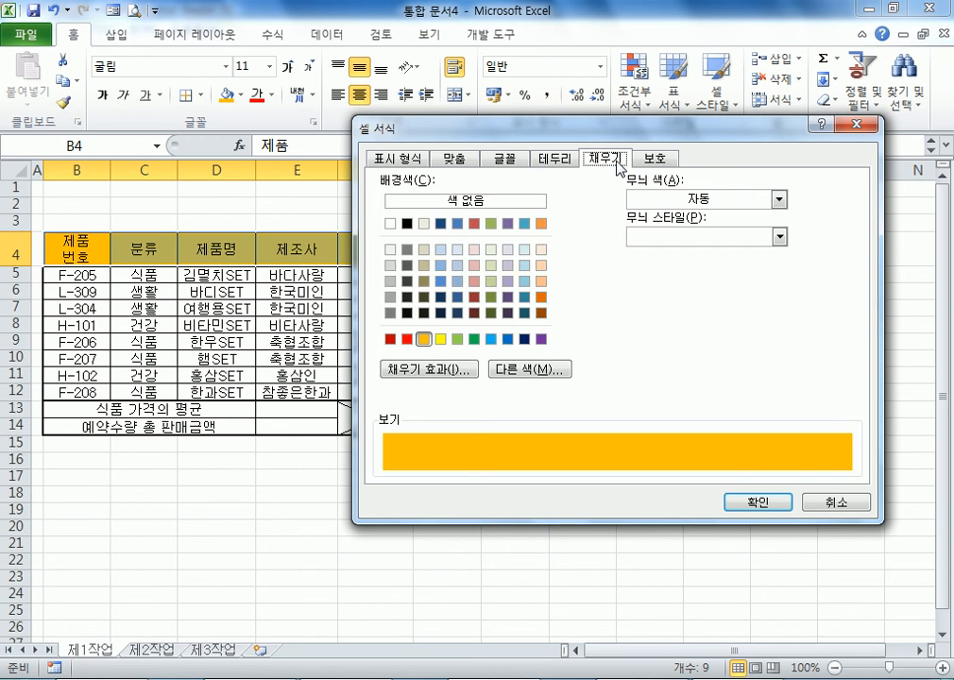
double_click(422, 340)
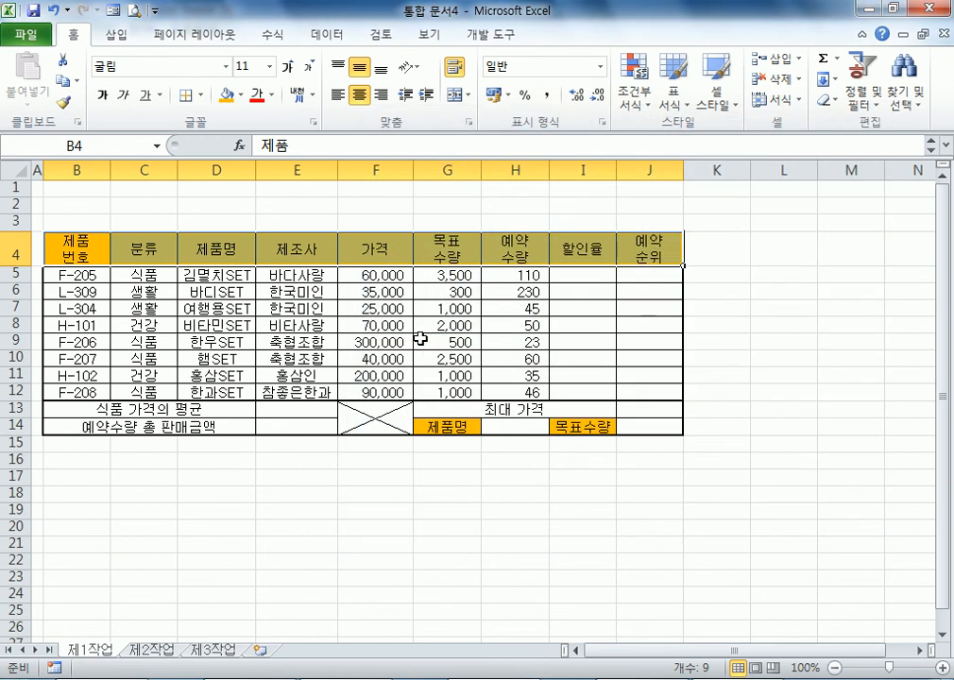
- Review the orange-filled cells one by one: the 제품명 cell G14, the 목표수량 cell I14 and the header row B4:J4
click(430, 426)
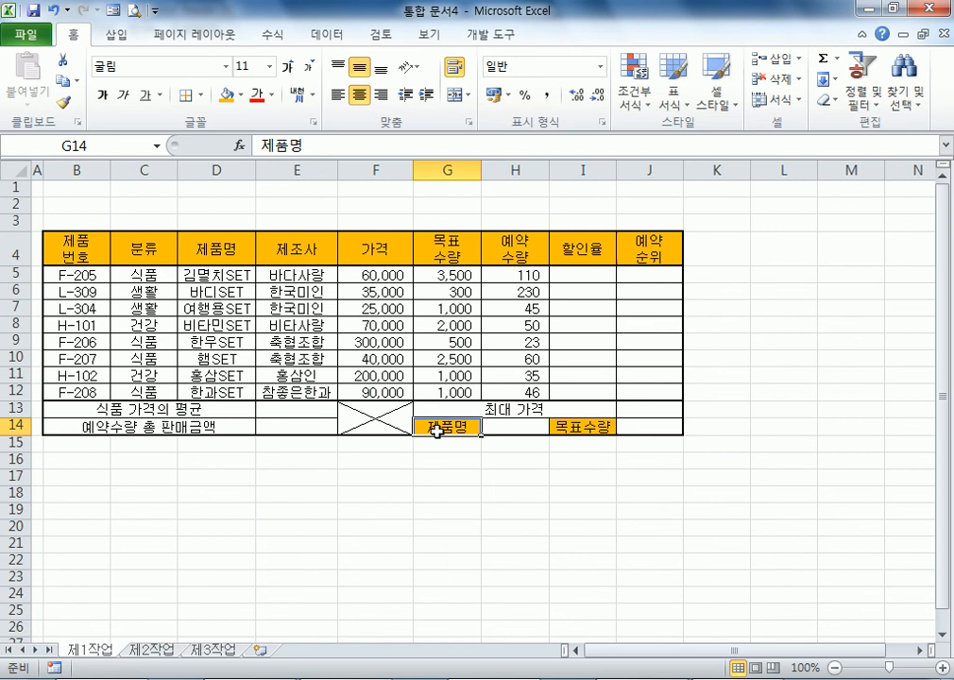
click(573, 426)
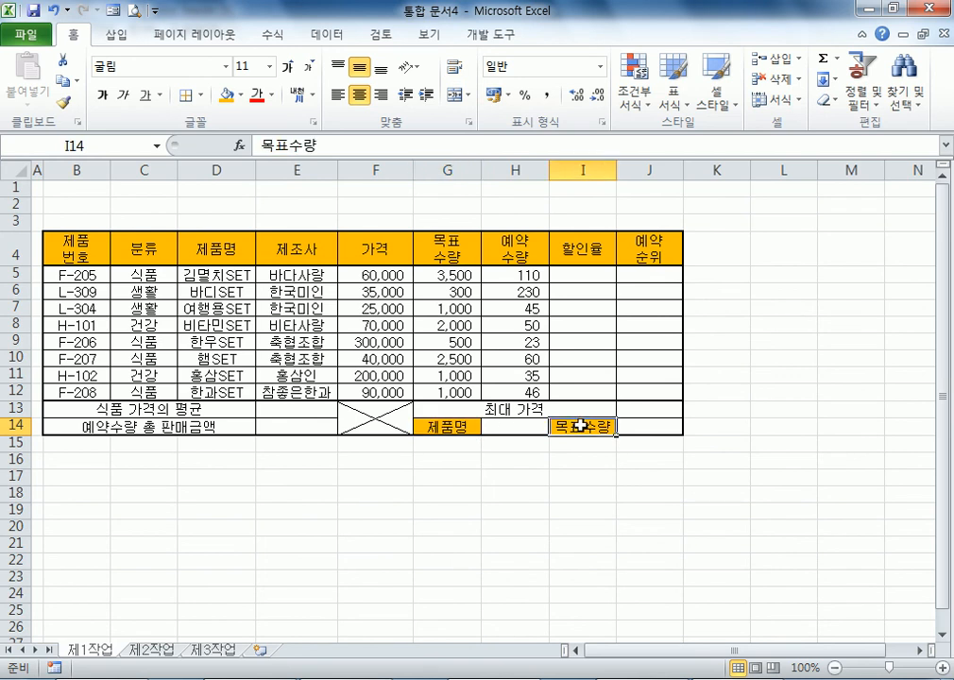
drag(83, 244, 652, 257)
click(443, 426)
click(573, 425)
- Practise selecting non-adjacent cells together: B19:J19 with G25 and I25, and header row B4:J4 with G14
scroll(88, 318, down, 2)
drag(83, 391, 661, 391)
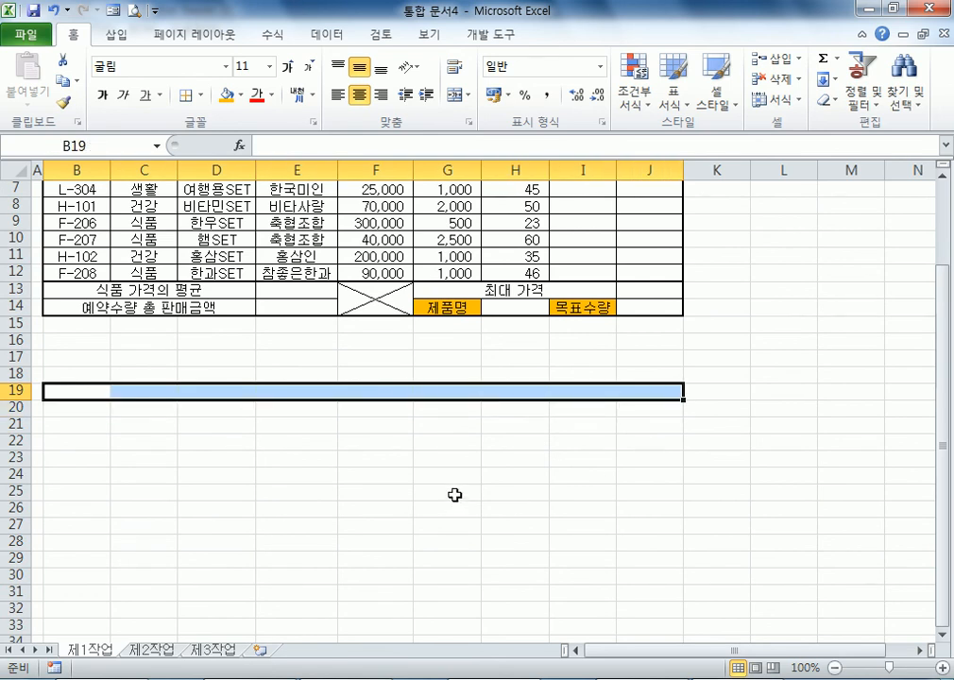
ctrl+click(455, 495)
ctrl+click(580, 492)
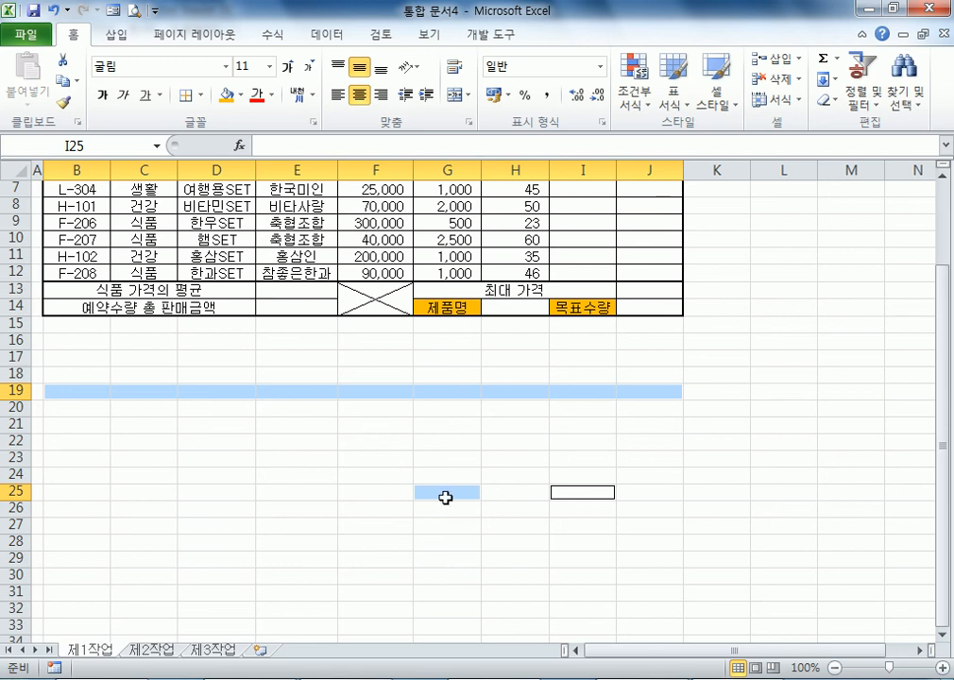
scroll(57, 264, up, 2)
drag(80, 256, 665, 255)
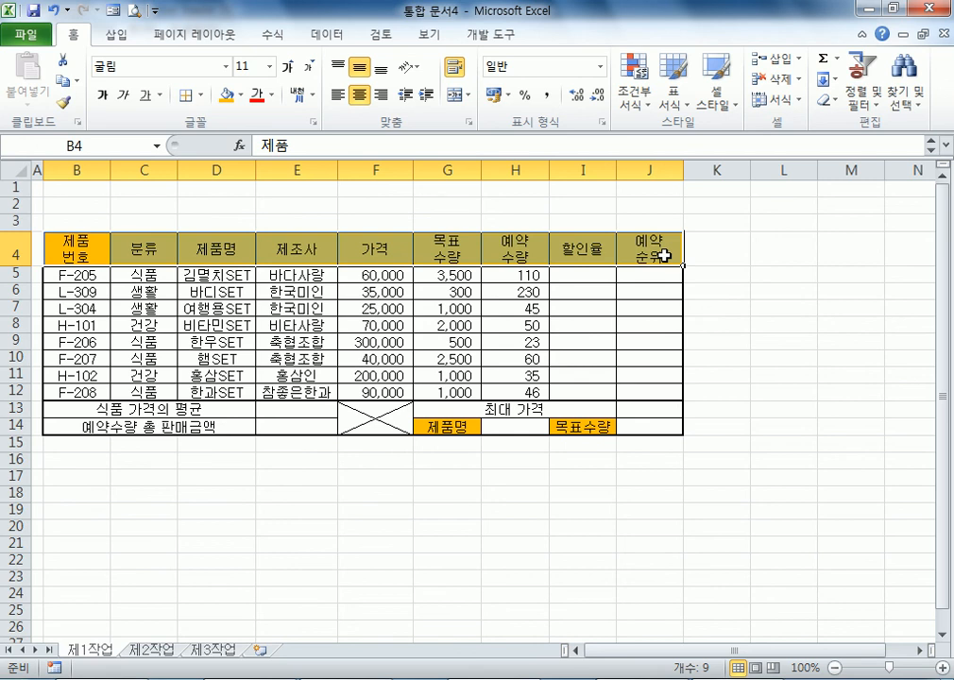
ctrl+click(451, 426)
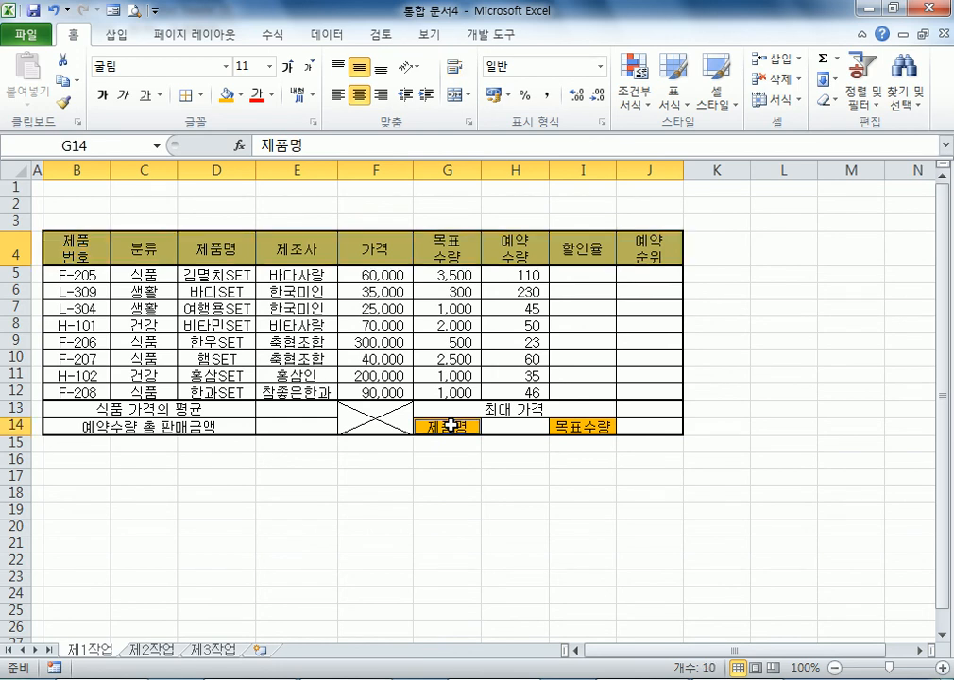
- Select B21:J21, G25 and I25 together, cycle the active cell through them, and fill all of them with orange
scroll(444, 434, down, 3)
drag(62, 375, 648, 381)
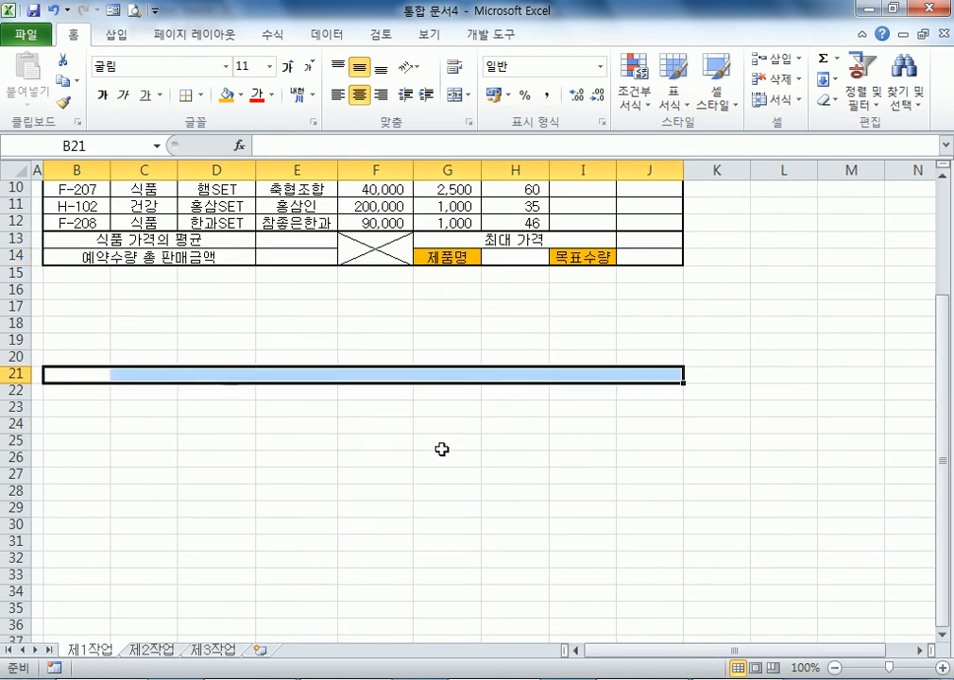
ctrl+click(441, 445)
ctrl+click(580, 442)
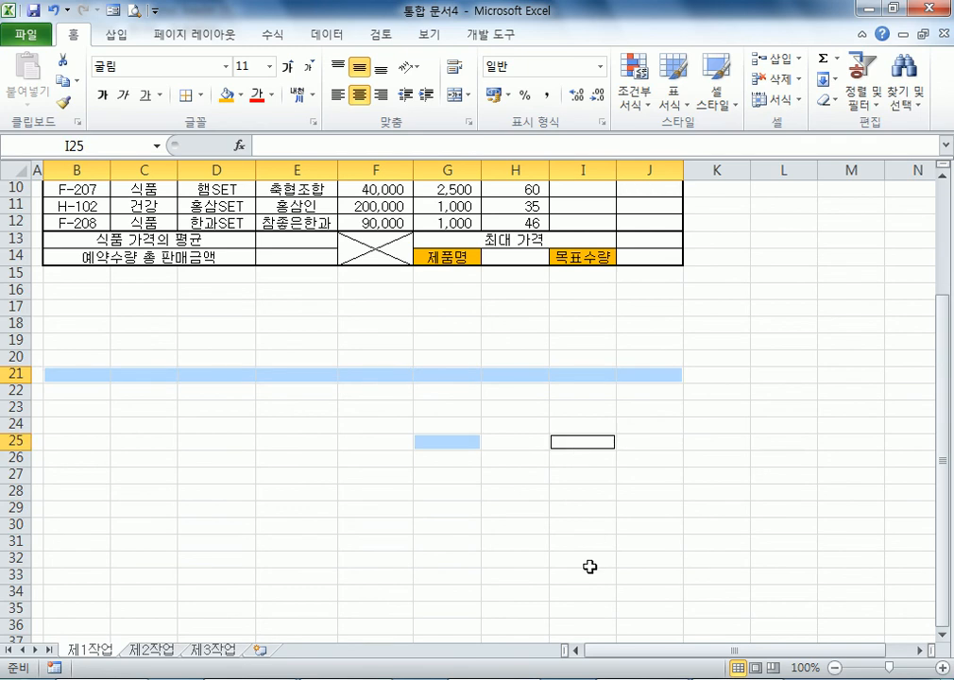
key(Return)
key(Return)
key(Return)
key(Return)
key(Return)
key(Return)
key(Return)
key(Return)
key(Return)
key(Return)
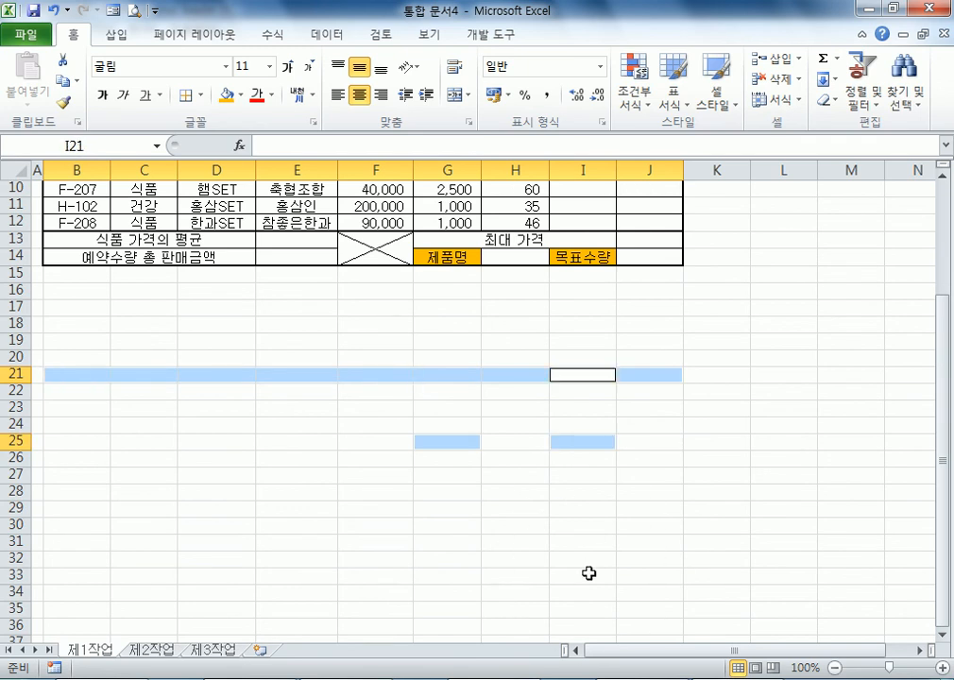
key(Return)
key(Return)
key(Return)
key(Return)
key(Return)
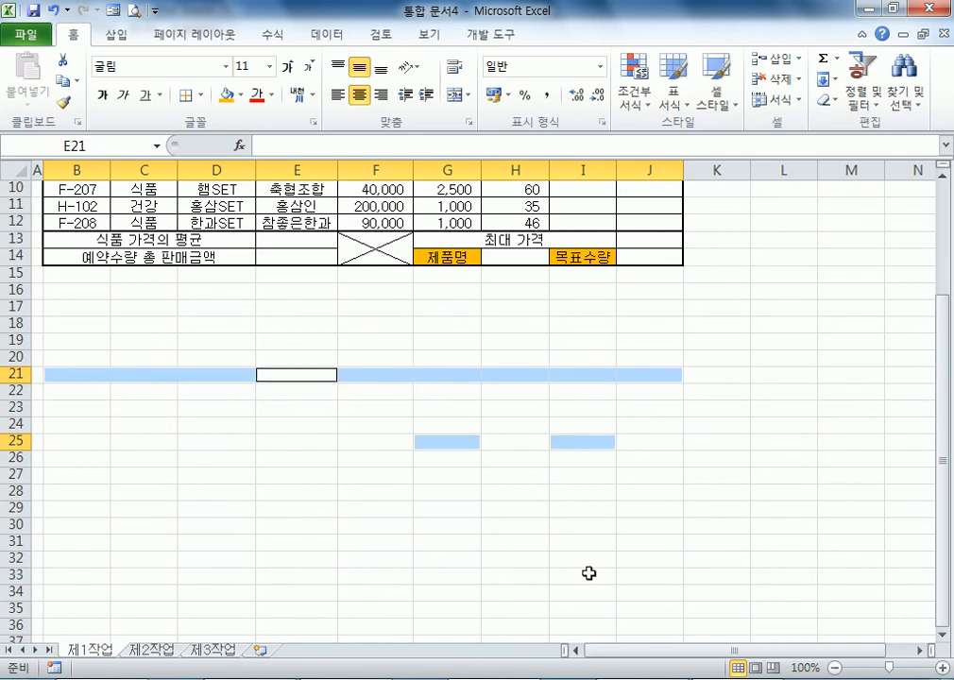
key(Return)
key(Return)
key(Return)
key(Return)
key(Return)
key(Return)
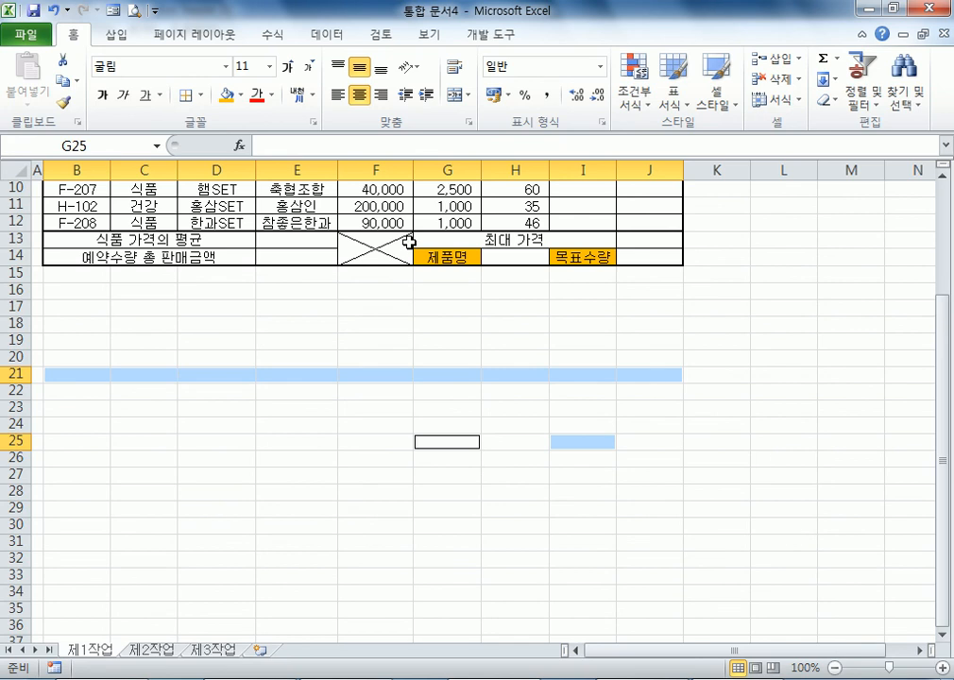
click(226, 95)
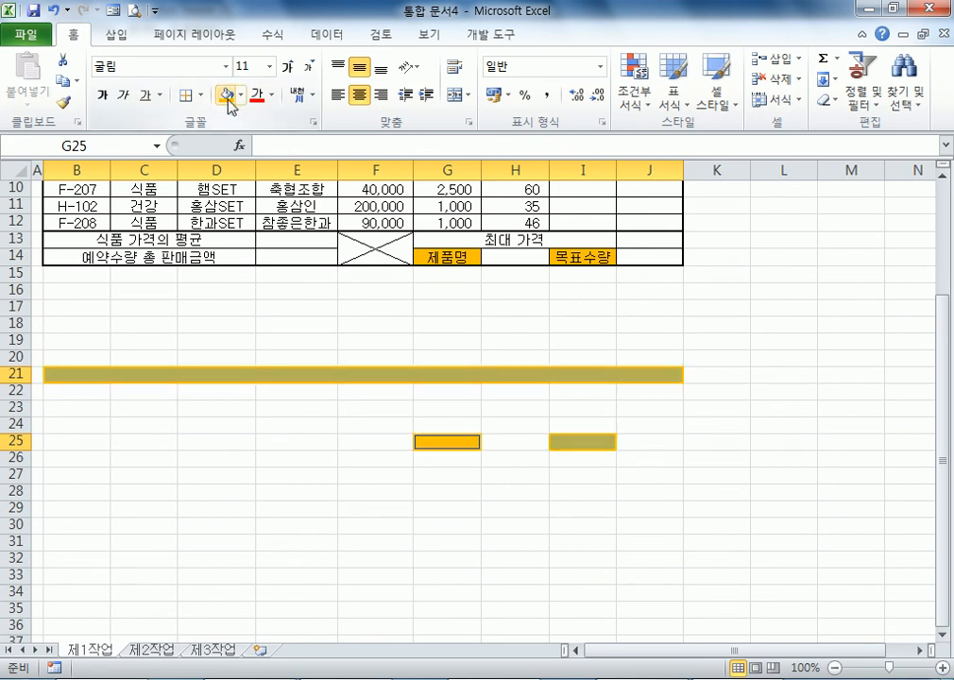
- Review the header row B4:J4 and cells G14 and I14 as separate selections for the orange fill
scroll(294, 324, up, 3)
click(101, 238)
drag(101, 238, 649, 247)
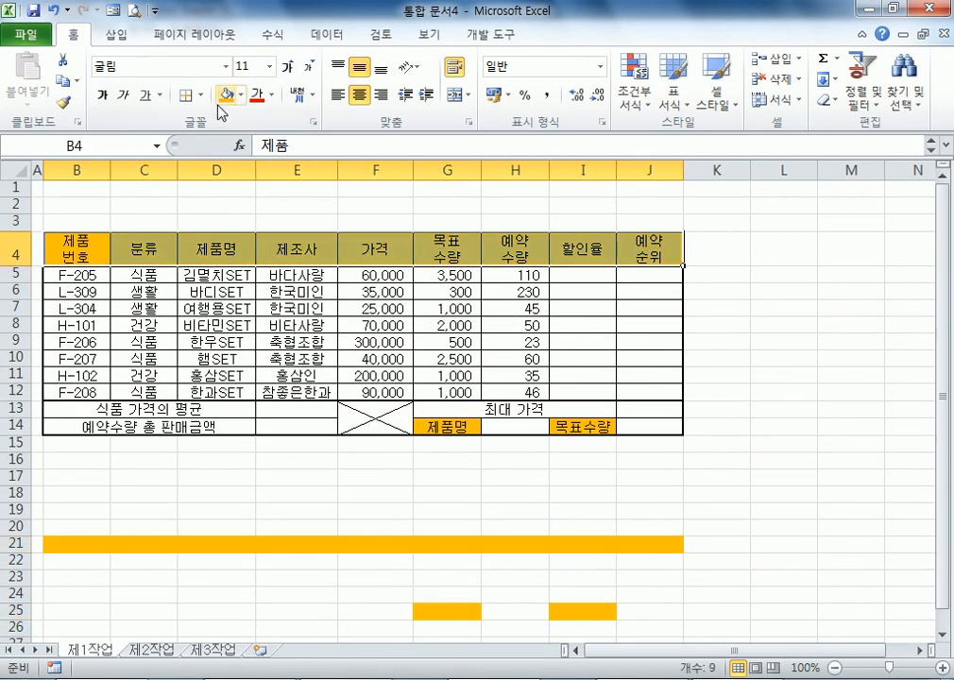
click(446, 426)
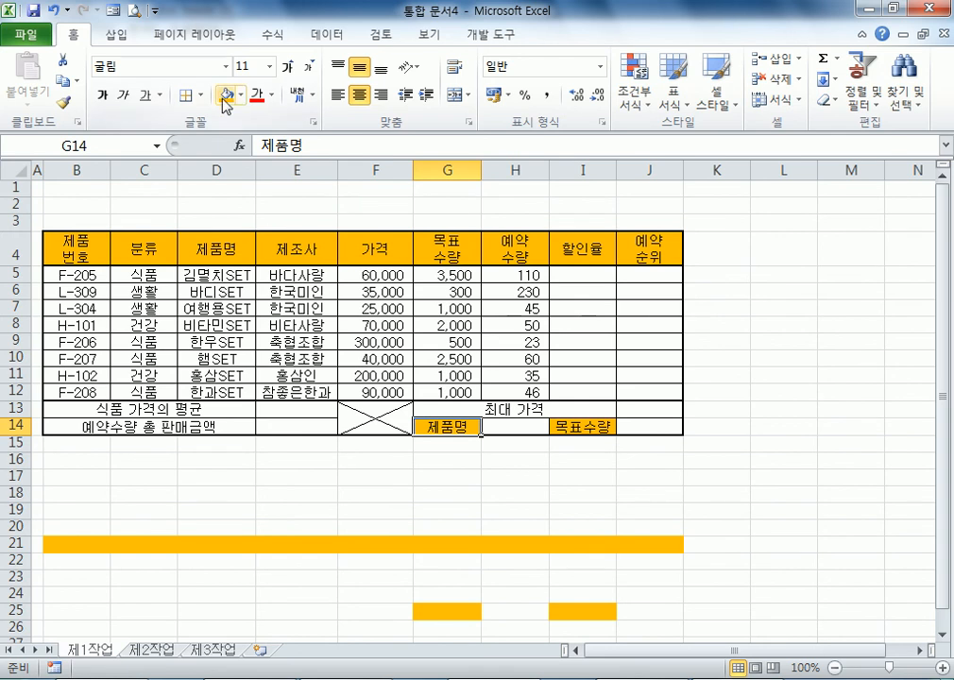
click(585, 426)
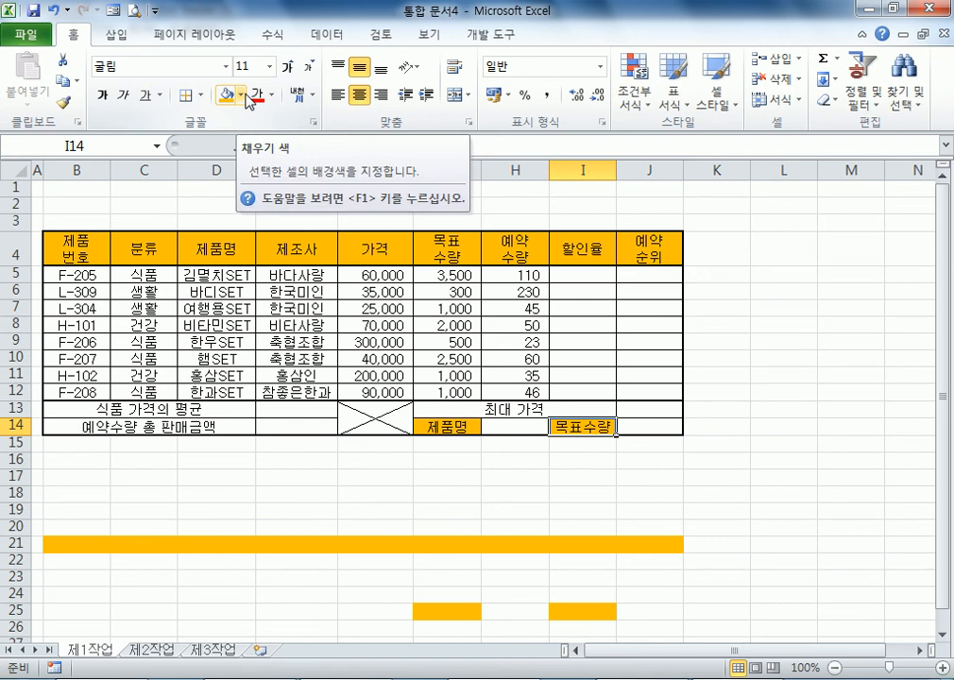
- Practise selecting contiguous ranges from first to last cell: B26:H26, B17:J17 and the block B19:J33
click(327, 35)
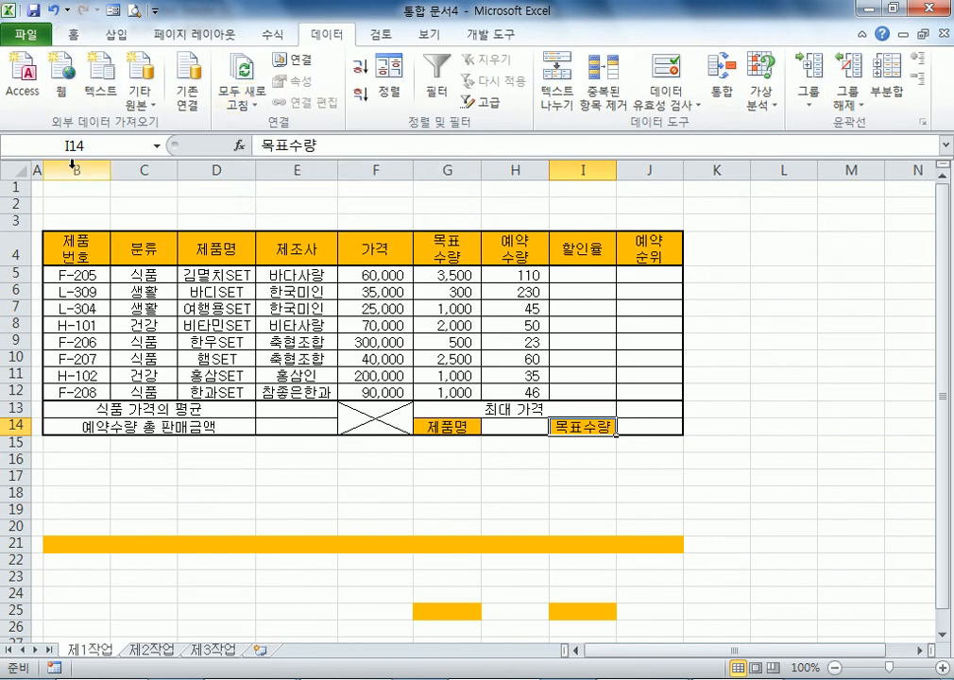
scroll(266, 351, down, 4)
click(87, 410)
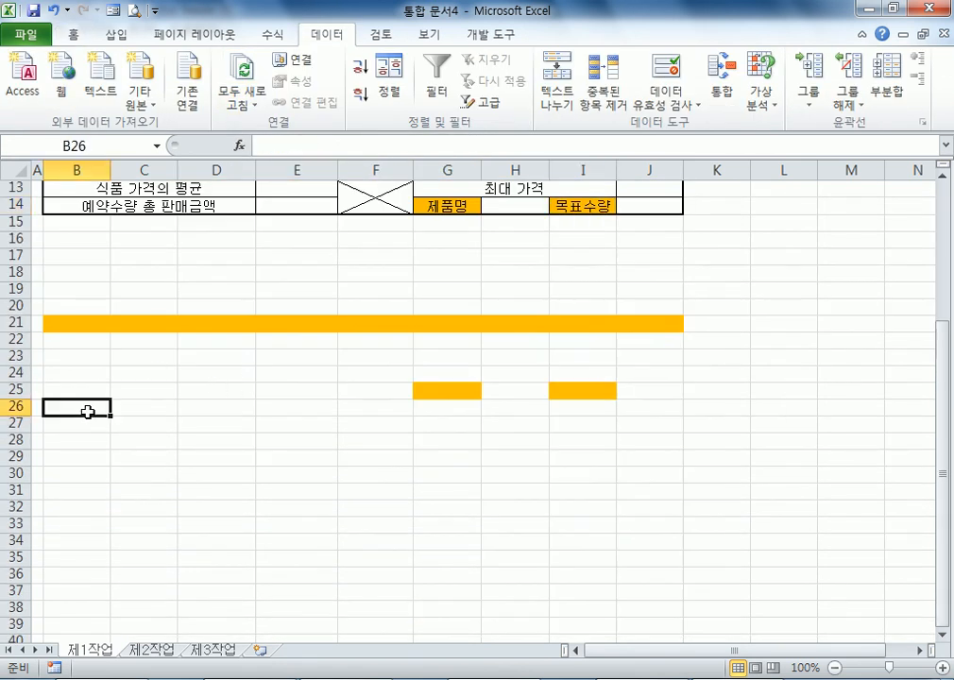
shift+click(532, 408)
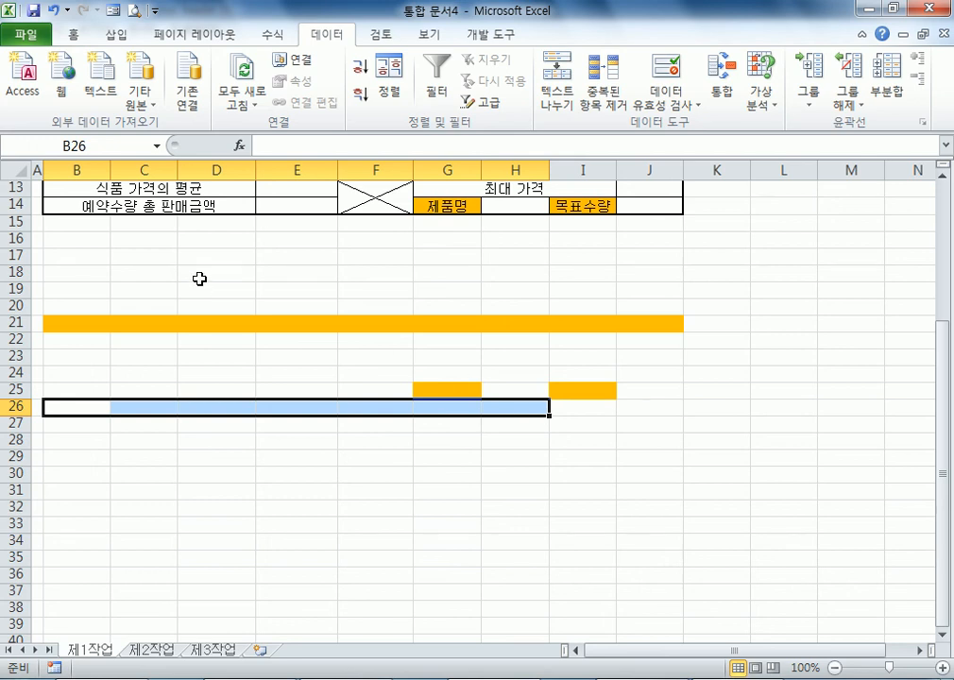
click(73, 251)
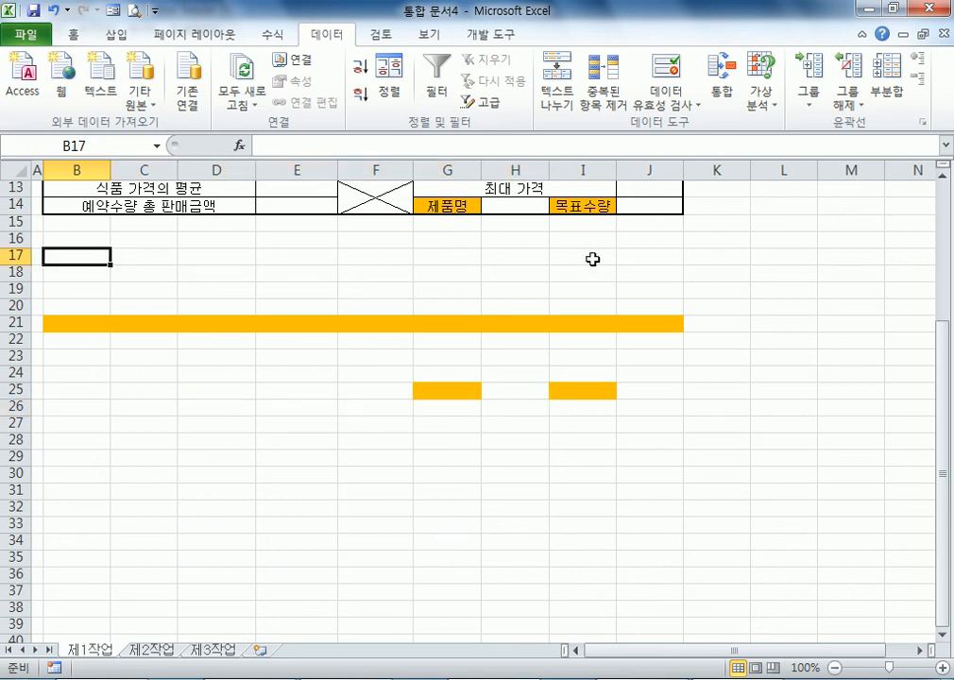
shift+click(645, 251)
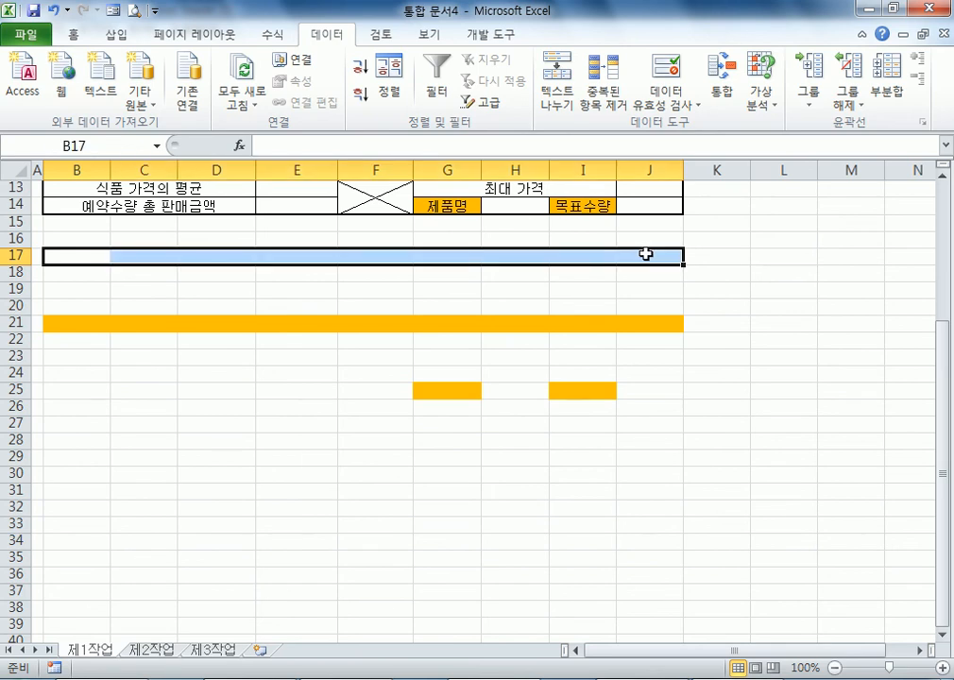
click(84, 286)
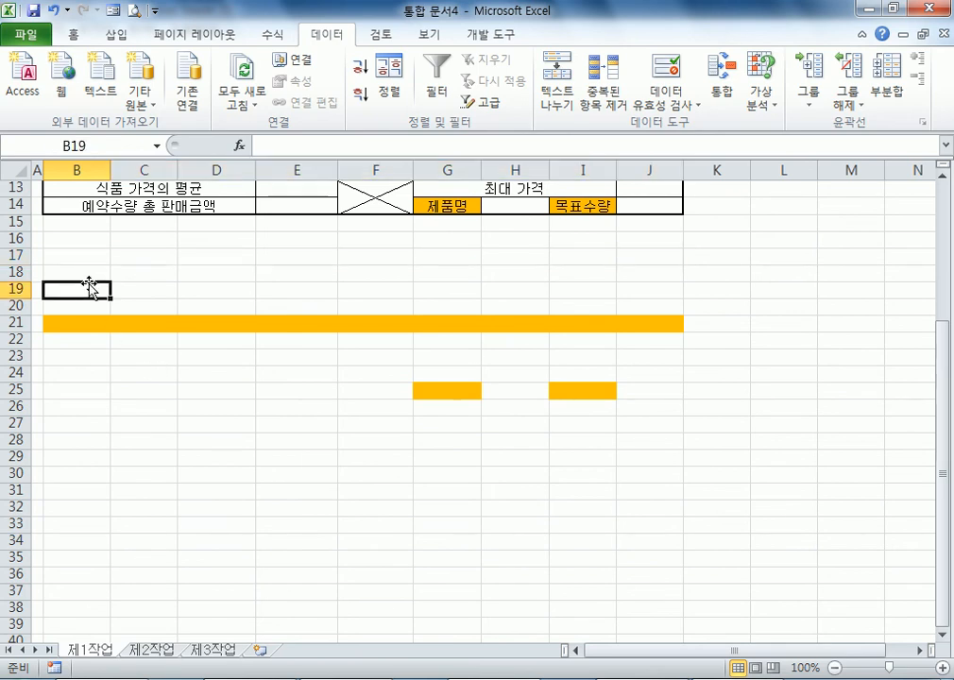
shift+click(668, 530)
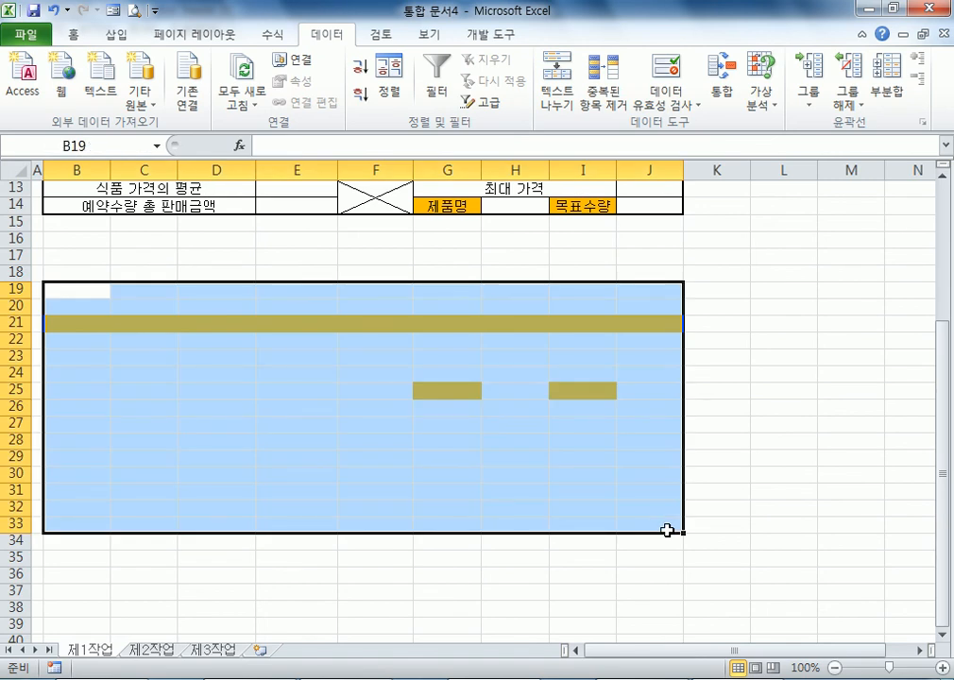
- Select B17:J17, F25:F32, H25:H32 and J25:J32 together and fill them with orange
drag(88, 257, 639, 254)
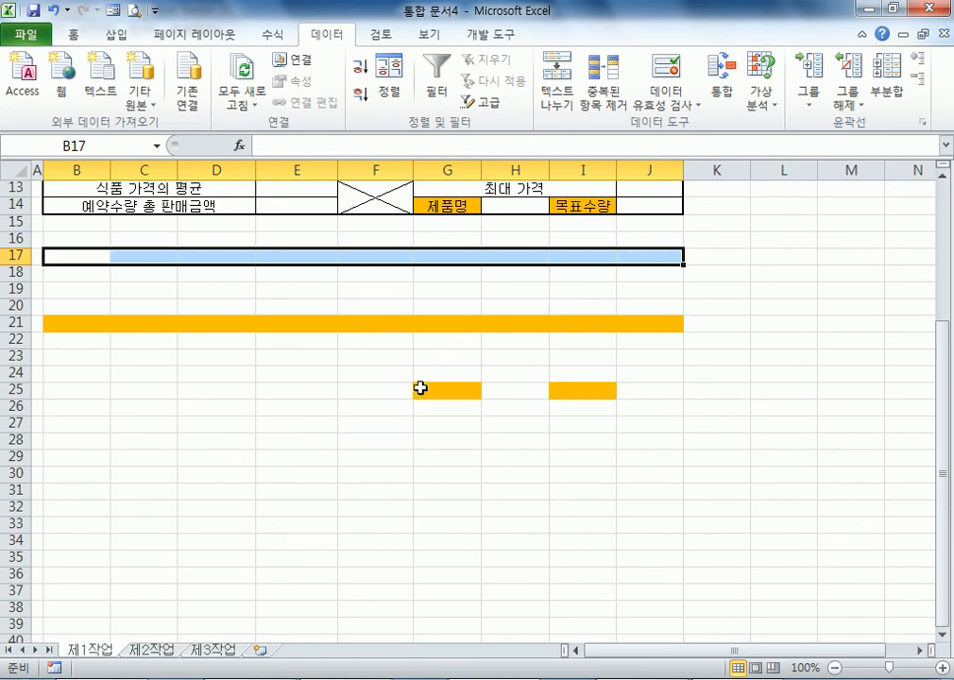
ctrl+drag(359, 390, 375, 507)
ctrl+drag(506, 393, 533, 510)
ctrl+click(656, 391)
ctrl+drag(655, 391, 650, 505)
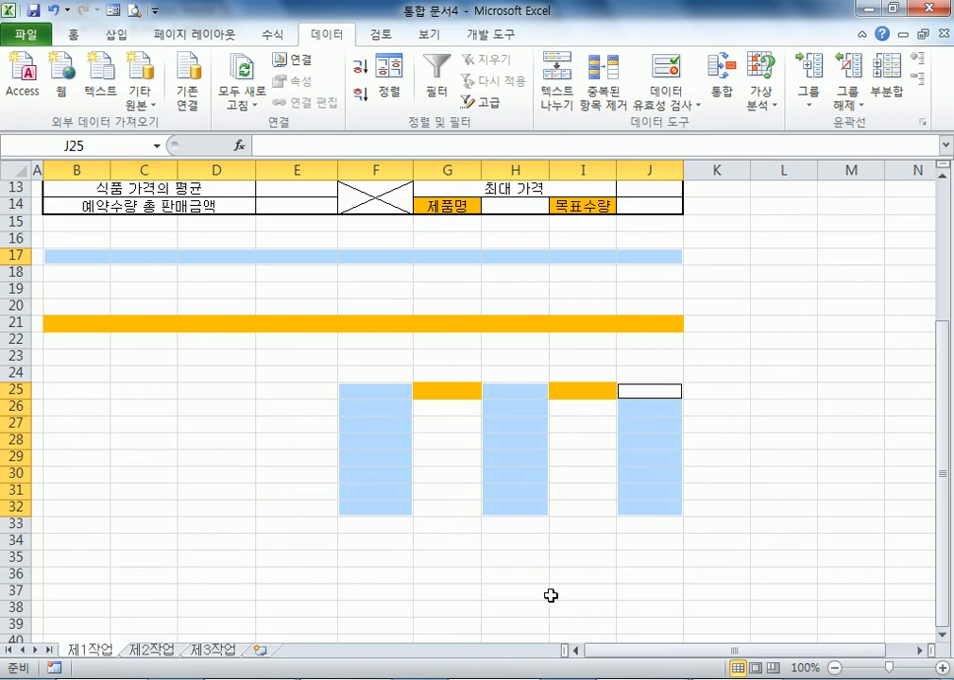
click(63, 35)
click(223, 95)
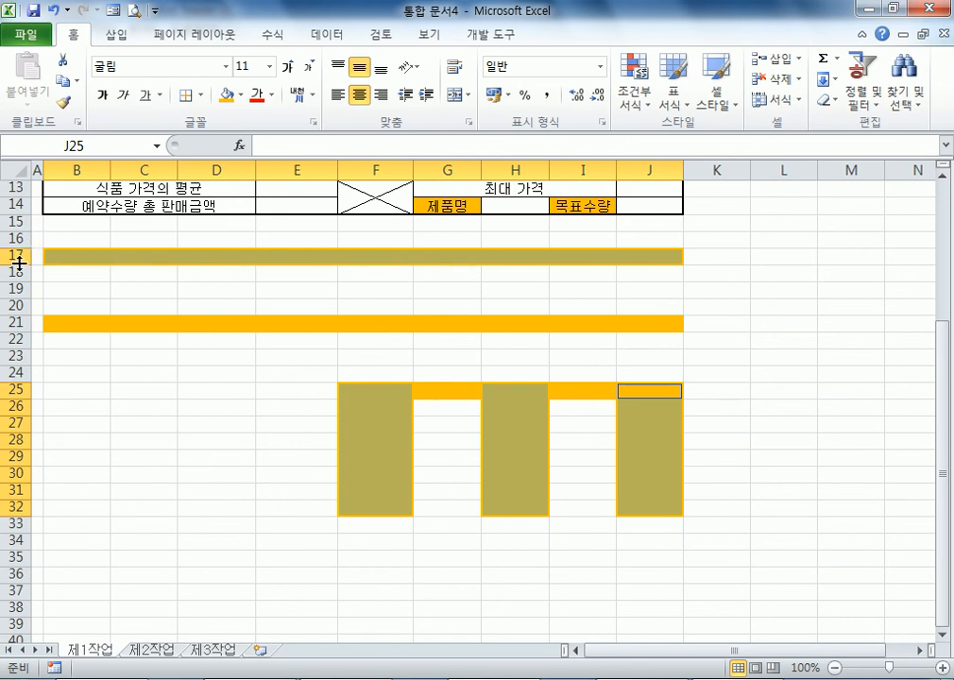
- Delete rows 17 to 35 to remove the orange practice fills below the table
drag(19, 256, 19, 558)
right_click(21, 455)
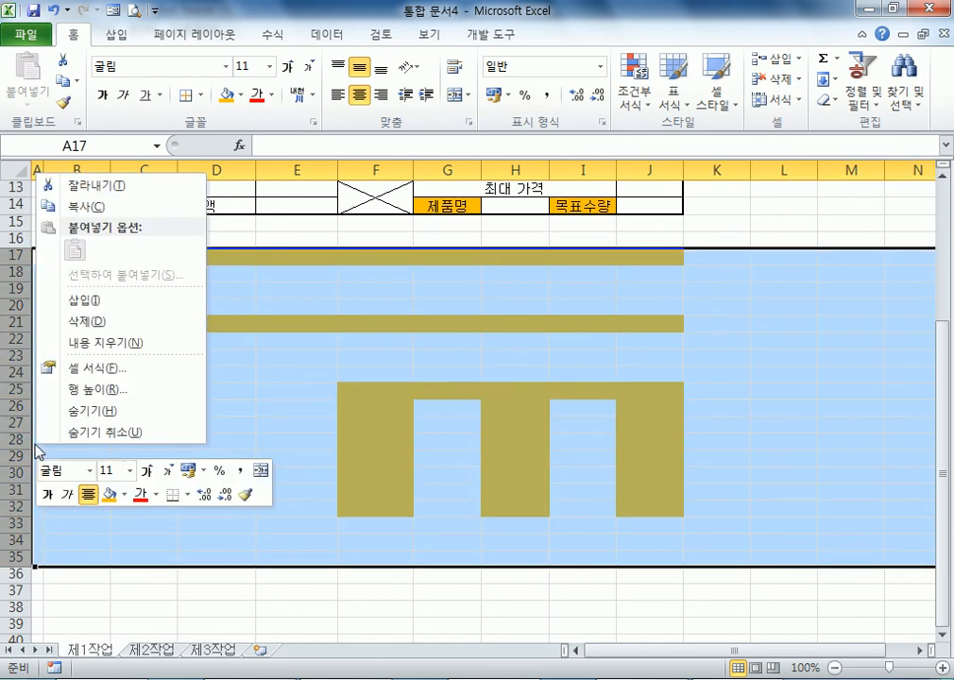
click(98, 322)
click(212, 339)
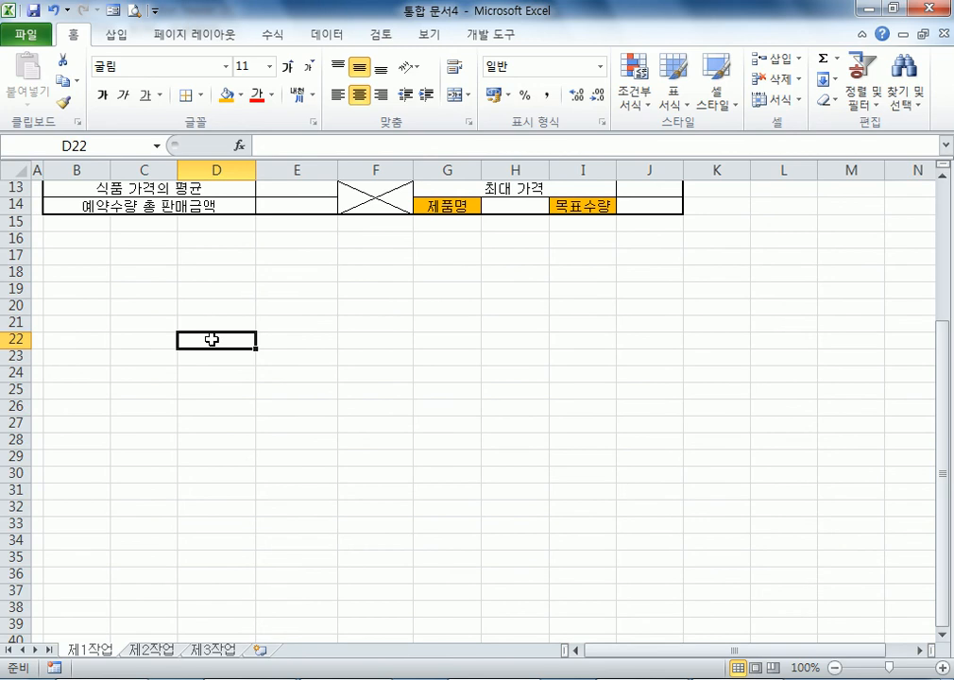
- Examine the custom number format code applied to the product names in D5:D12
scroll(142, 300, up, 4)
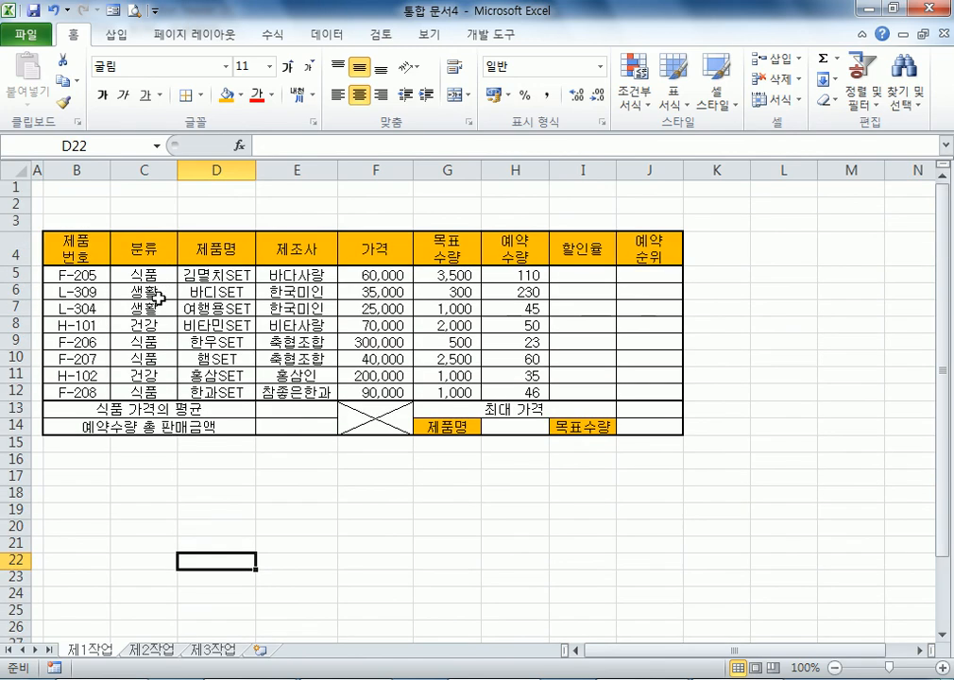
click(192, 280)
drag(193, 279, 208, 394)
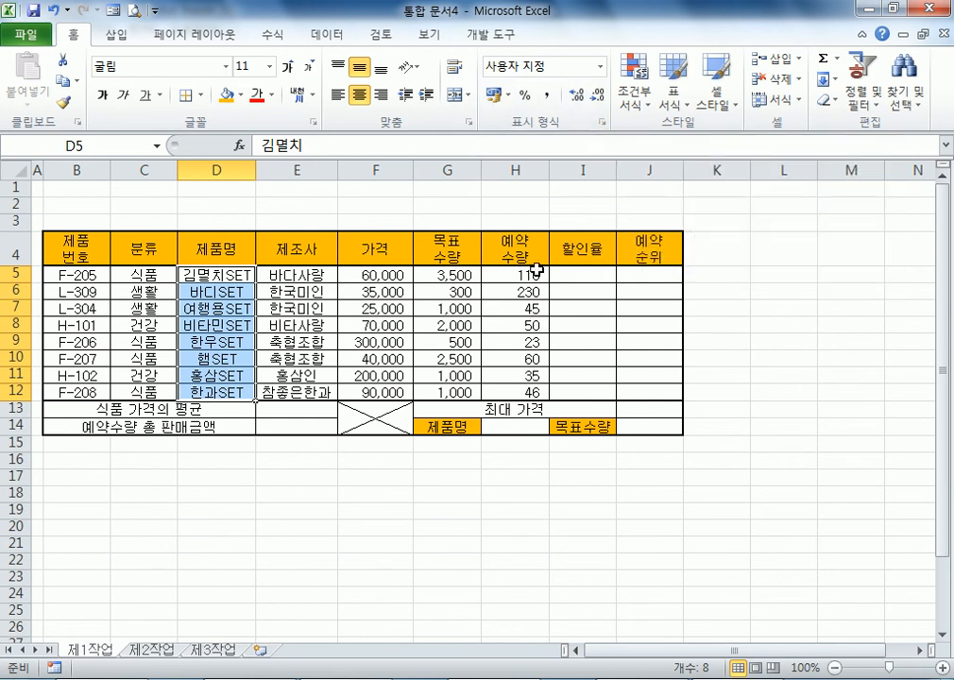
key(ctrl+1)
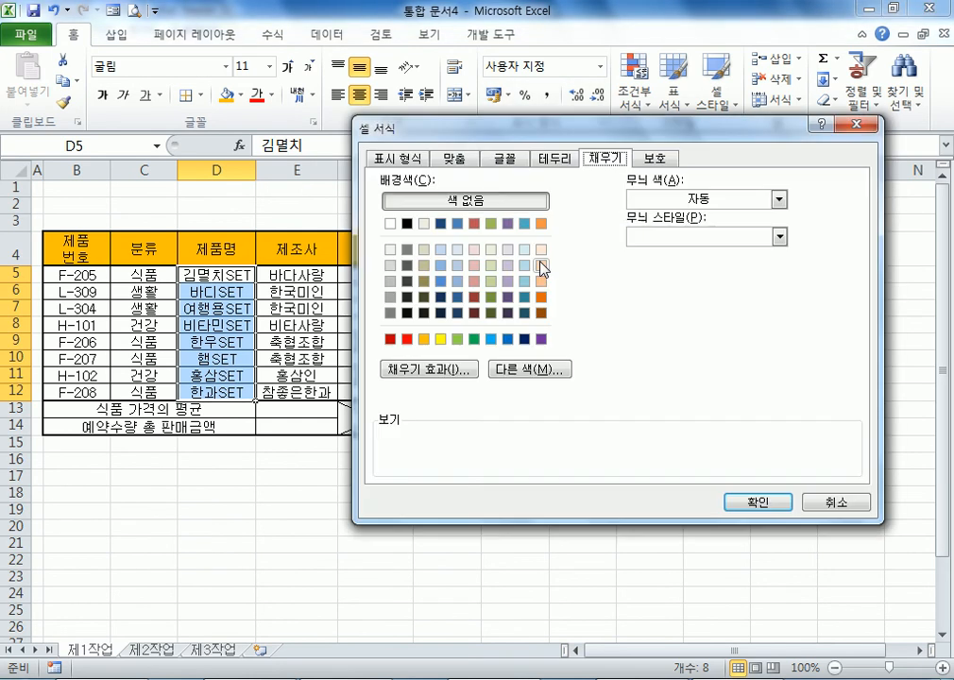
click(393, 159)
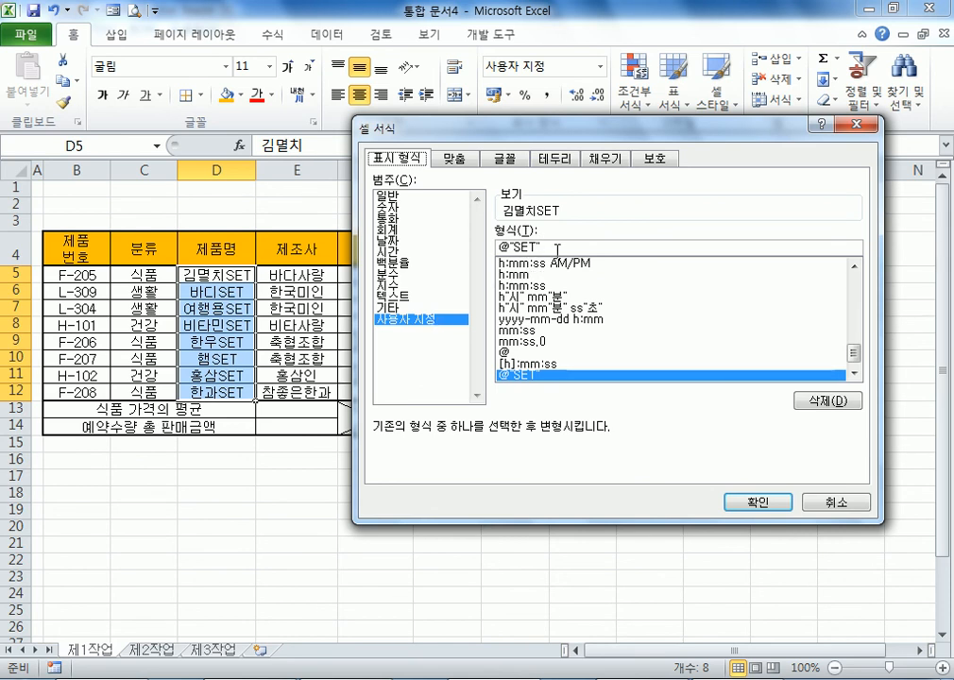
drag(548, 248, 453, 247)
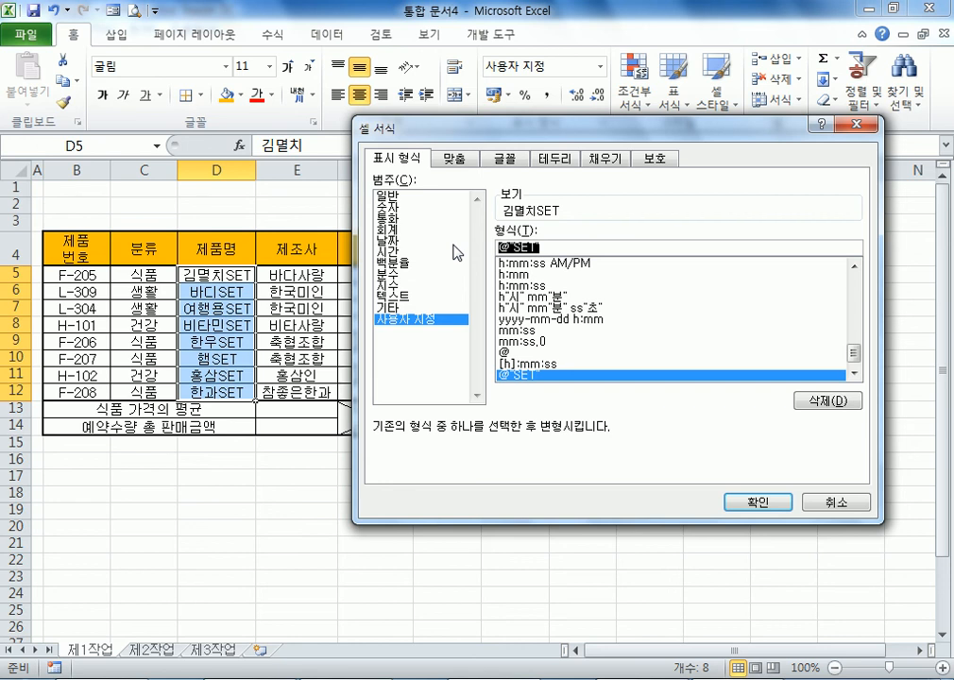
key(Return)
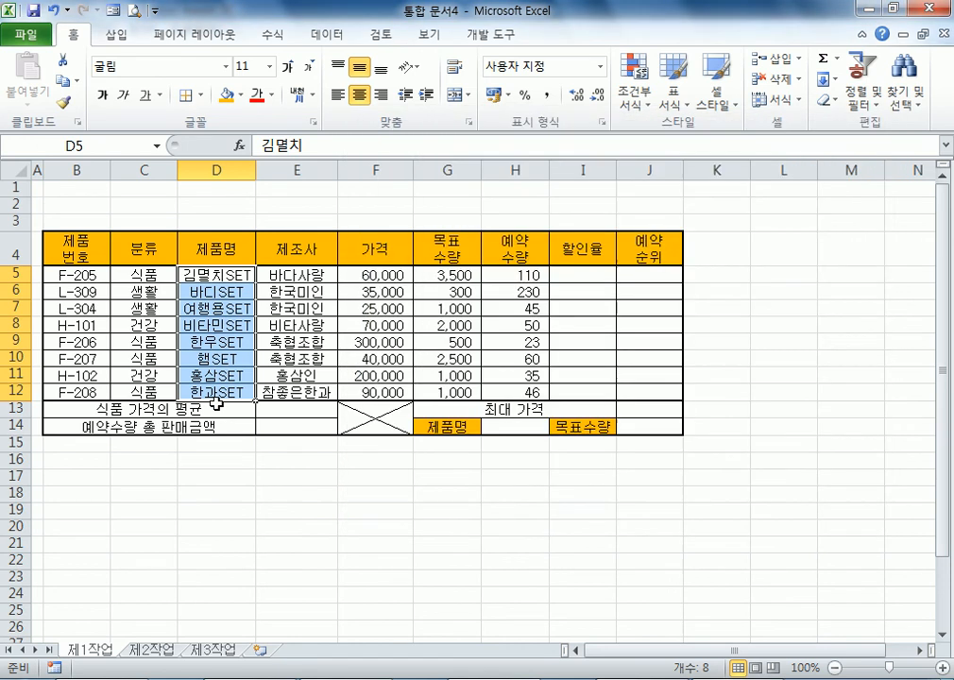
- Left-align the header row B4:J4 and restore its centre alignment
click(189, 221)
drag(501, 255, 622, 258)
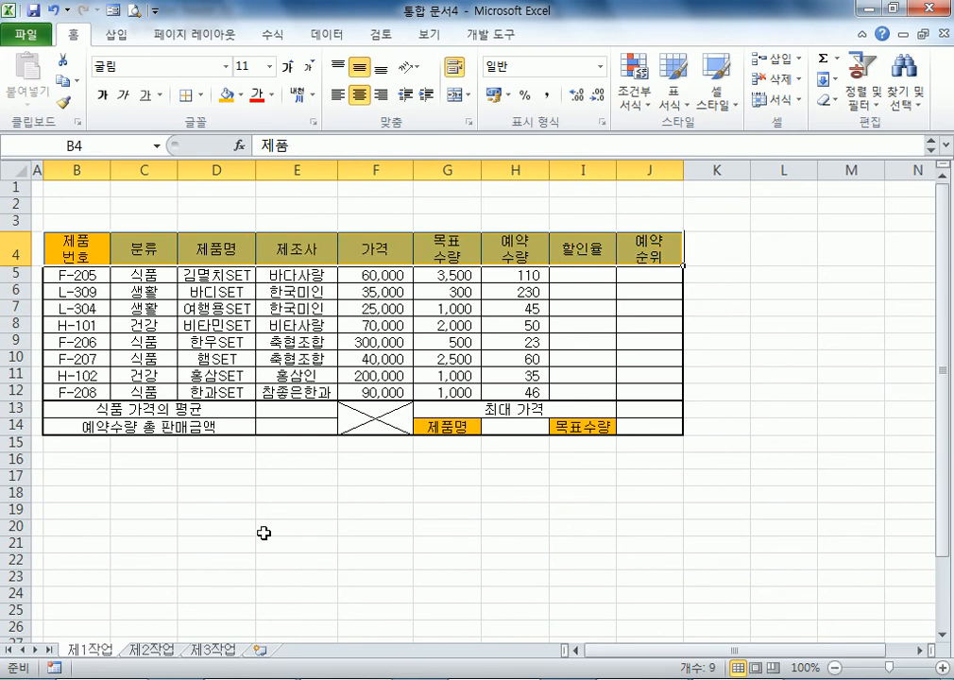
click(392, 530)
drag(82, 250, 621, 243)
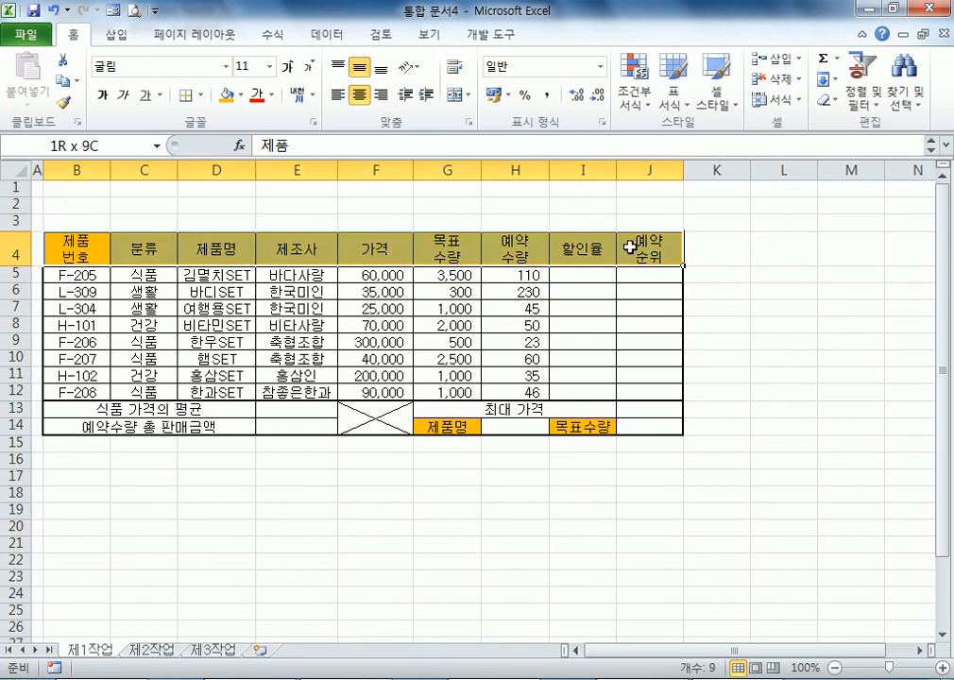
click(337, 94)
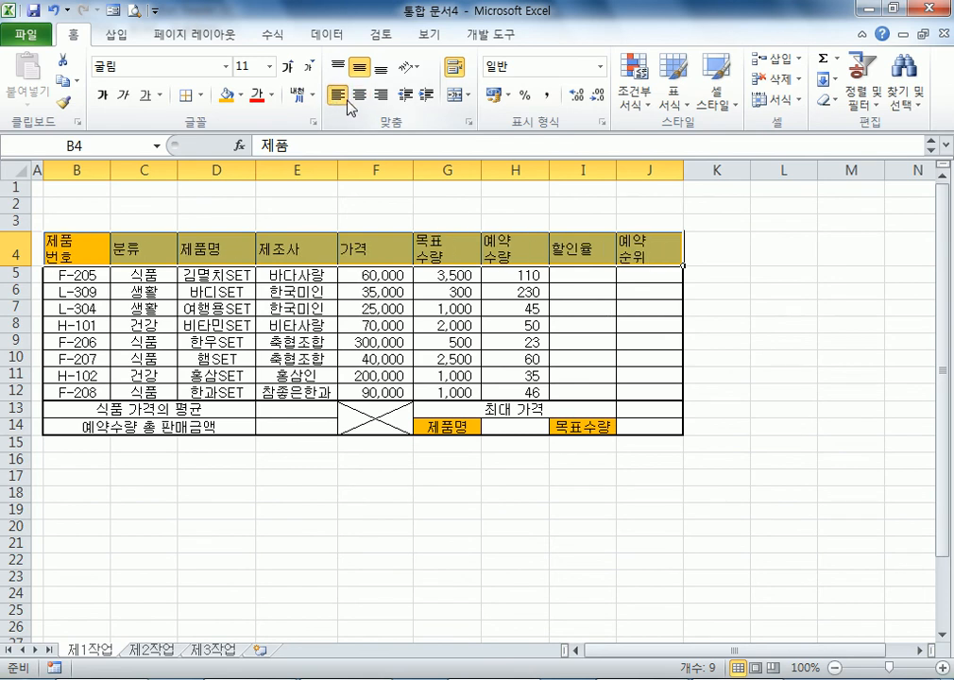
click(360, 94)
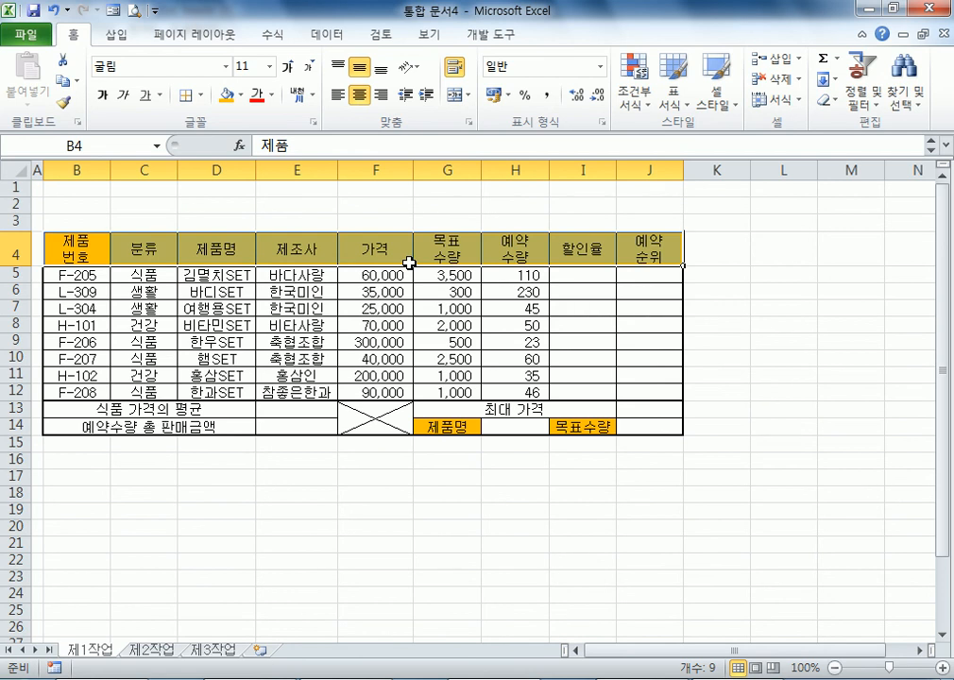
click(292, 533)
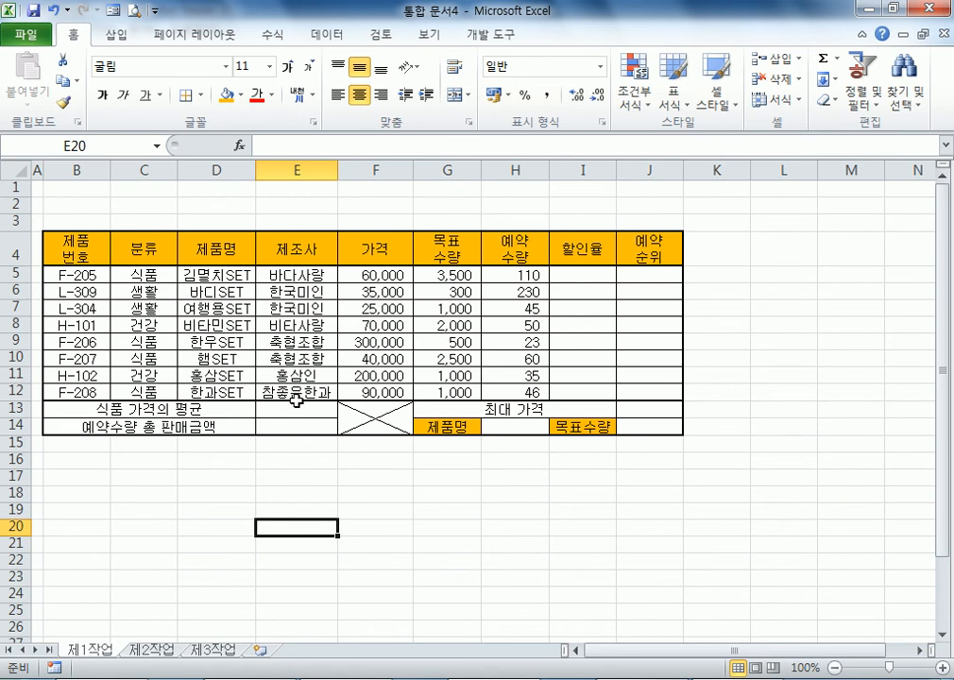
- Copy the custom format code of the numbers in F5:H12 and paste it below the notes in Notepad
drag(355, 275, 518, 387)
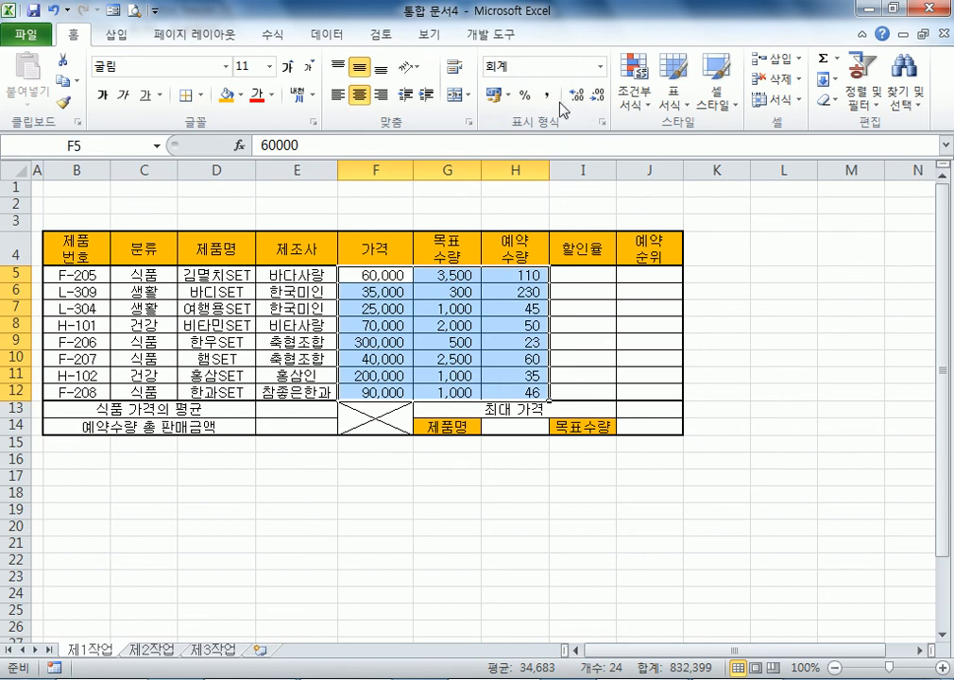
key(ctrl+1)
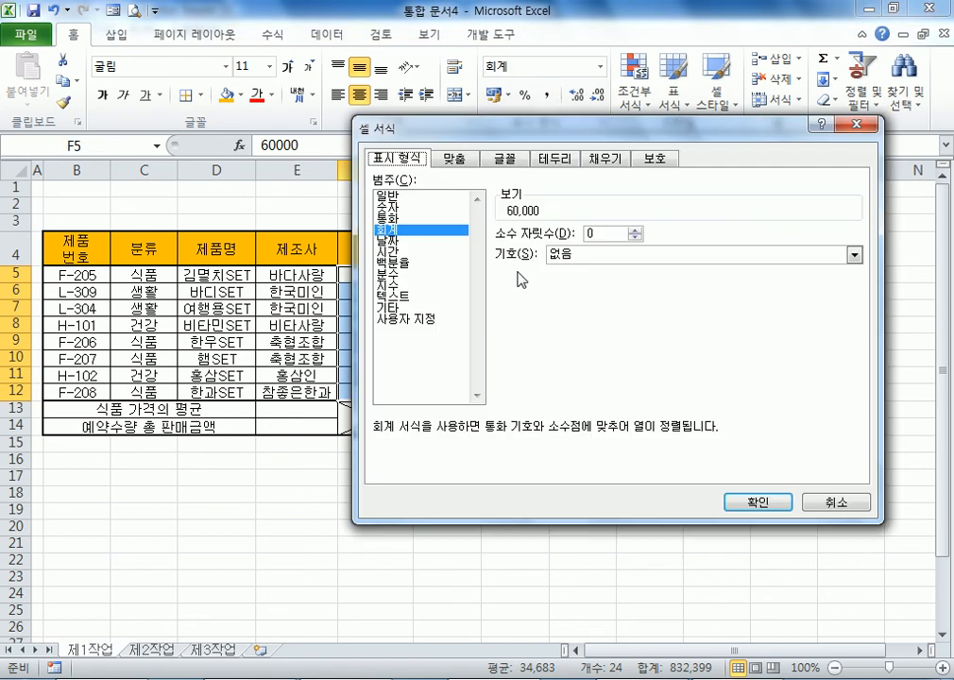
click(406, 319)
drag(707, 248, 512, 239)
key(ctrl+c)
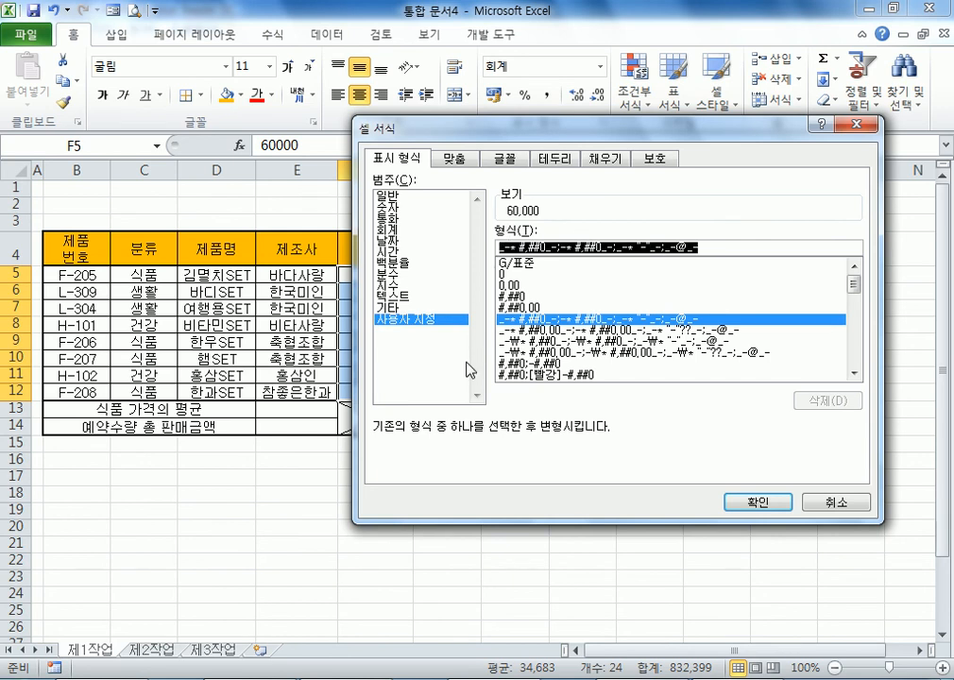
click(257, 678)
key(Return)
key(Return)
key(ctrl+v)
scroll(303, 437, down, 1)
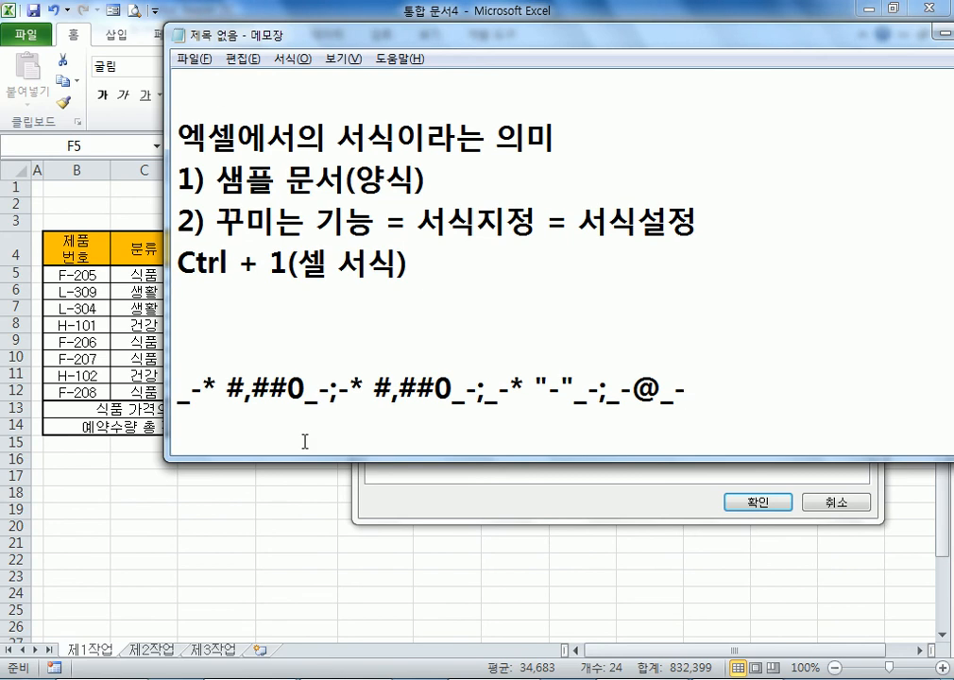
- Insert a space before and after each semicolon to separate the four sections of the pasted format code
click(337, 394)
key(Left)
key(Right)
key(Left)
key(Left)
key(shift+Right)
key(Right)
key(Right)
key(Right)
key(Right)
key(Right)
key(Right)
key(Right)
key(Right)
key(Right)
key(Right)
key(Right)
key(Right)
key(Right)
key(Right)
key(Right)
key(Right)
key(Right)
key(Right)
key(Left)
key(Left)
key(Left)
key(Left)
key(Left)
key(Left)
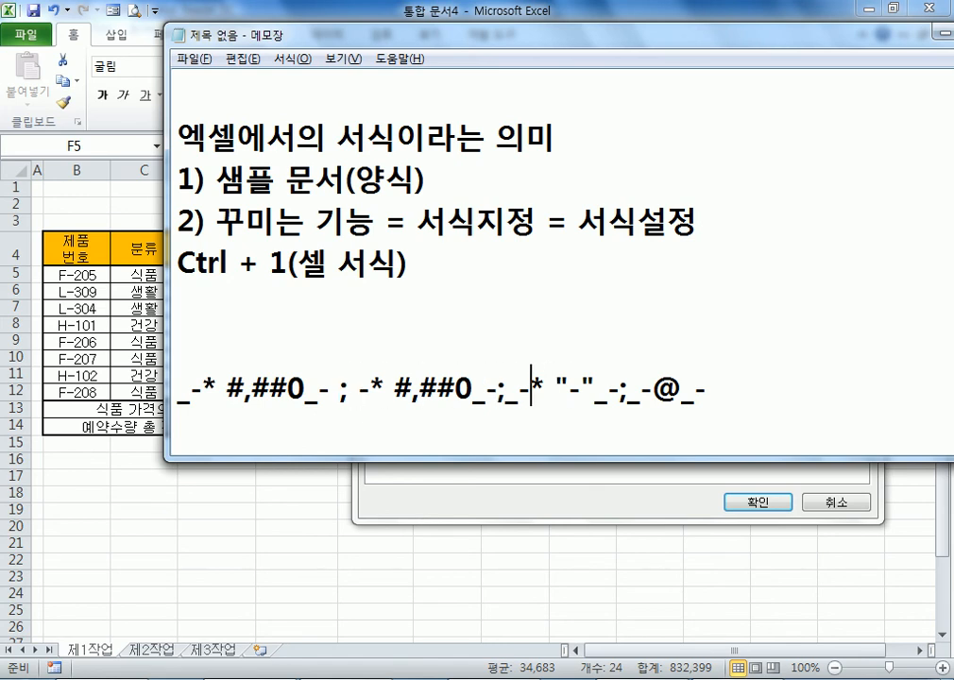
key(shift+Right)
key(Left)
key(Right)
key(Right)
key(Right)
key(Right)
key(Right)
key(Right)
key(Right)
key(Right)
key(Right)
key(Right)
key(Right)
- Highlight the first section of the format code, _-* #,##0_-, to examine it
key(Home)
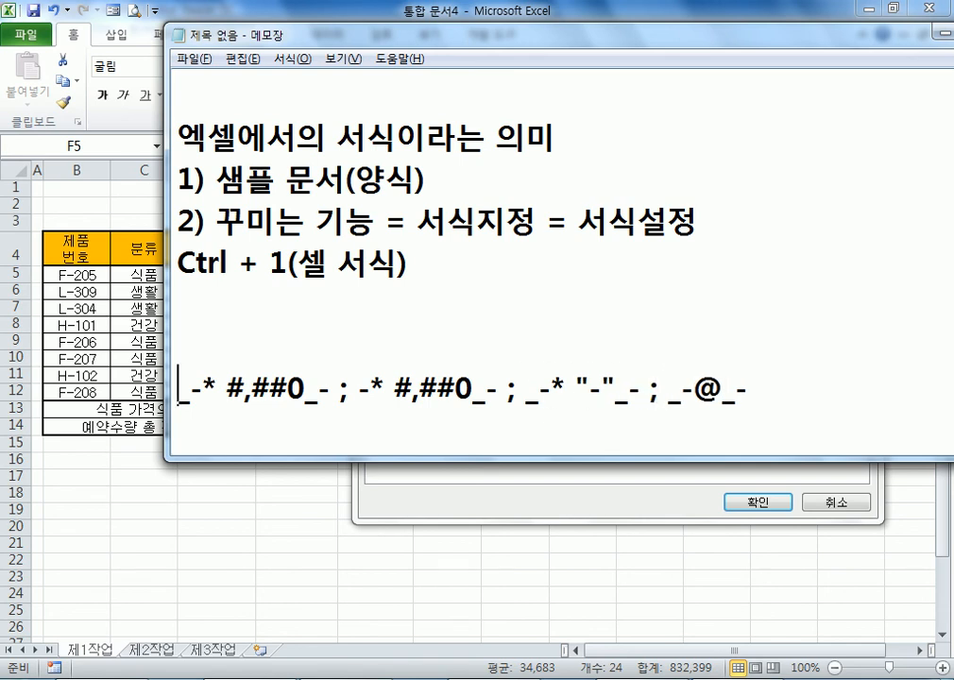
key(shift+Right)
key(shift+Right)
key(shift+Right)
key(shift+Right)
key(shift+Right)
key(shift+Right)
key(shift+Right)
key(shift+Right)
key(shift+Right)
key(shift+Right)
key(shift+Right)
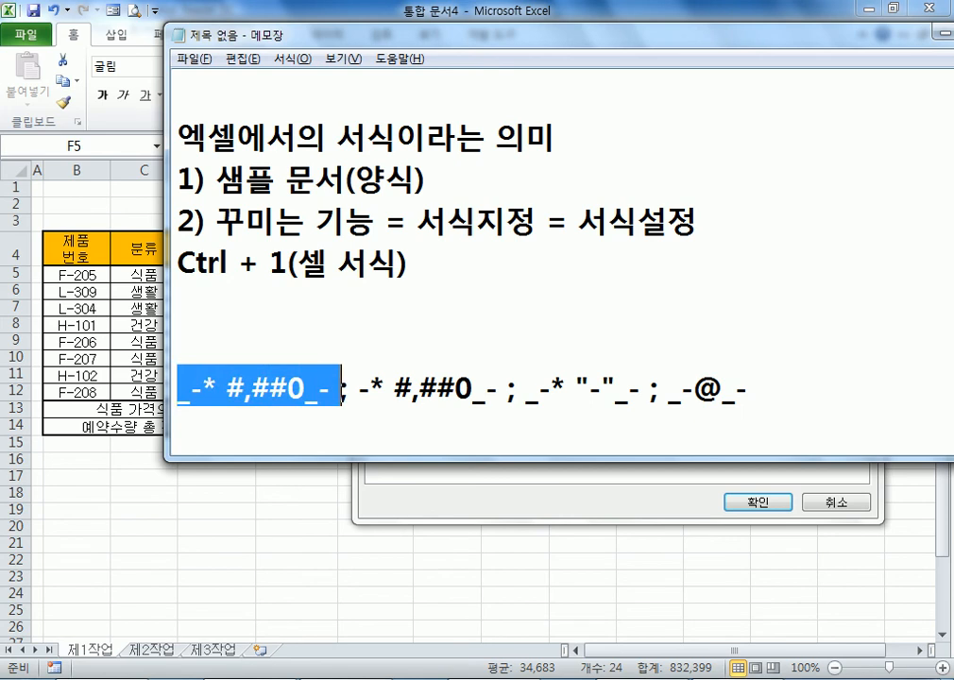
key(shift+Right)
- Highlight the second section of the format code, -* #,##0_-, to examine it
key(Right)
key(Right)
key(shift+Right)
key(shift+Right)
key(shift+Right)
key(shift+Right)
key(shift+Right)
key(shift+Right)
key(shift+Right)
key(shift+Right)
key(shift+Right)
key(shift+Right)
key(shift+Right)
key(shift+Right)
key(shift+Right)
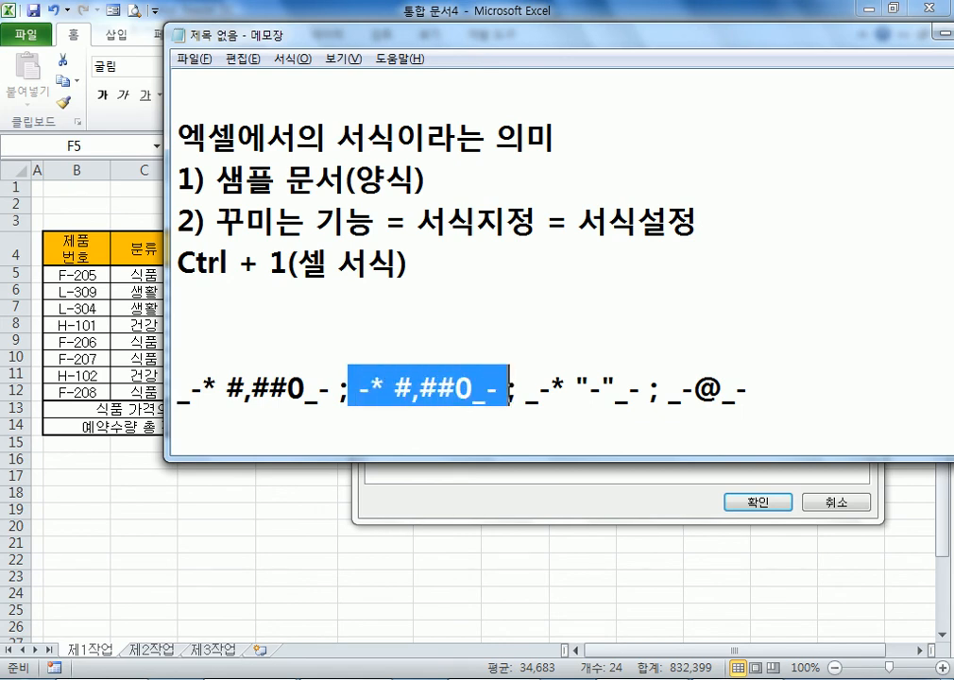
- Highlight the third section of the format code, _-* "-"_-, to examine it
key(Right)
key(Right)
key(Right)
key(shift+Left)
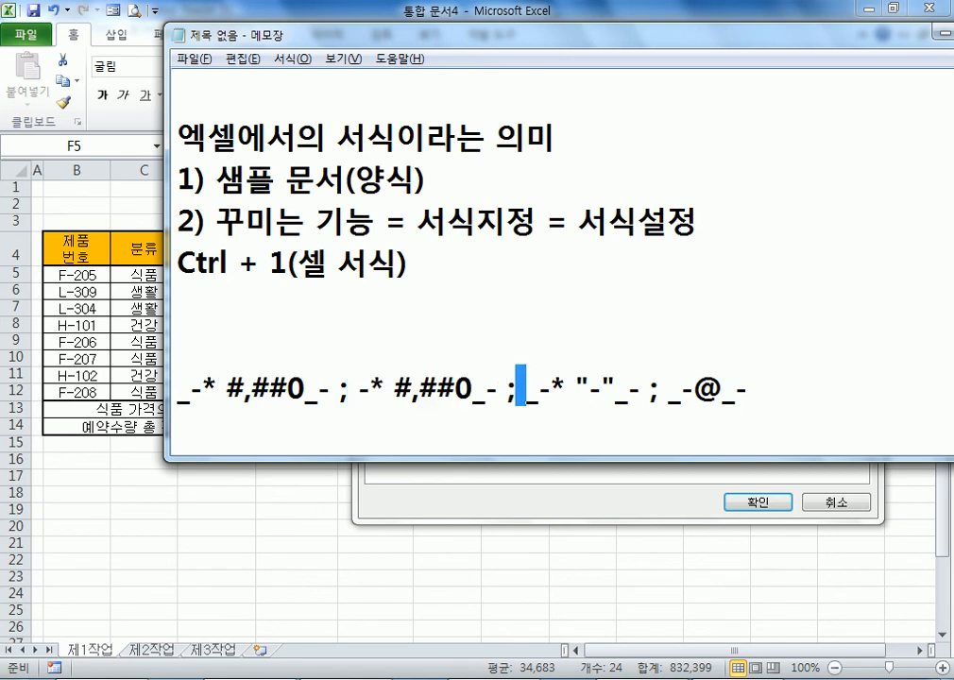
key(shift+Right)
key(shift+Right)
key(shift+Right)
key(shift+Right)
key(shift+Right)
key(shift+Right)
key(shift+Right)
key(shift+Right)
key(shift+Right)
key(shift+Right)
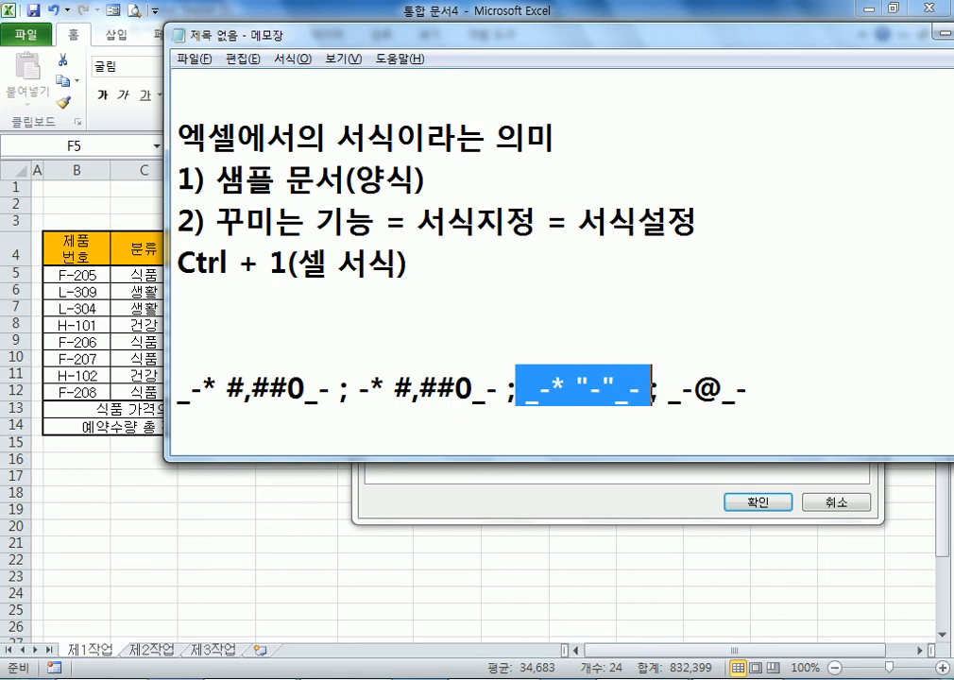
- Highlight the last section of the format code, _-@_-, to examine it
key(Right)
key(Right)
key(Right)
key(Left)
key(shift+End)
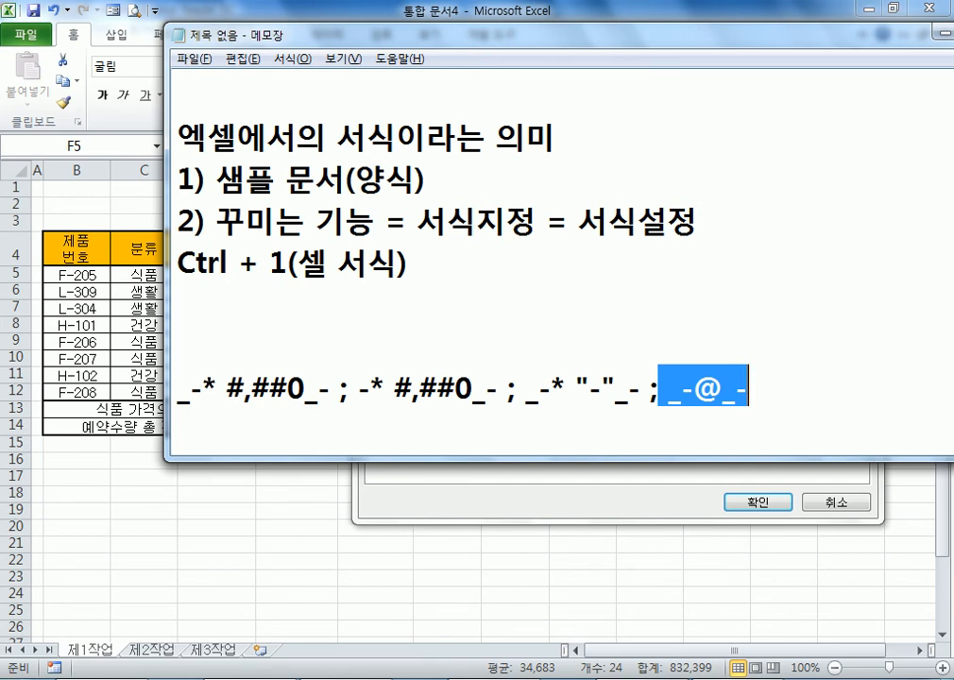
- Switch back to Excel, close the cell format settings and enter the text 바보 in price cell F5
key(alt+Tab)
key(Return)
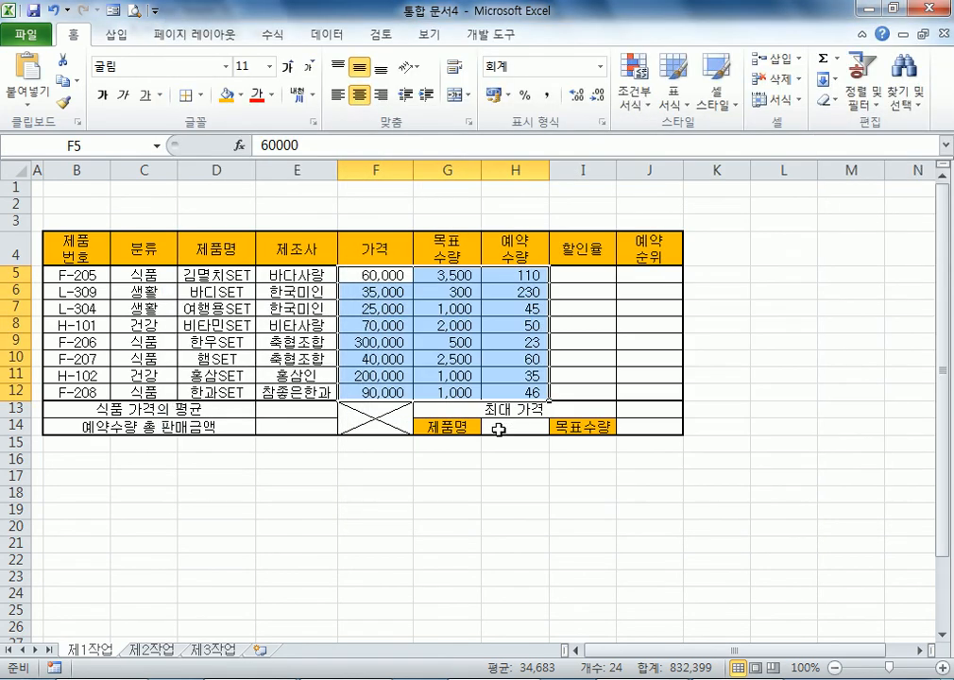
key(Down)
key(Up)
text(바보)
key(Return)
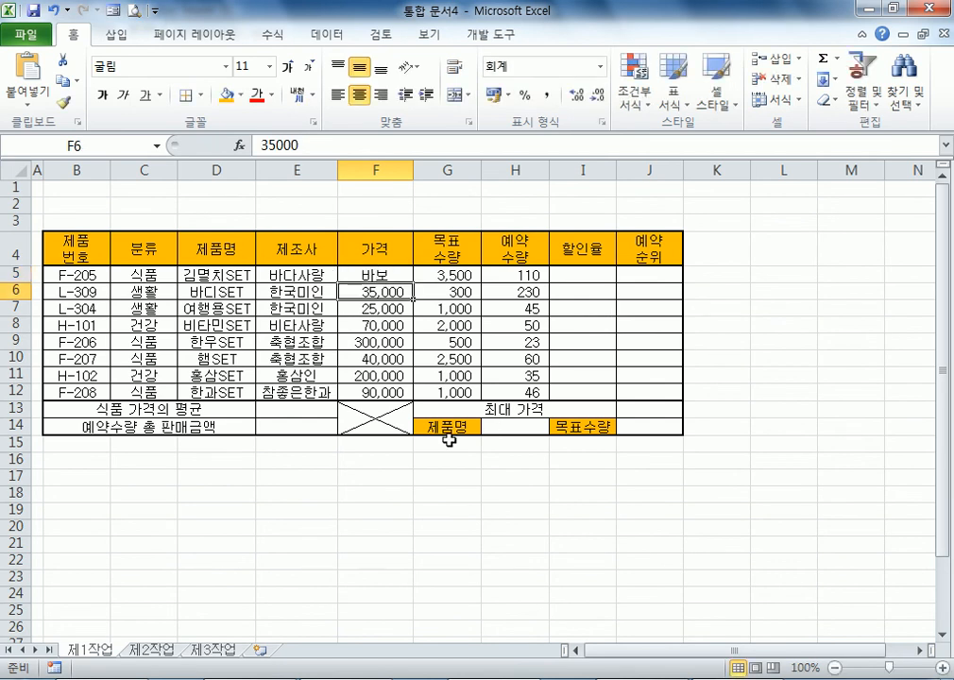
- Test the accounting format of F5 by entering 0, 10 and the text 홍 in turn
click(379, 274)
text(0)
key(Return)
click(385, 273)
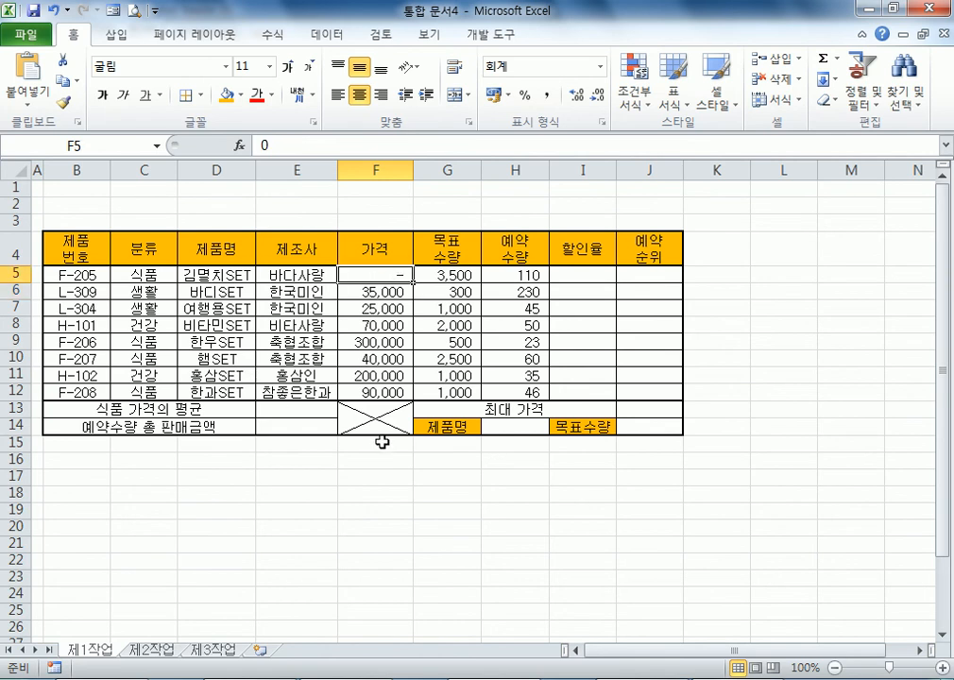
text(10)
key(Return)
key(Up)
text(홍)
key(Return)
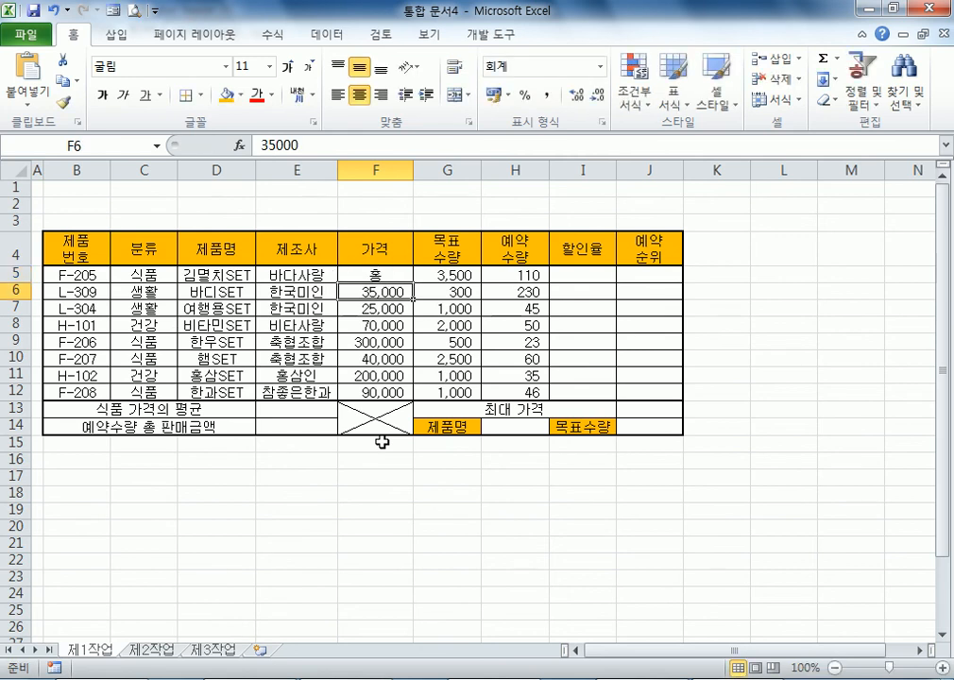
- Enter the negative number -120 in F5 to test the accounting format
key(Up)
text(-120)
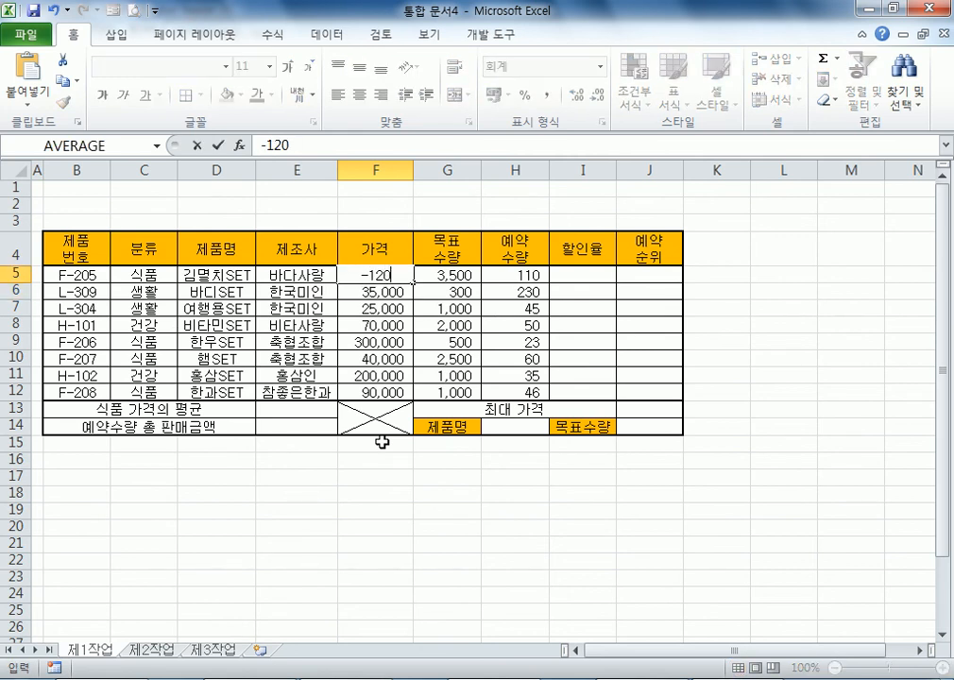
key(Return)
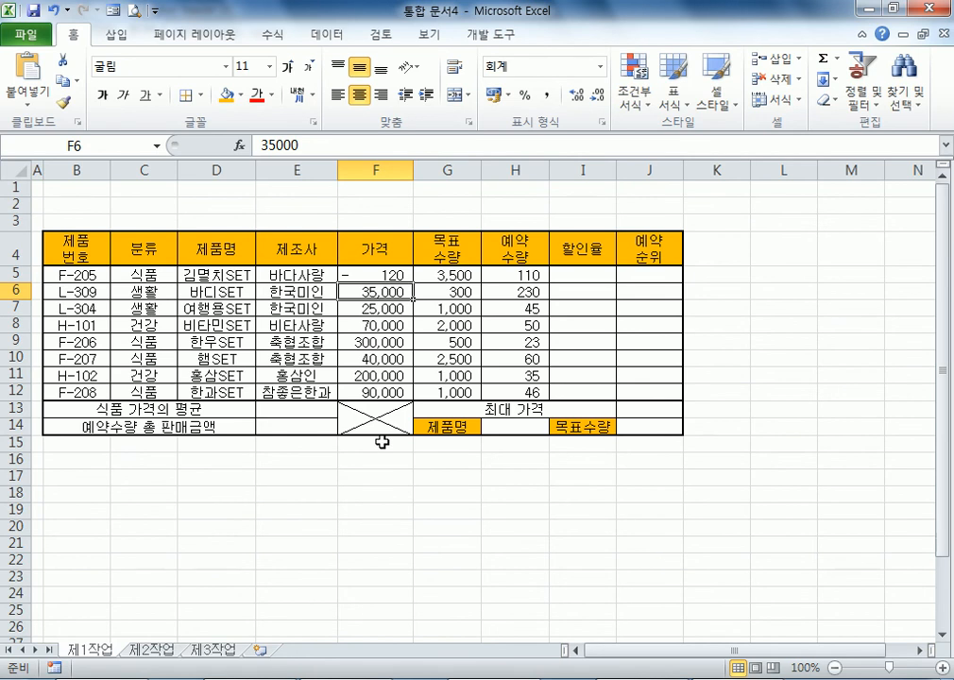
- Enter -120 in the unformatted cell F2 for comparison and toggle its centre alignment off and on
key(Up)
key(Up)
key(Up)
key(Up)
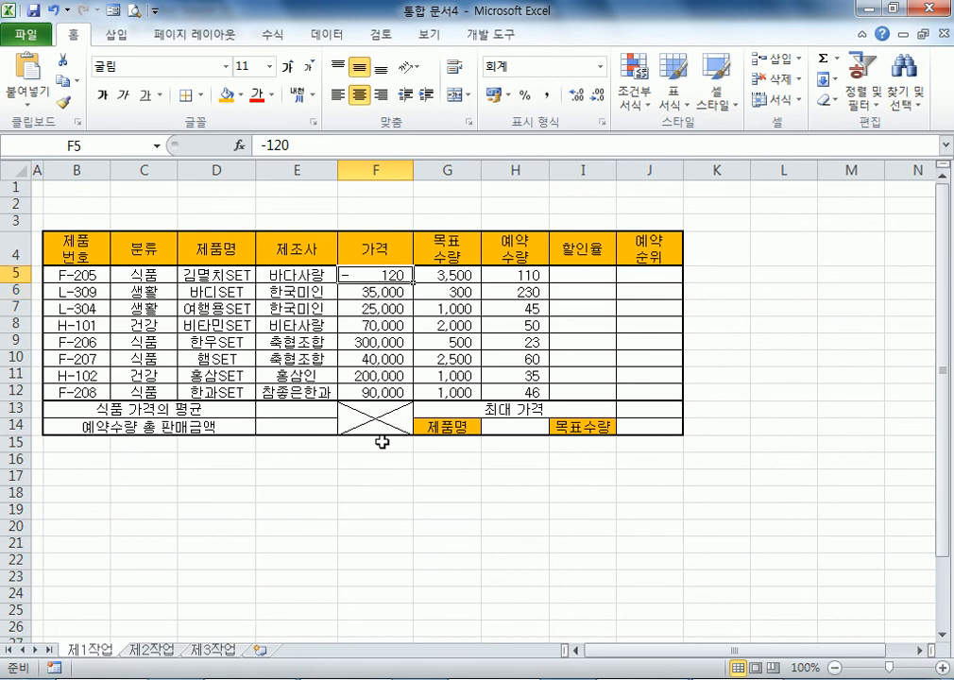
text(-120)
key(Return)
key(Up)
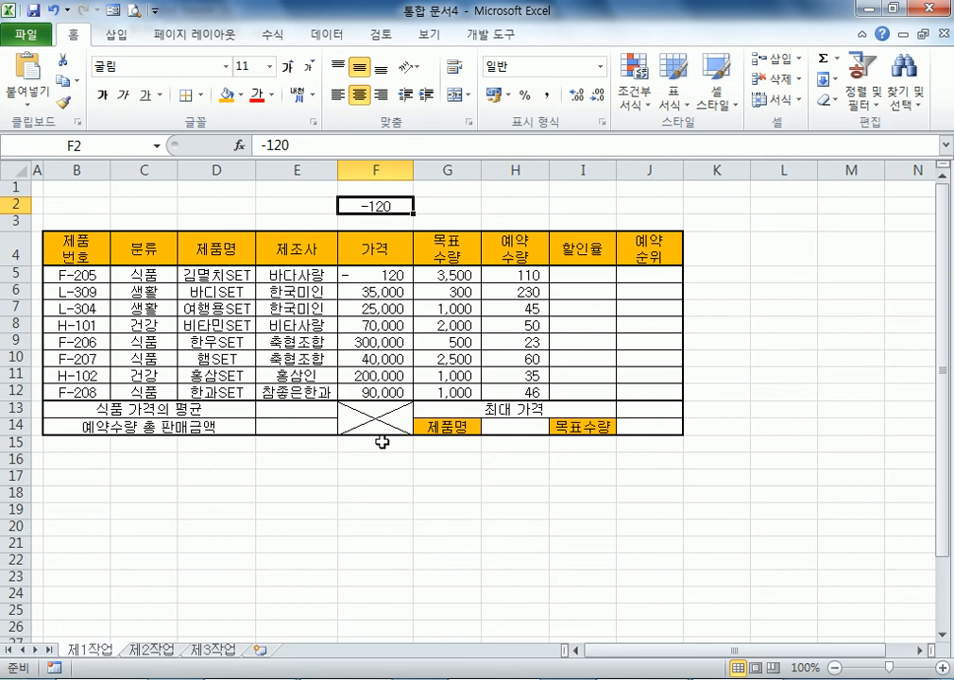
click(360, 96)
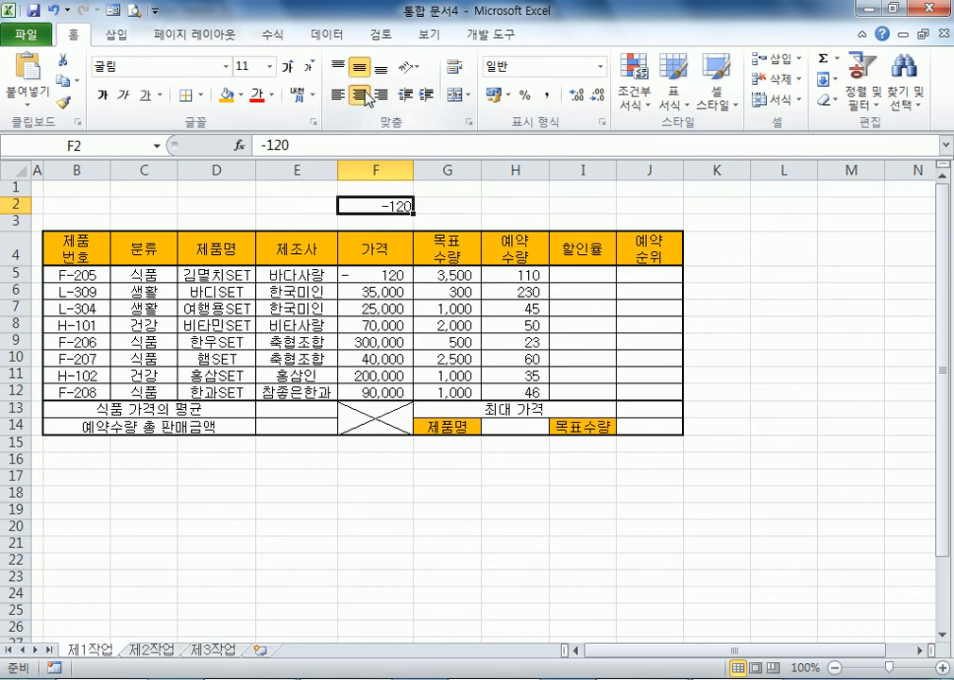
click(360, 95)
- Compare cell F5 with the four-section format code in Notepad, and return to Excel
click(375, 275)
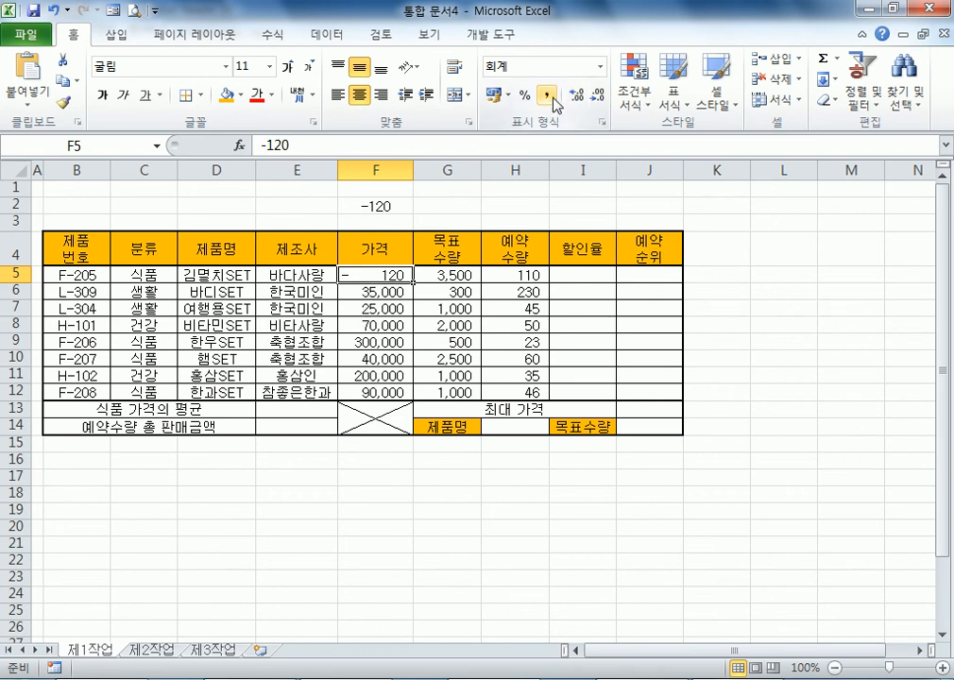
key(alt+Tab)
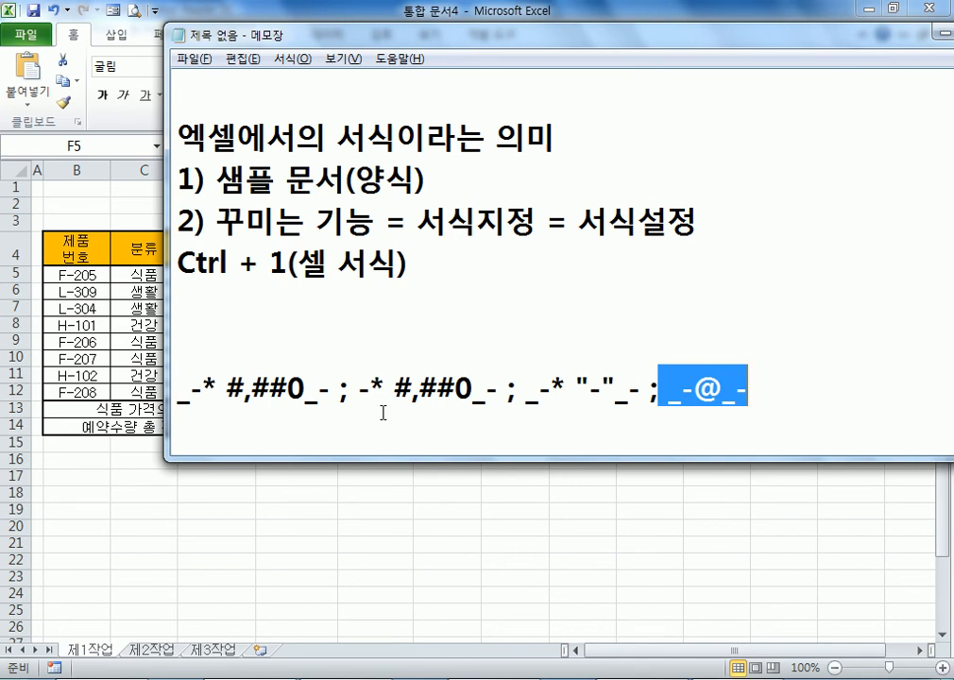
click(775, 421)
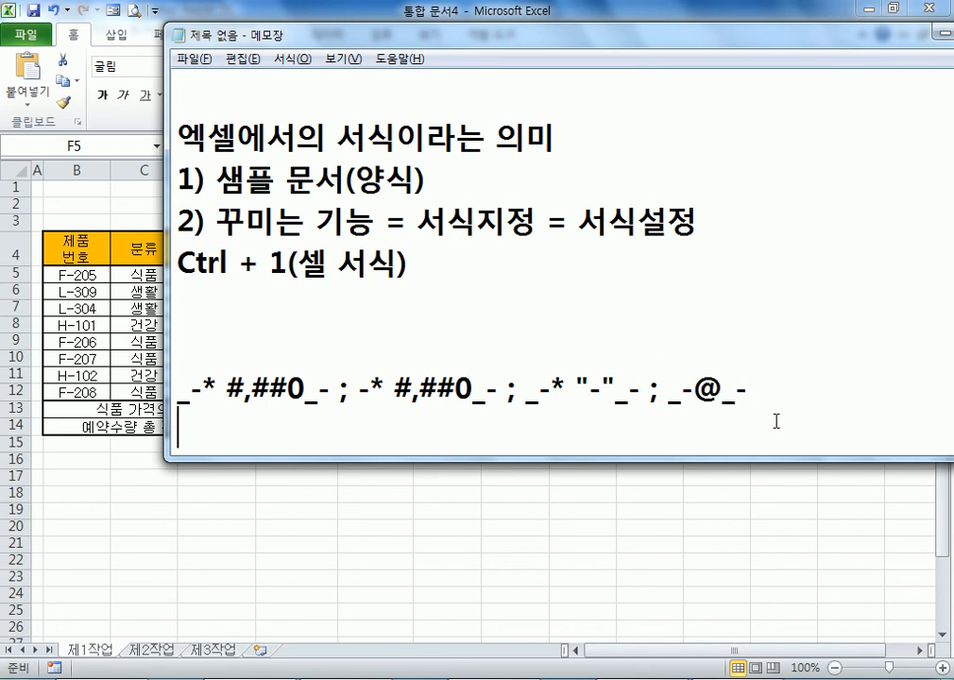
key(alt+Tab)
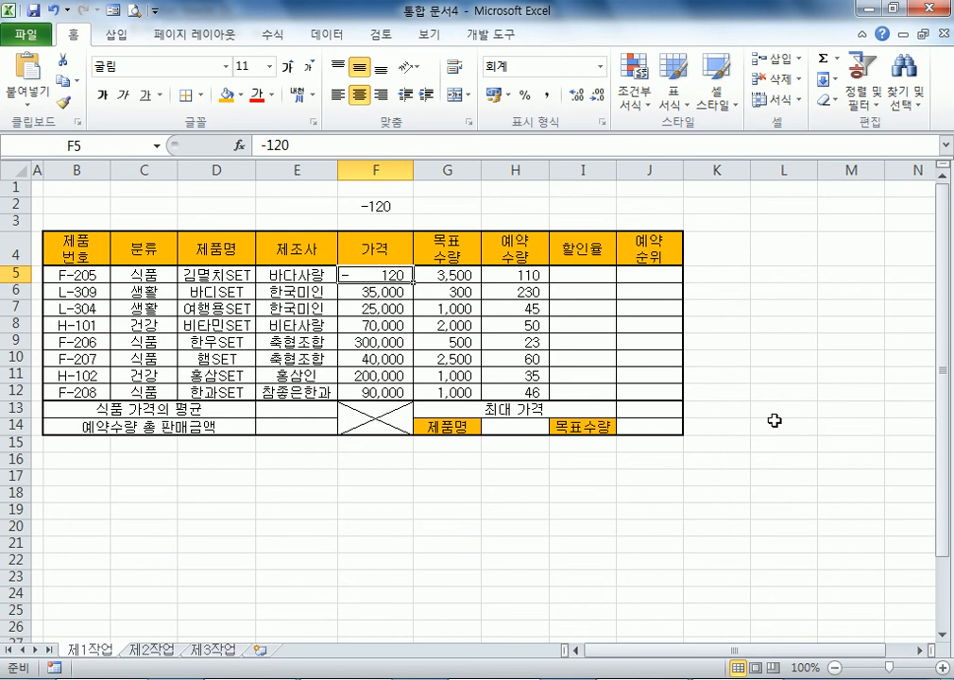
- Undo the test entries and alignment changes in F2 and F5
key(ctrl+z)
key(ctrl+z)
key(ctrl+z)
key(ctrl+z)
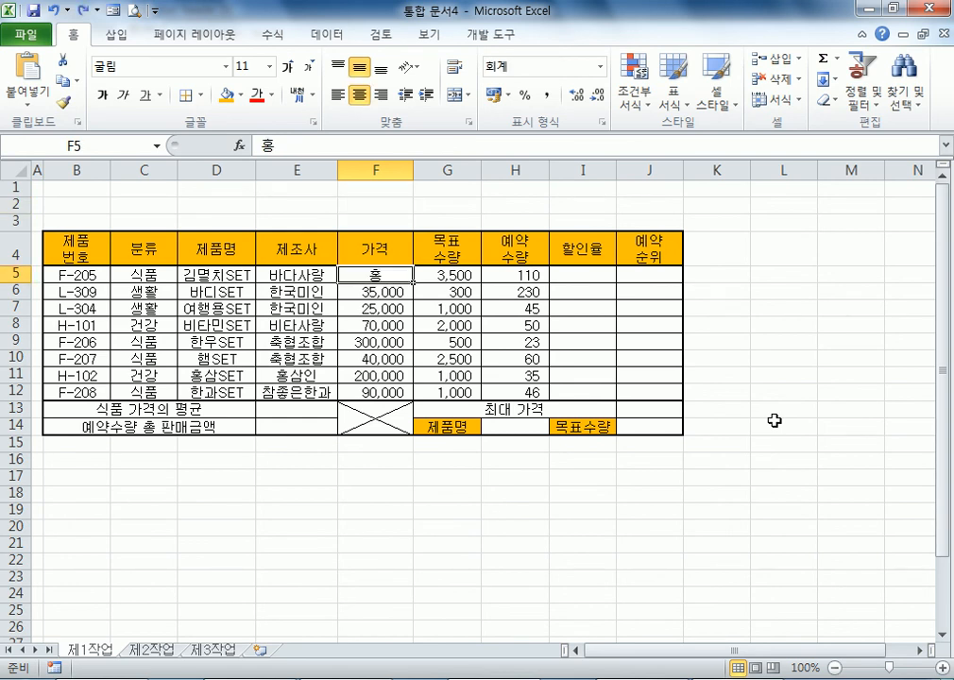
key(ctrl+z)
key(ctrl+z)
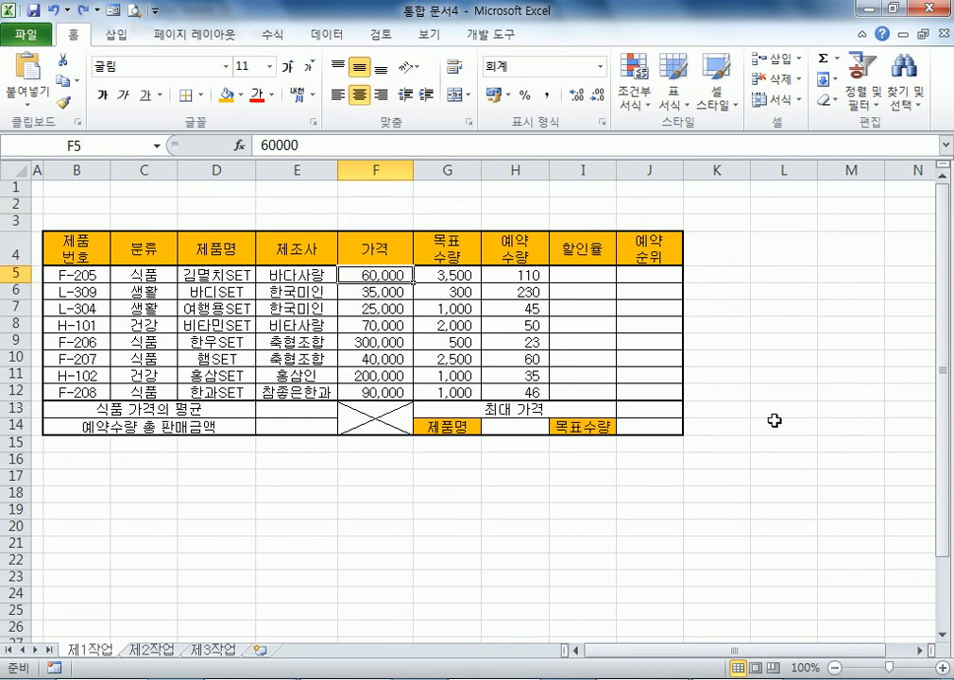